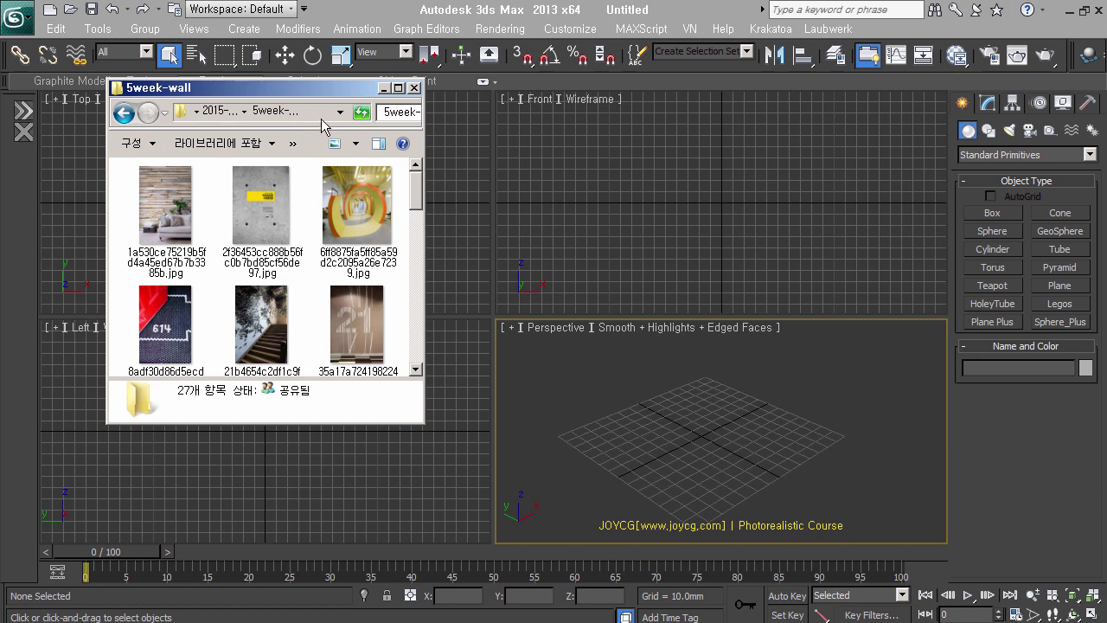
Step: Enlarge the 5week-wall folder window and open the red streaked wall photo in Picasa
drag(327, 90, 306, 83)
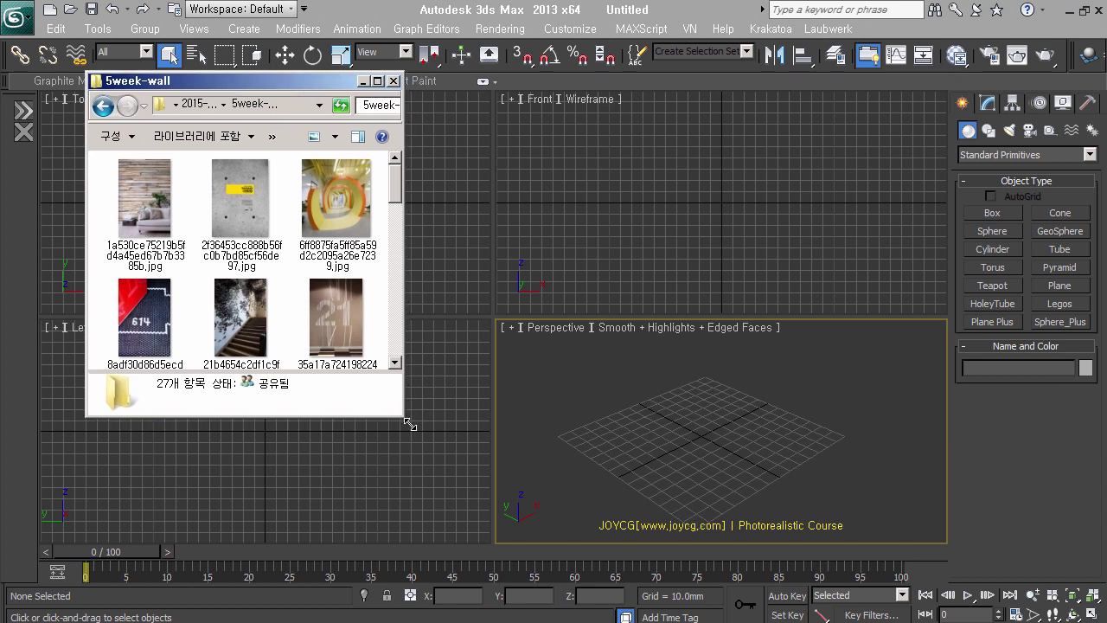
drag(404, 416, 497, 511)
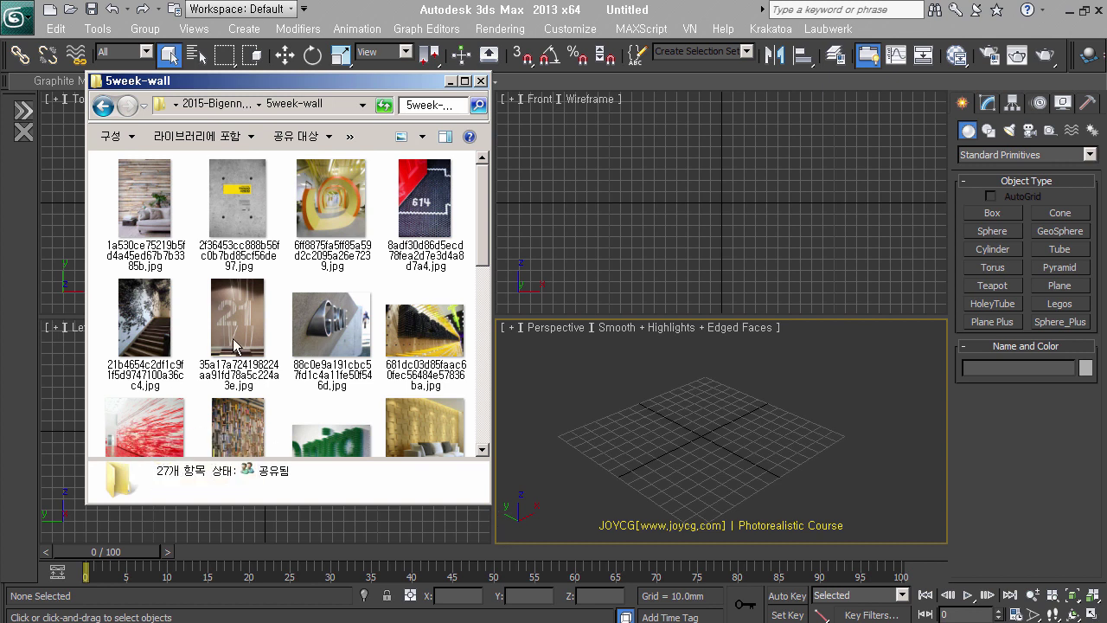
double_click(177, 411)
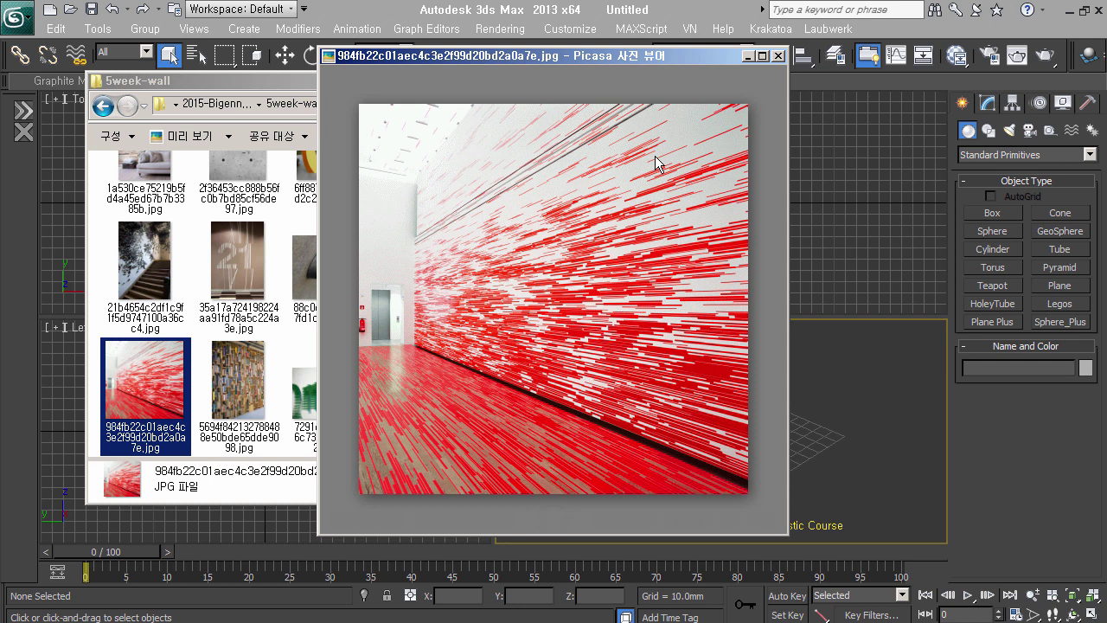
Step: Run a slideshow of the folder's wall reference photos, then switch 3ds Max to spline shapes
drag(519, 55, 750, 69)
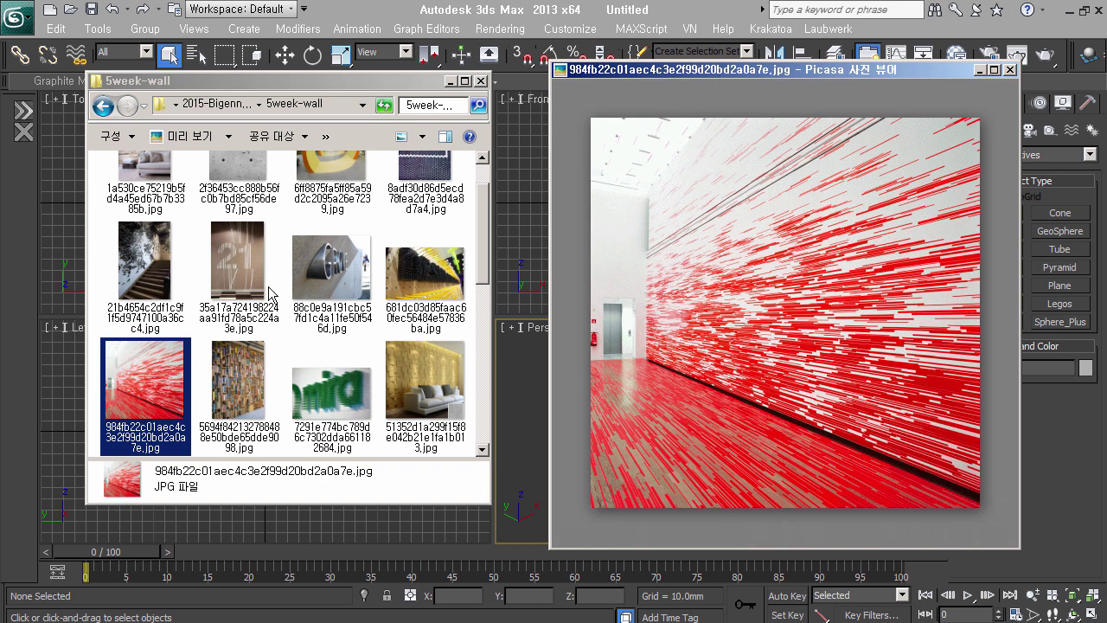
mouse_move(553, 298)
mouse_move(605, 485)
mouse_move(786, 346)
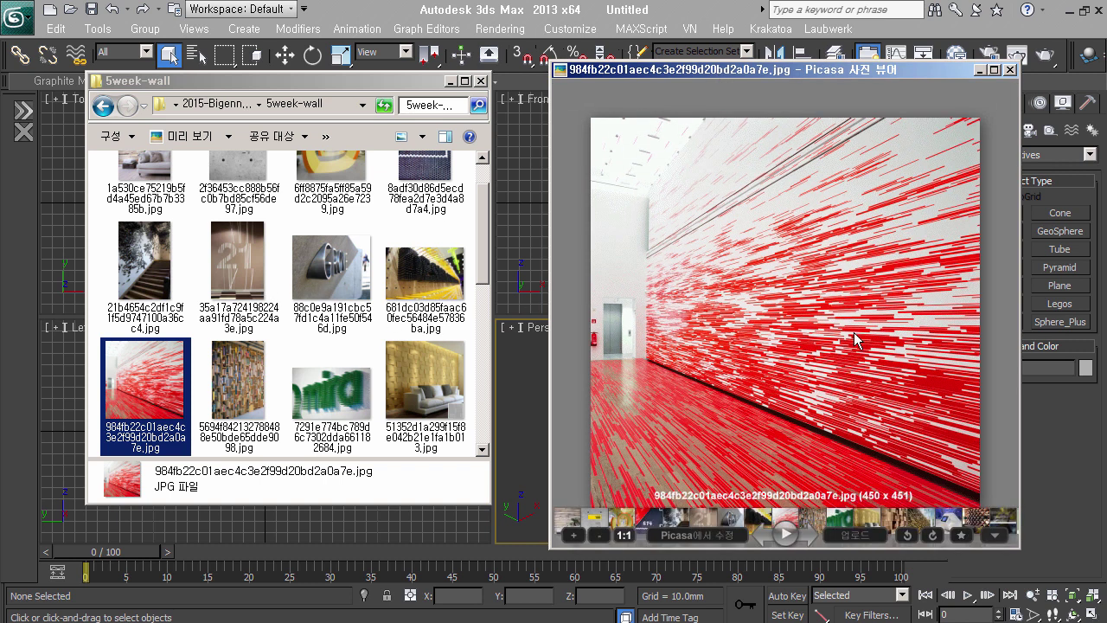
click(786, 534)
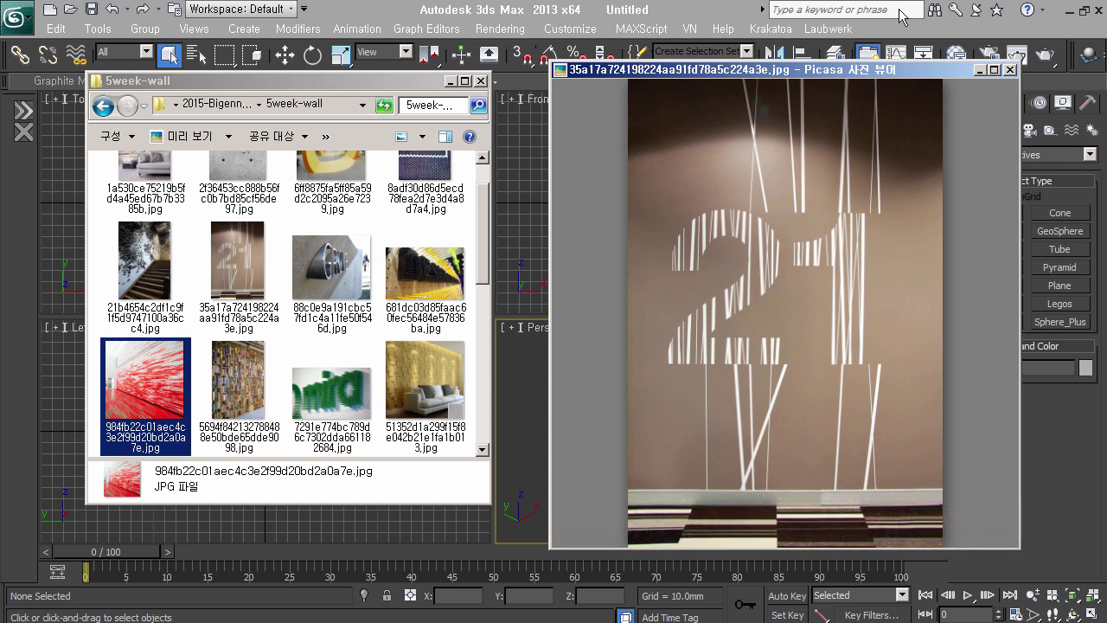
drag(904, 77, 390, 72)
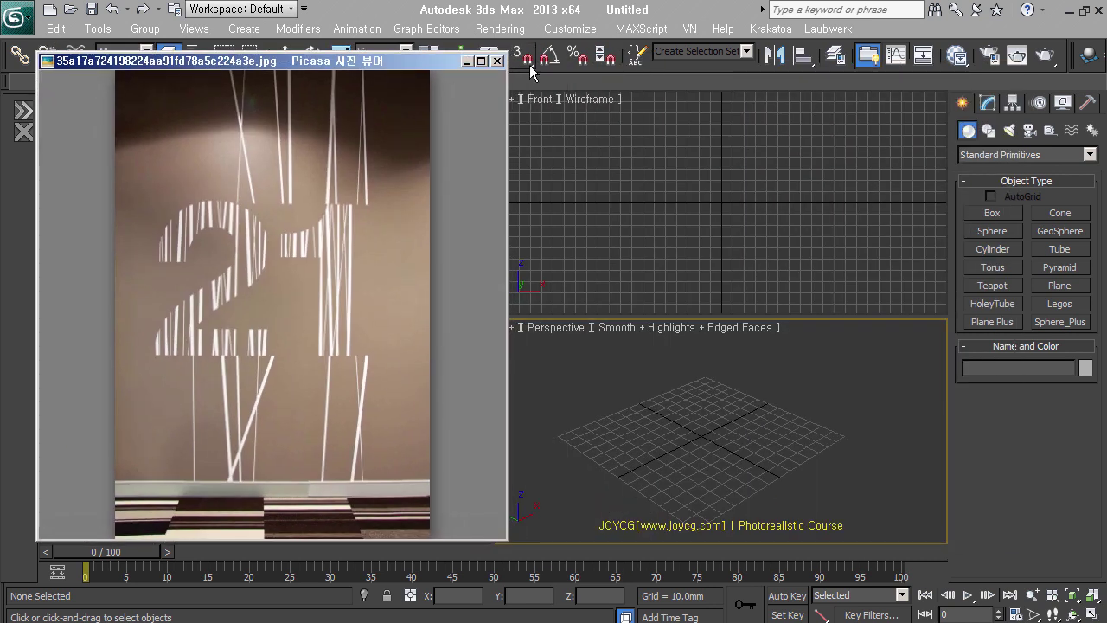
drag(507, 55, 500, 75)
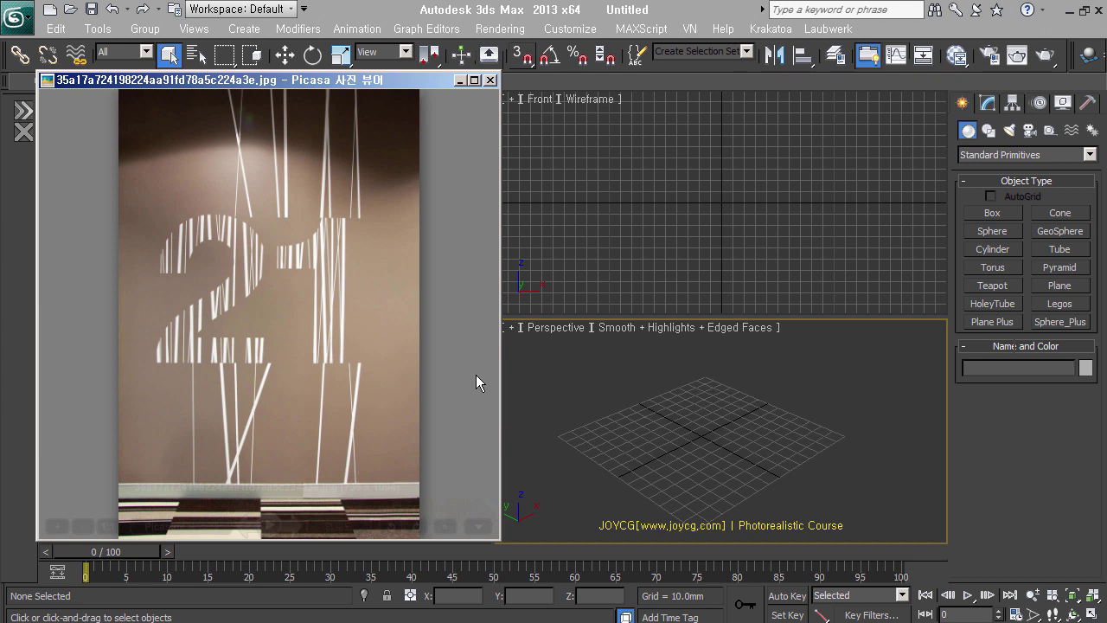
click(1000, 138)
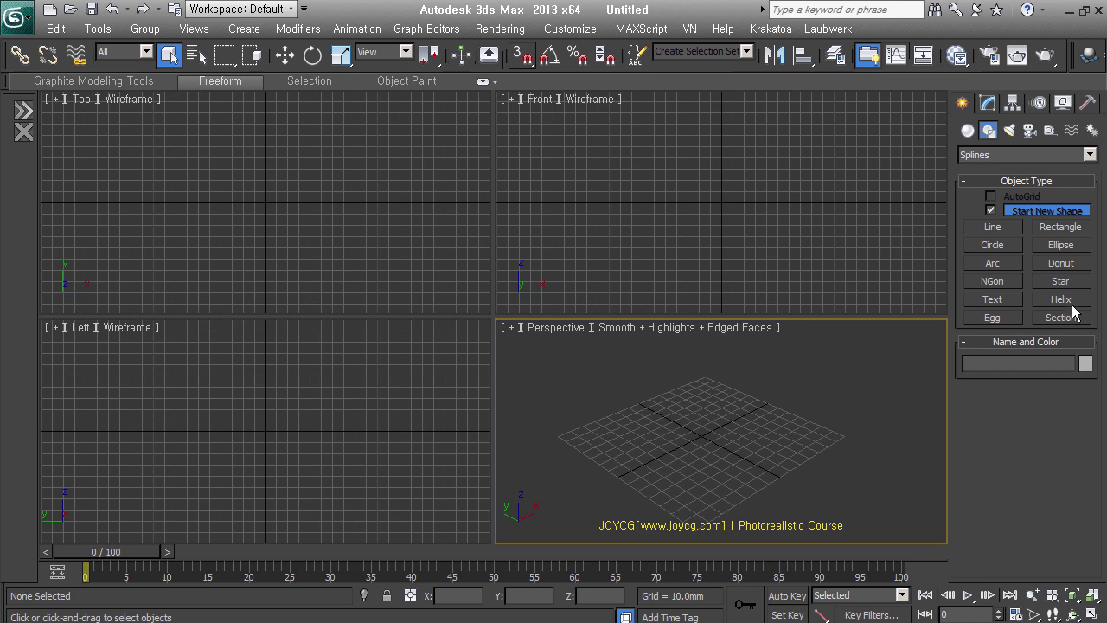
Step: Create a '21' text shape in the Front view in Arial Black at 227 mm
click(1017, 303)
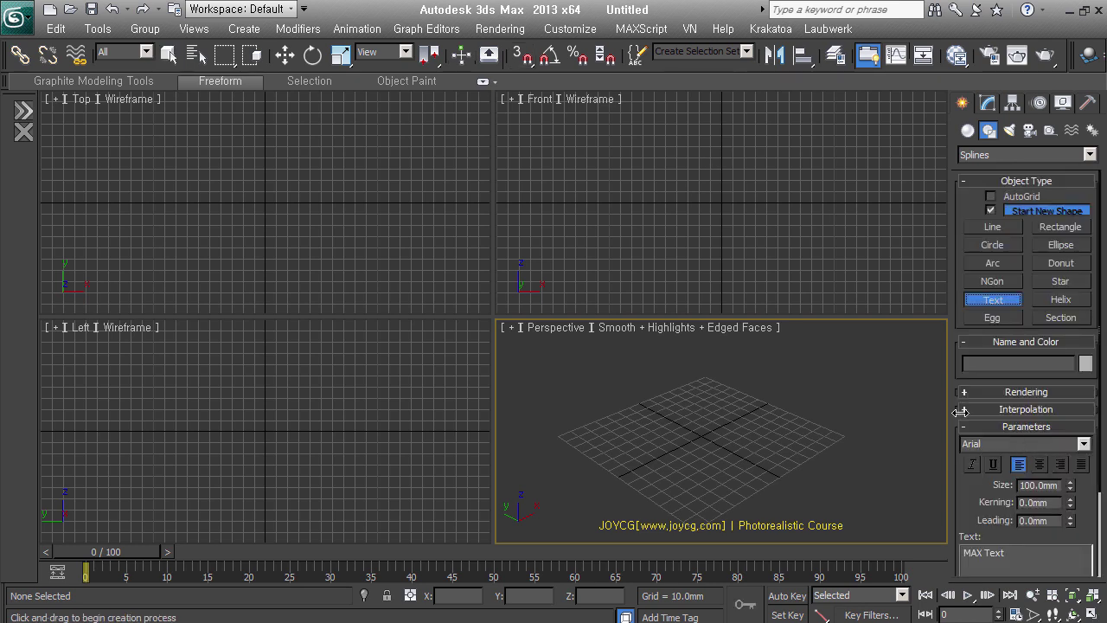
drag(1038, 558, 966, 554)
text(21)
click(733, 239)
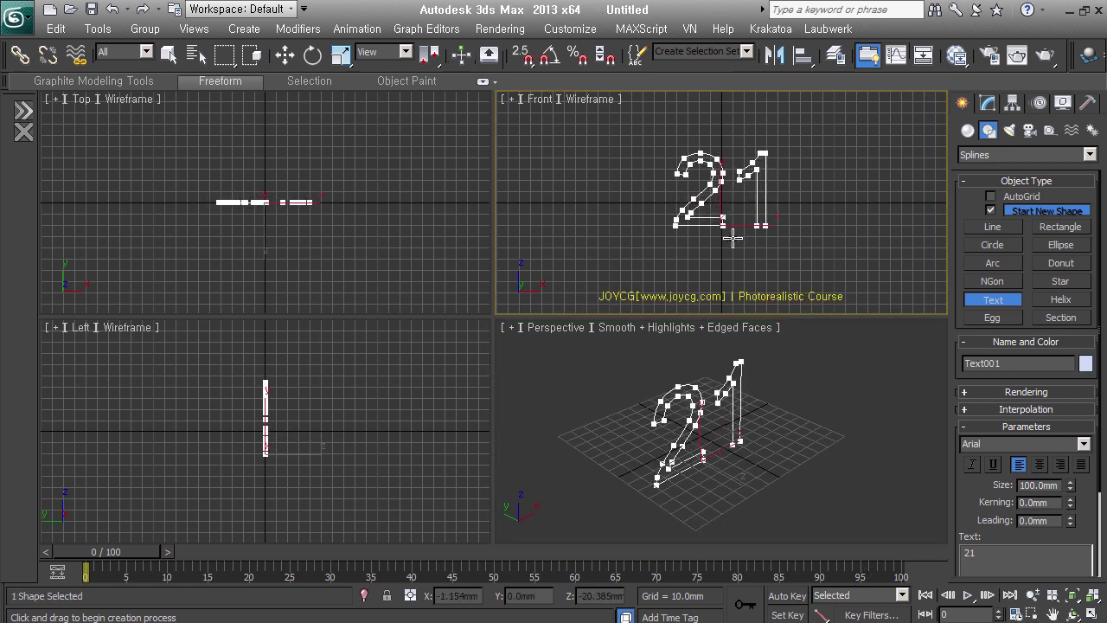
click(1019, 449)
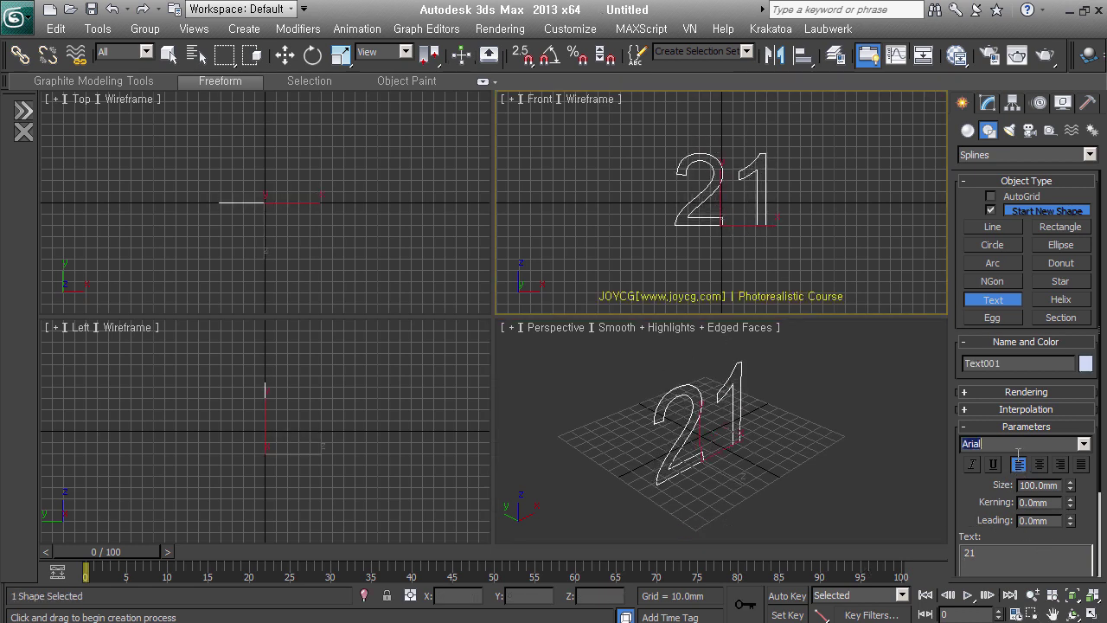
scroll(1019, 444, down, 1)
drag(983, 510, 987, 451)
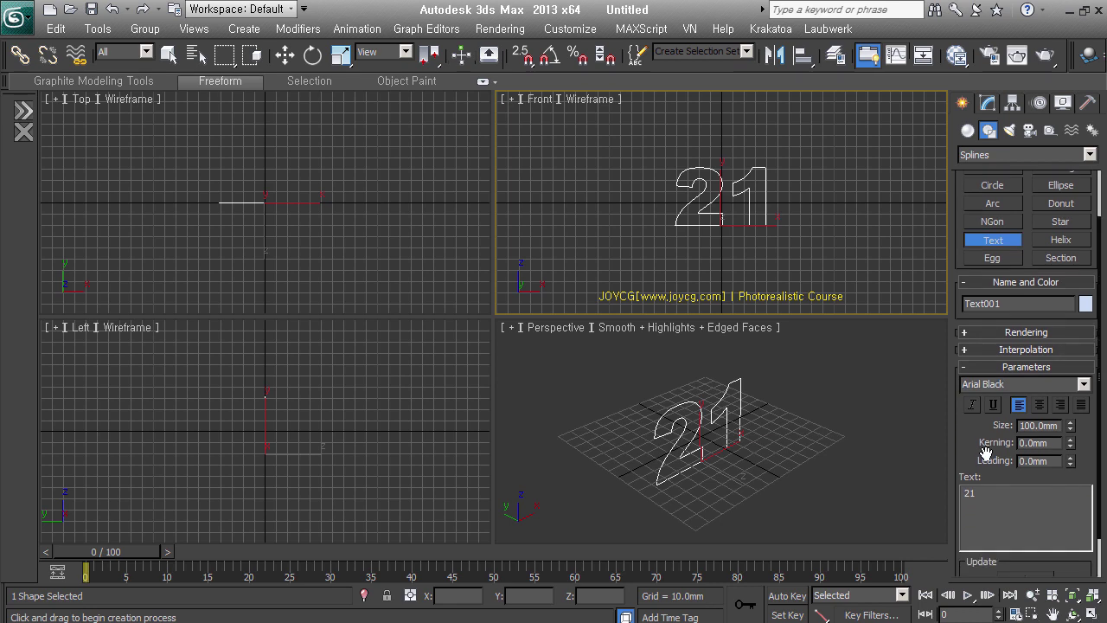
drag(1070, 429, 1070, 381)
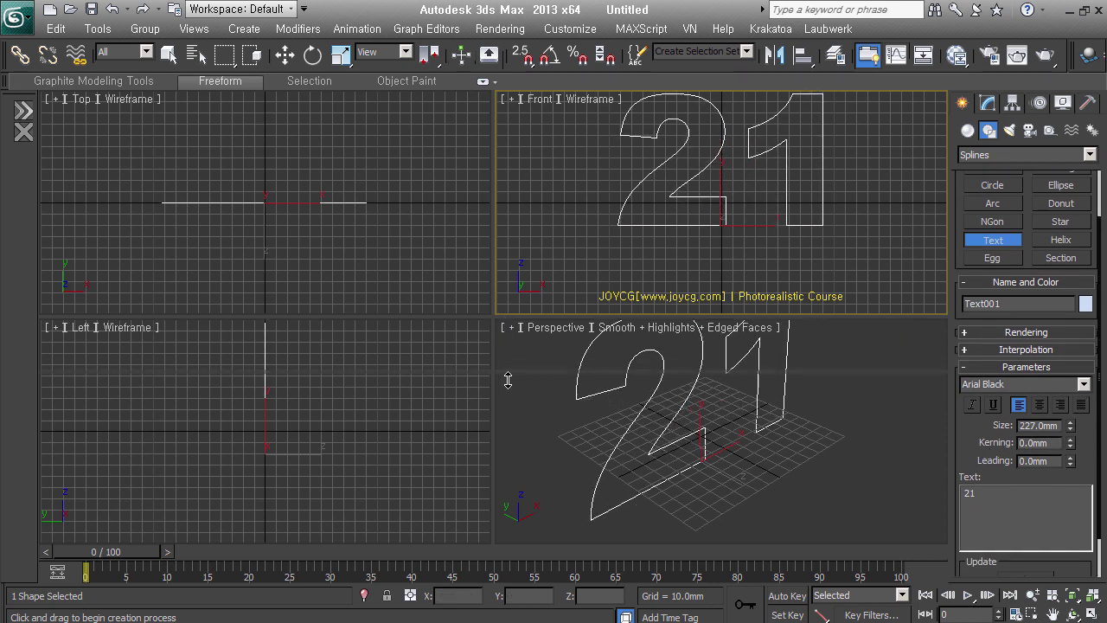
Step: Convert the 21 text into an Editable Poly
drag(508, 381, 509, 372)
middle_drag(774, 250, 753, 276)
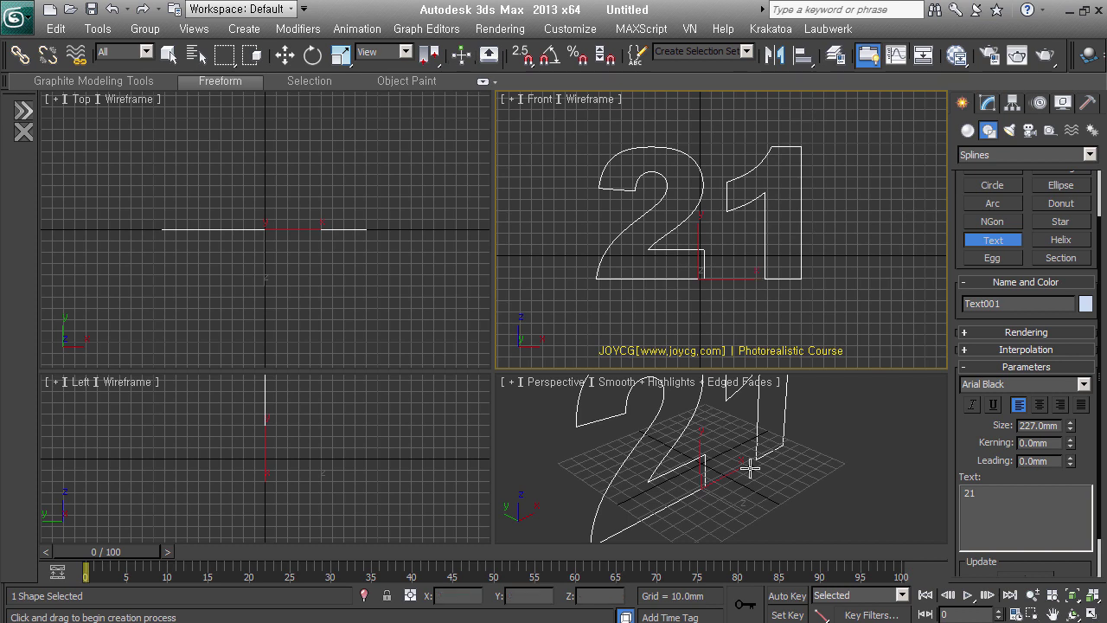
scroll(749, 468, down, 3)
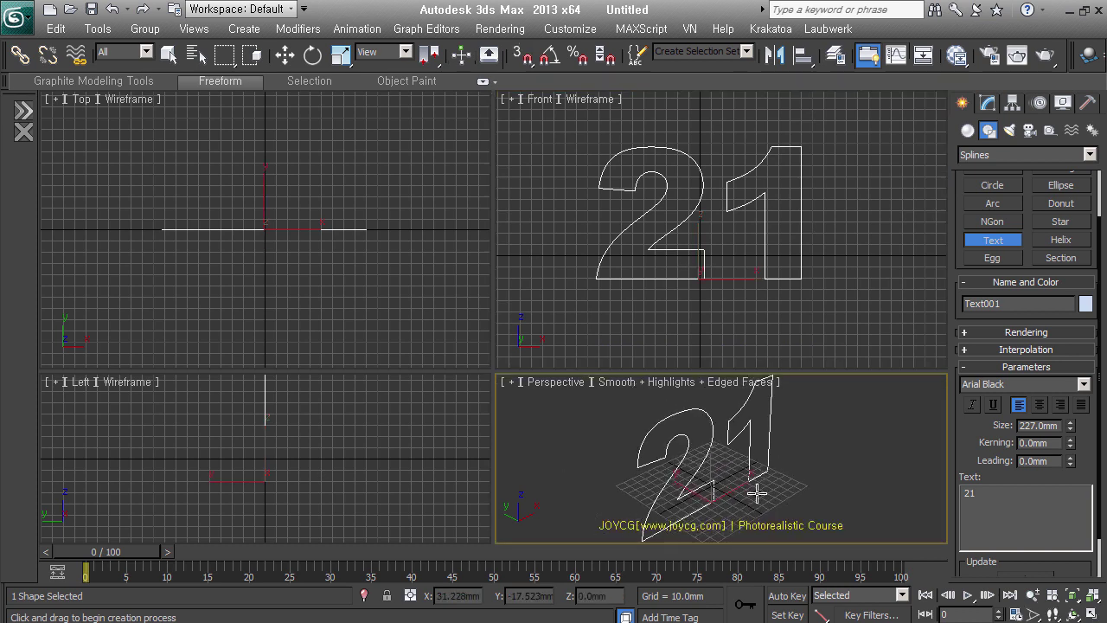
right_click(757, 493)
click(753, 457)
mouse_move(755, 496)
alt+middle_down()
mouse_move(911, 457)
mouse_move(729, 475)
alt+middle_up()
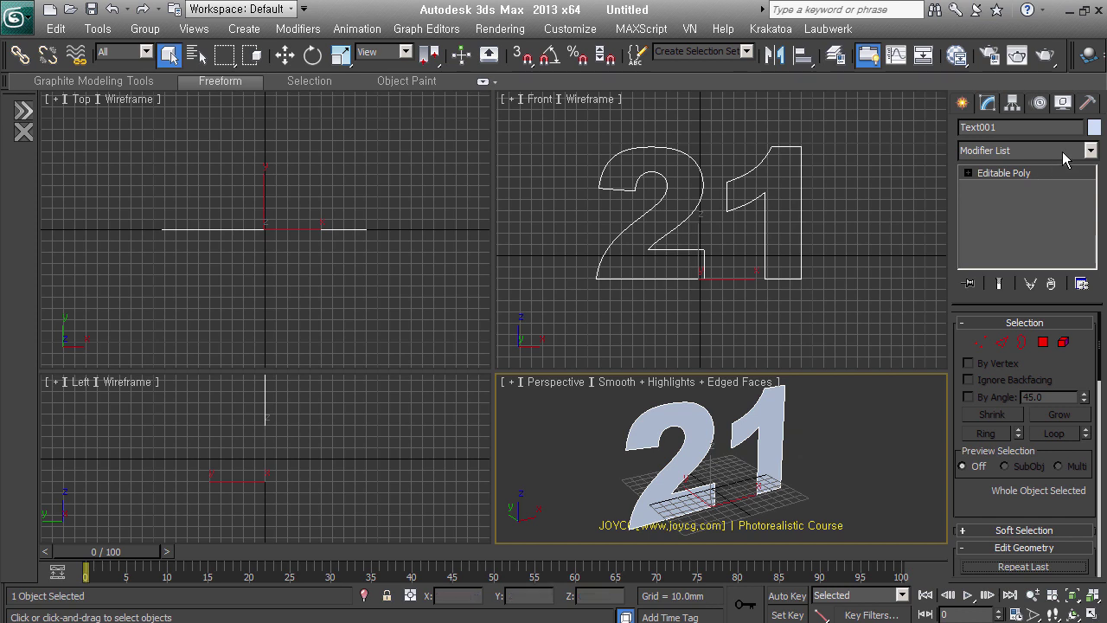
Step: Reset the viewport layout to four equal quadrants and hide the home grid with G
drag(1030, 299, 1028, 247)
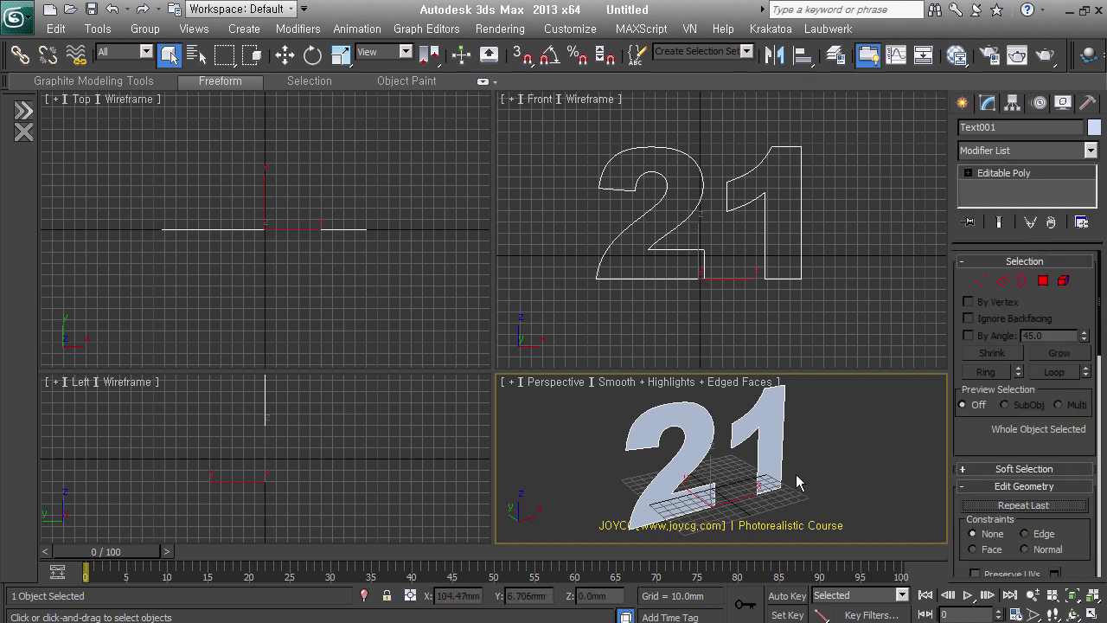
right_click(504, 382)
click(541, 362)
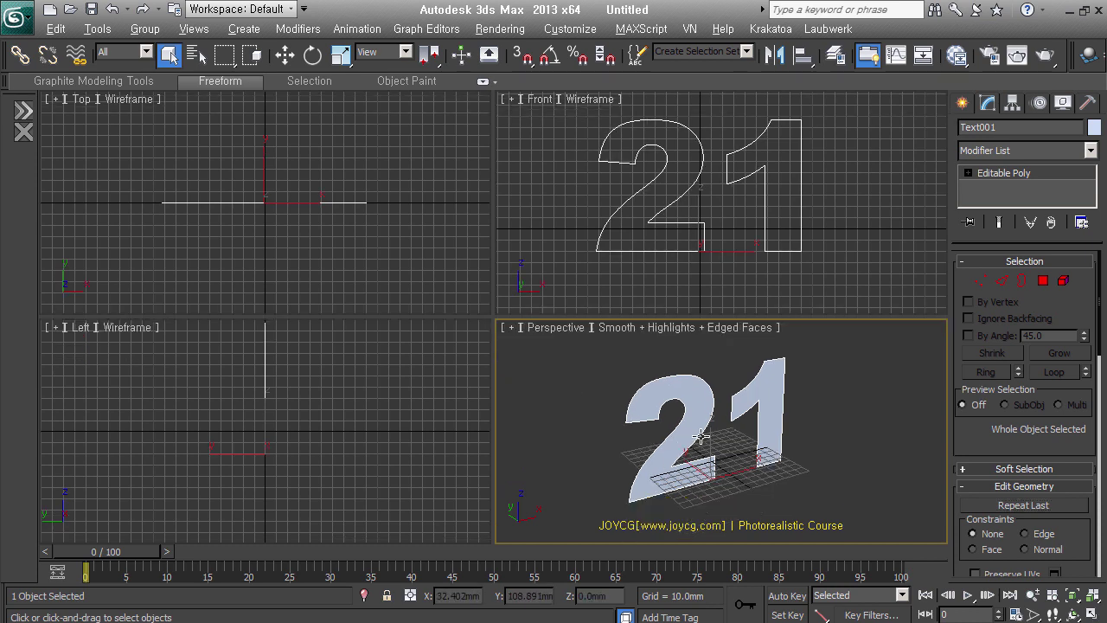
key(g)
mouse_move(701, 437)
alt+middle_down()
mouse_move(781, 445)
mouse_move(717, 464)
alt+middle_up()
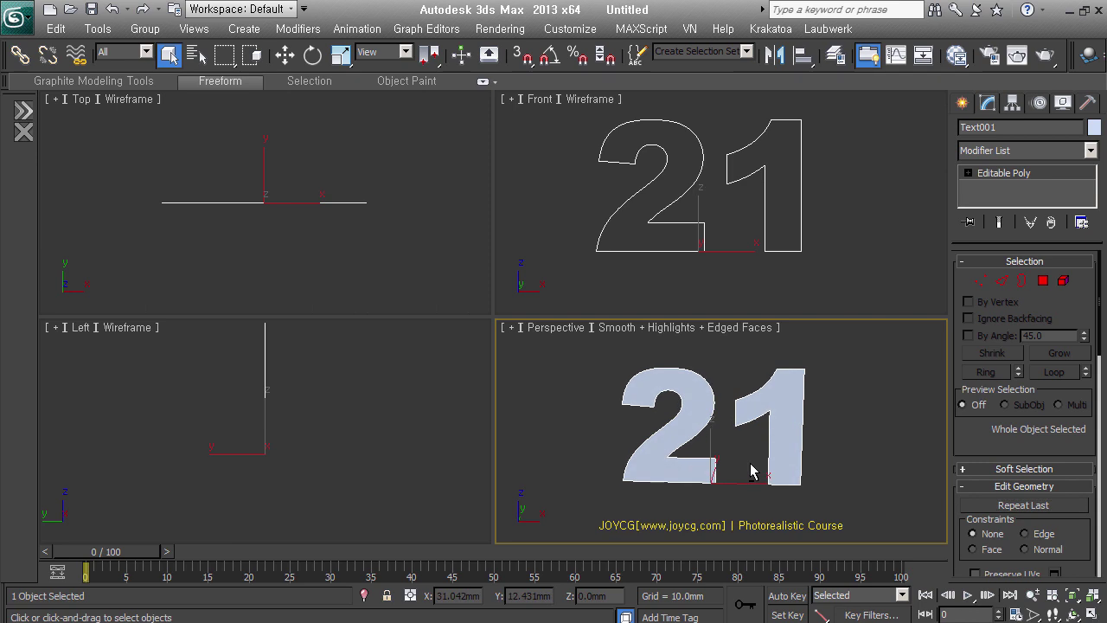
scroll(827, 279, down, 2)
scroll(827, 279, down, 2)
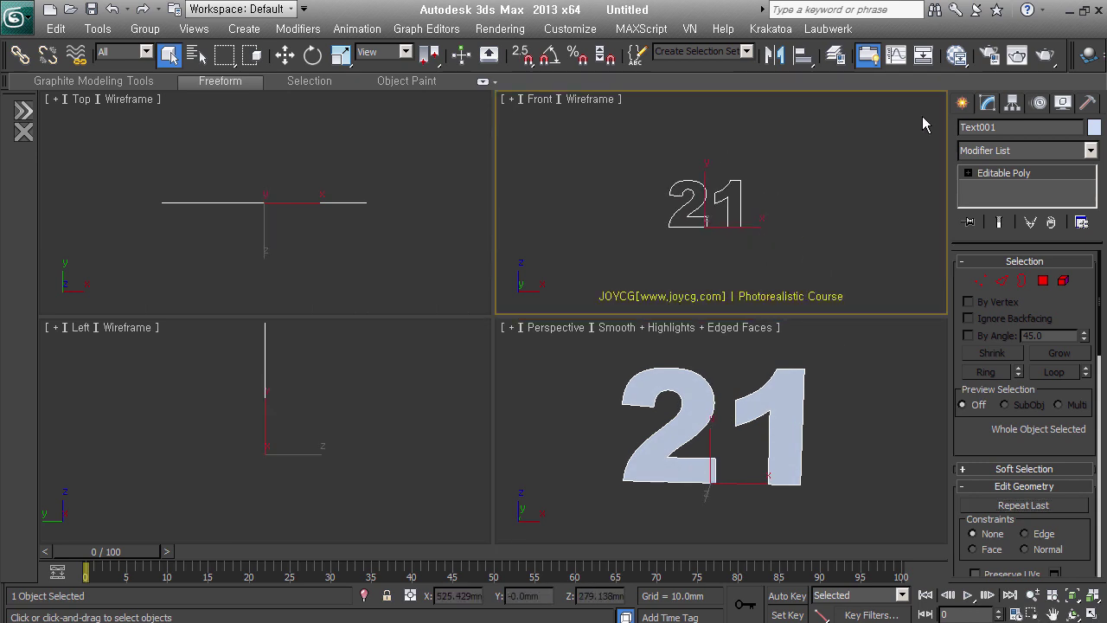
click(965, 102)
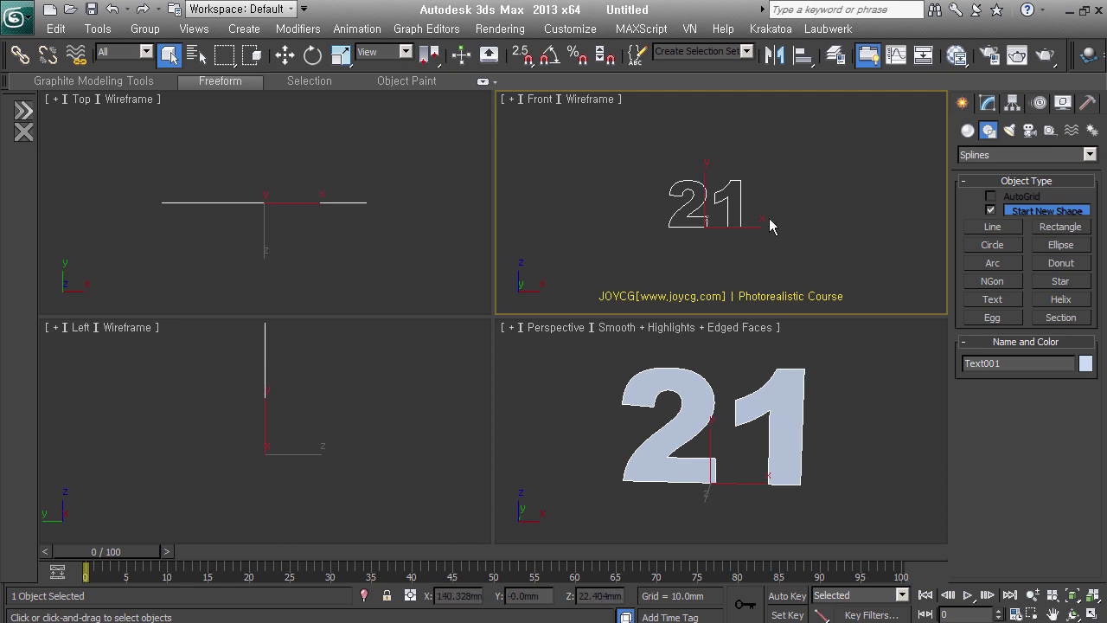
Step: Draw a large box in the Front view as a backdrop wall behind the 21 text
click(967, 129)
click(995, 214)
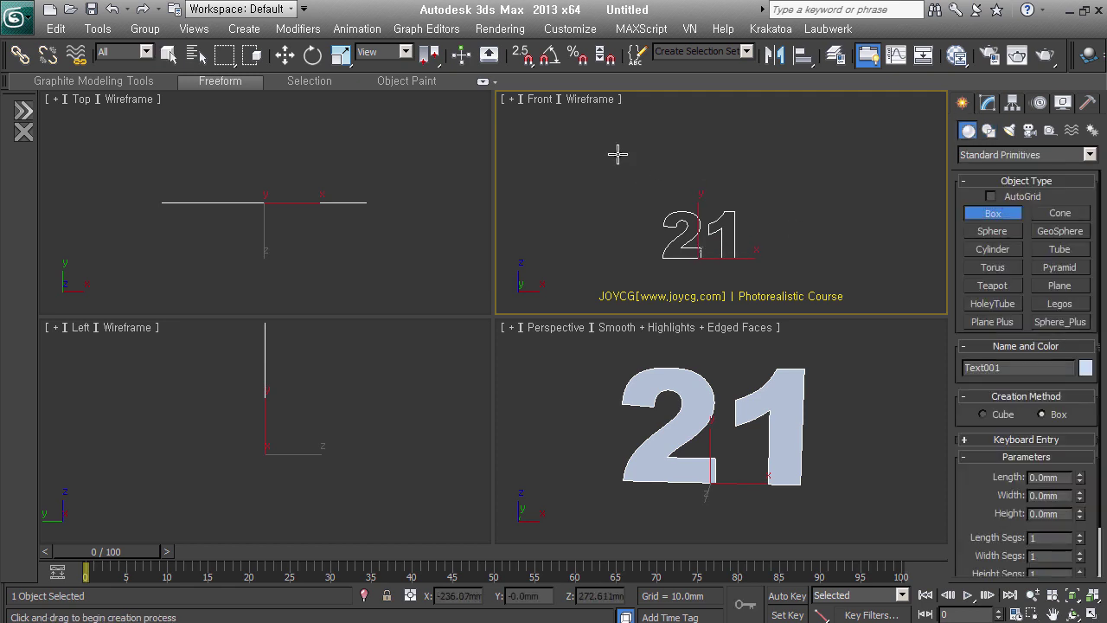
mouse_move(546, 131)
mouse_down()
mouse_move(873, 322)
mouse_move(874, 339)
mouse_up()
click(876, 350)
scroll(839, 194, down, 3)
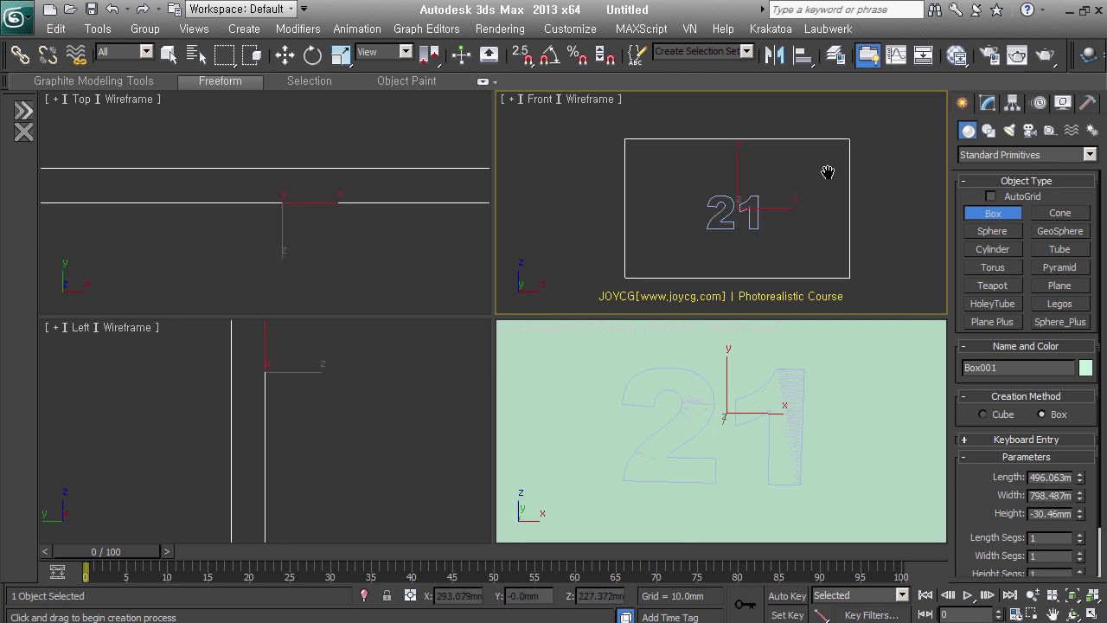
right_click(819, 183)
Step: Select the 21 text with the Move tool and nudge it slightly in the Top view
right_click(754, 236)
click(766, 234)
click(751, 208)
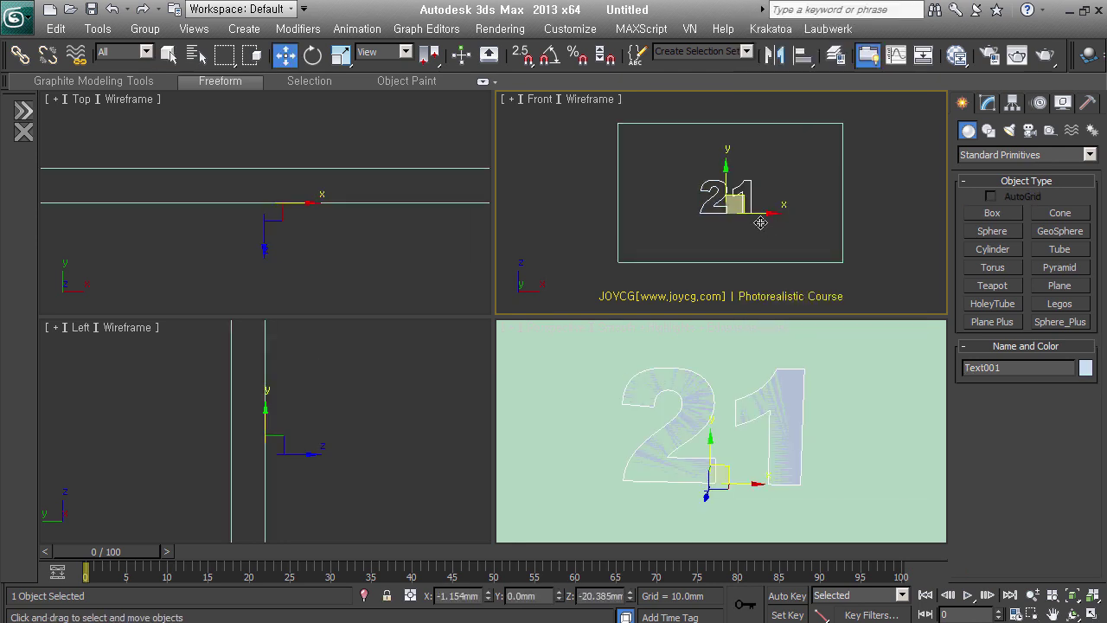
right_click(307, 225)
scroll(260, 214, down, 2)
middle_drag(260, 214, 357, 230)
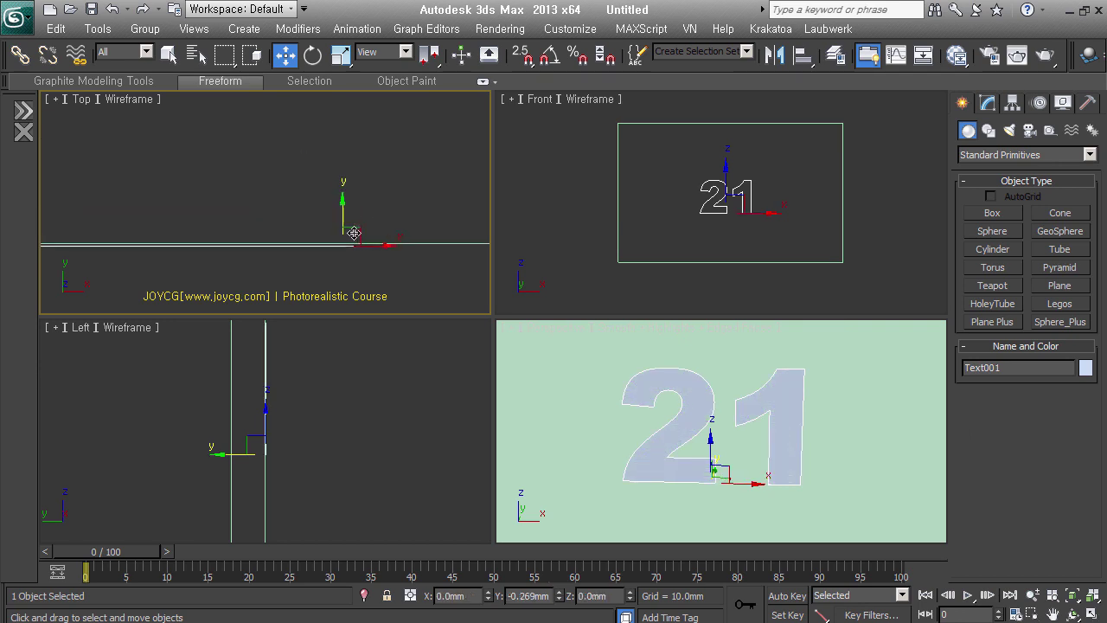
mouse_move(357, 230)
mouse_down()
mouse_move(327, 220)
mouse_move(314, 232)
mouse_up()
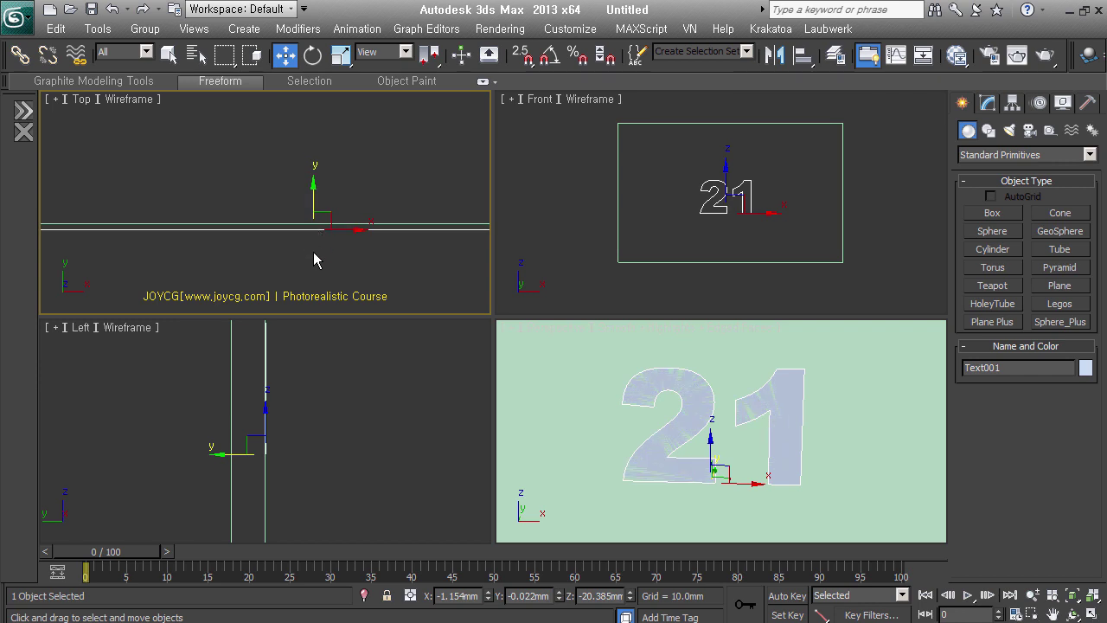
mouse_move(327, 223)
mouse_down()
mouse_move(333, 185)
mouse_move(358, 225)
mouse_up()
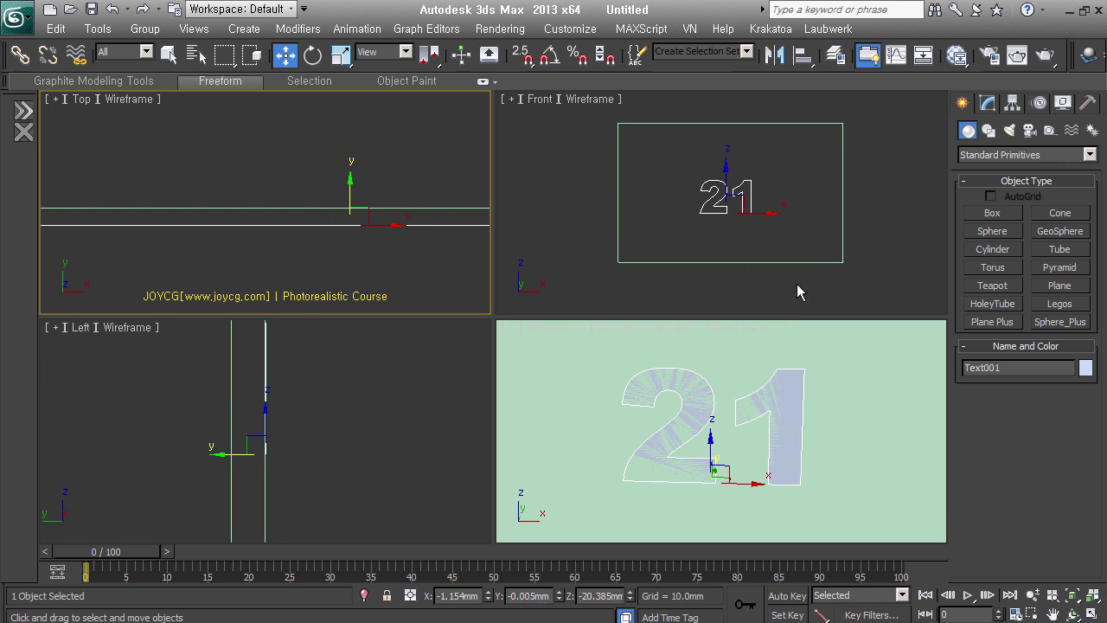
right_click(394, 220)
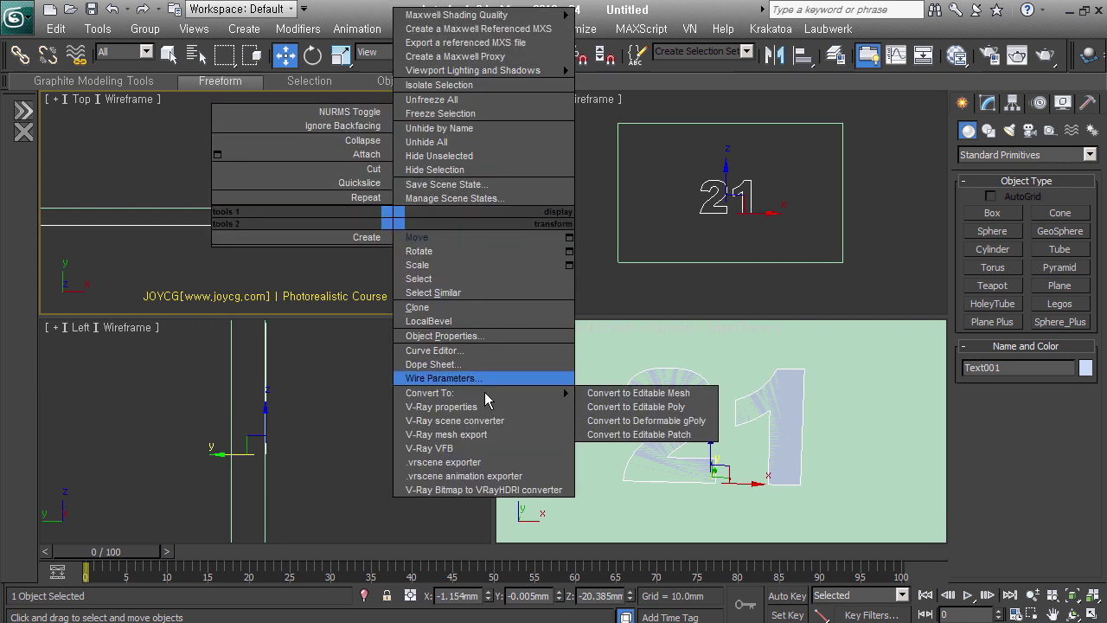
click(500, 337)
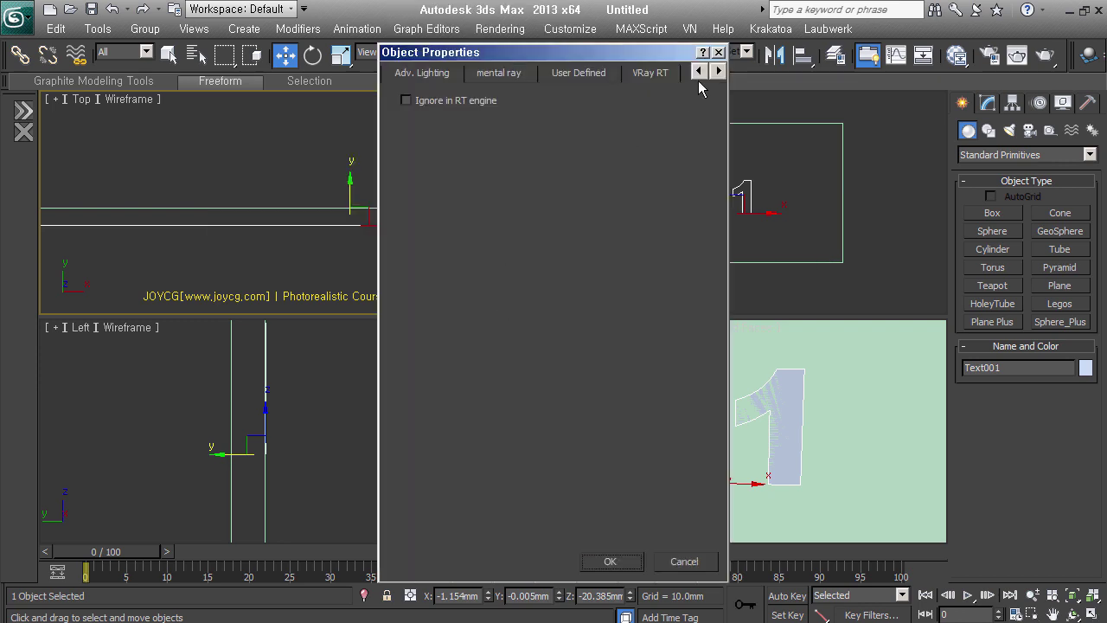
click(698, 71)
click(408, 73)
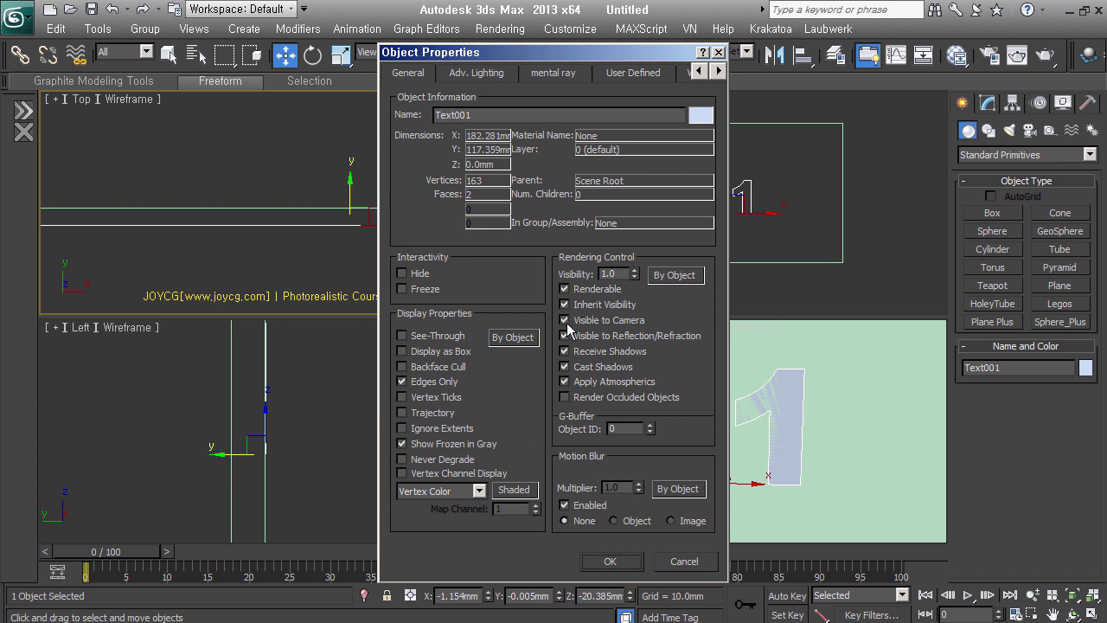
click(578, 366)
click(629, 564)
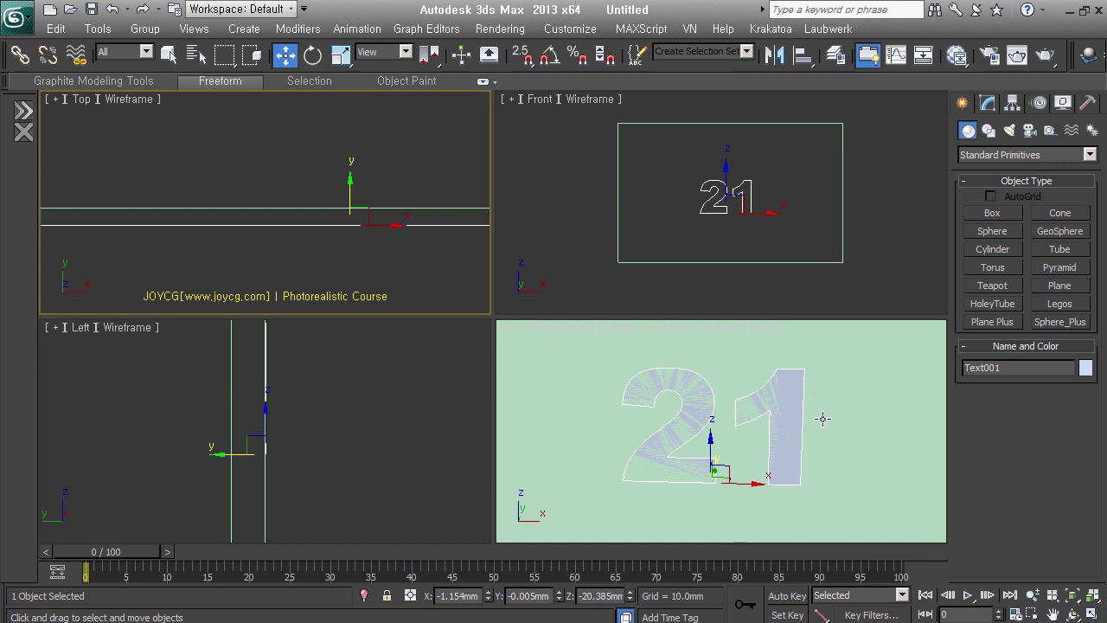
Step: Open the Slate Material Editor and collapse the material library groups in the browser
click(958, 55)
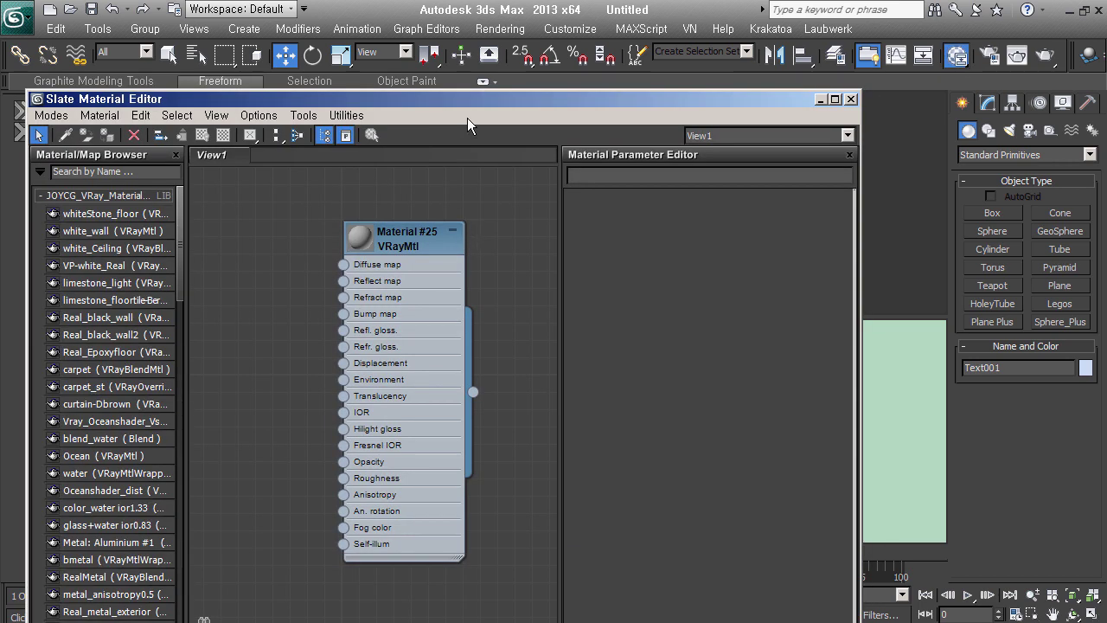
mouse_move(464, 100)
mouse_down()
mouse_move(476, 49)
mouse_move(464, 53)
mouse_up()
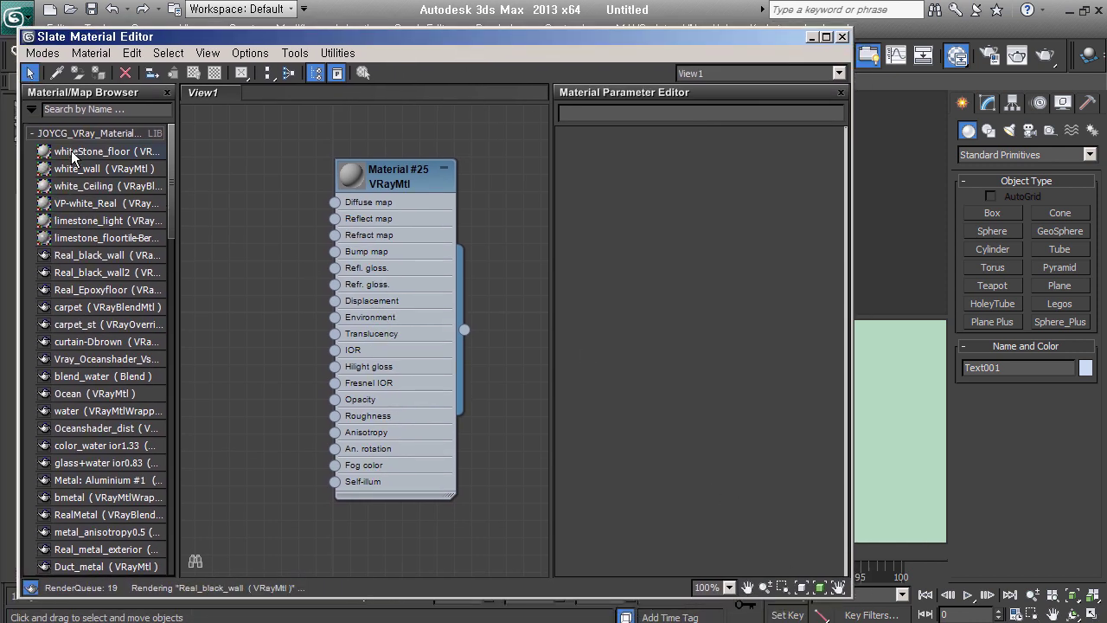
click(39, 134)
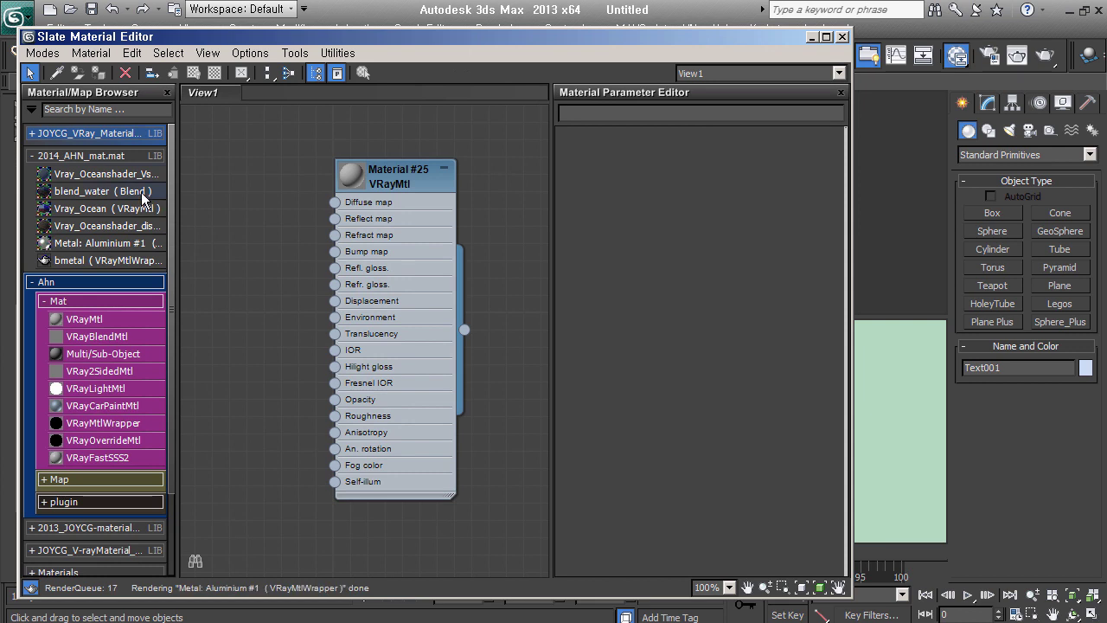
click(38, 156)
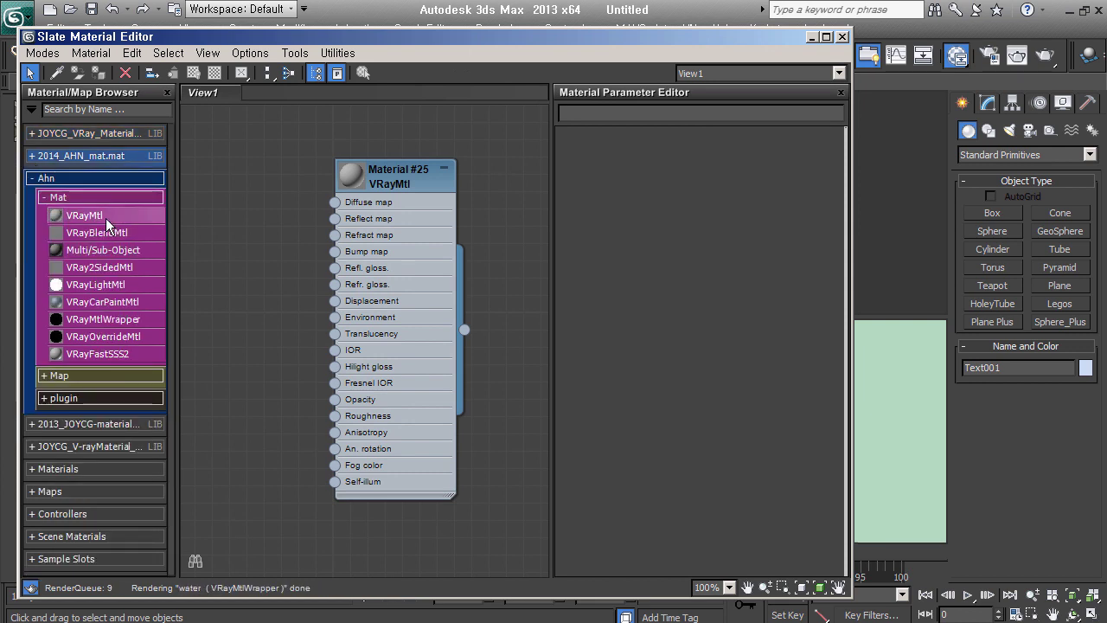
click(101, 199)
click(91, 220)
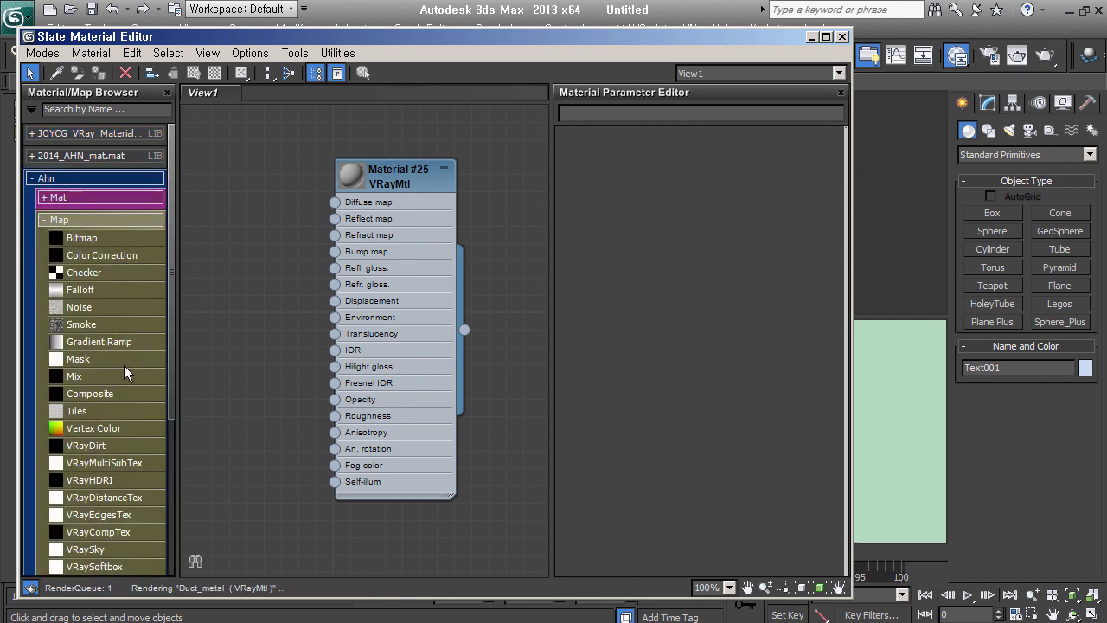
drag(183, 389, 182, 429)
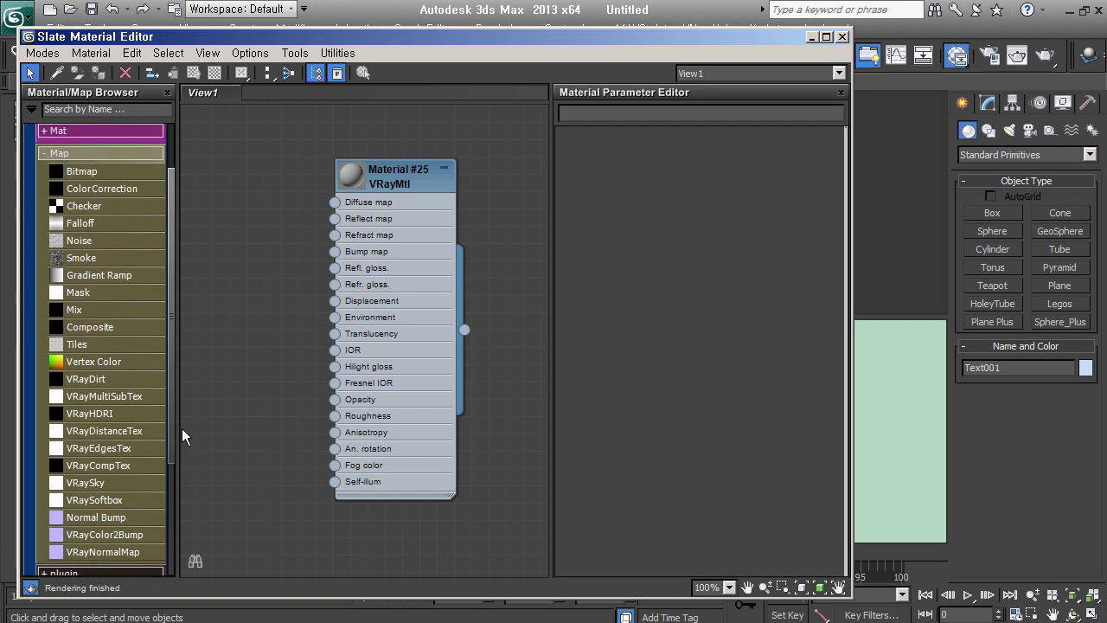
click(57, 159)
Step: Expand Maps > Standard and drop a Scratch map node into View1
click(50, 336)
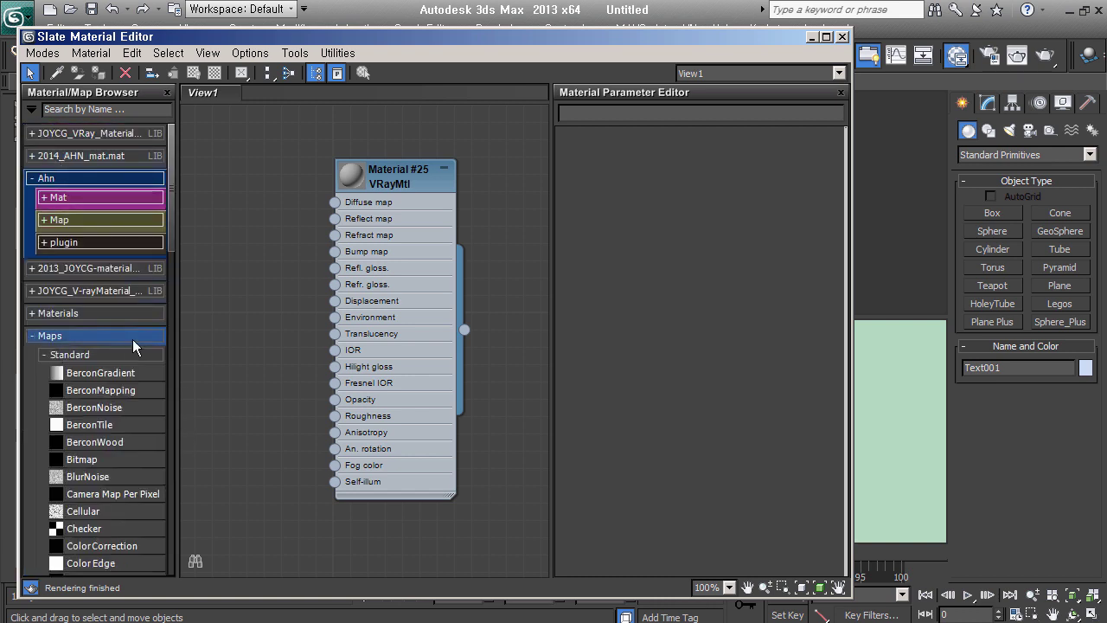
drag(180, 225, 182, 441)
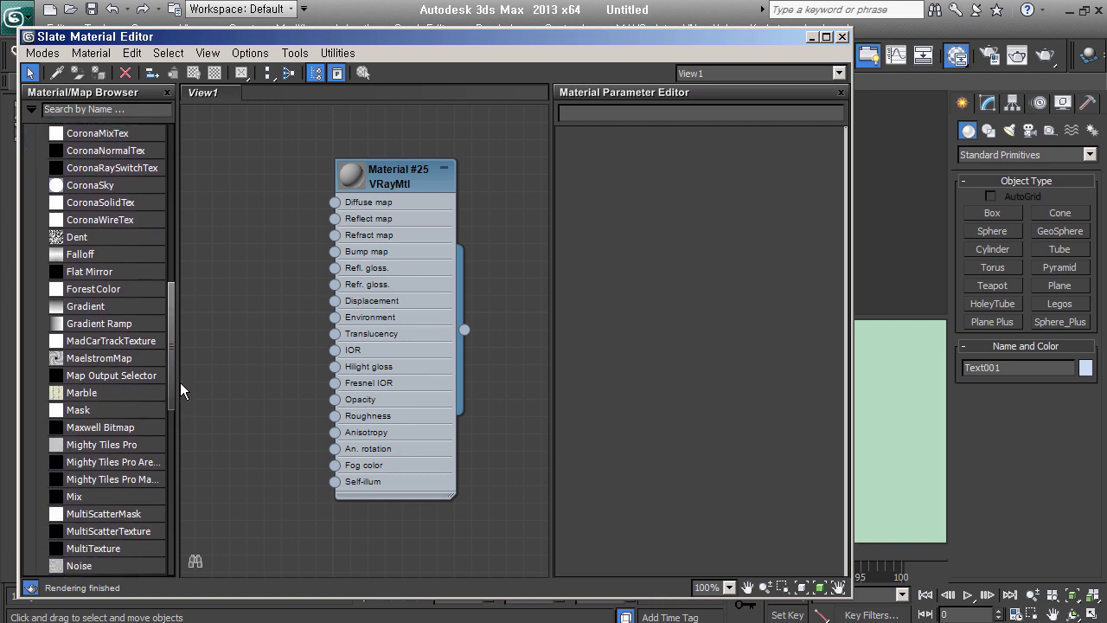
drag(183, 458, 187, 514)
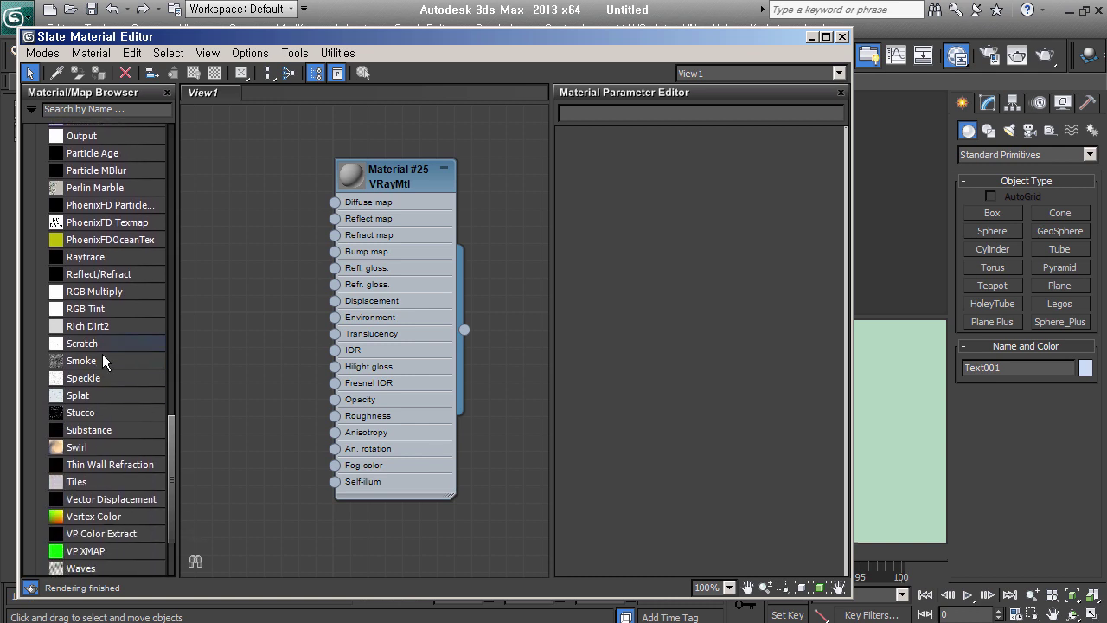
mouse_move(103, 351)
mouse_down()
mouse_move(192, 305)
mouse_move(255, 295)
mouse_up()
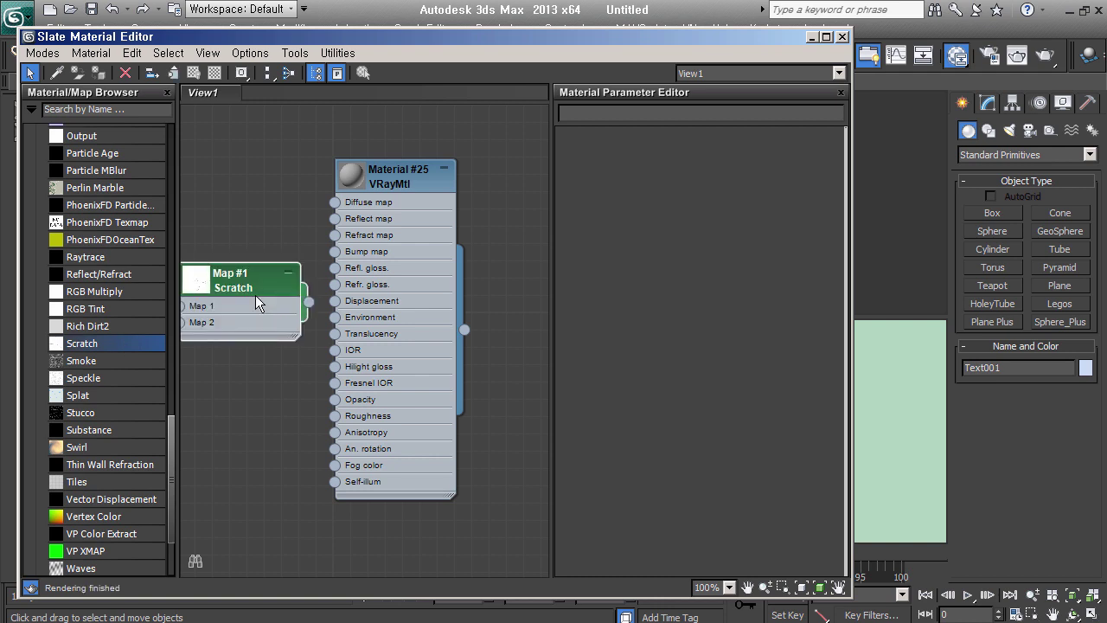
Step: Set the Scratch map's length to 0.52–1.0 and width to 0.032–0.042
scroll(346, 312, up, 4)
double_click(325, 305)
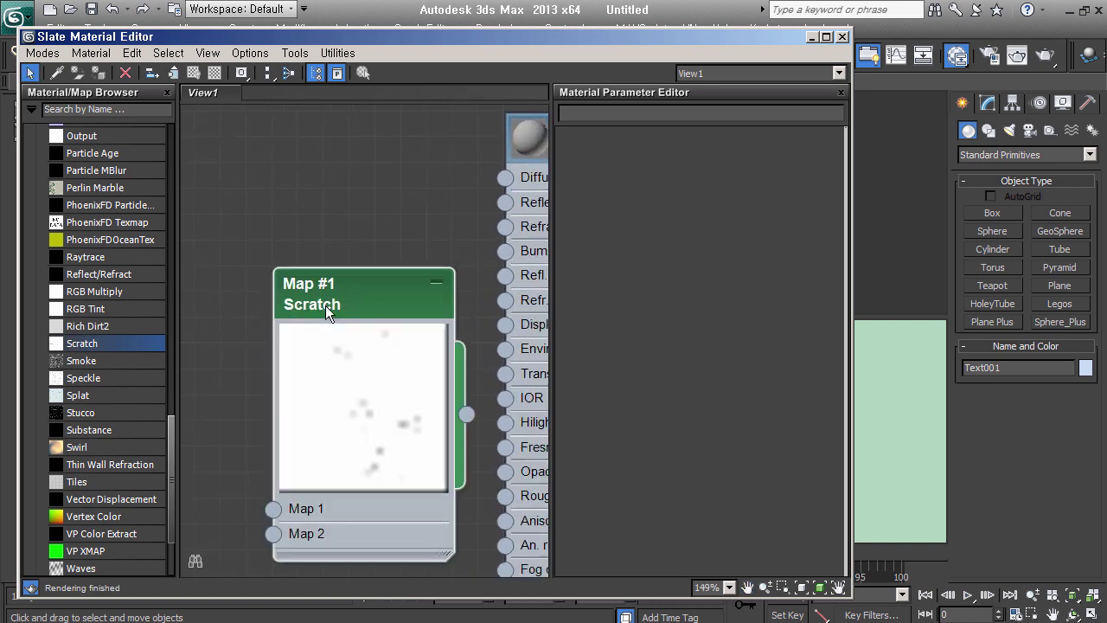
click(354, 231)
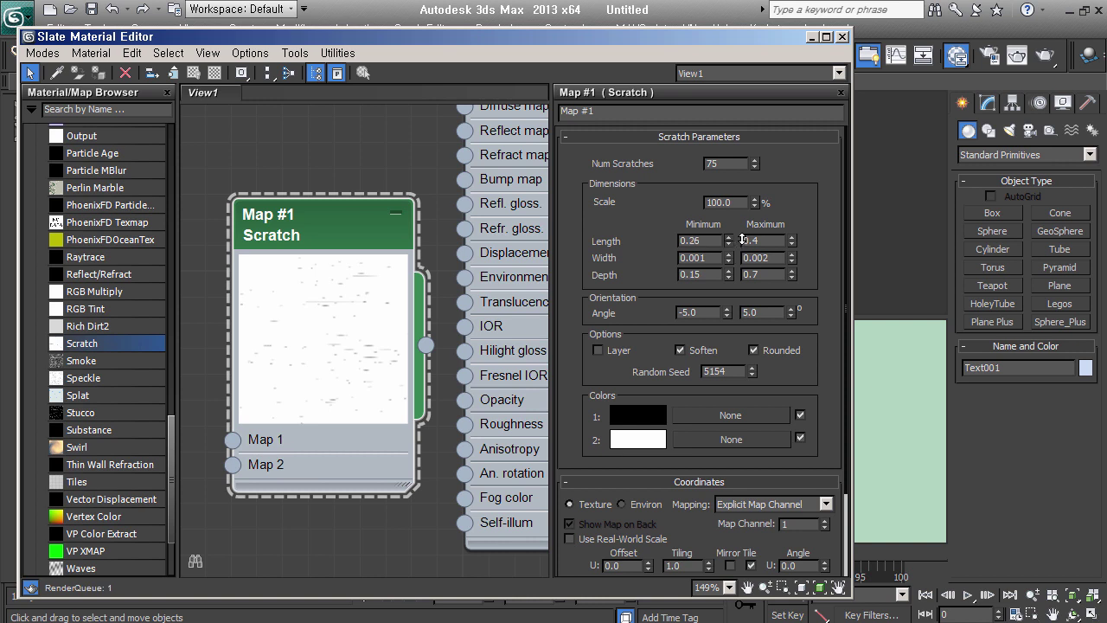
drag(729, 240, 791, 226)
drag(730, 240, 739, 233)
click(728, 255)
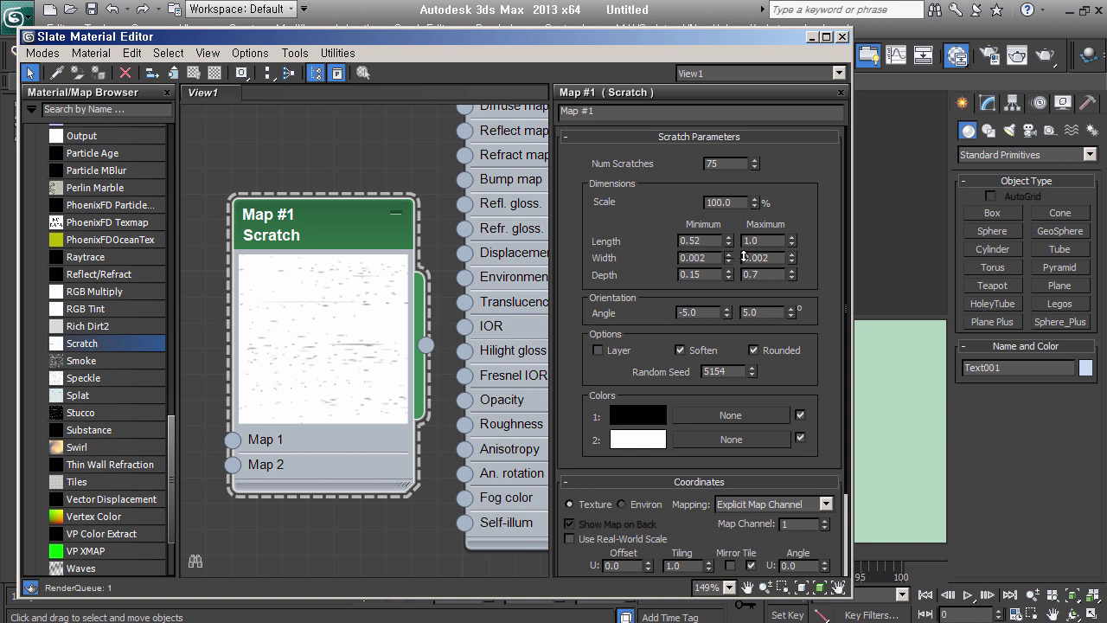
mouse_move(792, 260)
mouse_down()
mouse_move(808, 256)
mouse_move(807, 296)
mouse_up()
drag(792, 259, 803, 278)
mouse_move(729, 261)
mouse_down()
mouse_move(737, 258)
mouse_move(738, 278)
mouse_up()
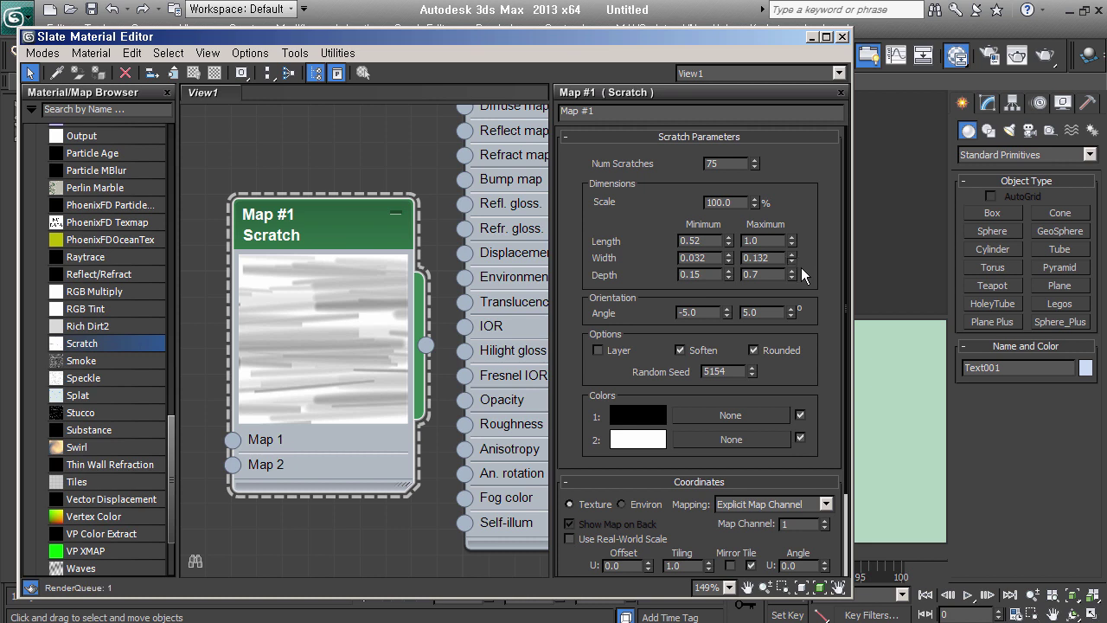
drag(801, 265, 801, 277)
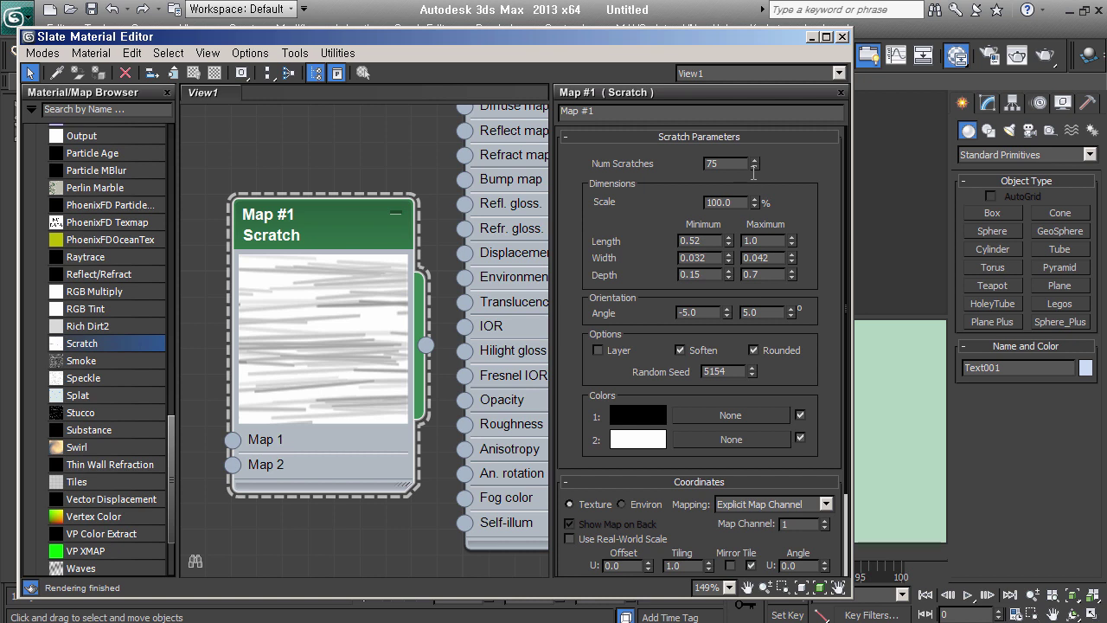
Step: Turn off Soften and Rounded and raise the maximum Depth to 1.54
click(704, 356)
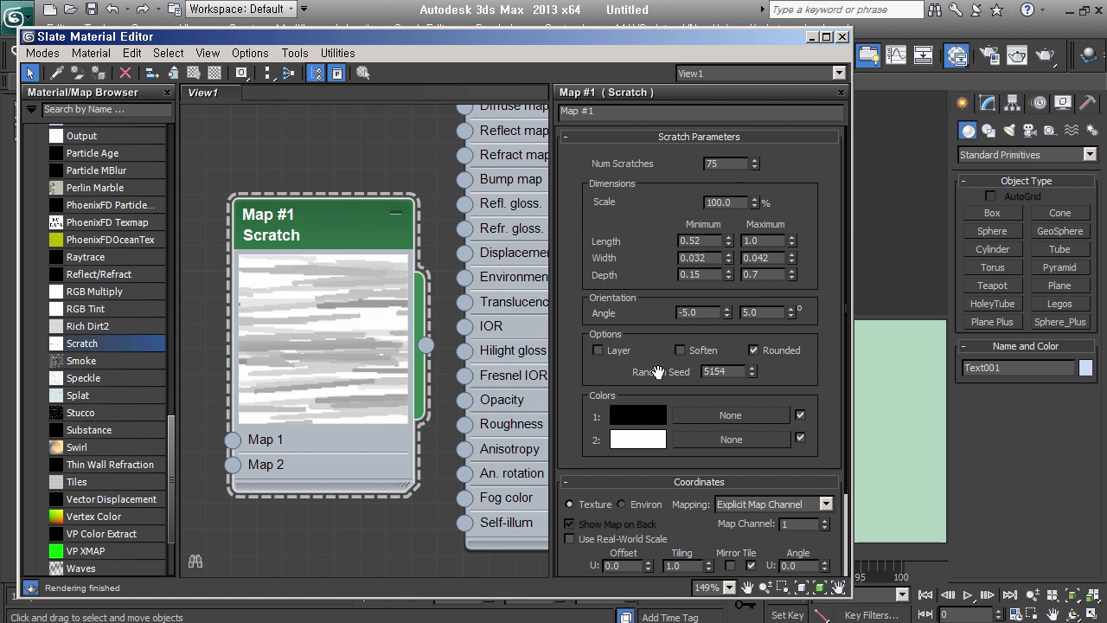
click(764, 356)
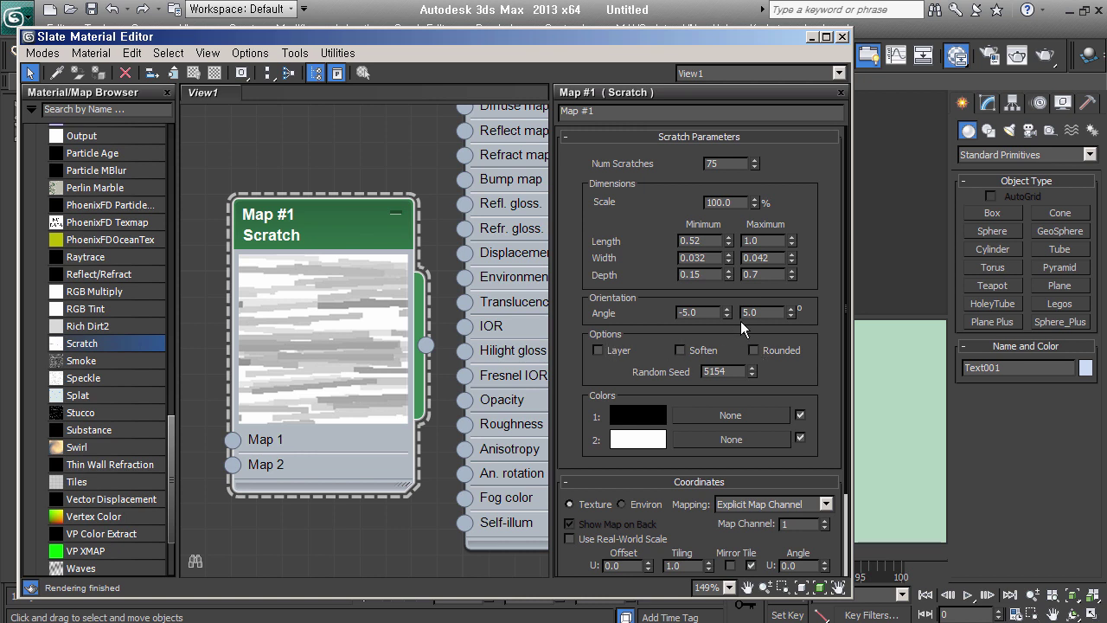
drag(791, 275, 811, 307)
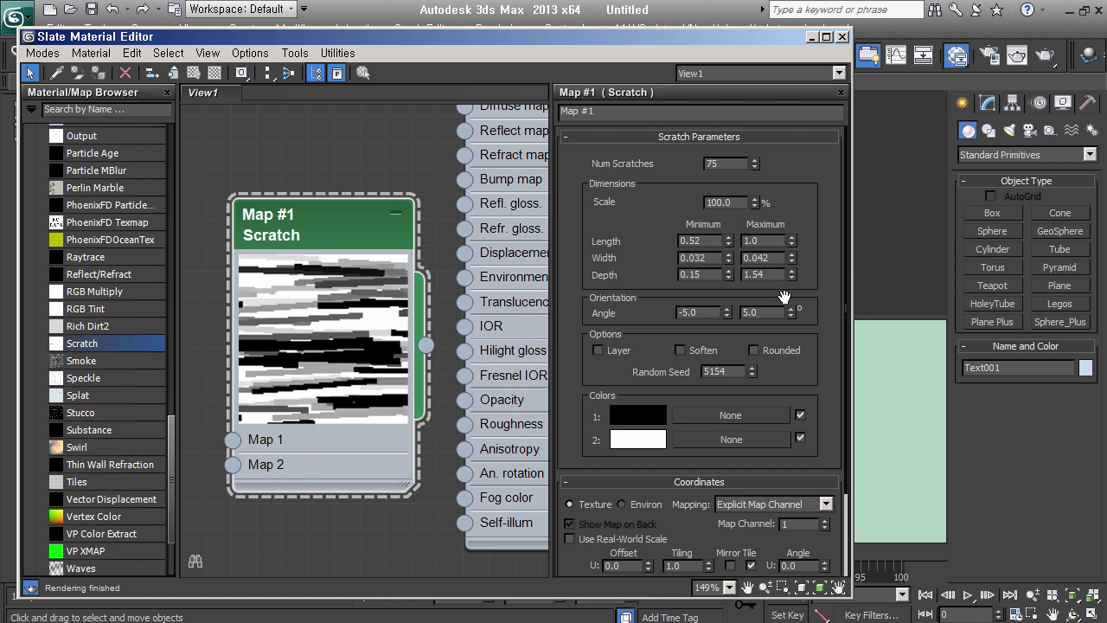
Step: Use 103 scratches at scale 63 with depth 1.62–1.87, and reset both angle limits to 0
drag(729, 277, 749, 264)
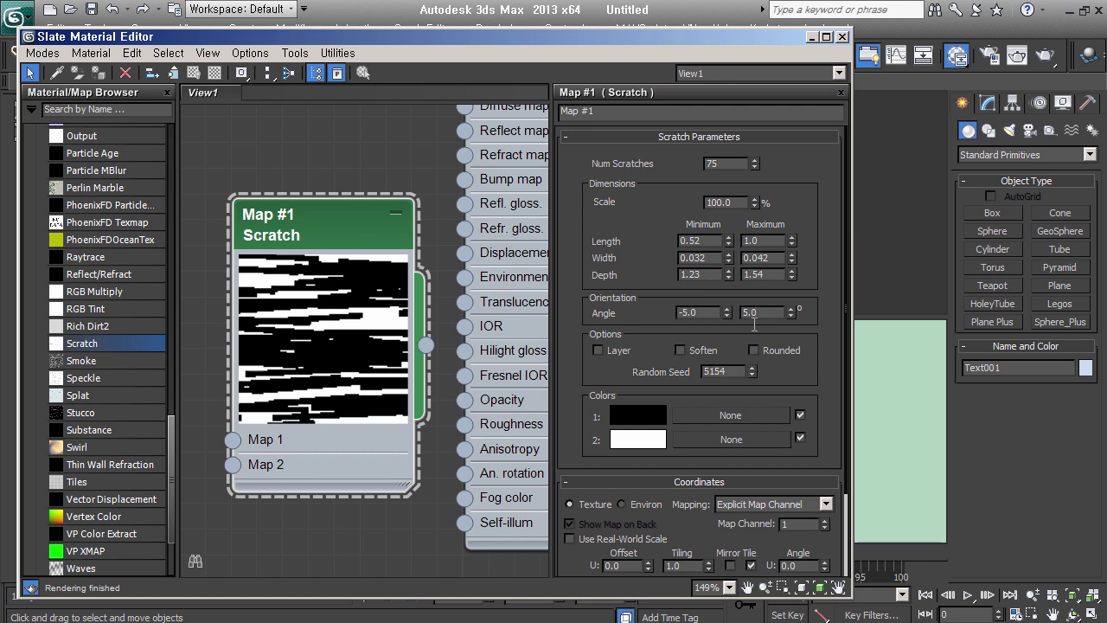
drag(755, 163, 767, 148)
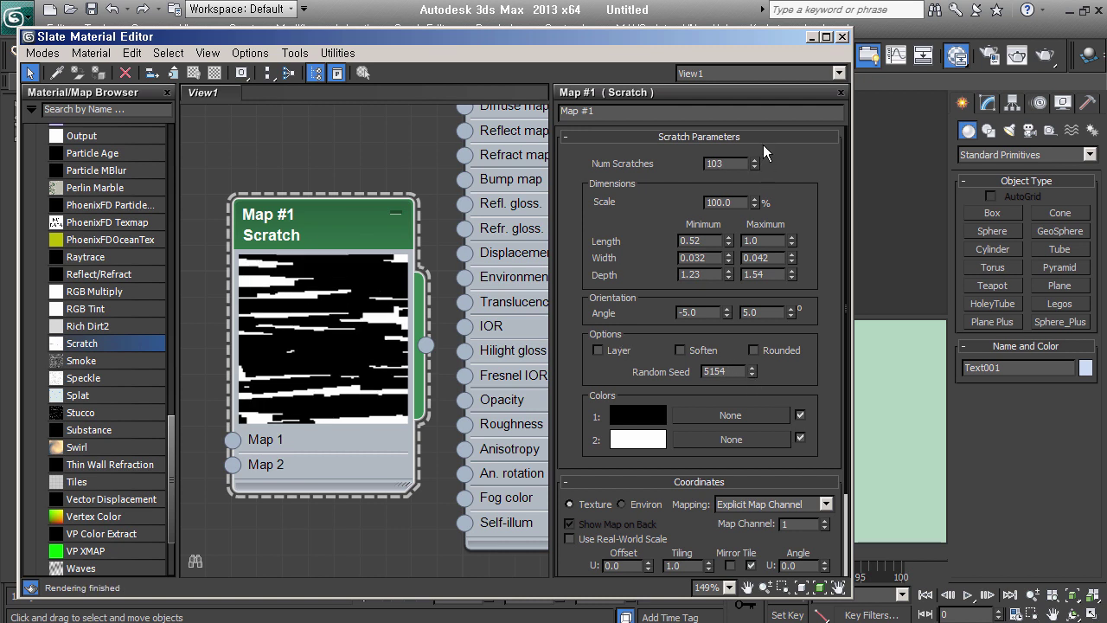
drag(754, 203, 766, 243)
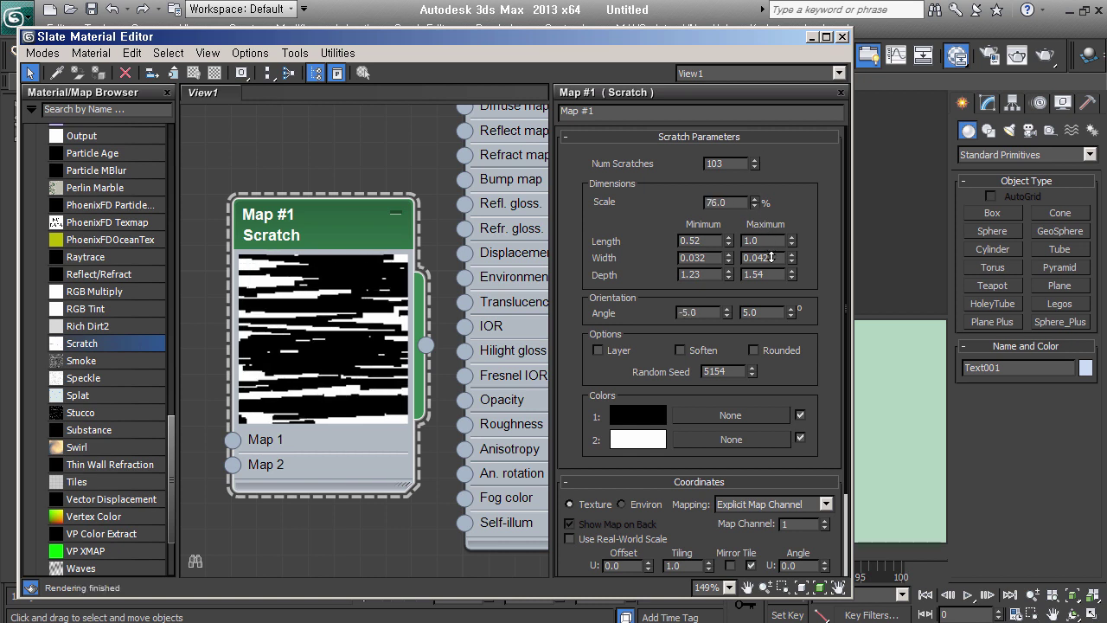
drag(755, 204, 775, 211)
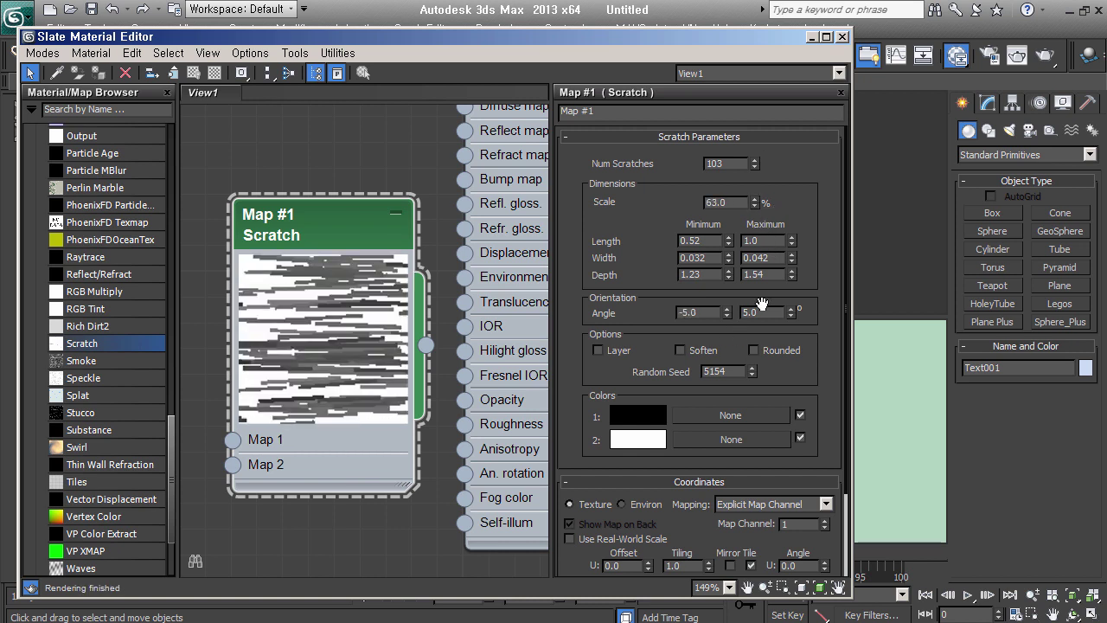
drag(792, 275, 731, 258)
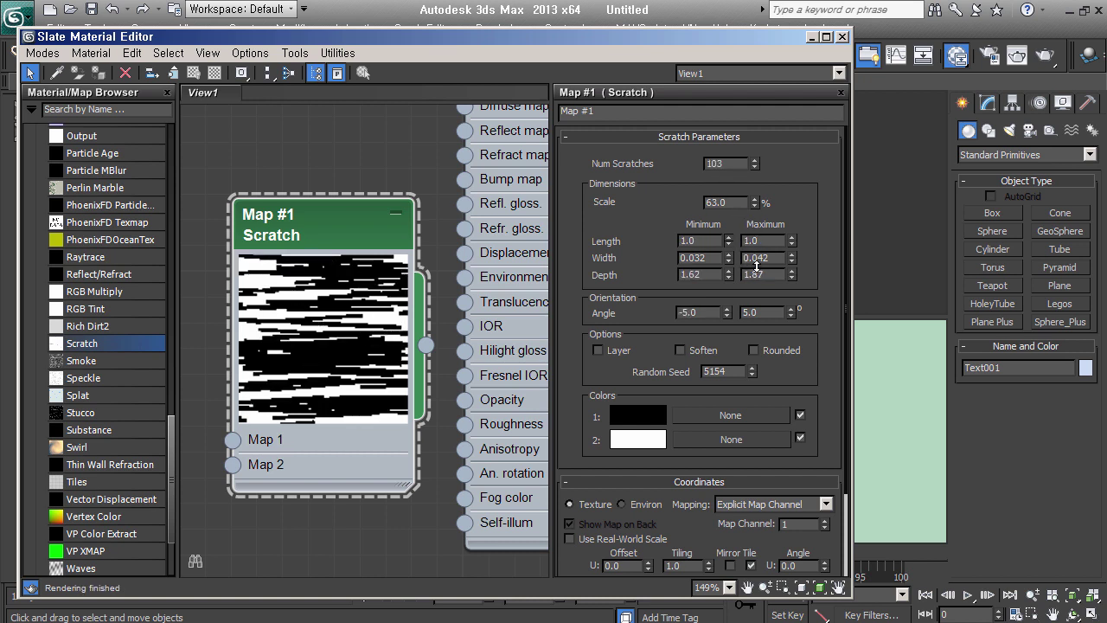
right_click(729, 317)
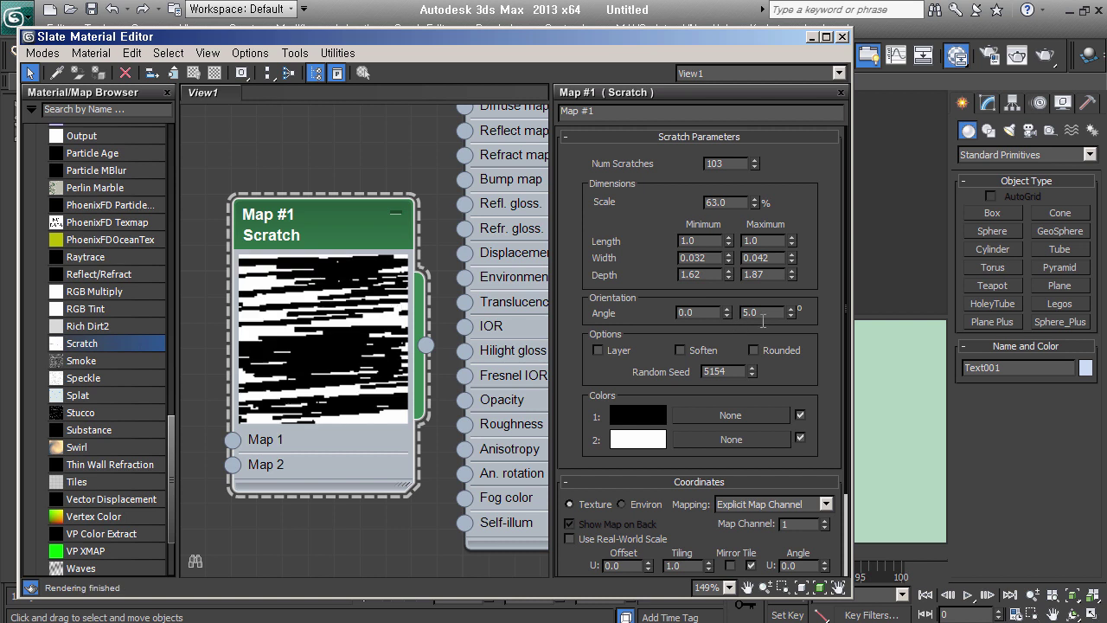
right_click(793, 316)
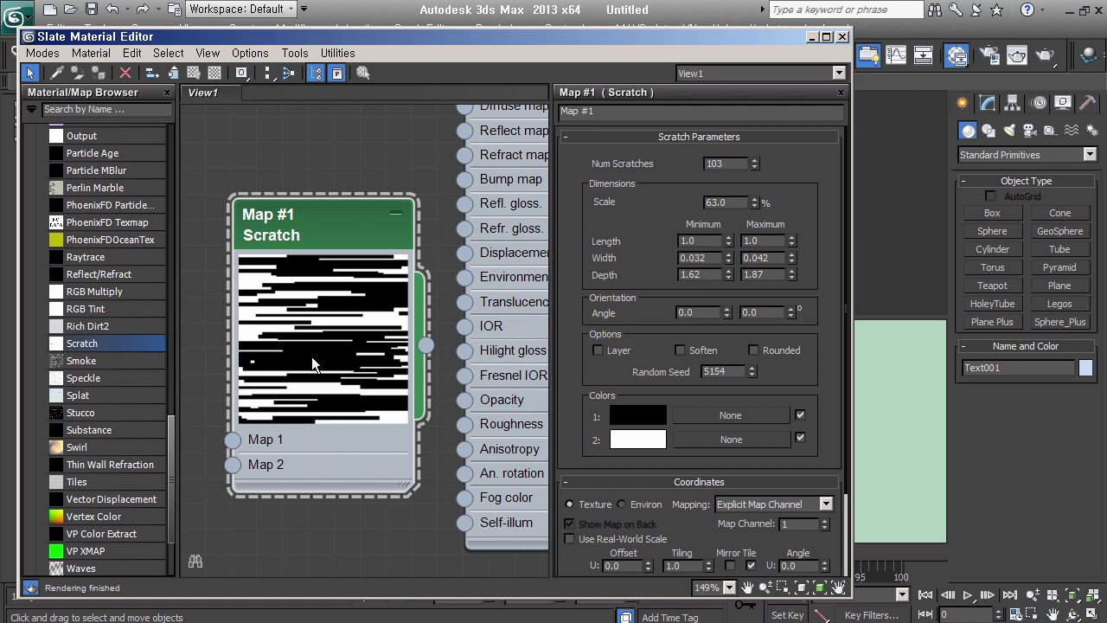
Step: Enlarge the scratch scale, drop the minimum width to 0, and adjust horizontal tiling
click(755, 206)
mouse_move(754, 202)
mouse_down()
mouse_move(792, 179)
mouse_move(774, 197)
mouse_up()
mouse_move(741, 266)
mouse_down()
mouse_move(802, 269)
mouse_move(800, 260)
mouse_up()
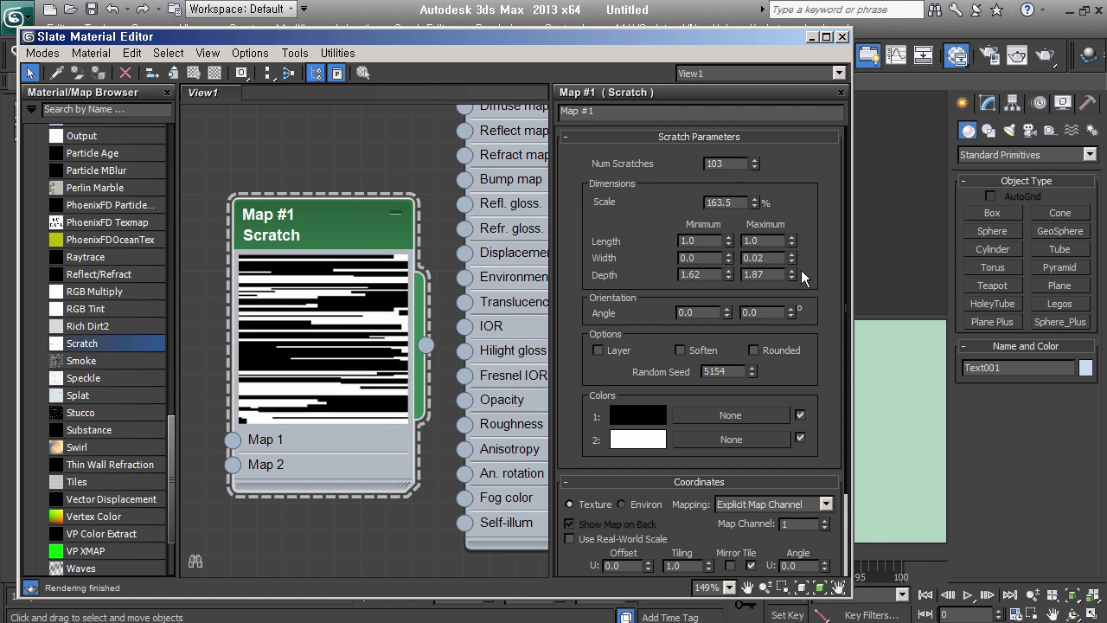
drag(827, 295, 828, 268)
scroll(828, 268, down, 3)
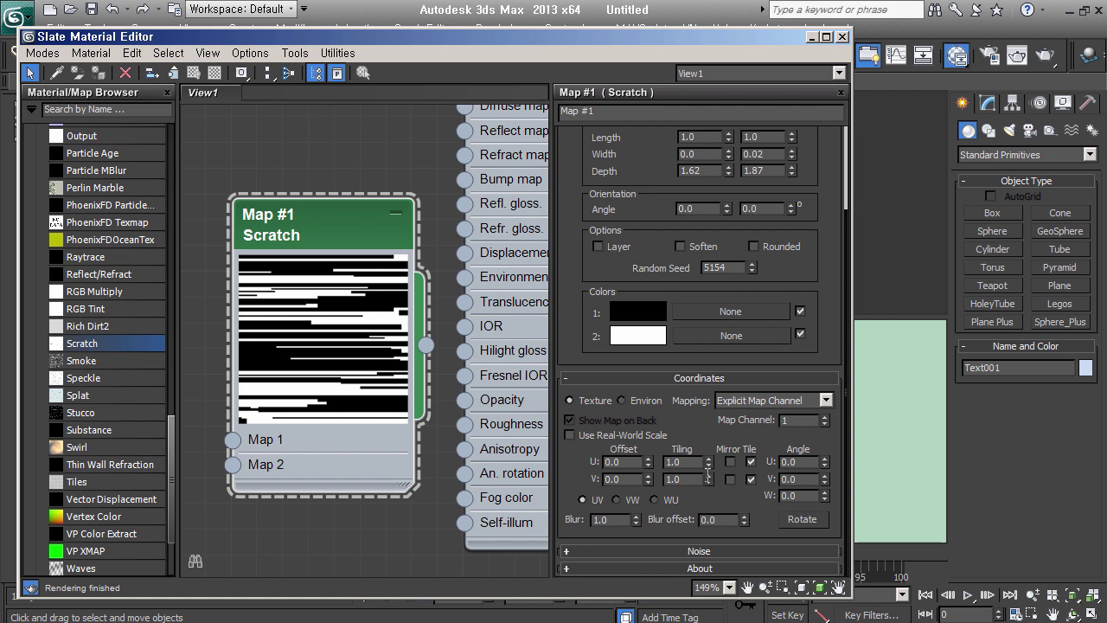
click(708, 465)
click(708, 466)
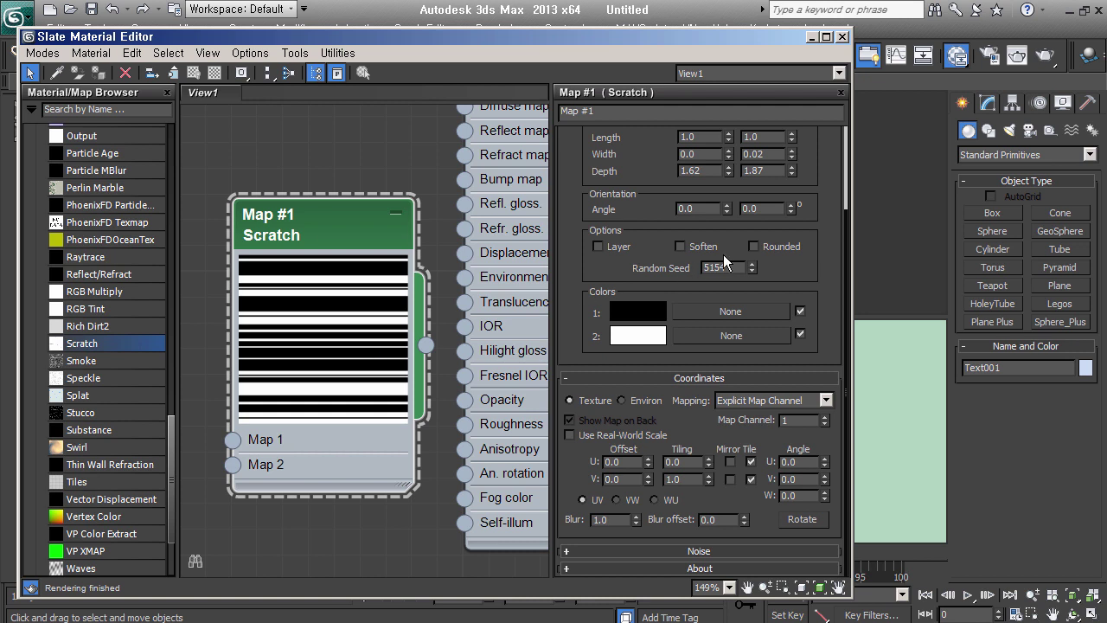
Step: Settle the scratch scale at 101.5 and set the angle range from -60 to 148
drag(790, 208, 789, 197)
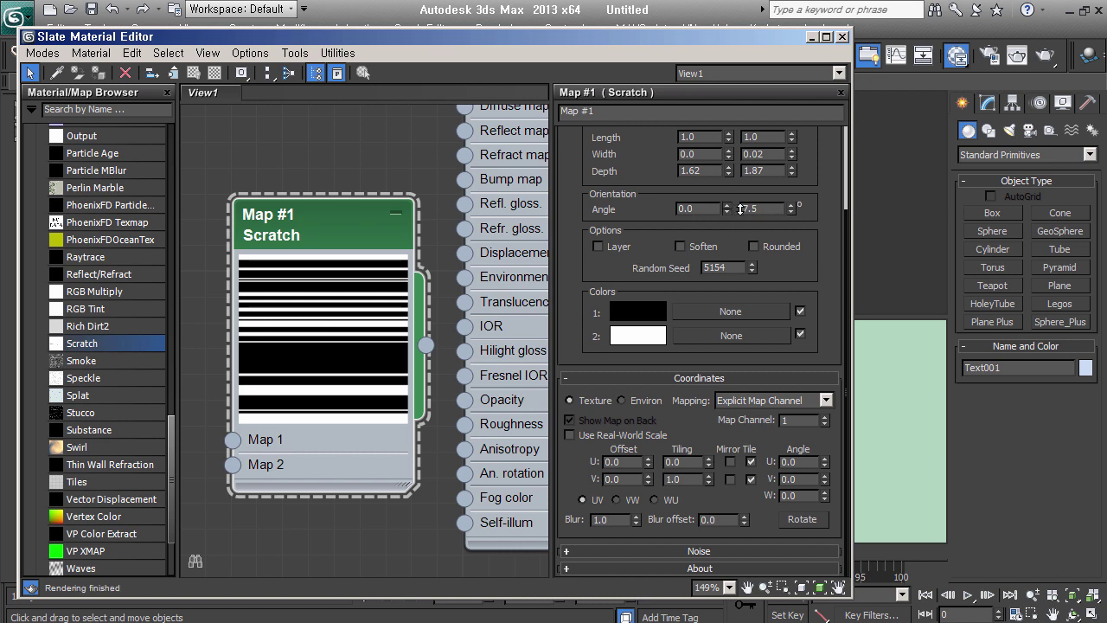
drag(803, 217, 805, 210)
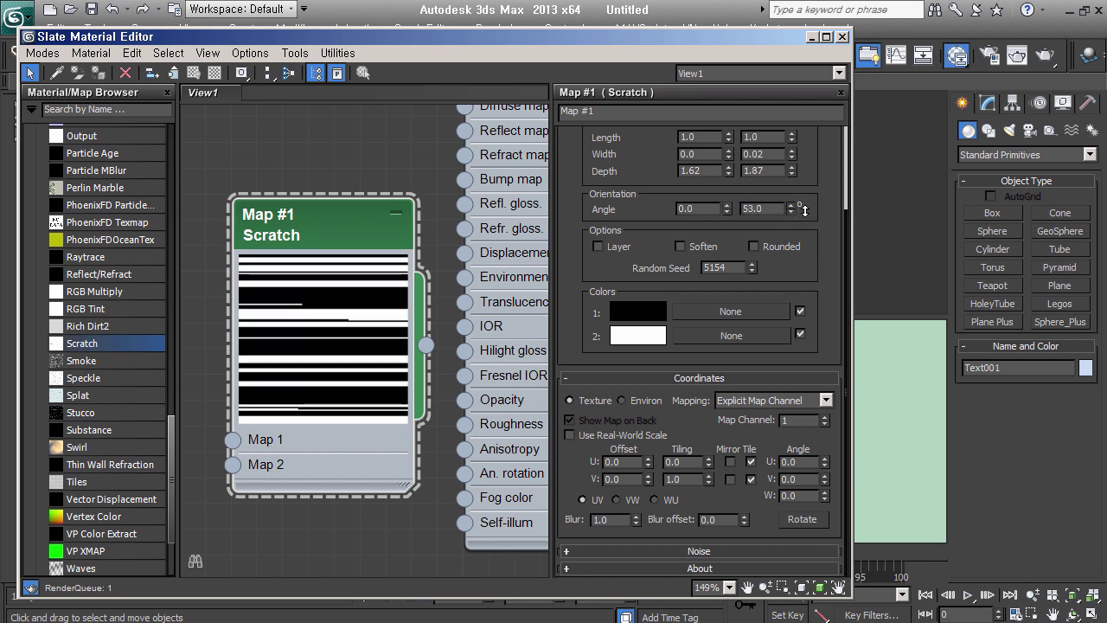
scroll(762, 214, up, 3)
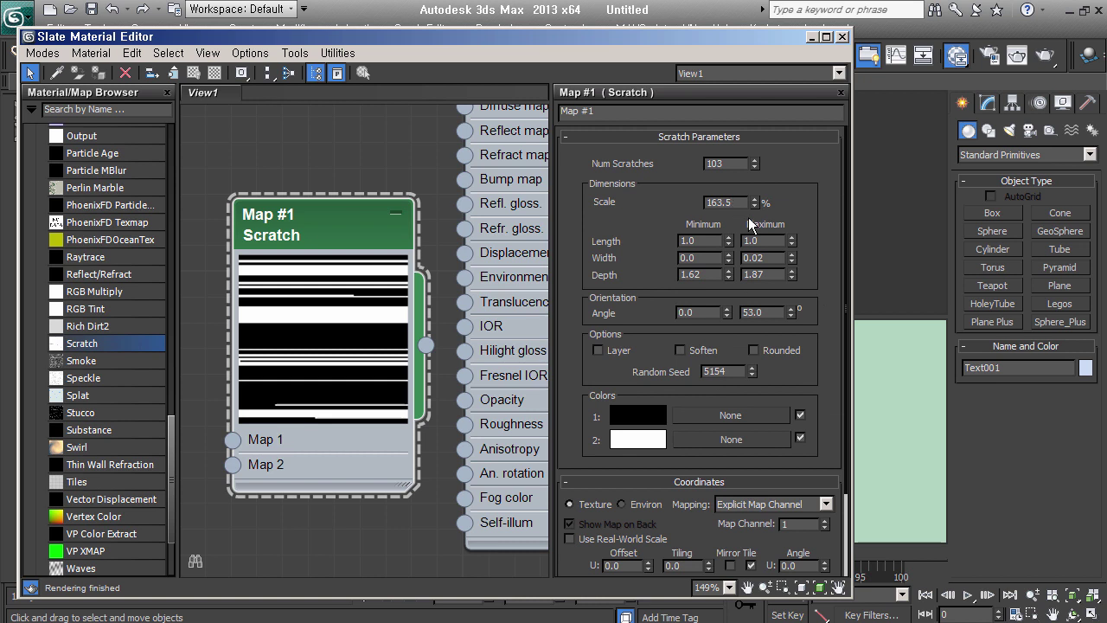
drag(755, 204, 778, 207)
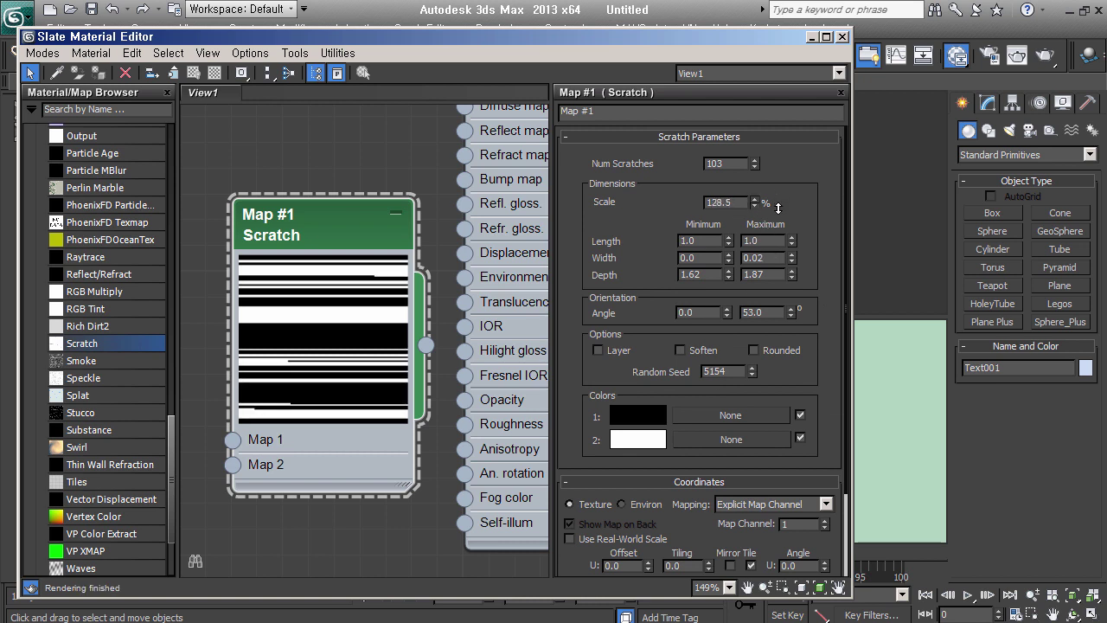
drag(778, 206, 782, 243)
drag(784, 204, 779, 184)
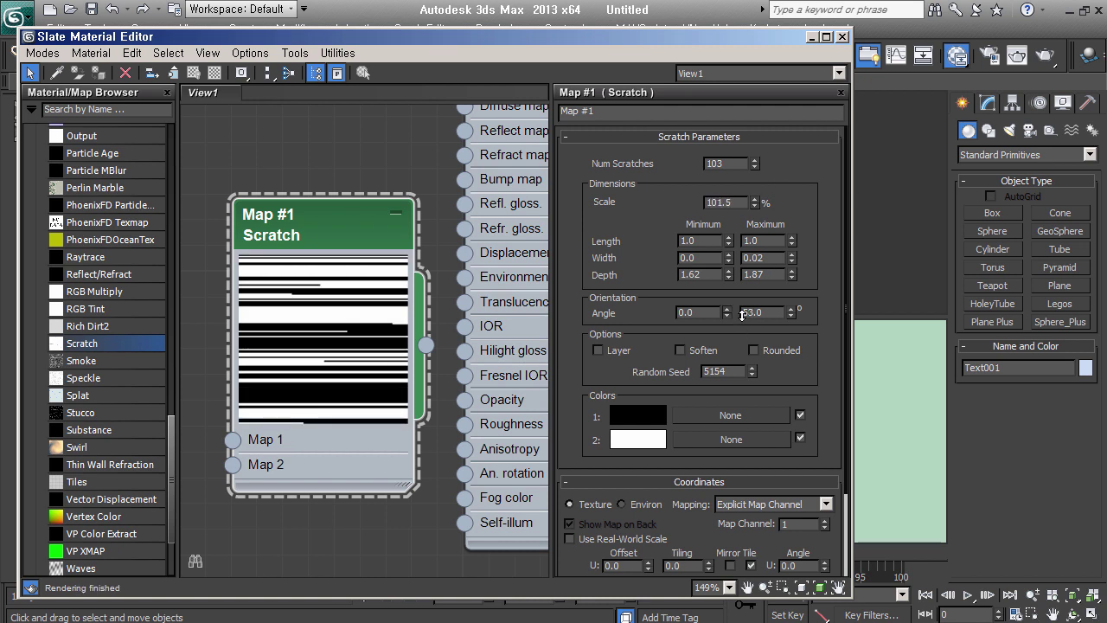
drag(727, 312, 749, 358)
drag(790, 312, 814, 301)
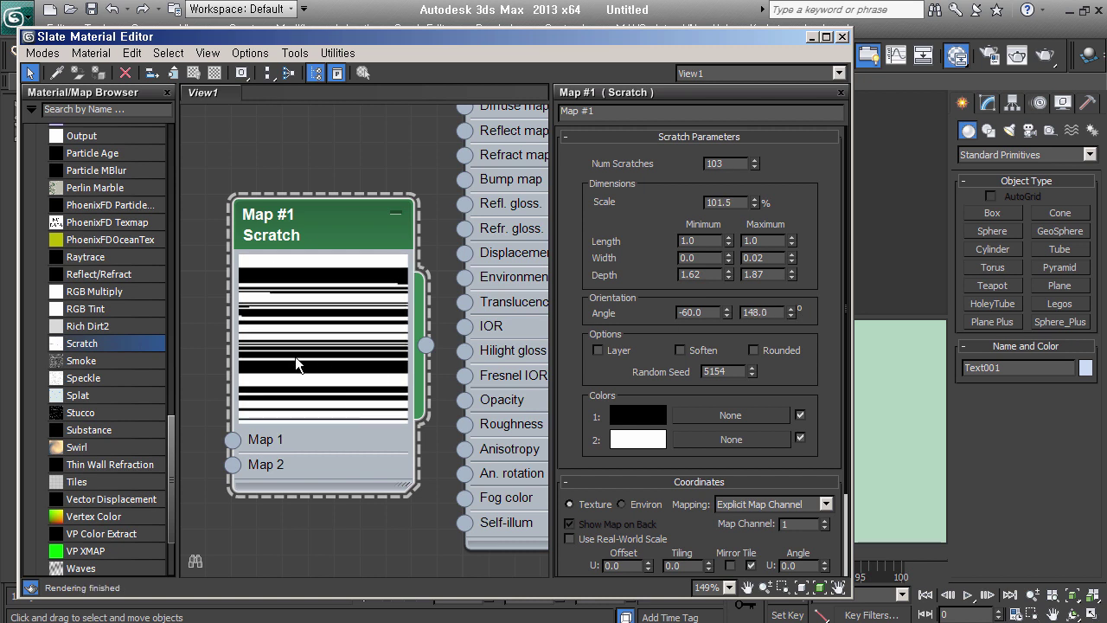
scroll(379, 386, down, 1)
middle_drag(379, 385, 319, 385)
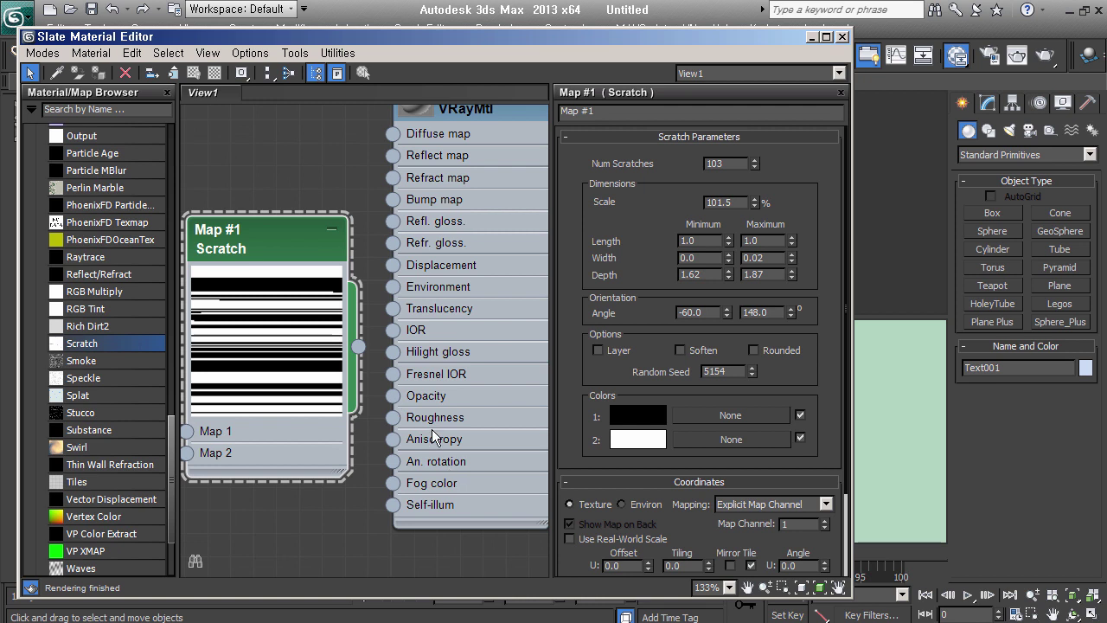
Step: Wire the Scratch map's output into Material #25's Opacity input
drag(358, 346, 392, 395)
middle_drag(486, 262, 463, 375)
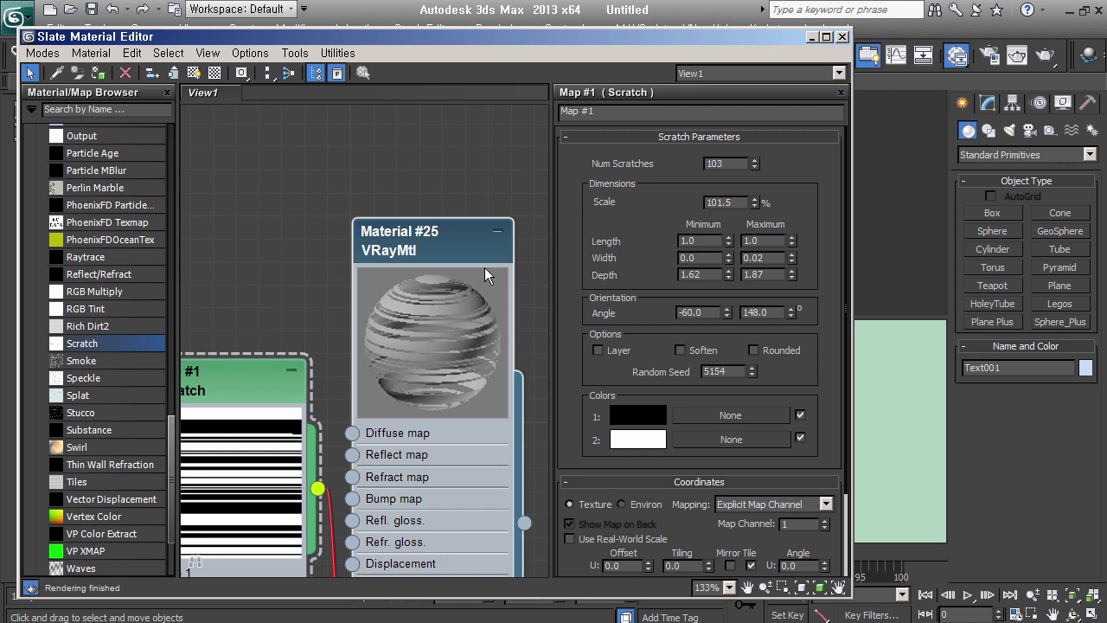
click(516, 235)
Step: Set Material #25's diffuse colour to a light grey of 190
double_click(509, 235)
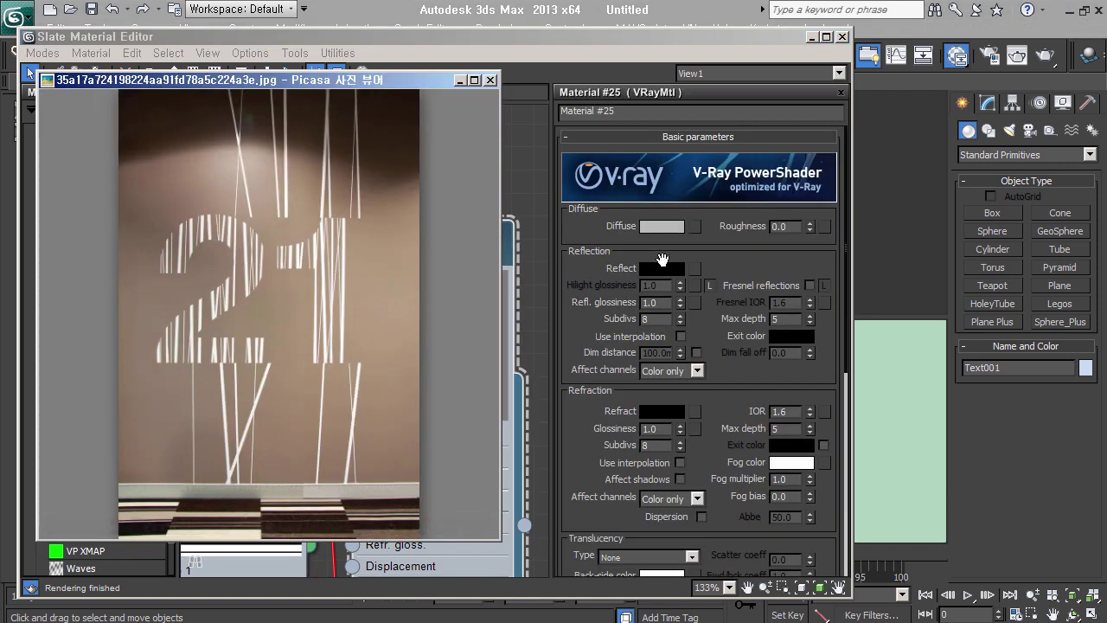
click(662, 227)
click(507, 237)
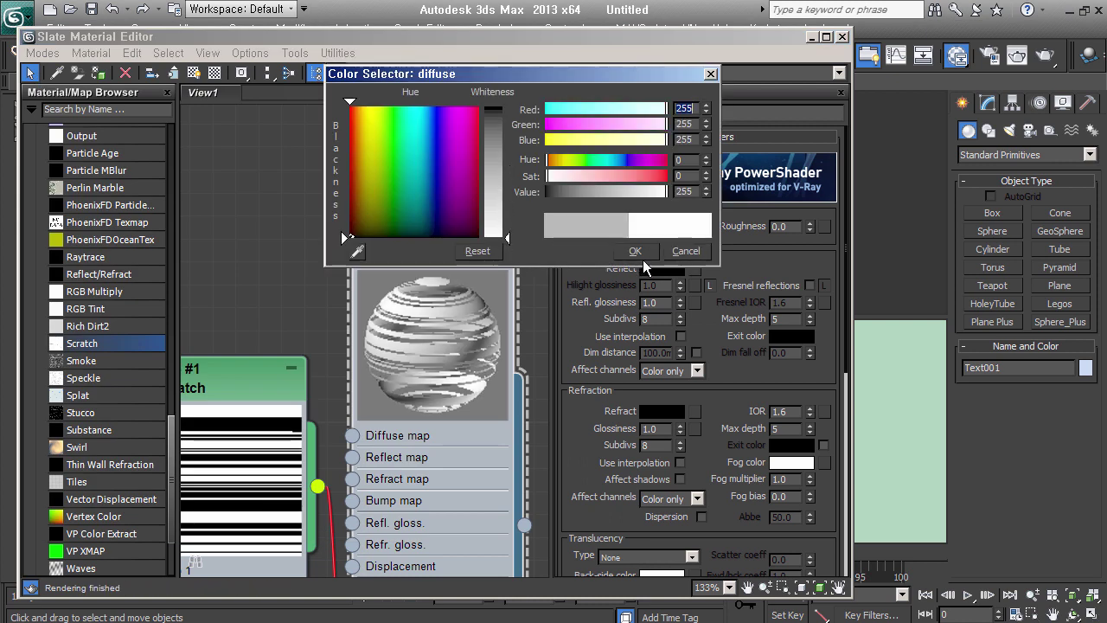
click(650, 199)
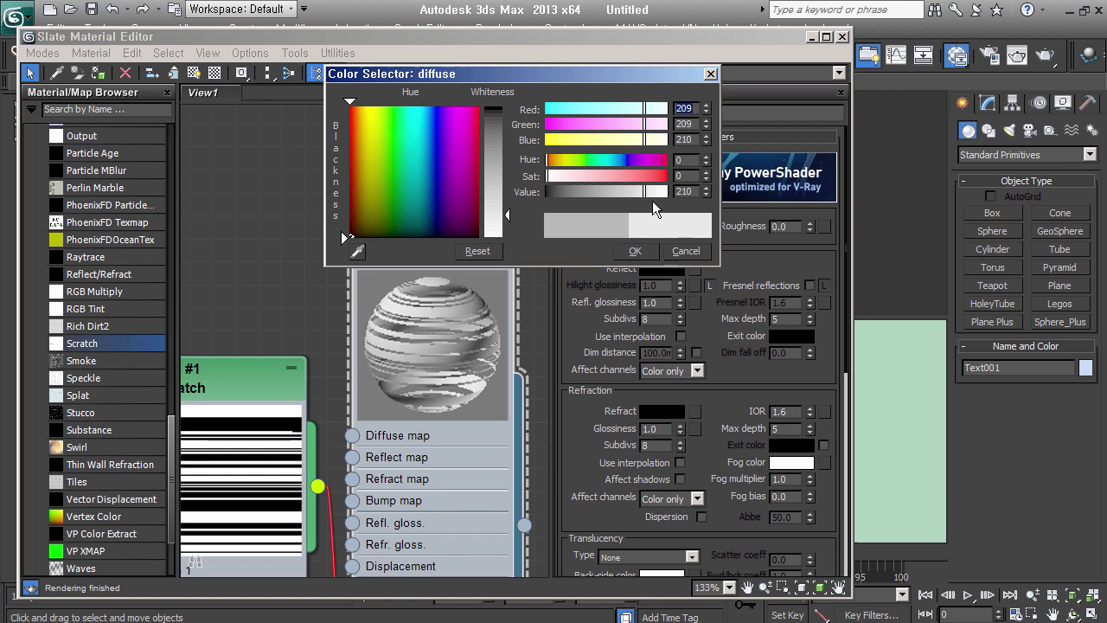
drag(653, 201, 656, 201)
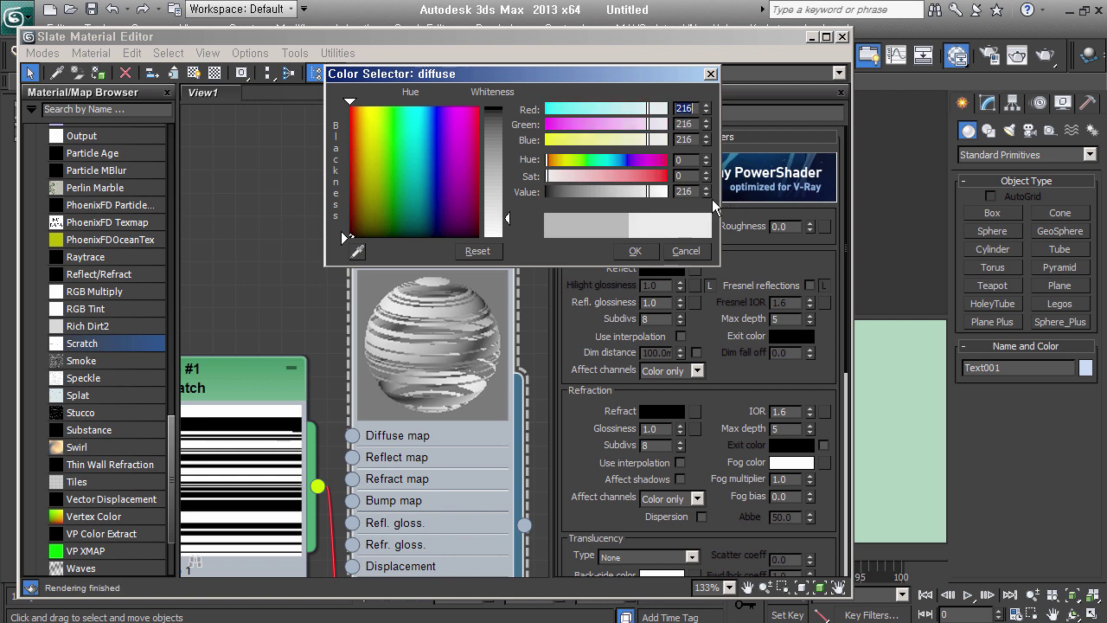
click(645, 199)
drag(644, 199, 644, 198)
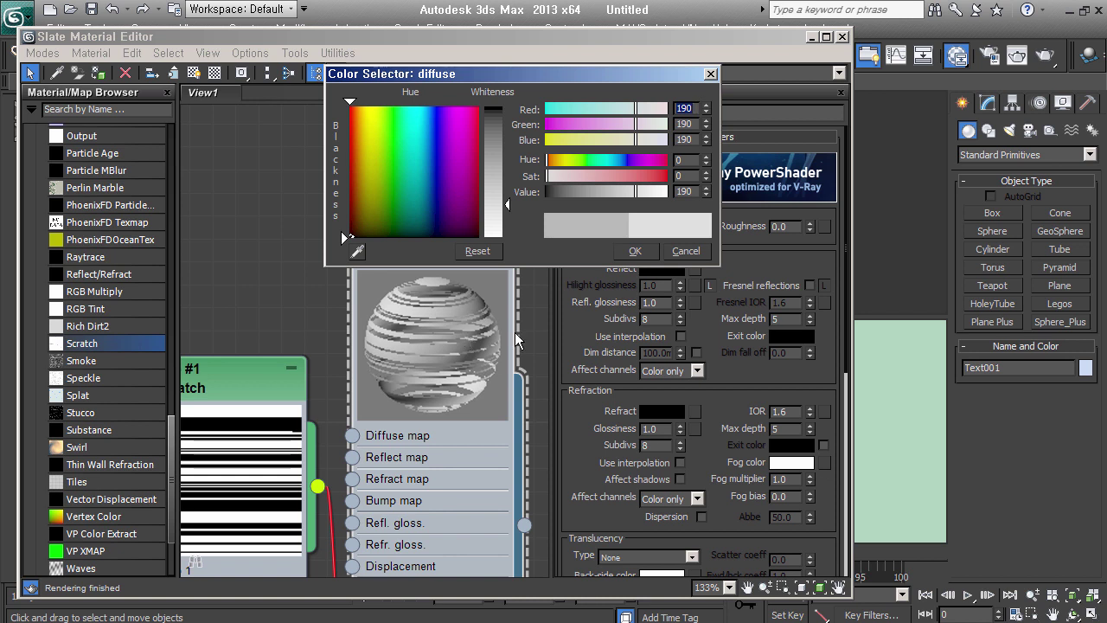
click(626, 252)
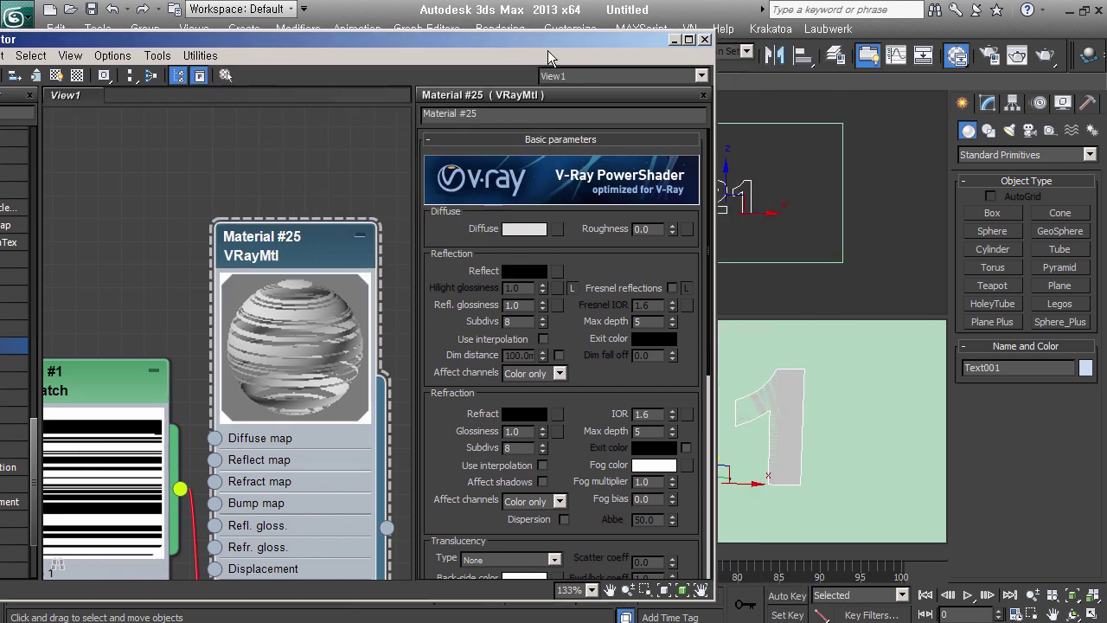
Step: Reposition the Slate Material Editor and open the Scratch map's parameters
drag(545, 37, 381, 46)
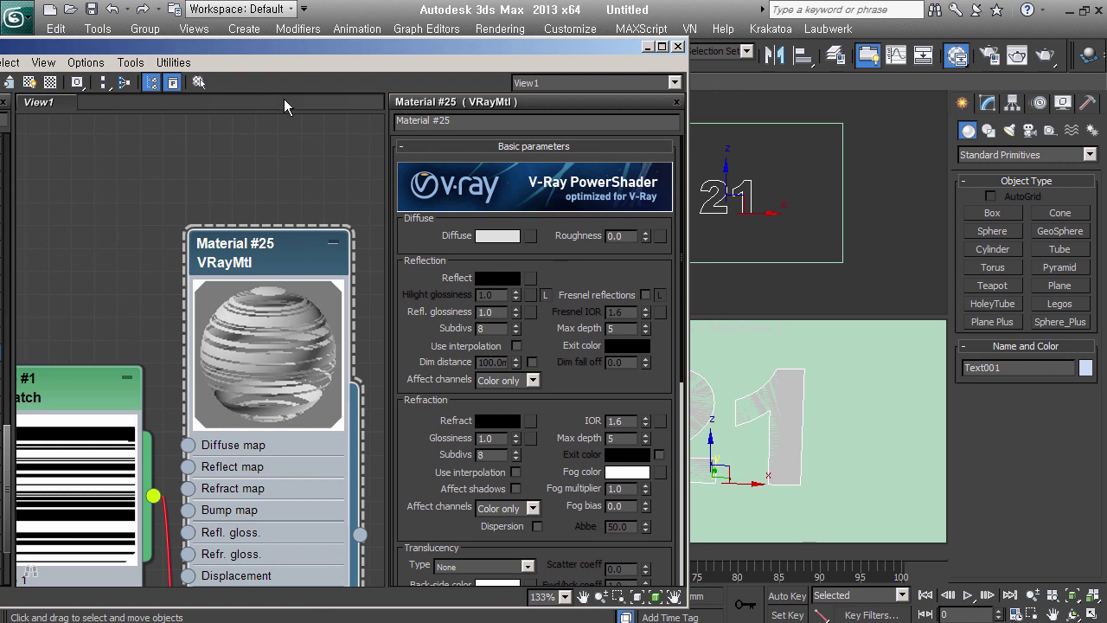
drag(430, 60, 593, 57)
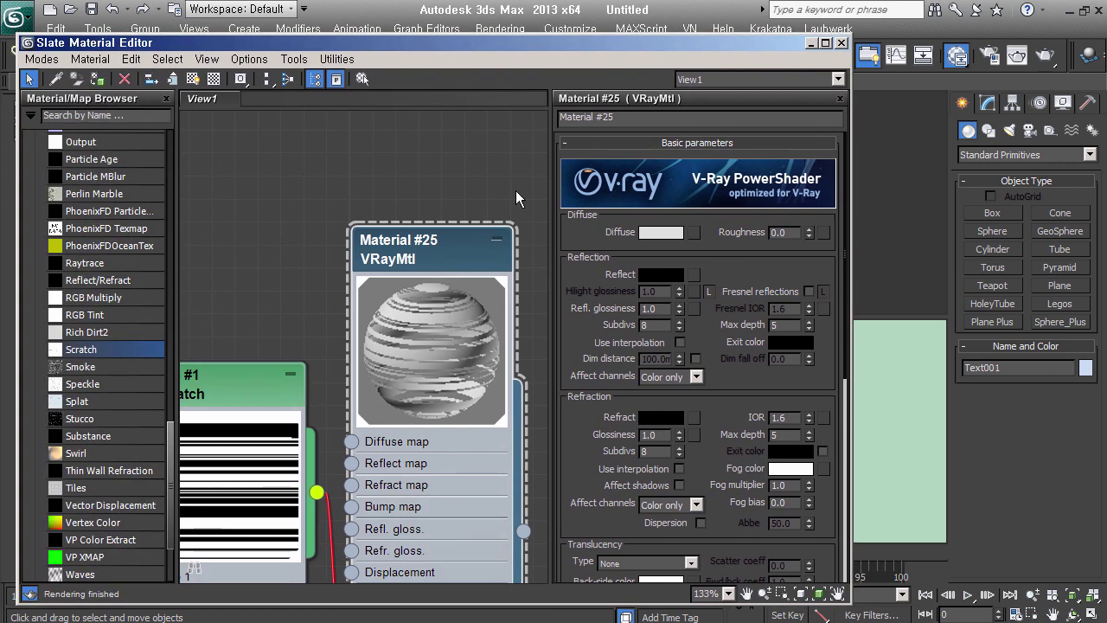
click(214, 78)
mouse_move(417, 52)
mouse_down()
mouse_move(183, 67)
mouse_move(513, 38)
mouse_up()
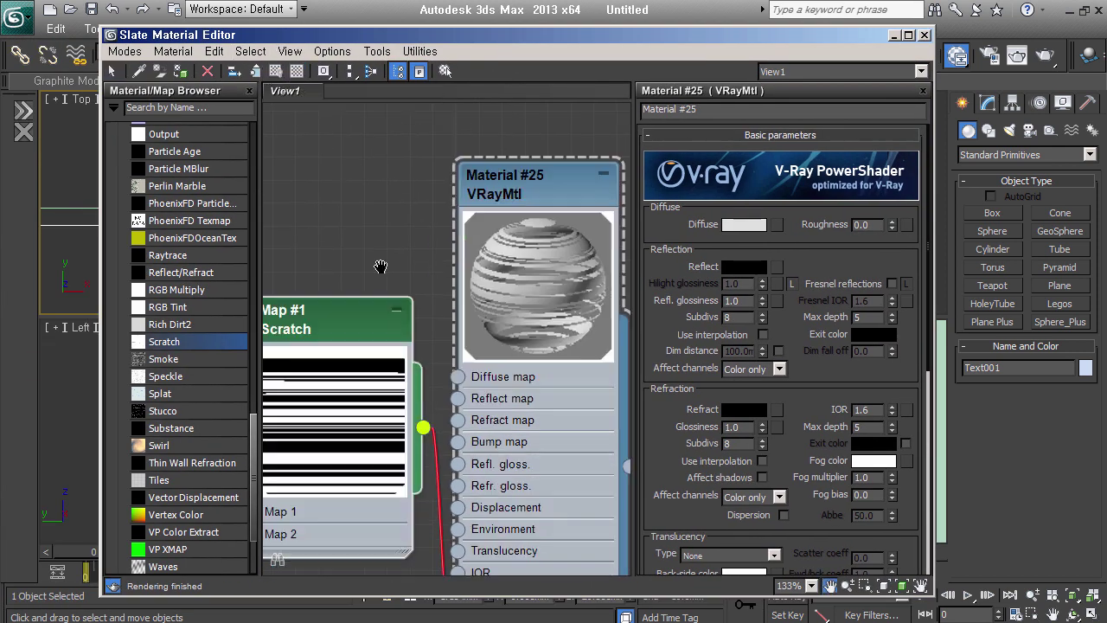
middle_drag(329, 380, 404, 250)
double_click(404, 250)
drag(808, 39, 470, 50)
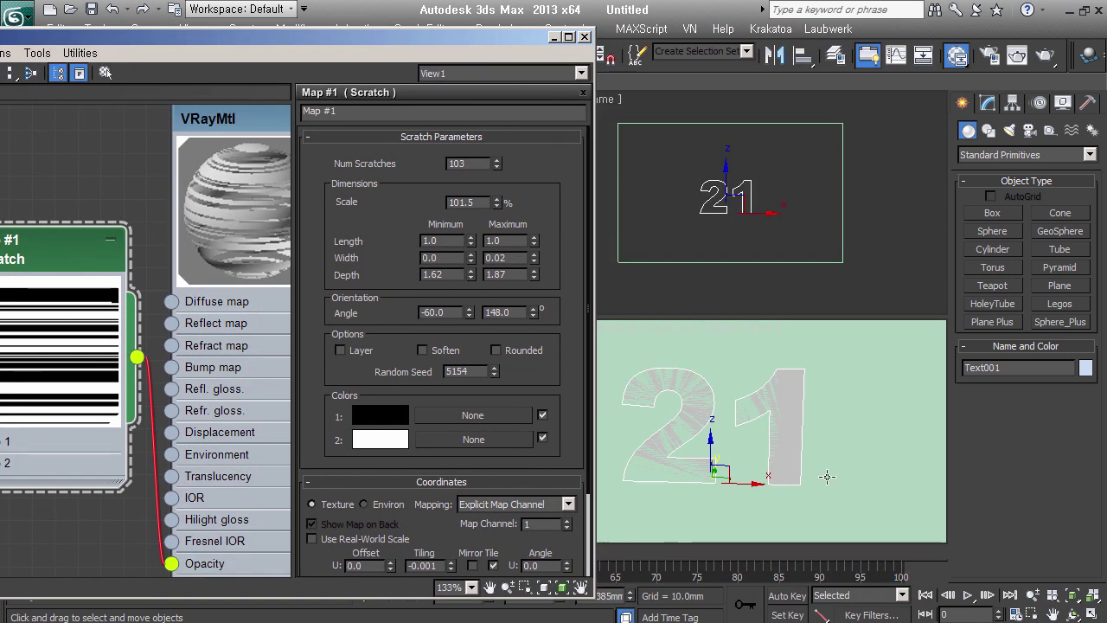
Step: Orbit around the 21 text, minimise the material editor and switch to the reference photo
alt+middle_drag(822, 467, 750, 460)
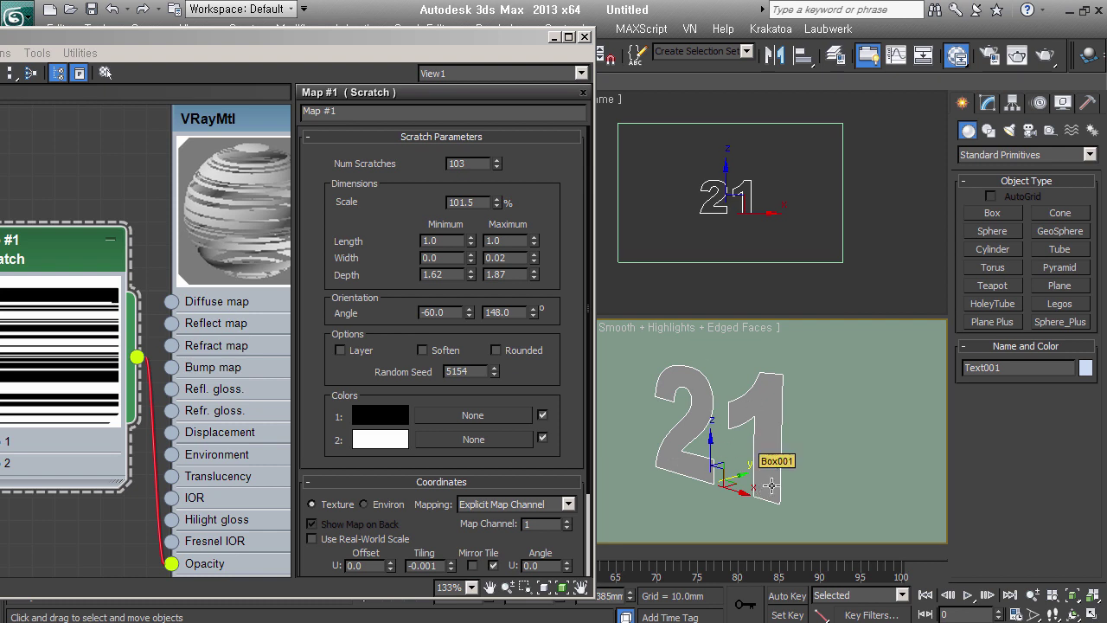
middle_drag(110, 410, 221, 414)
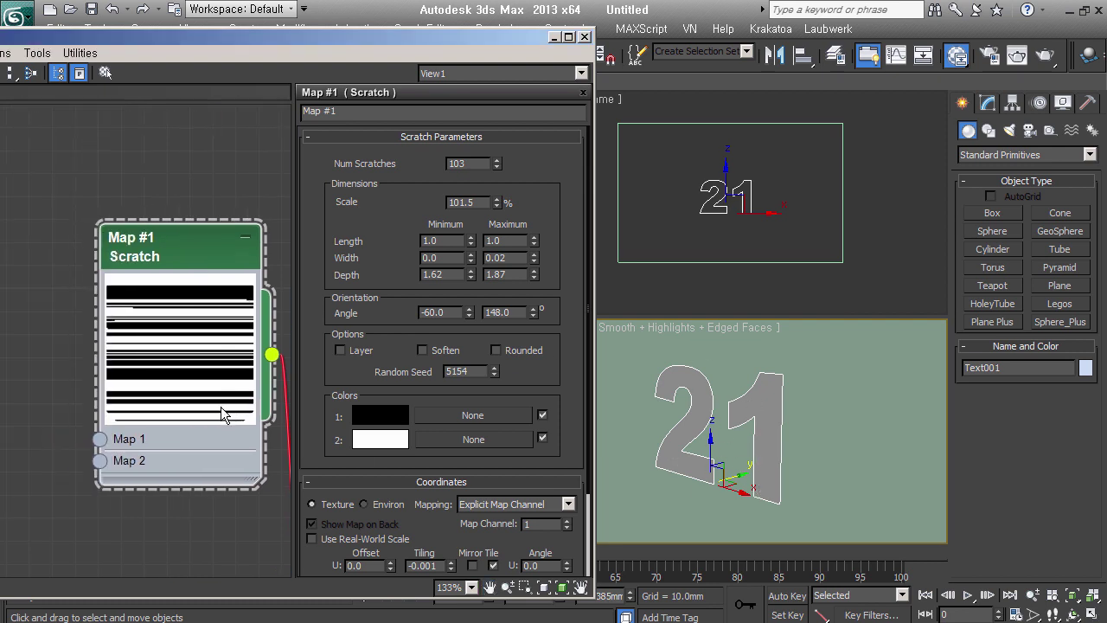
drag(327, 41, 505, 23)
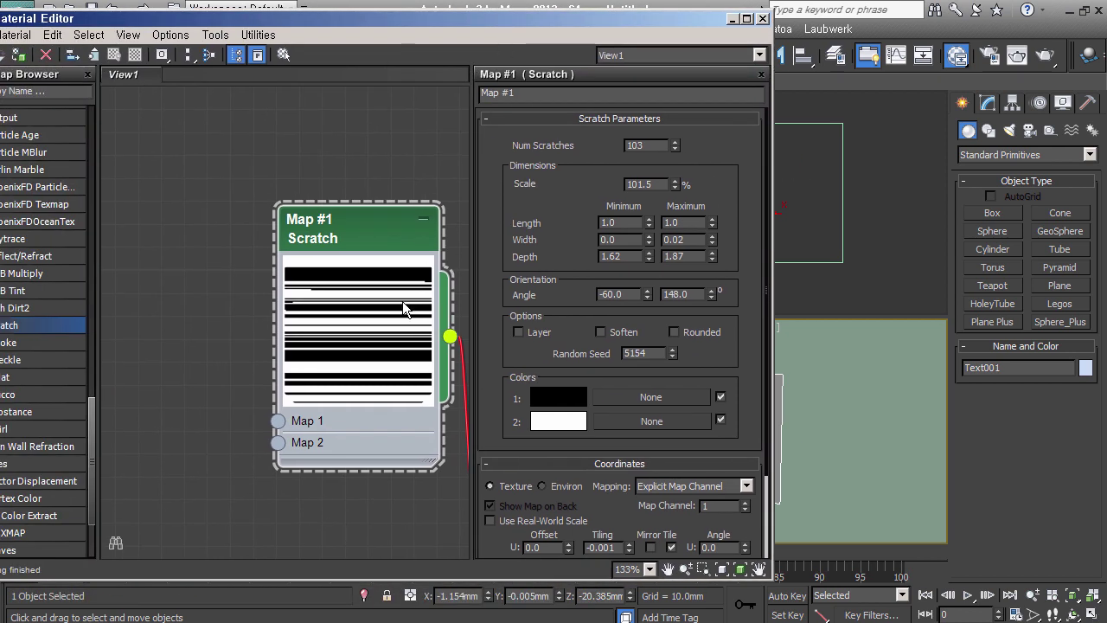
middle_drag(477, 306, 284, 298)
scroll(282, 299, down, 2)
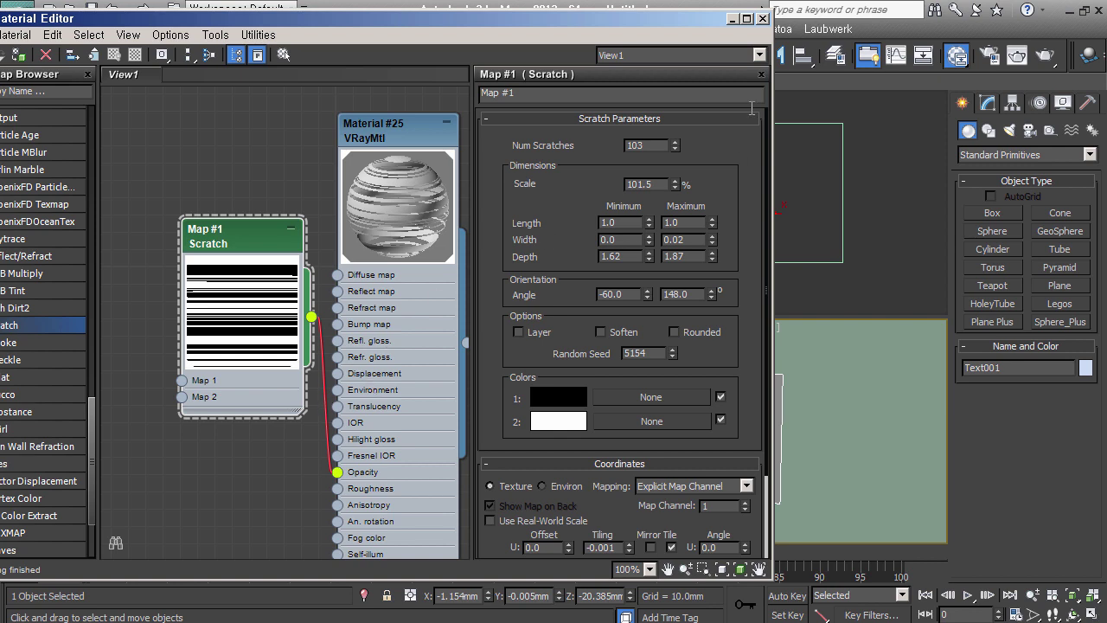
click(733, 19)
key(alt+Tab)
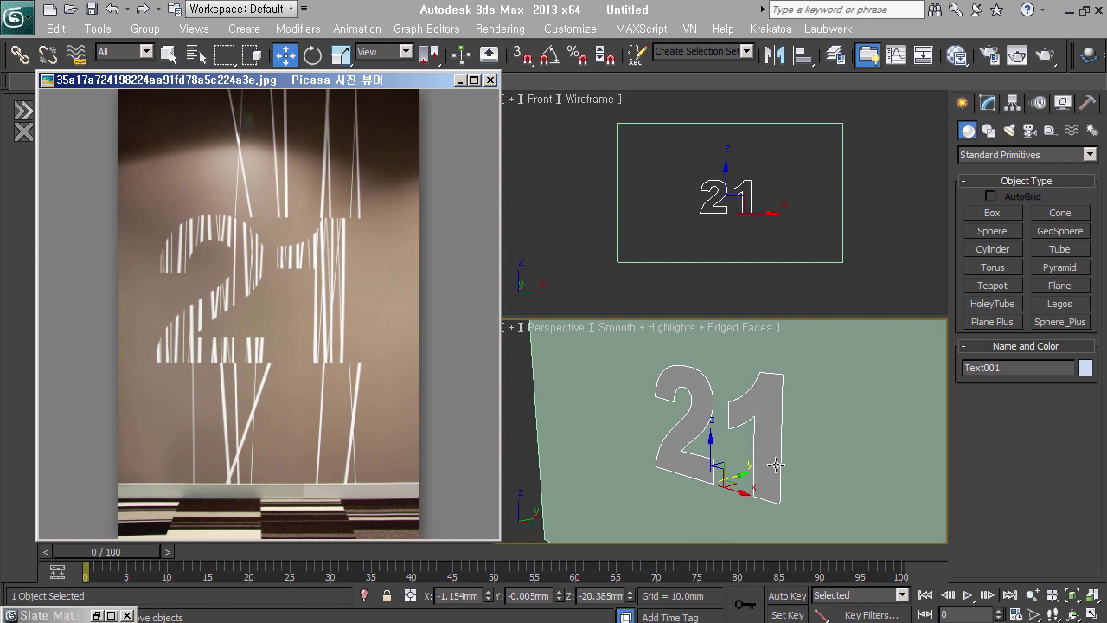
Step: Close the photo viewer and delete the 21 text, plane and rectangle from the scene
click(491, 80)
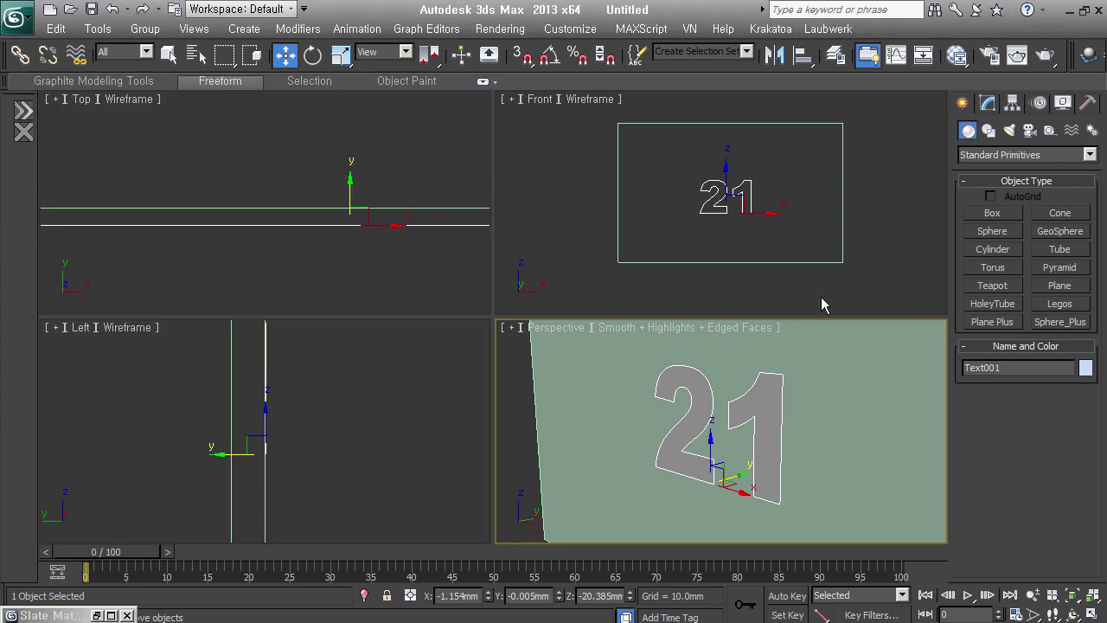
drag(863, 279, 612, 128)
key(Delete)
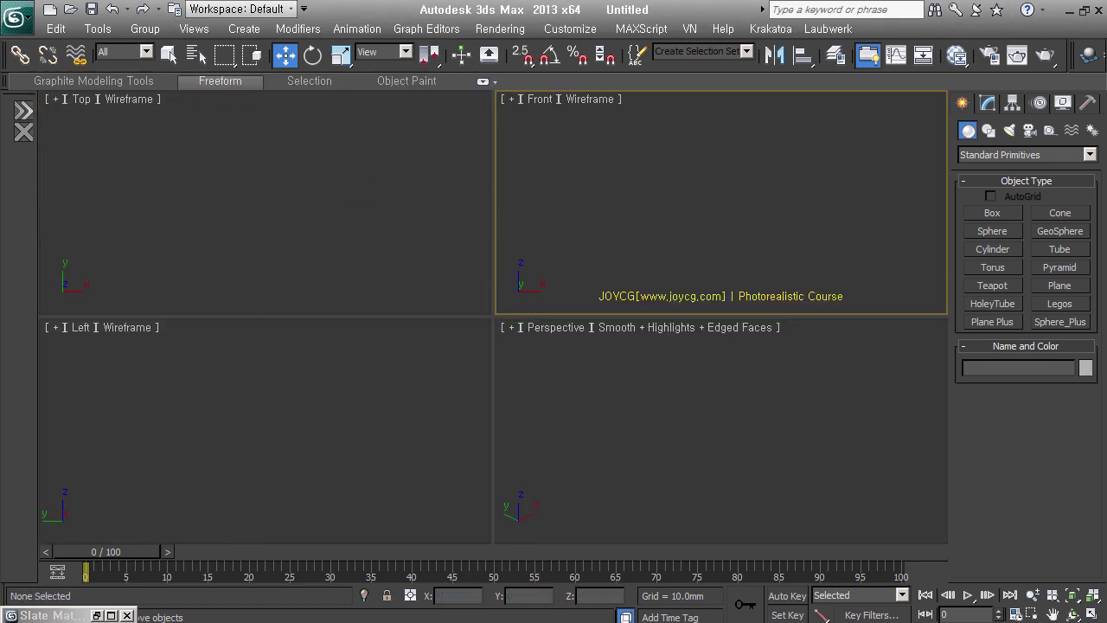
Step: Preview the white sneaker-wall photo from the 5week-wall folder in Picasa, then close it
key(alt+Tab)
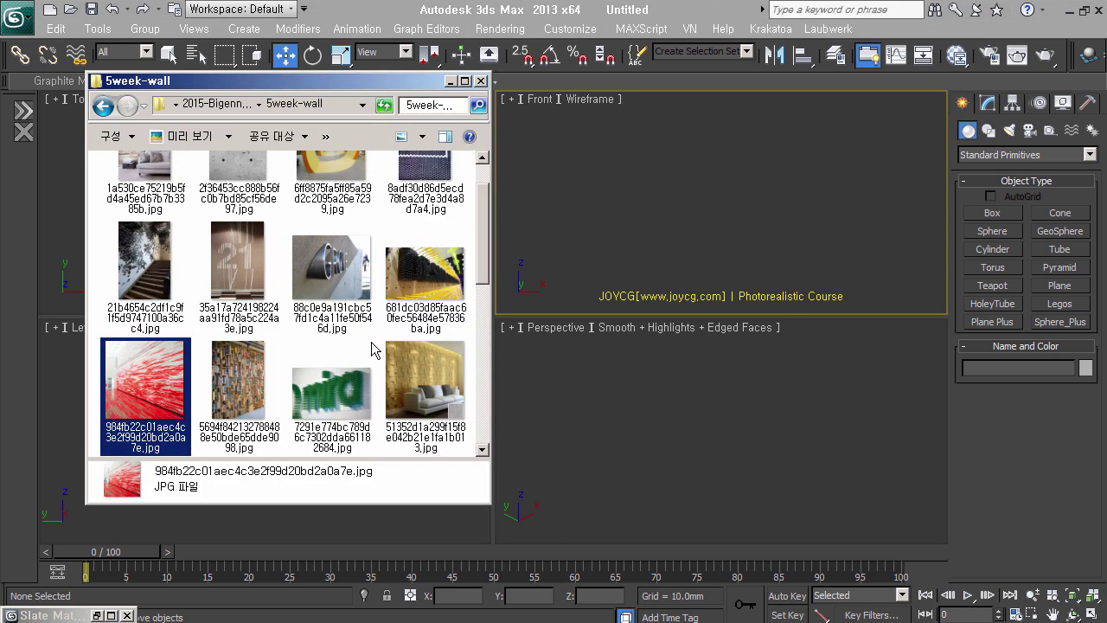
scroll(371, 342, down, 1)
scroll(351, 404, down, 1)
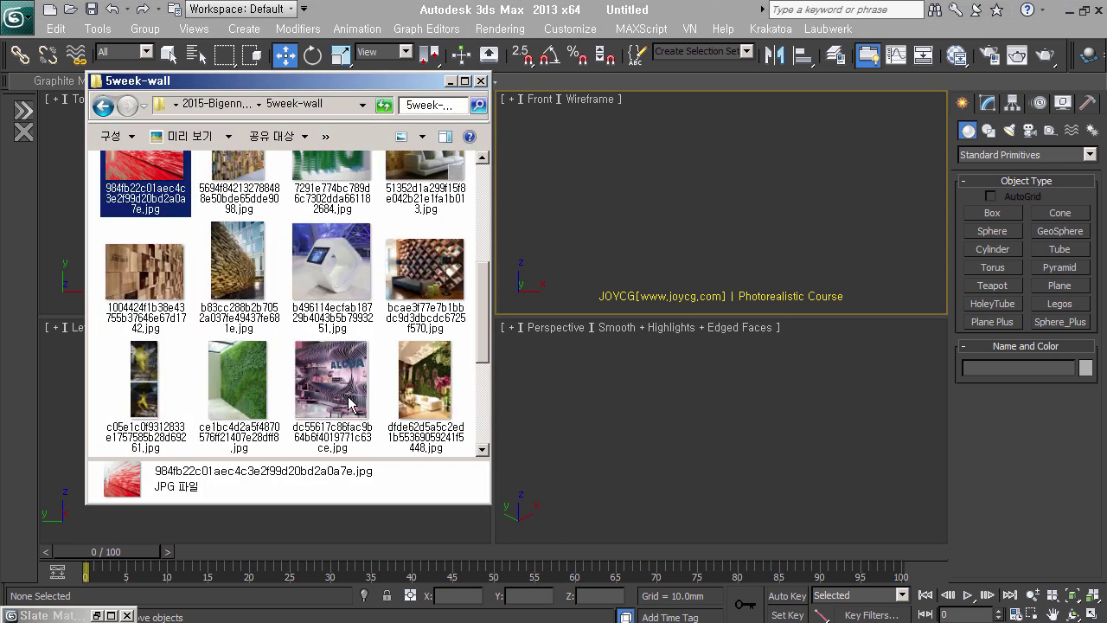
scroll(351, 404, down, 1)
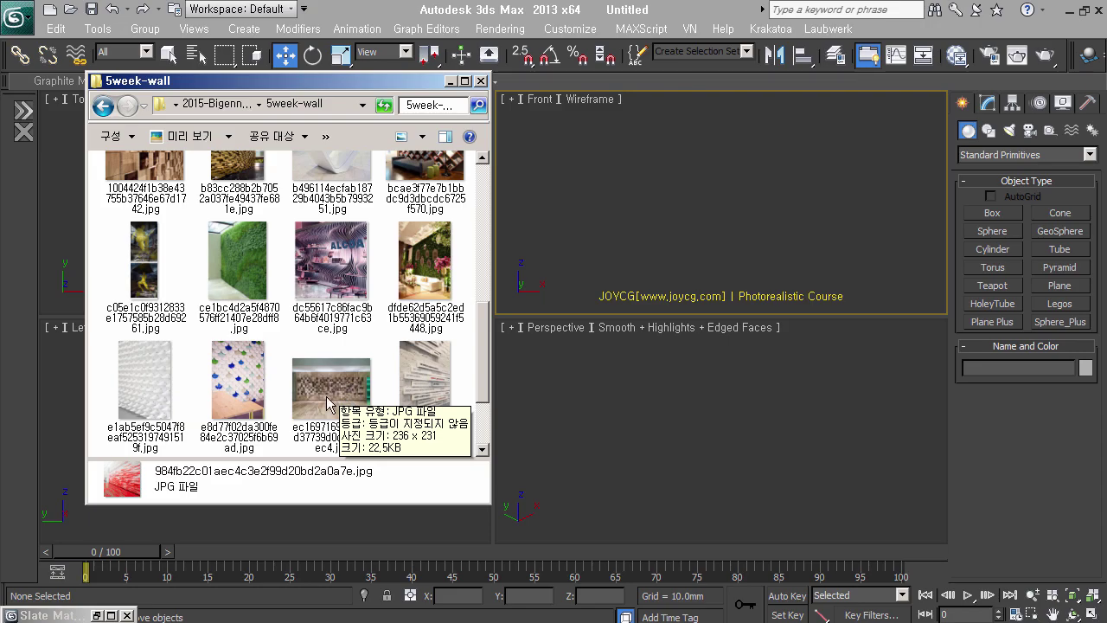
double_click(154, 404)
mouse_move(553, 298)
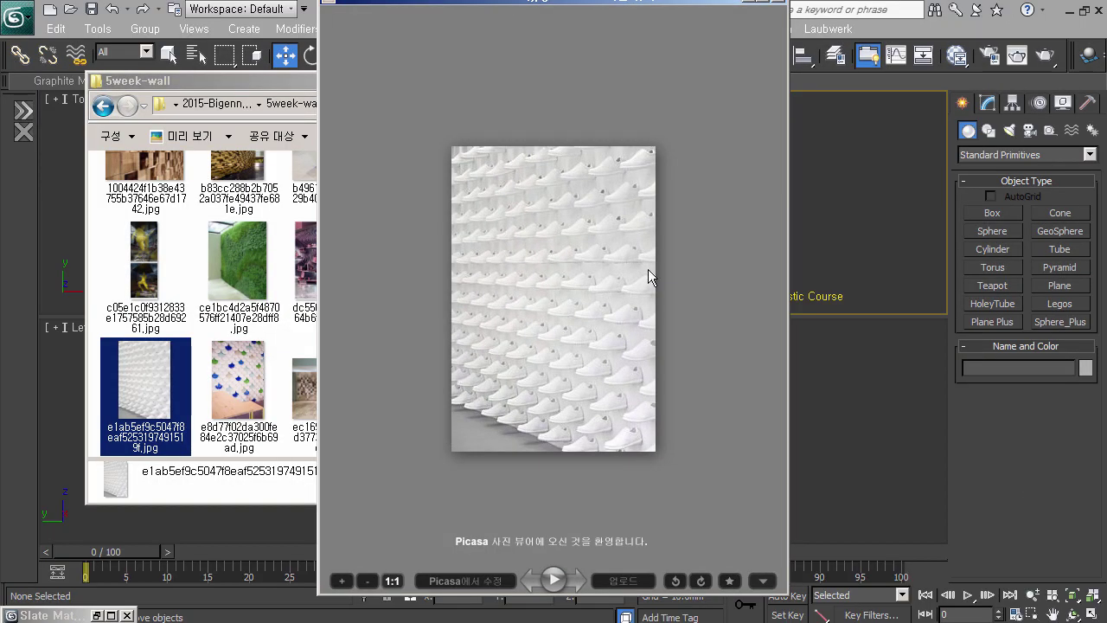
mouse_move(722, 16)
mouse_down()
mouse_move(700, 57)
mouse_move(665, 247)
mouse_move(424, 106)
mouse_up()
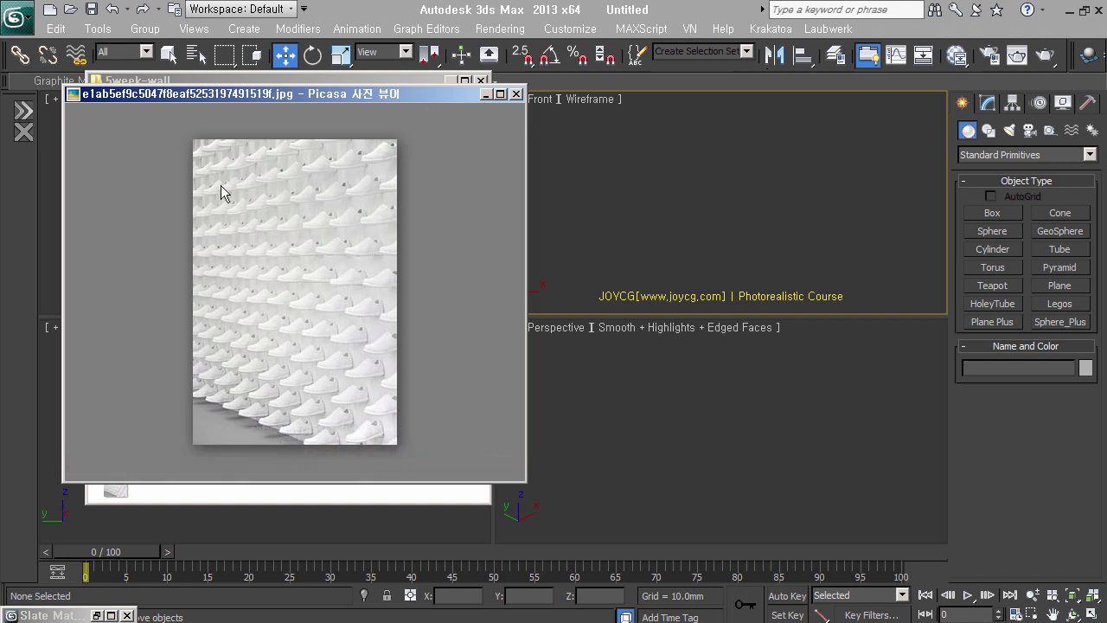
click(516, 94)
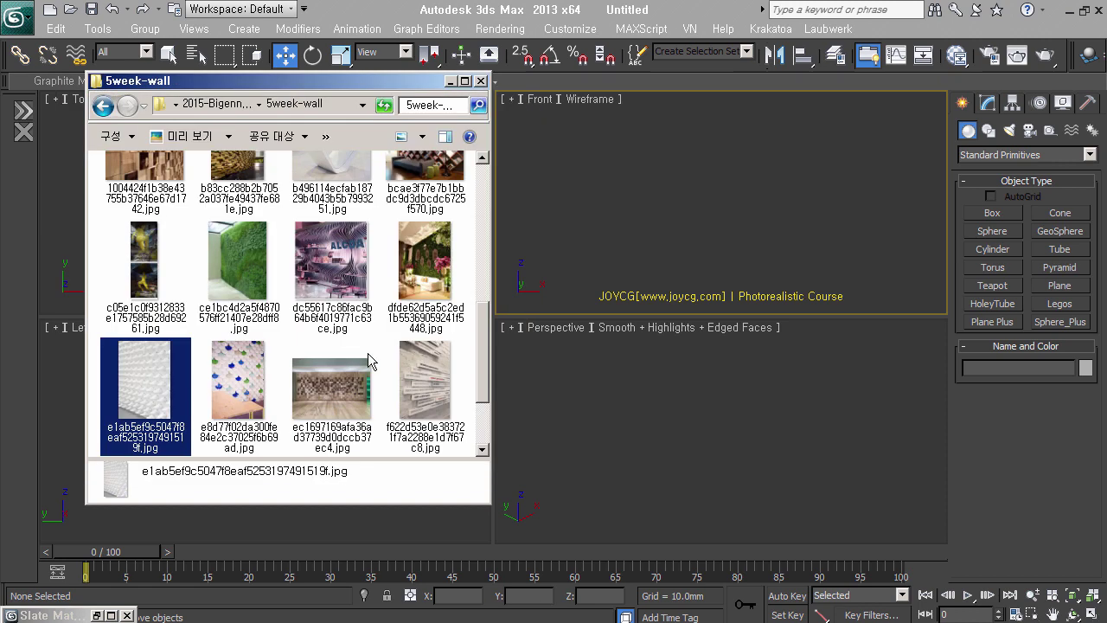
Step: View the blue-and-green scale-tile wall photo in a restored Picasa window, then close it
double_click(258, 387)
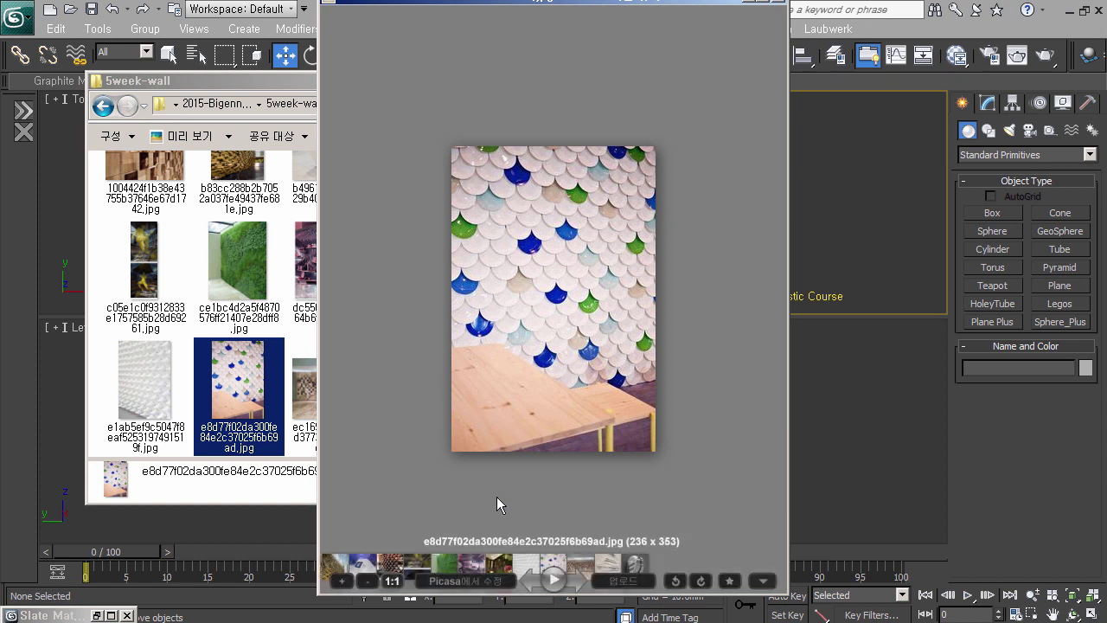
drag(575, 24, 526, 43)
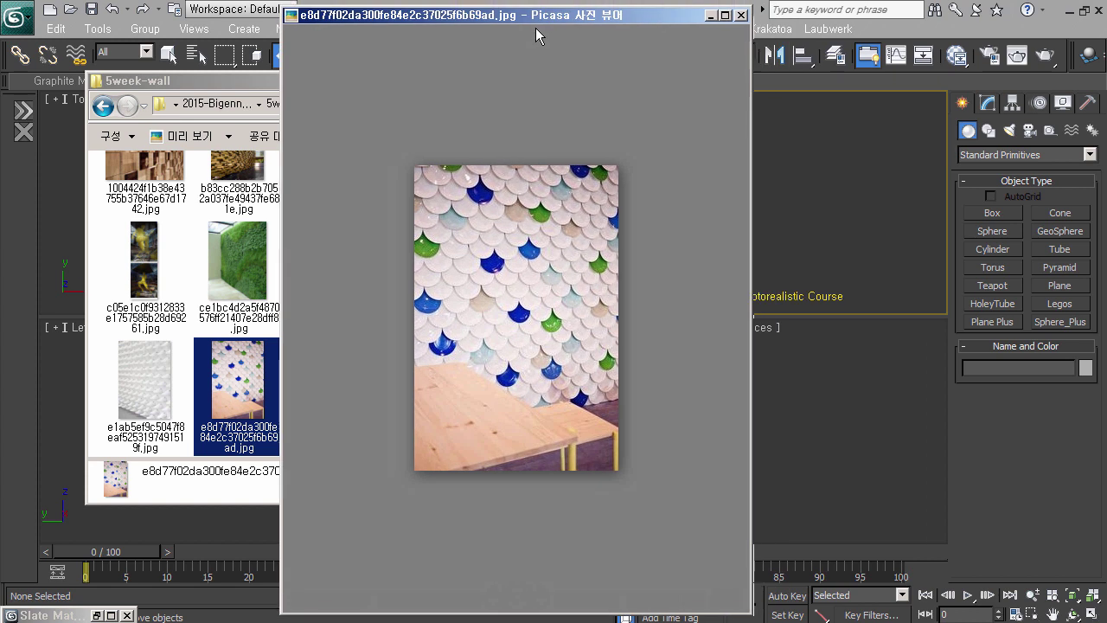
mouse_move(615, 25)
mouse_down()
mouse_move(603, 170)
mouse_move(563, 125)
mouse_up()
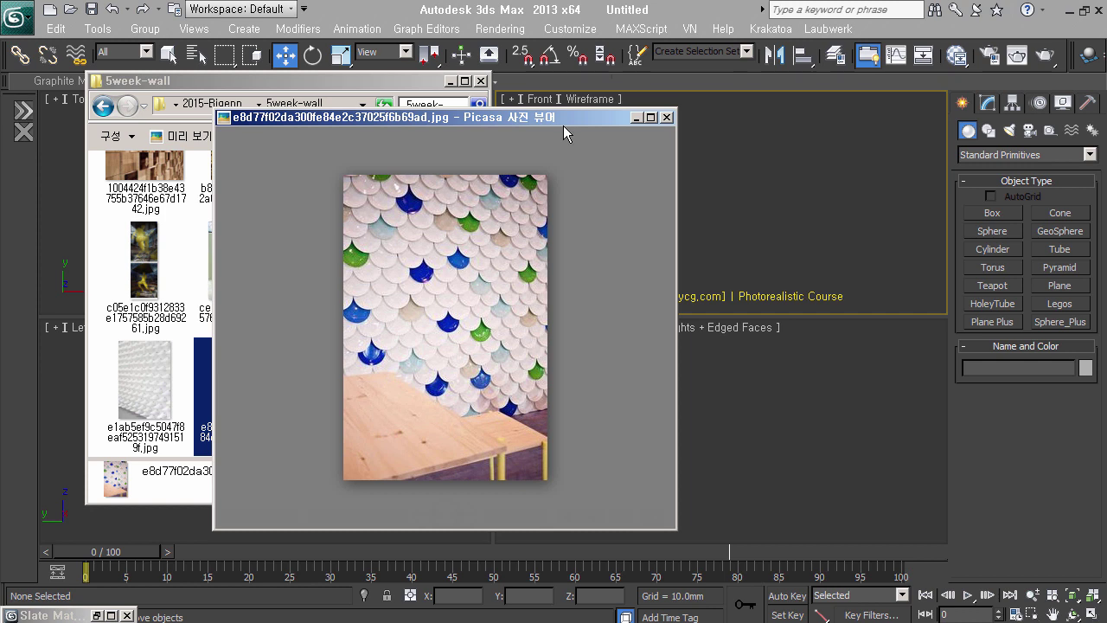
key(Escape)
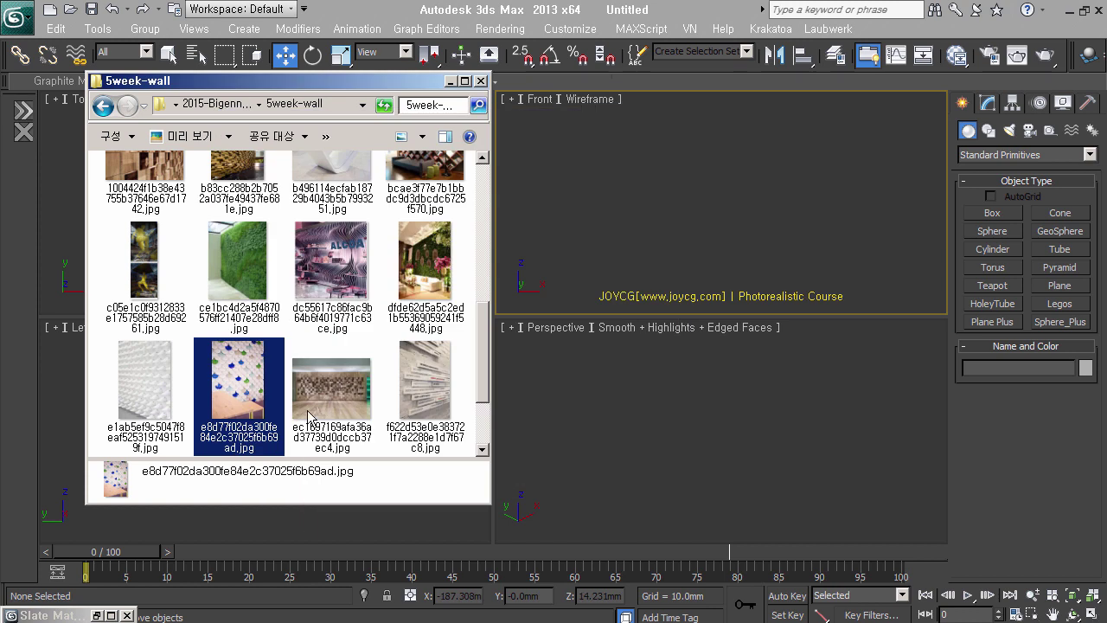
Step: Show the f622d53e brick-wall plaque photo in a window left of the viewports
double_click(413, 403)
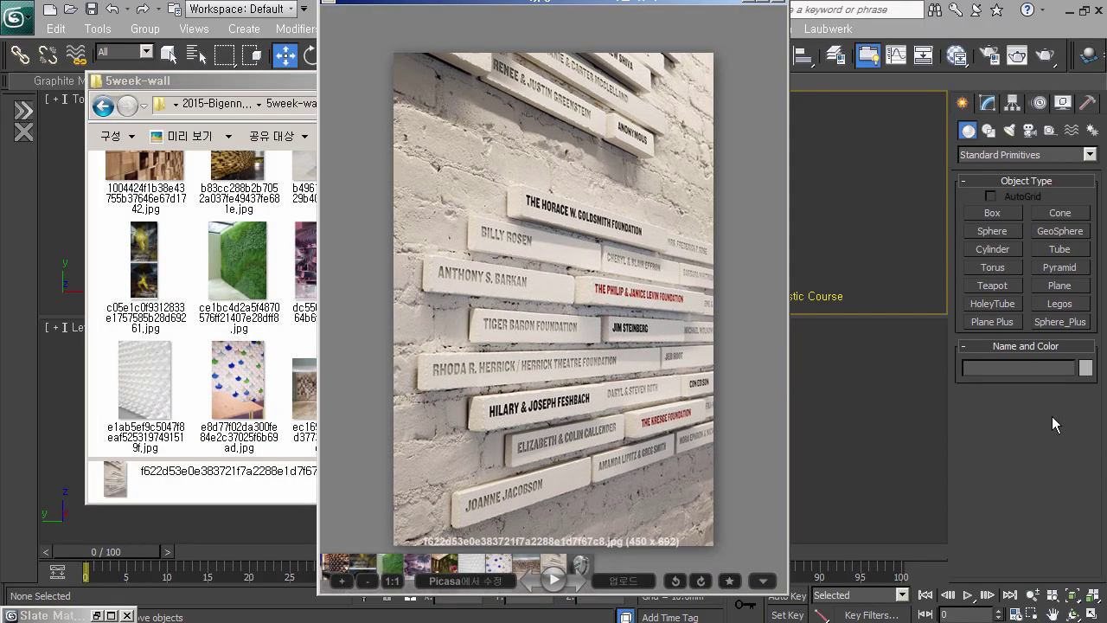
drag(618, 20, 394, 56)
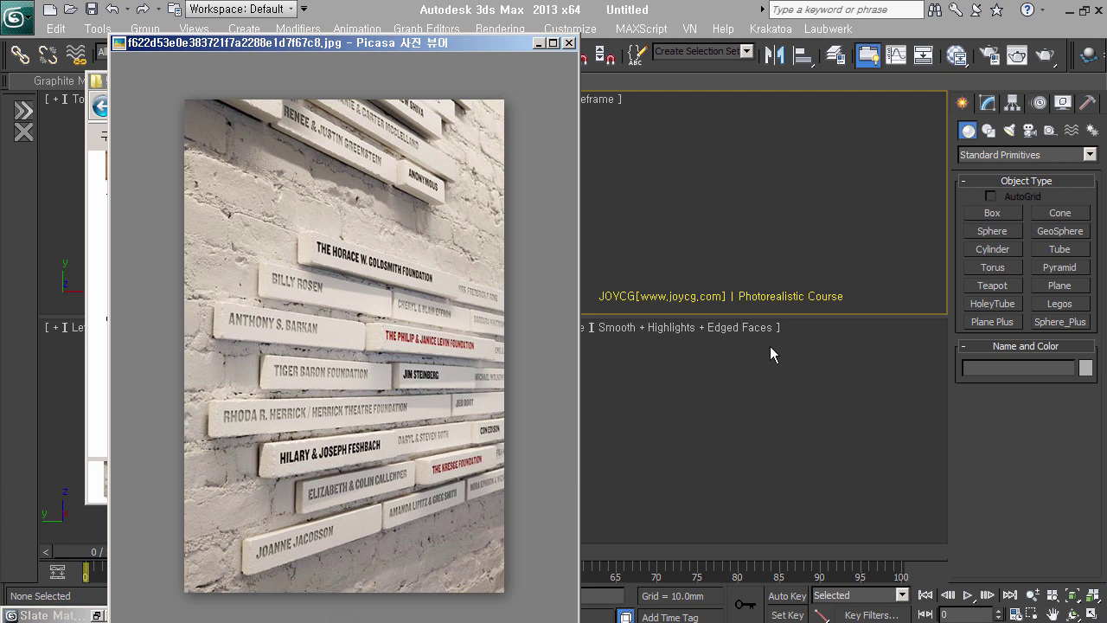
drag(476, 43, 374, 45)
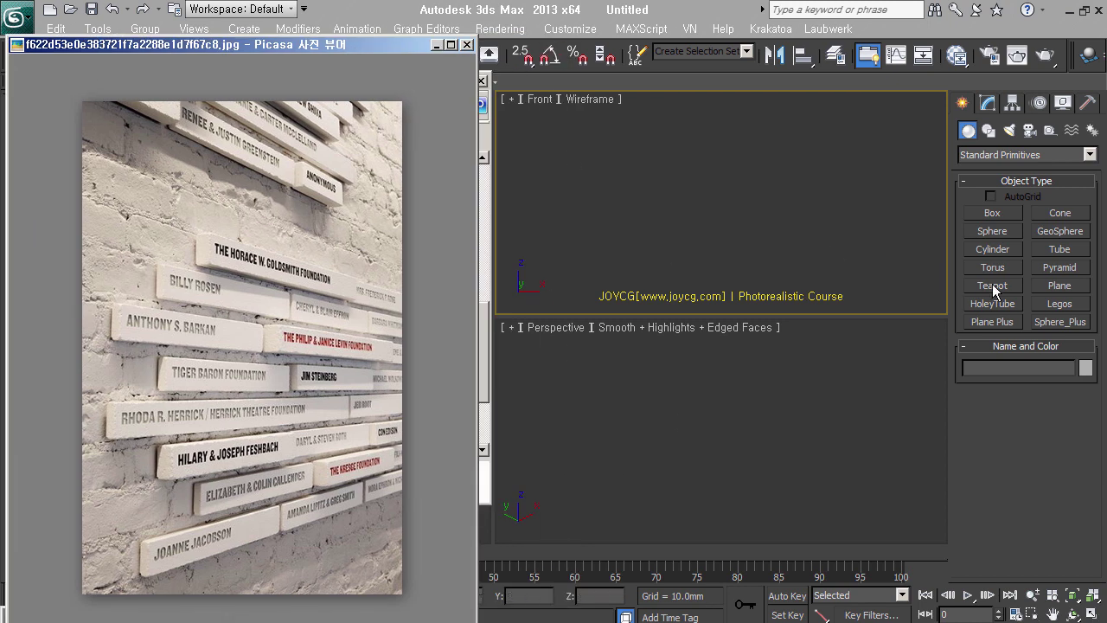
Step: Draw a wide plane in the Front viewport with 18 width segments
click(1066, 291)
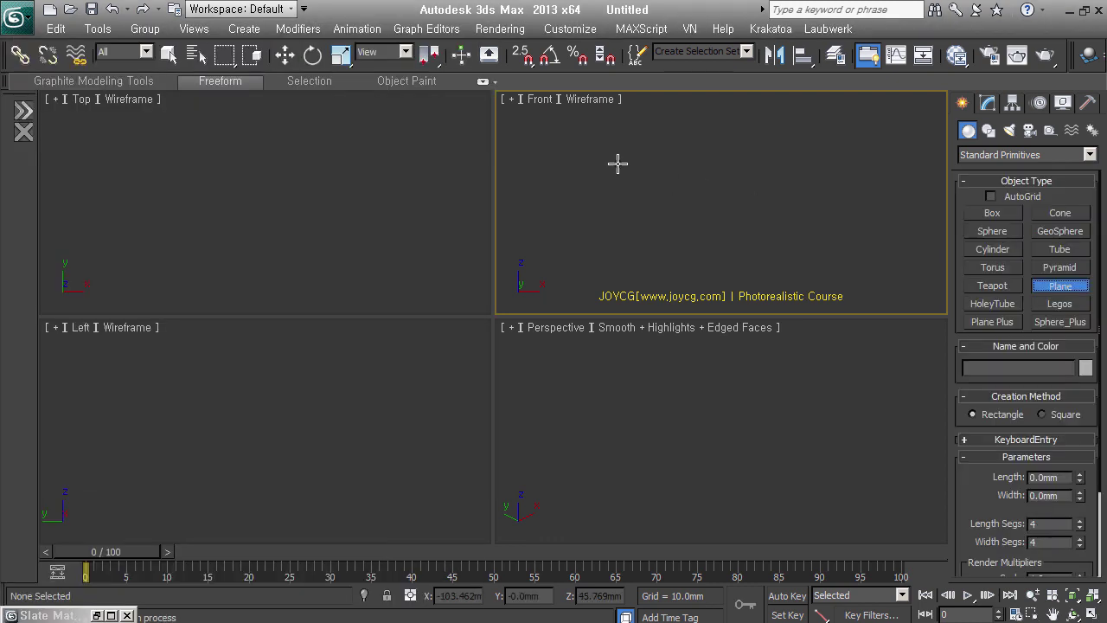
drag(560, 127, 934, 260)
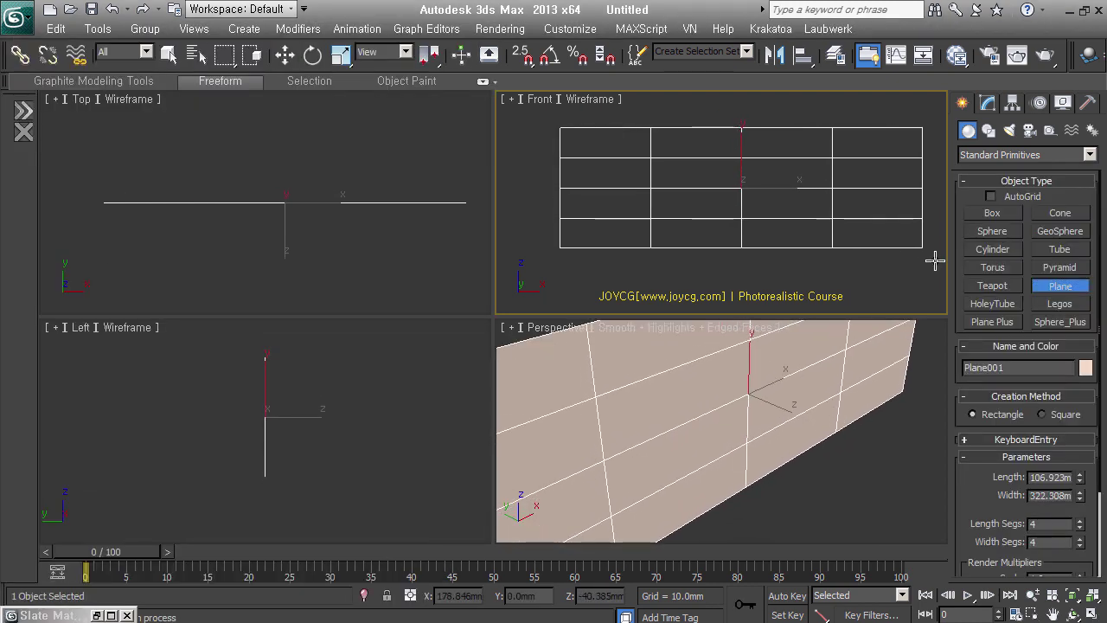
scroll(1097, 444, down, 3)
drag(1080, 436, 1079, 389)
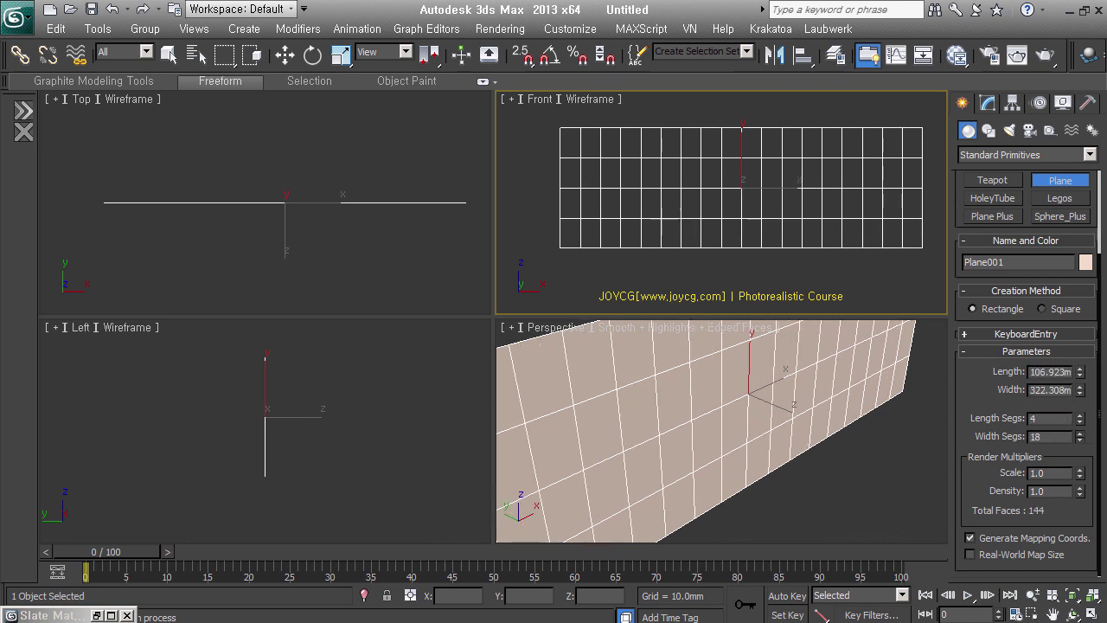
Step: Test squashing the plane vertically to about 62%, then undo it
key(w)
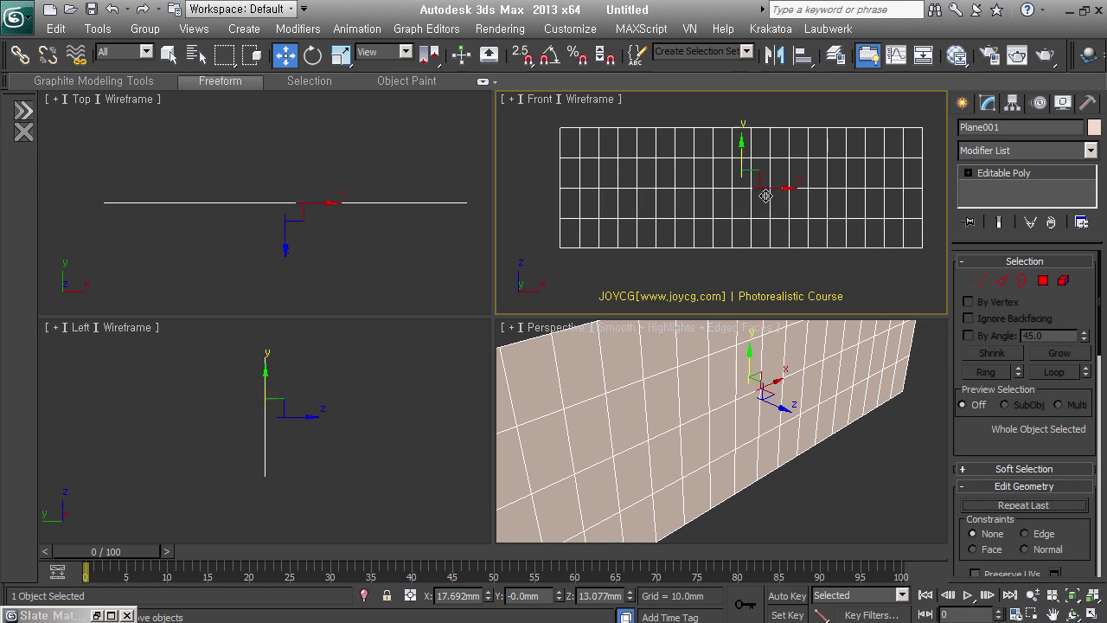
right_click(737, 218)
click(761, 264)
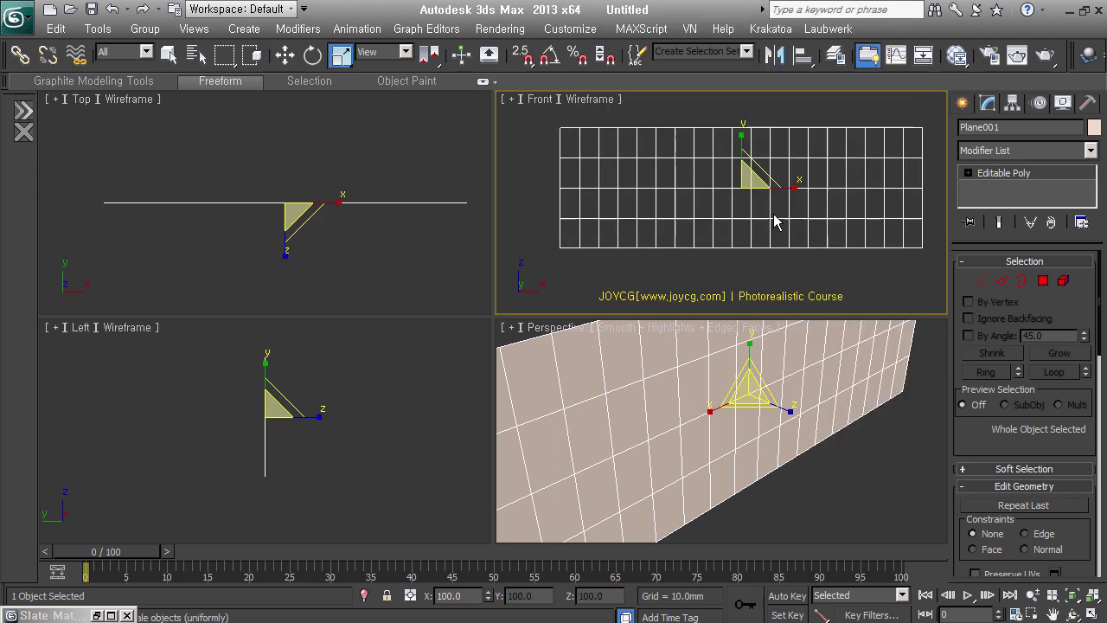
drag(759, 152, 756, 193)
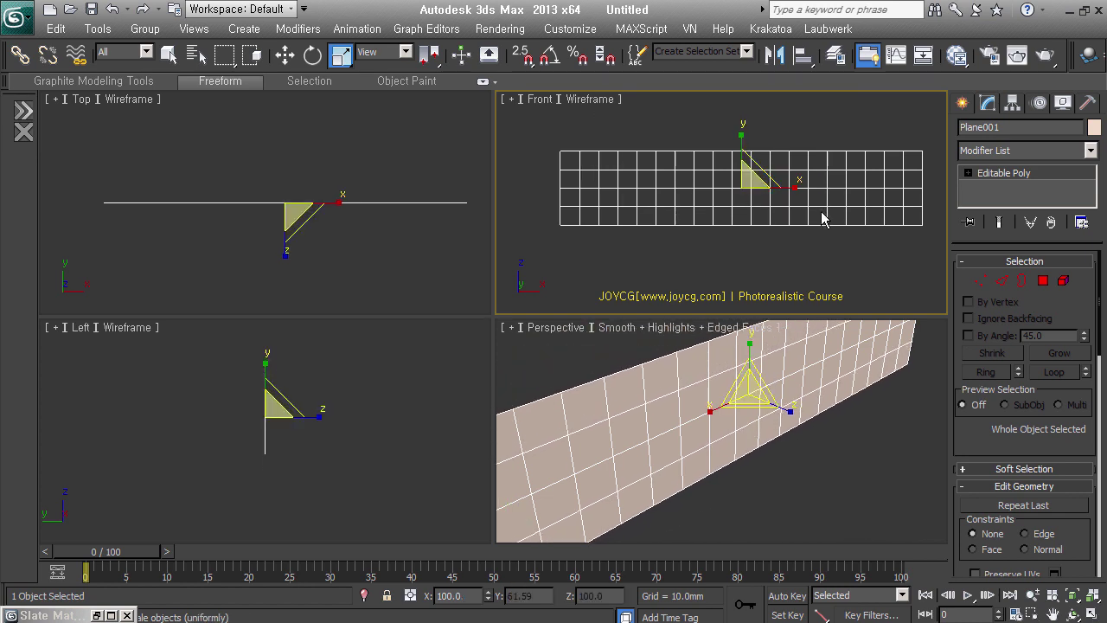
key(ctrl+z)
key(ctrl+z)
Step: Set the plane to 6 length segments and 38 width segments
click(1078, 326)
click(1078, 327)
drag(1077, 348, 1076, 342)
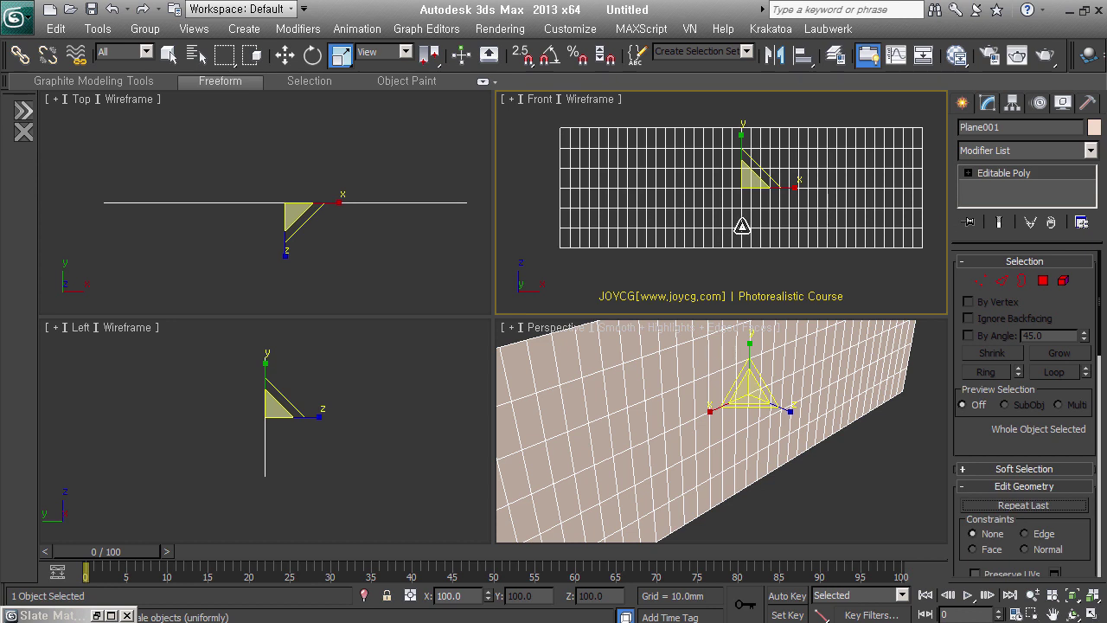
Step: Select the plane's full horizontal edge loops using Ring and Loop
click(1001, 281)
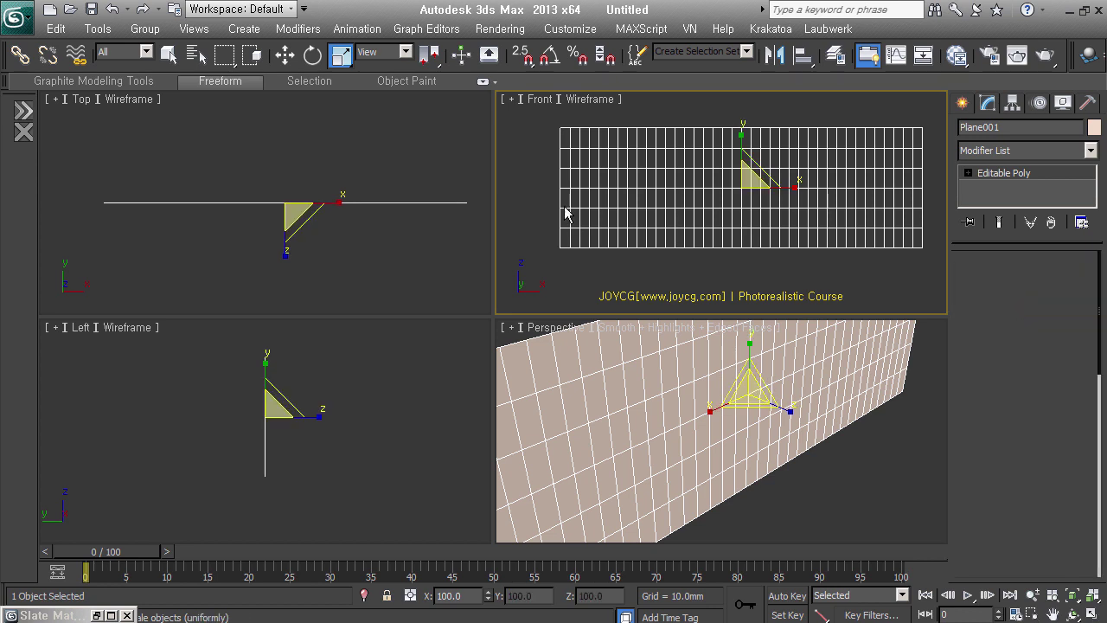
mouse_move(535, 149)
mouse_down()
mouse_move(603, 169)
mouse_move(575, 175)
mouse_up()
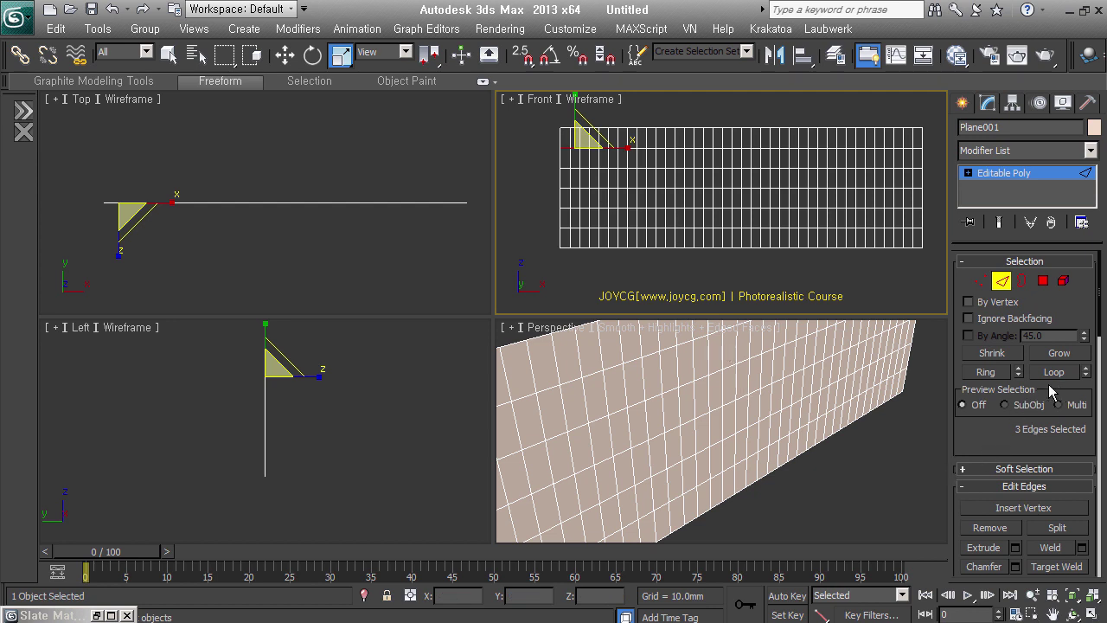
click(986, 372)
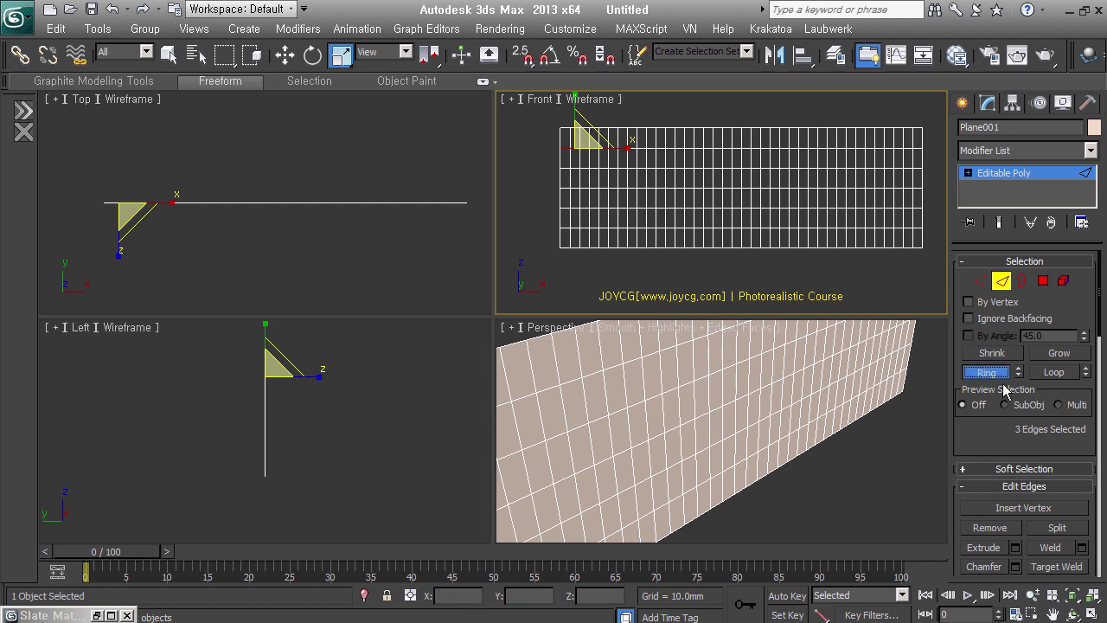
click(1053, 372)
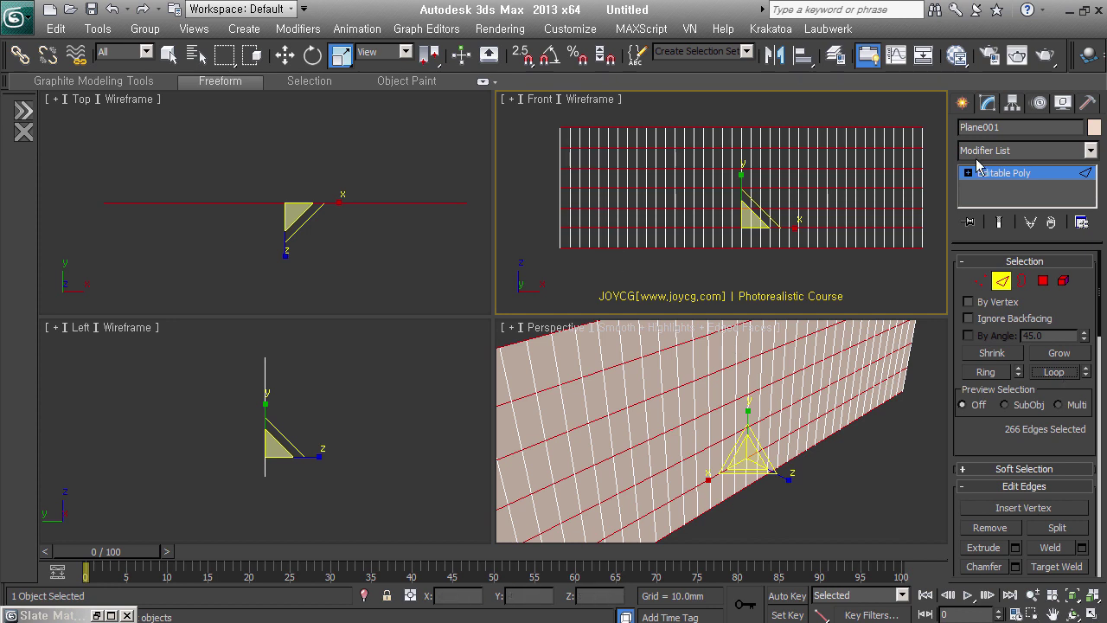
drag(1001, 477, 1013, 357)
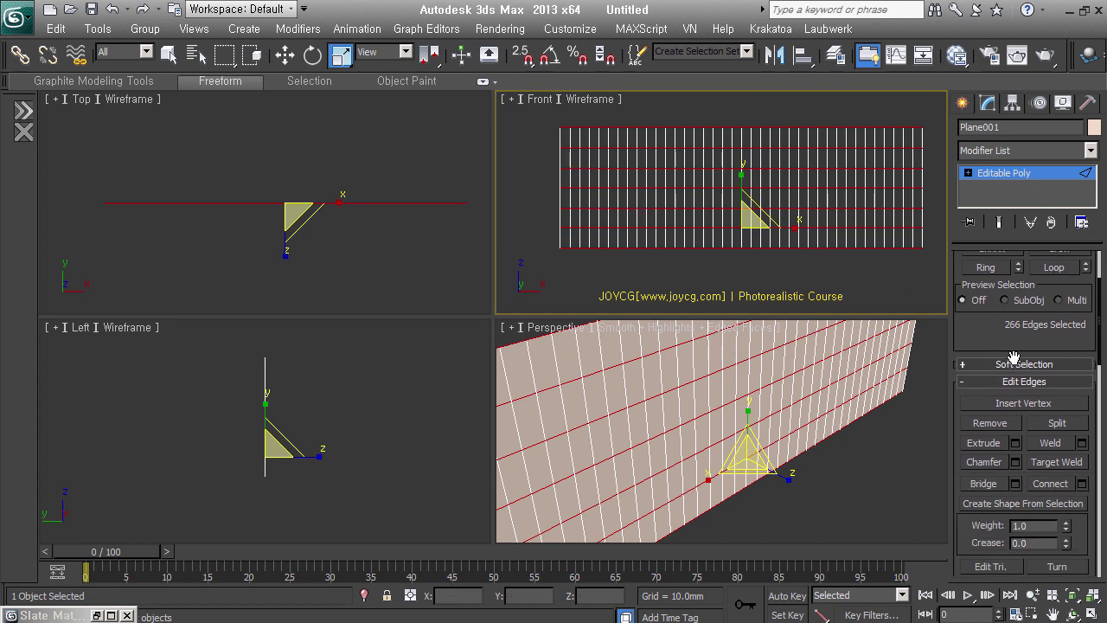
Step: Open-chamfer the selected edges by about 2.573 mm, leaving gaps between strips
right_click(741, 229)
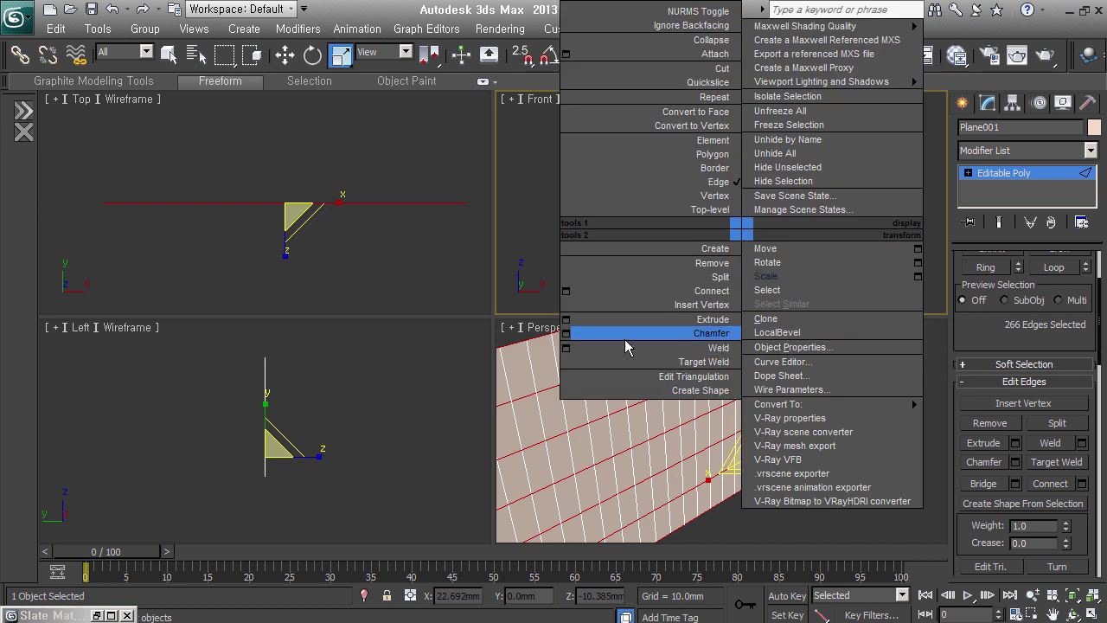
click(569, 334)
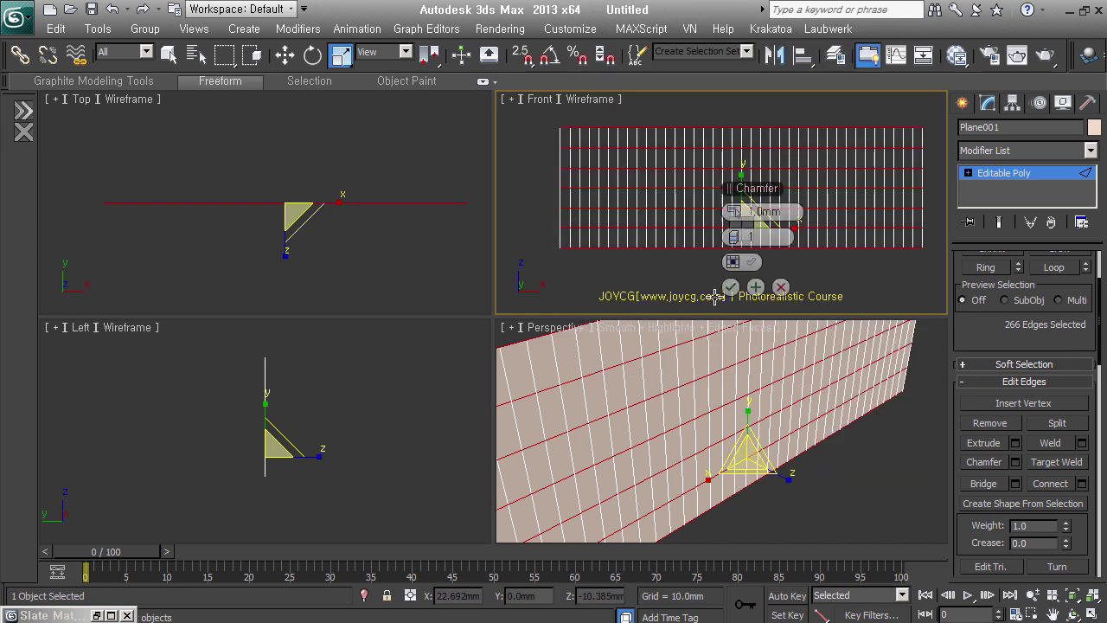
drag(738, 212, 737, 207)
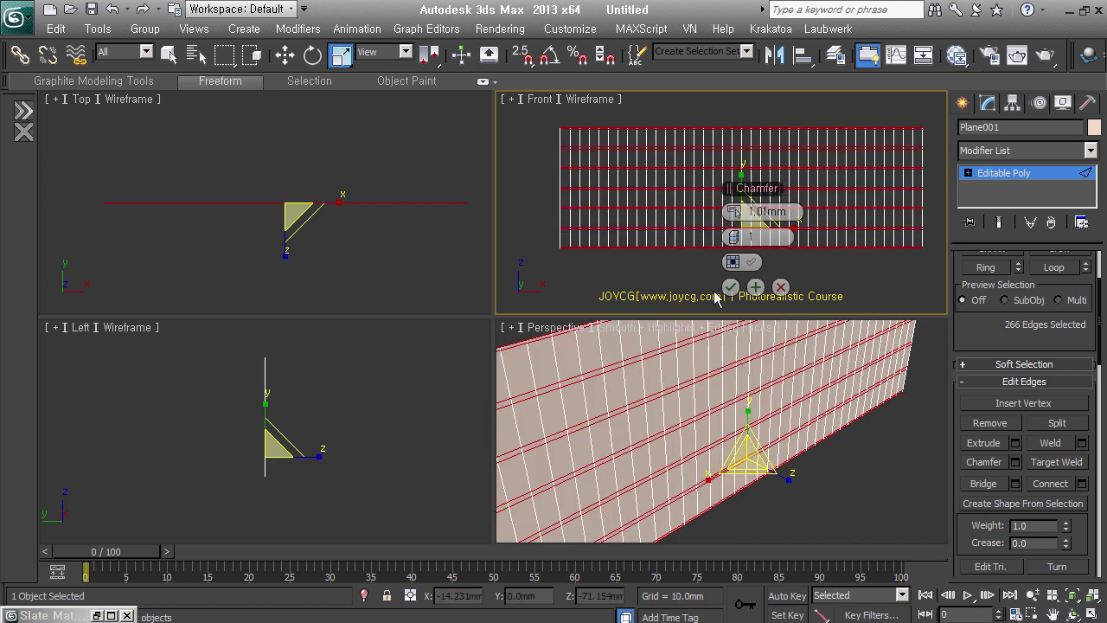
click(751, 261)
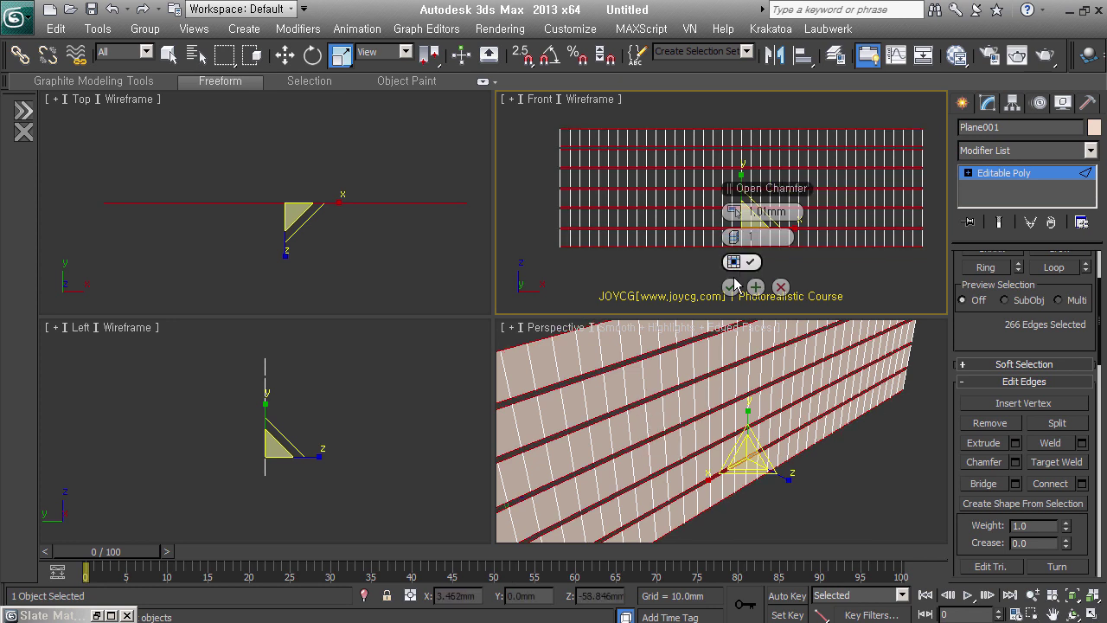
drag(733, 212, 744, 229)
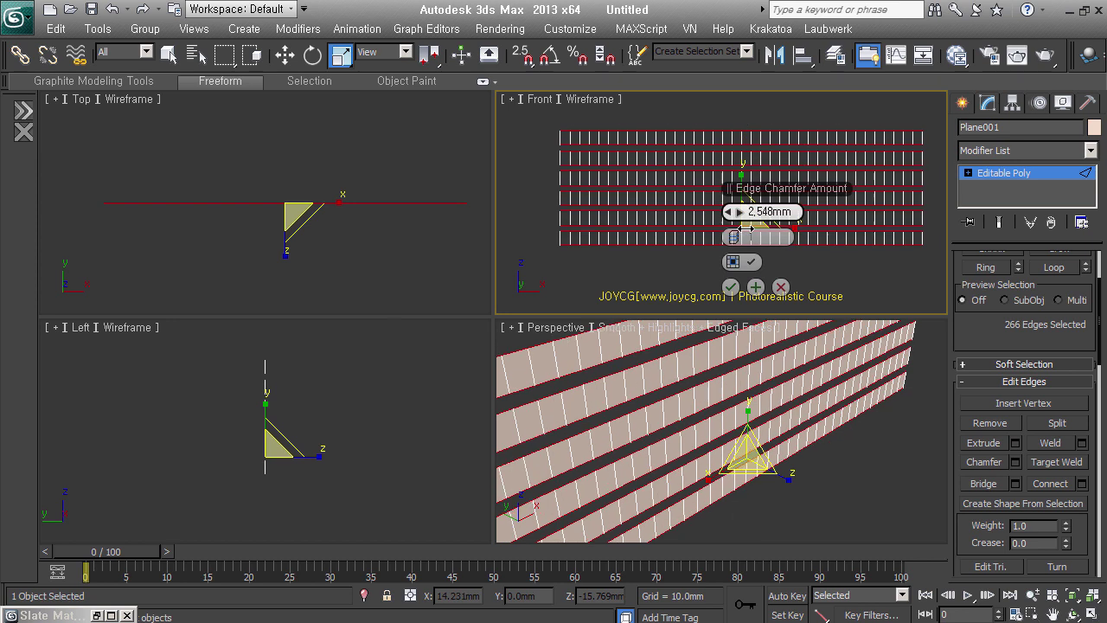
click(731, 287)
click(1046, 182)
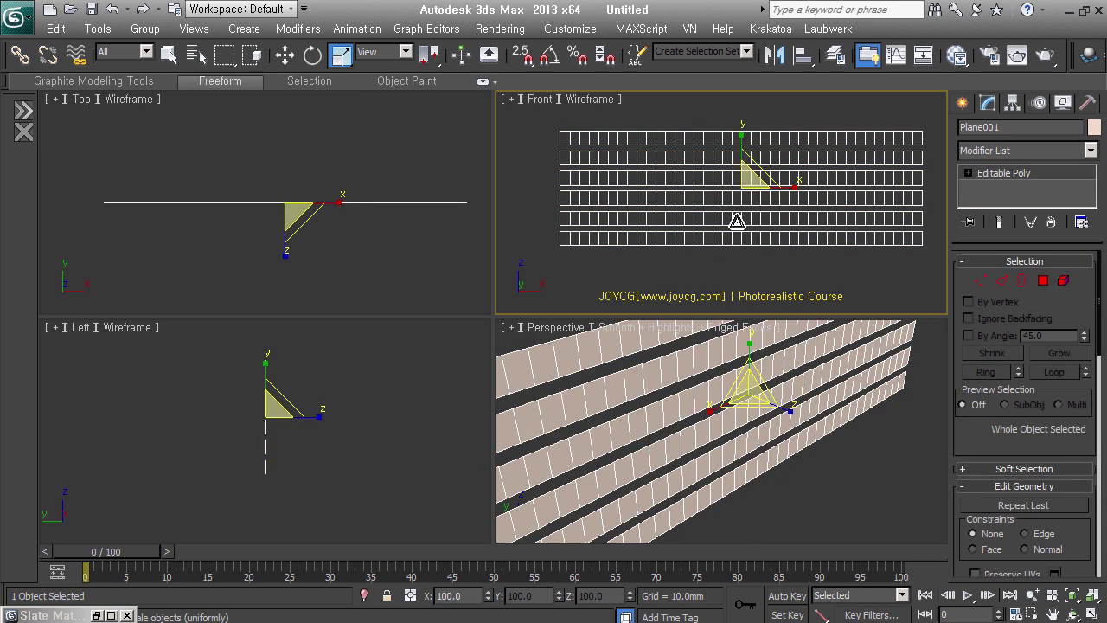
Step: Open the Graphite Topology tools and try irregular and regular brick patterns on the plane
click(493, 90)
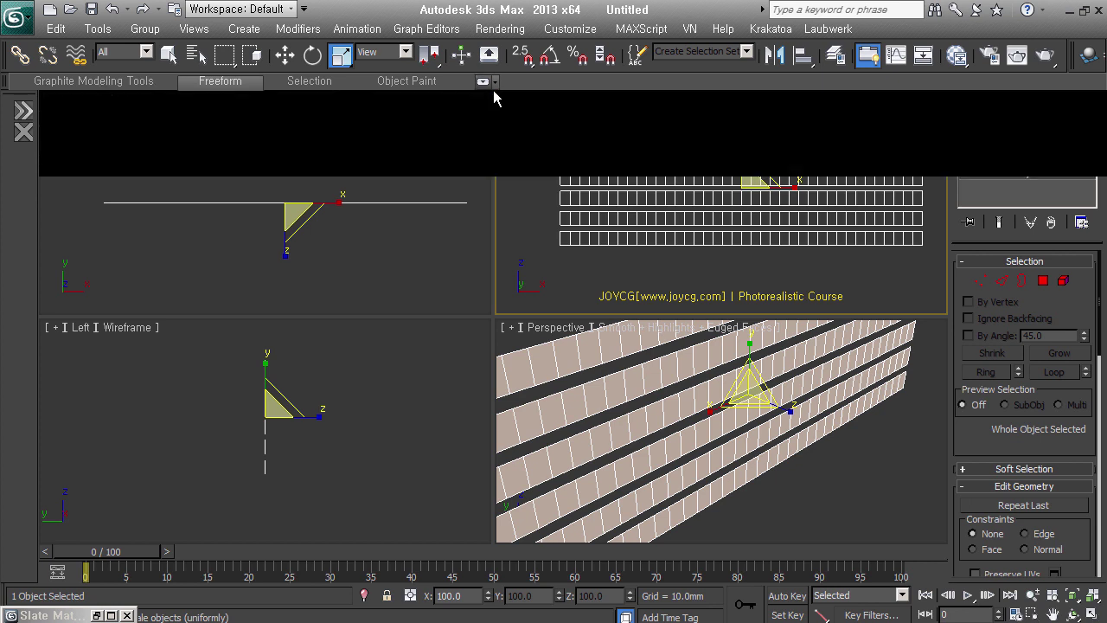
click(37, 86)
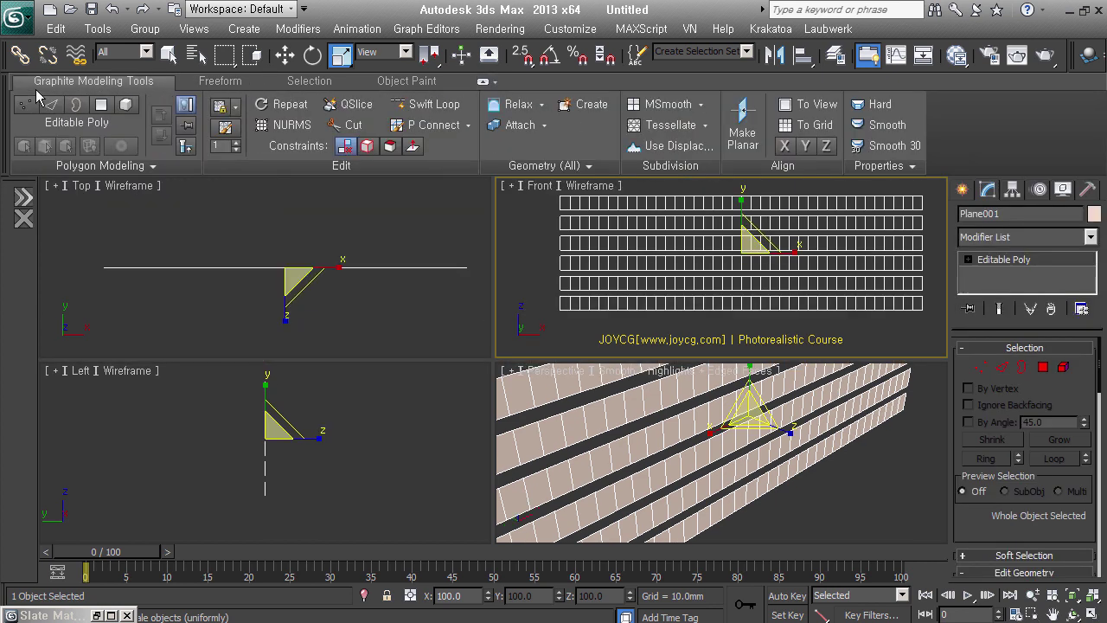
click(77, 165)
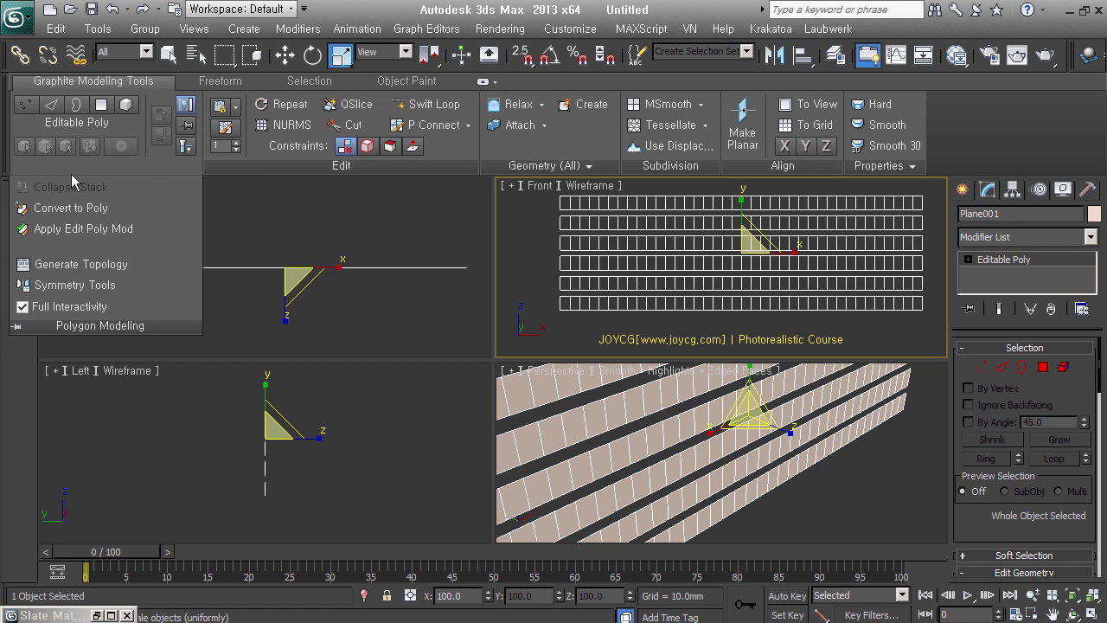
click(92, 274)
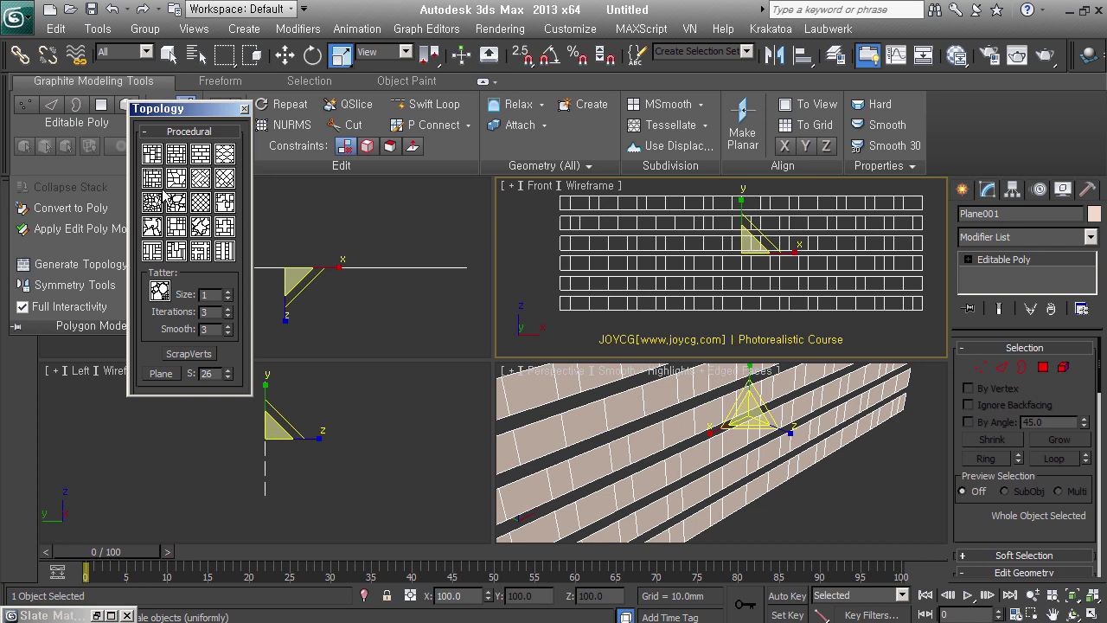
click(202, 251)
click(177, 252)
click(177, 251)
click(187, 259)
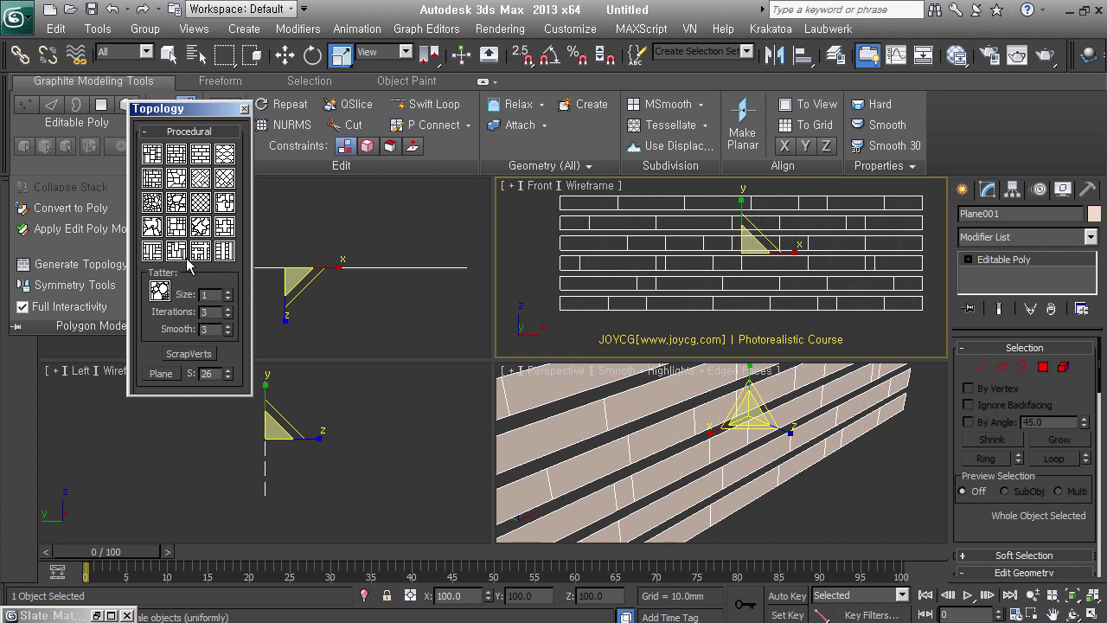
Step: Compare irregular bricks against the regular grid using undo and redo, keeping the grid
key(1)
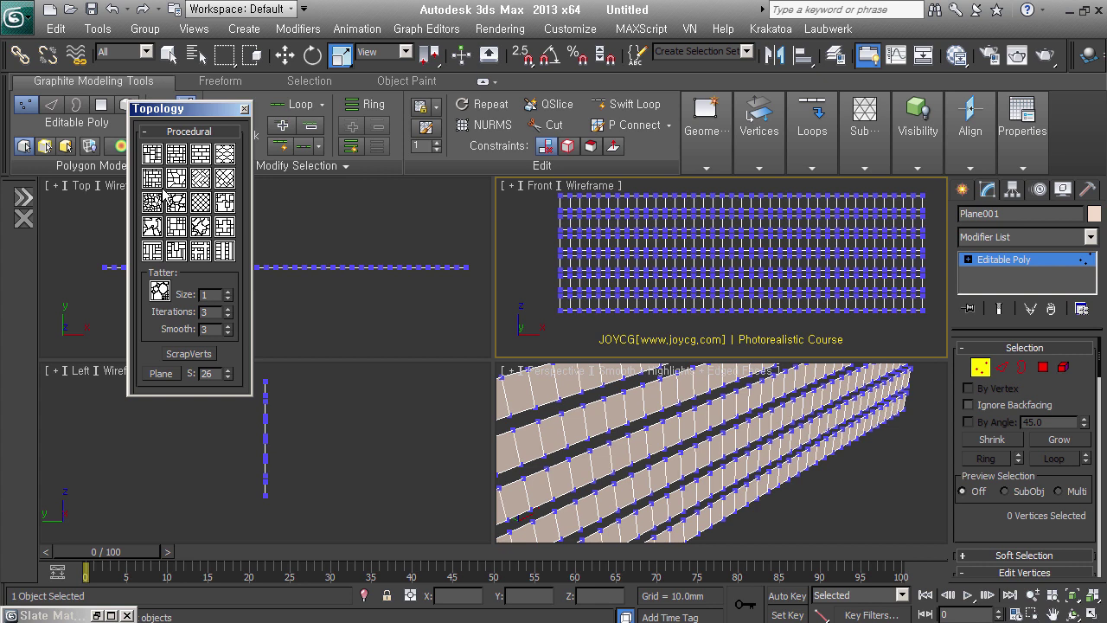
click(164, 194)
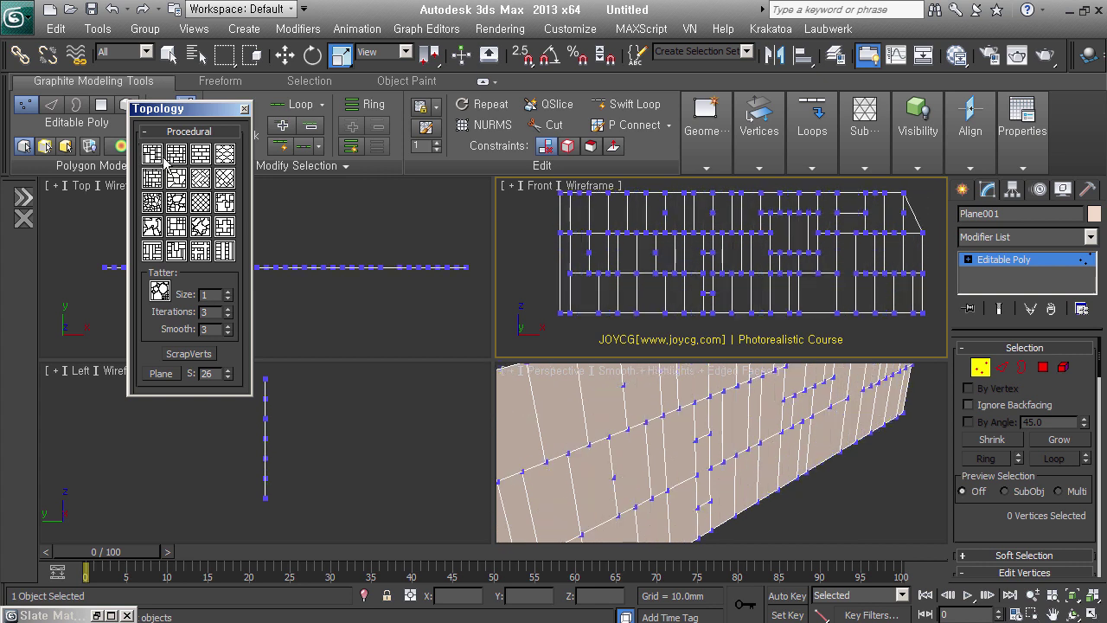
click(223, 199)
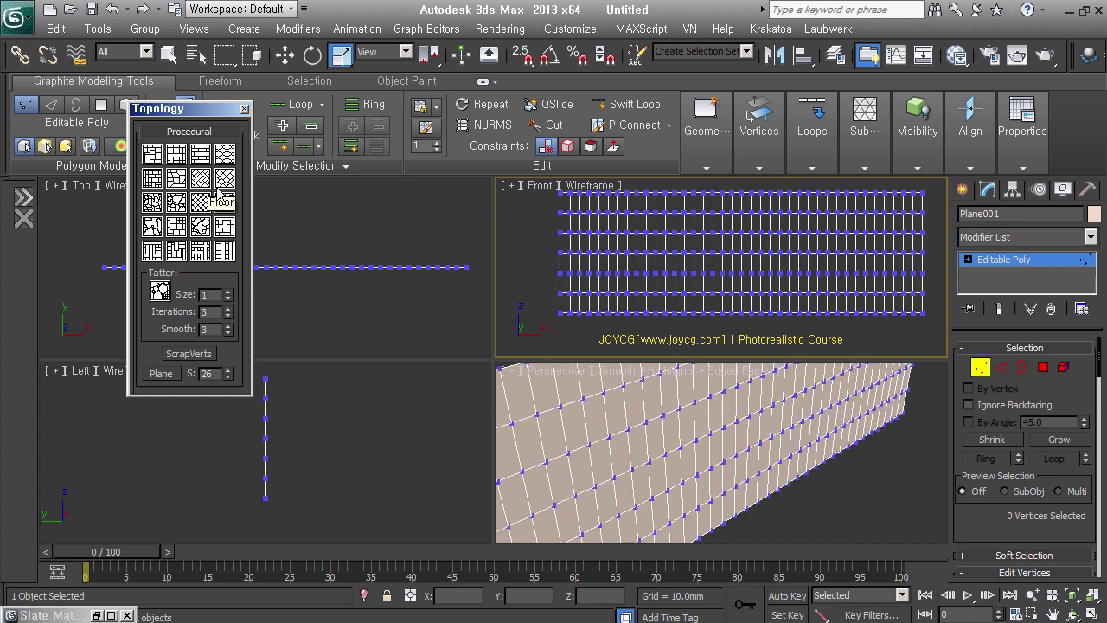
key(ctrl+z)
key(ctrl+y)
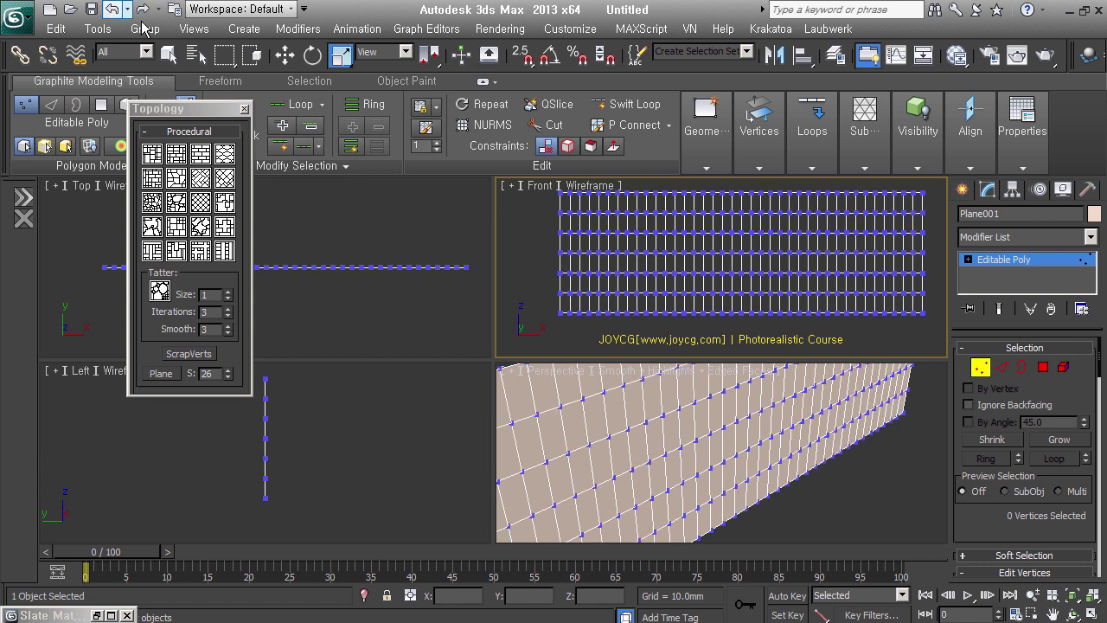
click(159, 9)
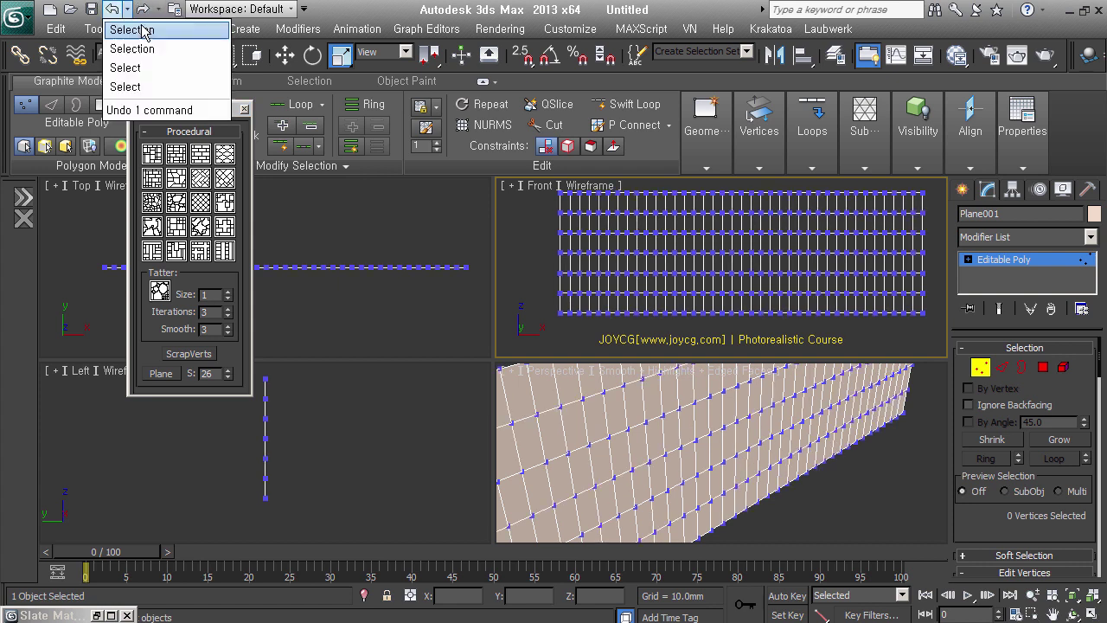
click(154, 26)
key(ctrl+z)
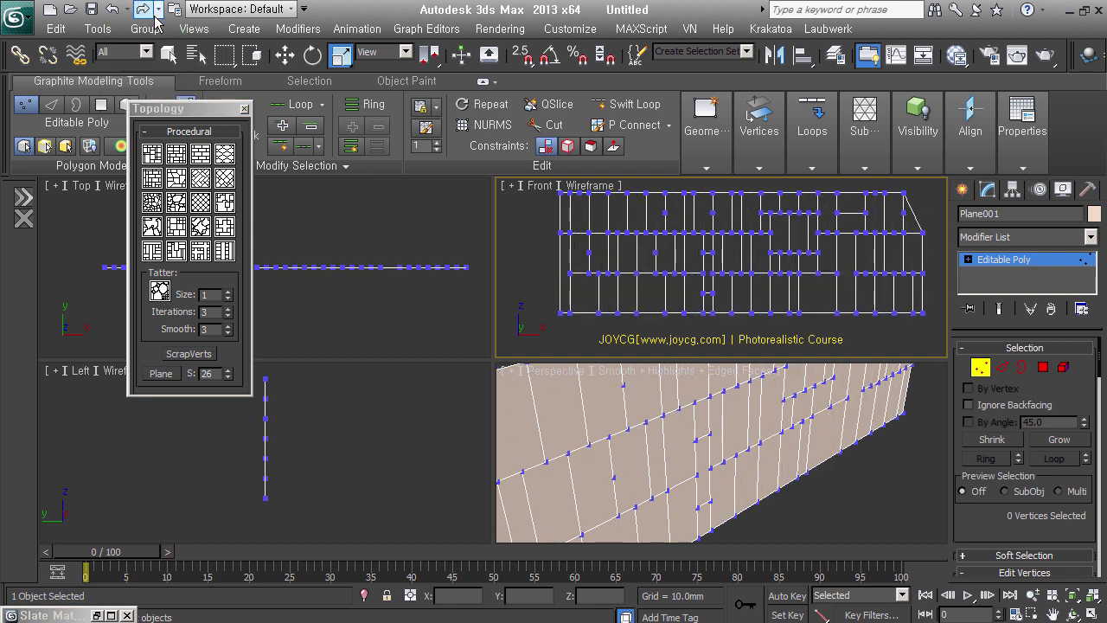
key(ctrl+y)
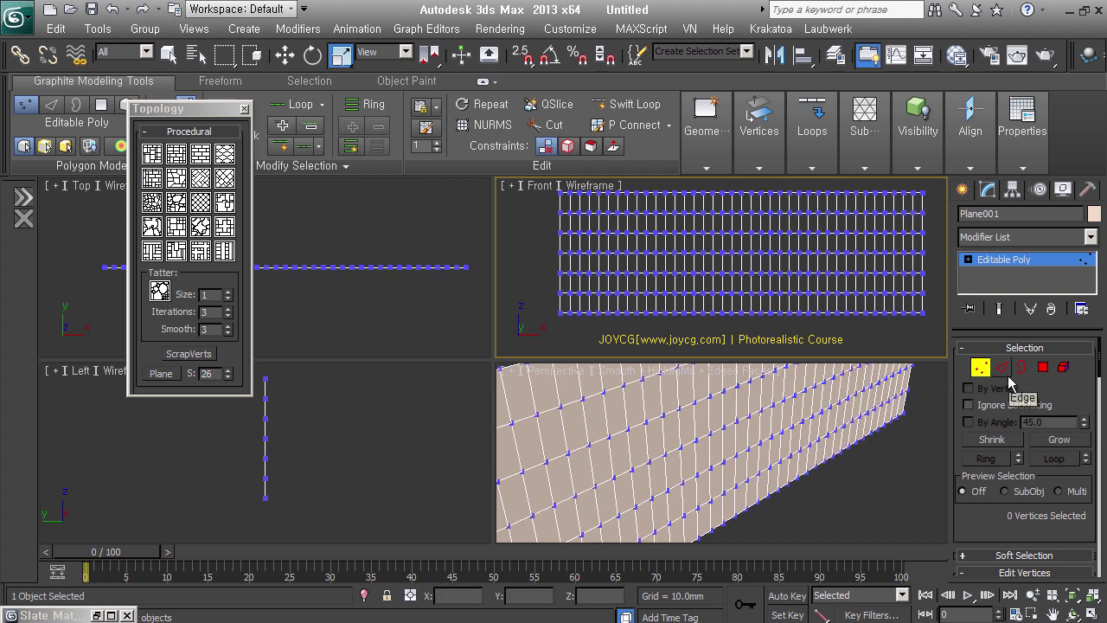
Step: Chamfer all of the plane's edges to open gaps, then clear the edge selection
click(1002, 366)
key(ctrl+a)
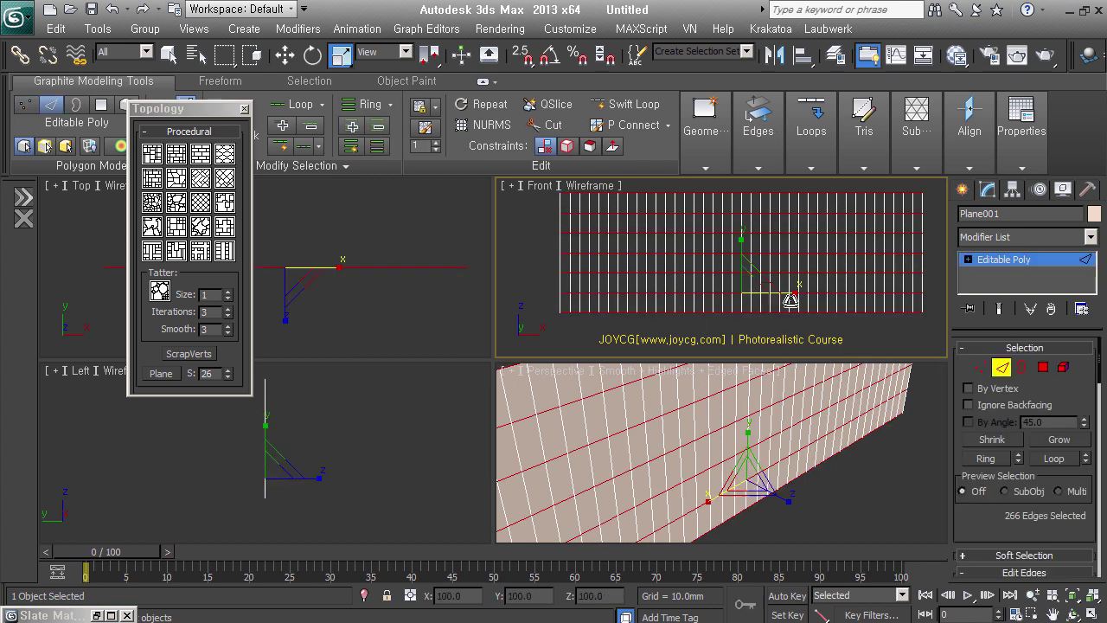
right_click(772, 284)
click(612, 389)
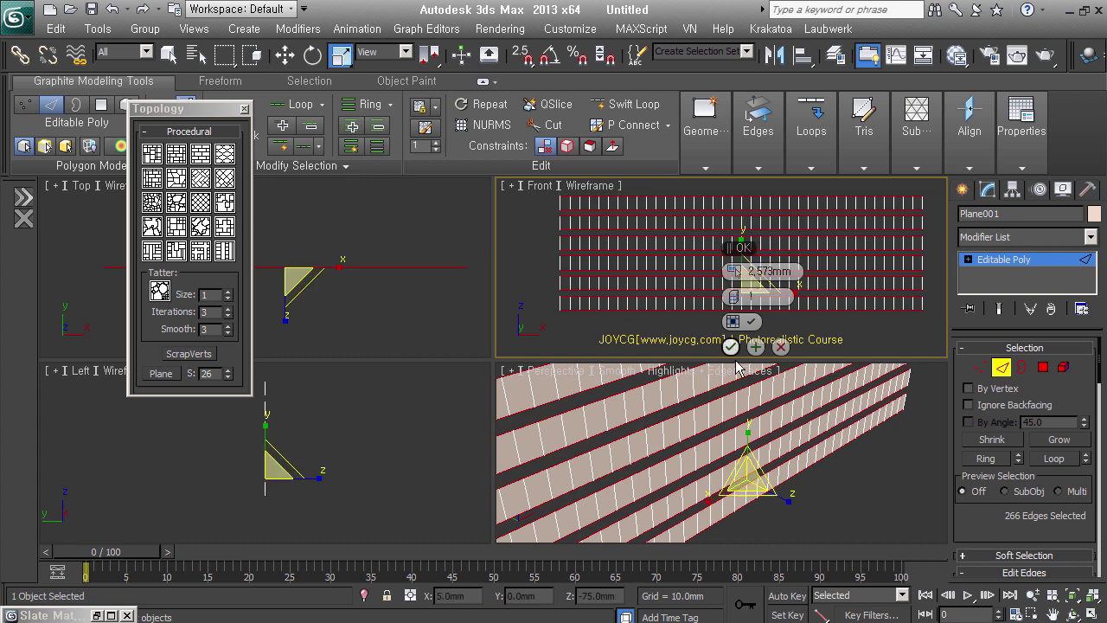
click(900, 336)
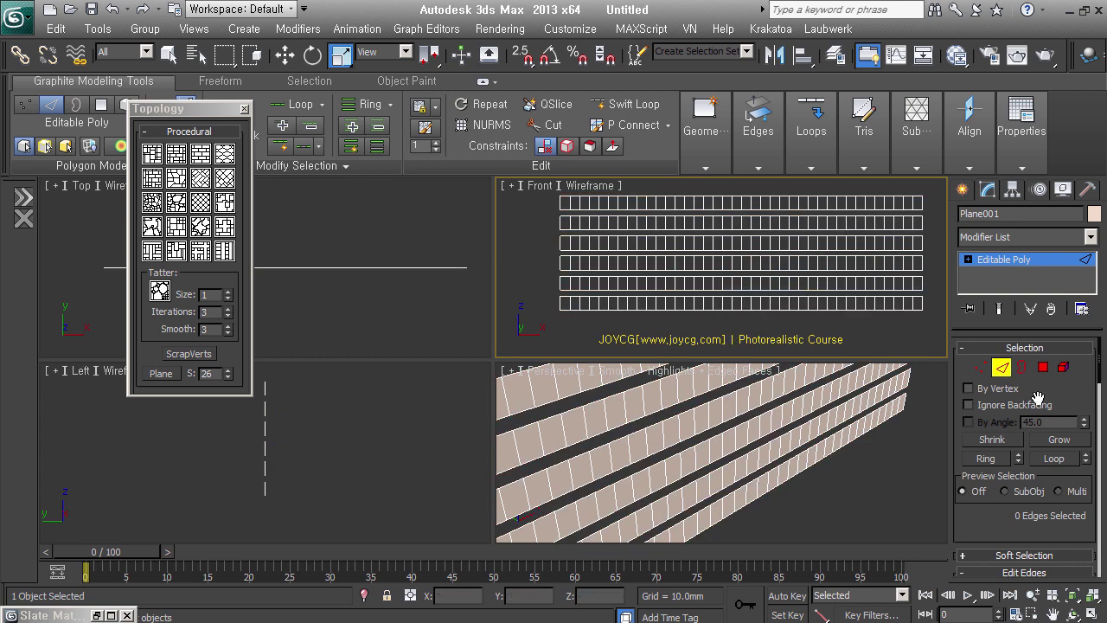
click(924, 305)
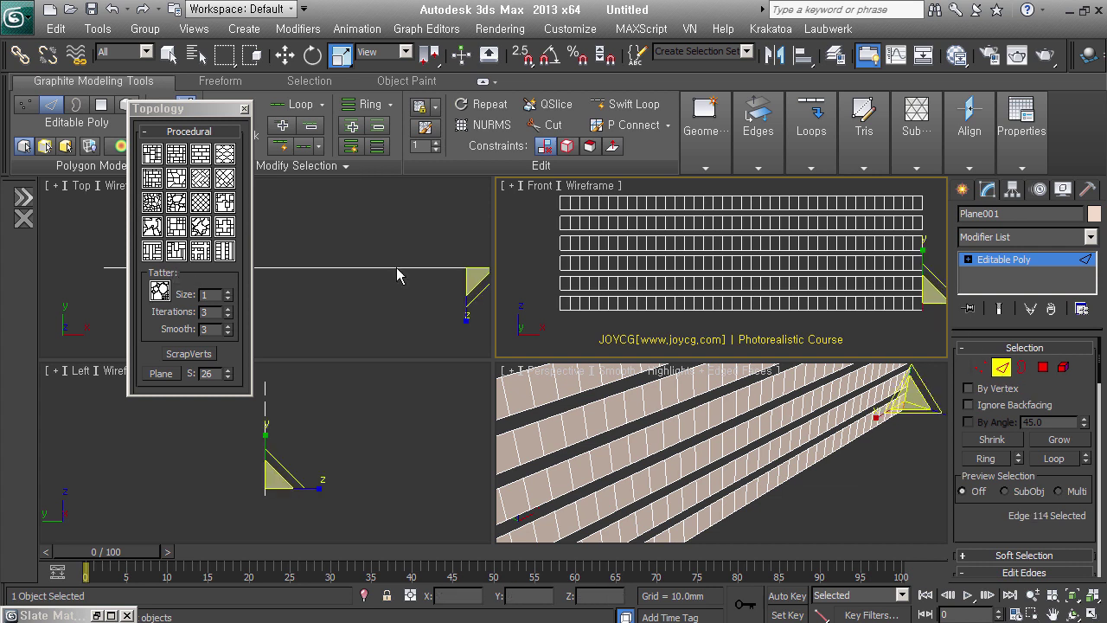
click(650, 342)
Step: Recut the strips with a topology preset into long tapered plank segments
click(161, 258)
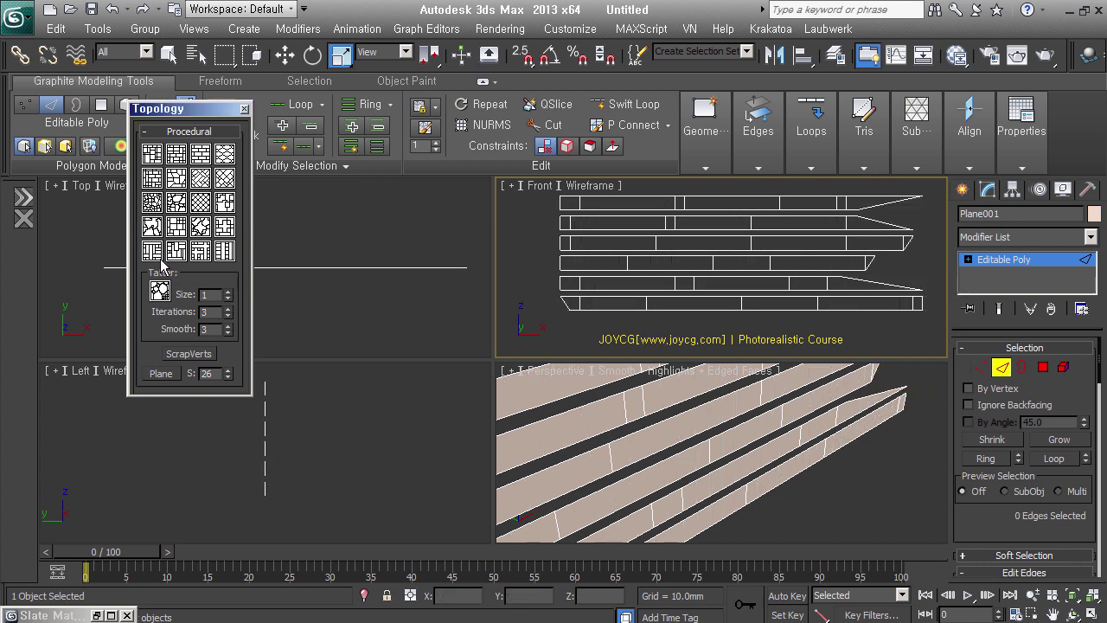
click(160, 260)
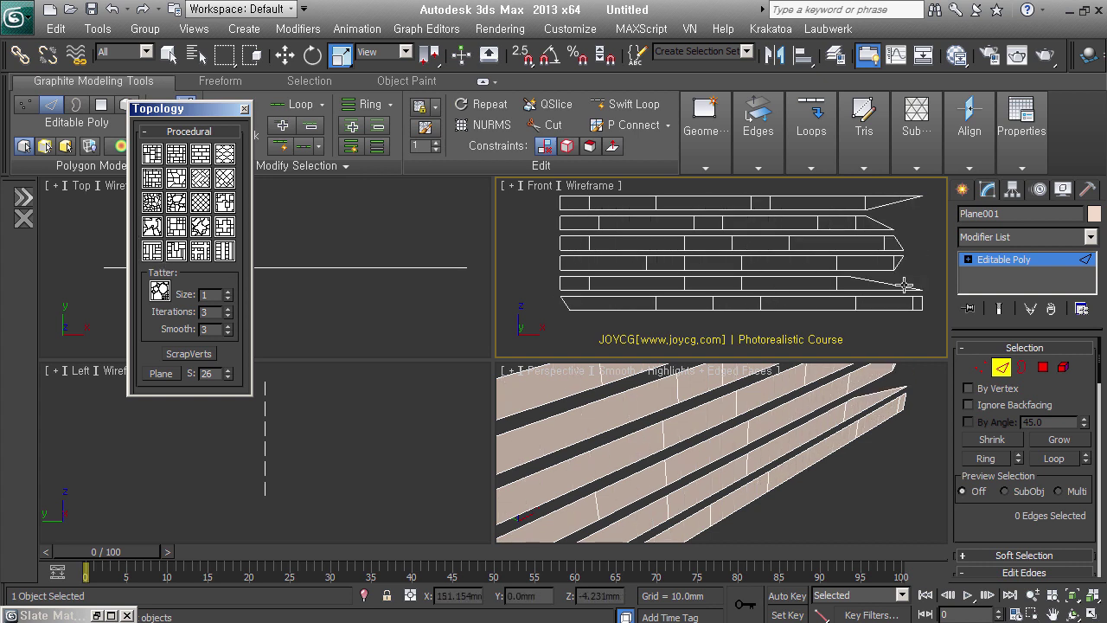
key(ctrl+z)
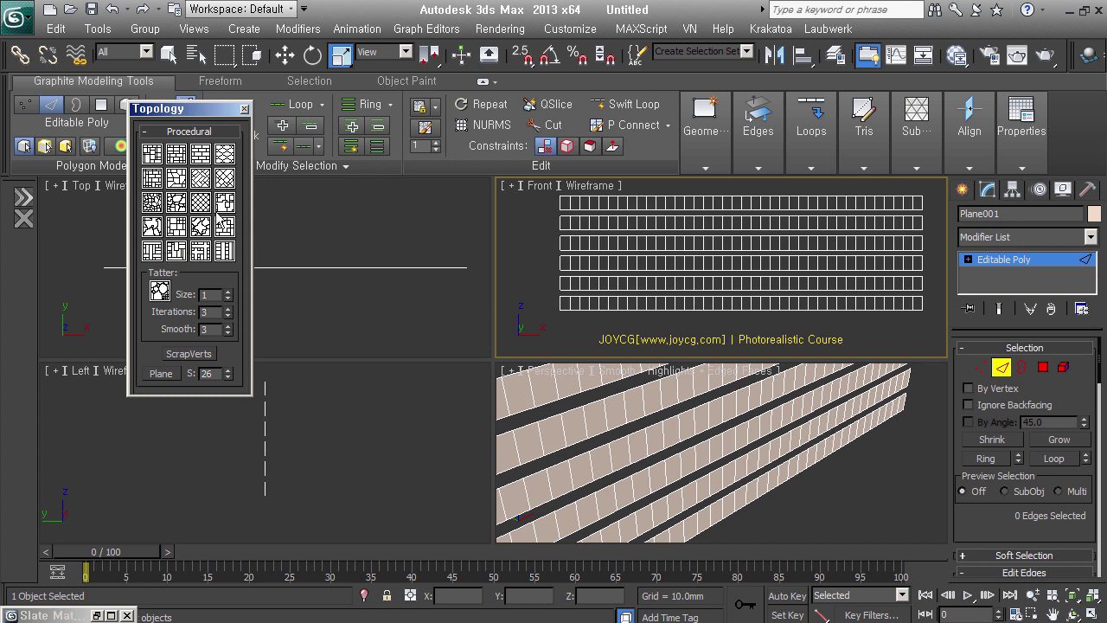
click(154, 253)
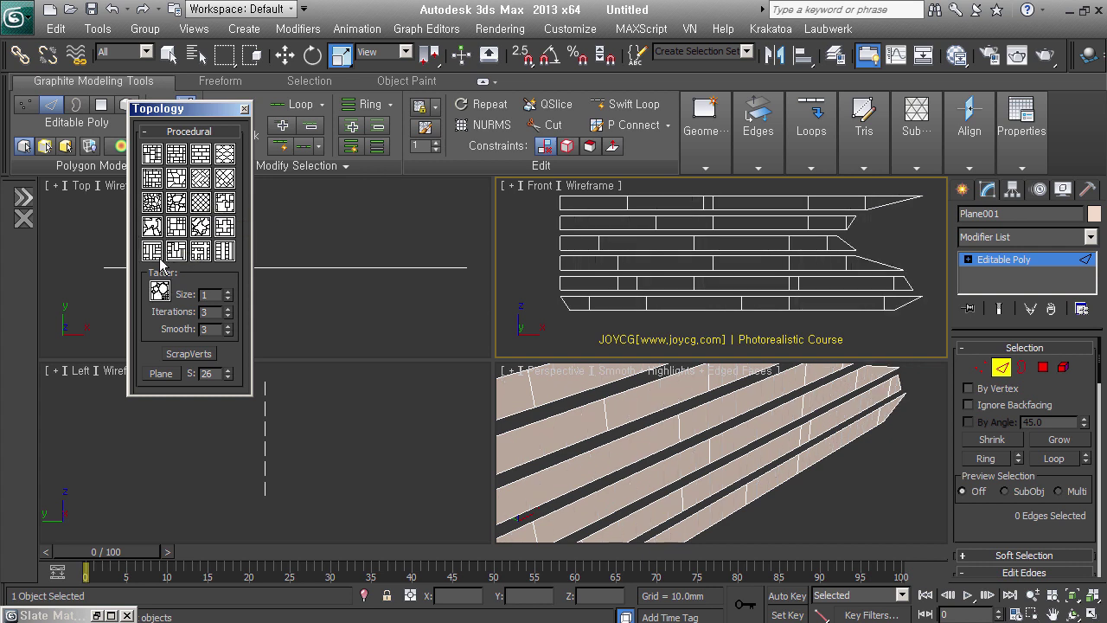
Step: Cycle through sub-object levels and select the 28 interior cross edges between the planks
click(986, 370)
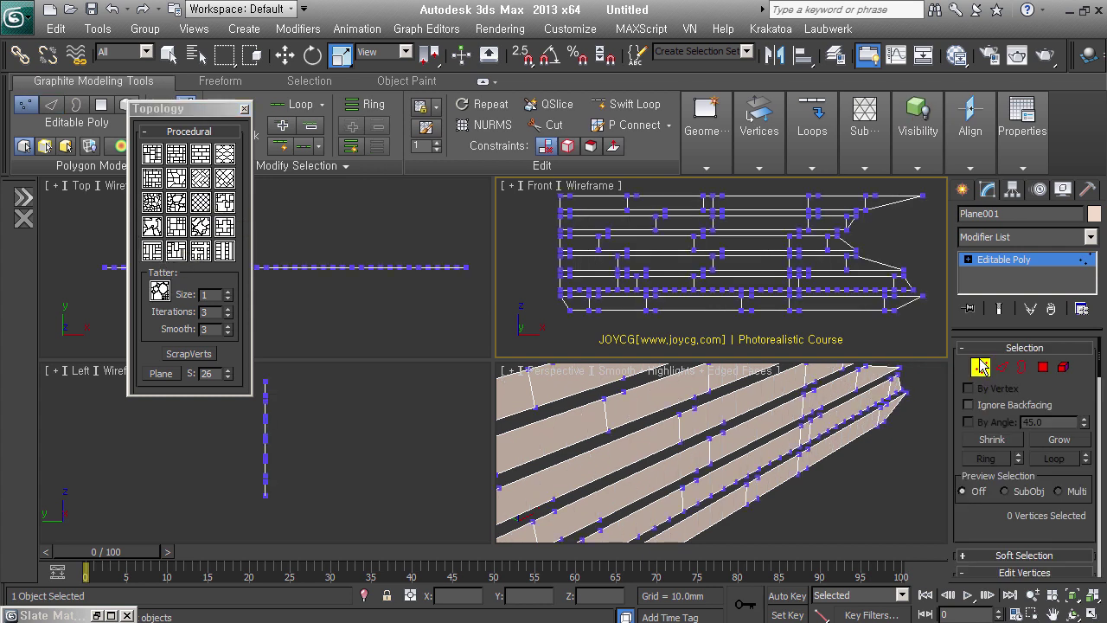
click(1044, 369)
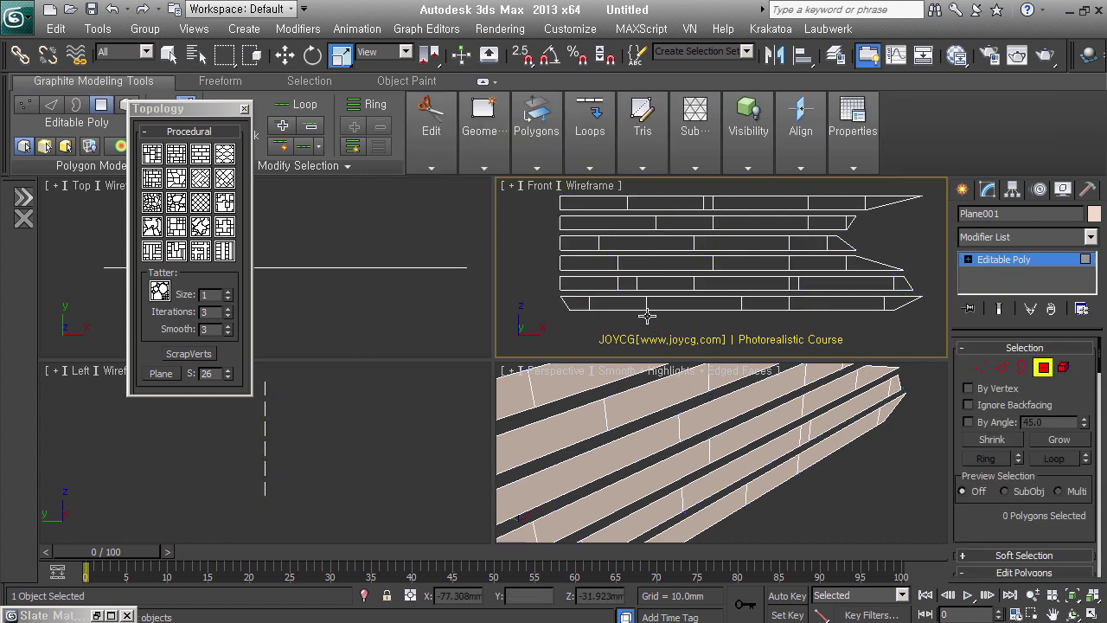
click(1044, 369)
key(2)
click(896, 315)
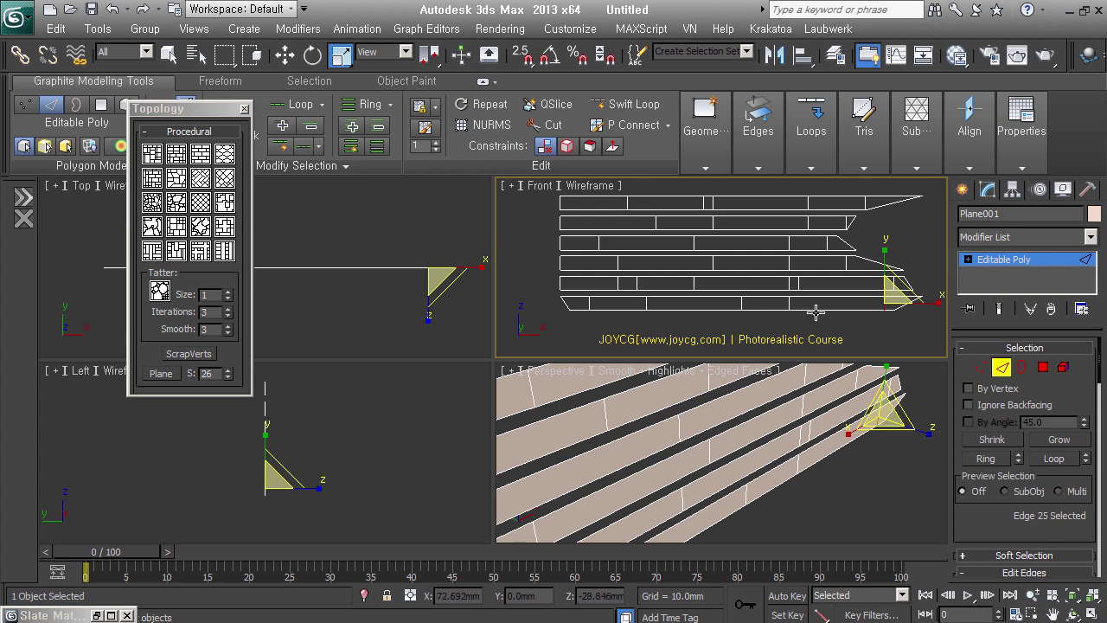
ctrl+click(802, 313)
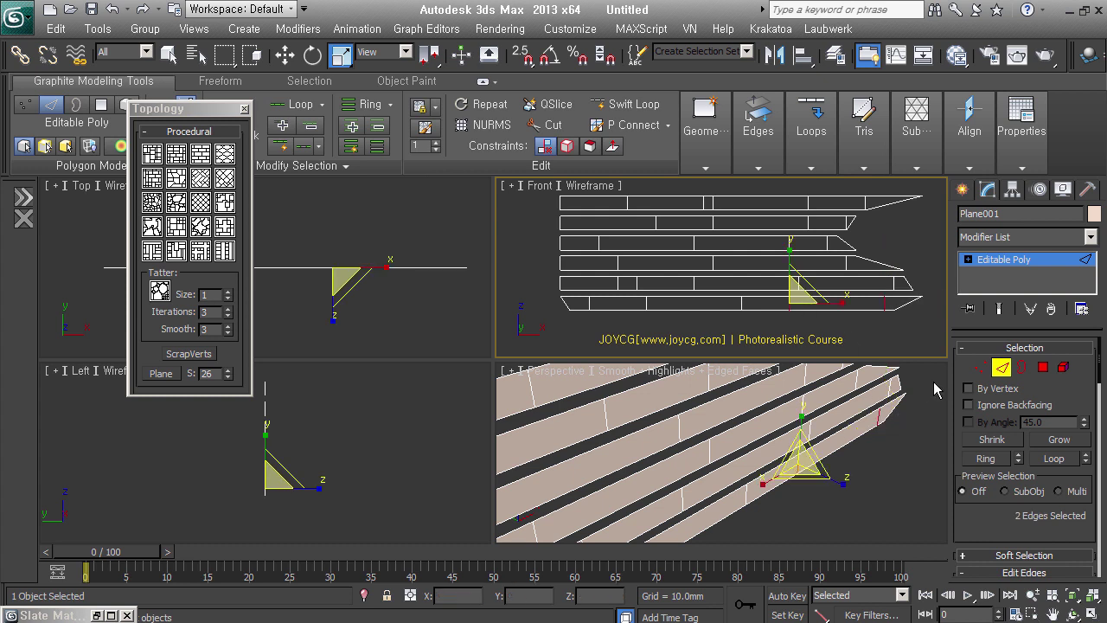
click(1022, 367)
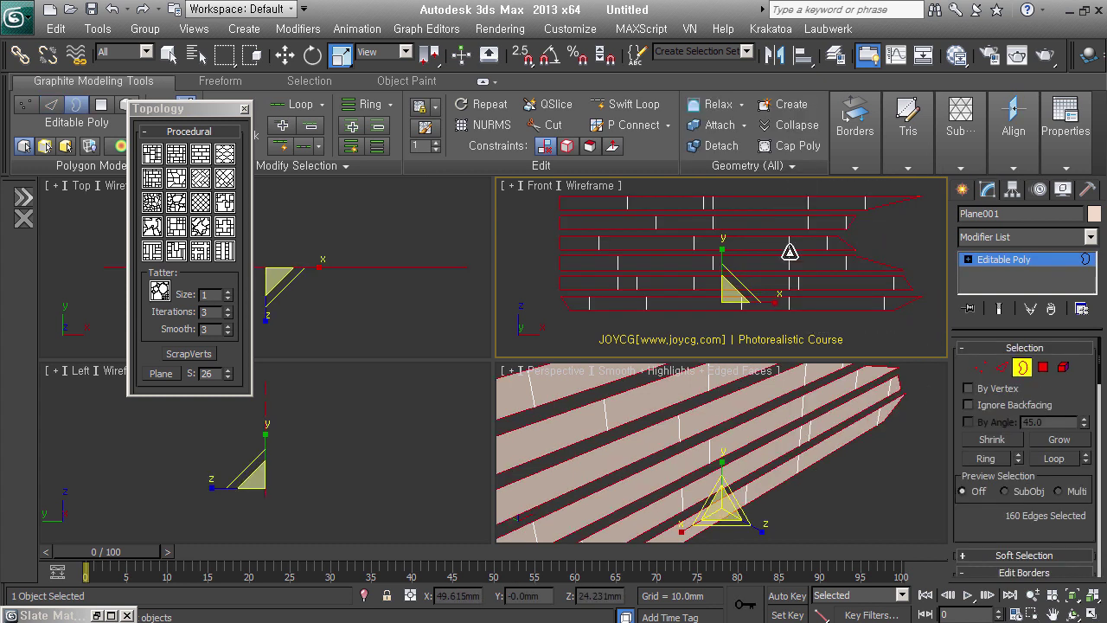
click(1009, 375)
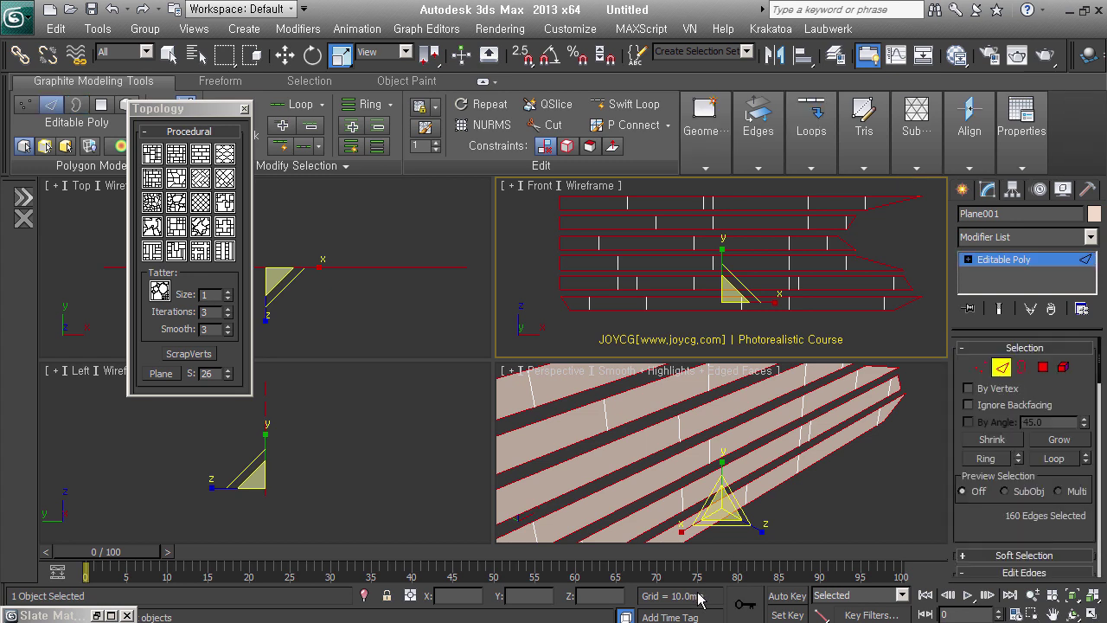
key(ctrl+z)
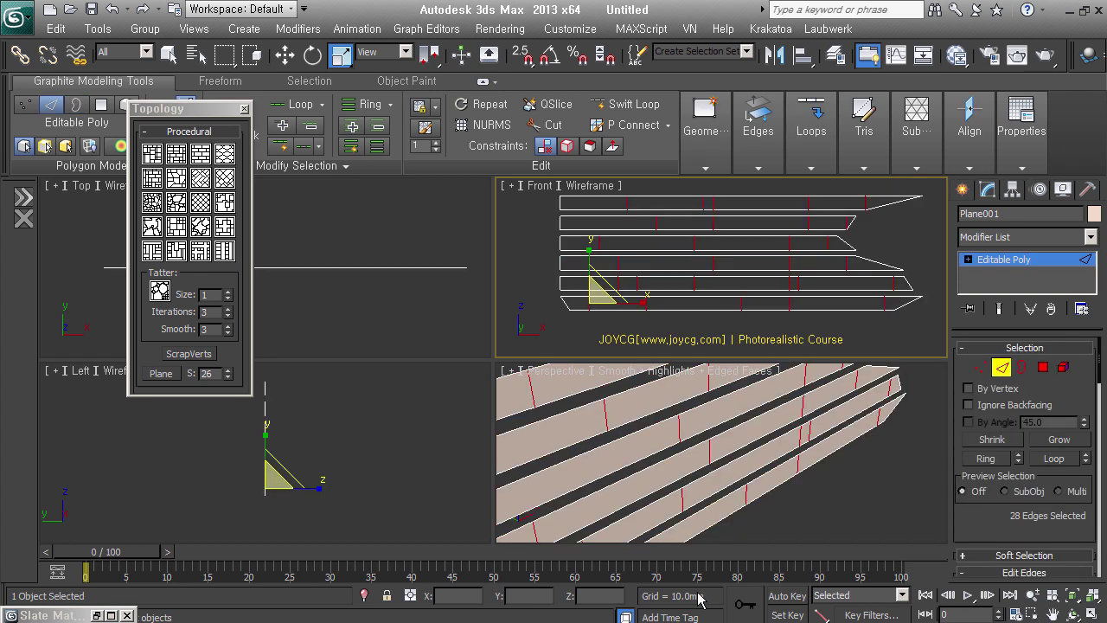
right_click(716, 249)
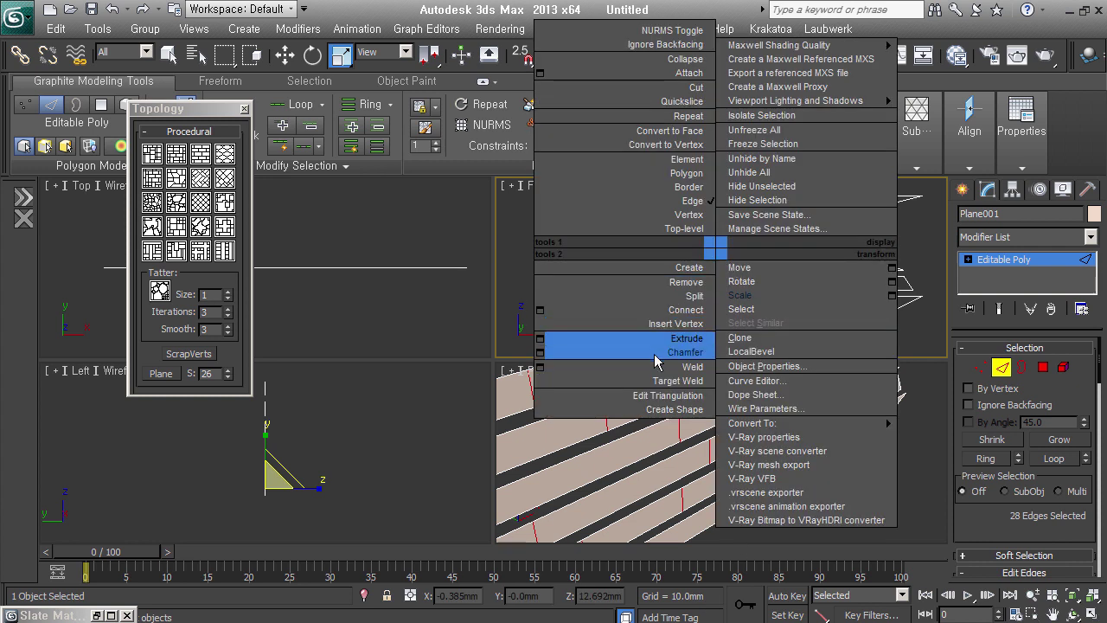
Step: Chamfer the cross edges into separate bricks, then delete triangle pieces at row ends
click(539, 352)
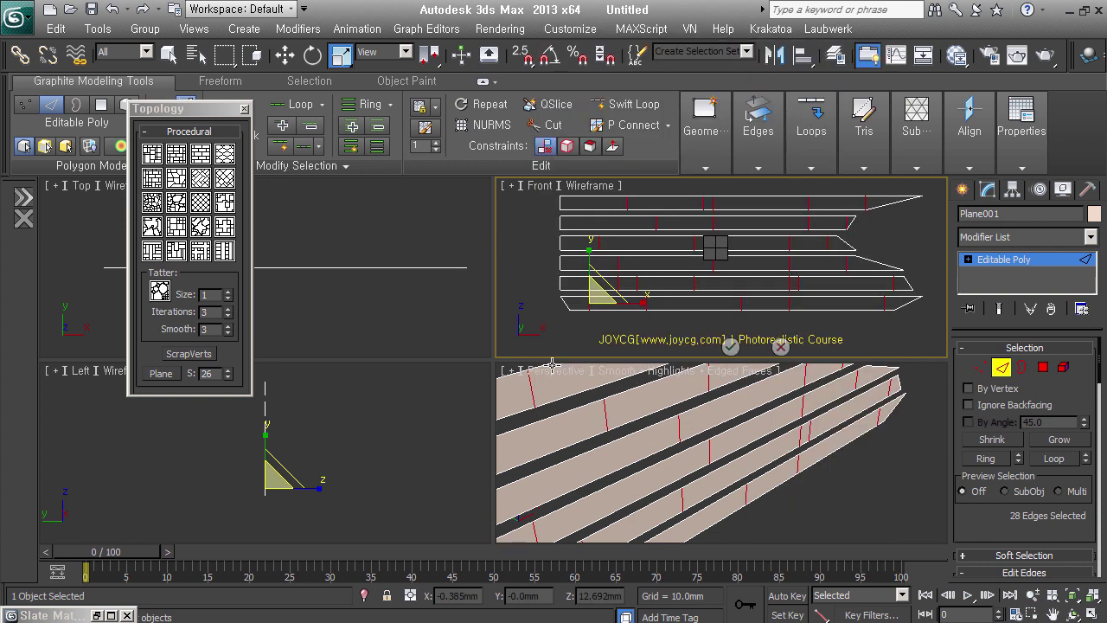
click(731, 346)
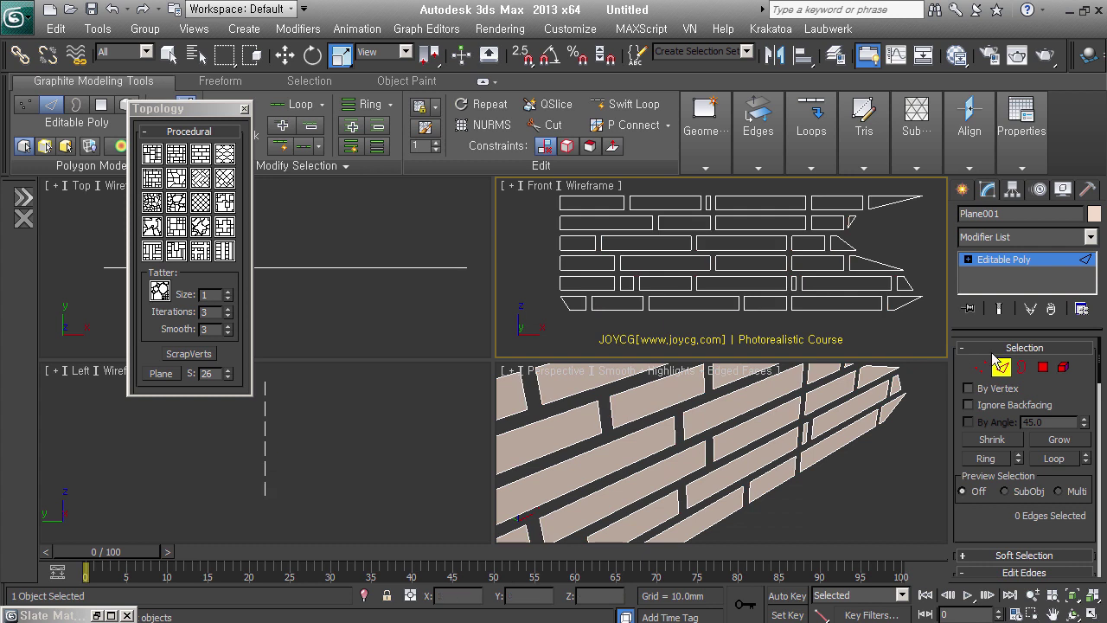
click(1064, 368)
key(Delete)
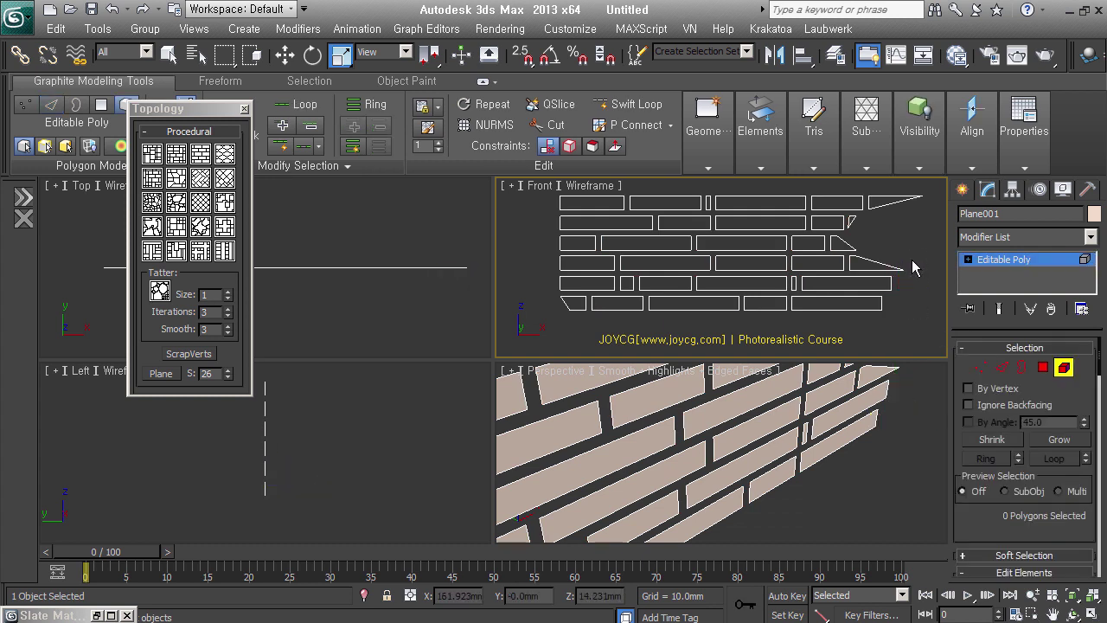
click(917, 262)
ctrl+click(897, 208)
key(Delete)
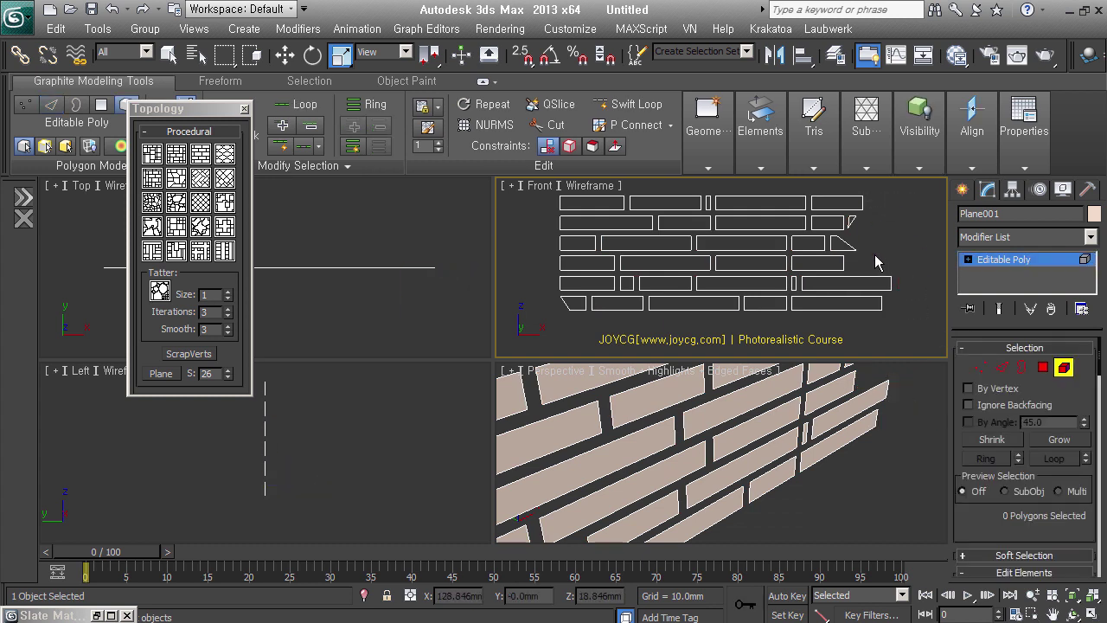
Step: Delete the remaining end triangles and the sliver pieces in the top and fifth rows
drag(867, 189, 831, 251)
key(Delete)
drag(587, 319, 567, 299)
key(Delete)
click(709, 204)
key(Delete)
click(627, 282)
key(Delete)
click(794, 282)
key(Delete)
Step: Delete the left bricks of the top row, row three and row five, then exit sub-object mode
click(578, 243)
key(Delete)
click(592, 202)
key(Delete)
click(587, 289)
key(Delete)
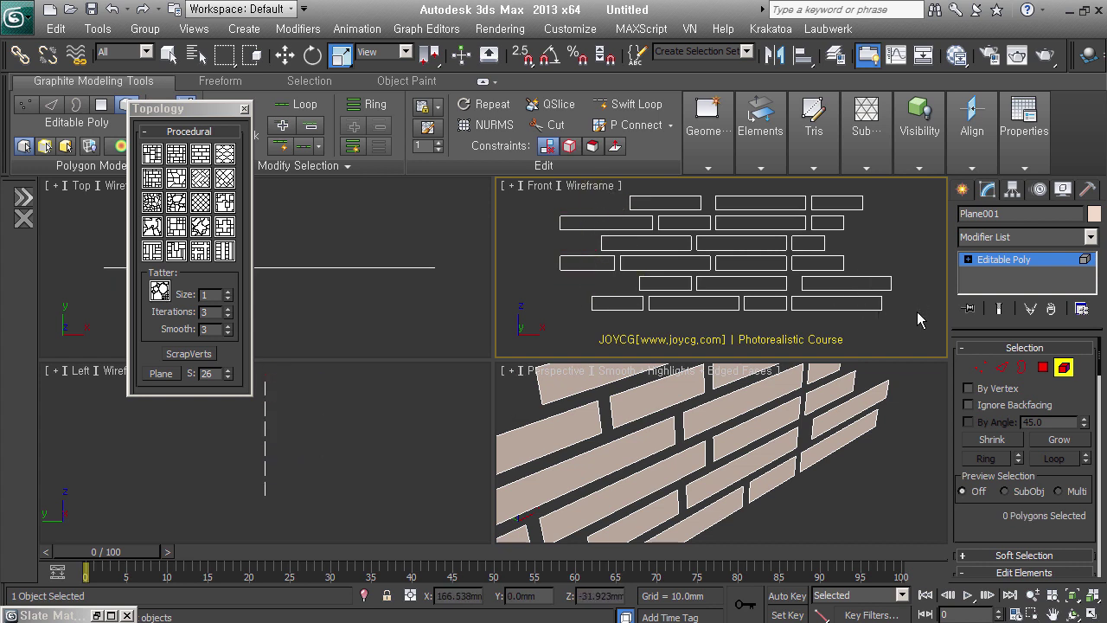
click(1064, 367)
click(818, 467)
Step: Switch to Move, close the Topology floater, collapse the Graphite ribbon and zoom in on the wall
key(z)
right_click(657, 420)
click(670, 432)
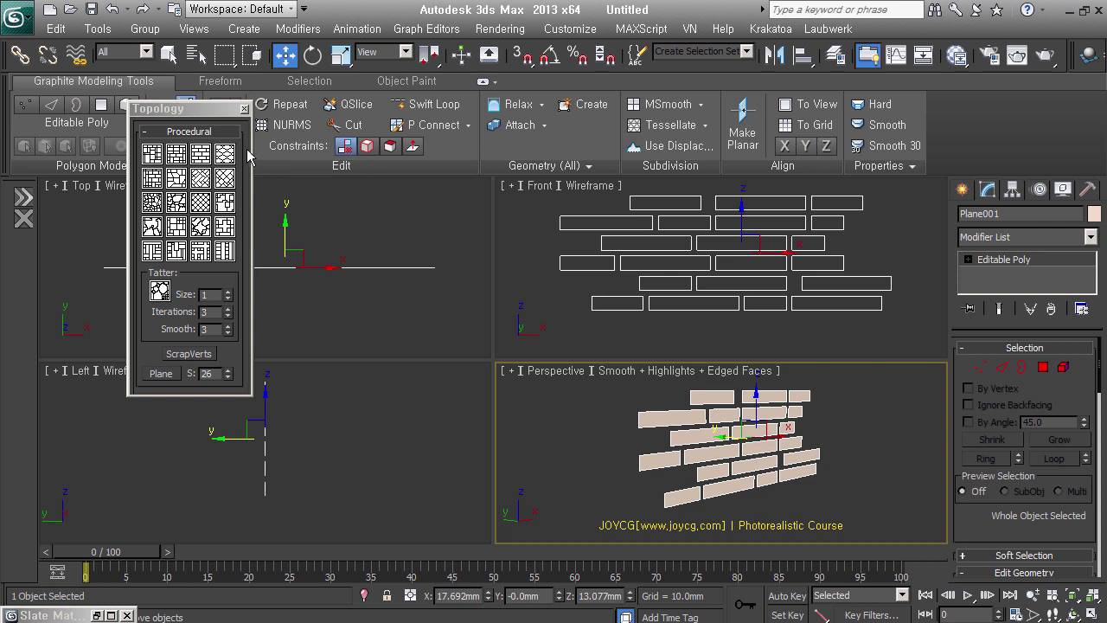
click(244, 108)
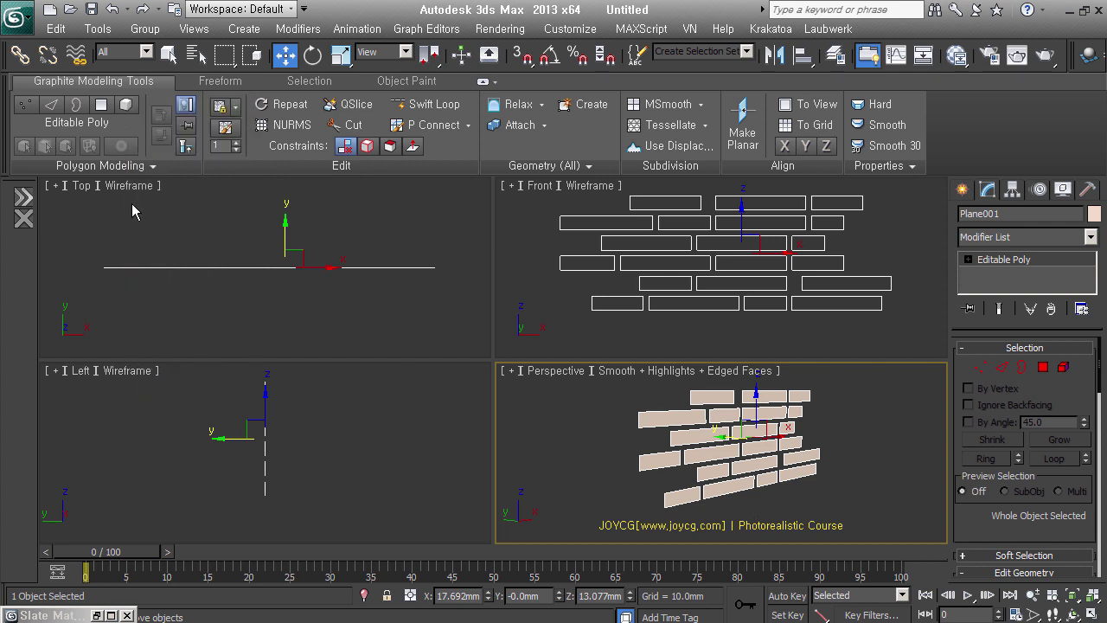
click(498, 89)
scroll(695, 445, up, 2)
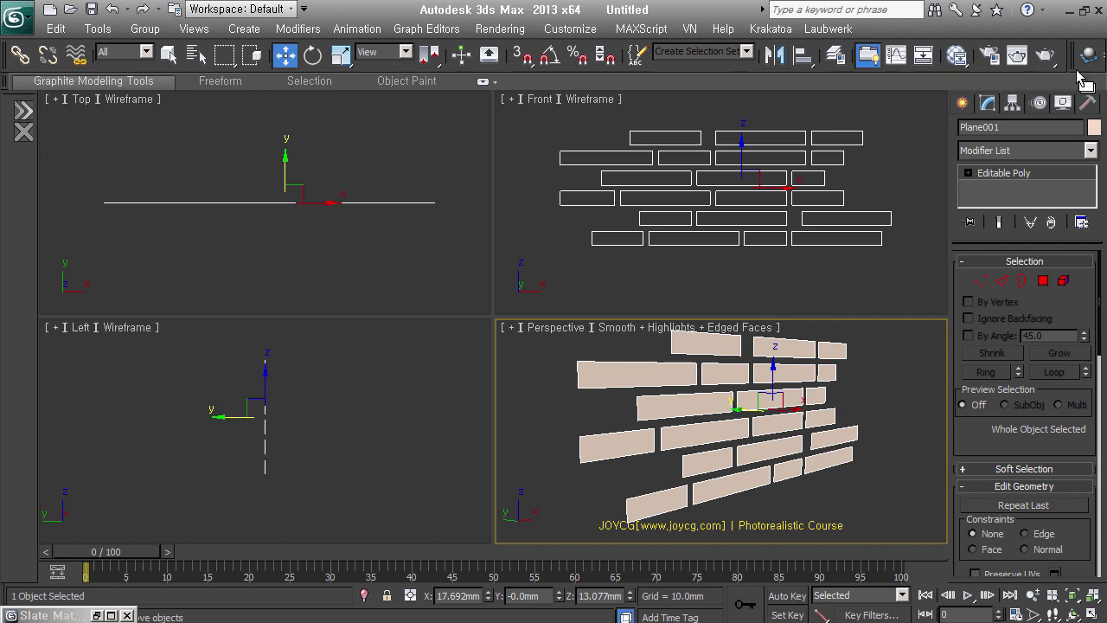
Step: Float the ahn scripts panel over the viewports and select all 21 brick faces at Polygon level
drag(1049, 80, 243, 128)
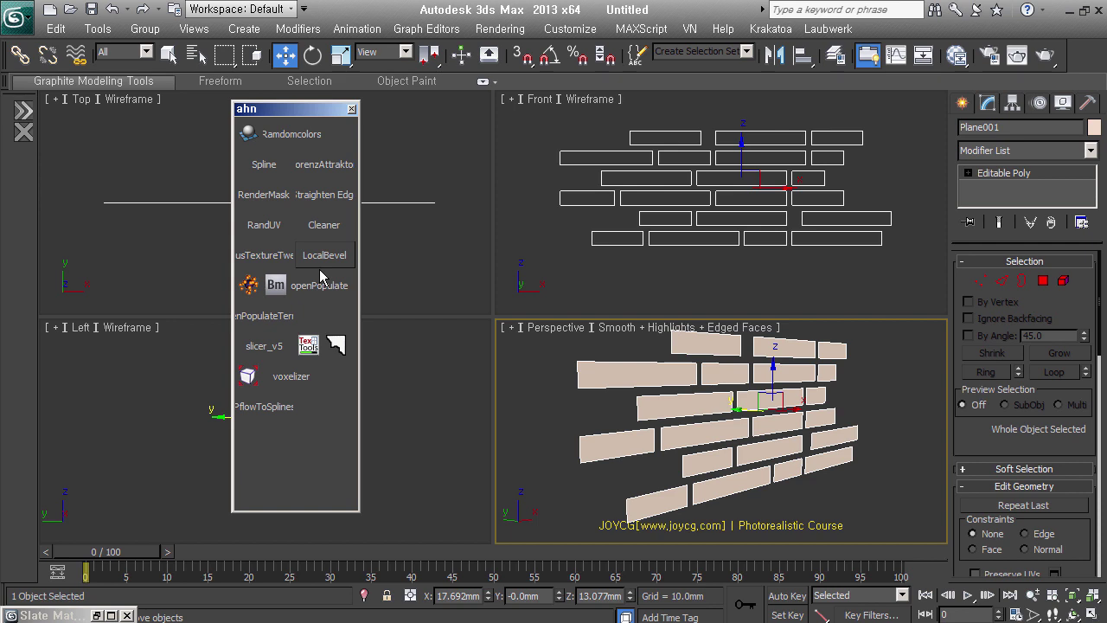
click(1043, 280)
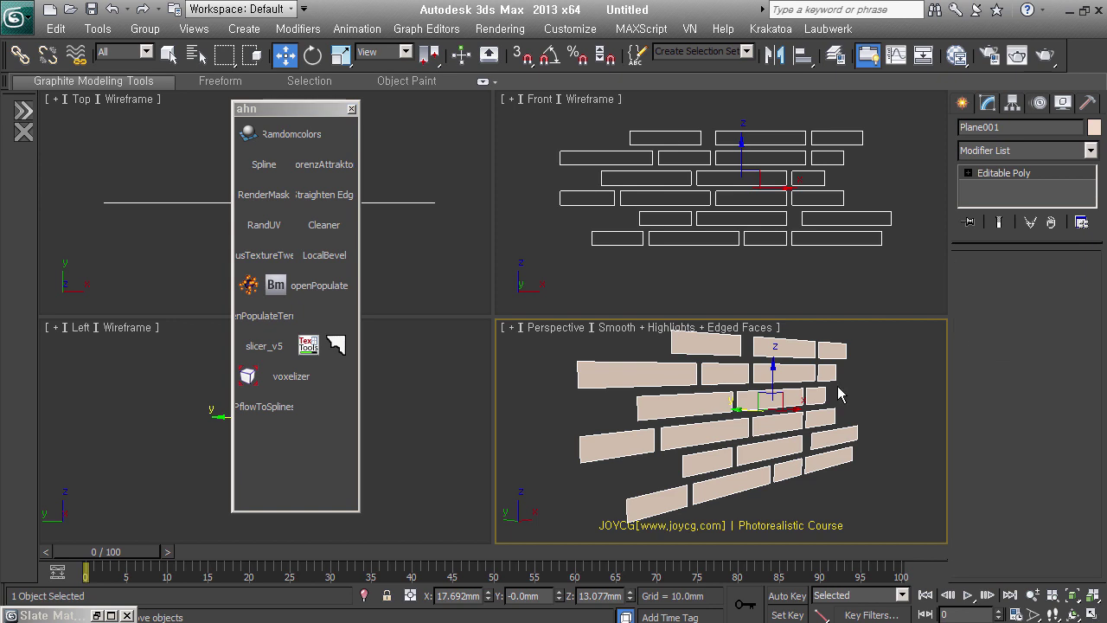
key(4)
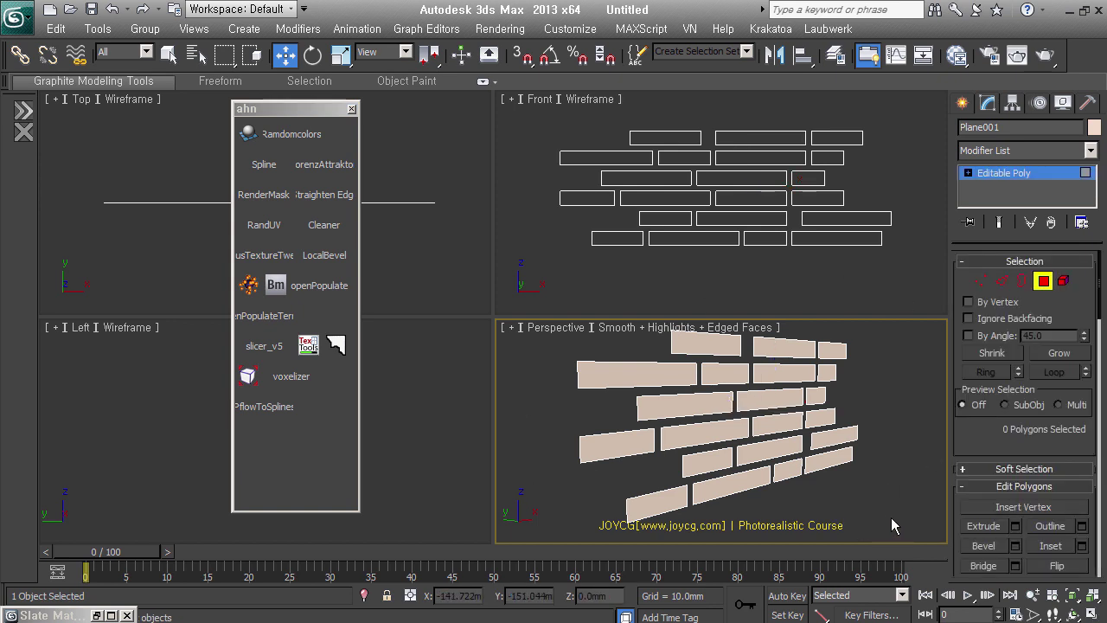
drag(891, 518, 576, 306)
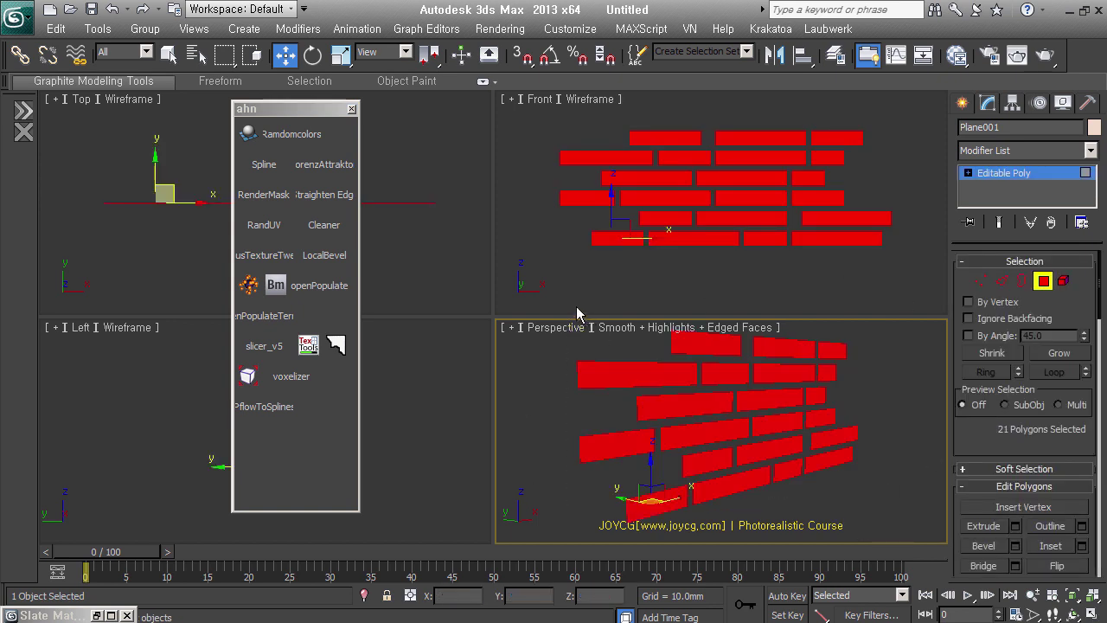
Step: Launch LocalBevel from the ahn toolbar, put the toolbar away and place LocalBevel over the viewports
click(319, 263)
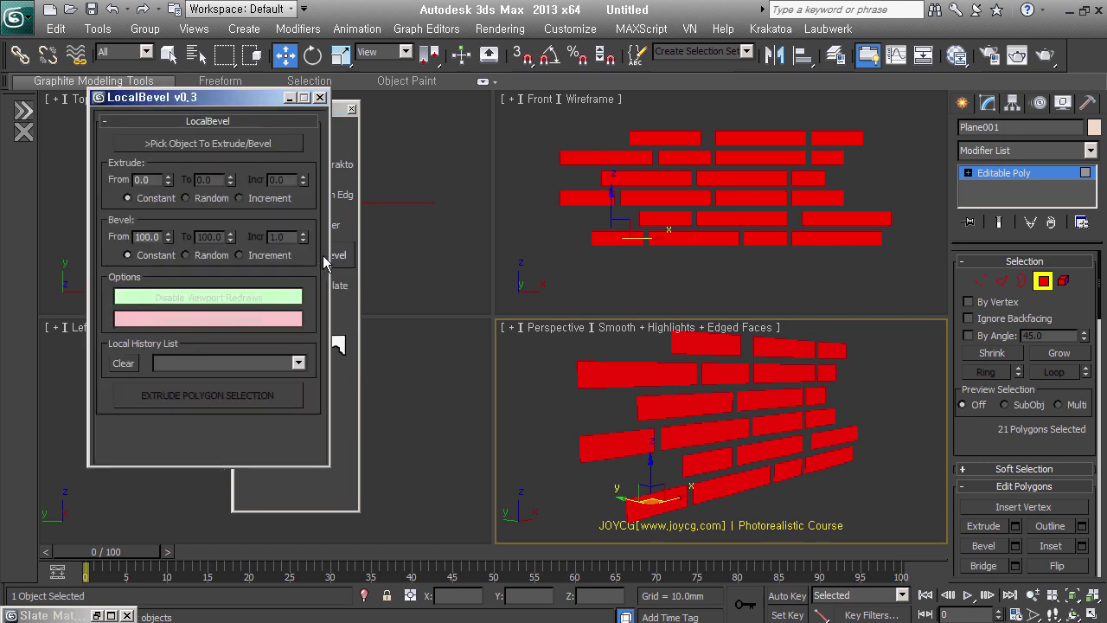
mouse_move(356, 128)
mouse_down()
mouse_move(446, 125)
mouse_move(435, 125)
mouse_up()
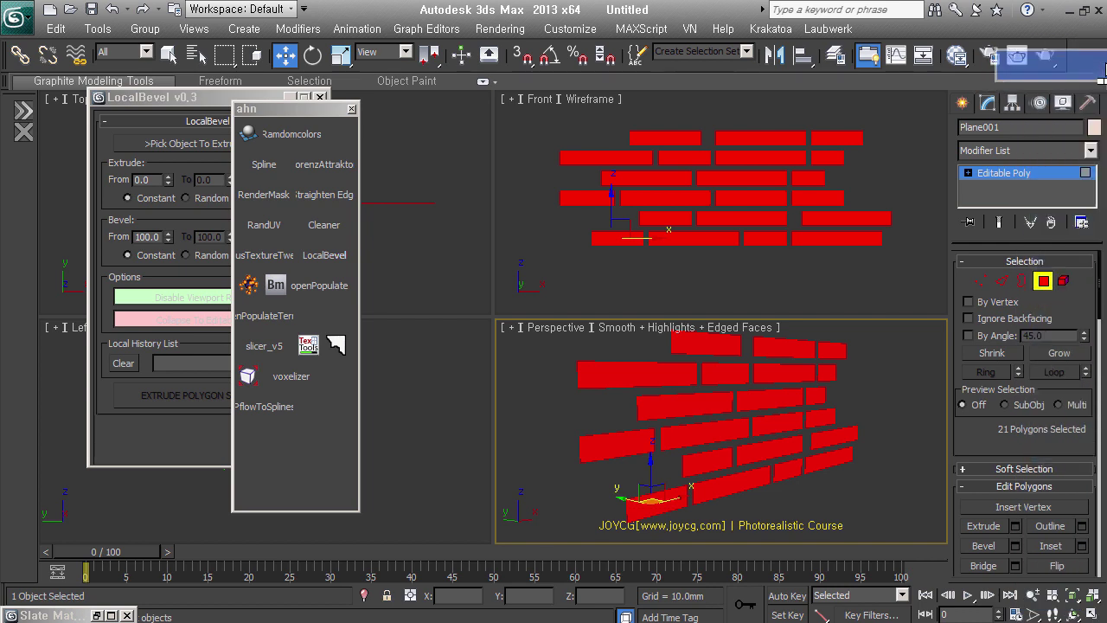
drag(1049, 56, 1002, 93)
drag(214, 102, 289, 156)
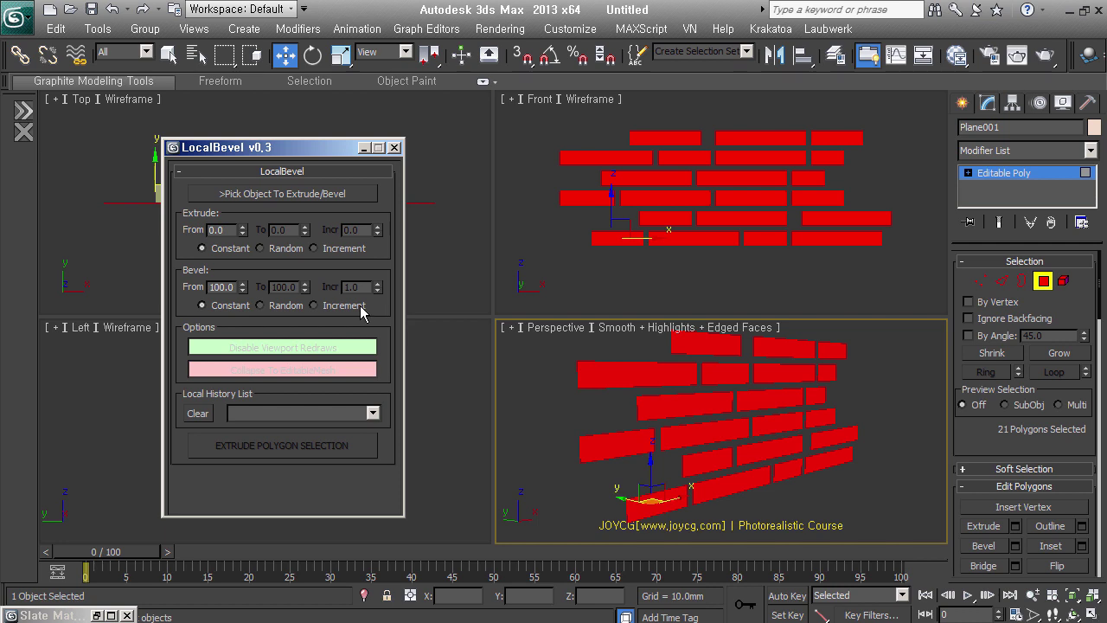
drag(237, 239, 147, 245)
Step: Set LocalBevel's extrude to Random, From 20 To 50
click(282, 250)
click(216, 230)
text(20)
key(Return)
key(Tab)
text(50)
key(Return)
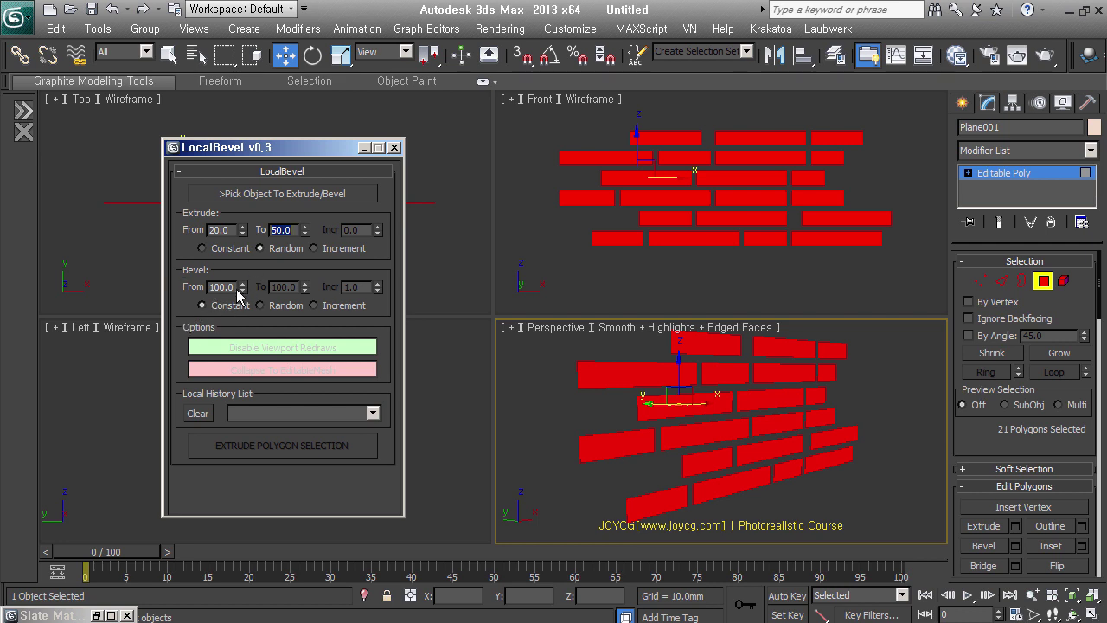
Step: Pick Plane001 and extrude its polygon selection, then orbit to inspect the bricks
click(292, 231)
click(258, 248)
click(309, 195)
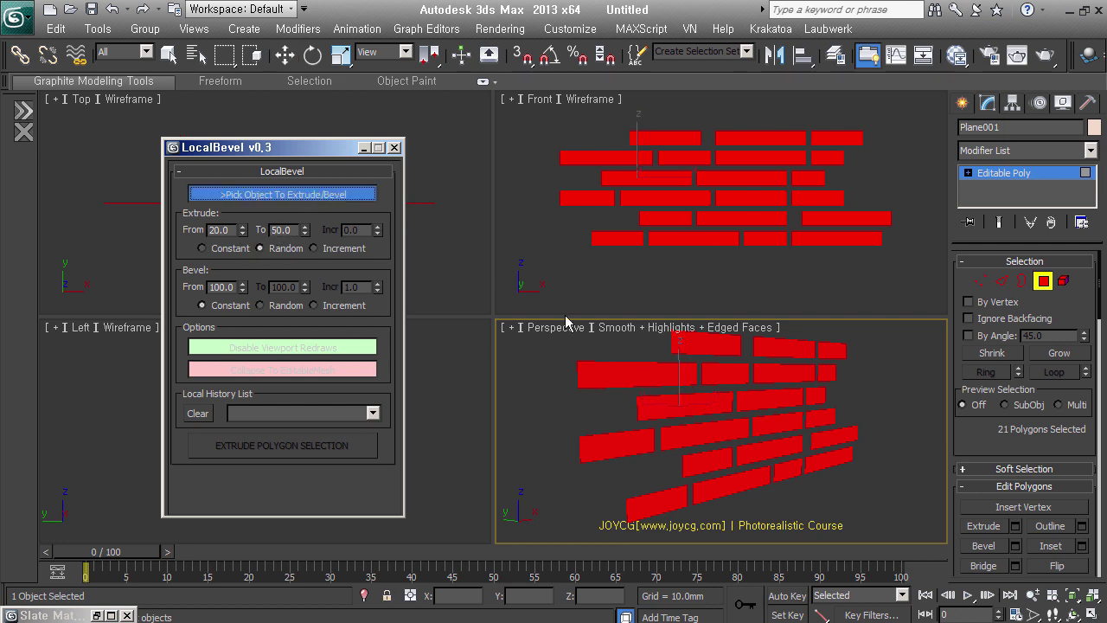
click(656, 384)
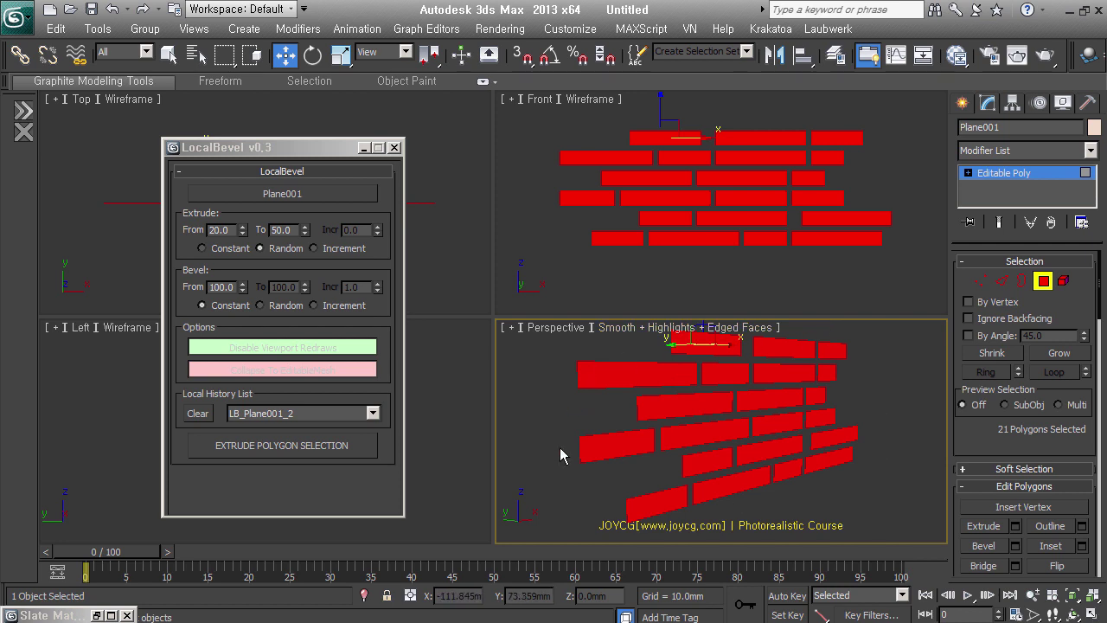
click(288, 453)
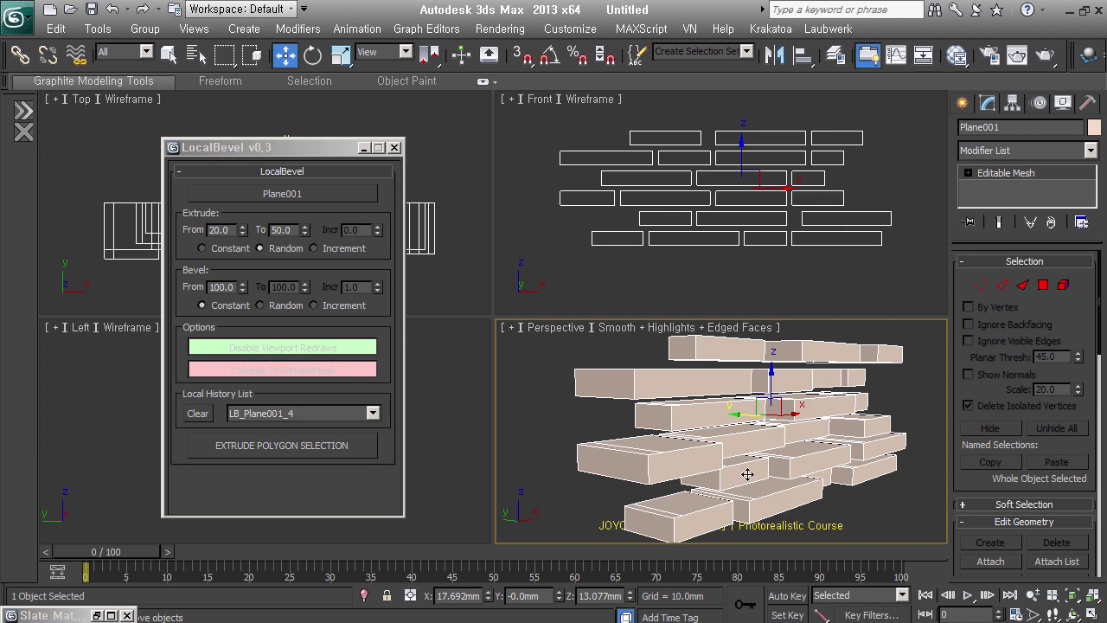
alt+middle_drag(748, 474, 689, 493)
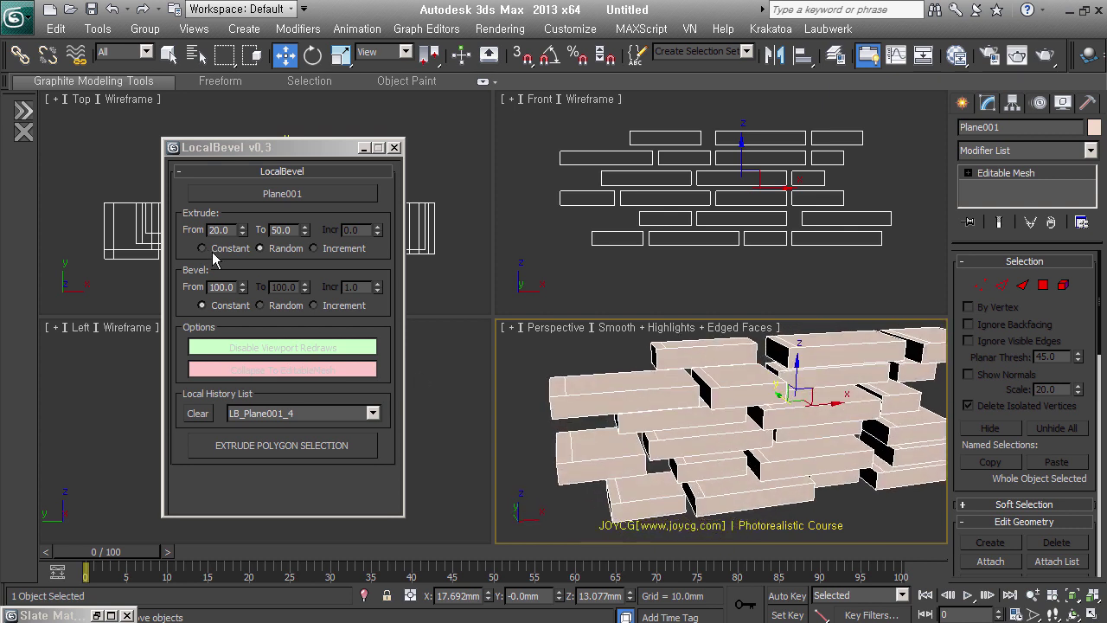
mouse_move(712, 433)
alt+middle_down()
mouse_move(884, 441)
mouse_move(860, 476)
mouse_move(928, 371)
alt+middle_up()
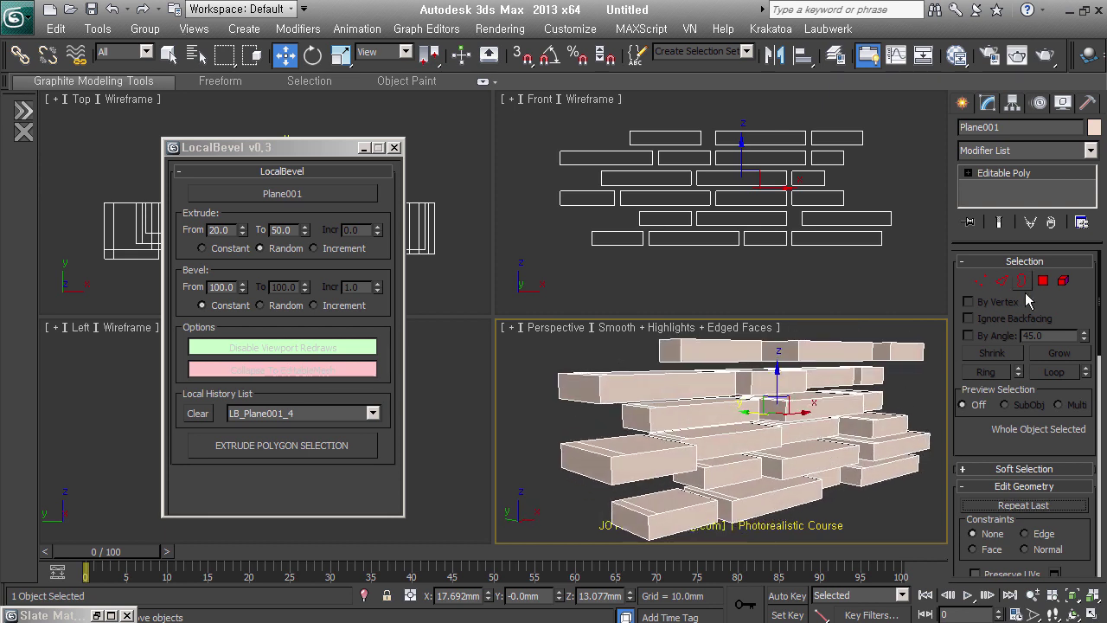
Step: Shift the selected brick faces in Polygon mode, then exit face editing
click(1044, 282)
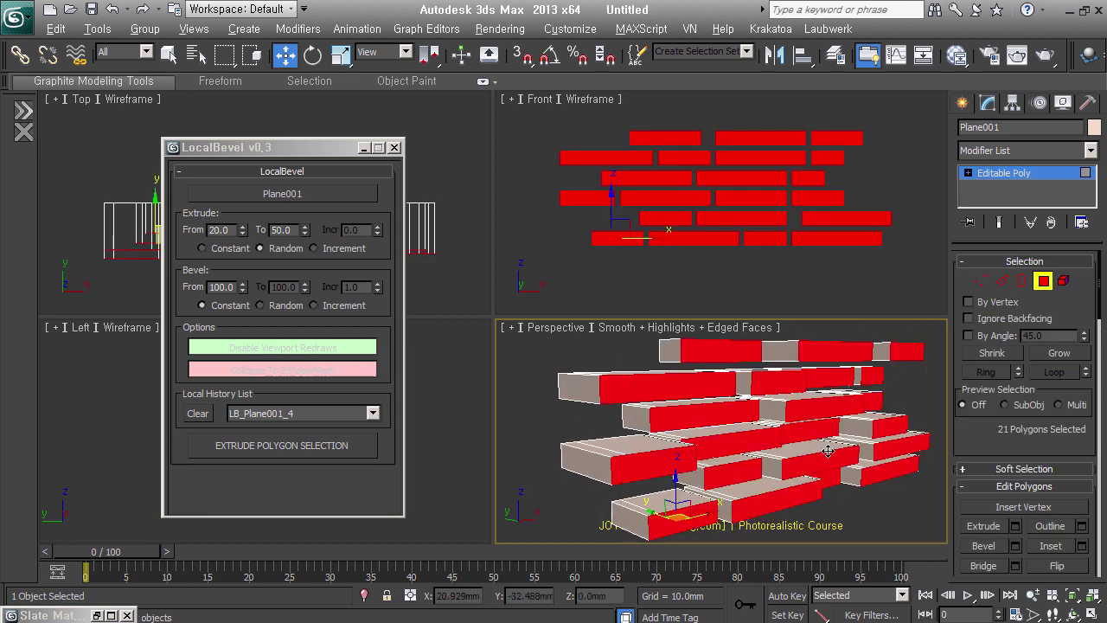
alt+middle_drag(828, 450, 820, 401)
drag(819, 400, 770, 426)
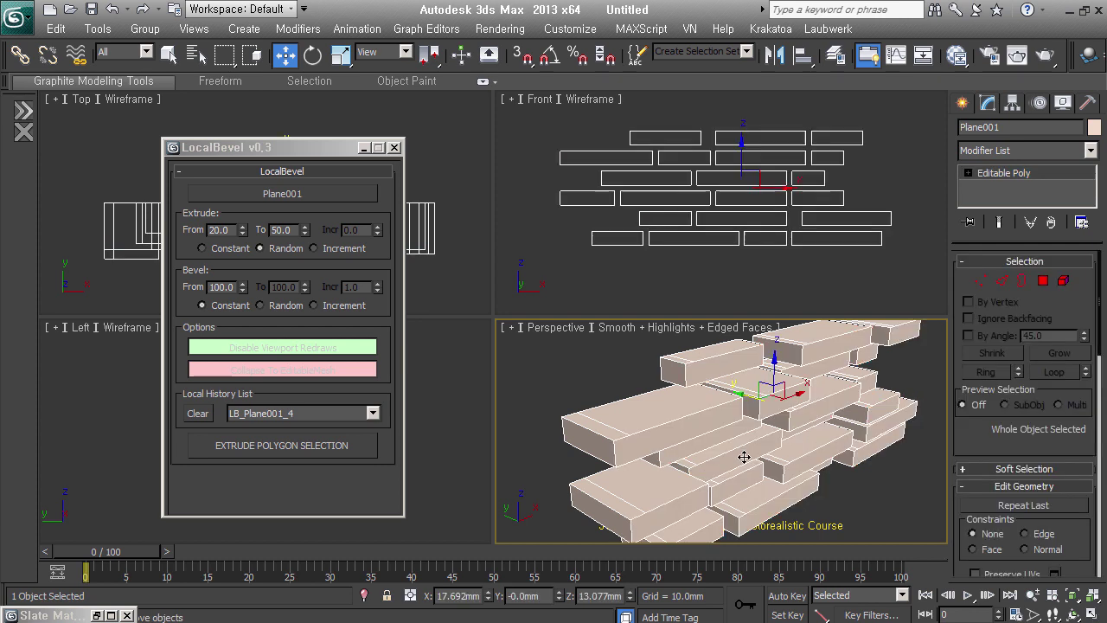
mouse_move(761, 450)
alt+middle_down()
mouse_move(819, 455)
mouse_move(742, 358)
alt+middle_up()
Step: Scale the bricks thinner front-to-back, then scale the whole wall uniformly
right_click(741, 358)
click(765, 392)
drag(798, 429, 689, 426)
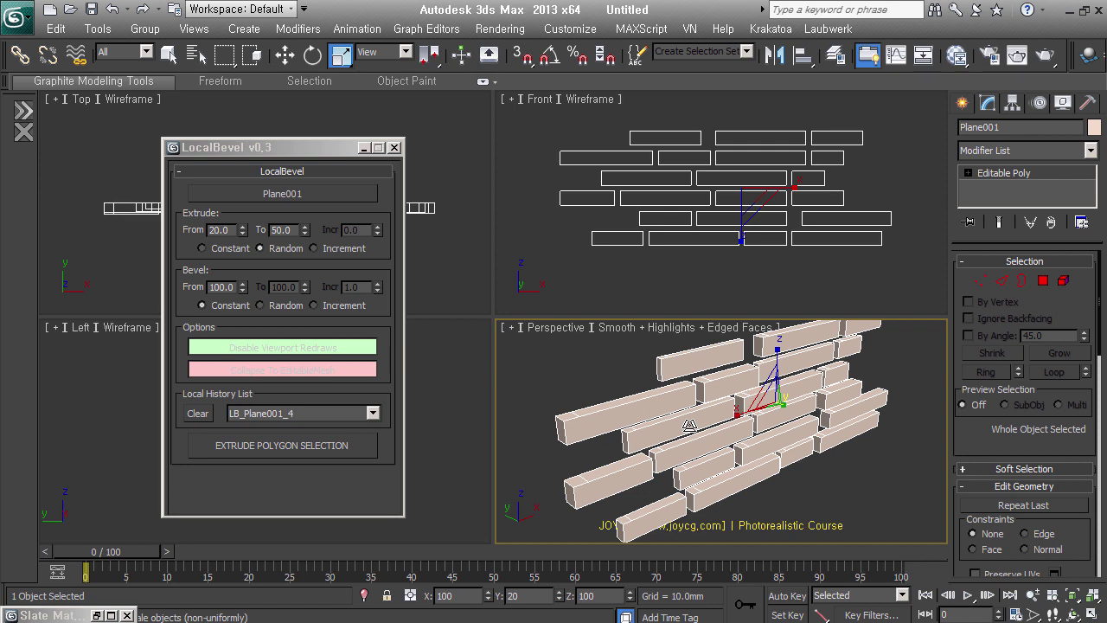
drag(698, 429, 779, 452)
scroll(778, 451, up, 3)
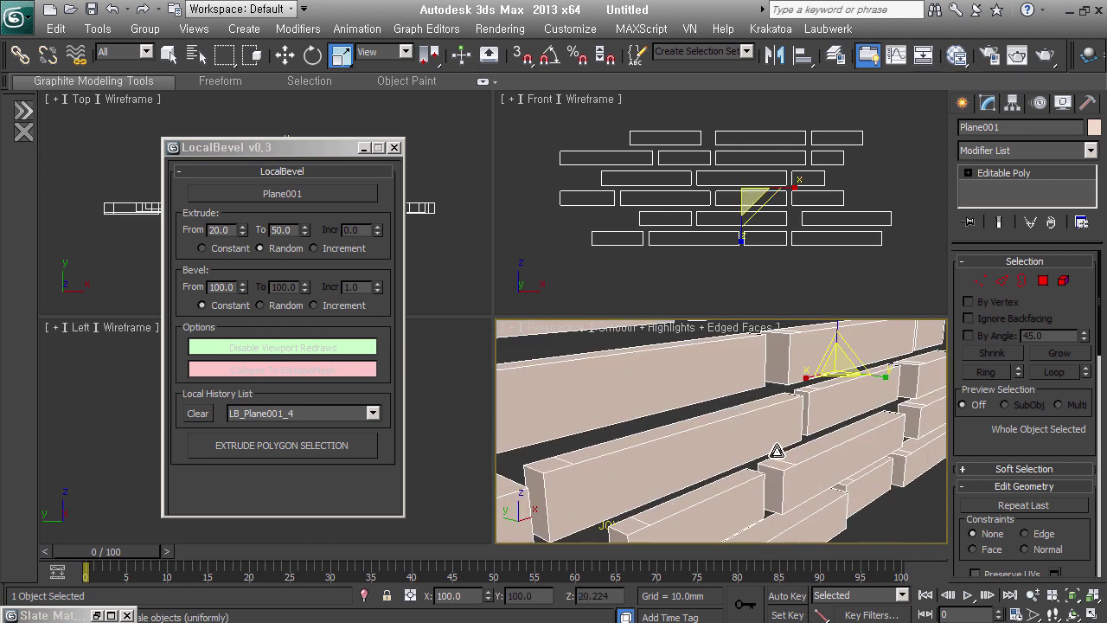
scroll(704, 448, up, 2)
scroll(724, 448, up, 2)
scroll(803, 449, up, 3)
scroll(820, 459, down, 2)
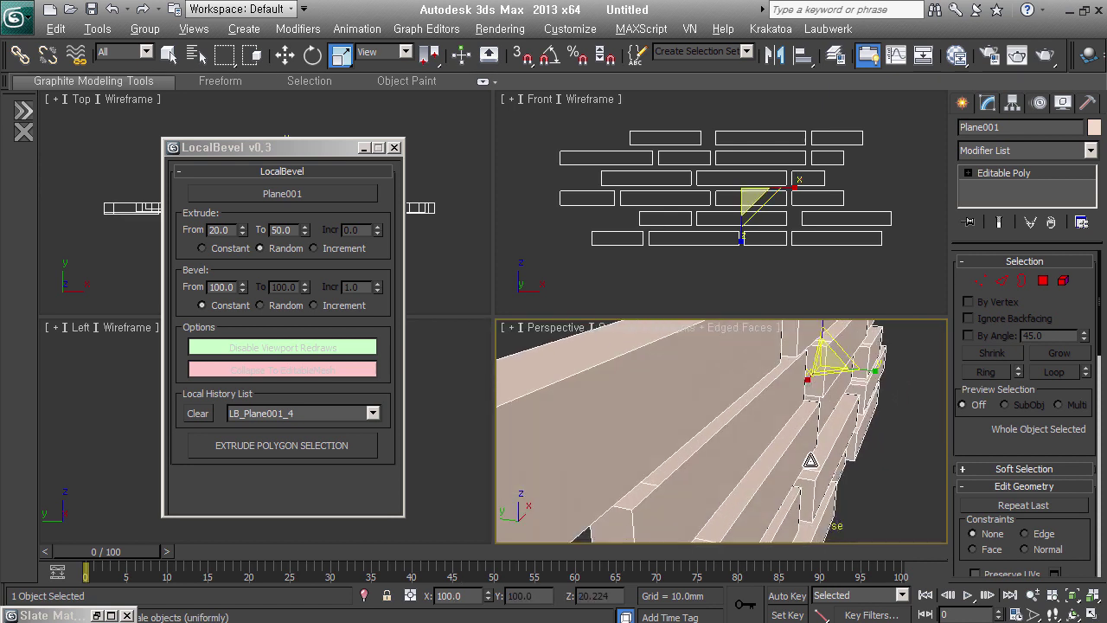
scroll(805, 460, down, 2)
scroll(797, 463, down, 2)
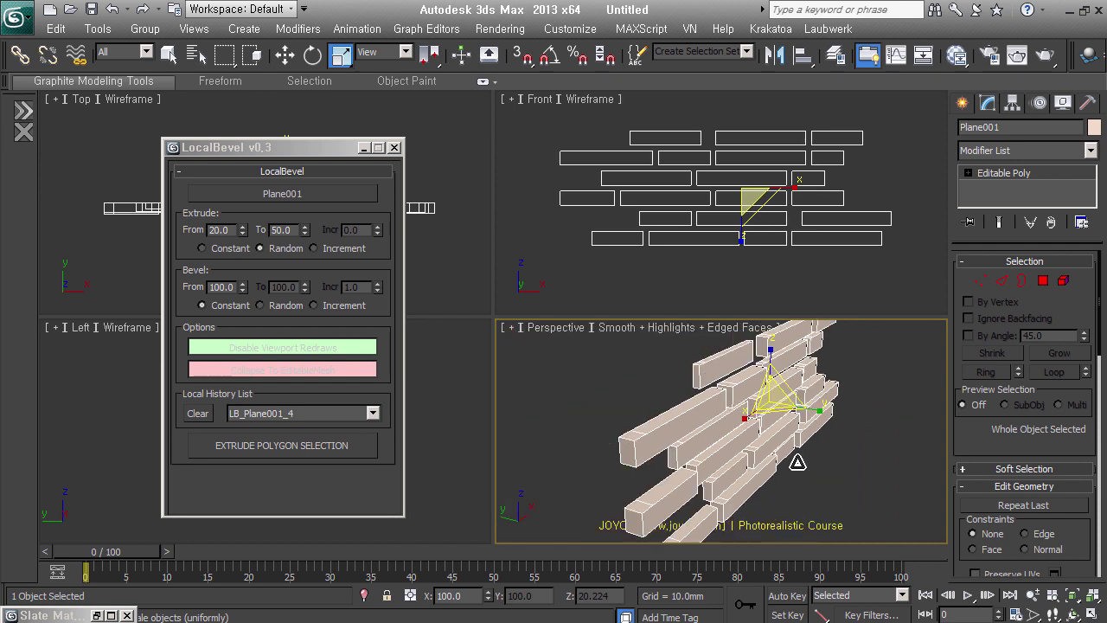
alt+middle_drag(796, 459, 680, 424)
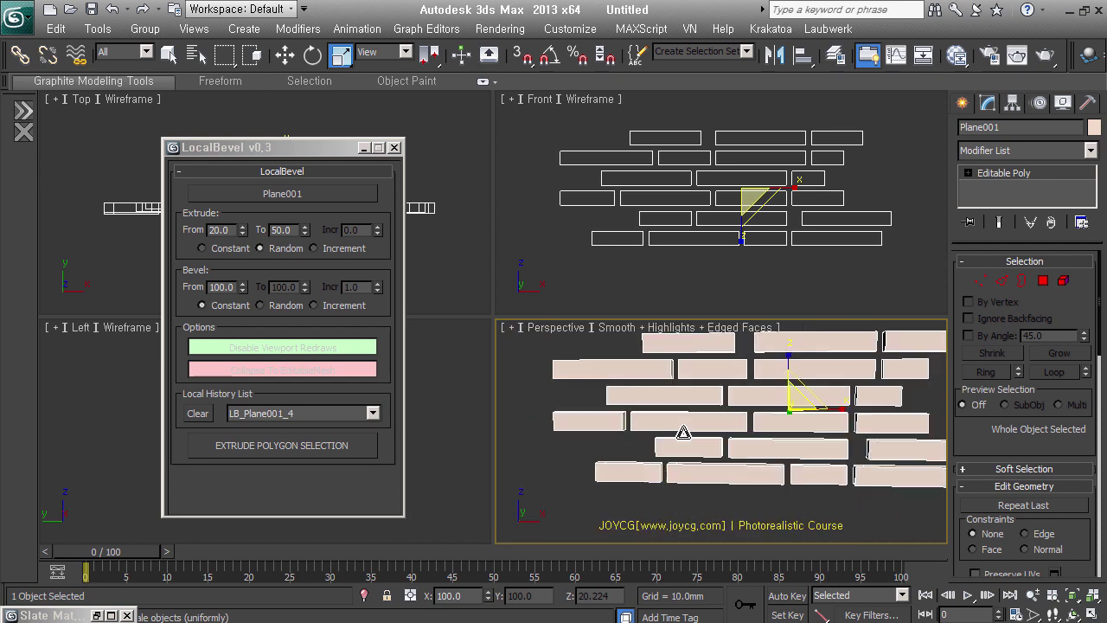
click(404, 156)
Step: Close LocalBevel, delete the Plane001 brick wall, and close the Picasa reference photo
click(402, 153)
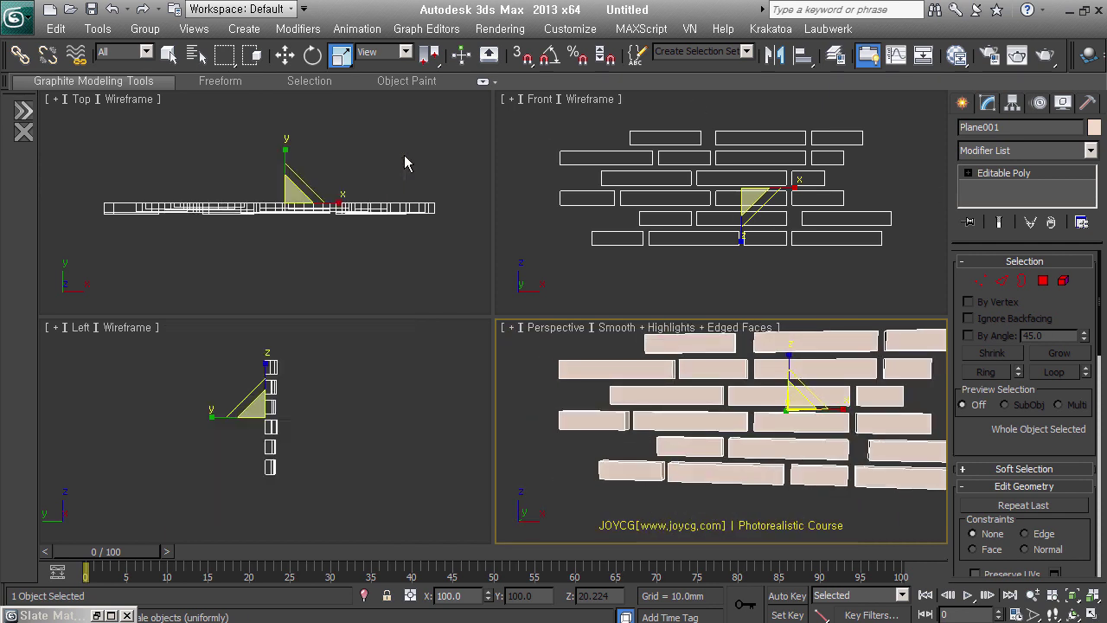
click(406, 381)
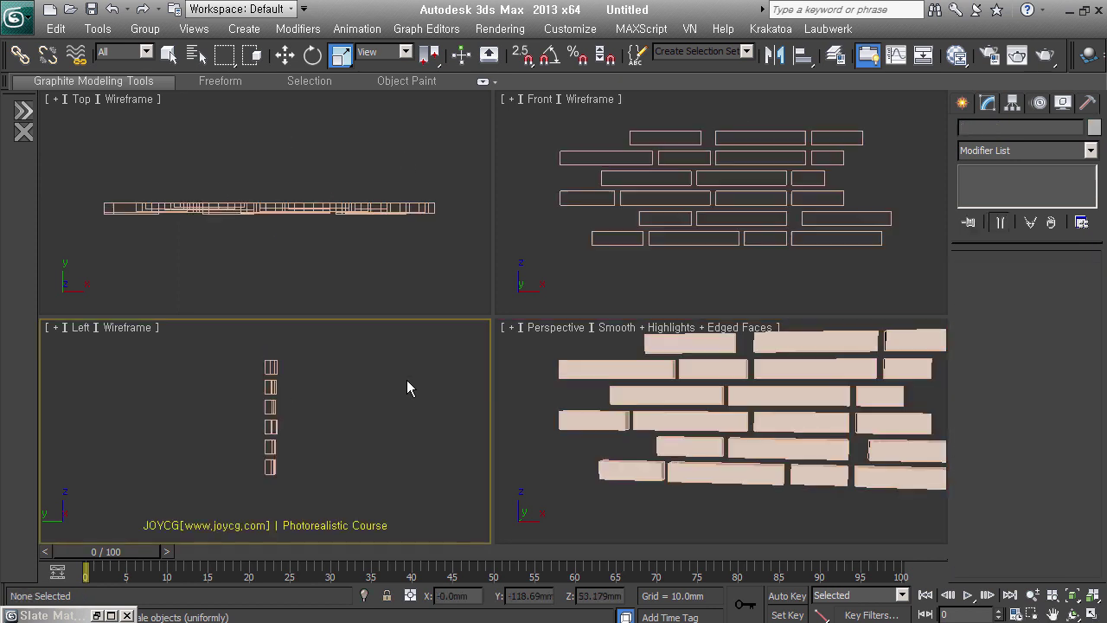
click(672, 403)
mouse_move(835, 432)
middle_down()
mouse_move(802, 459)
mouse_move(775, 433)
middle_up()
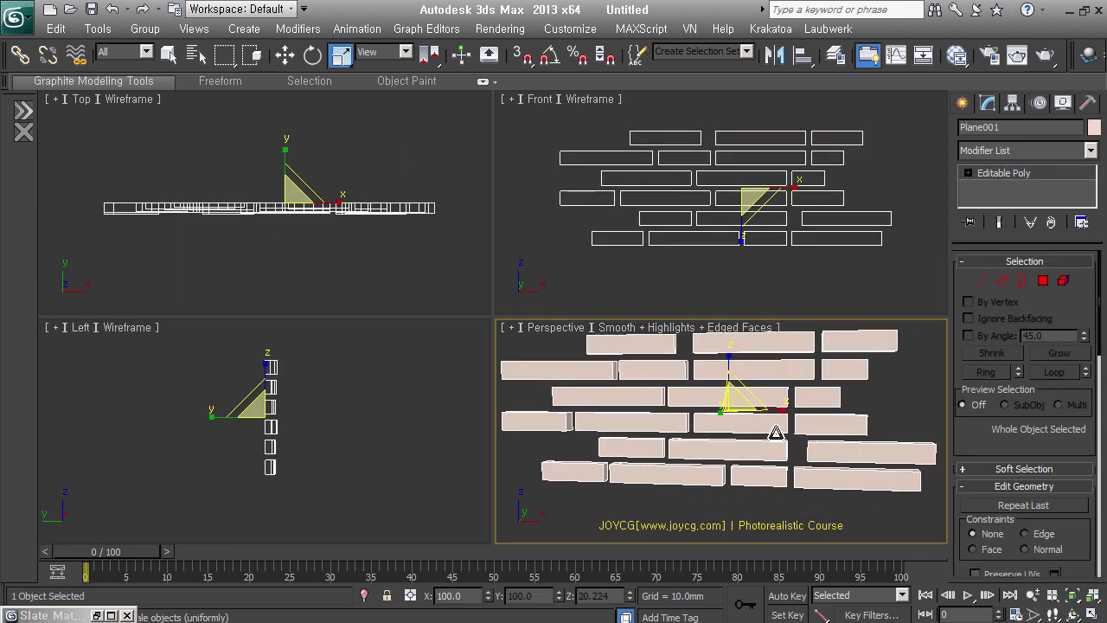
right_click(716, 365)
click(736, 368)
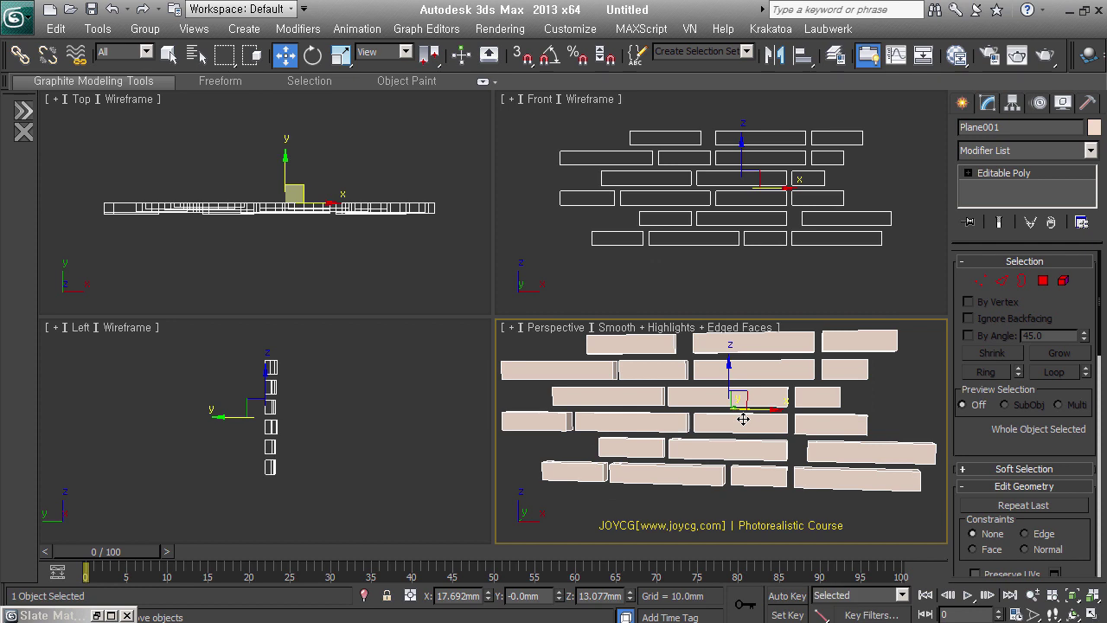
alt+middle_drag(781, 436, 732, 441)
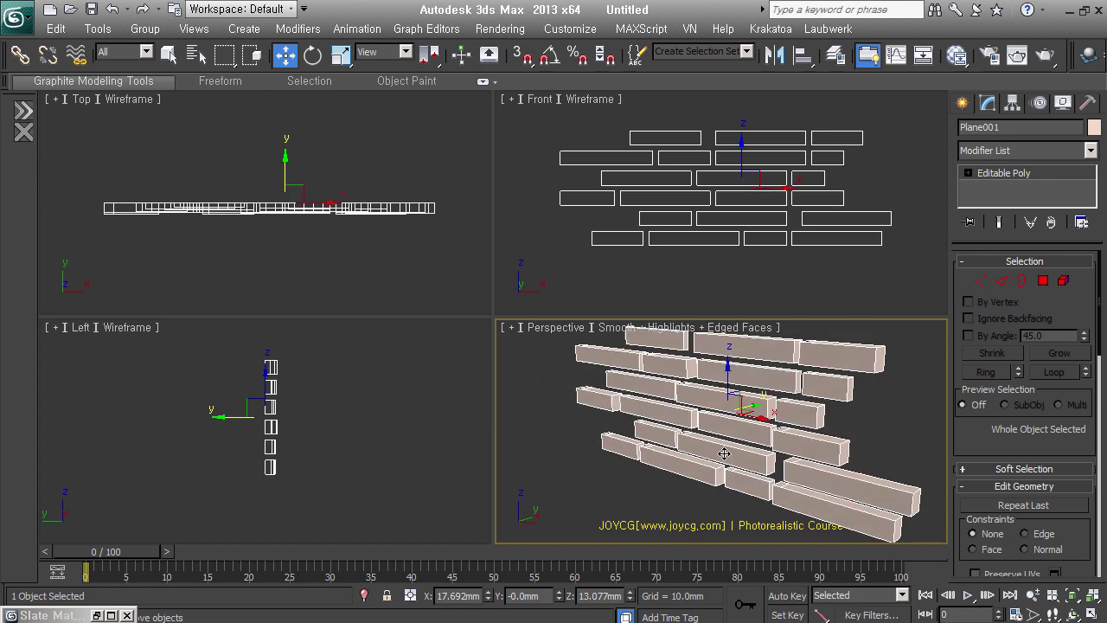
key(Delete)
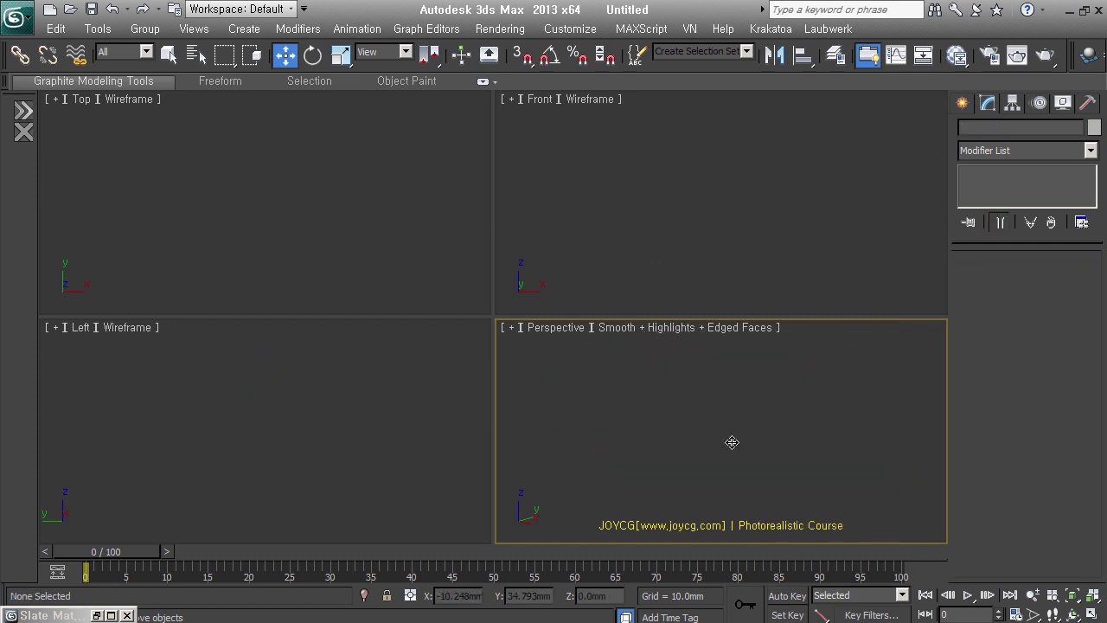
key(shift+z)
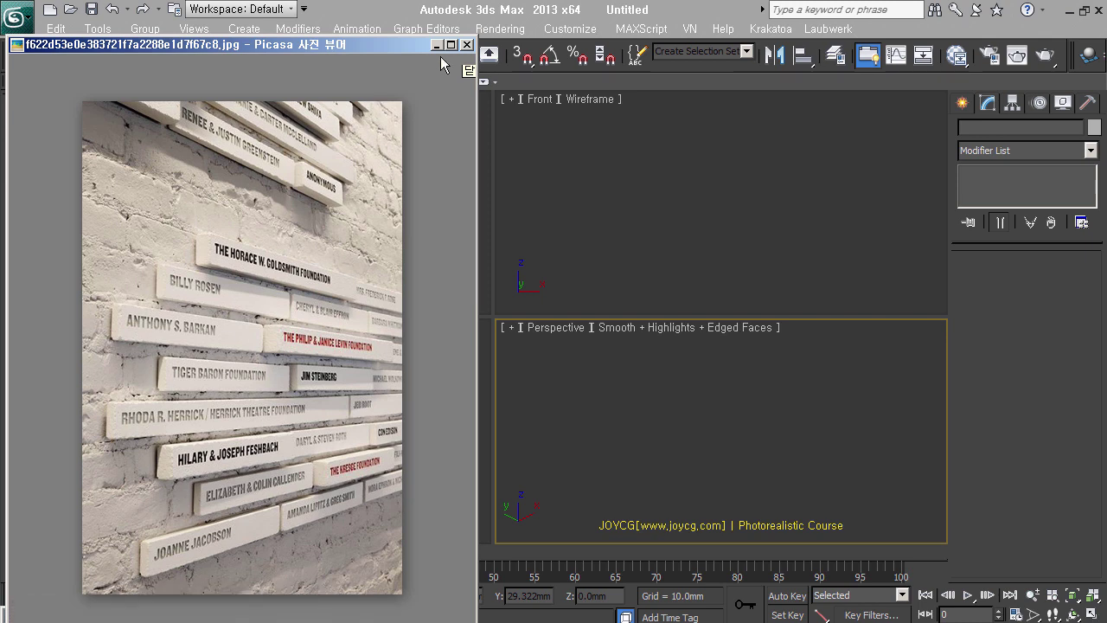
click(466, 44)
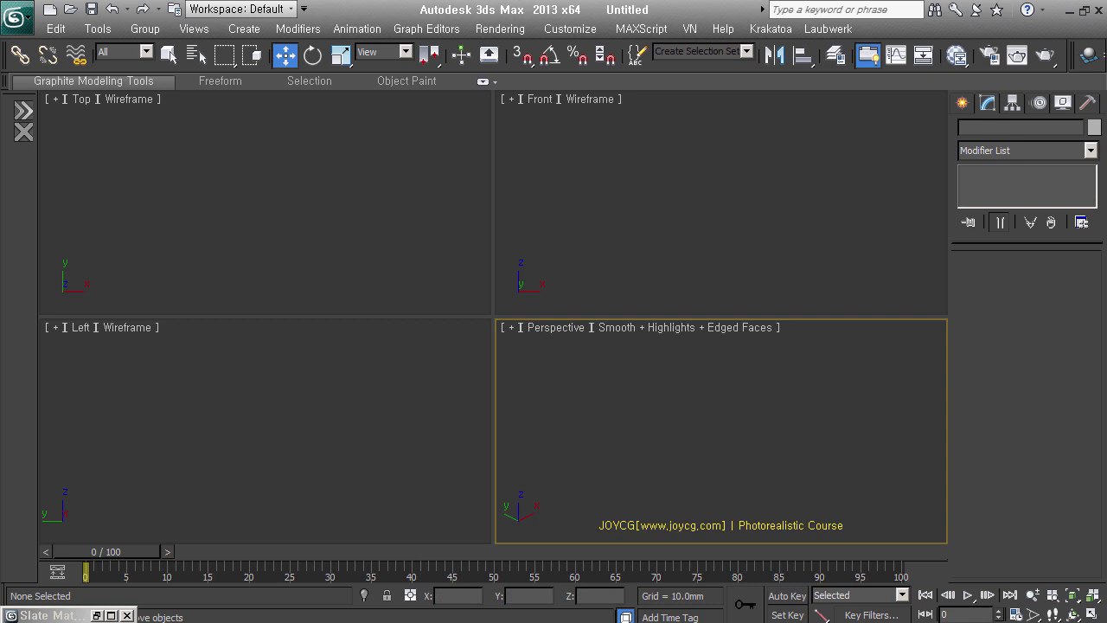
click(304, 261)
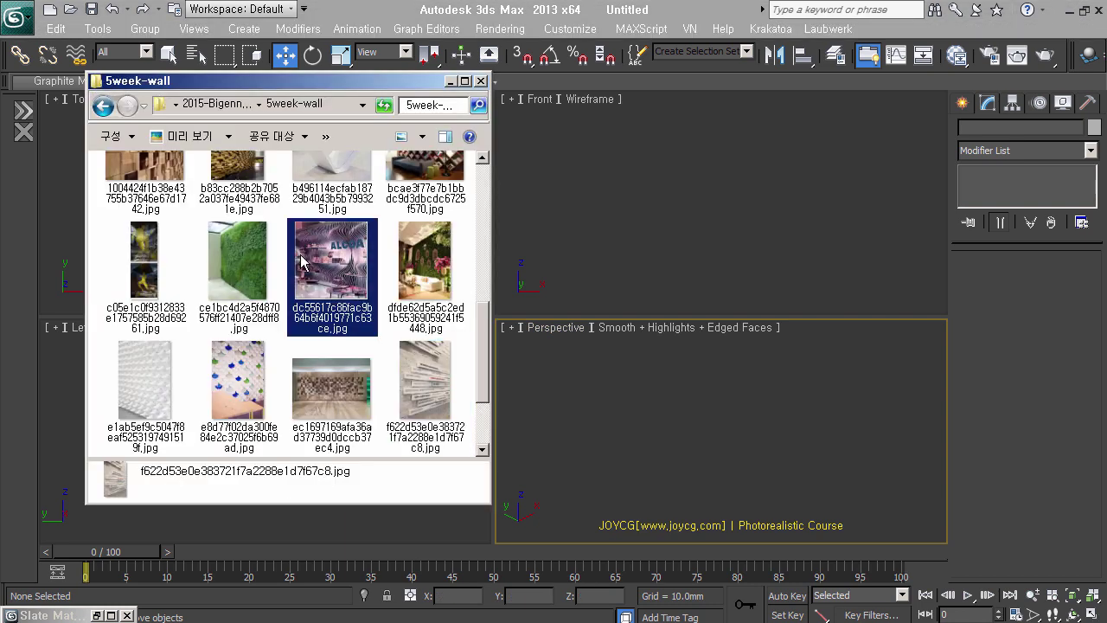
scroll(297, 339, up, 1)
double_click(238, 316)
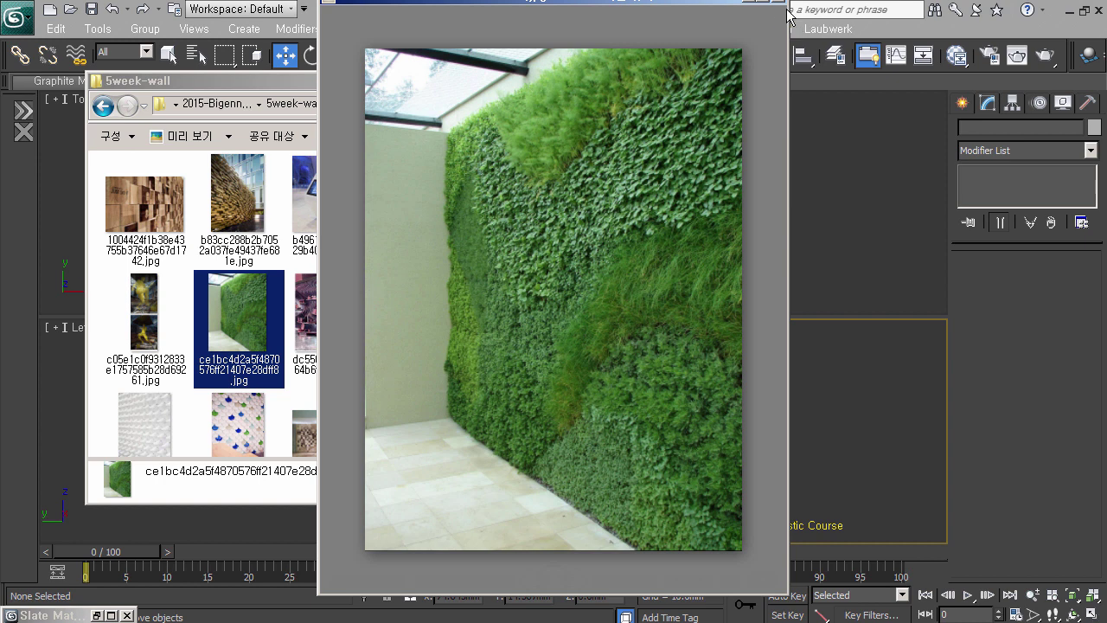
click(788, 15)
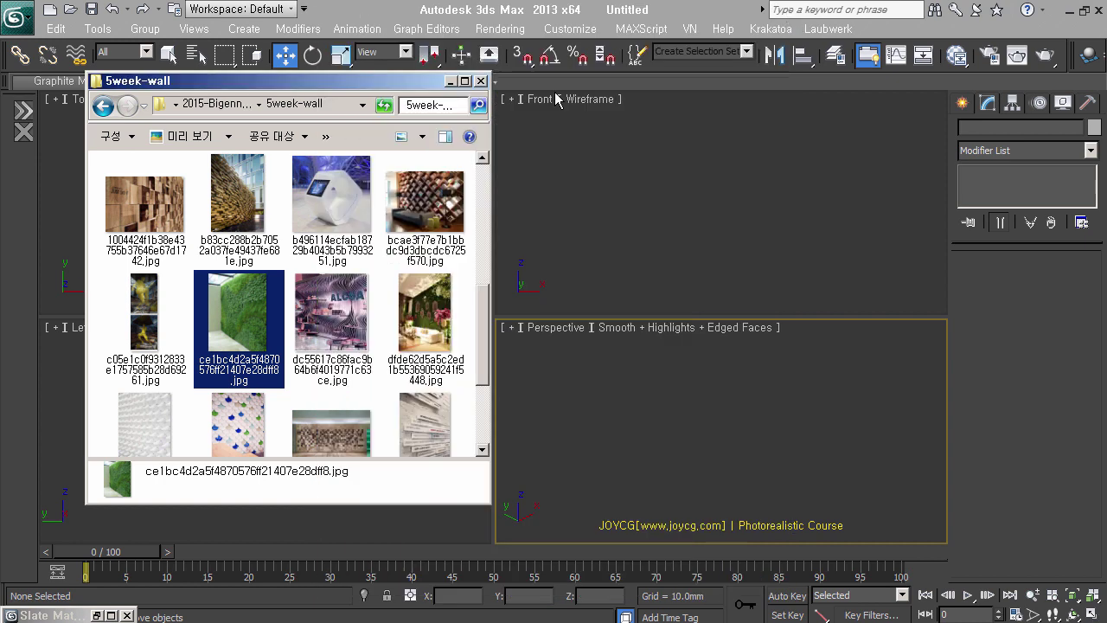
Step: View the stacked wooden slat wall photo, then close Picasa and the 5week-wall folder
double_click(243, 213)
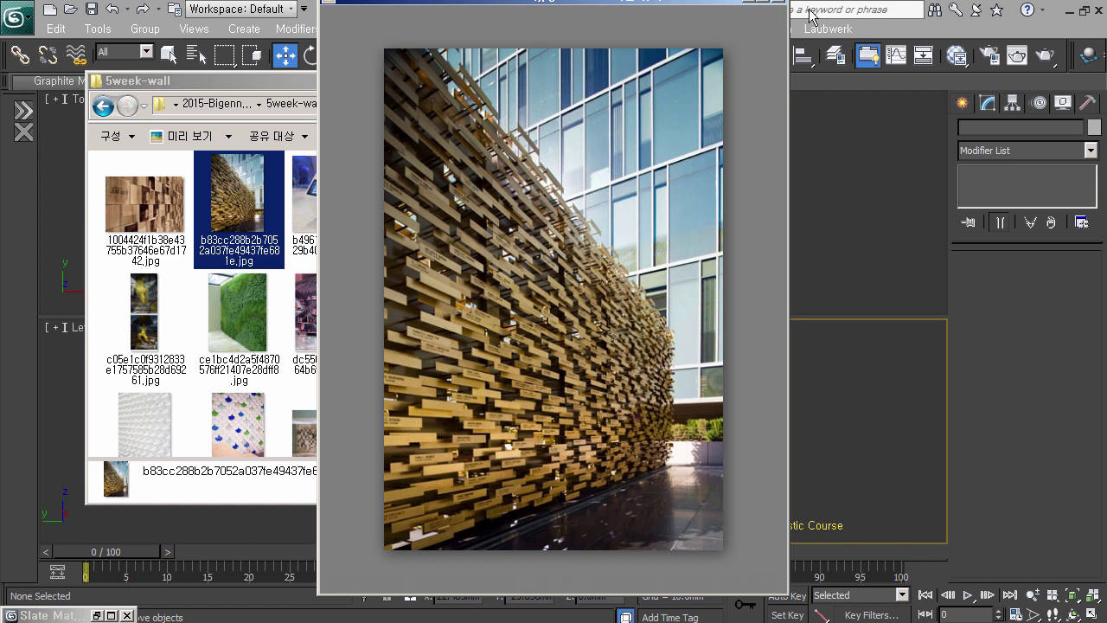
click(777, 3)
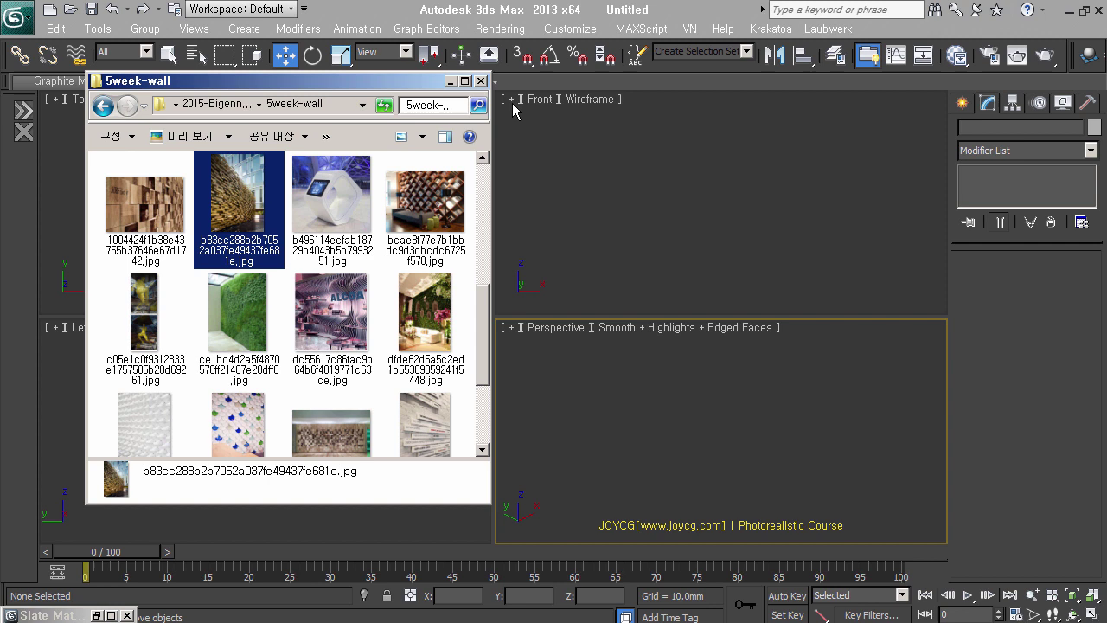
click(462, 82)
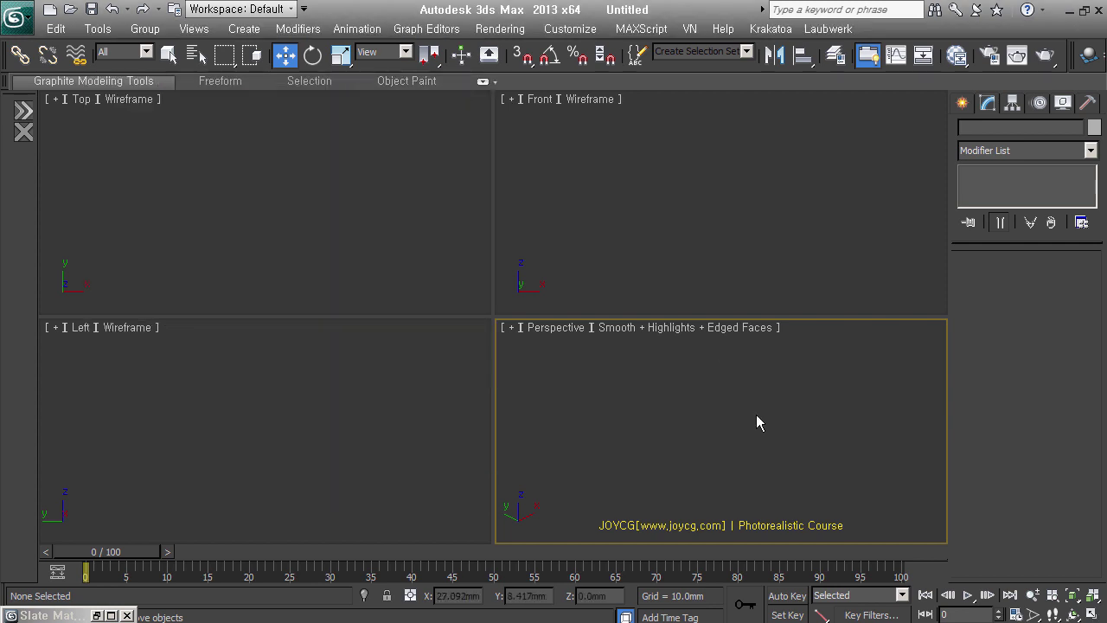
Step: Draw a circle spline in the Front view with a 1500 mm radius
click(962, 104)
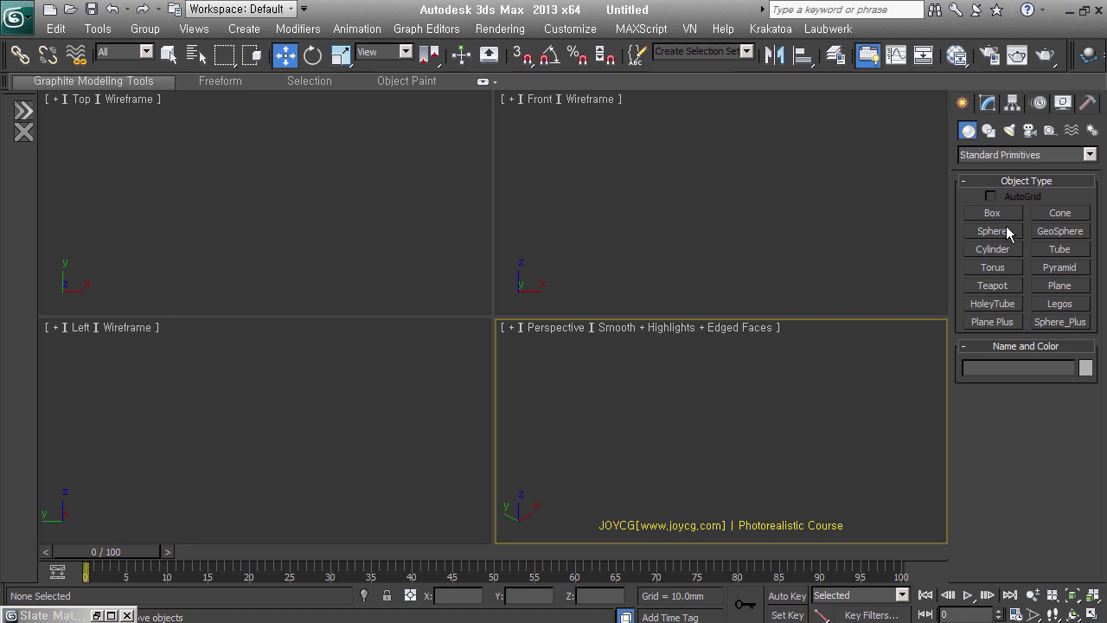
click(1002, 164)
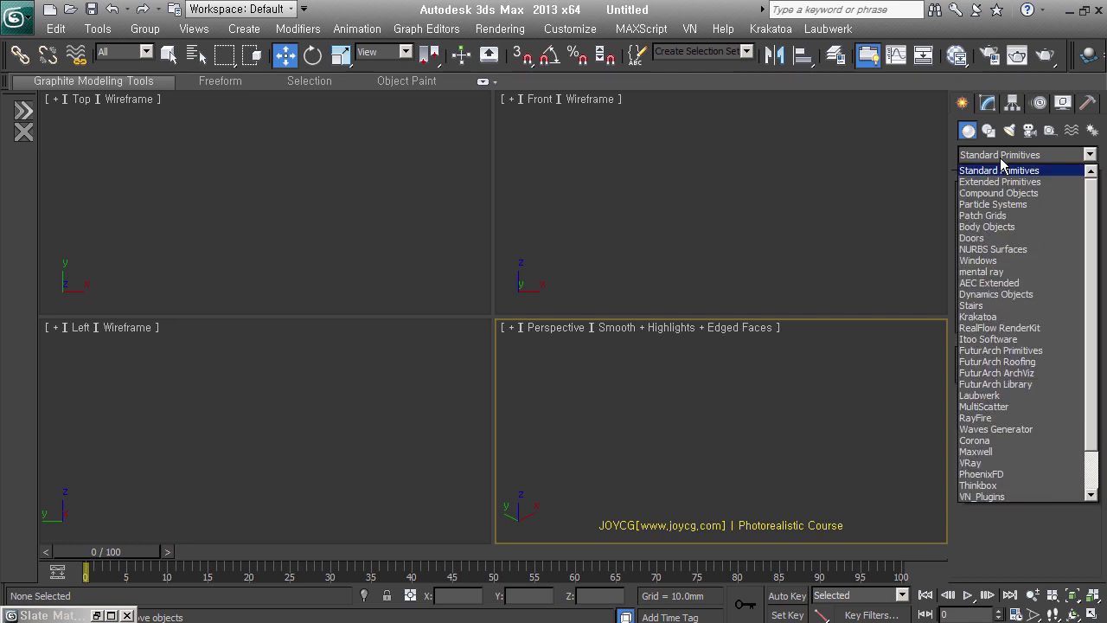
click(999, 137)
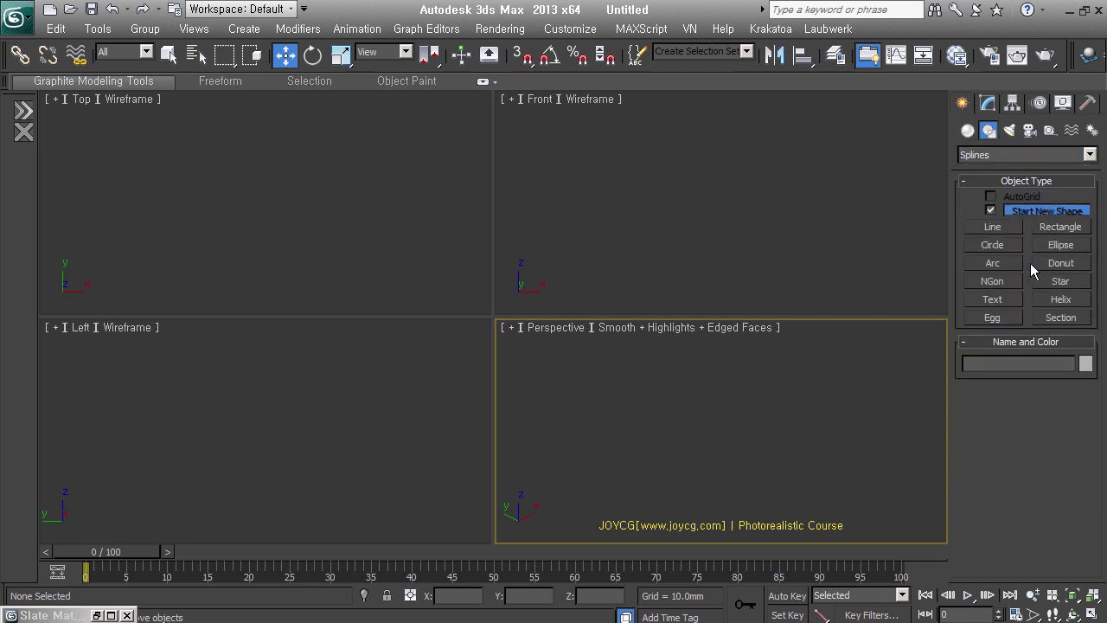
click(992, 245)
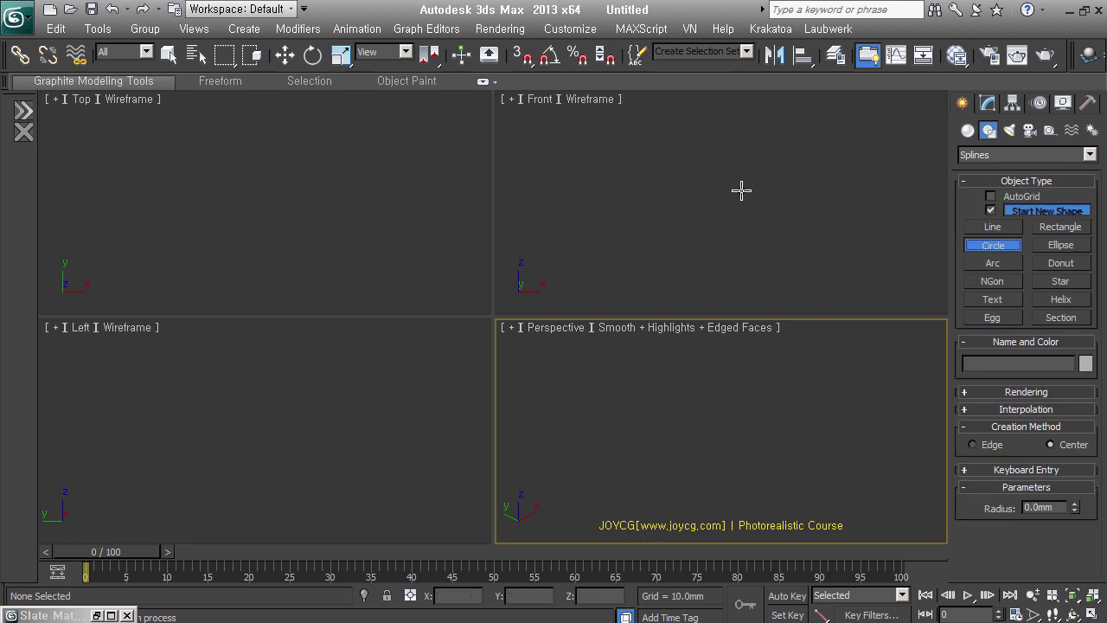
drag(741, 191, 789, 534)
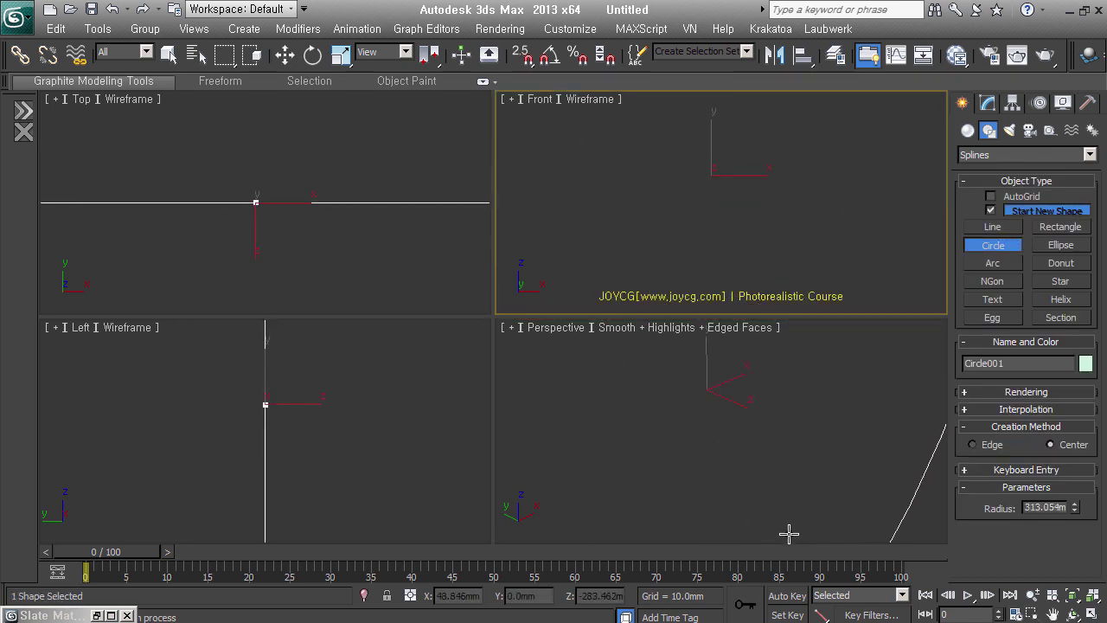
double_click(1057, 509)
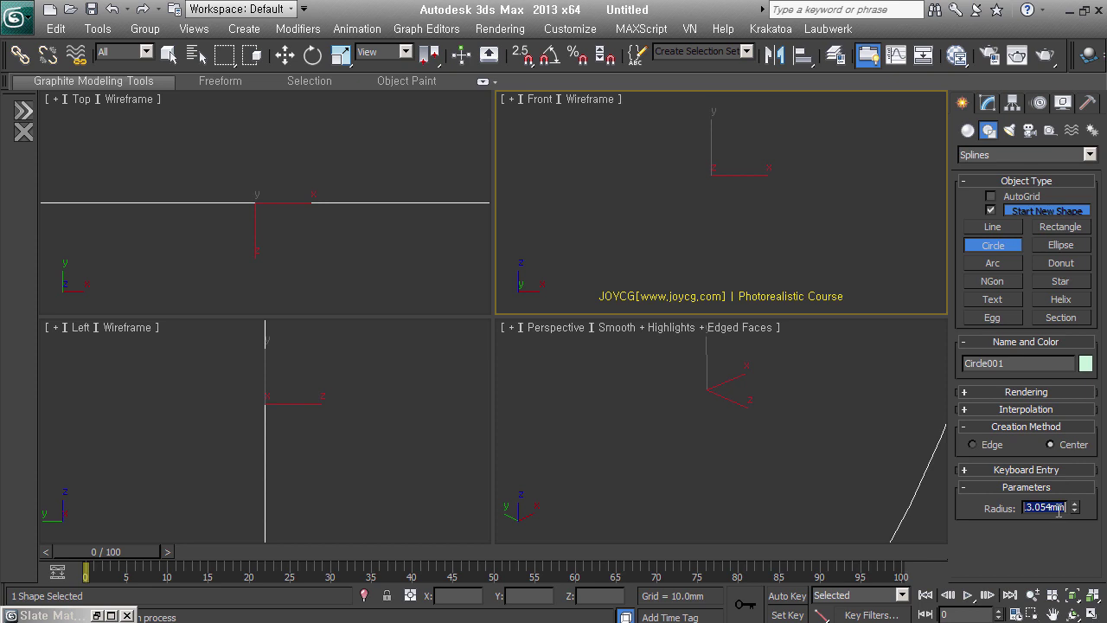
text(15000)
key(Return)
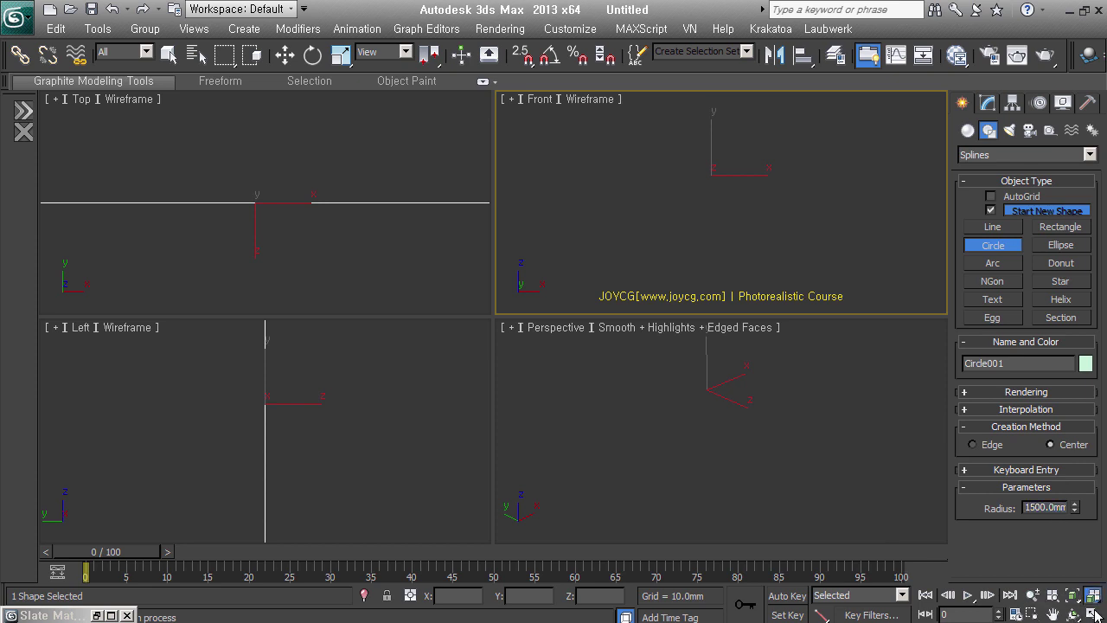
Step: Frame the circle in the views, switch to Move, and start a Box primitive
middle_drag(806, 238, 794, 227)
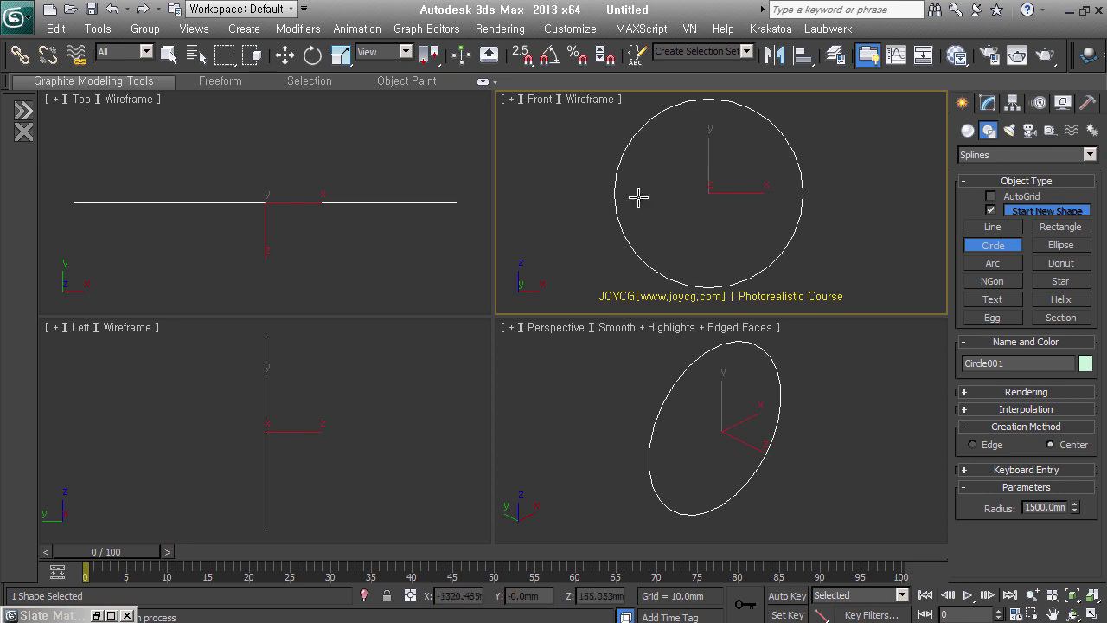
key(w)
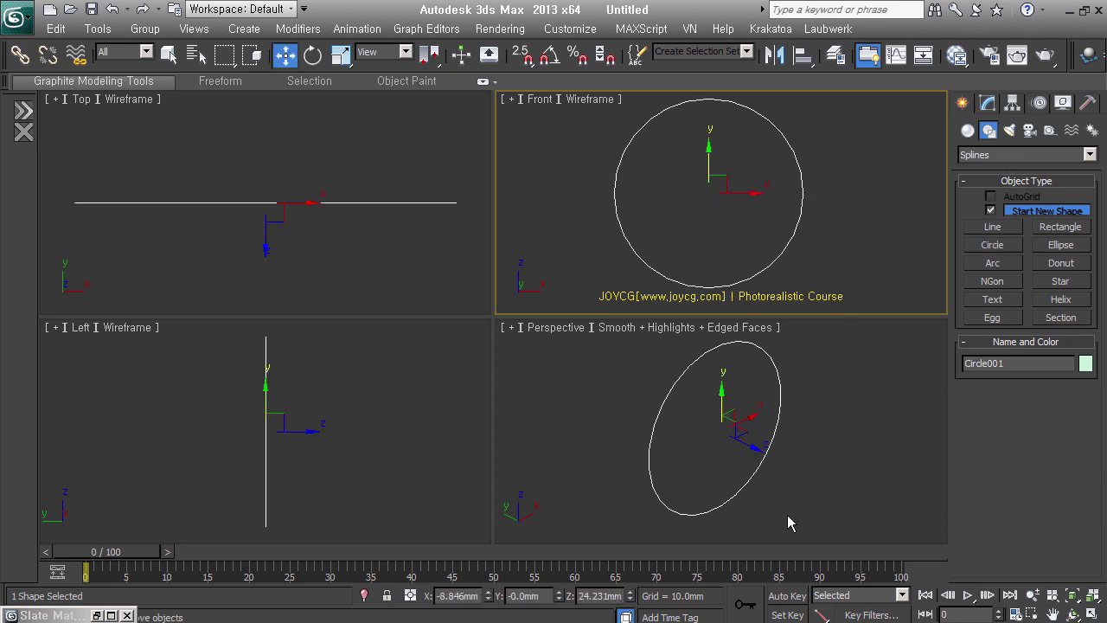
alt+middle_drag(788, 516, 796, 462)
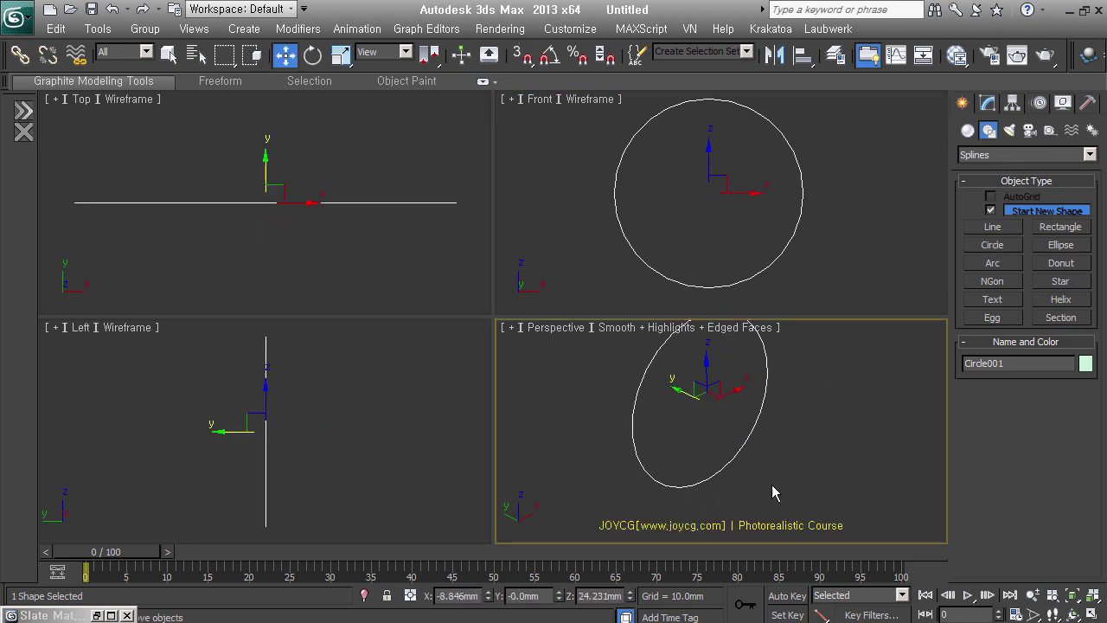
click(968, 130)
click(993, 212)
Step: Draw Box001 below the circle at 100 × 100 mm, then select Circle001
drag(742, 510, 732, 505)
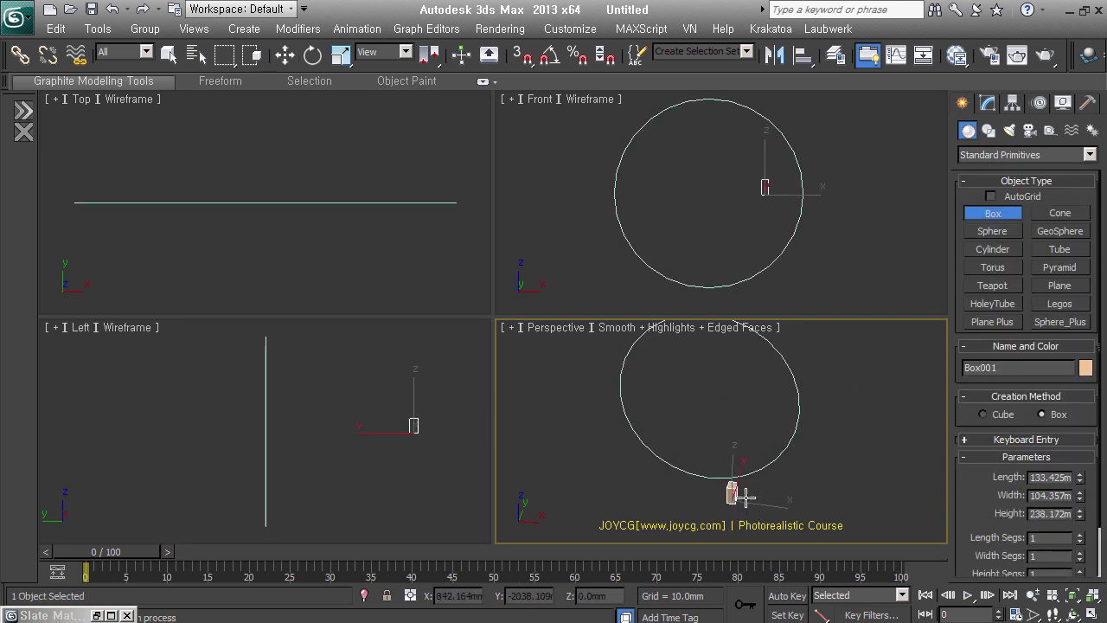
click(736, 487)
double_click(1057, 478)
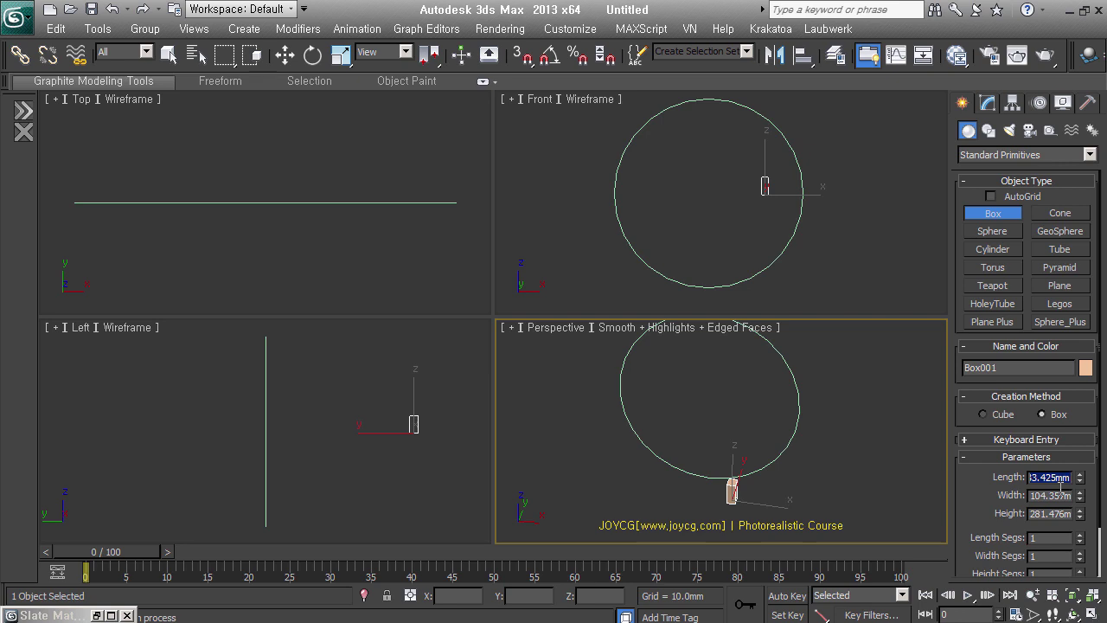
text(10.0mm)
key(Tab)
key(shift+Tab)
text(100)
key(Tab)
text(100)
key(Tab)
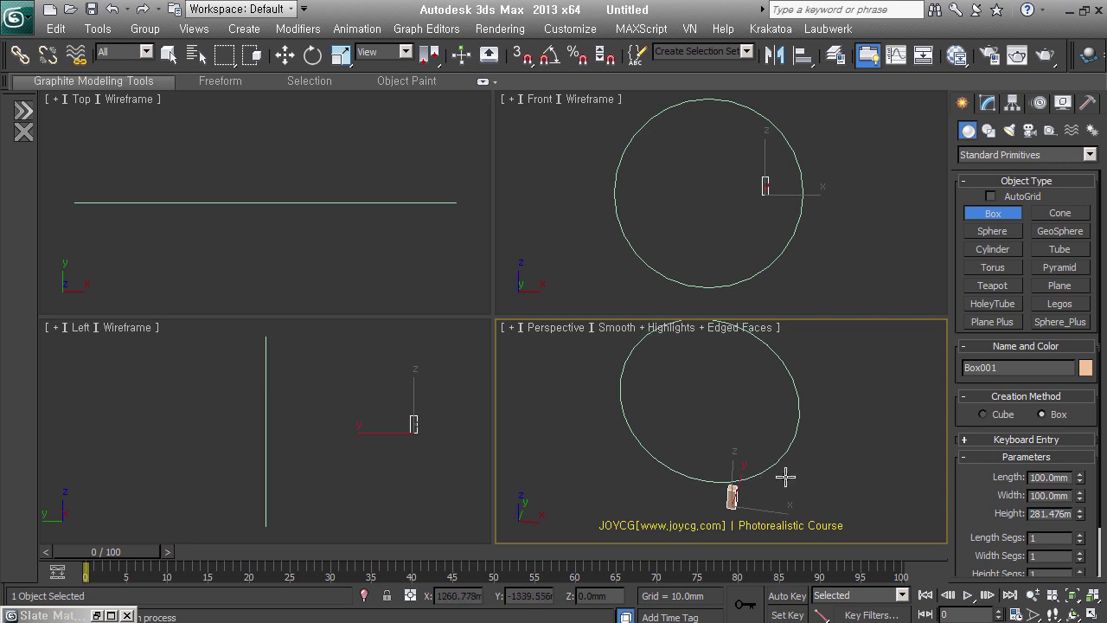
key(w)
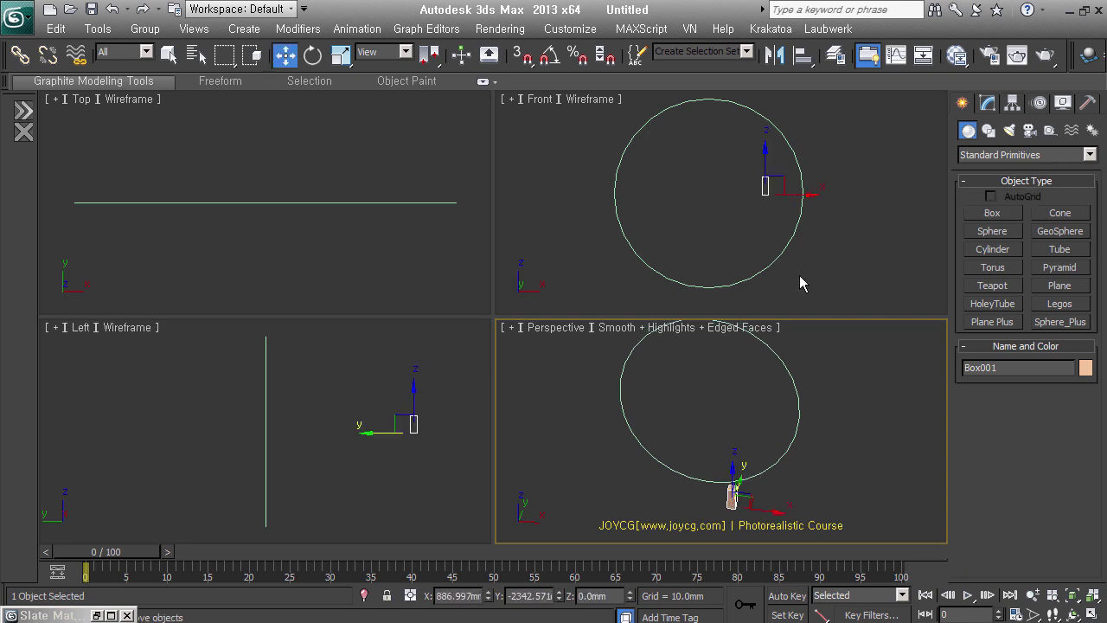
drag(837, 277, 722, 247)
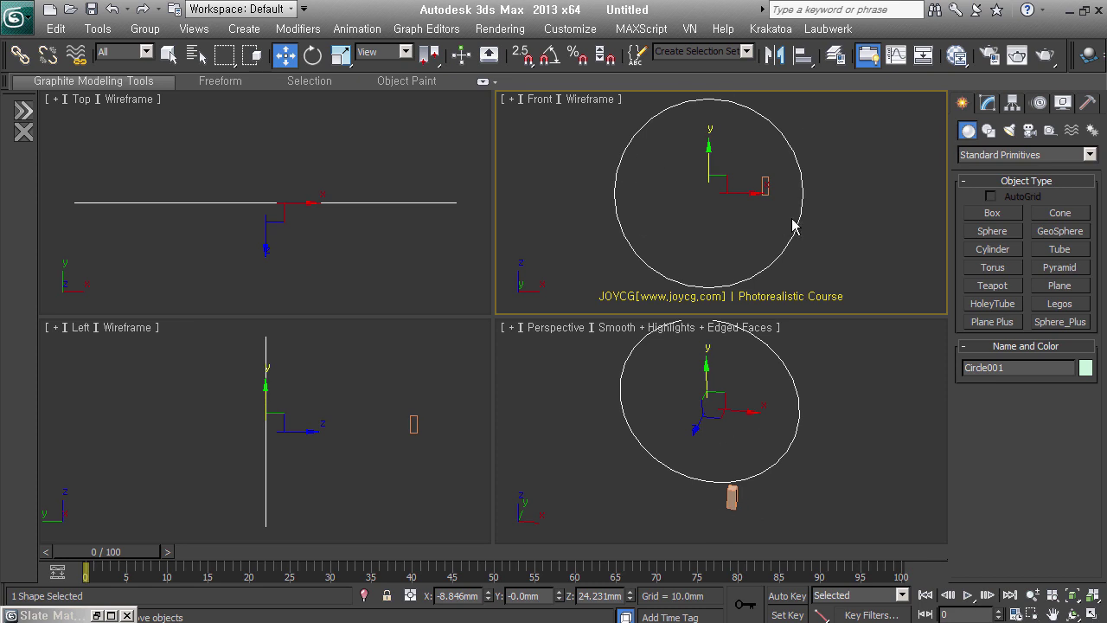
Step: Choose the Itoo Software creation category and start a Forest Pro object
click(990, 157)
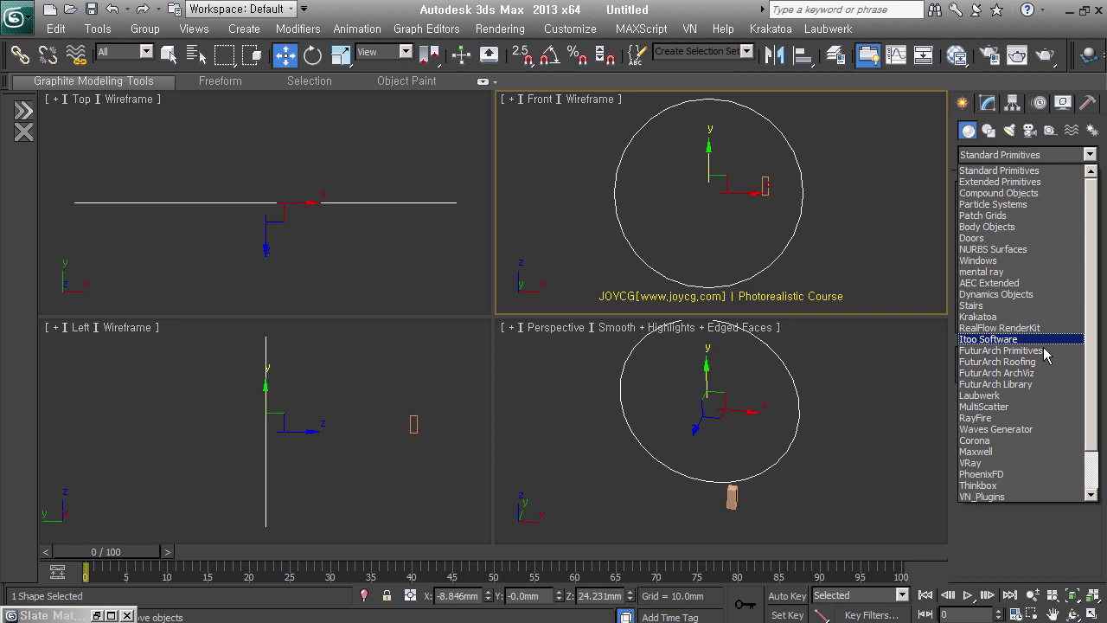
click(1042, 342)
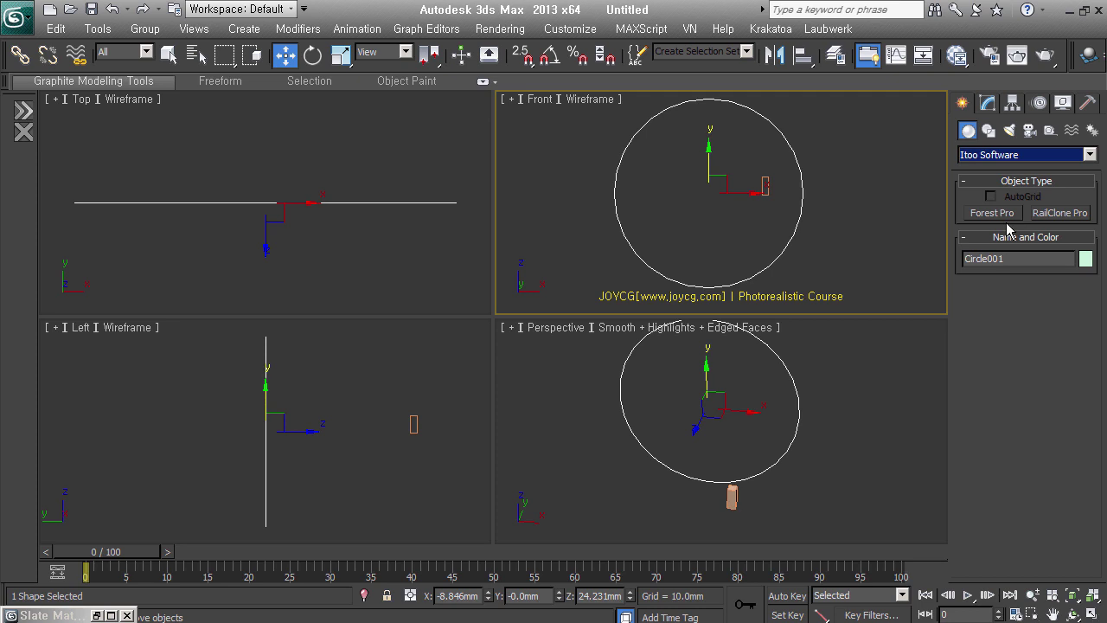
click(995, 213)
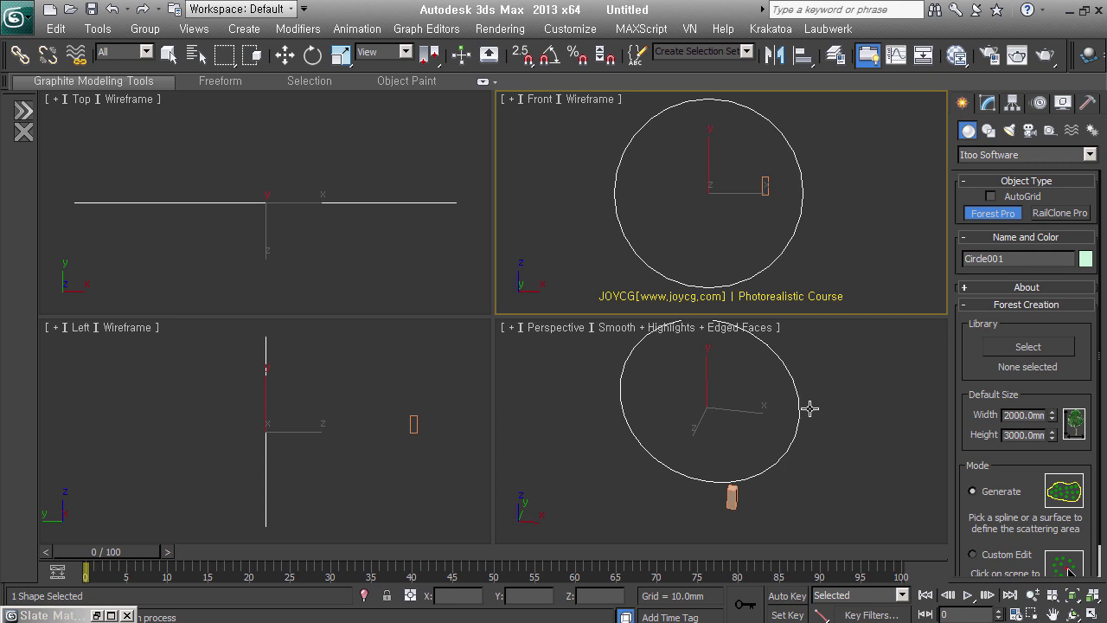
Step: Create the Forest001 scatter object from the circle spline and switch to the Modify panel
click(808, 408)
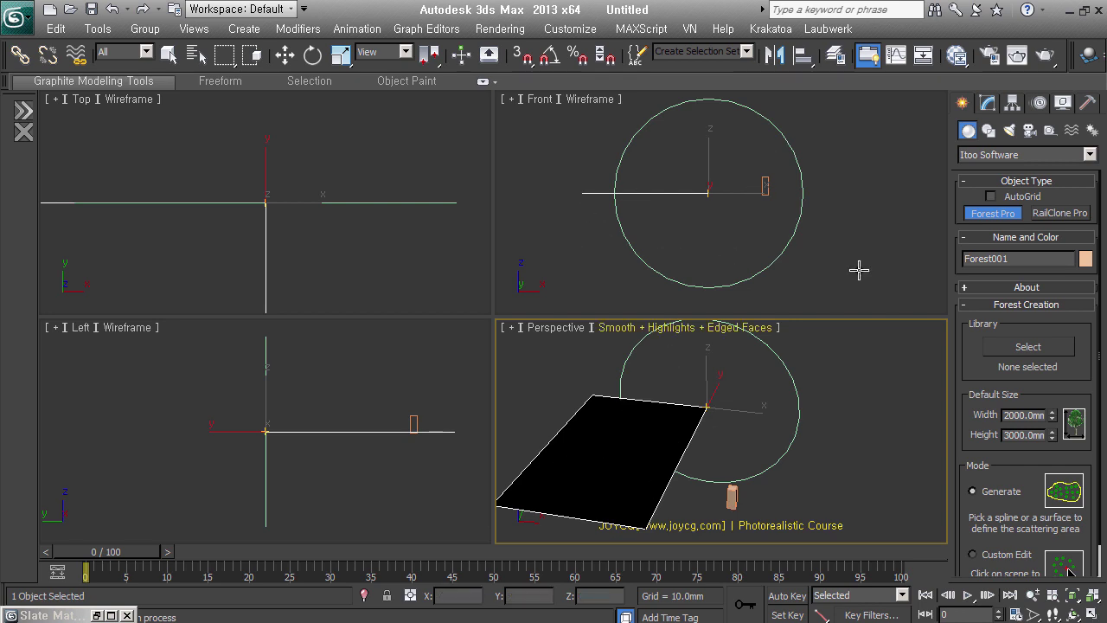
click(998, 110)
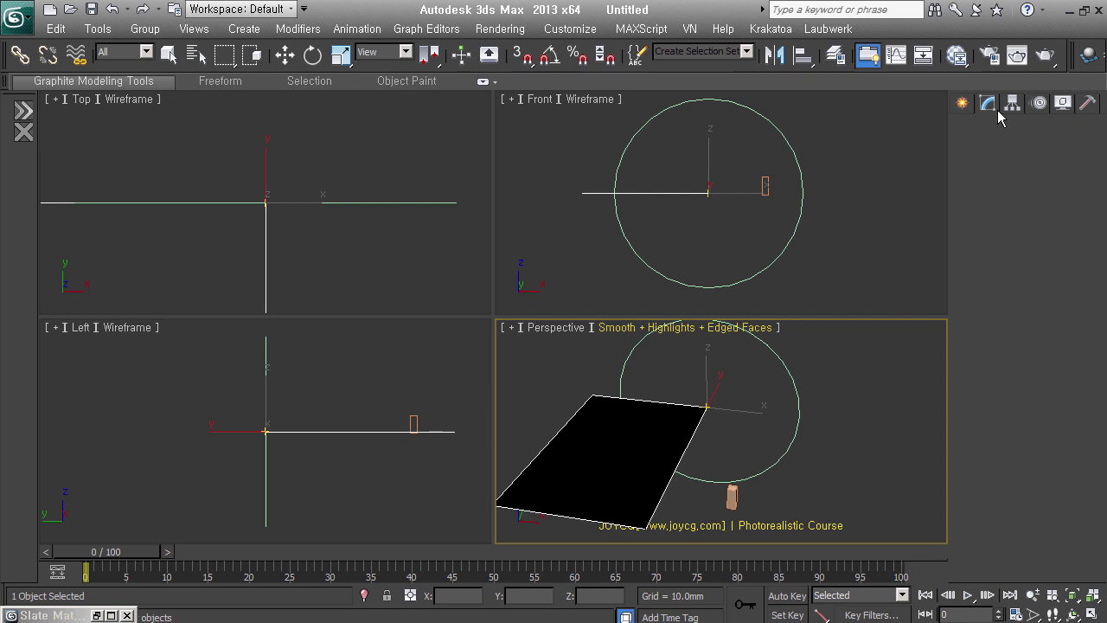
Step: Set Forest001's geometry to Custom Object and pick Box001 as the scattered item
click(733, 505)
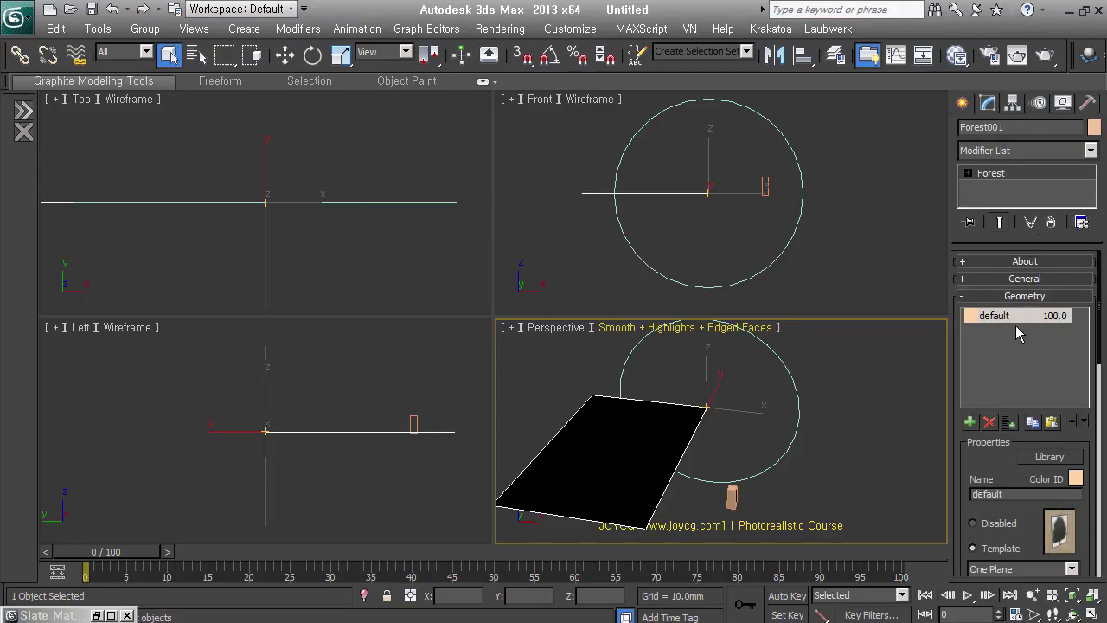
drag(1001, 479, 1027, 271)
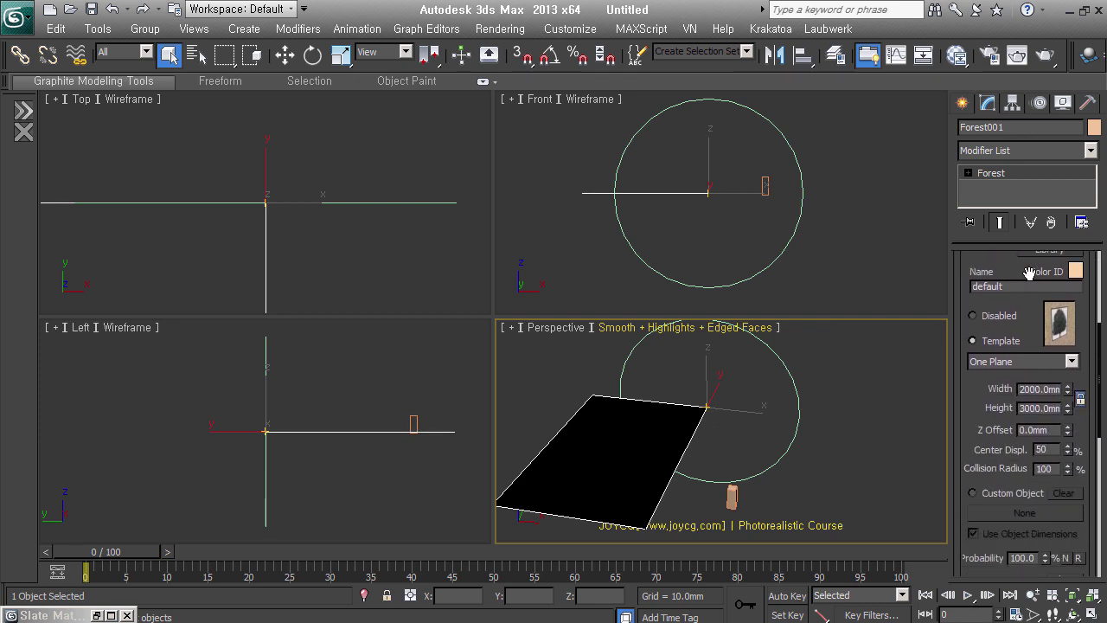
click(1019, 500)
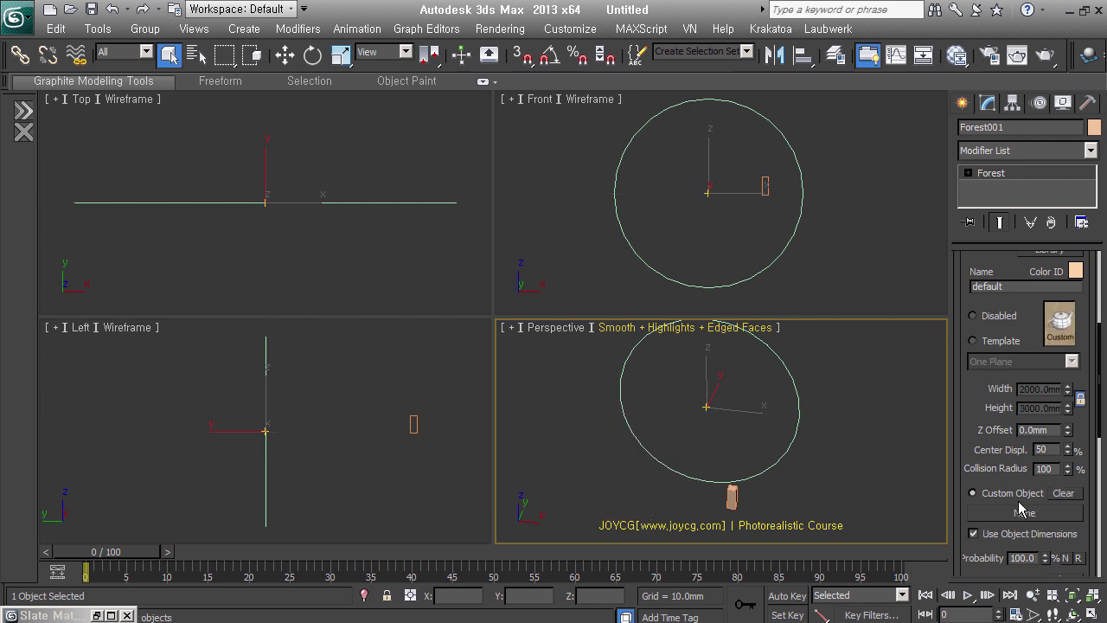
click(1031, 517)
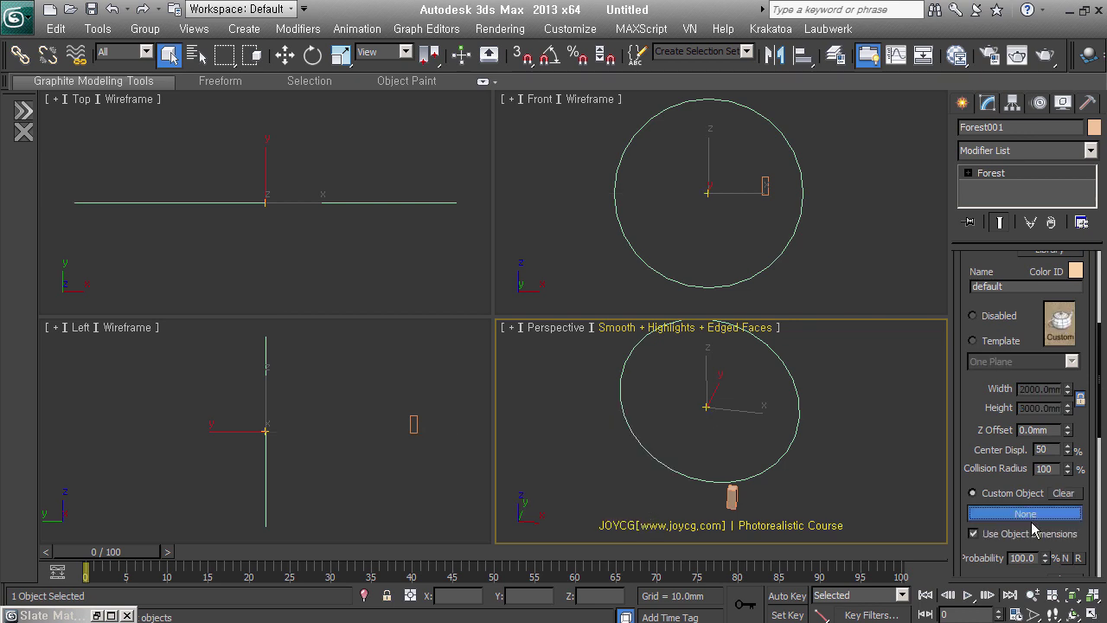
click(733, 500)
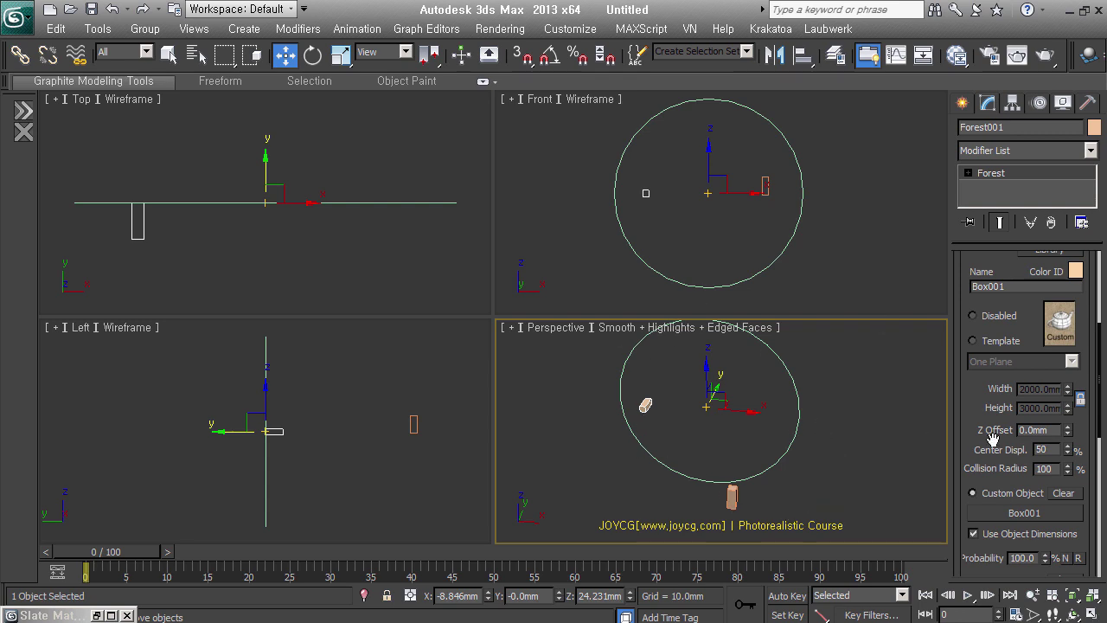
scroll(986, 434, up, 1)
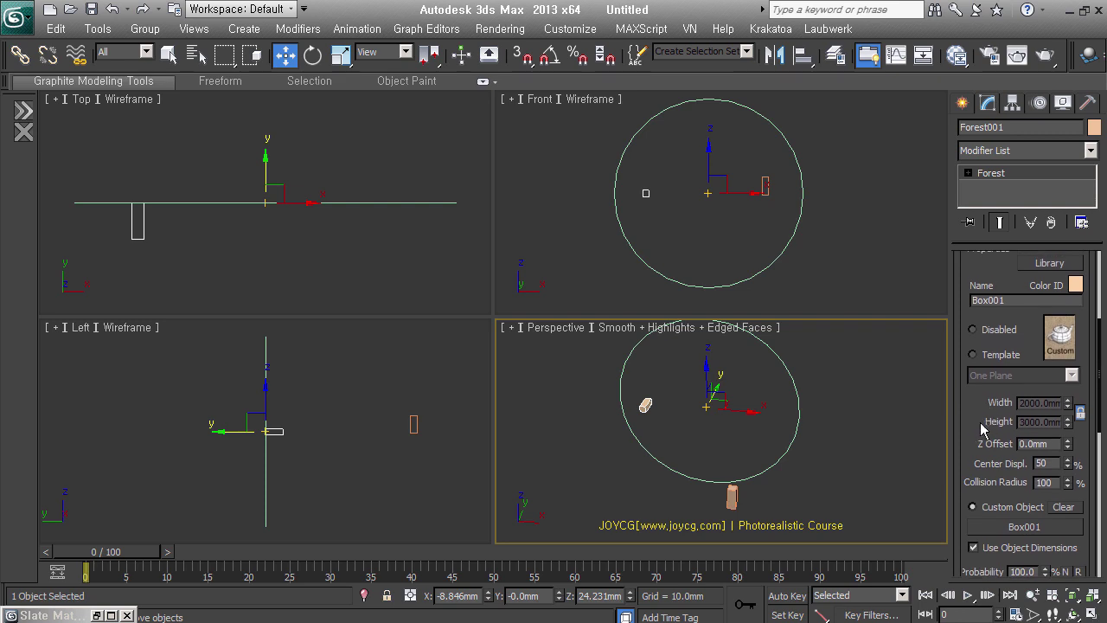
Step: Jump to the Distribution Map rollout and lower Density Units X to 9000 mm
right_click(983, 416)
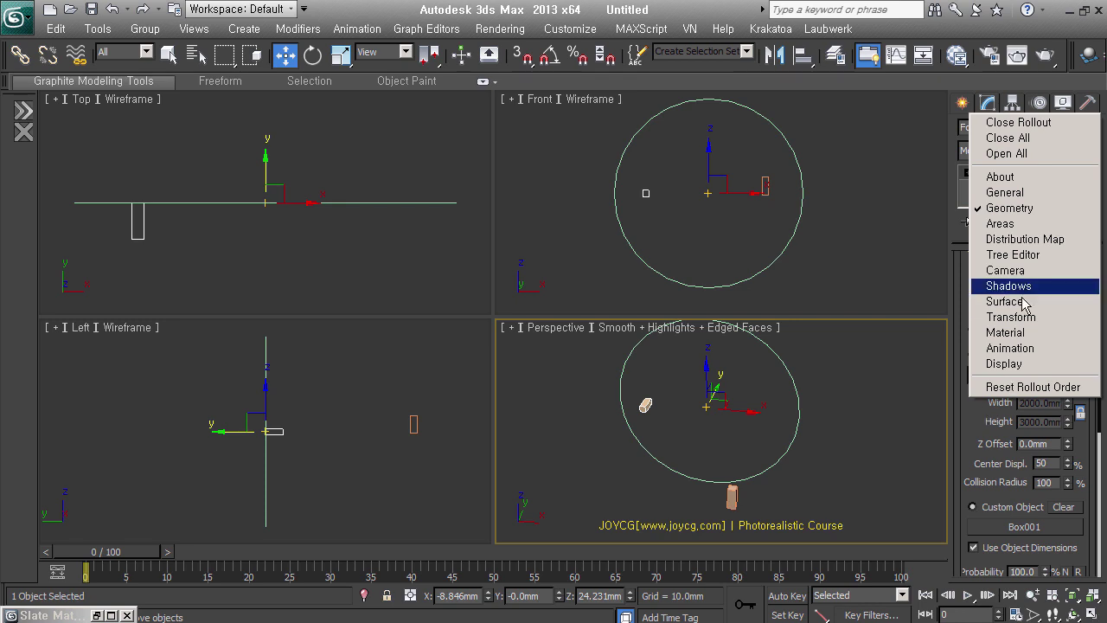
click(1059, 248)
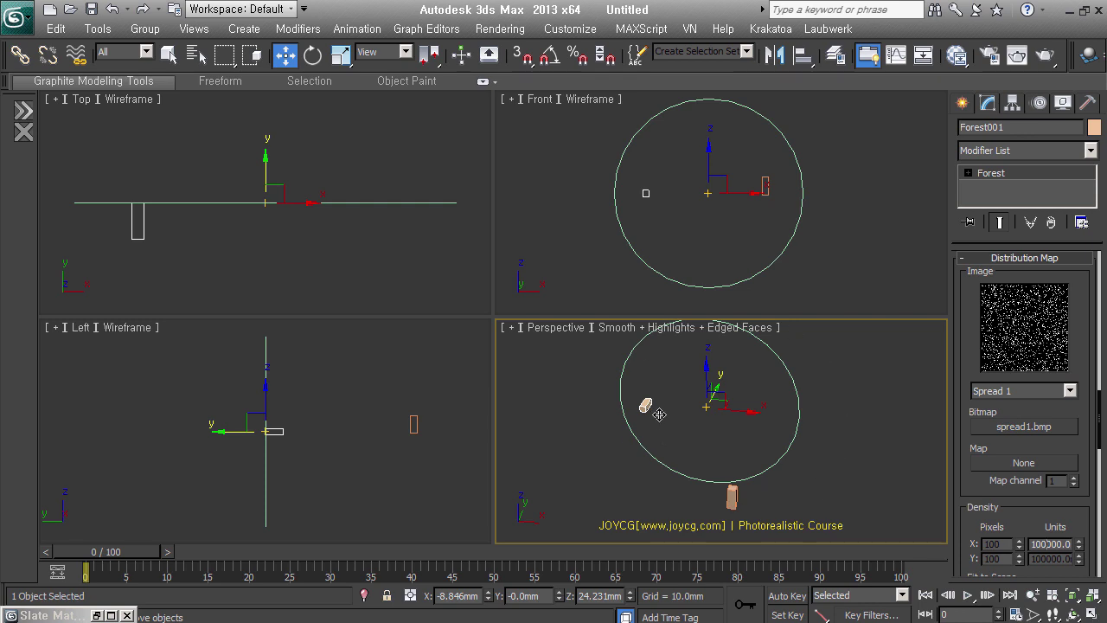
drag(1010, 524, 1023, 443)
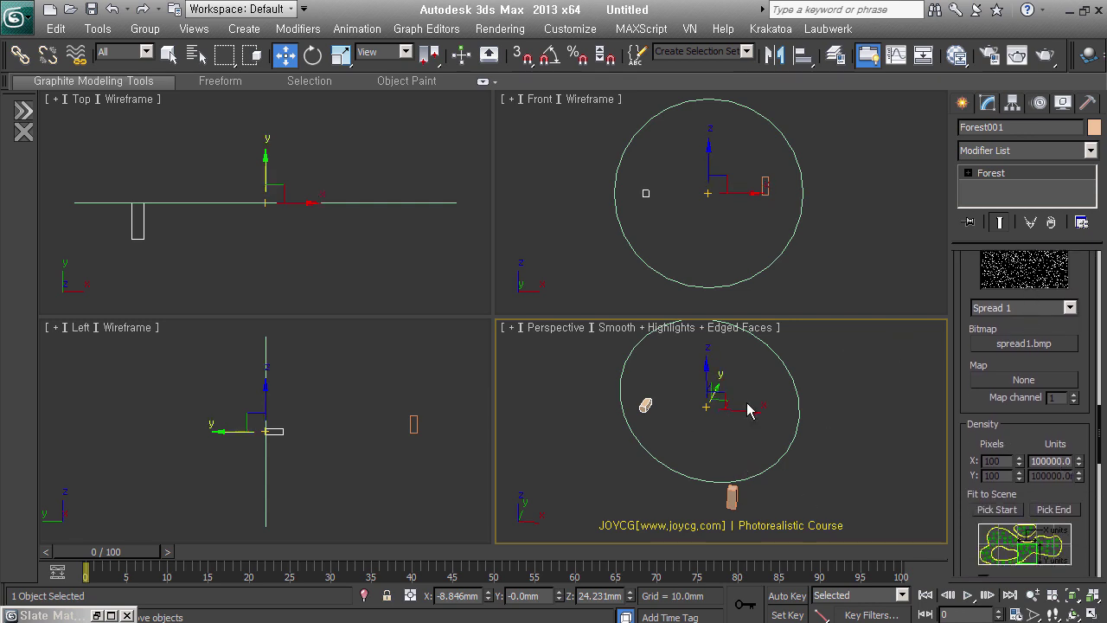
drag(1095, 462, 1096, 490)
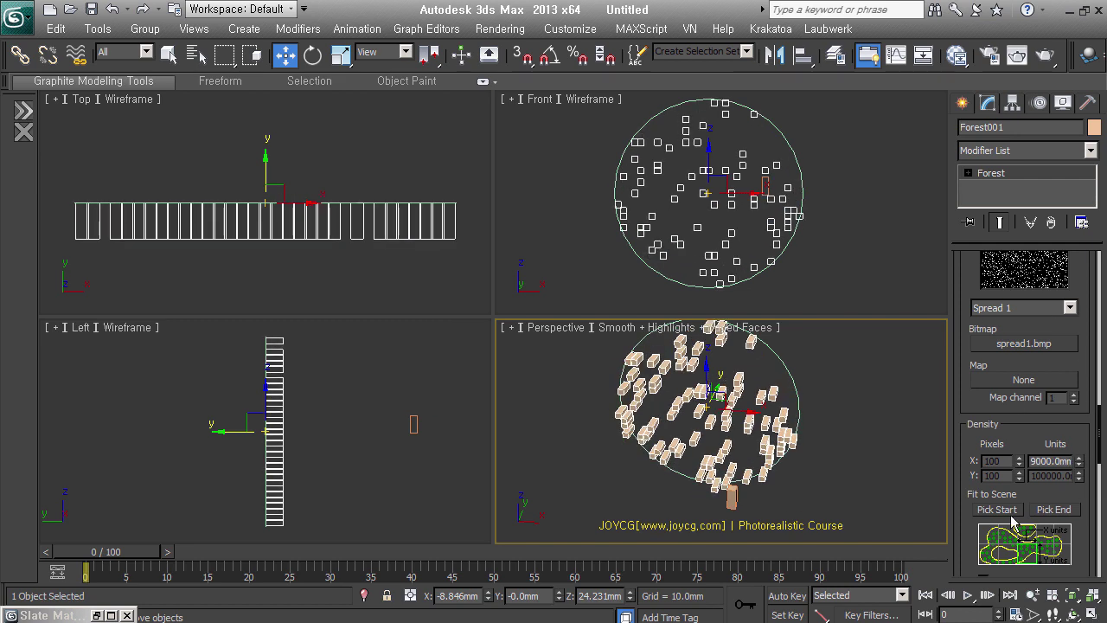
drag(976, 352, 981, 454)
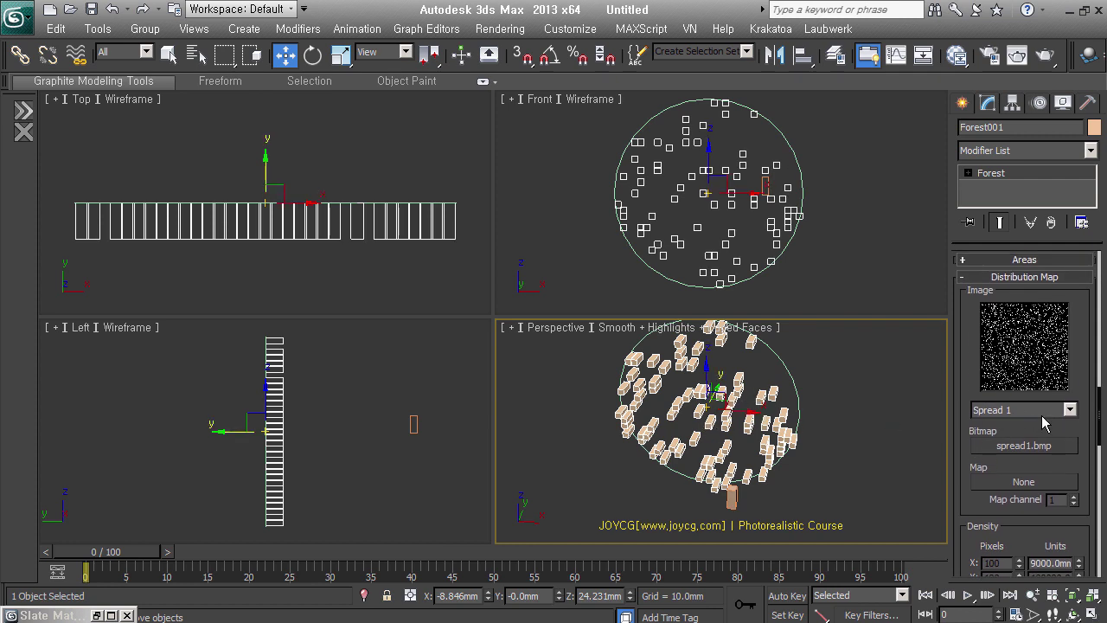
Step: Try the Scattered, Spread and Dense distribution map presets
click(1069, 412)
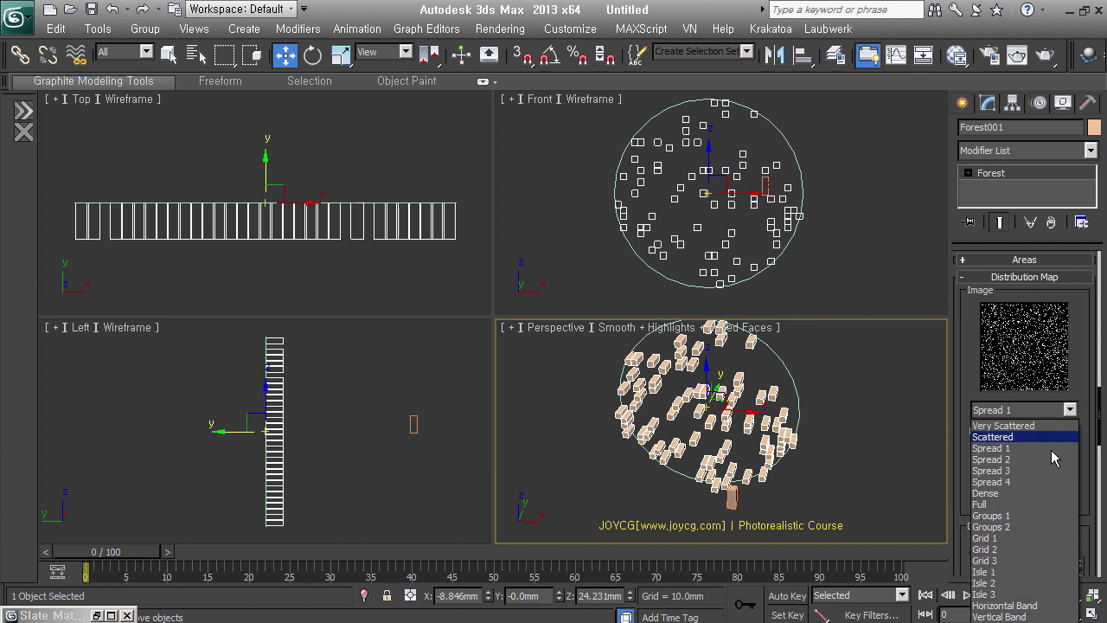
click(1051, 451)
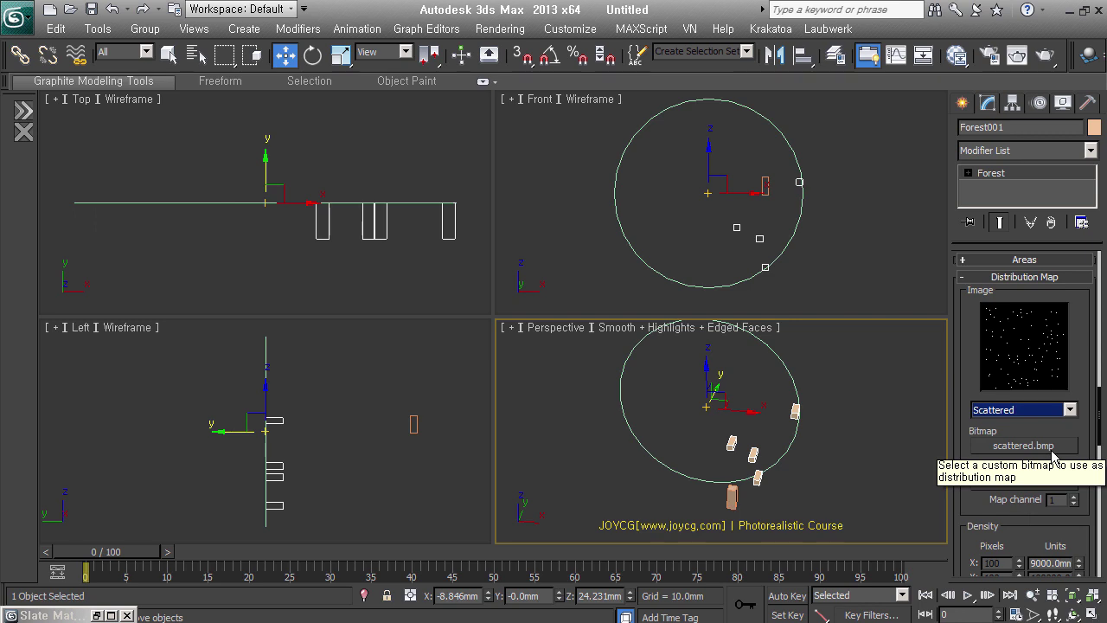
key(Up)
key(Down)
key(Down)
key(Down)
key(Down)
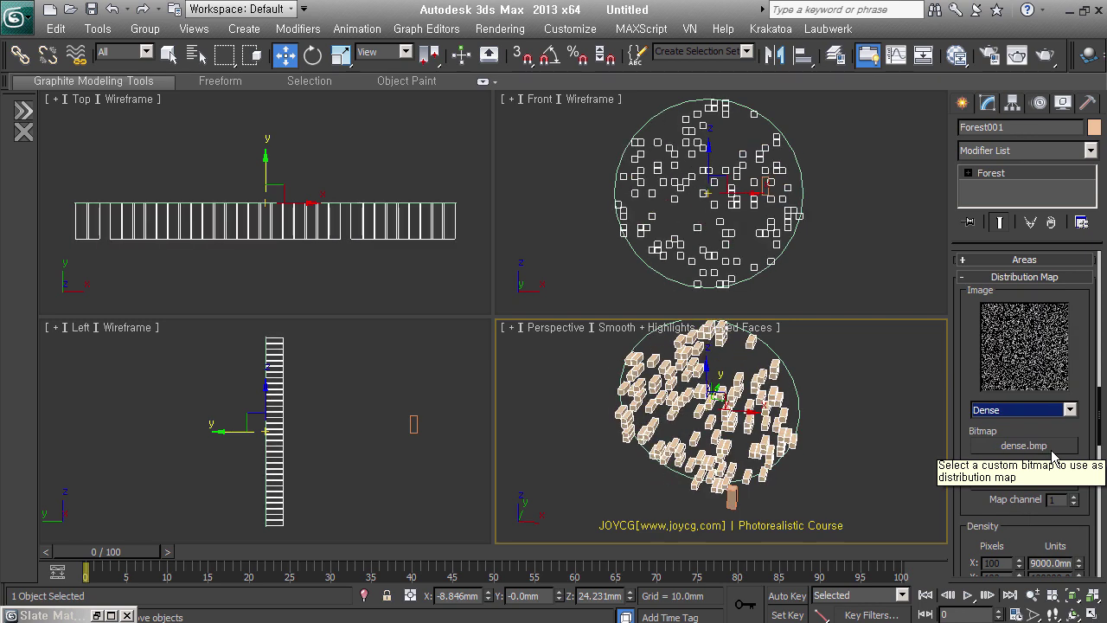
key(Down)
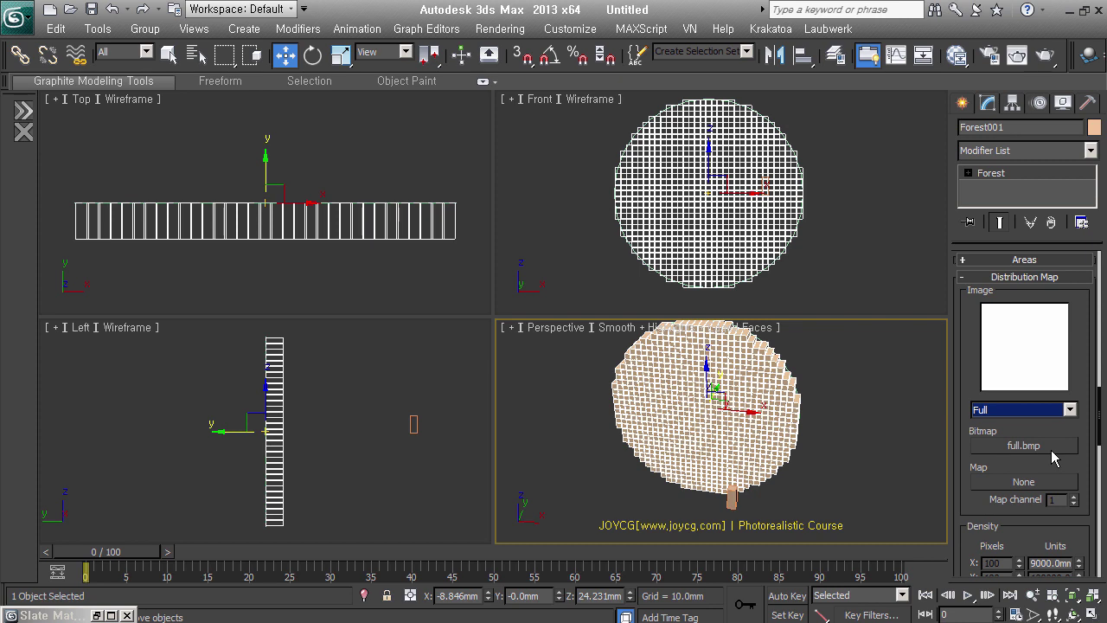
Step: Set Density Units X to 10000 mm, then raise it to about 17200 mm
mouse_move(831, 462)
alt+middle_down()
mouse_move(843, 415)
mouse_move(823, 425)
alt+middle_up()
scroll(778, 407, up, 3)
scroll(778, 406, up, 2)
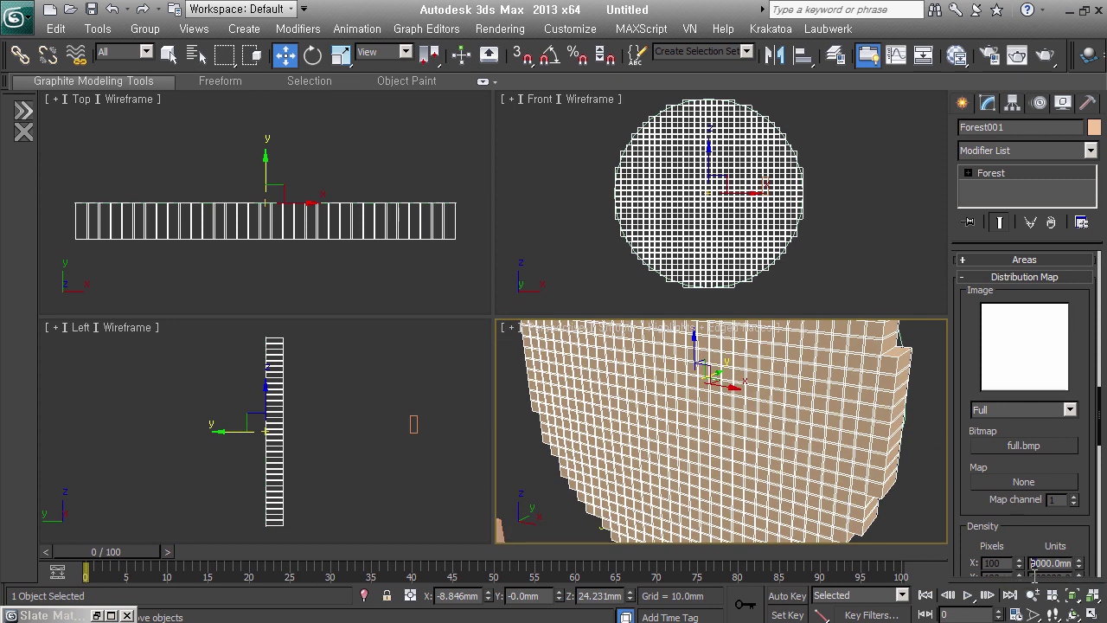
text(1000)
key(Return)
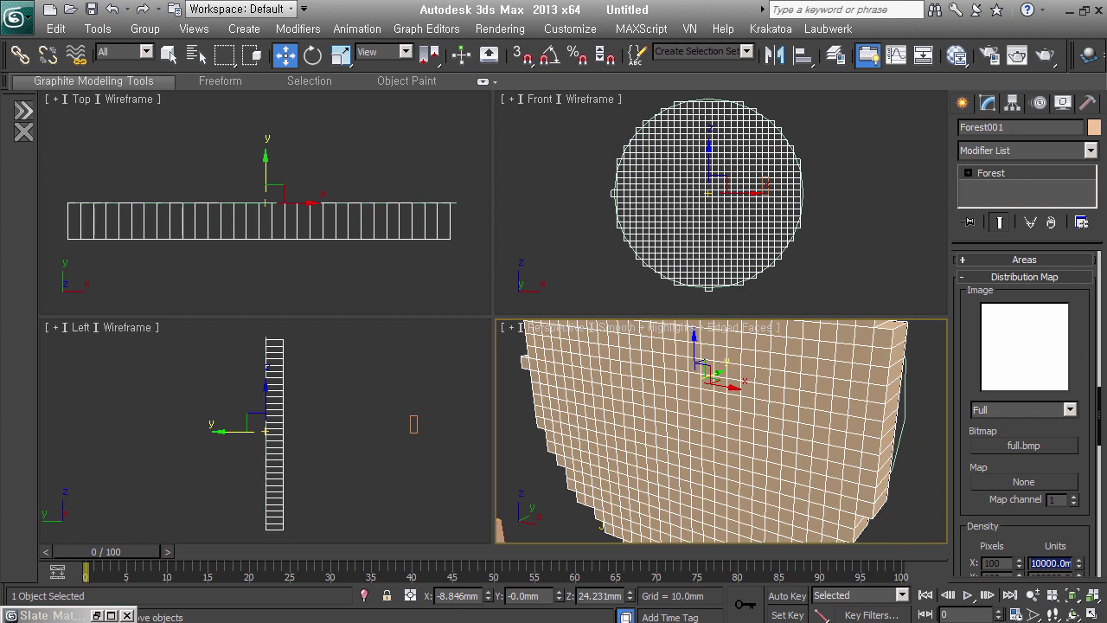
scroll(1049, 541, down, 2)
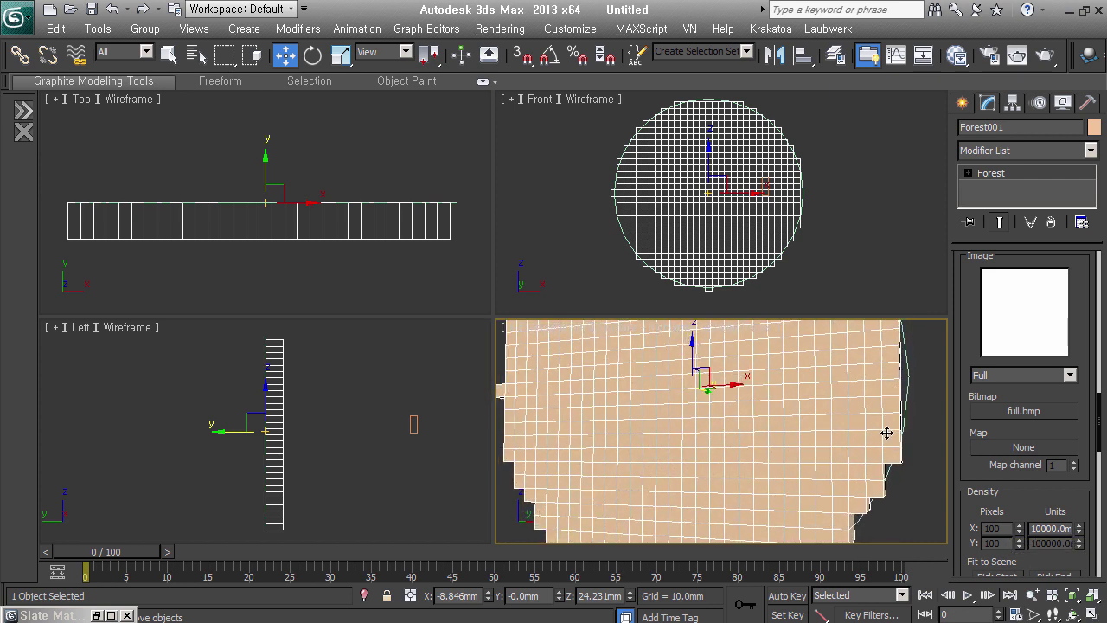
scroll(886, 433, down, 3)
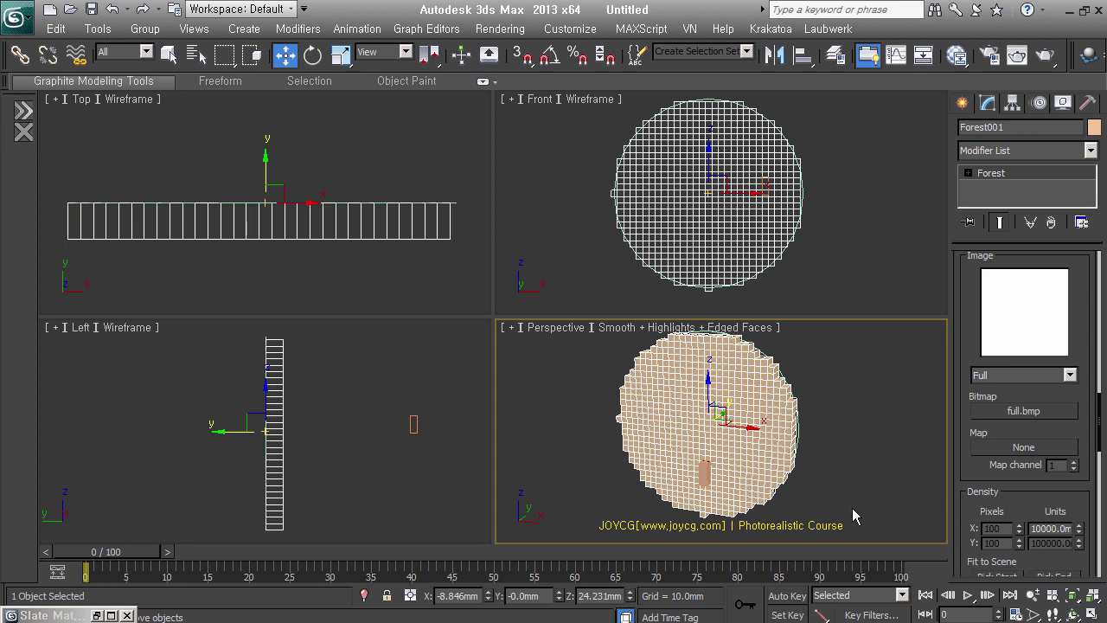
mouse_move(1090, 545)
mouse_down()
mouse_move(1094, 565)
mouse_move(1091, 541)
mouse_up()
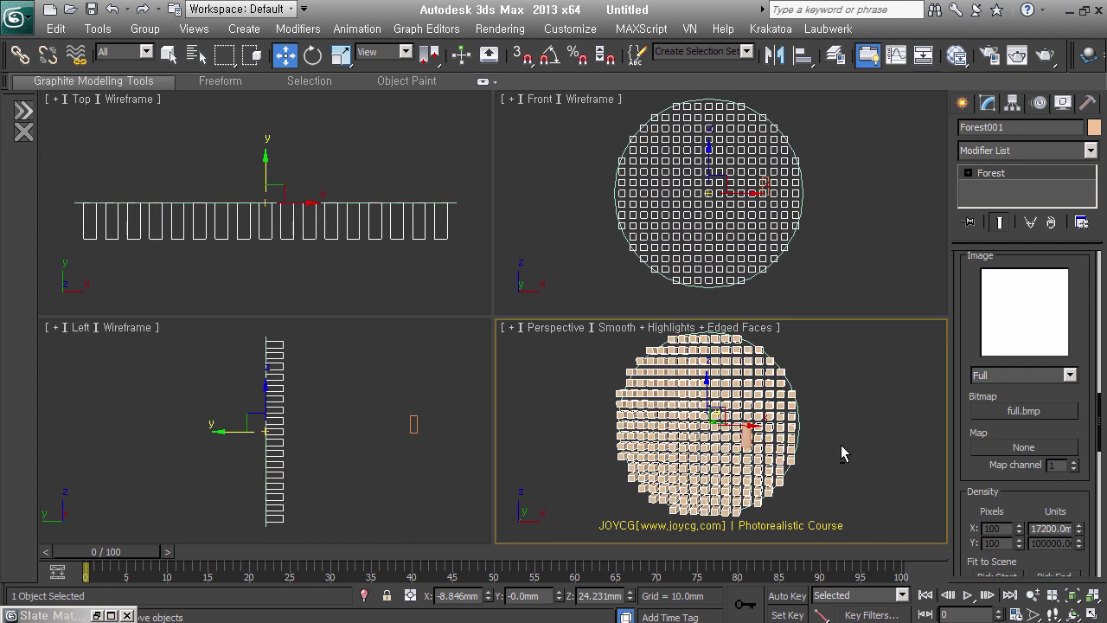
alt+middle_drag(761, 428, 752, 438)
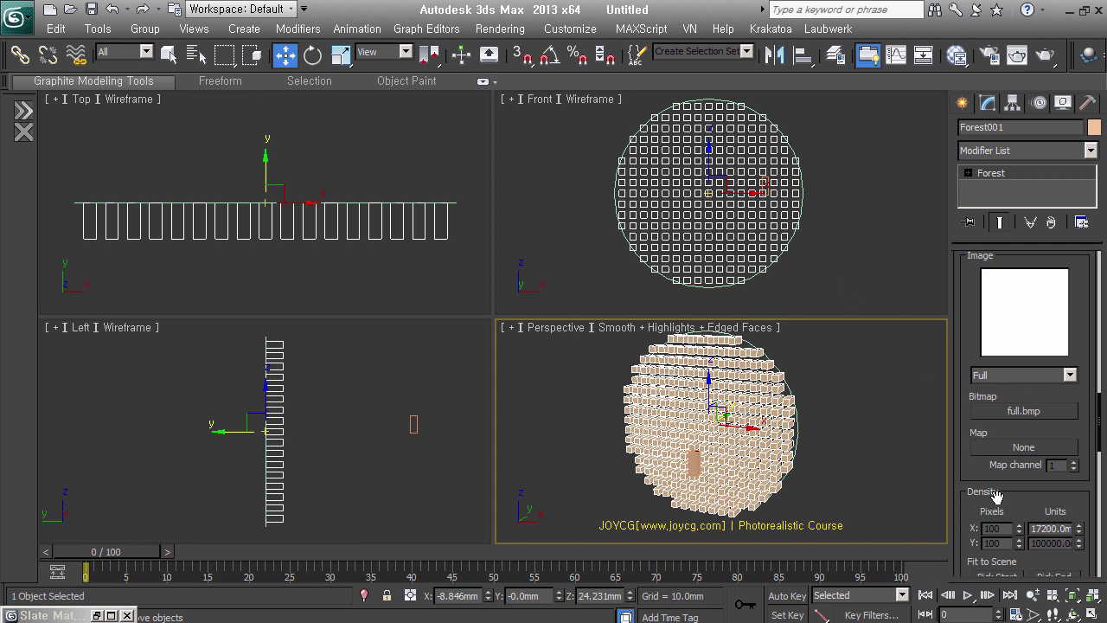
Step: Apply the Grid 1 preset and pack the boxes more densely with Density Units X
click(1050, 382)
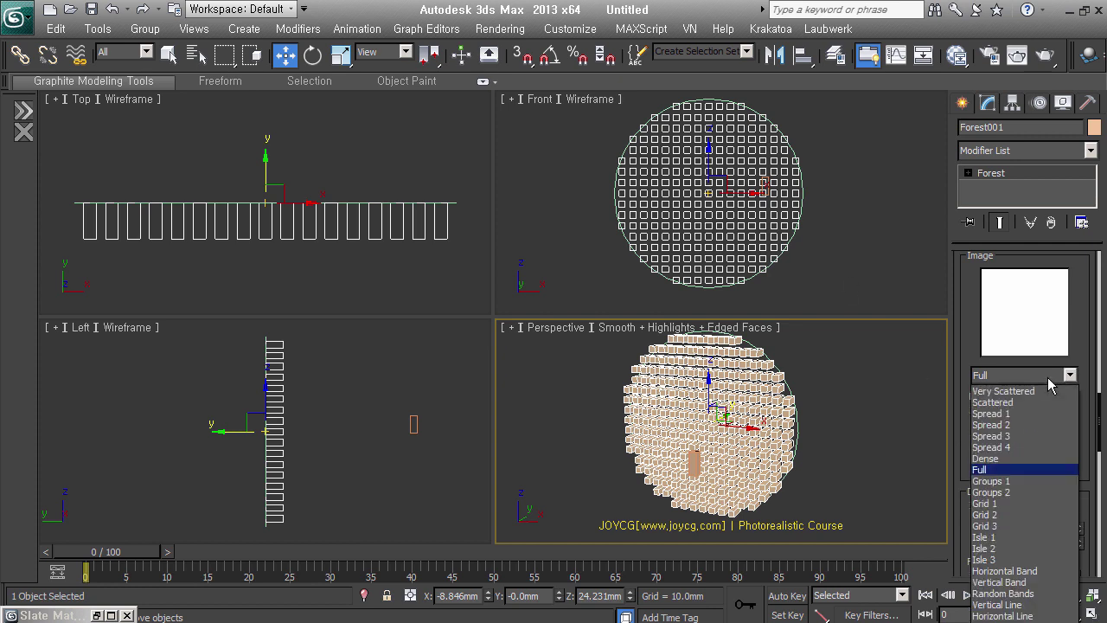
click(1031, 506)
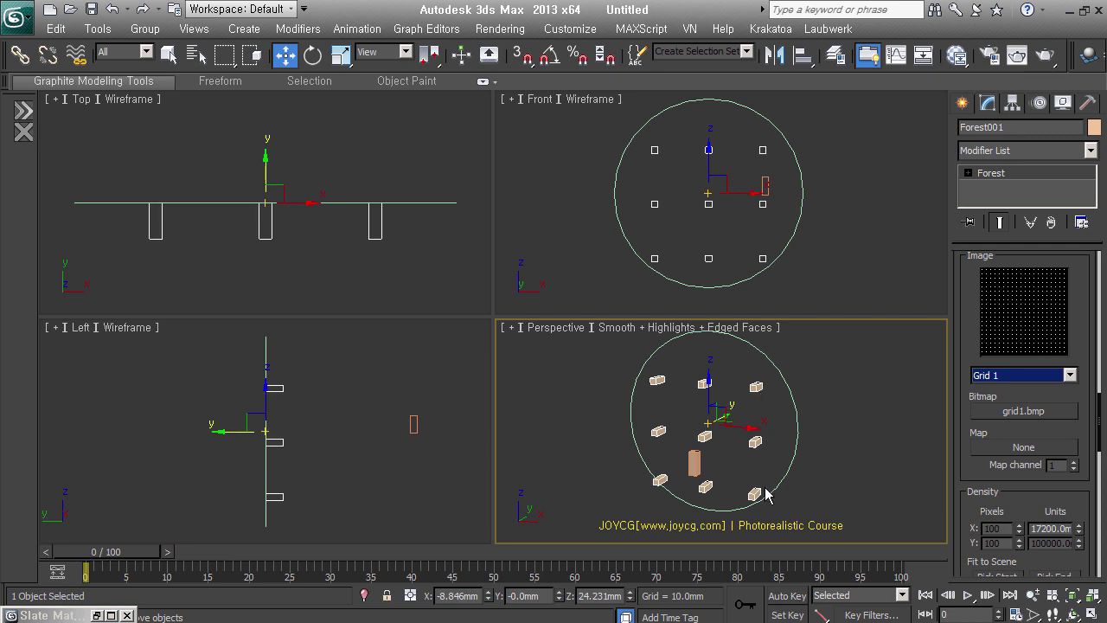
drag(1090, 542, 1093, 540)
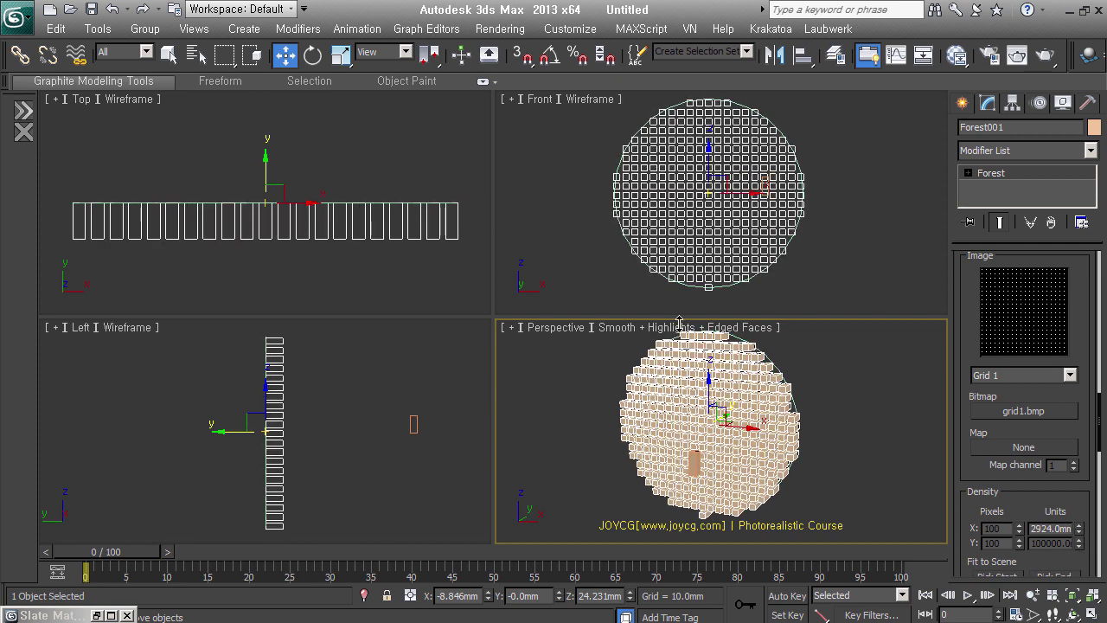
scroll(770, 429, up, 2)
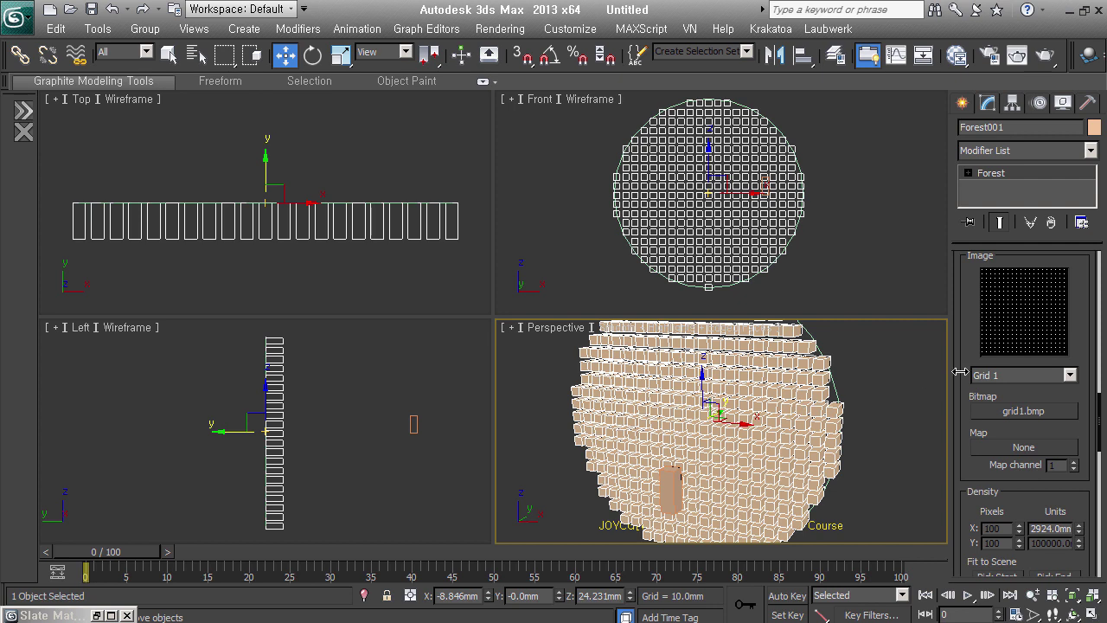
Step: Switch to the Grid 2 preset and space the boxes farther apart
click(1038, 376)
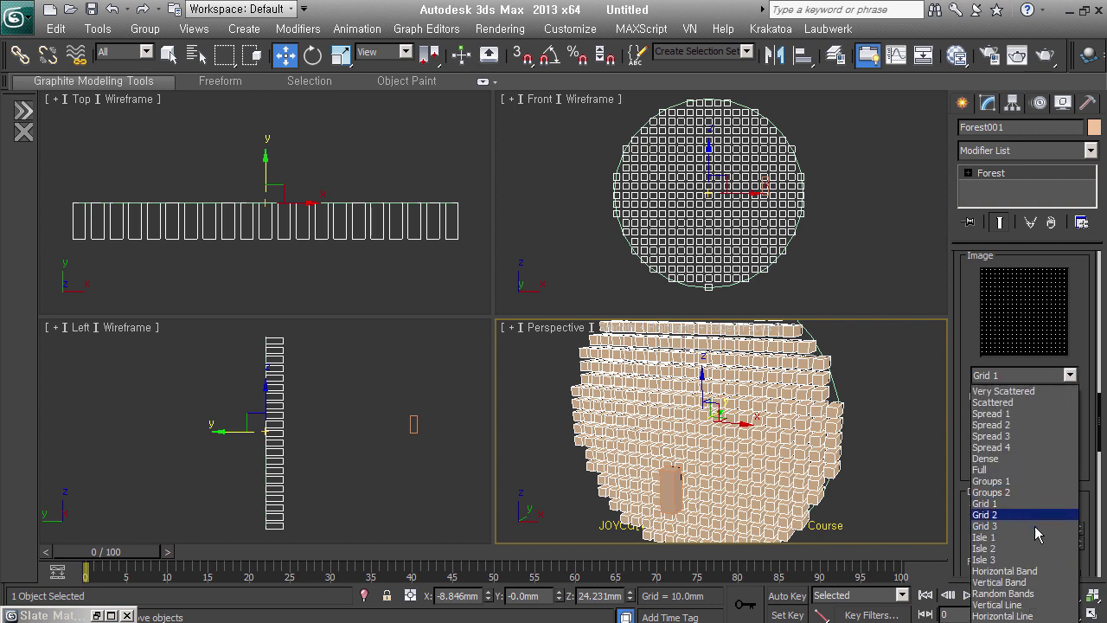
click(1036, 523)
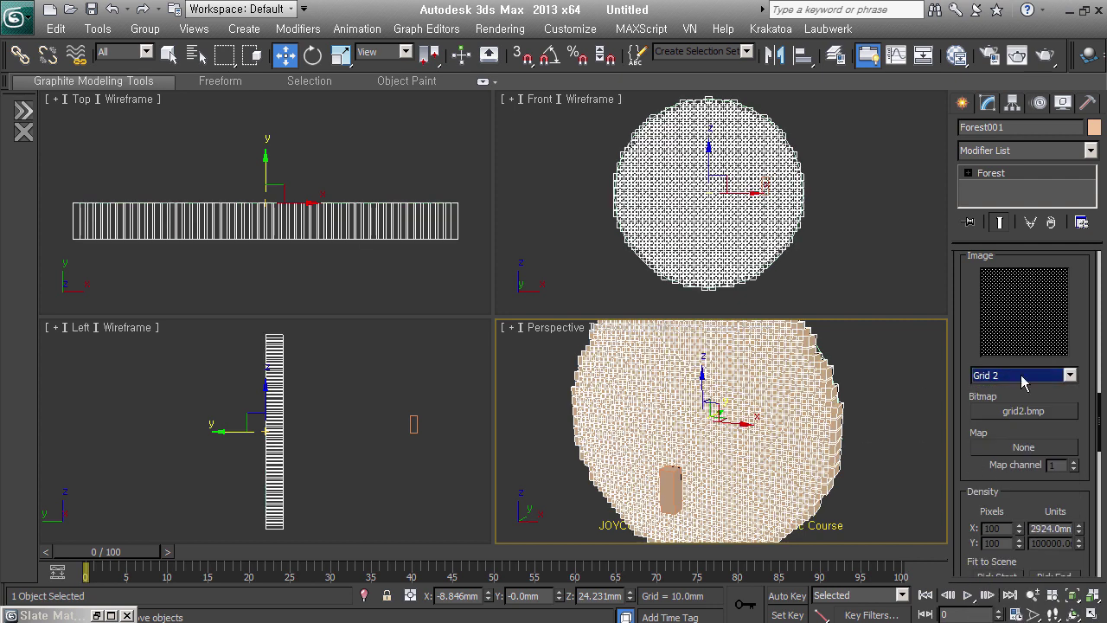
drag(1079, 529, 1092, 544)
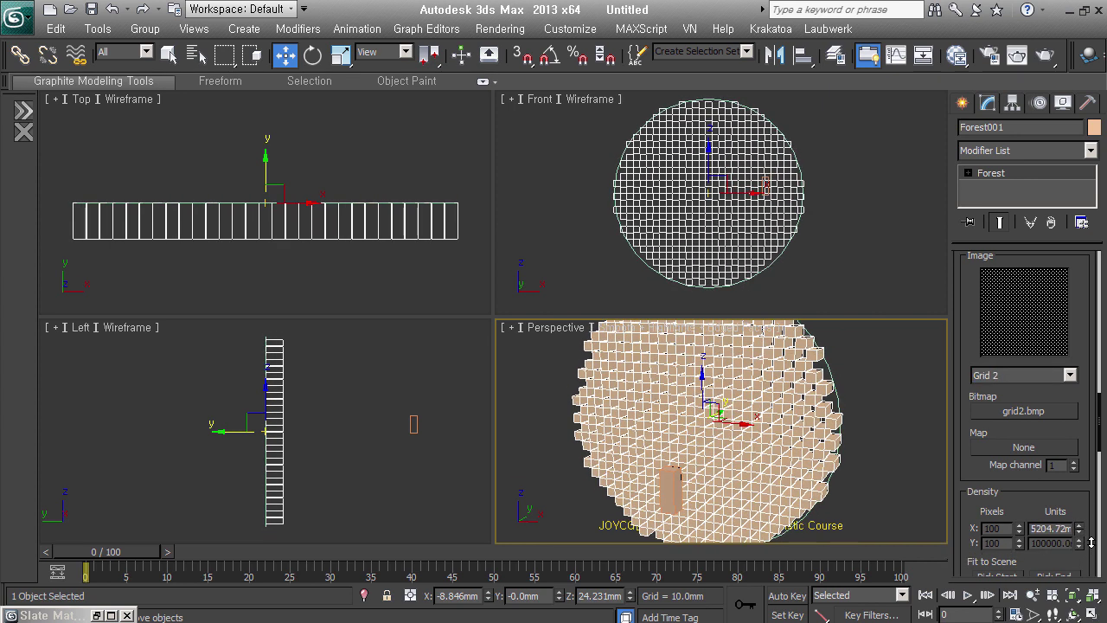
mouse_move(779, 470)
alt+middle_down()
mouse_move(818, 450)
mouse_move(770, 406)
alt+middle_up()
scroll(770, 407, up, 3)
scroll(827, 392, up, 2)
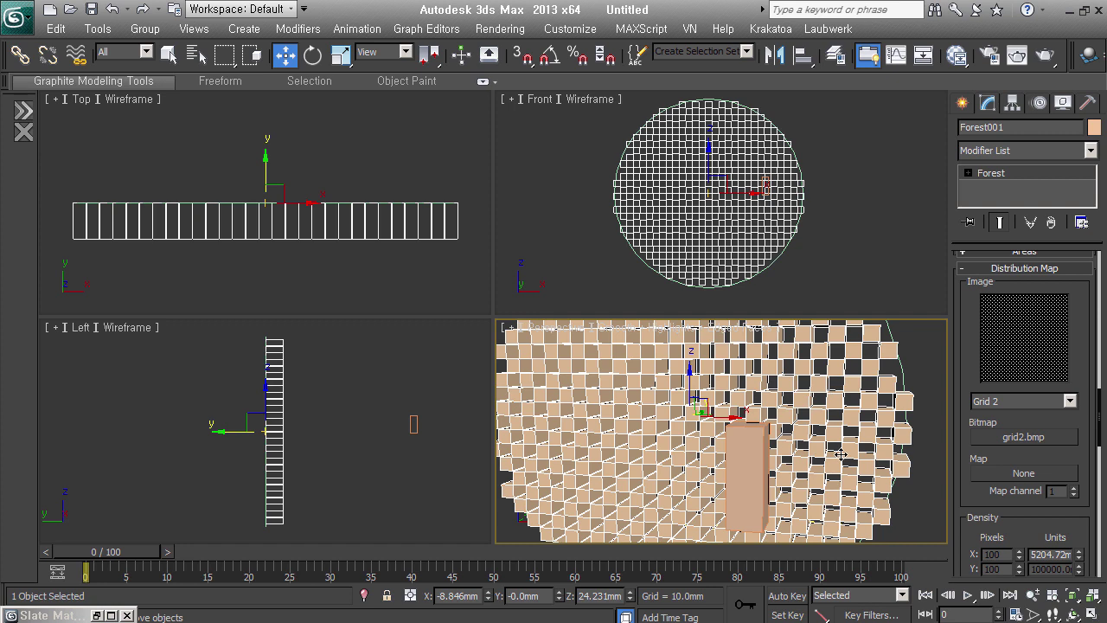
scroll(838, 453, down, 3)
mouse_move(838, 454)
alt+middle_down()
mouse_move(884, 445)
mouse_move(826, 455)
mouse_move(857, 485)
mouse_move(878, 441)
mouse_move(842, 467)
alt+middle_up()
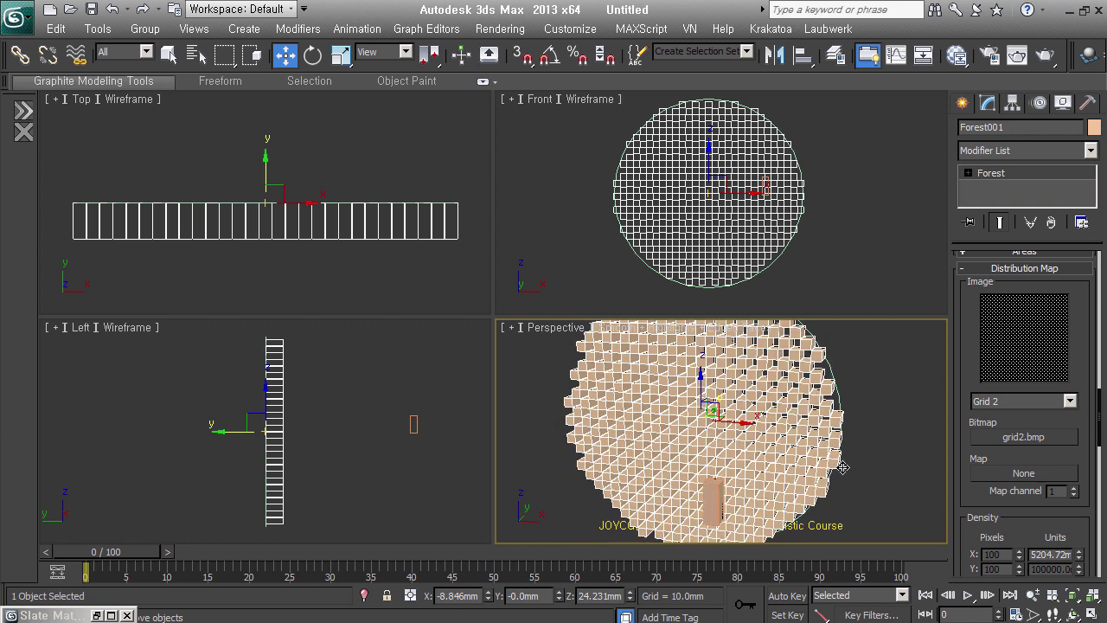
Step: Try Grid 3, then return to Full with Density Units X at 17696.04 mm
click(1042, 402)
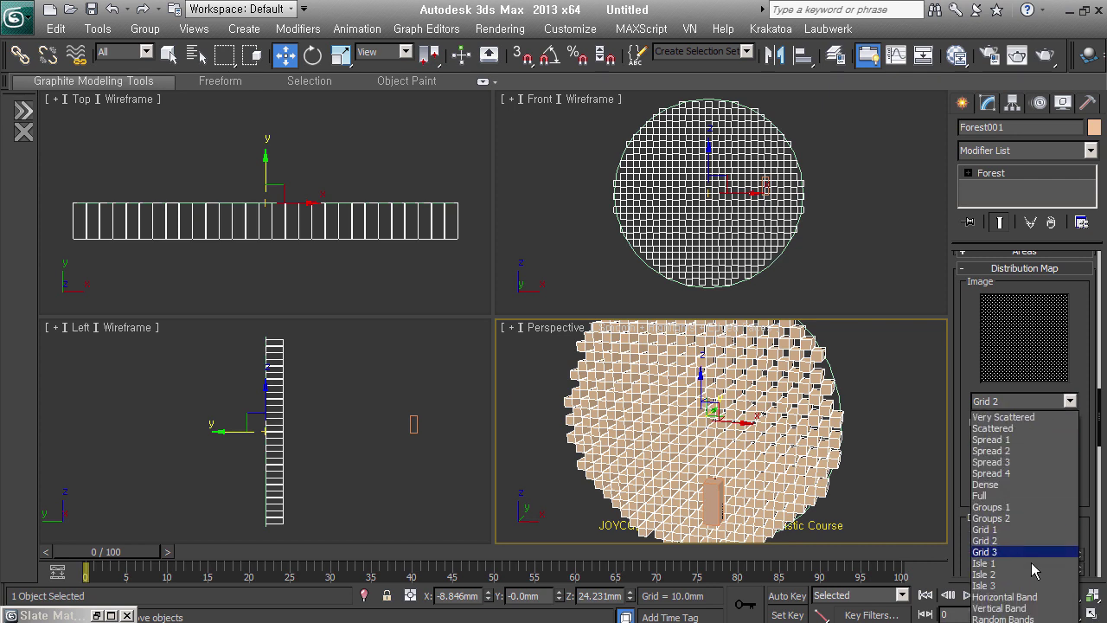
click(1033, 553)
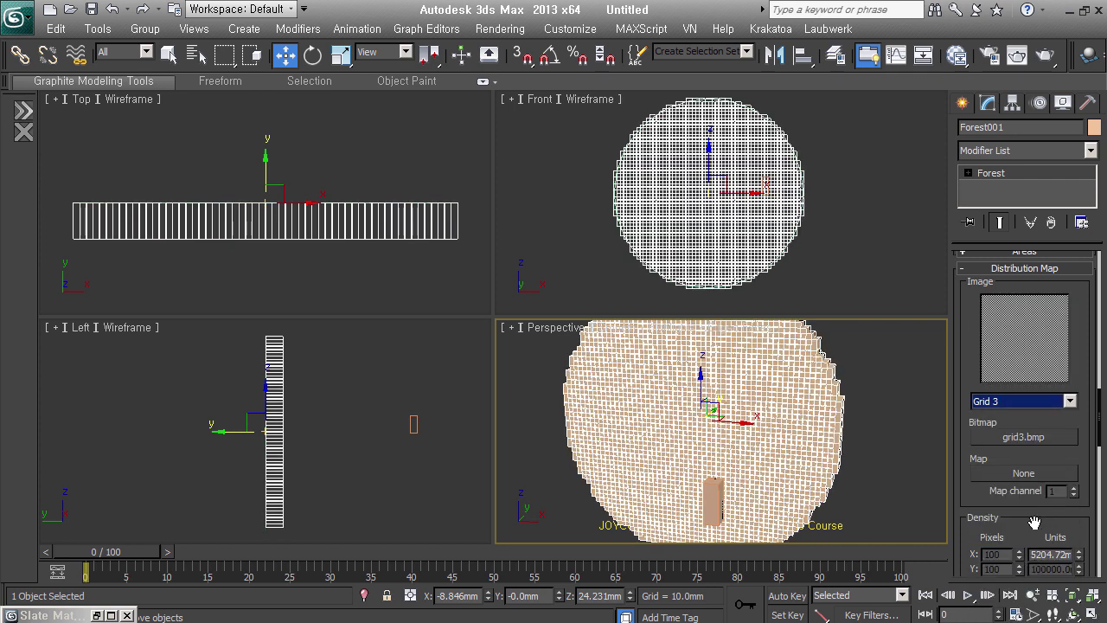
click(1038, 402)
click(1003, 495)
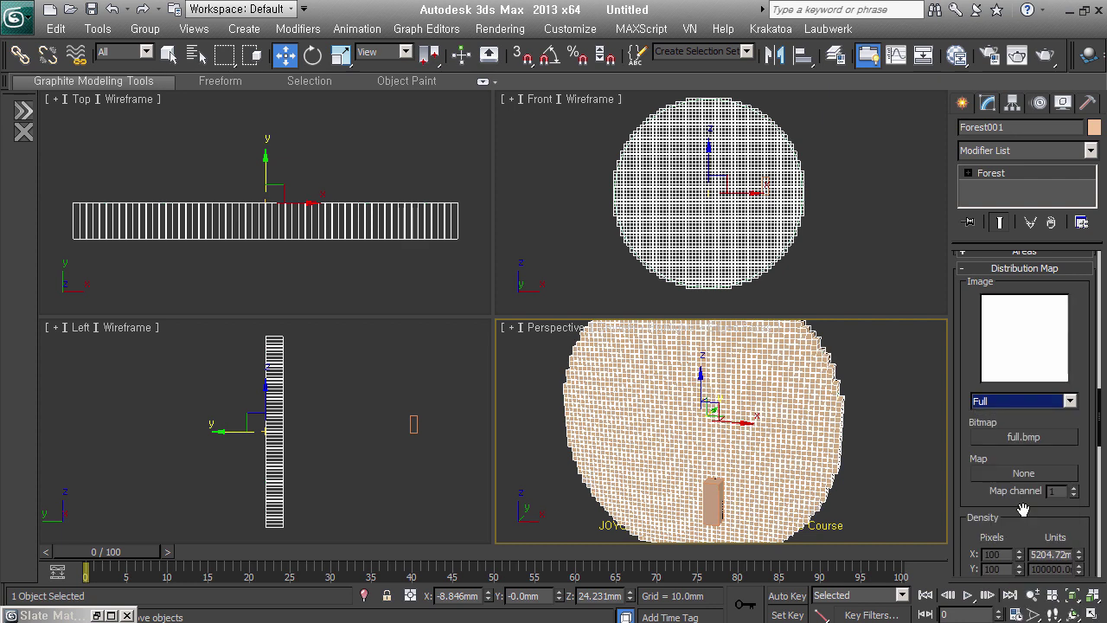
drag(1091, 586, 1092, 548)
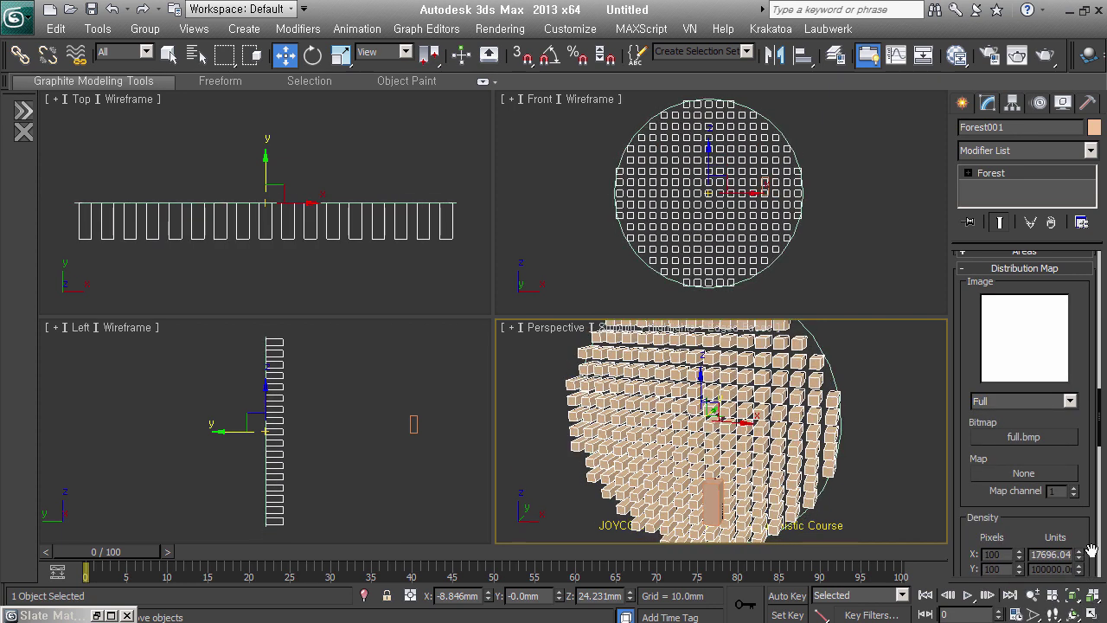
alt+middle_drag(830, 473, 823, 460)
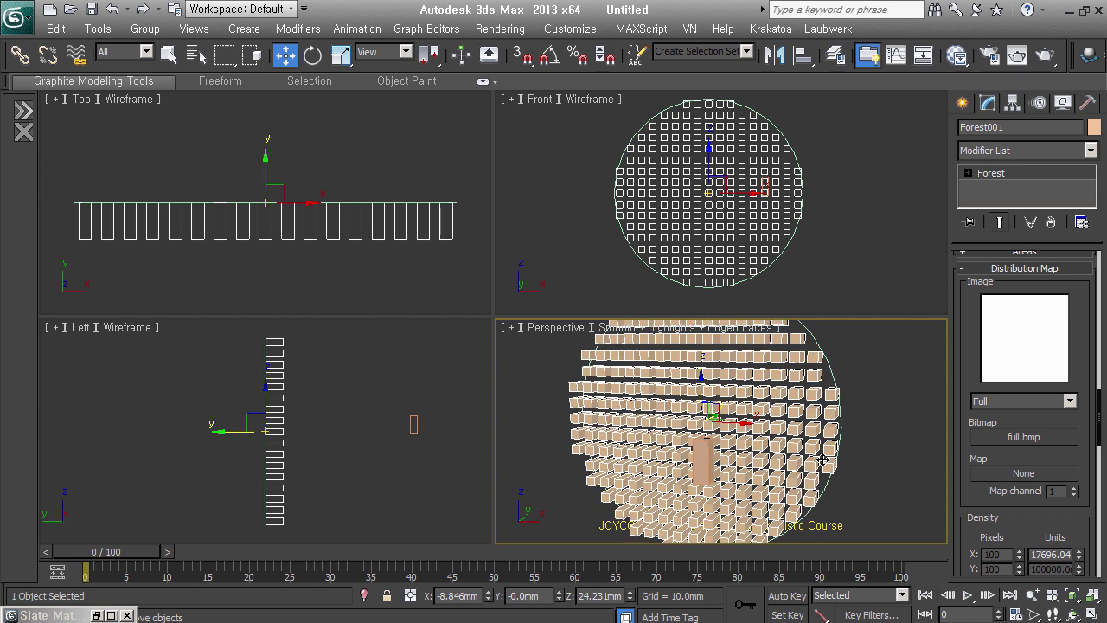
Step: Jump to Forest001's Transform rollout showing X/Y translation −20 to 20% and Z rotation 0–359
right_click(980, 509)
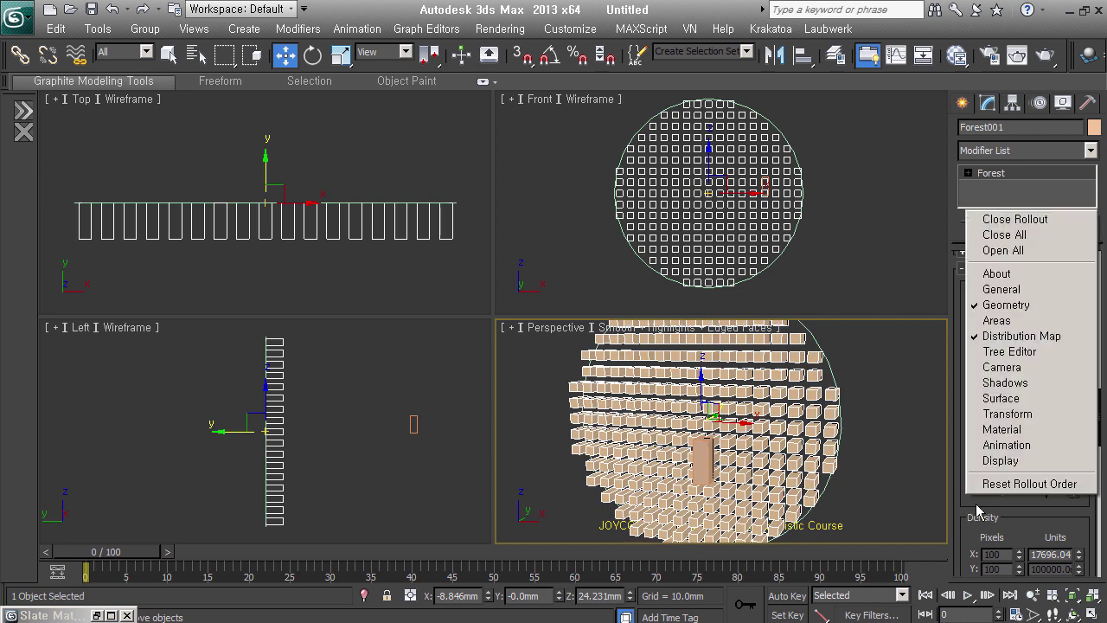
click(1058, 420)
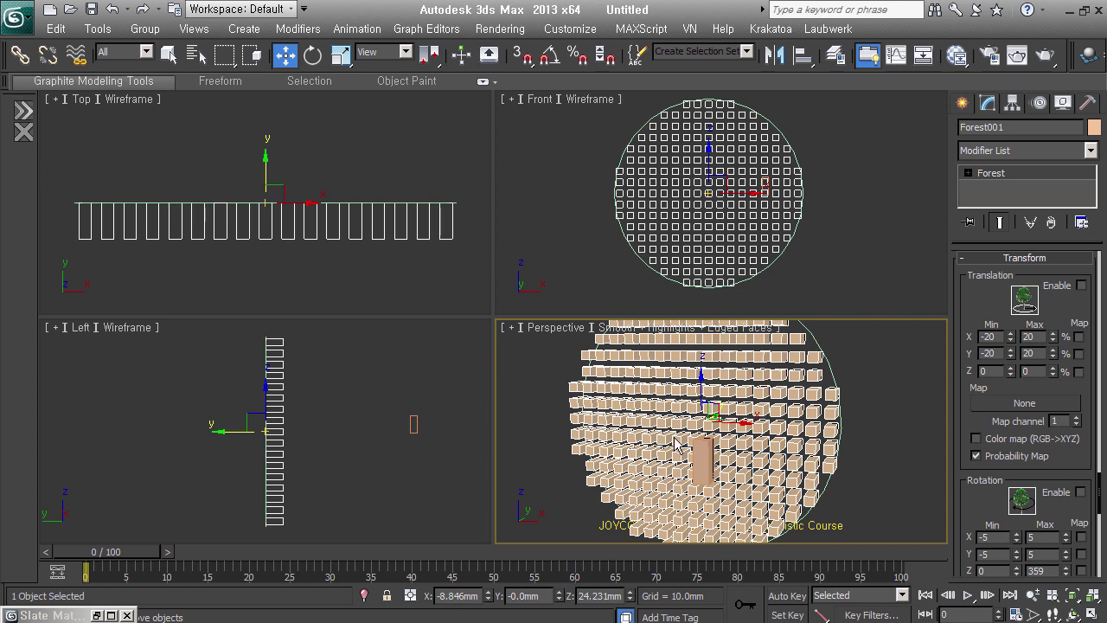
middle_drag(325, 248, 328, 251)
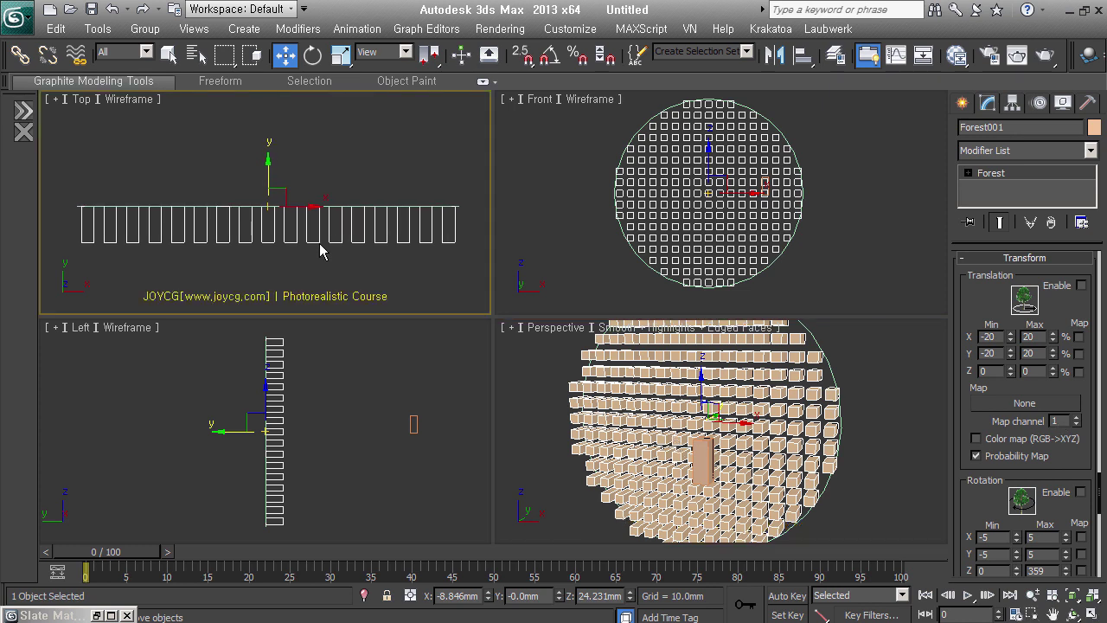
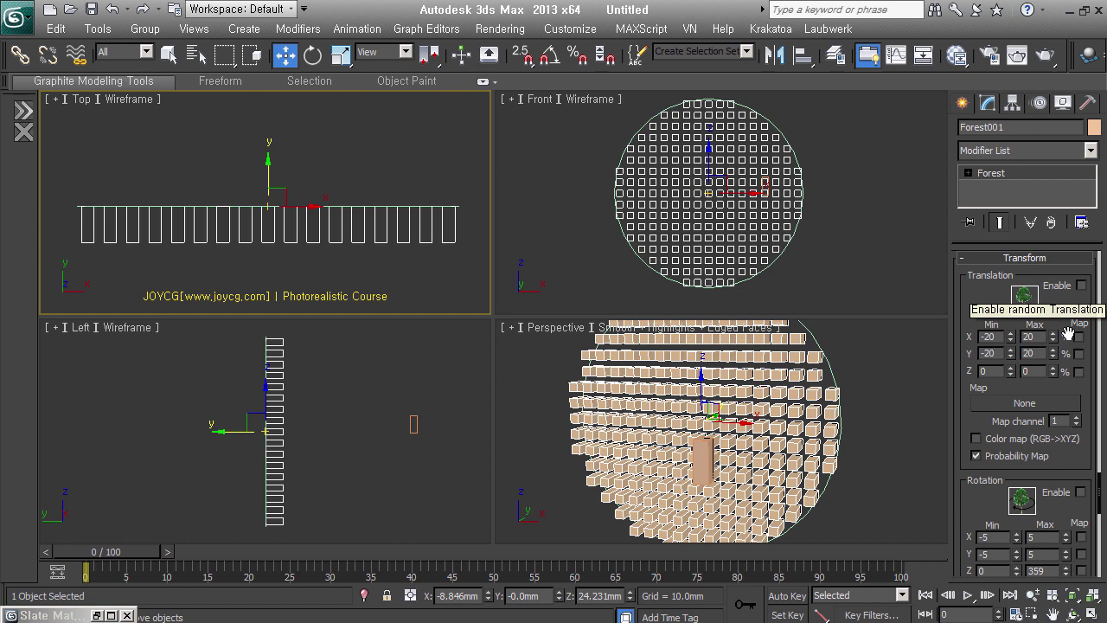
Step: Zero the X and Y translation minimum and maximum spinners on Forest001
right_click(1010, 337)
right_click(1010, 353)
right_click(1052, 353)
right_click(1053, 336)
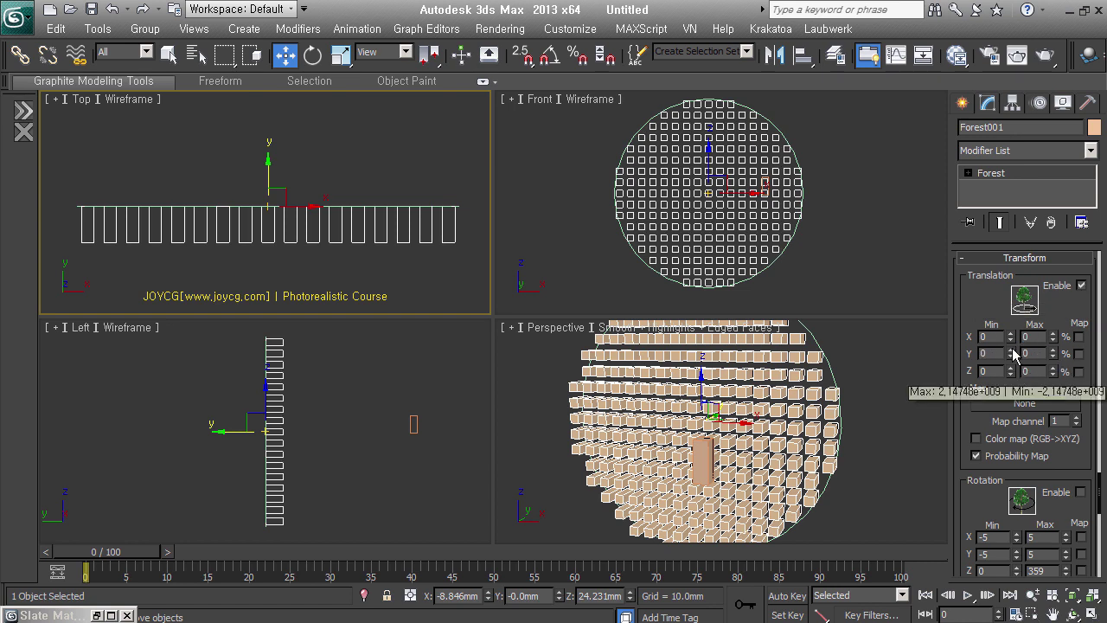
Step: Test an X translation range of 50 to 50, then reset both X values to 0
drag(1010, 336, 1022, 373)
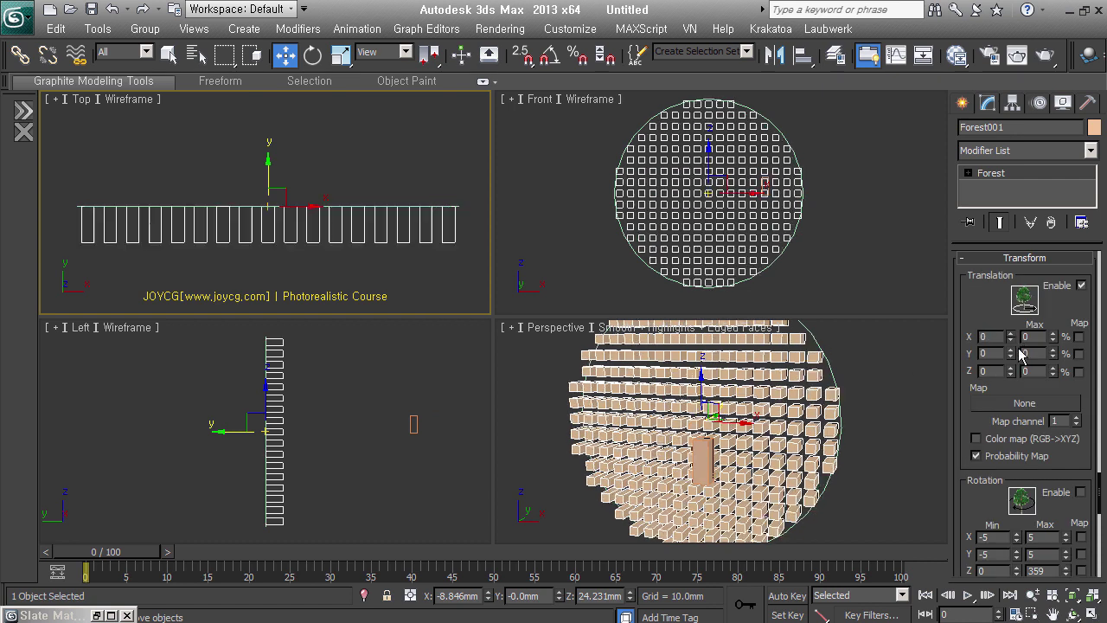
text(50)
key(Return)
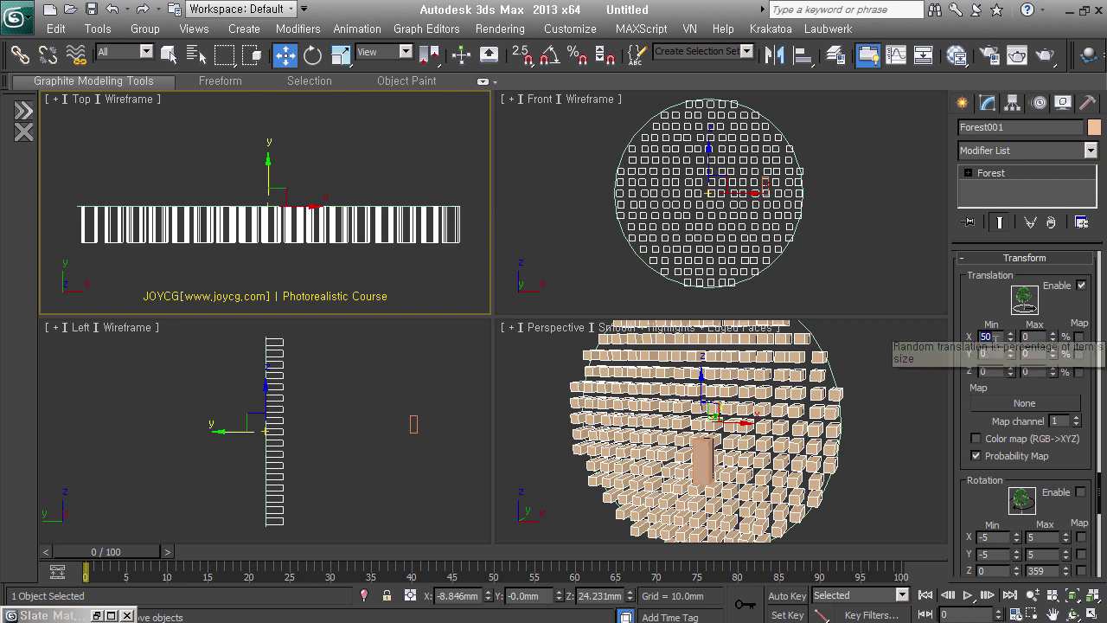
key(Tab)
text(50)
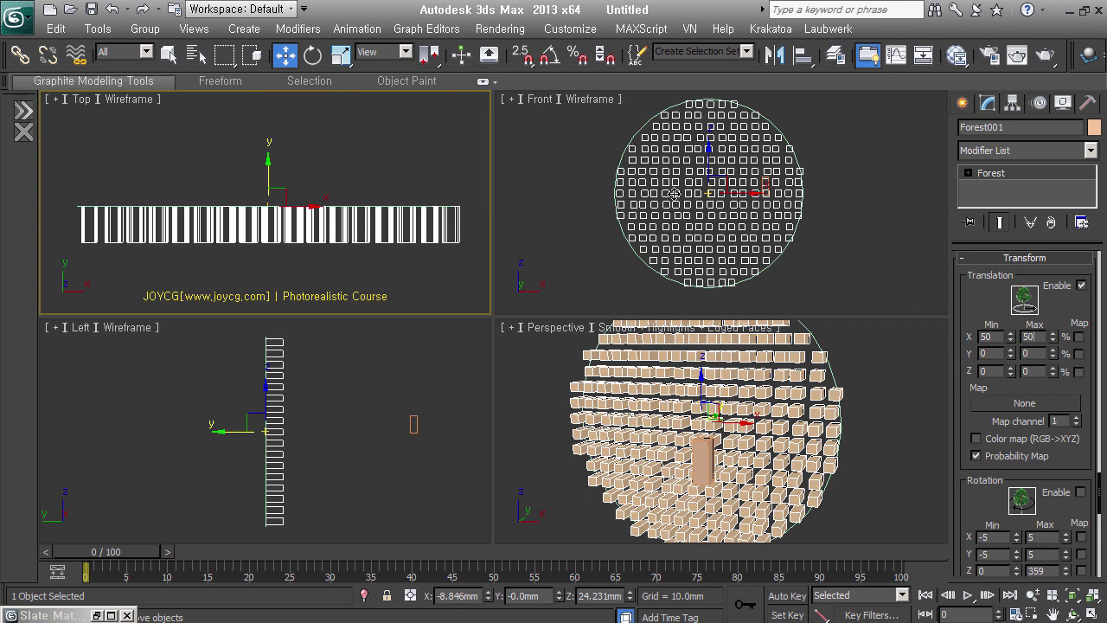
click(1034, 353)
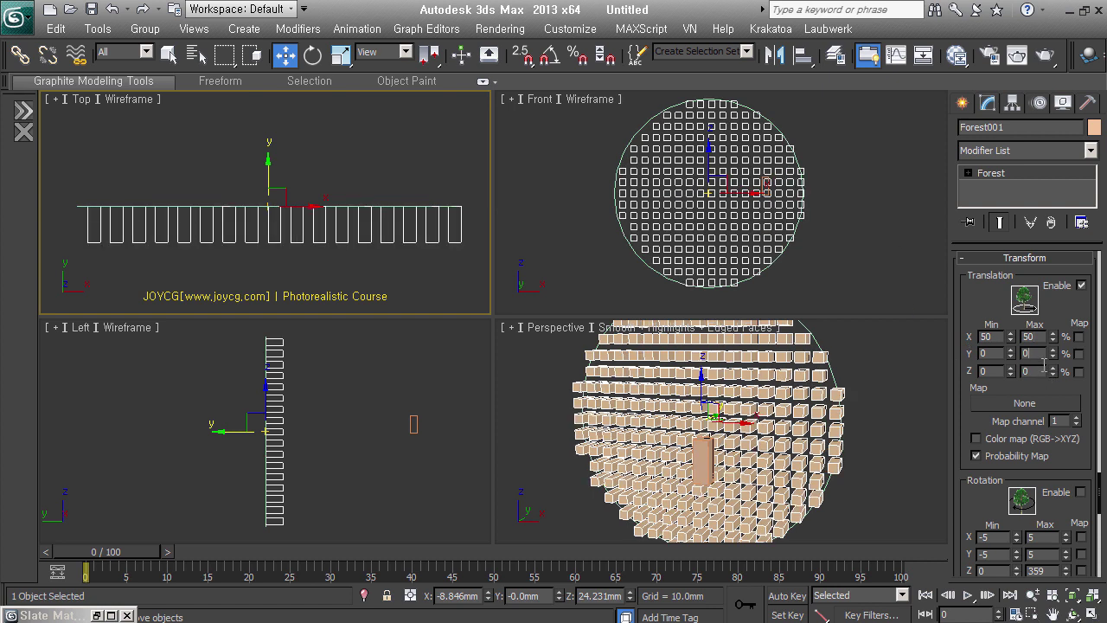
right_click(1052, 336)
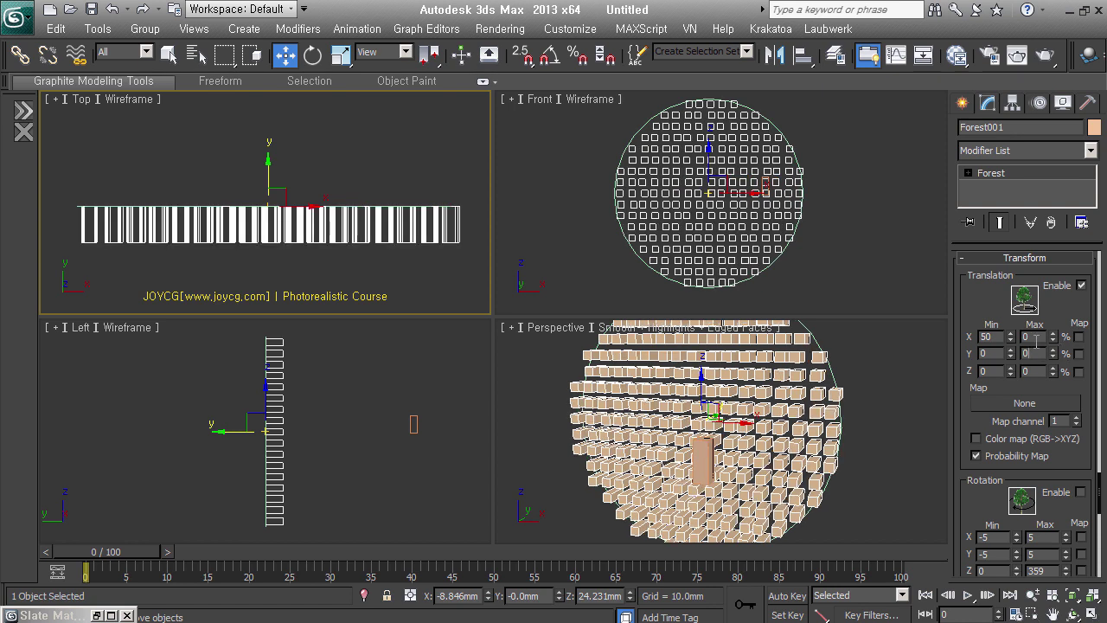
right_click(1009, 337)
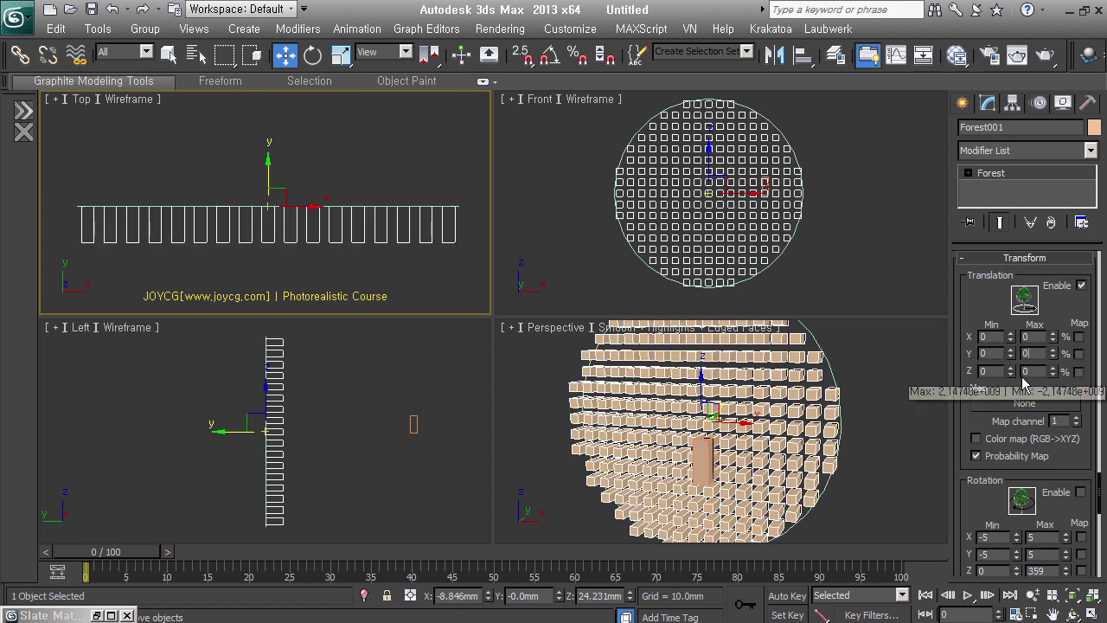
Step: Try a Z translation range of 100 to 100 and orbit to see the boards offset
mouse_move(1010, 371)
mouse_down()
mouse_move(1027, 352)
mouse_move(1024, 372)
mouse_up()
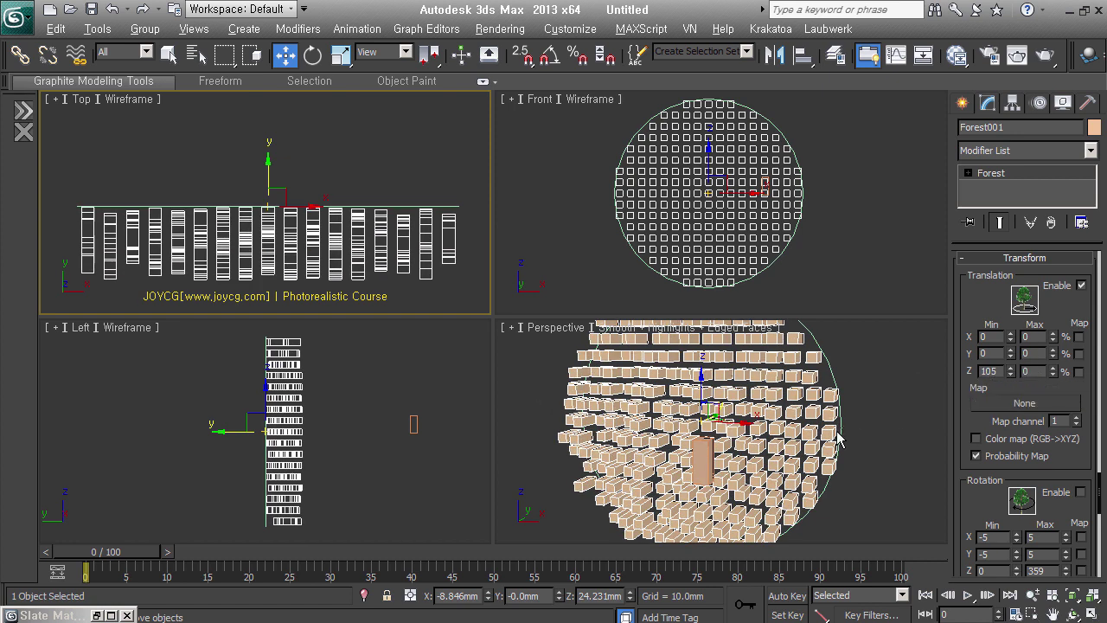
alt+middle_drag(838, 439, 725, 440)
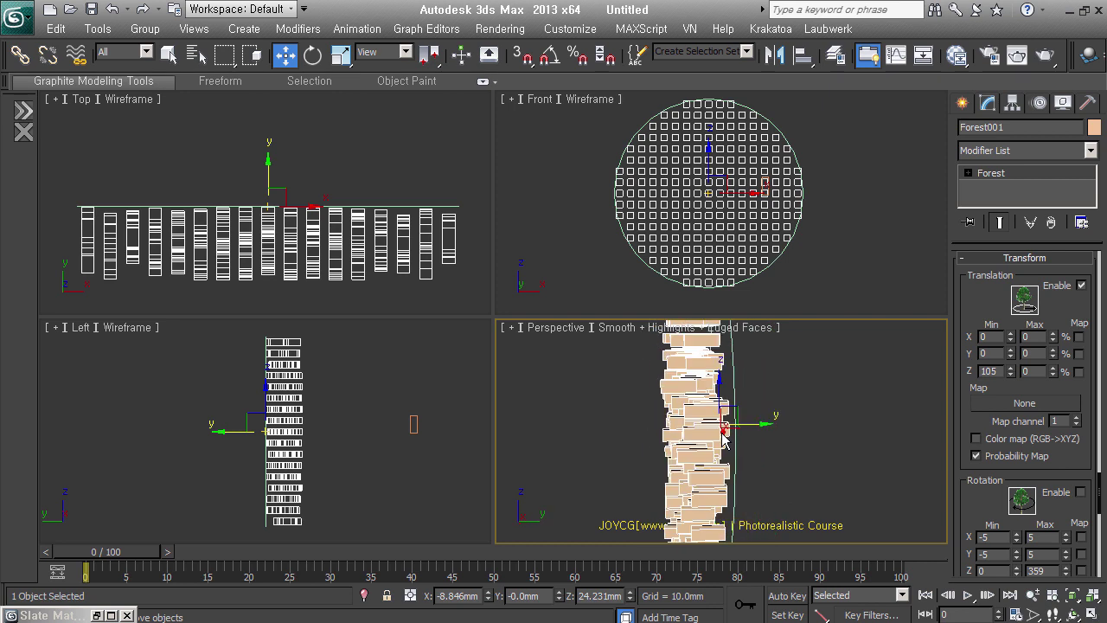
mouse_move(725, 439)
alt+middle_down()
mouse_move(1029, 449)
mouse_move(833, 459)
alt+middle_up()
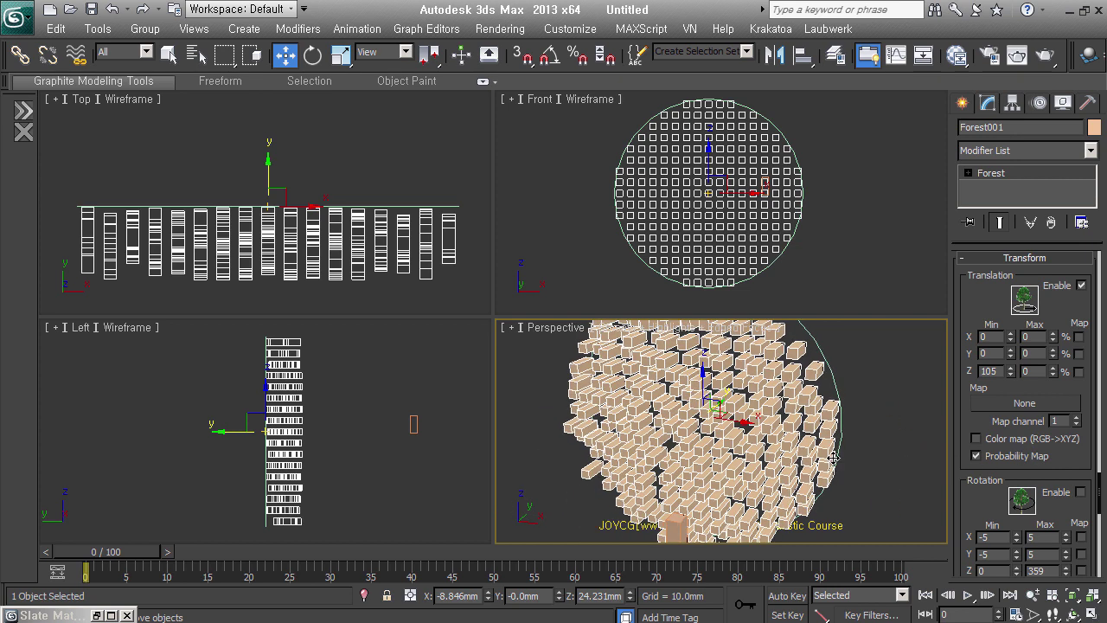
double_click(989, 370)
text(100)
key(Return)
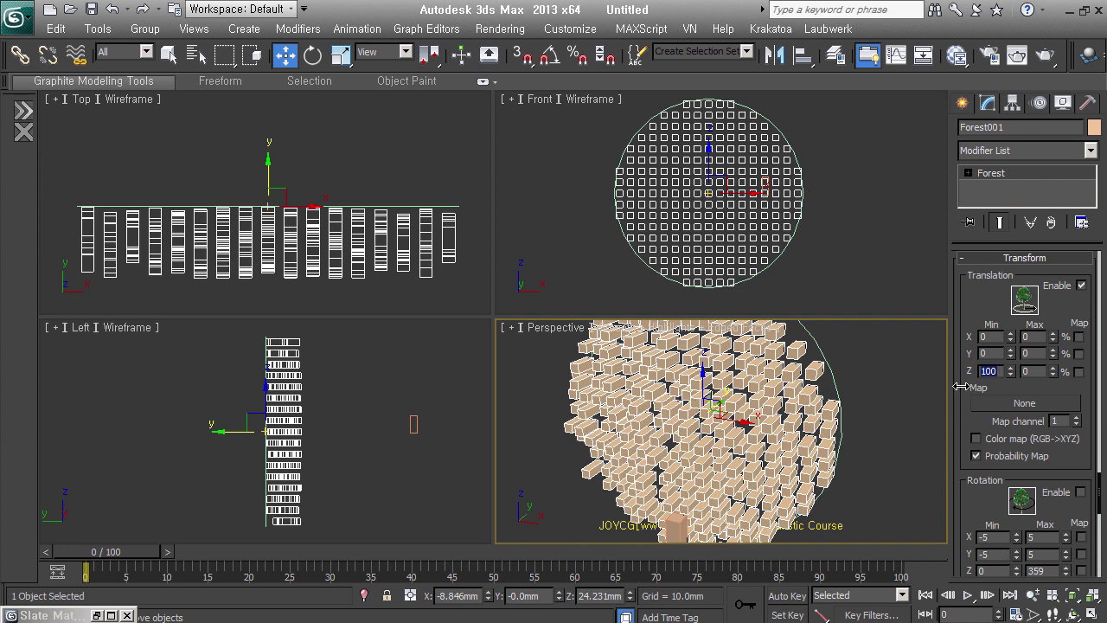
click(1031, 379)
text(100)
key(Return)
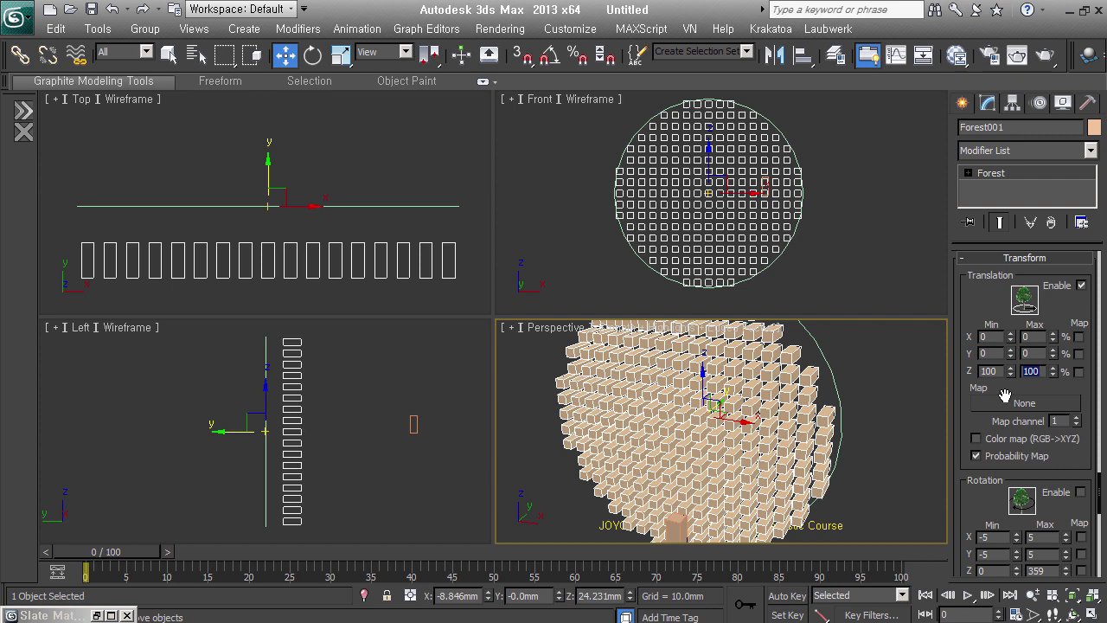
Step: Reset the Z translation minimum and maximum to 0 and disable random translation
alt+middle_drag(786, 466, 761, 446)
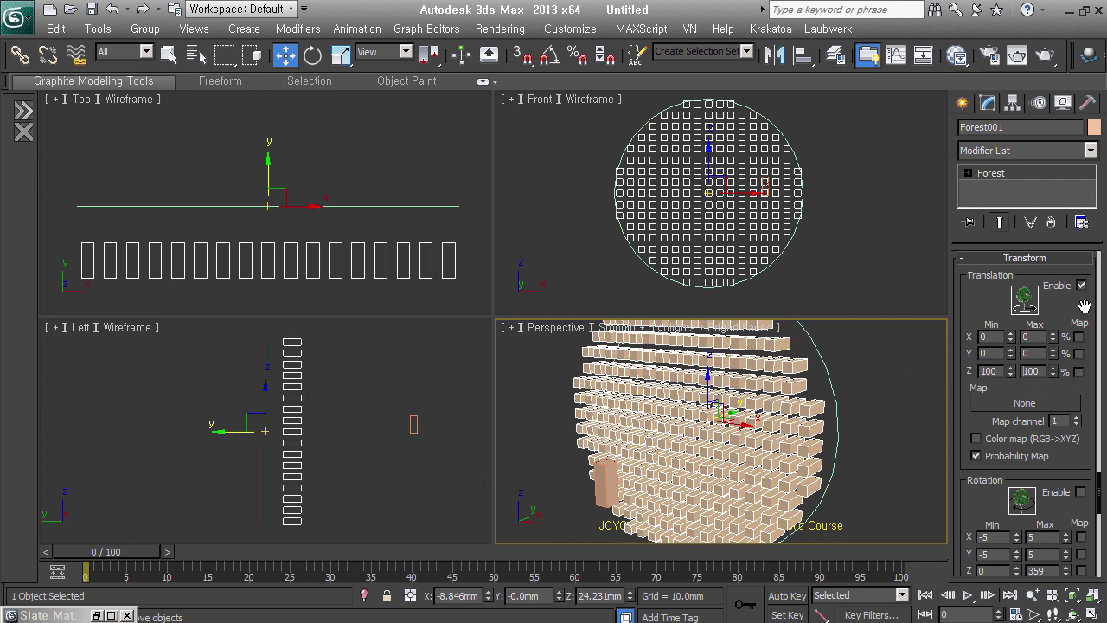
right_click(1053, 372)
right_click(1011, 372)
click(1082, 286)
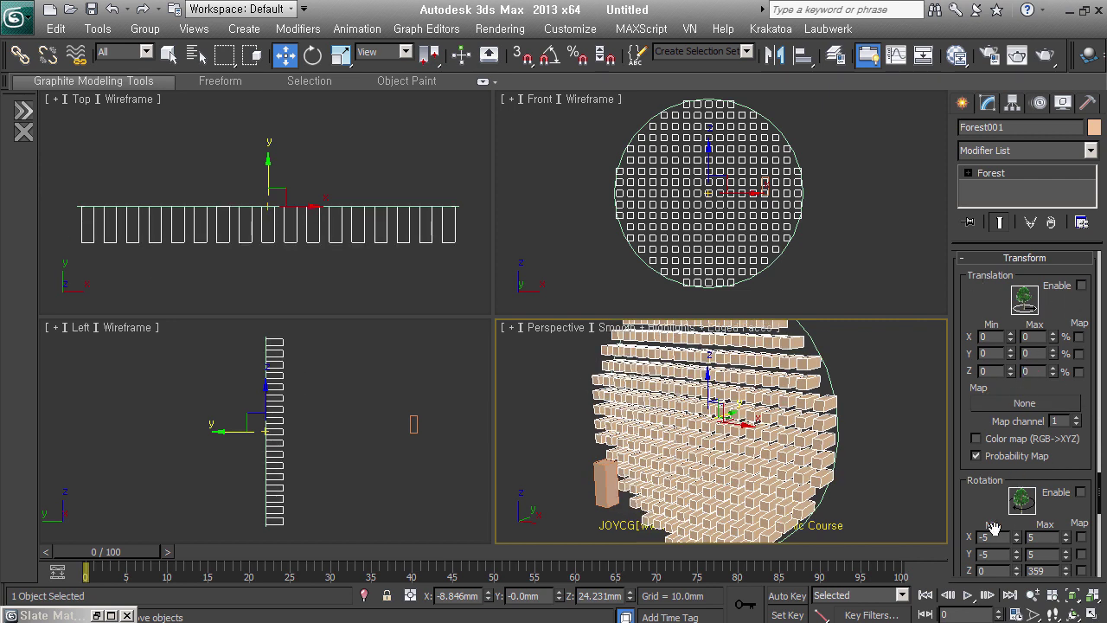
Step: Zero the X, Y and Z rotation maximums and enable random rotation
drag(993, 528, 995, 422)
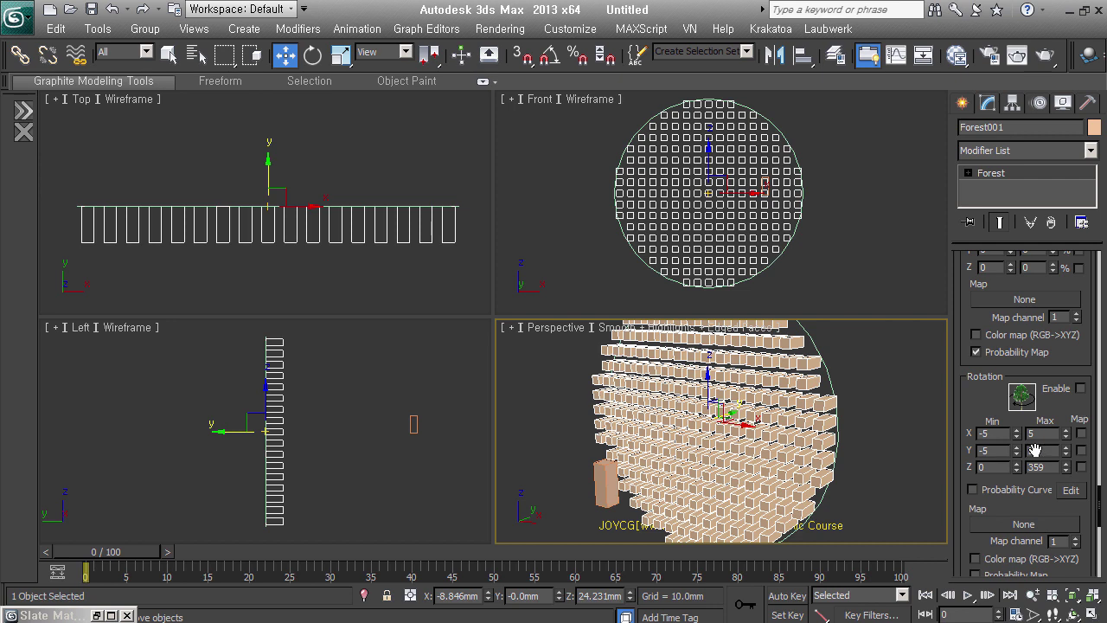
right_click(1066, 433)
right_click(1066, 450)
right_click(1066, 468)
click(1082, 389)
Step: Try a Z rotation maximum of 50 and orbit to inspect the rotated boards
drag(993, 420, 987, 323)
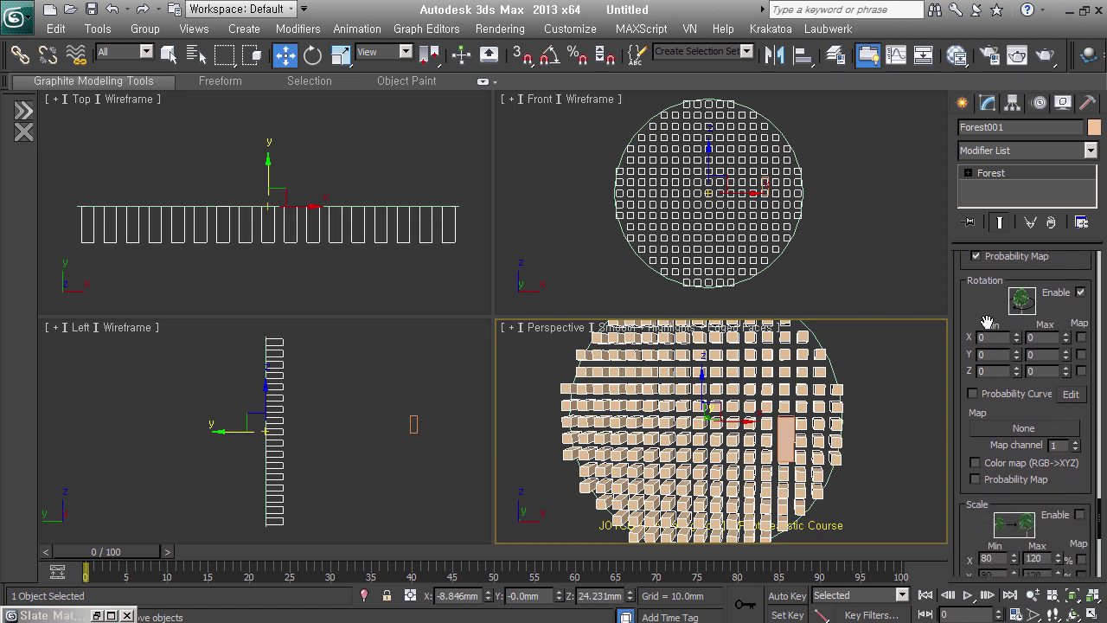
click(1051, 372)
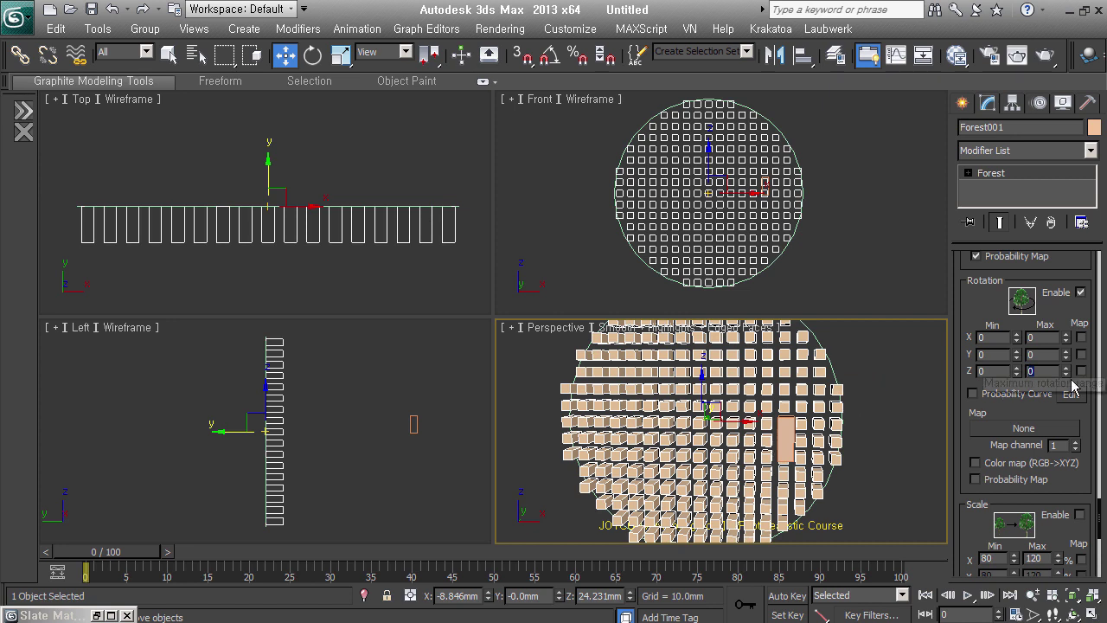
mouse_move(1043, 371)
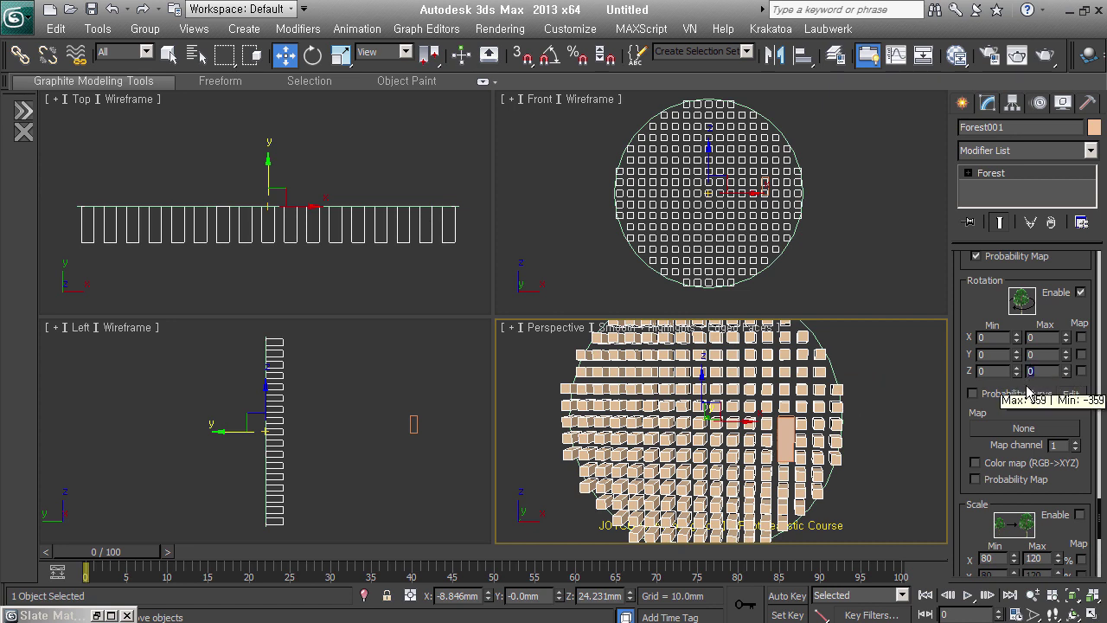
text(50)
key(Return)
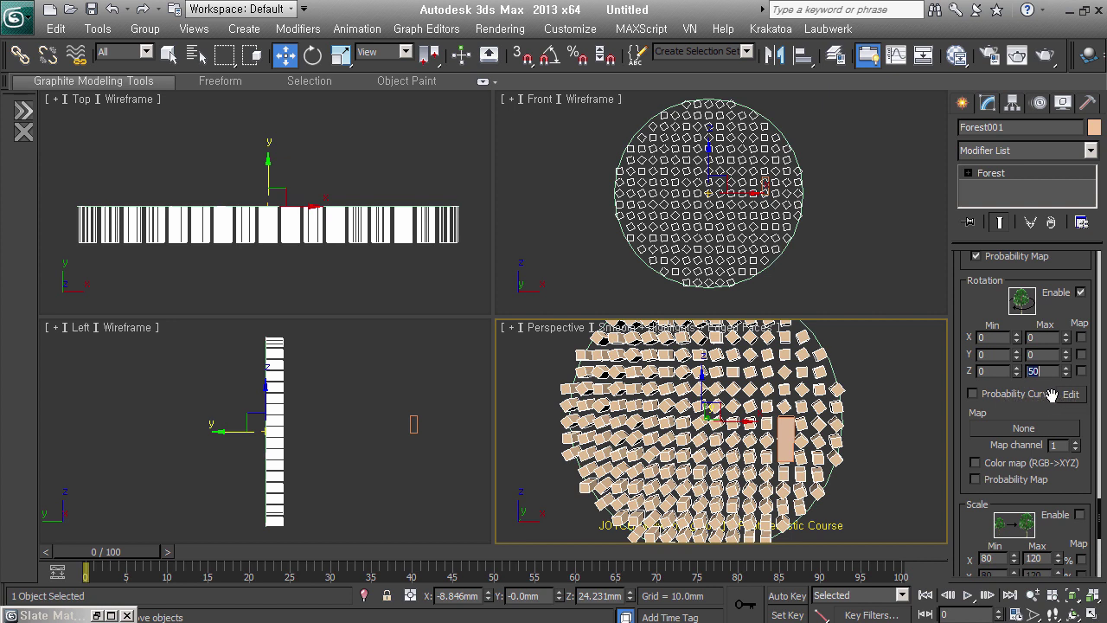
alt+middle_drag(806, 443, 775, 442)
text(45)
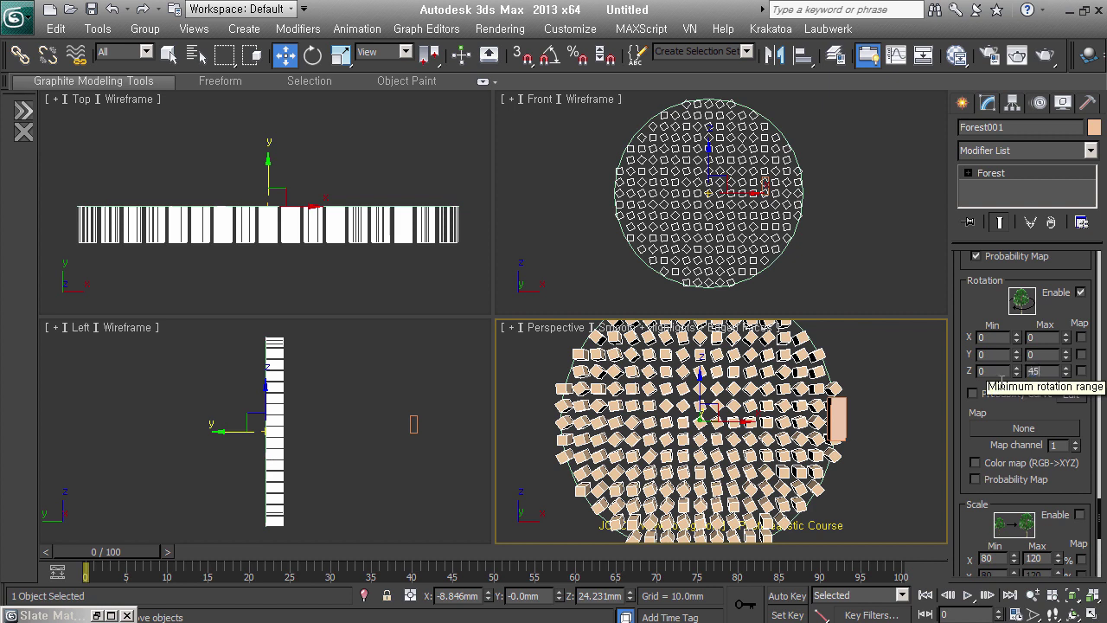
alt+middle_drag(767, 467, 714, 445)
Step: Raise the Z rotation maximum to 359 and inspect the randomly spun boards up close
key(BackSpace)
key(BackSpace)
text(3)
key(Return)
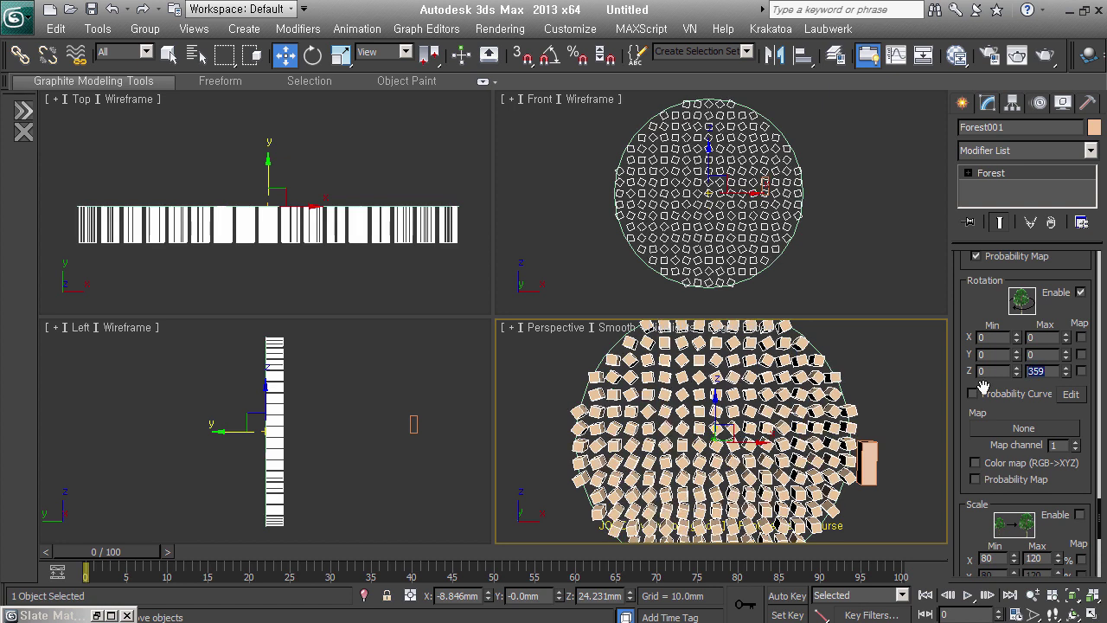
mouse_move(827, 440)
alt+middle_down()
mouse_move(671, 454)
mouse_move(766, 393)
alt+middle_up()
scroll(671, 453, down, 2)
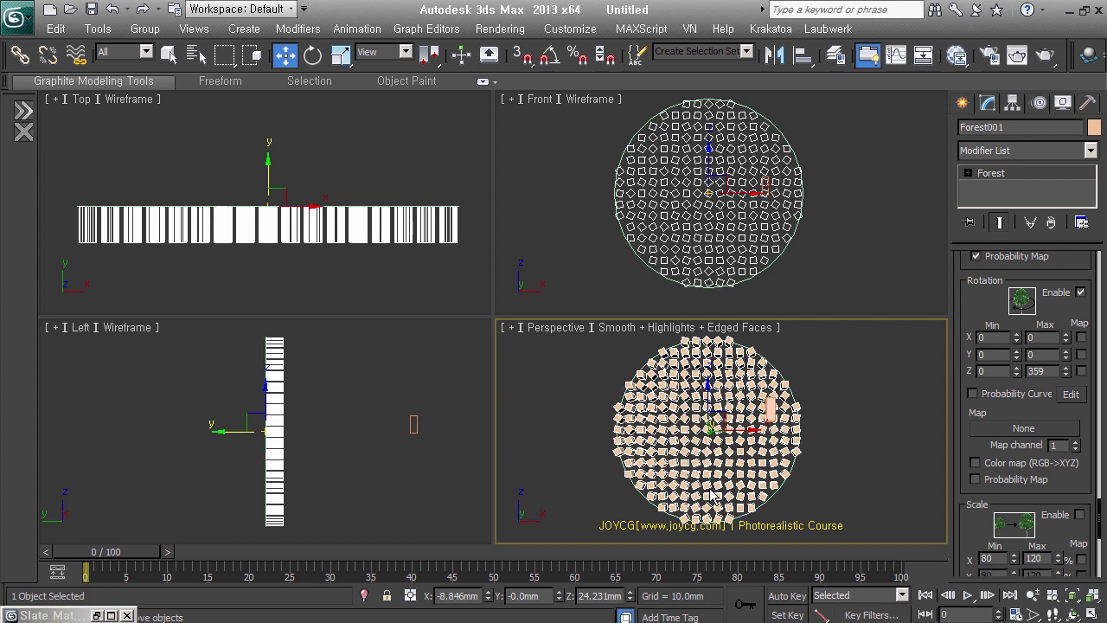
alt+middle_drag(766, 410, 753, 433)
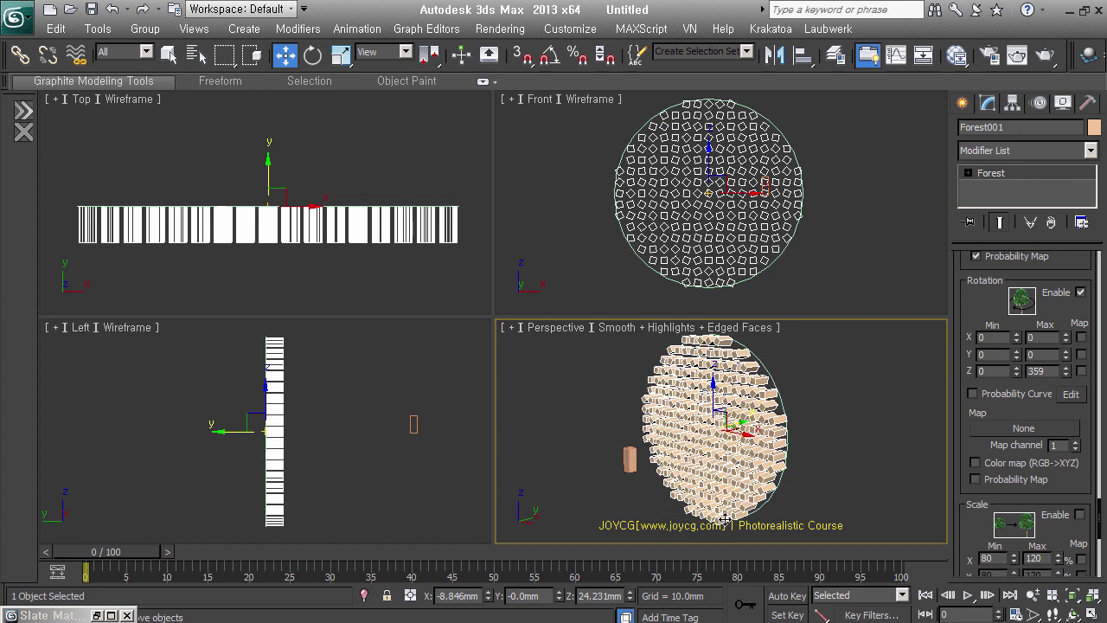
scroll(758, 468, up, 4)
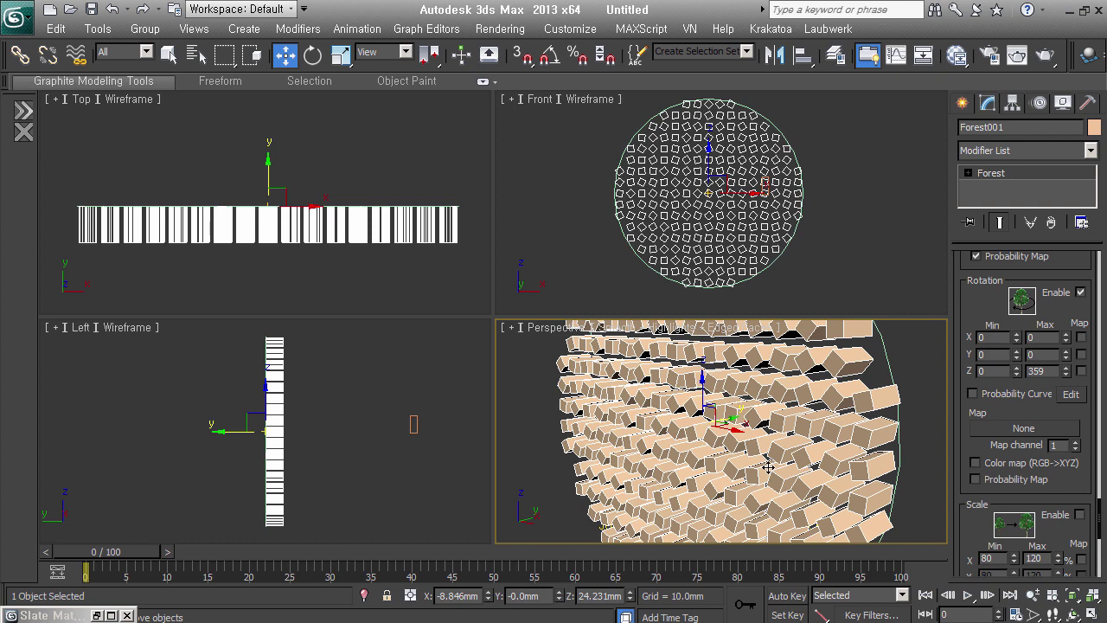
scroll(767, 468, down, 3)
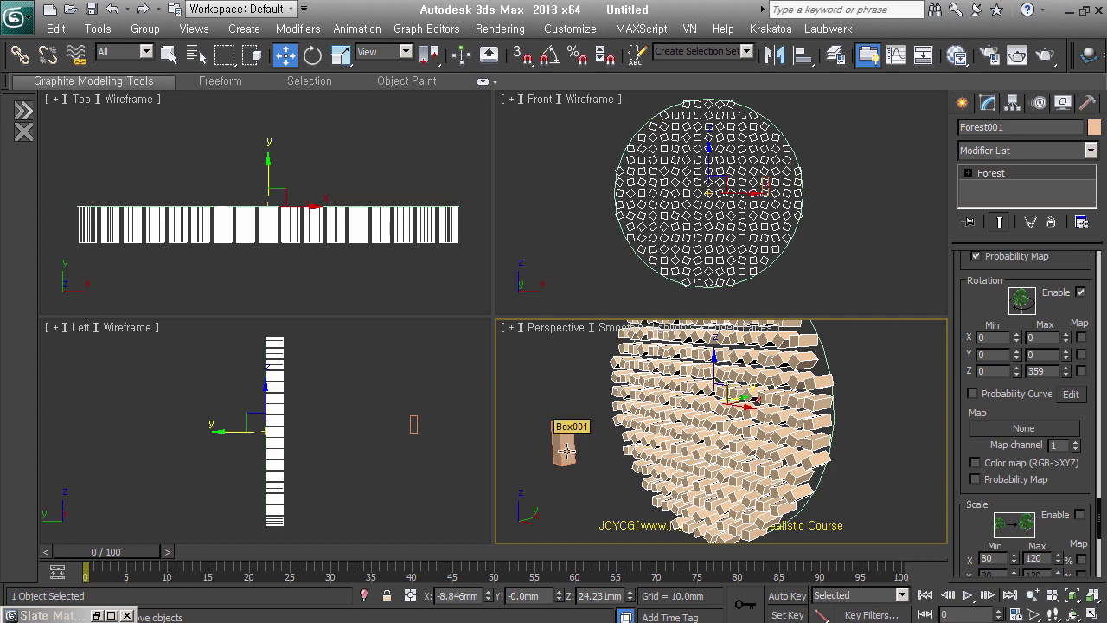
Step: Start a File > Merge and browse to the 2015-BigennerModeling_S2\5week-wall folder
click(17, 18)
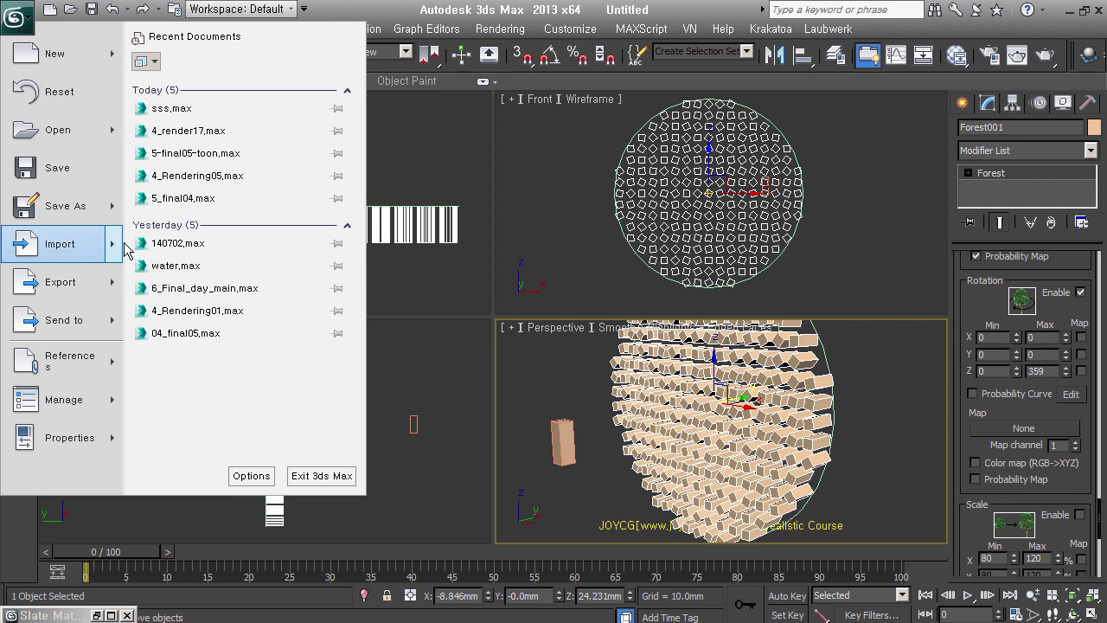
mouse_move(59, 244)
click(182, 146)
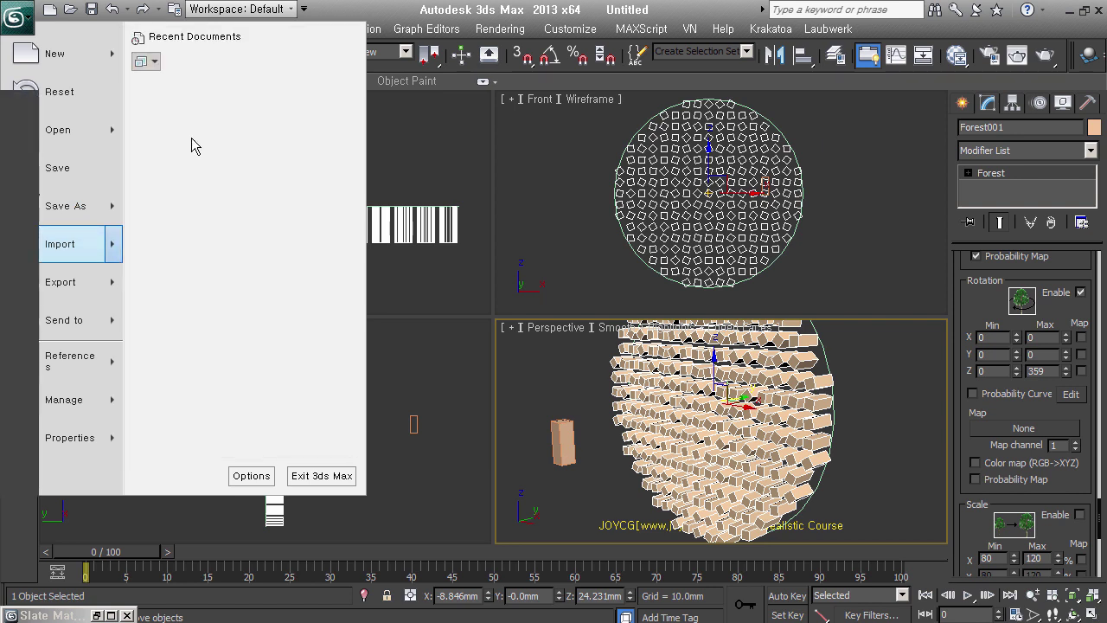
click(189, 38)
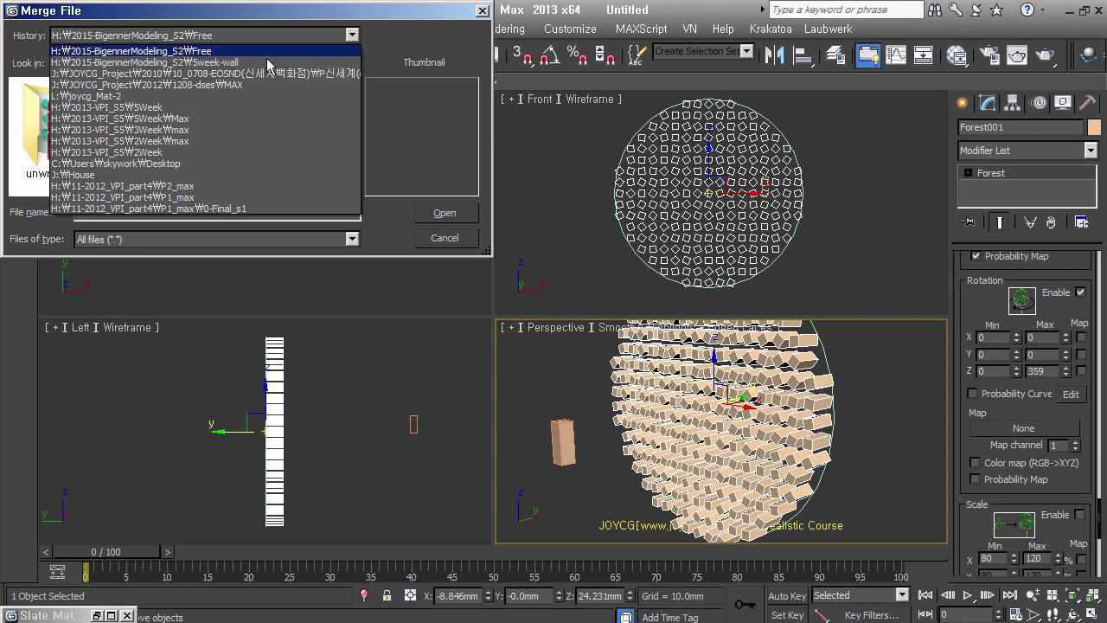
click(260, 52)
click(232, 63)
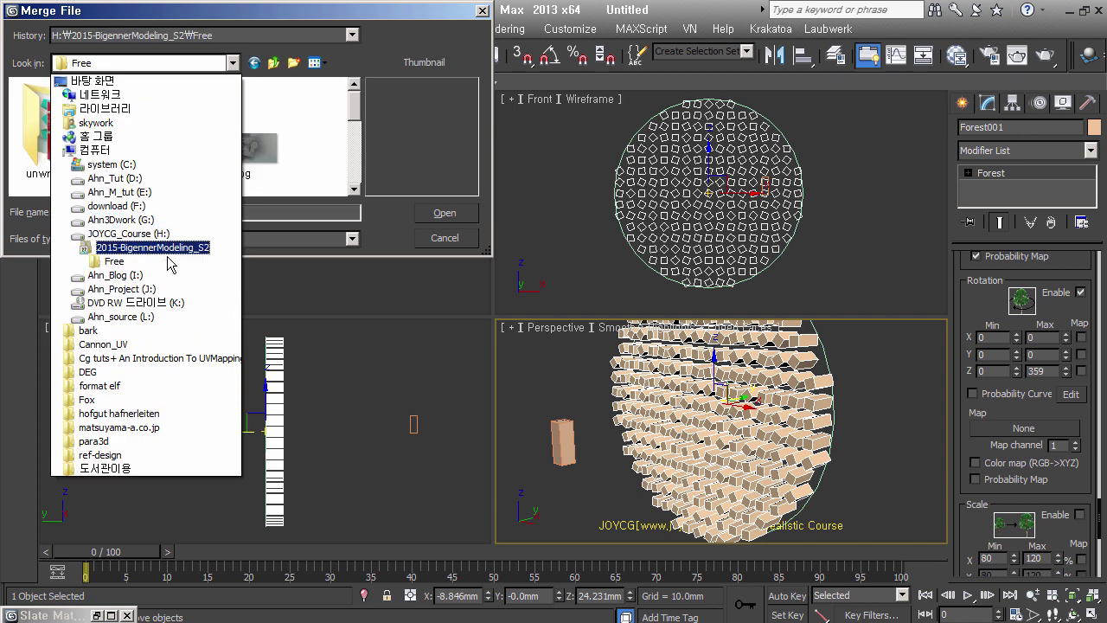
click(161, 248)
click(94, 141)
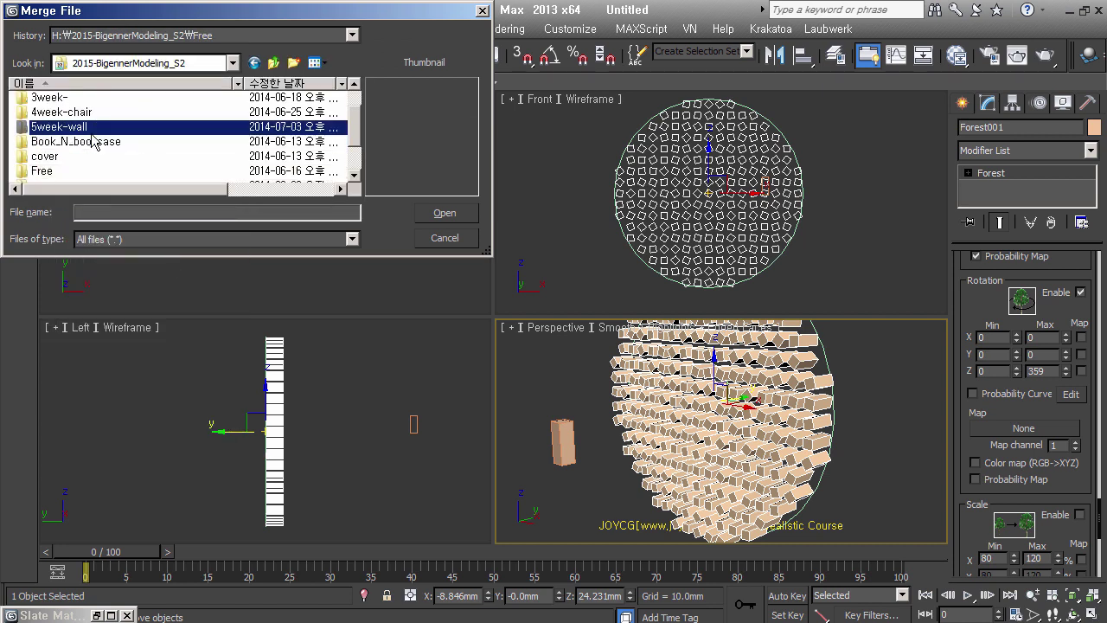
double_click(93, 128)
Step: Open grass_unit.max for merging and select psC00 in the object list
click(247, 127)
scroll(259, 143, down, 3)
scroll(281, 165, down, 3)
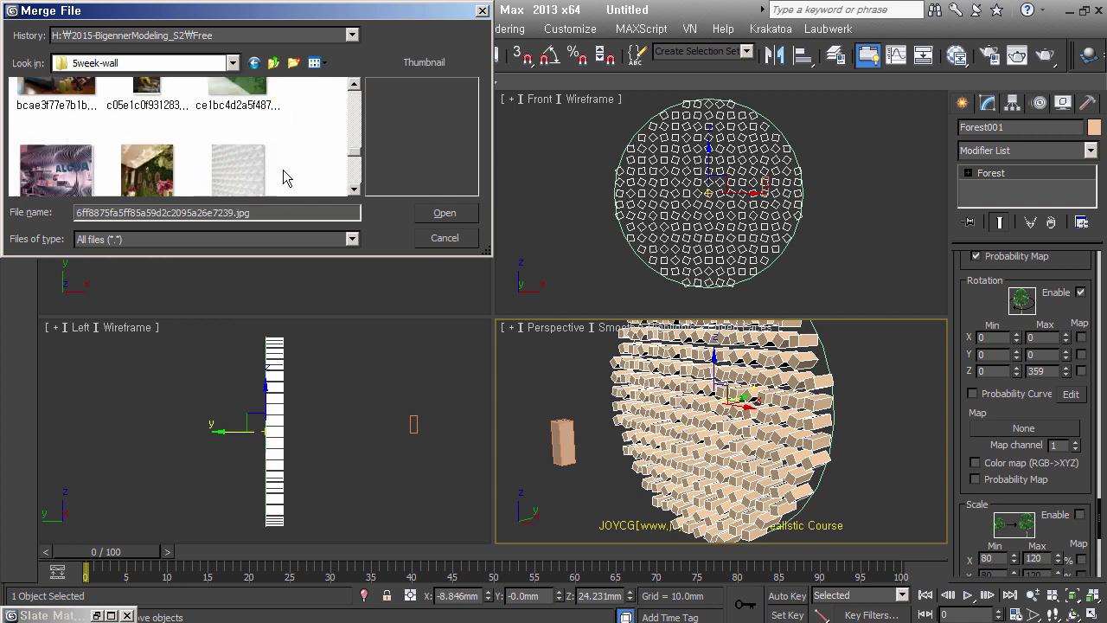
scroll(282, 169, down, 3)
click(257, 148)
double_click(156, 129)
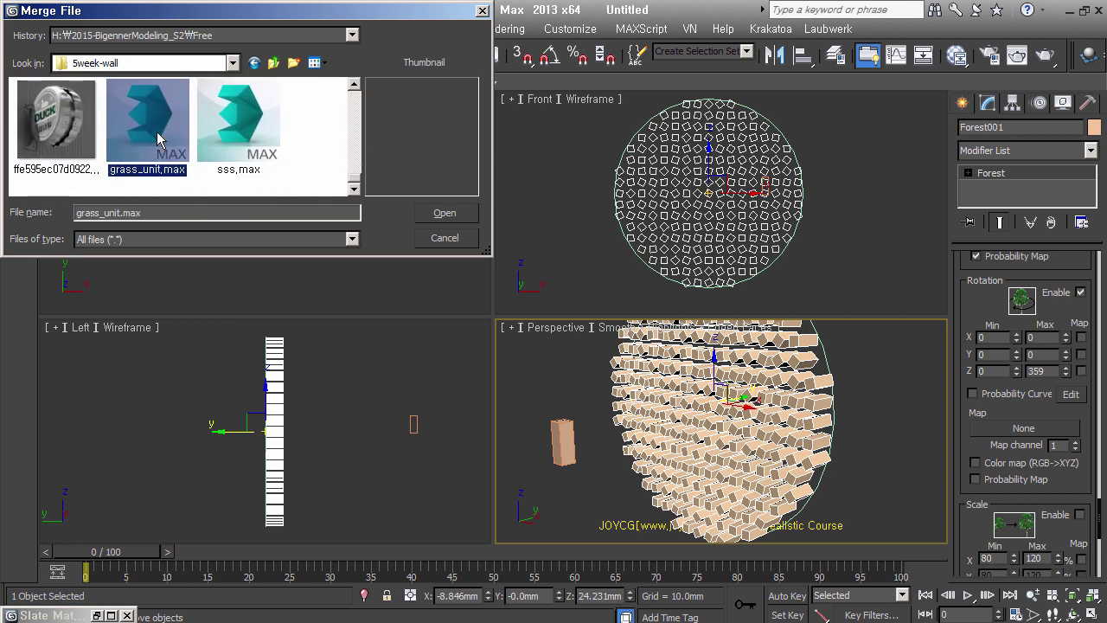
click(432, 280)
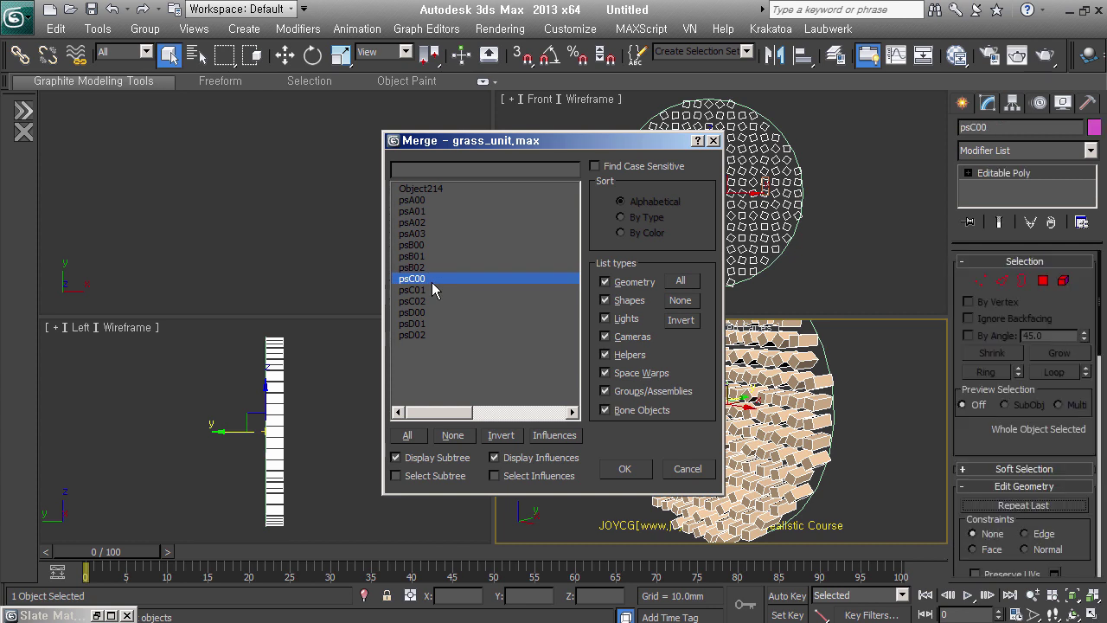
Step: Merge psC00, align the small box with X/Y/Z centers, and move it along X
click(645, 474)
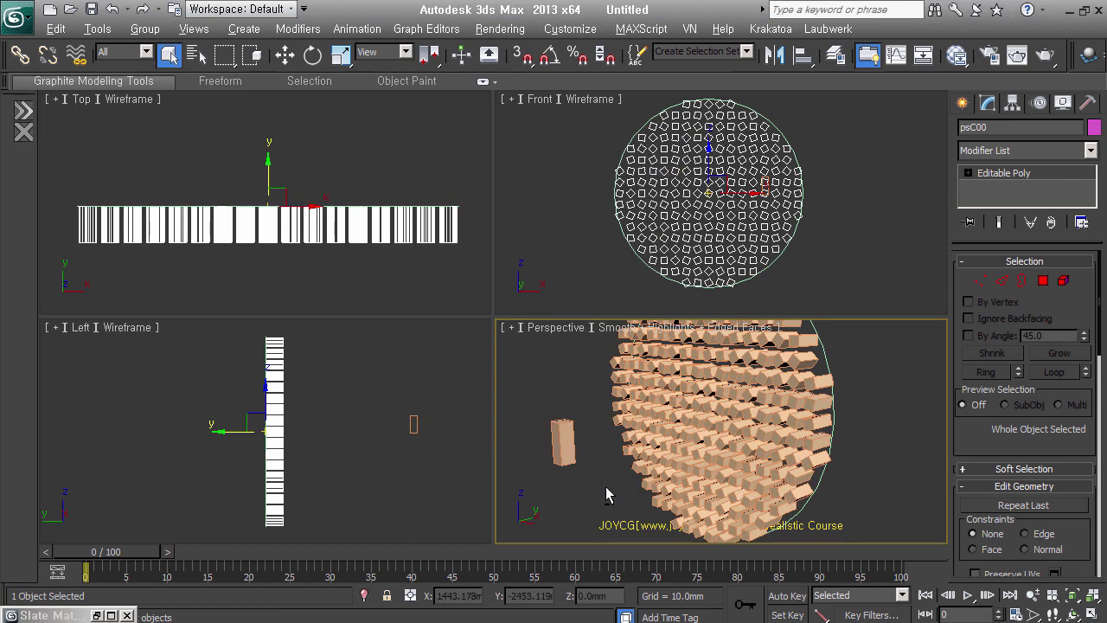
key(alt+a)
click(571, 450)
click(602, 208)
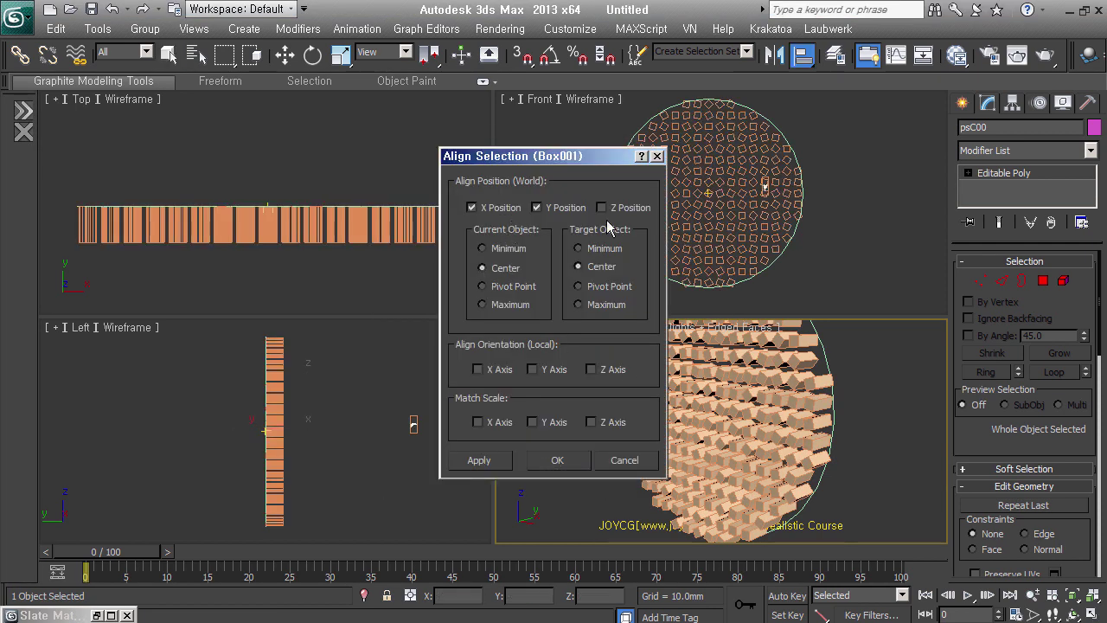
click(554, 463)
drag(610, 461, 631, 463)
Step: Switch the viewport to orthographic, reframe the scatter, and reselect Forest001
mouse_move(766, 489)
middle_down()
mouse_move(589, 490)
mouse_move(574, 456)
mouse_move(613, 465)
middle_up()
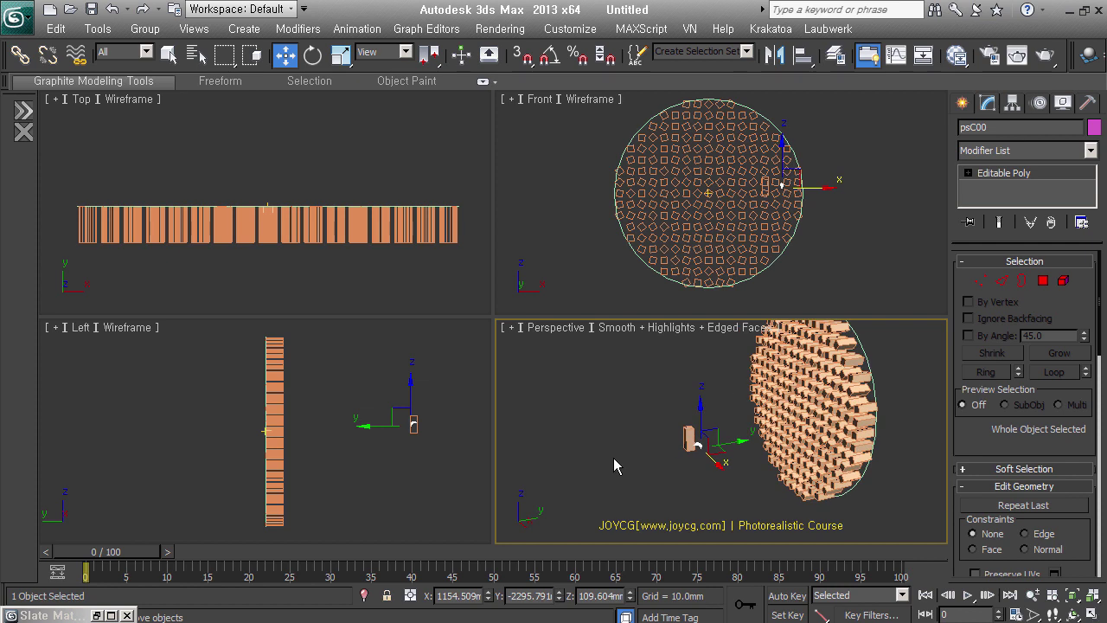
key(u)
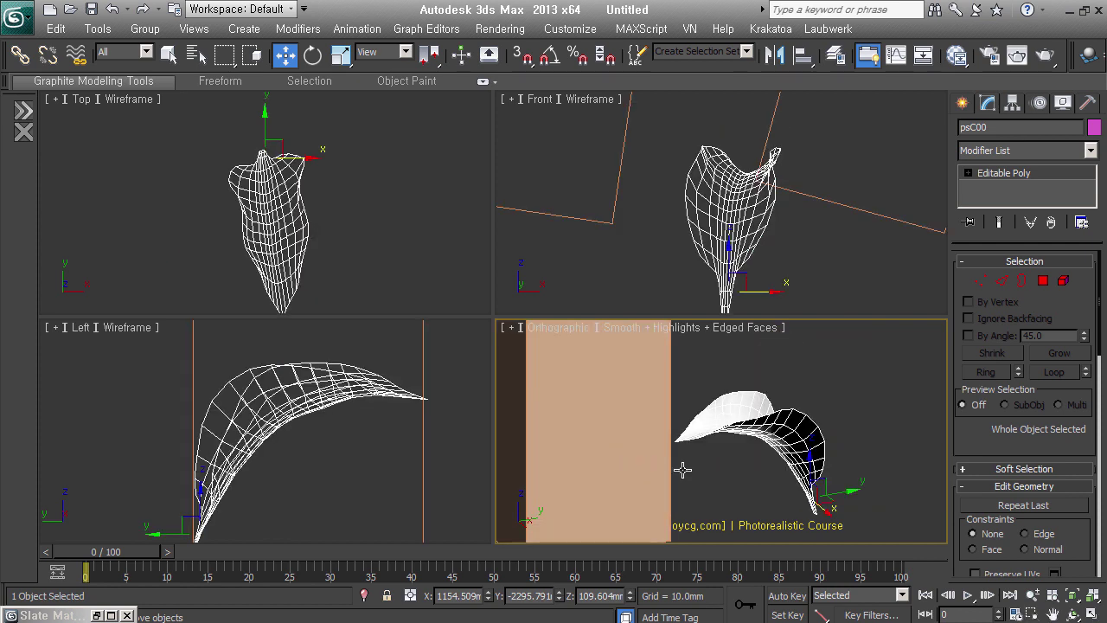
alt+middle_drag(728, 489, 678, 494)
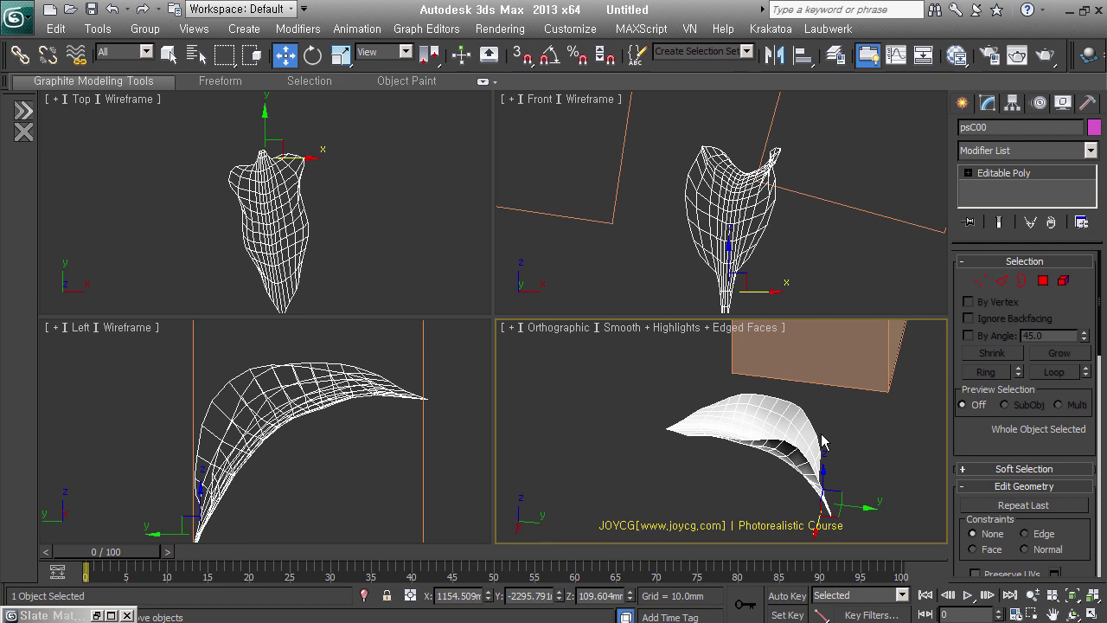
scroll(822, 443, down, 5)
scroll(823, 443, down, 3)
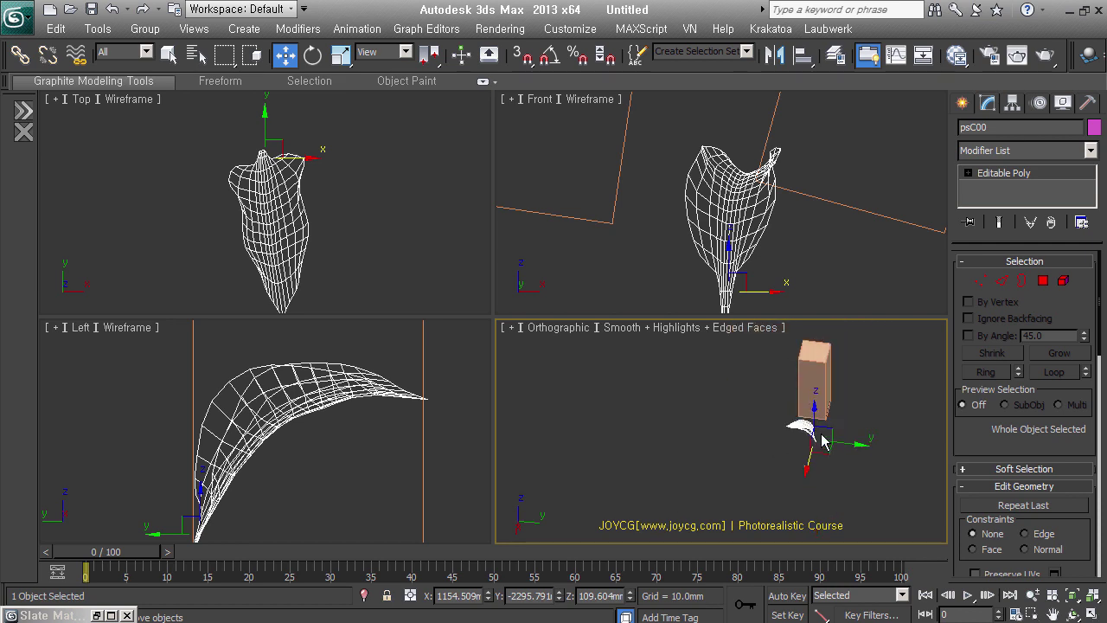
middle_drag(881, 444, 792, 462)
scroll(759, 447, up, 3)
scroll(760, 448, up, 2)
key(ctrl+z)
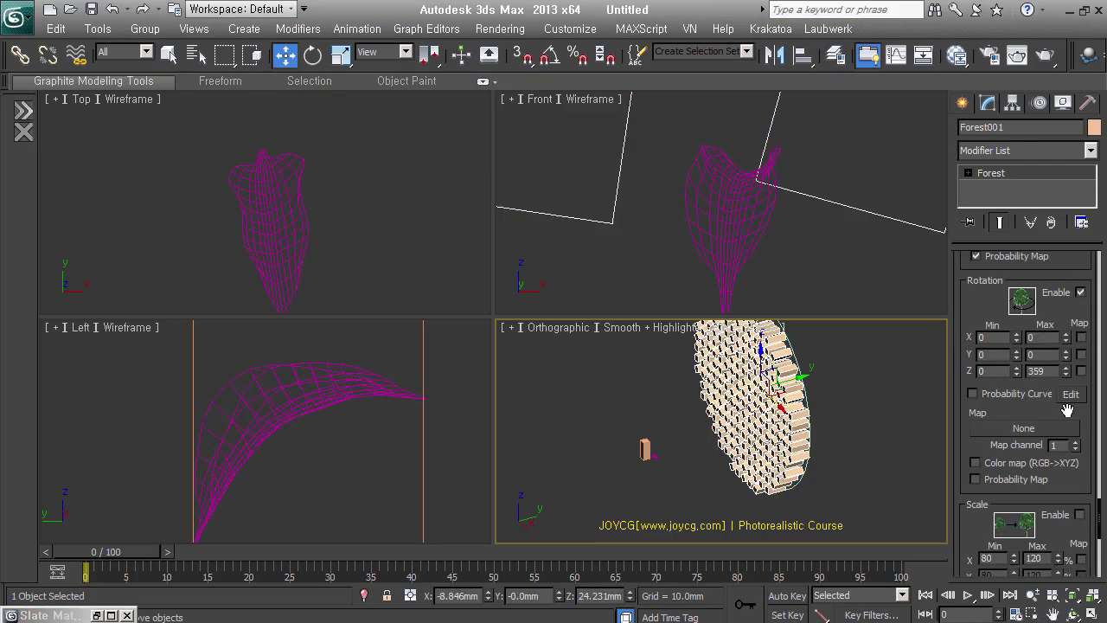
Step: Set psC00 as Forest001's custom object in the Geometry rollout
right_click(990, 317)
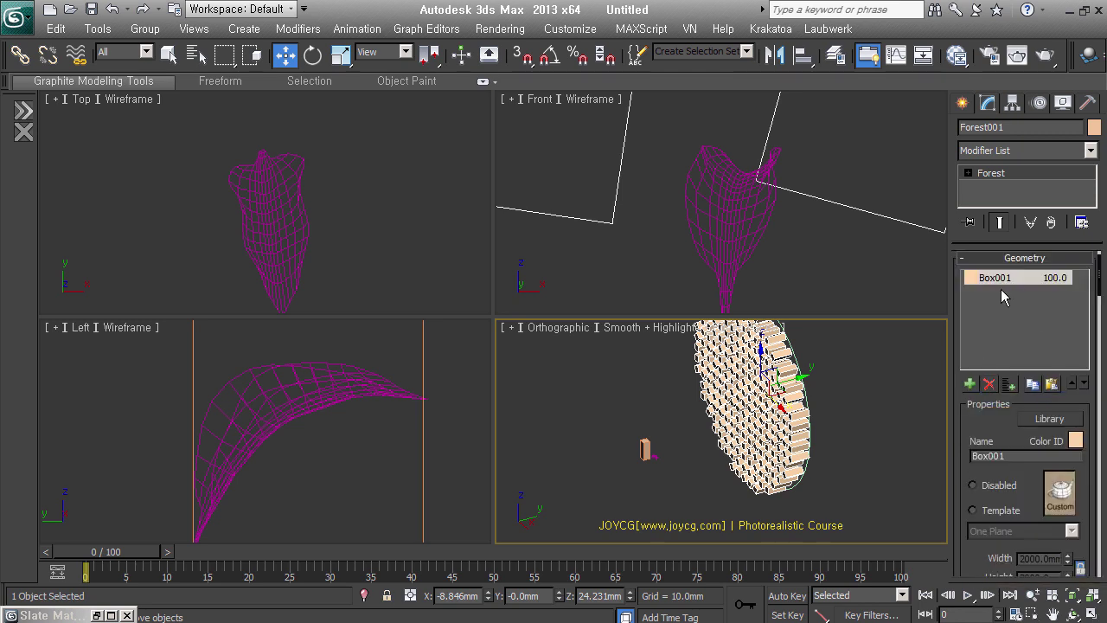
drag(978, 523, 980, 379)
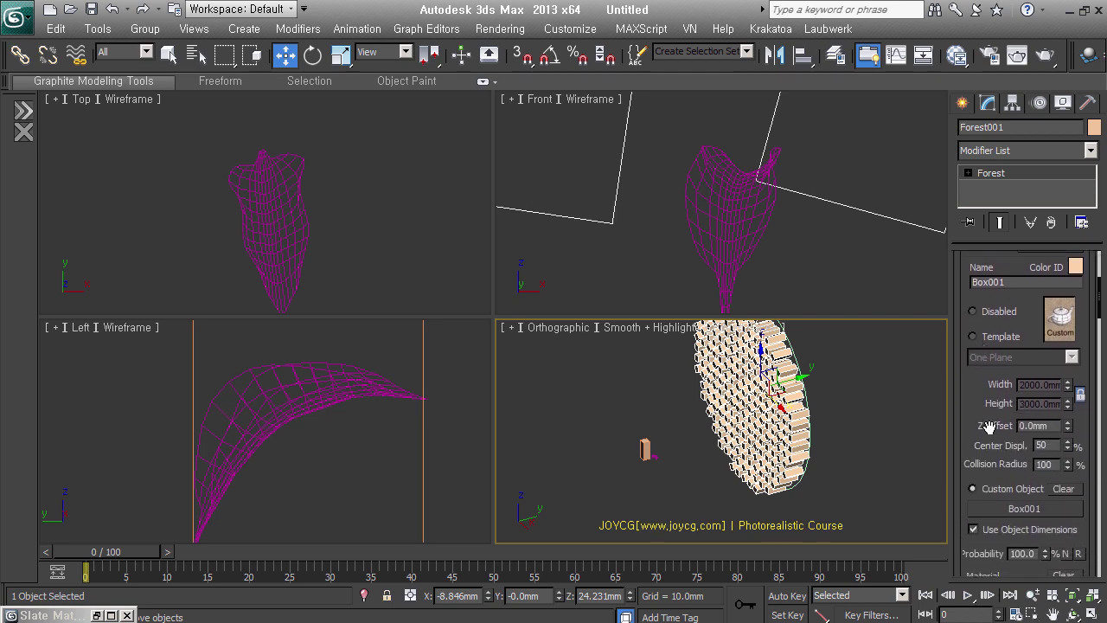
click(1026, 514)
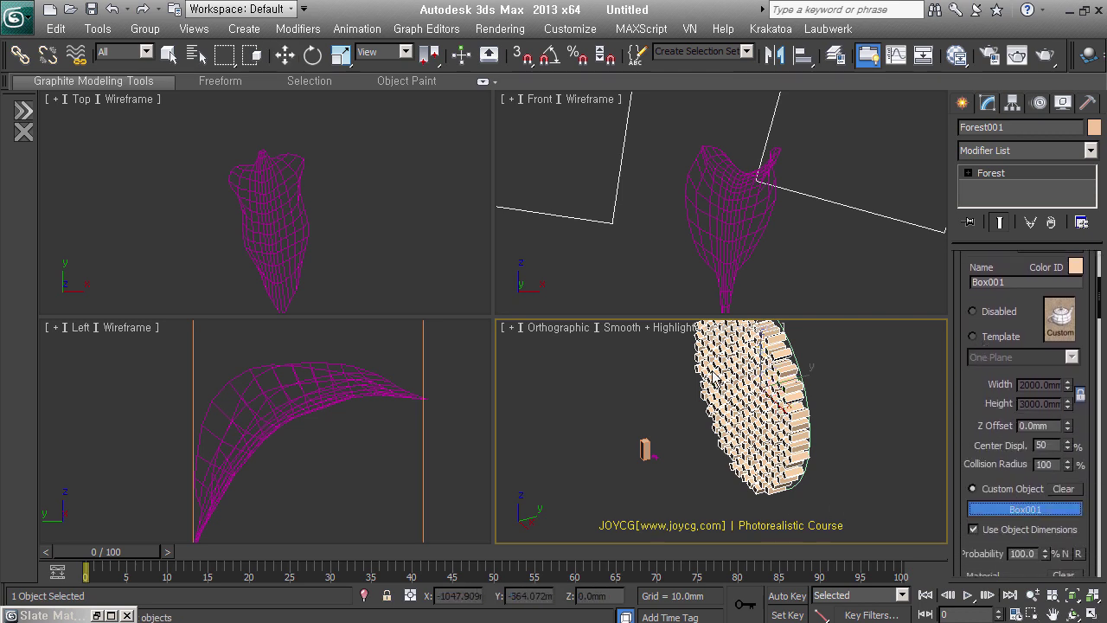
click(737, 303)
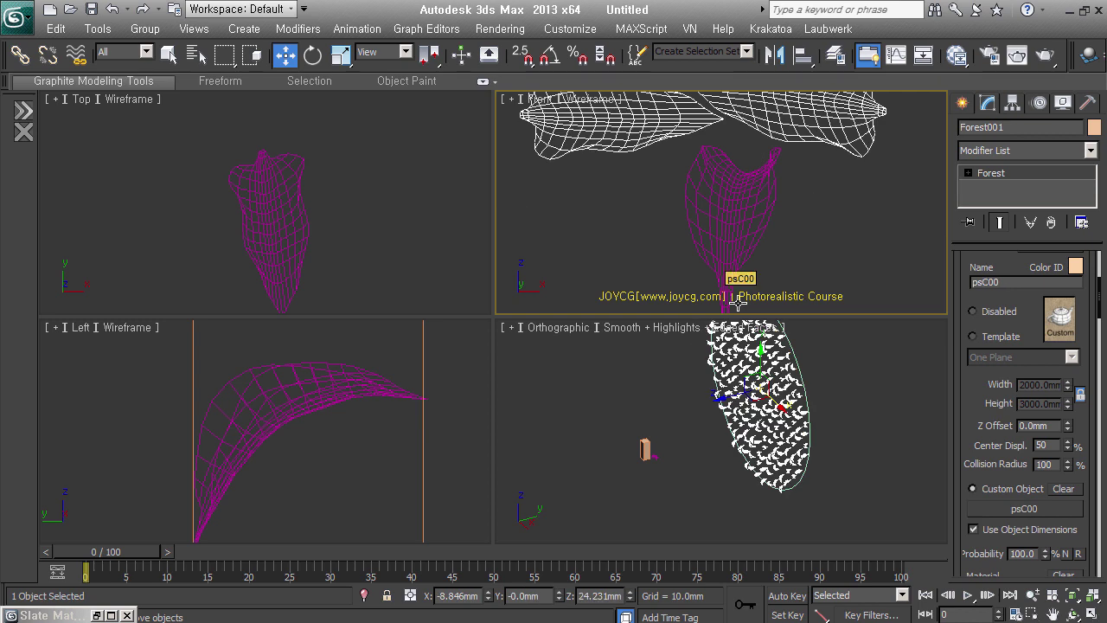
Step: Zoom and orbit to inspect the grass blades scattered across the disc
scroll(748, 445, up, 2)
scroll(747, 445, up, 2)
scroll(748, 444, up, 2)
alt+middle_drag(748, 444, 818, 420)
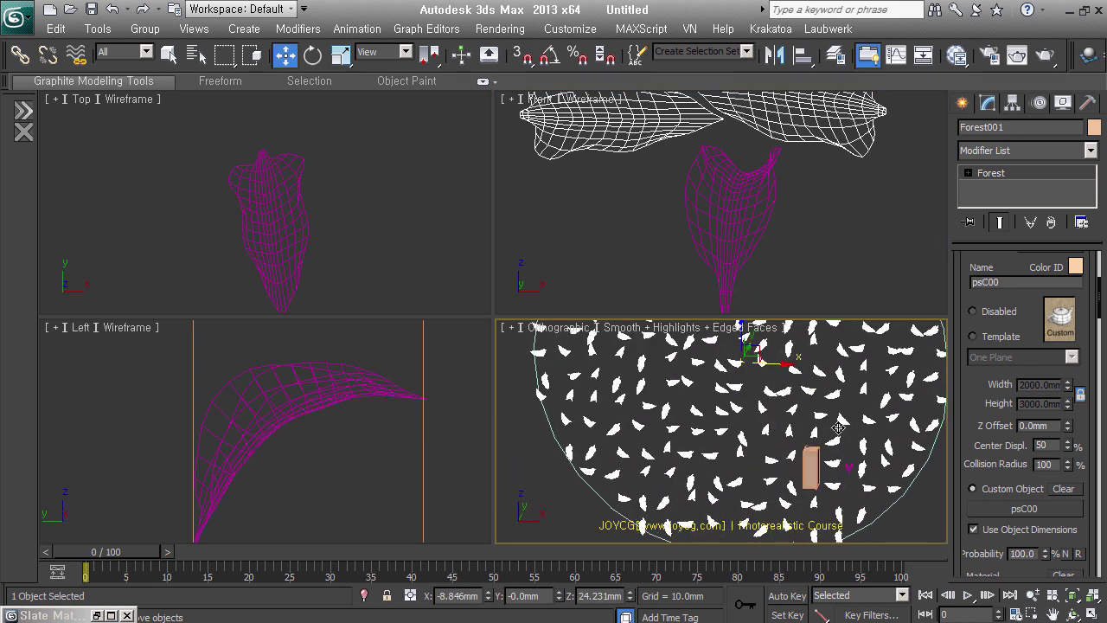
scroll(819, 420, up, 1)
scroll(816, 418, up, 1)
scroll(813, 417, up, 2)
scroll(806, 412, up, 2)
mouse_move(807, 412)
alt+middle_down()
mouse_move(751, 409)
mouse_move(838, 410)
alt+middle_up()
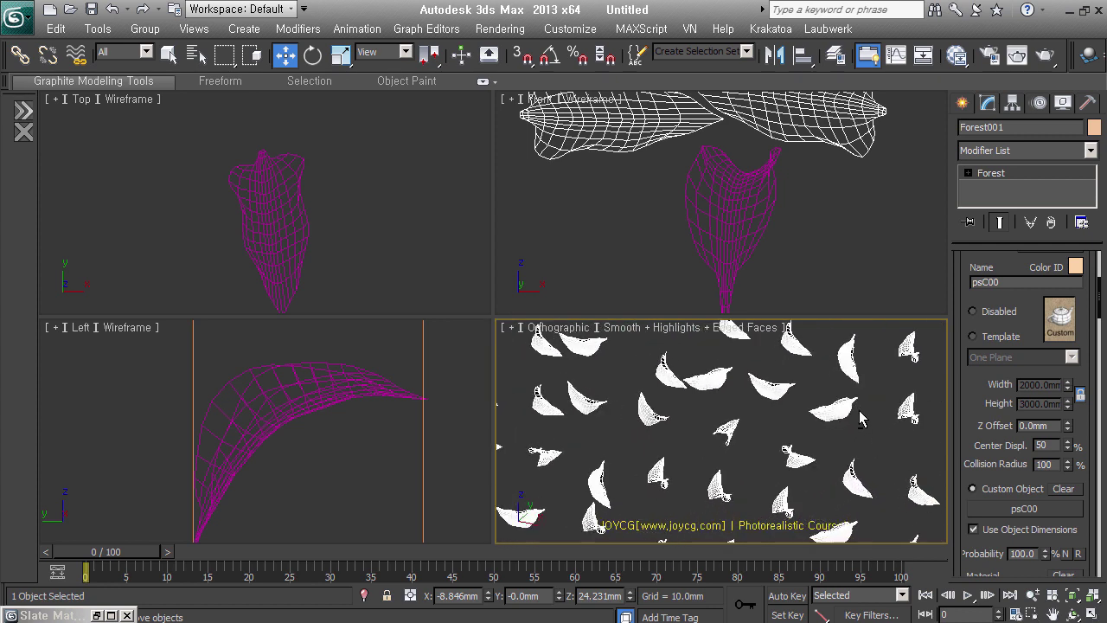
scroll(861, 418, down, 3)
mouse_move(811, 472)
alt+middle_down()
mouse_move(778, 464)
mouse_move(765, 485)
alt+middle_up()
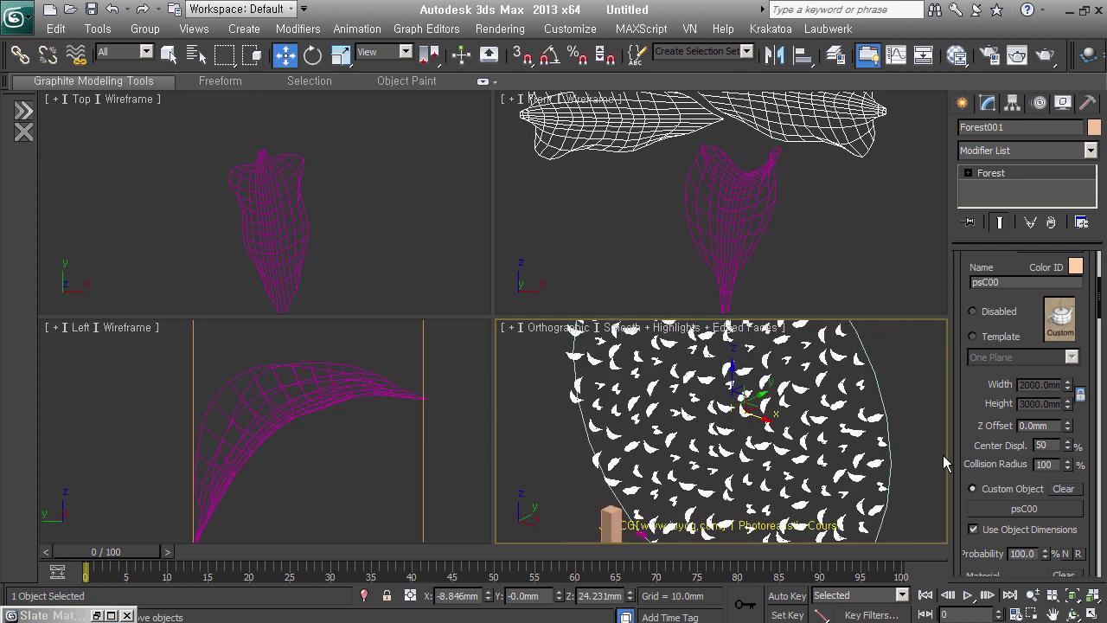
Step: Adjust Forest001's Distribution Map density X units from 17696 to about 12900.41
right_click(983, 422)
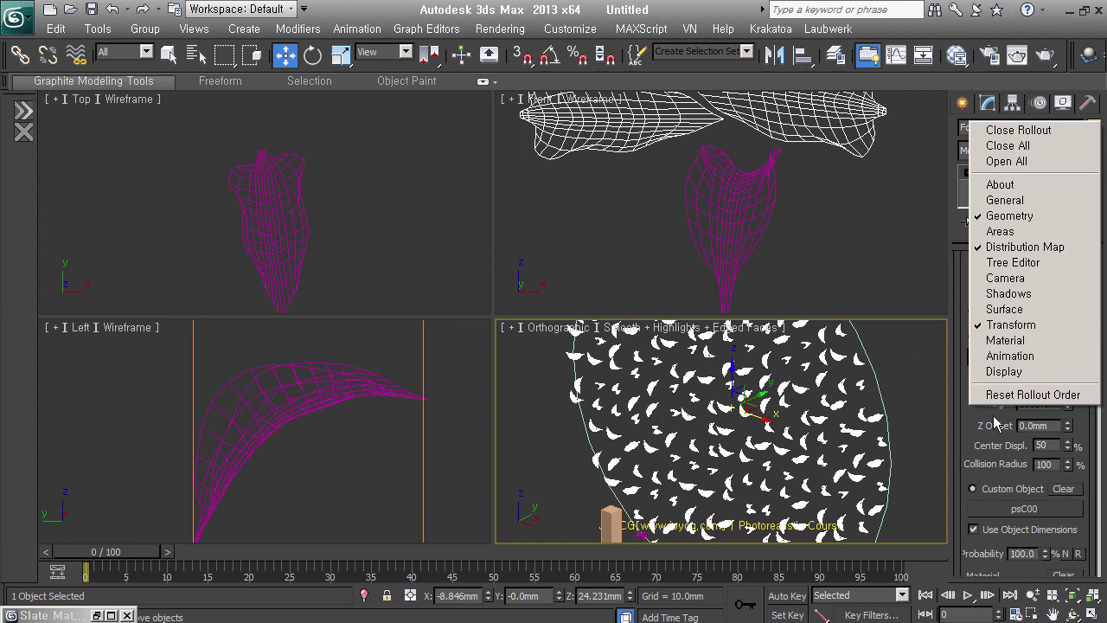
click(1030, 248)
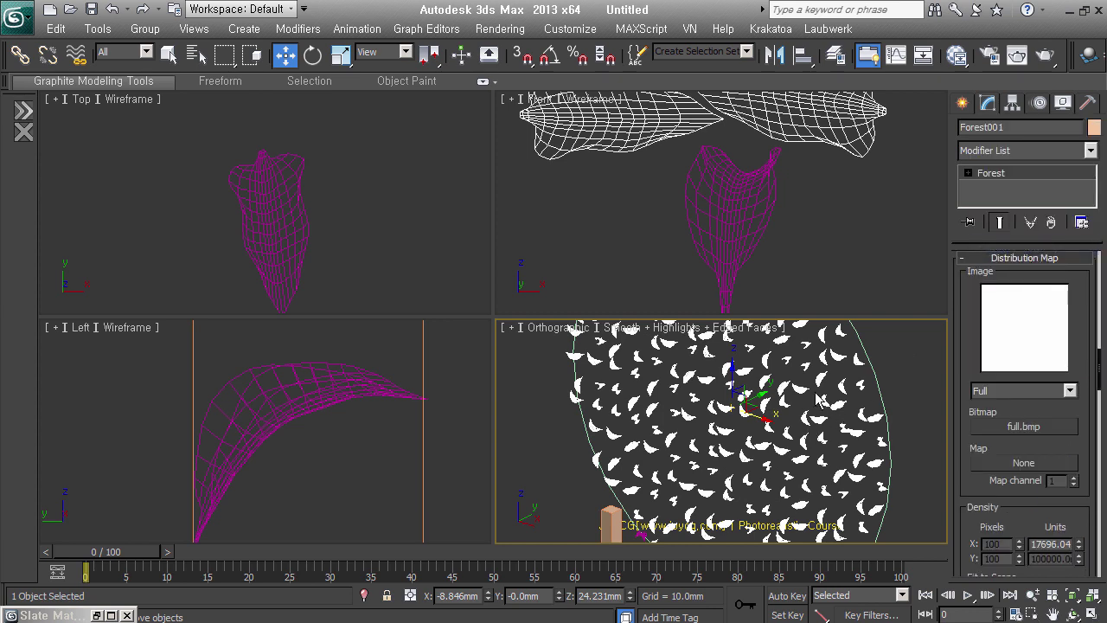
click(1094, 571)
drag(1094, 571, 1098, 530)
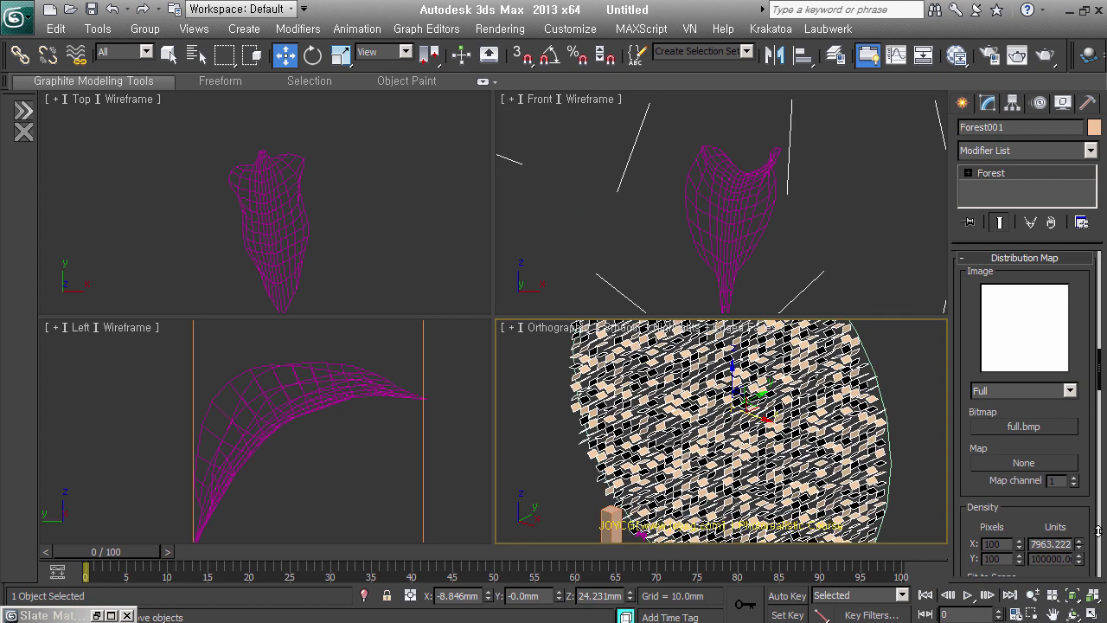
middle_drag(902, 437, 866, 444)
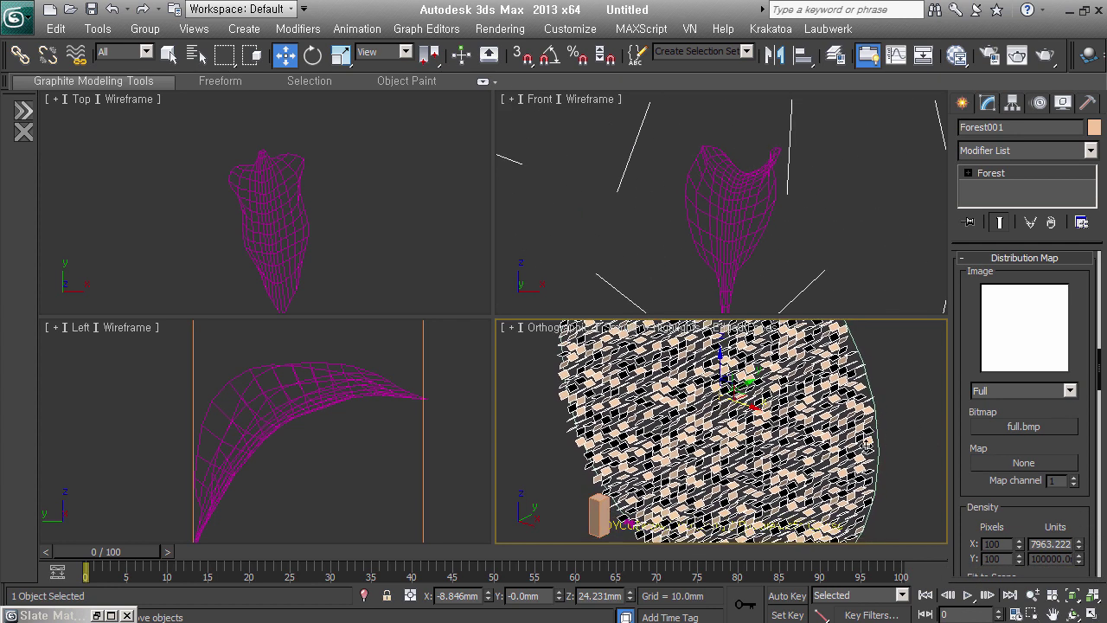
scroll(832, 450, up, 3)
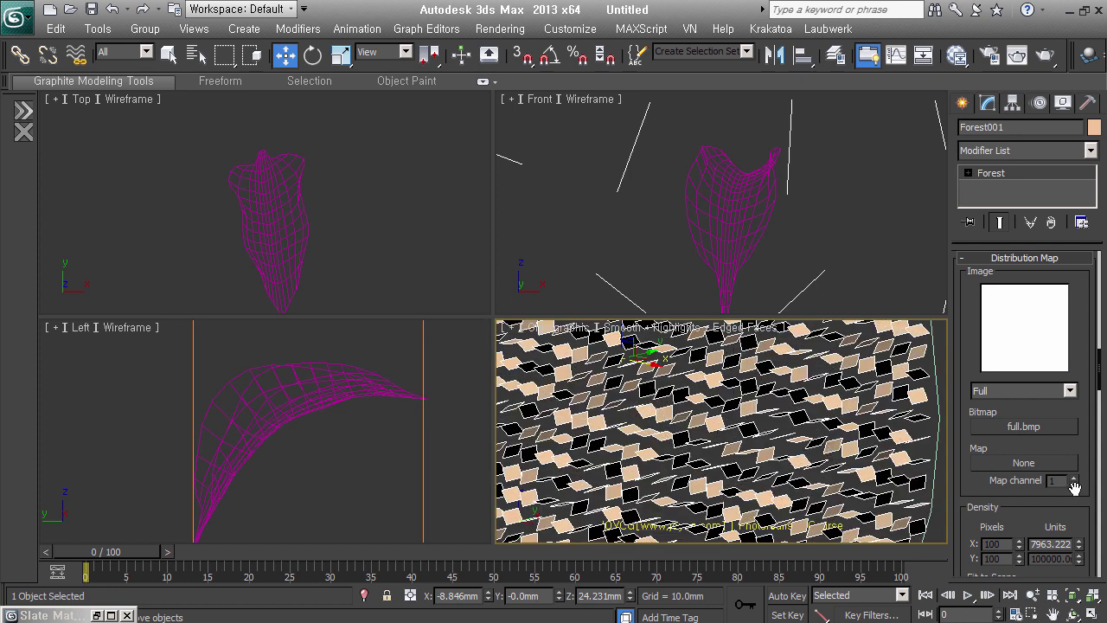
drag(1079, 545, 1087, 571)
scroll(820, 529, down, 3)
Step: Show Forest001's Transform settings, toggle rotation off and on, and reset the top-right view to Front
right_click(988, 494)
click(1016, 409)
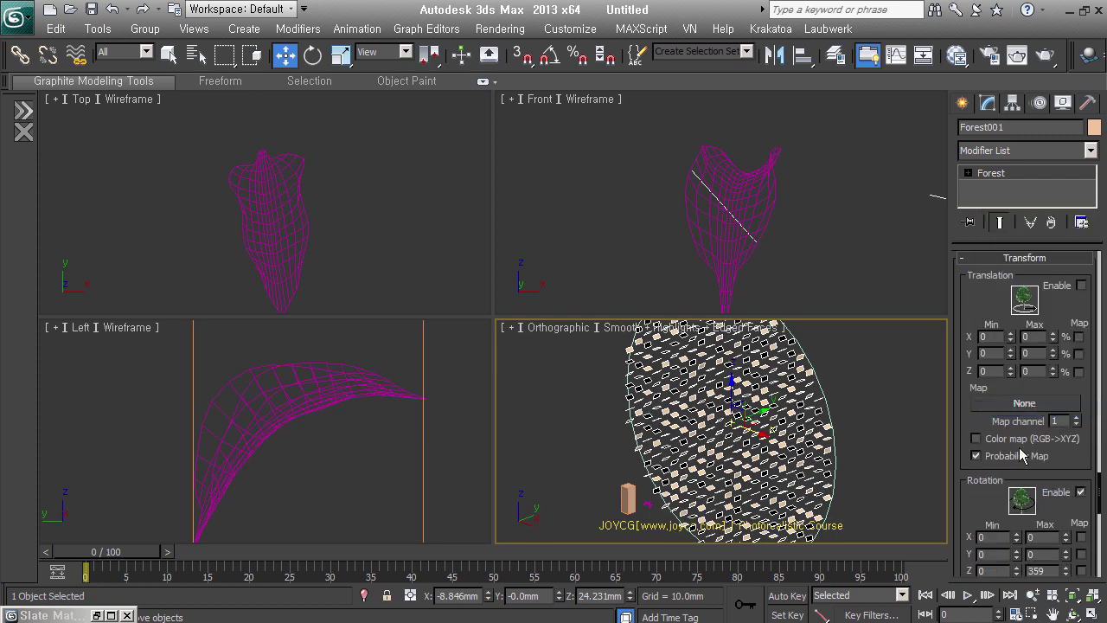
drag(1001, 519, 1000, 399)
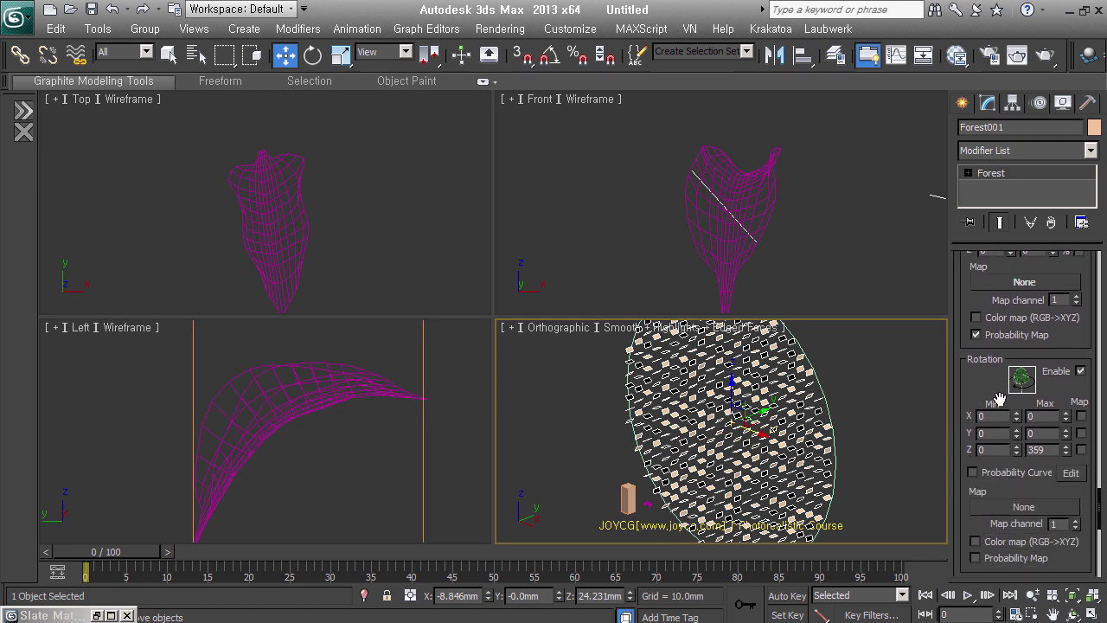
click(1080, 371)
click(1080, 371)
click(1081, 371)
click(1081, 371)
alt+middle_drag(779, 278, 744, 306)
key(f)
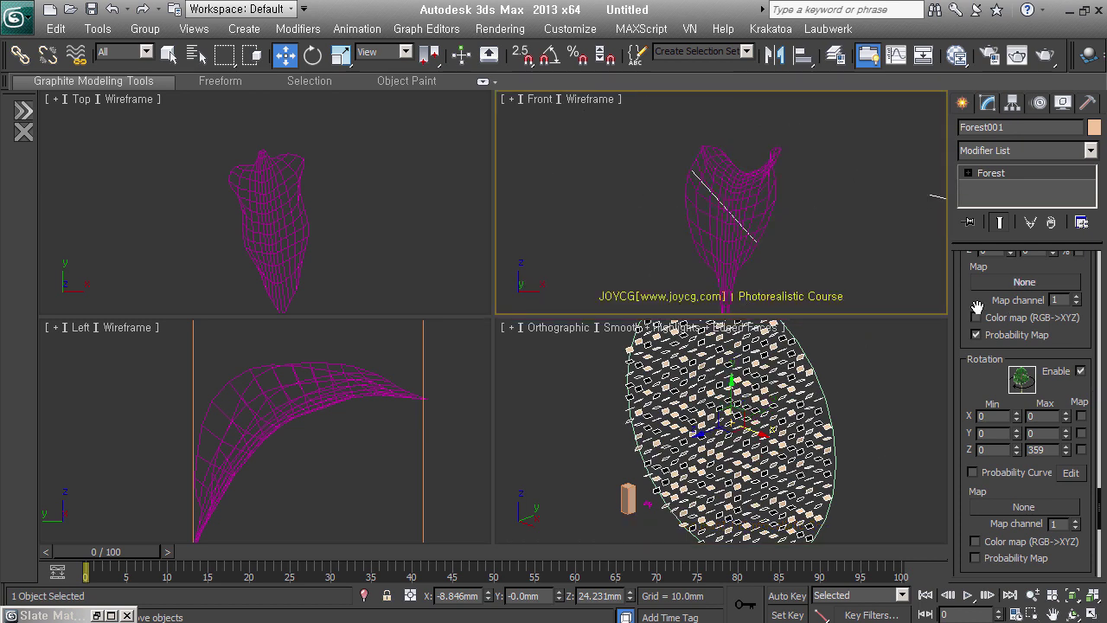
Step: Try Adaptive display, set the proxy shape to Box, then return Forest001's viewport display to Mesh
right_click(970, 508)
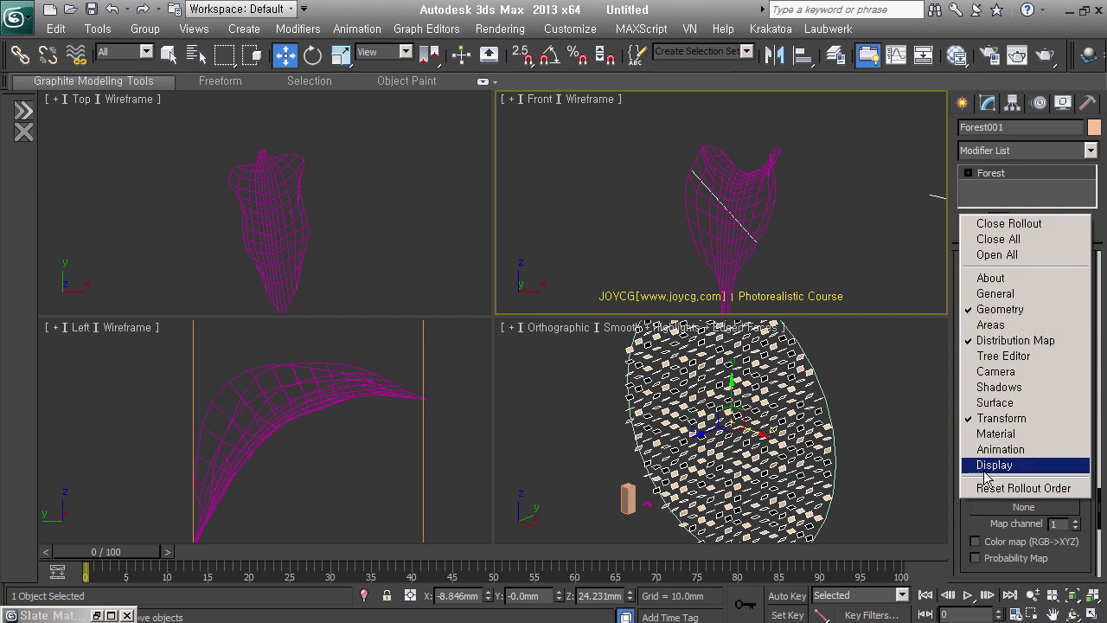
click(1029, 473)
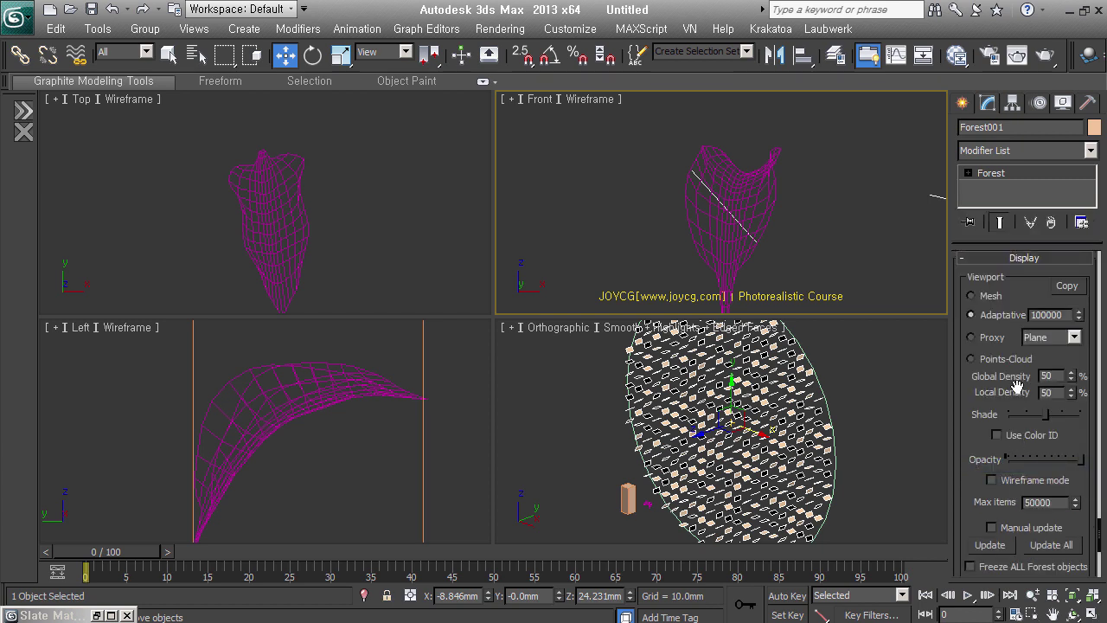
click(993, 297)
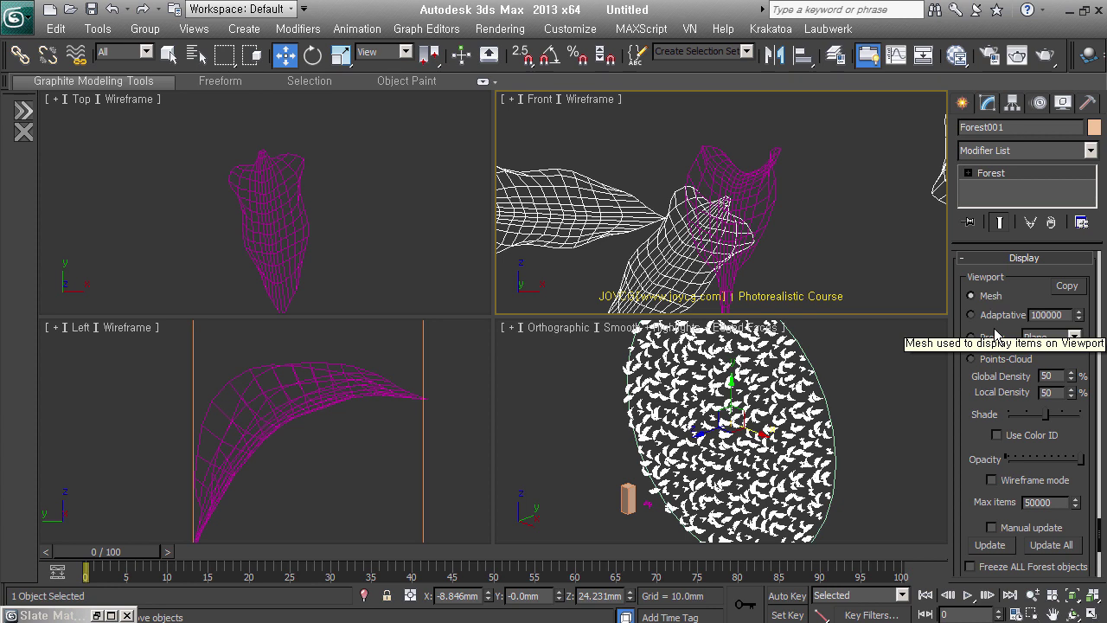
click(993, 315)
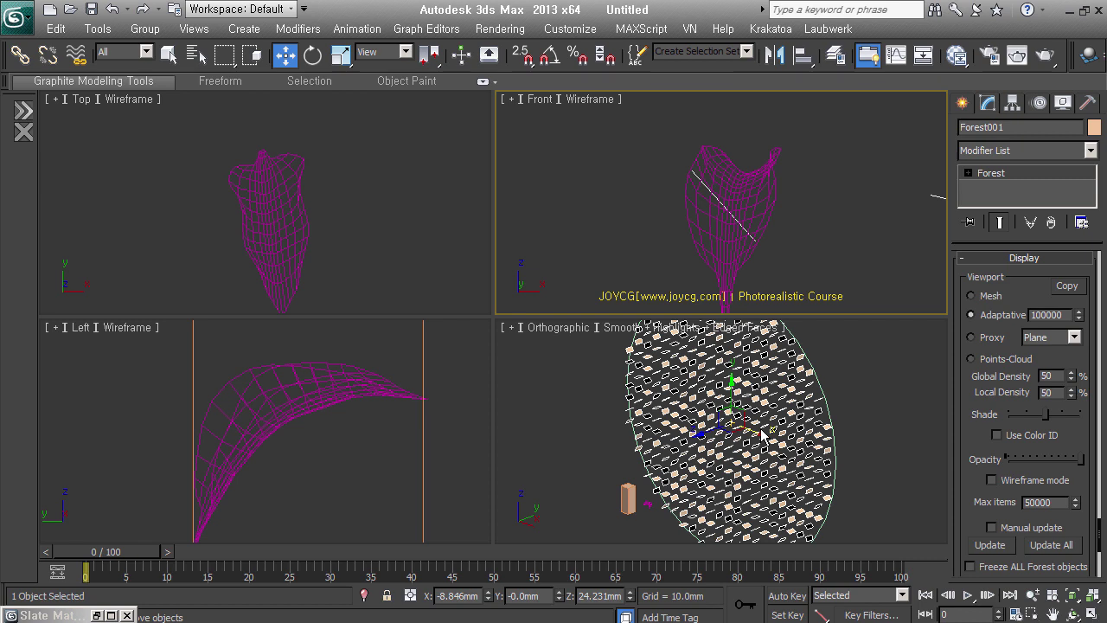
click(992, 337)
click(1073, 337)
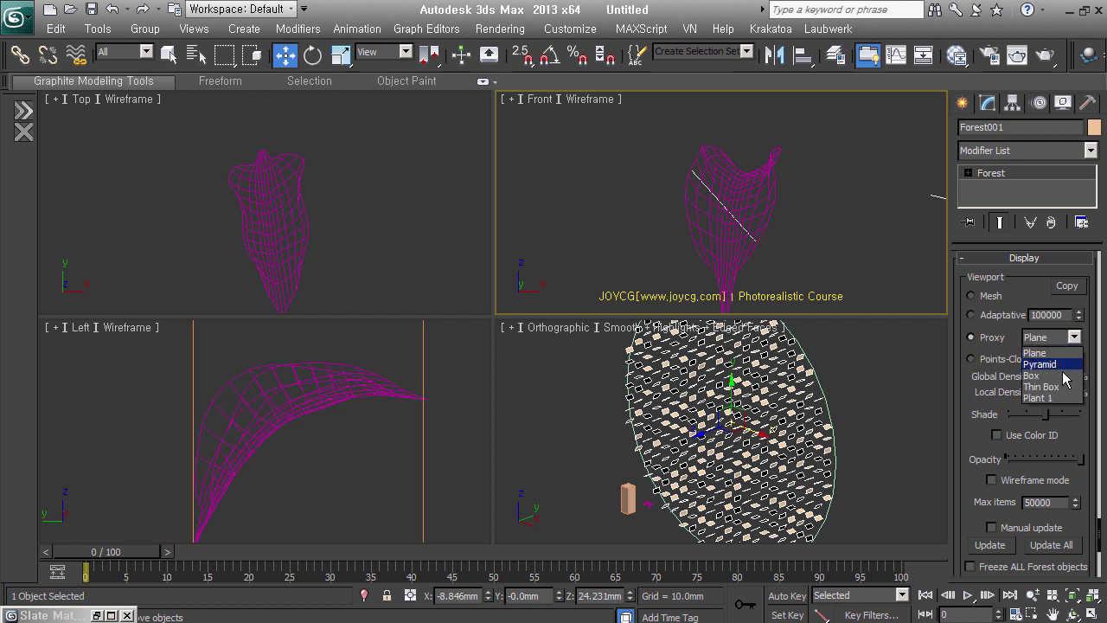
click(1066, 377)
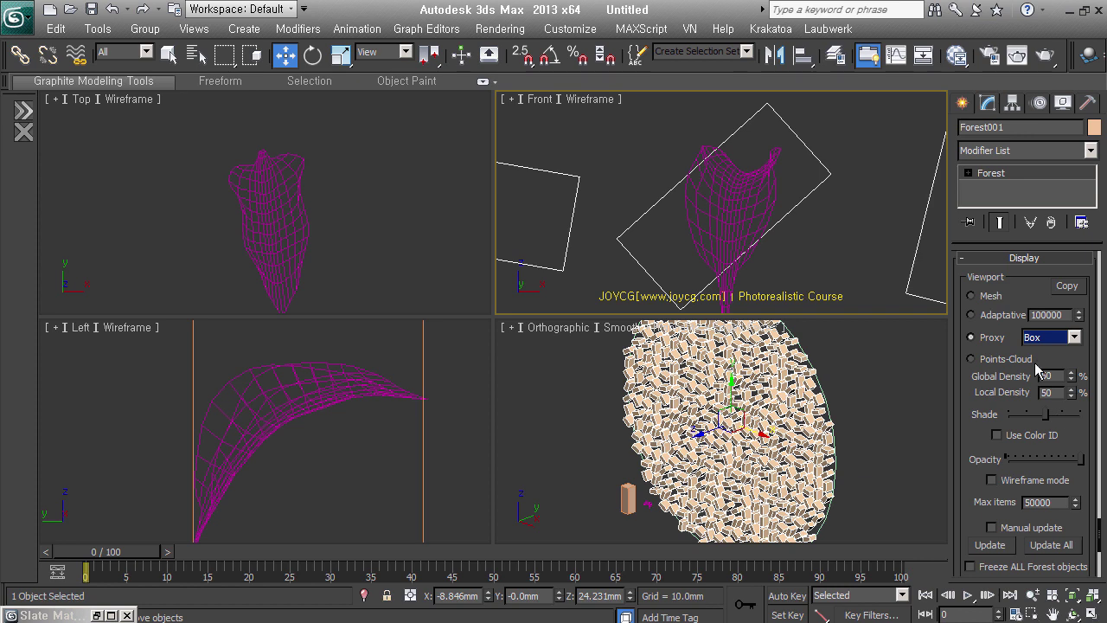
click(986, 295)
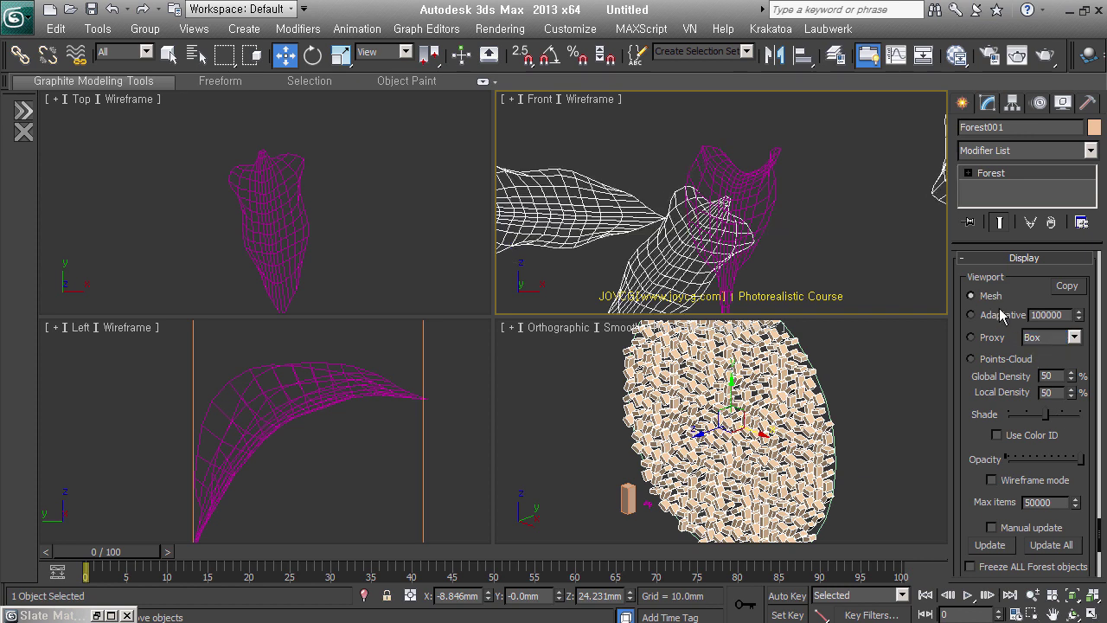
scroll(815, 432, up, 2)
scroll(815, 433, up, 2)
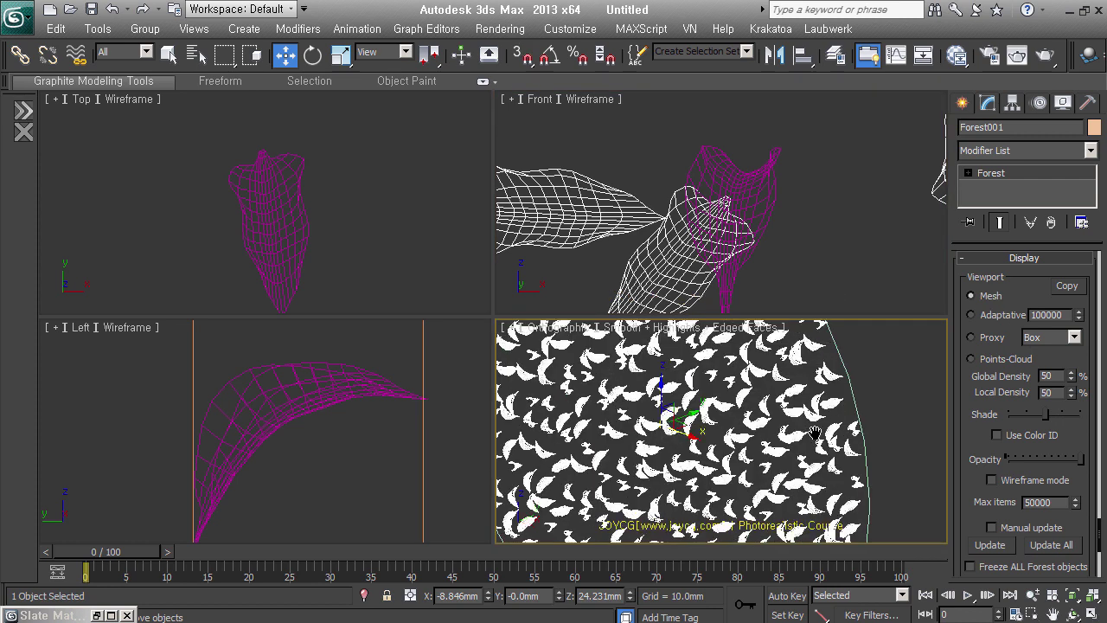
scroll(813, 435, up, 2)
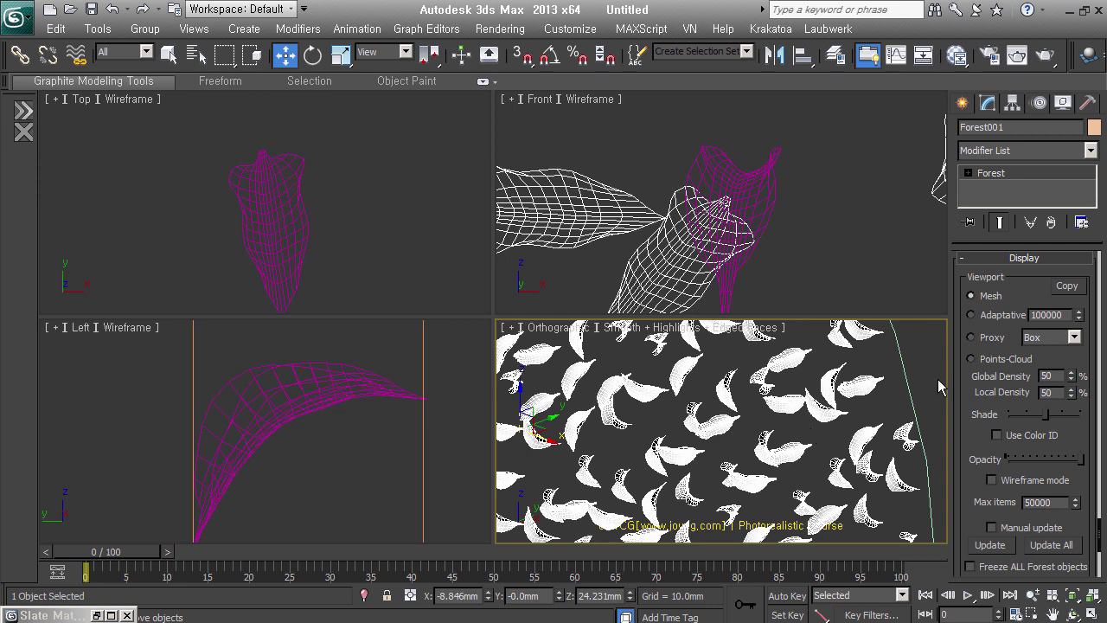
Step: Show Forest001's Transform rollout and orbit the orthographic view until the grass instances line up in columns
right_click(981, 444)
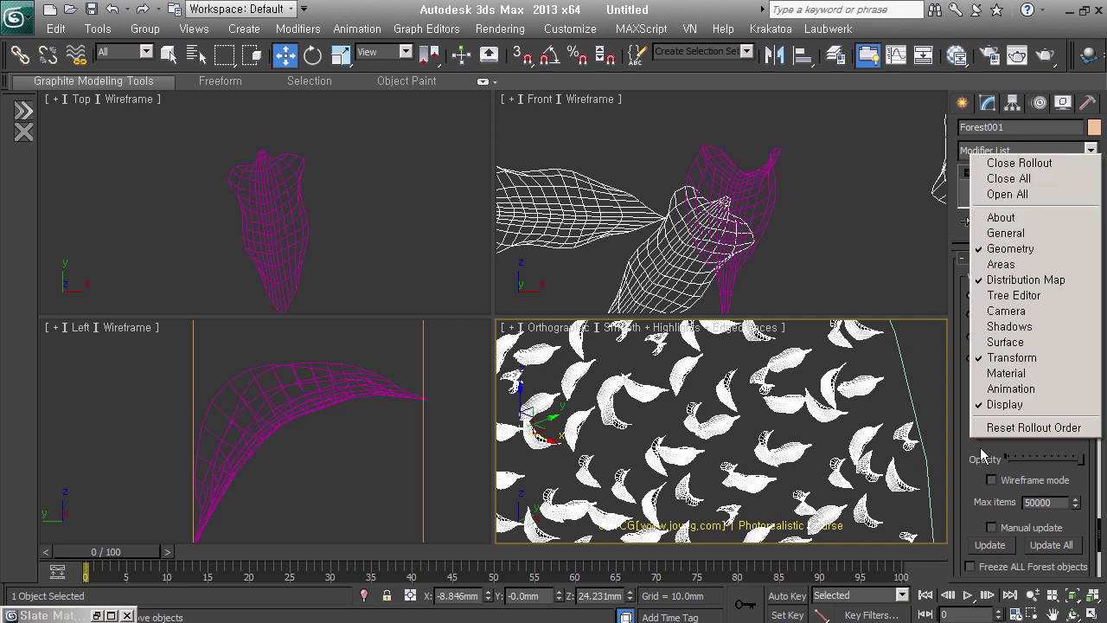
click(1012, 357)
scroll(751, 487, down, 4)
middle_drag(751, 487, 777, 443)
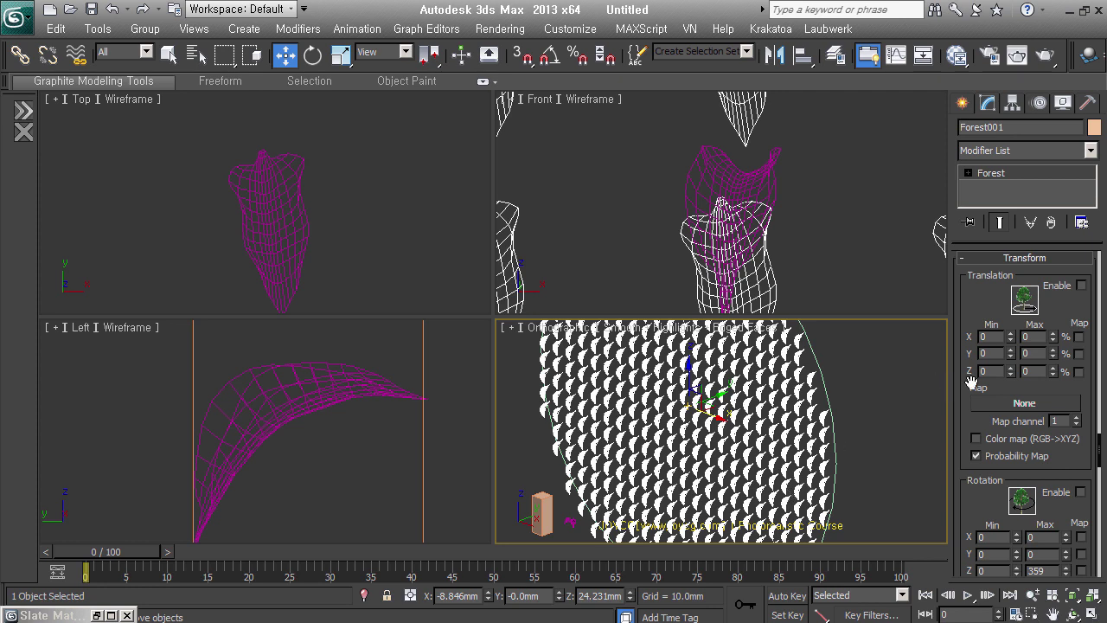
alt+middle_drag(794, 483, 869, 484)
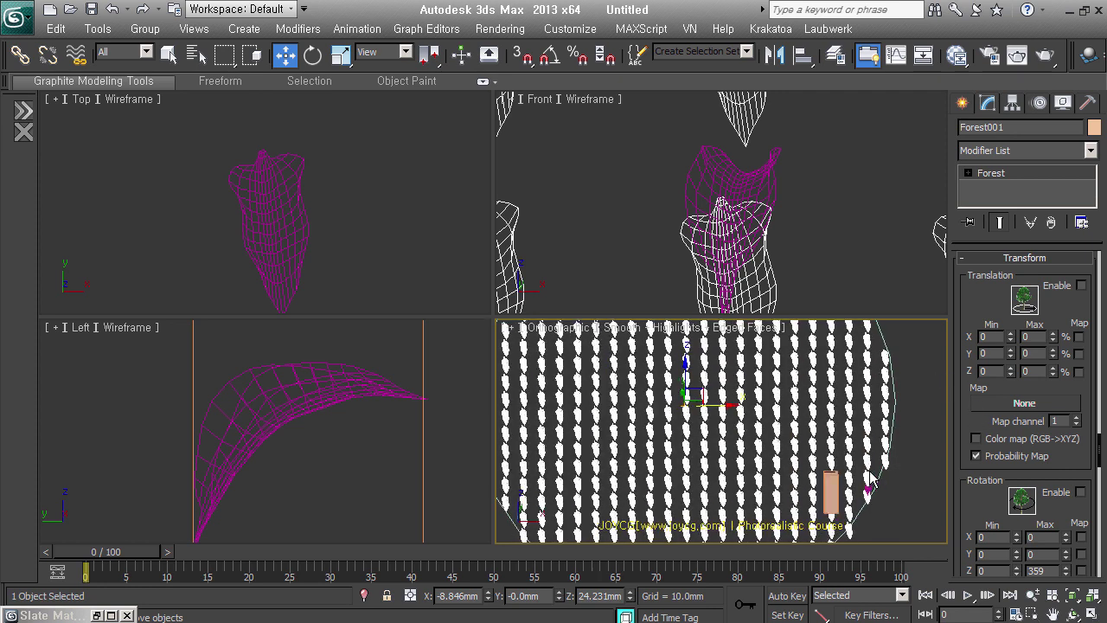
scroll(865, 471, up, 3)
scroll(856, 450, up, 3)
scroll(848, 426, up, 3)
alt+middle_drag(848, 426, 836, 409)
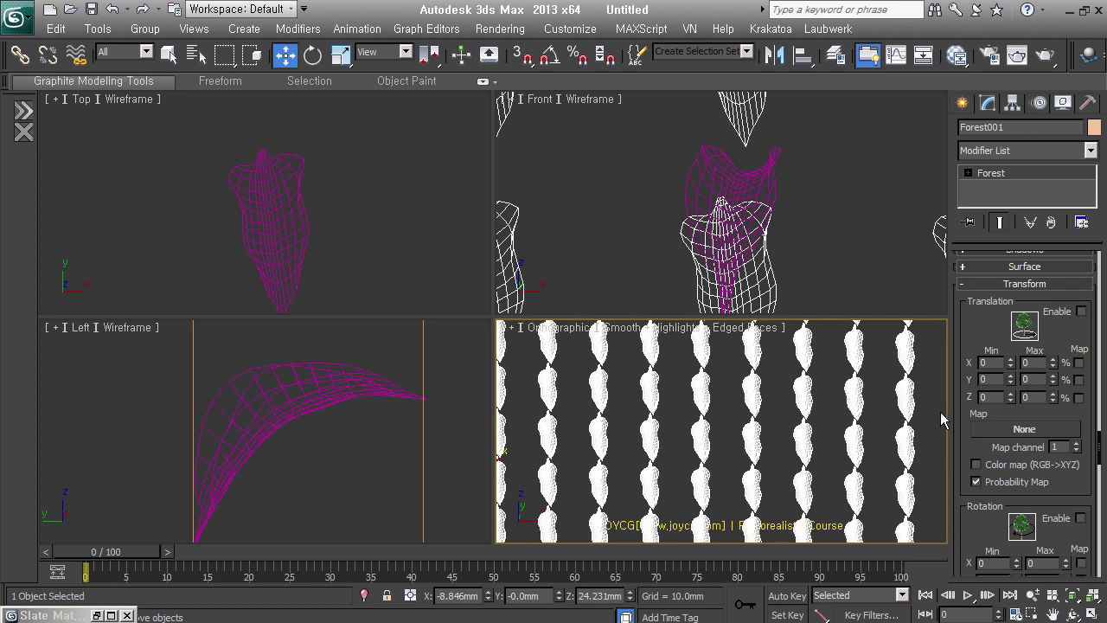
Step: Go to the Distribution Map settings and unlock the density aspect ratio
right_click(972, 430)
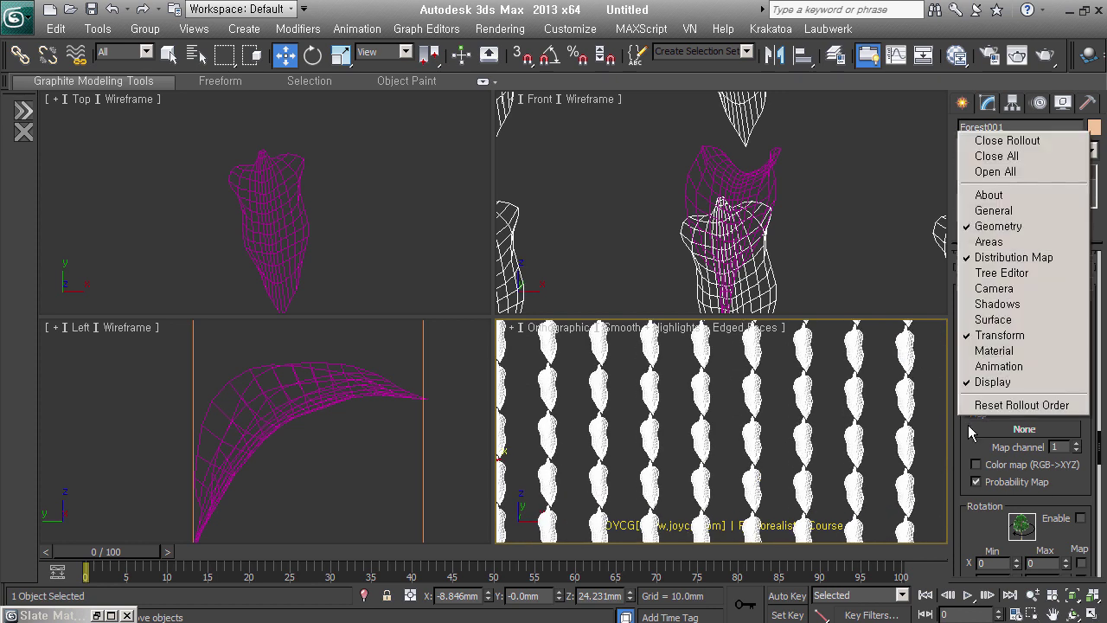
click(1032, 261)
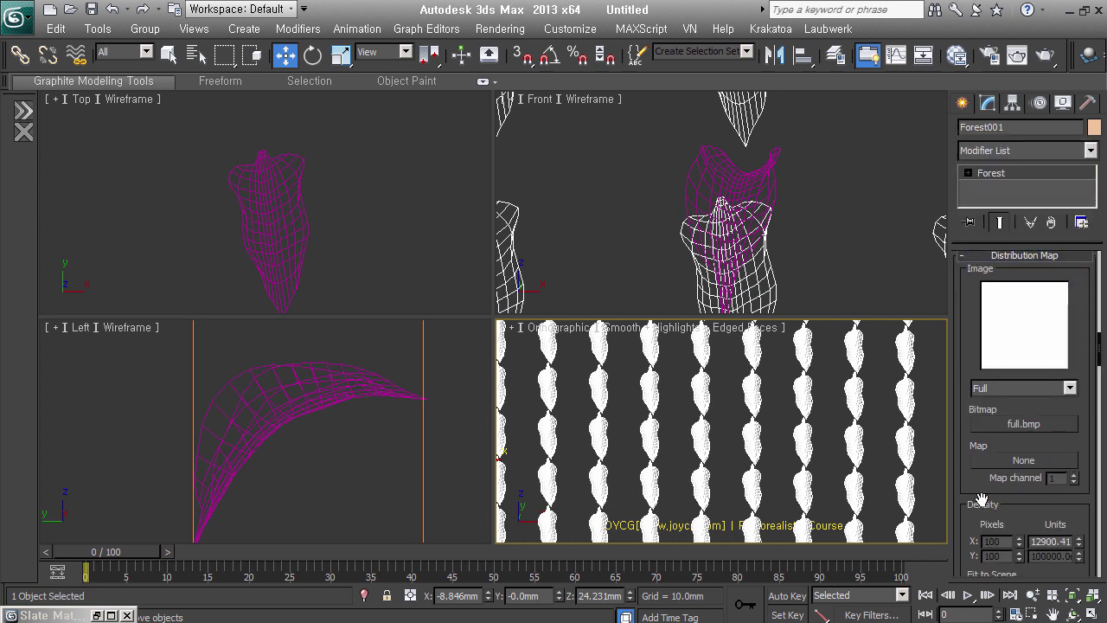
scroll(981, 499, down, 3)
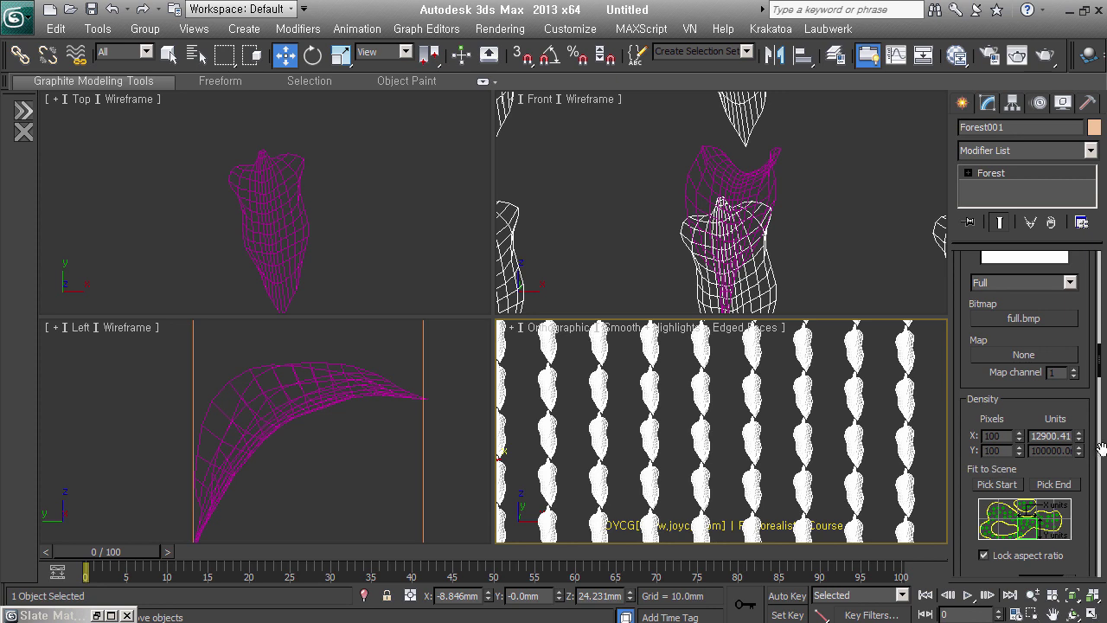
drag(1079, 438, 1093, 467)
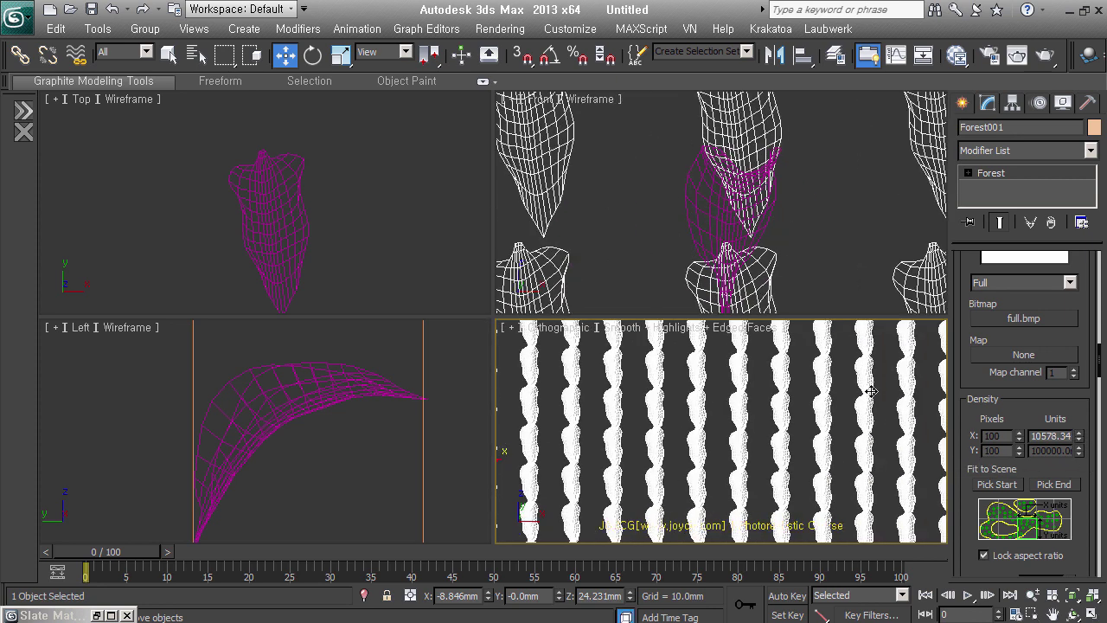
drag(977, 512, 975, 439)
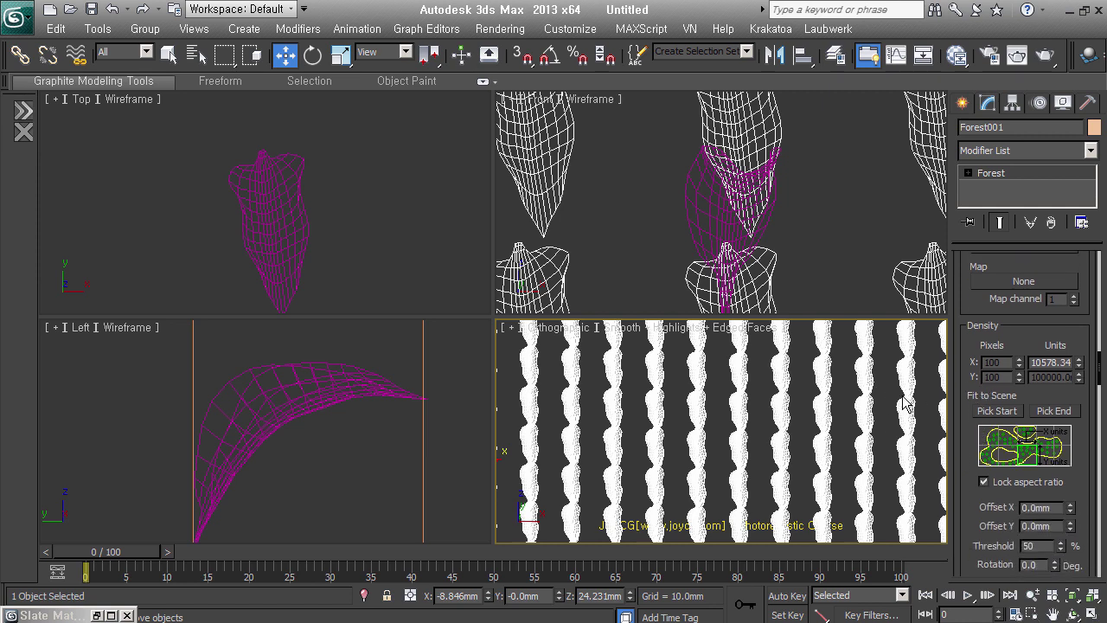
click(997, 489)
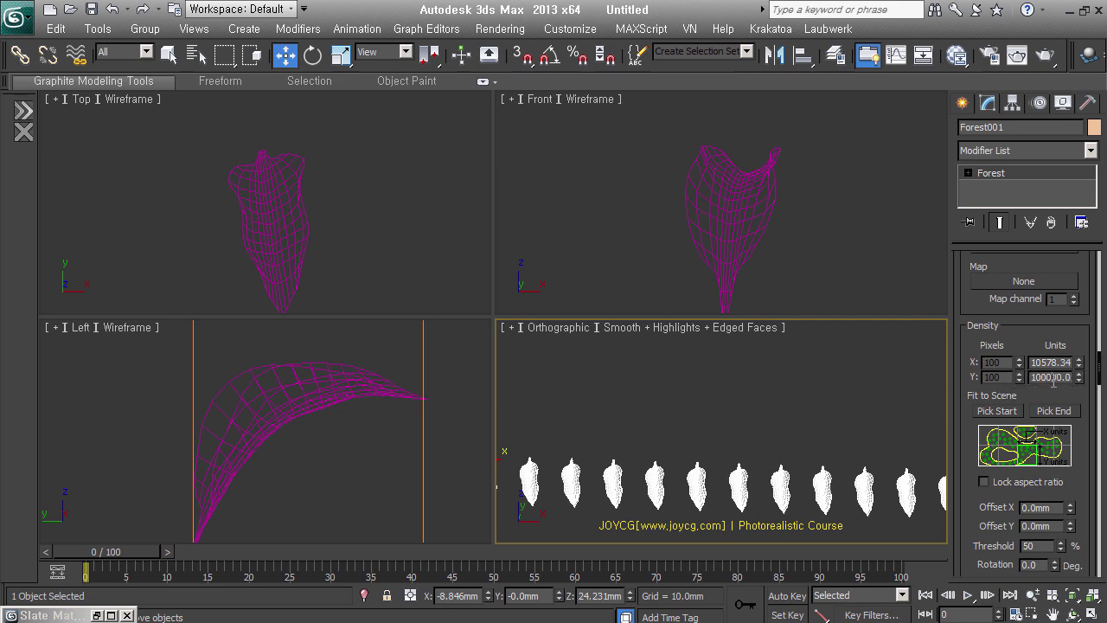
Step: Keep density Units Y at 10000 mm and lower Units X to about 5289.172
key(Return)
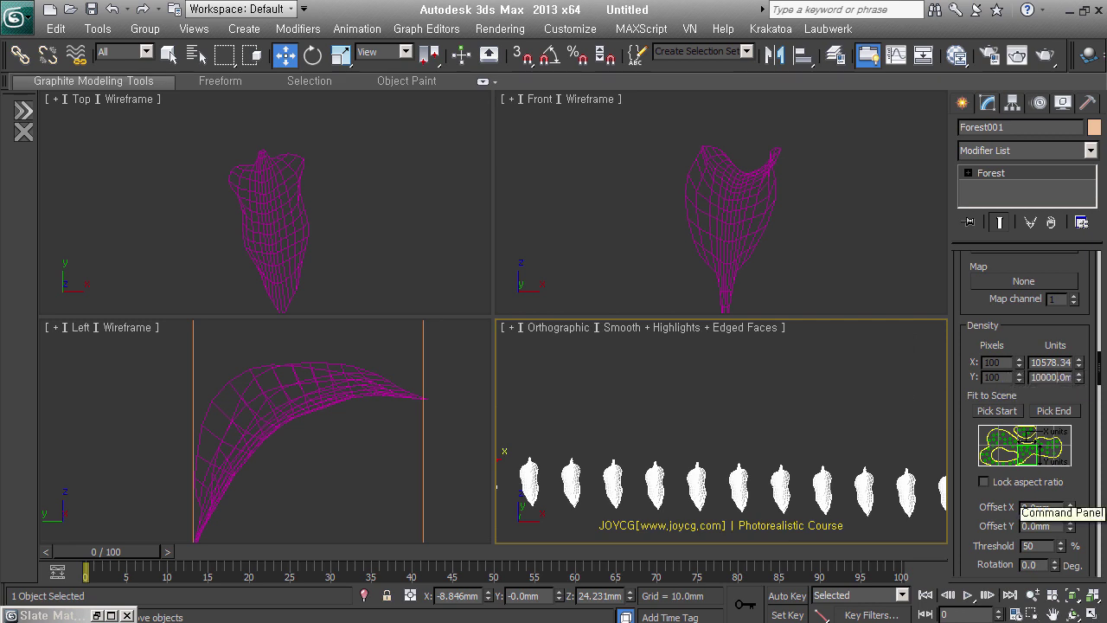
text(8100)
key(Return)
key(ctrl+z)
key(ctrl+z)
drag(1091, 400, 1091, 415)
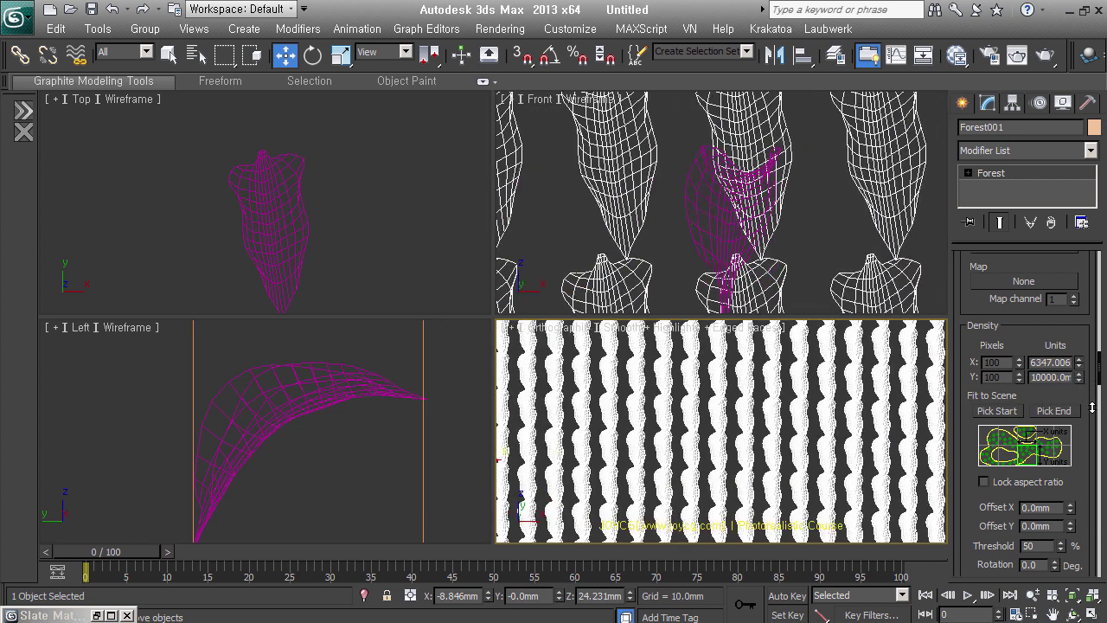
scroll(765, 510, down, 3)
mouse_move(766, 511)
middle_down()
mouse_move(736, 494)
mouse_move(825, 464)
middle_up()
scroll(840, 452, down, 2)
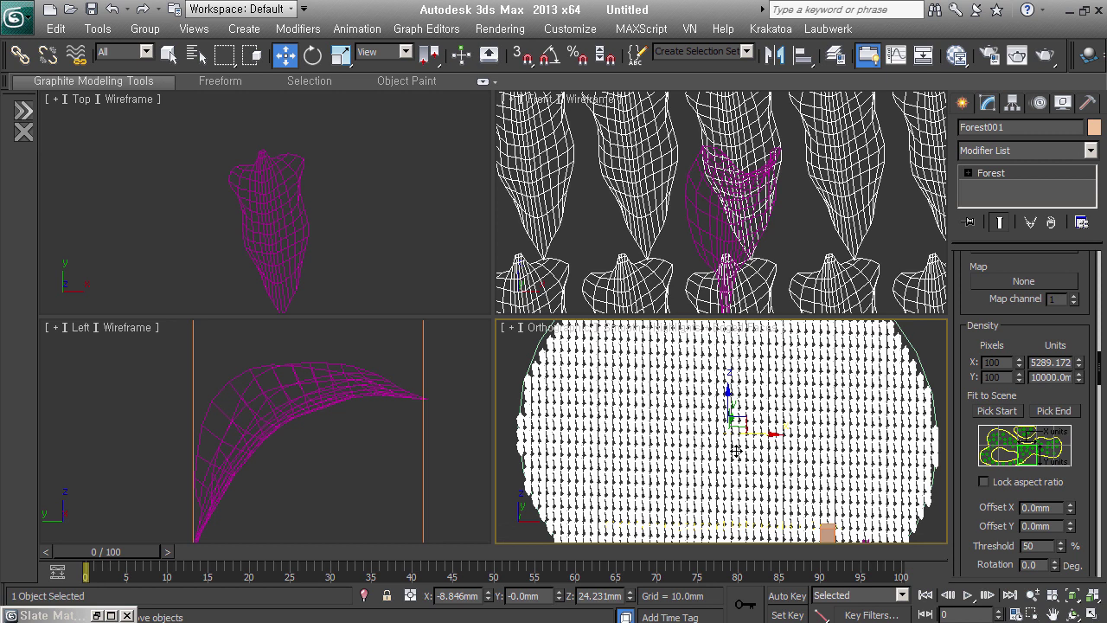
alt+middle_drag(817, 464, 803, 445)
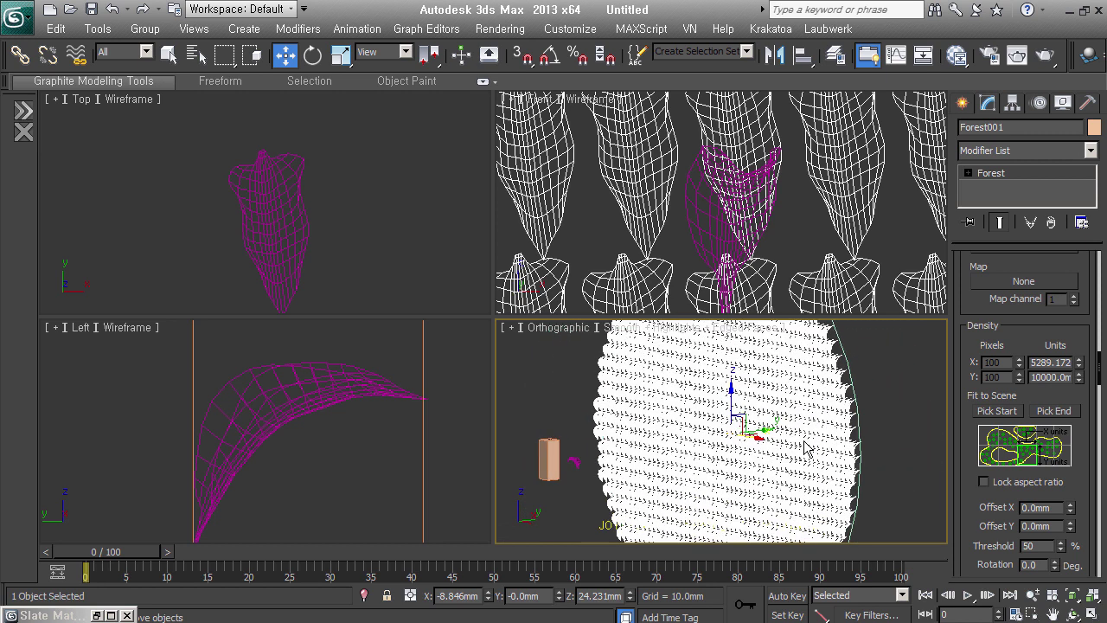
scroll(807, 444, up, 3)
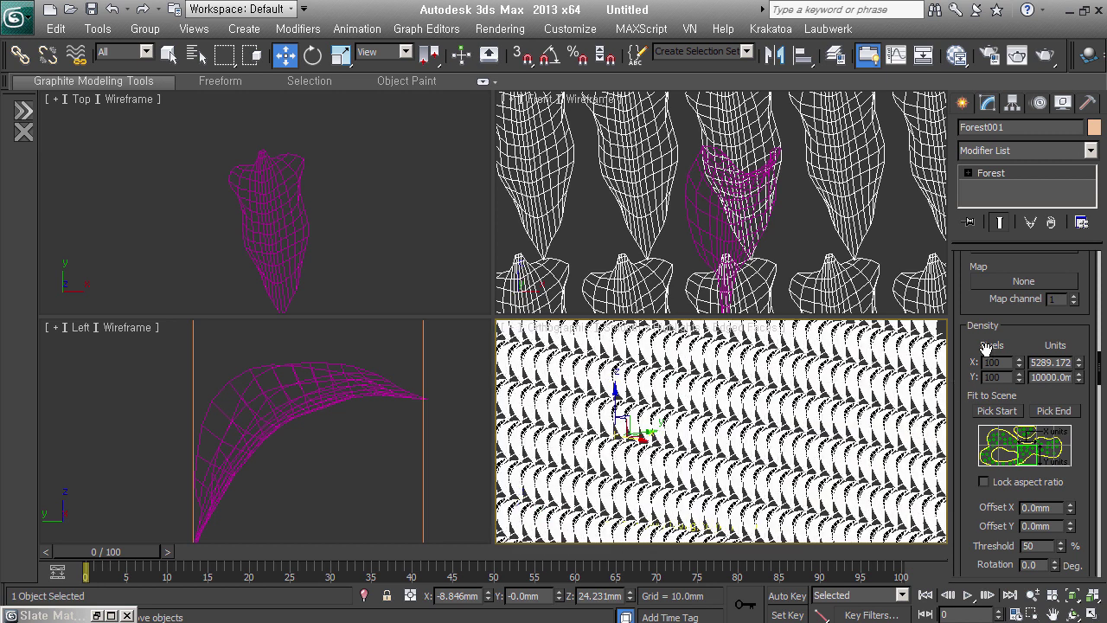
Step: In Transform, set translation X range -20 to 20 and Y range -10 to 10
right_click(986, 348)
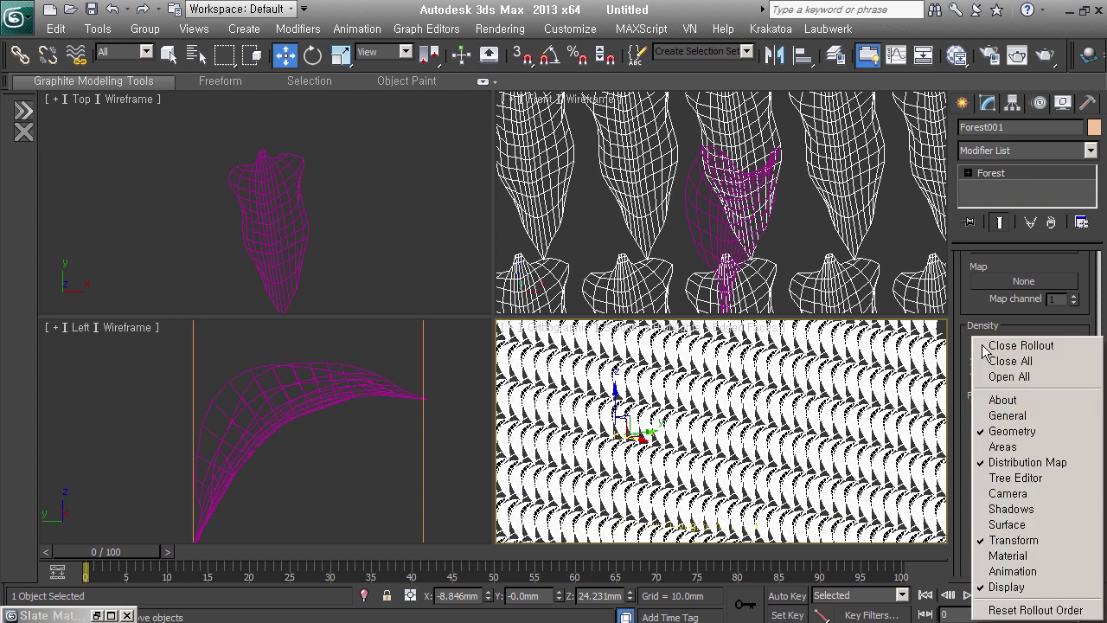
click(1042, 540)
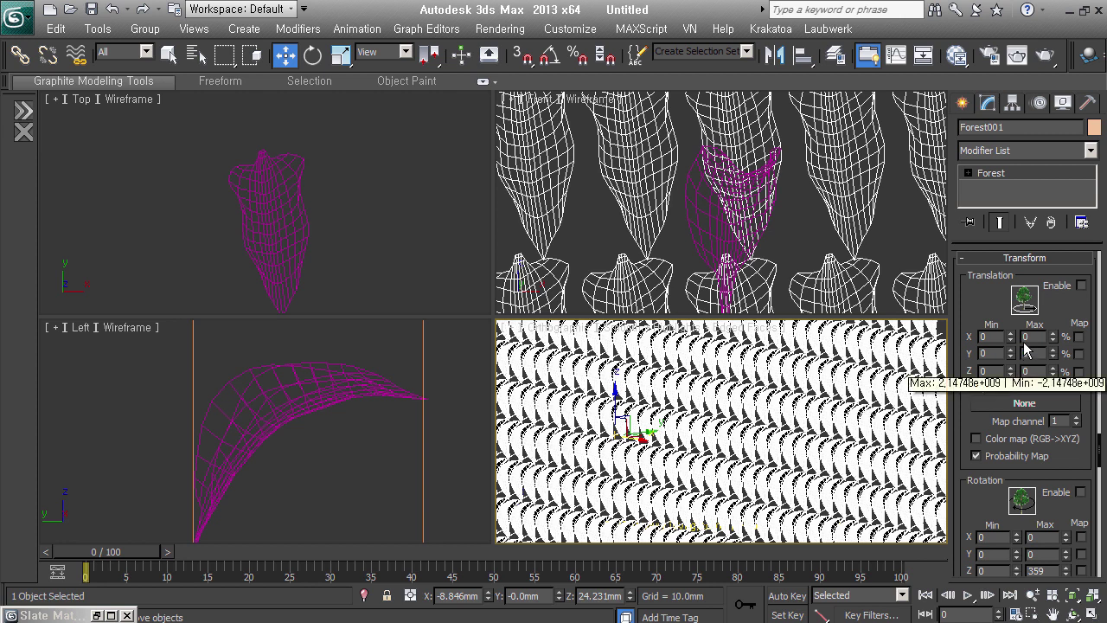
click(983, 337)
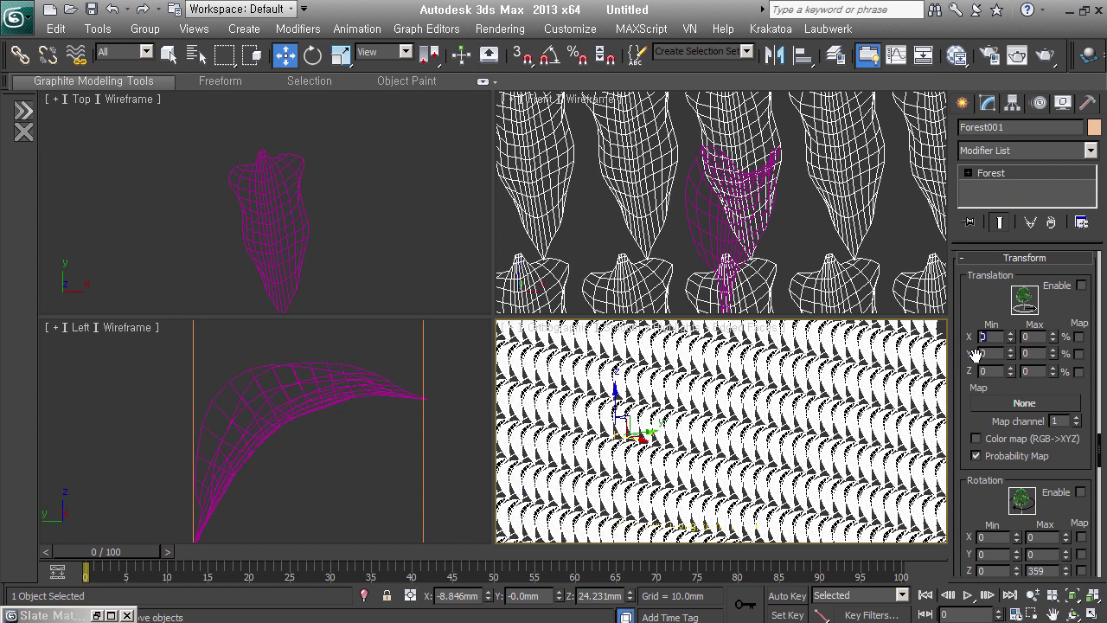
text(-1)
double_click(1029, 337)
text(20)
text(-)
key(Tab)
text(10)
Step: Enable random translation and random rotation for Forest001
click(1081, 286)
middle_drag(829, 411, 801, 421)
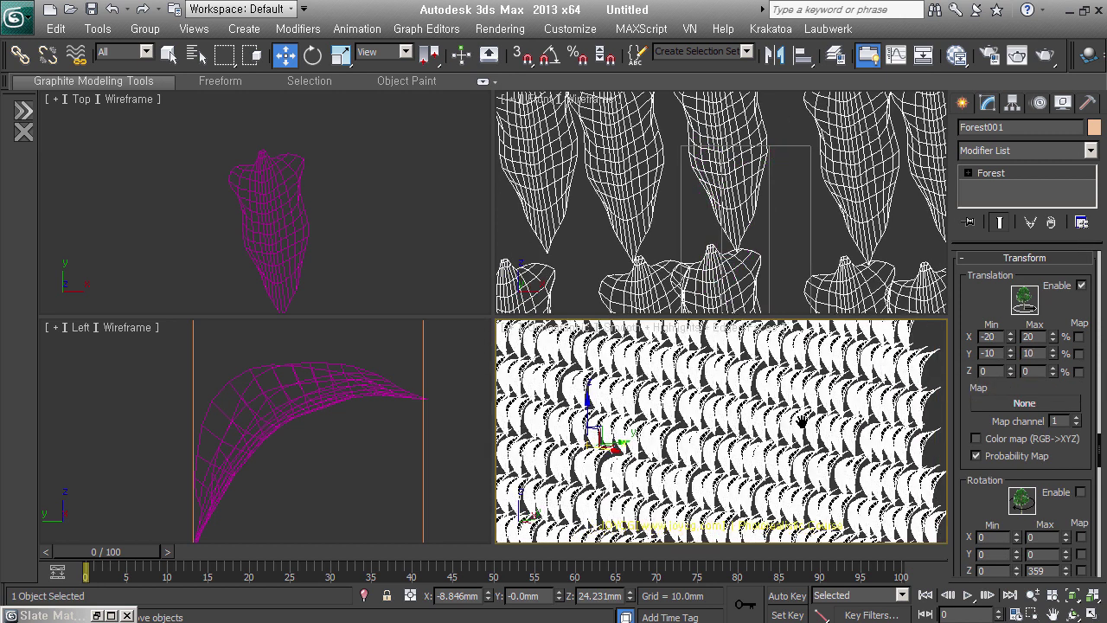
scroll(813, 417, down, 3)
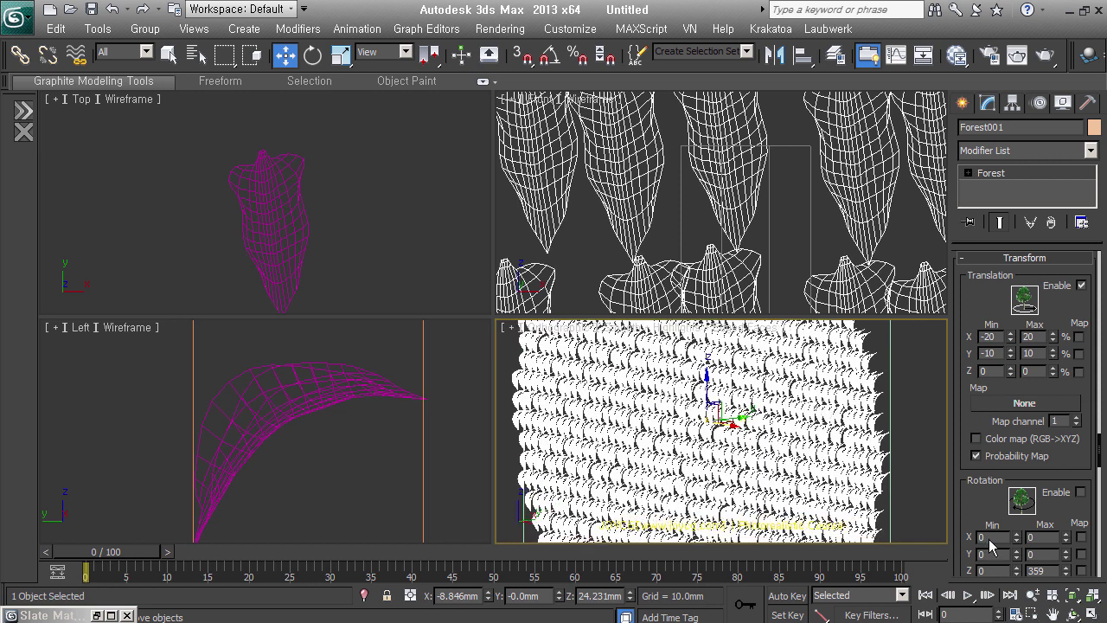
scroll(995, 528, down, 5)
click(1083, 367)
text(20)
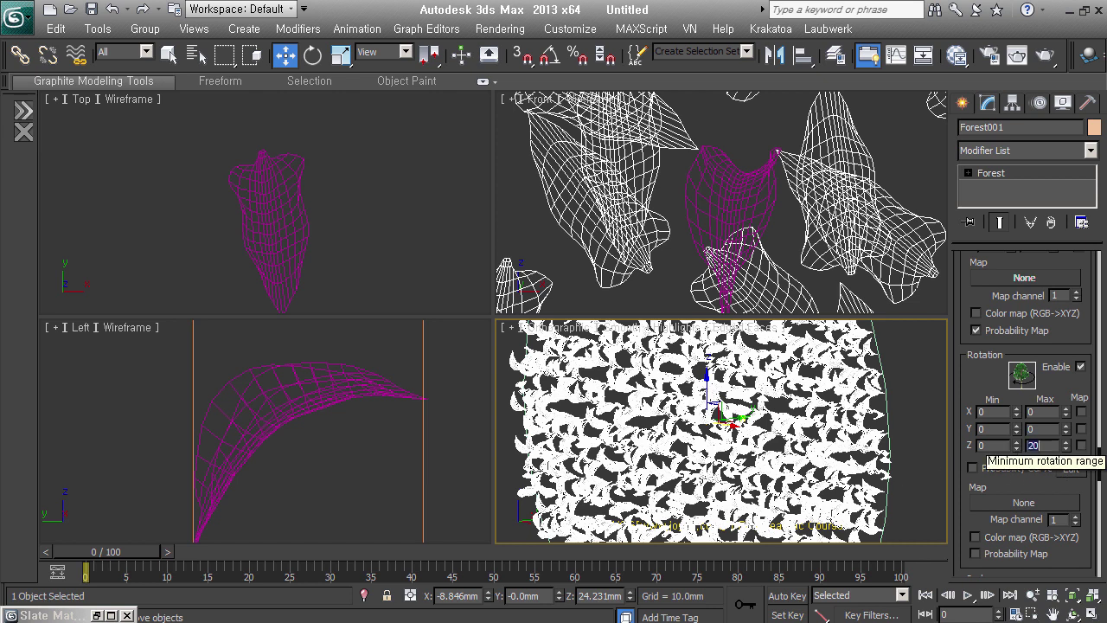
text(-20)
Step: Set the Z rotation minimum to -20 (range -20 to 20) and orbit to inspect the leaves
key(Return)
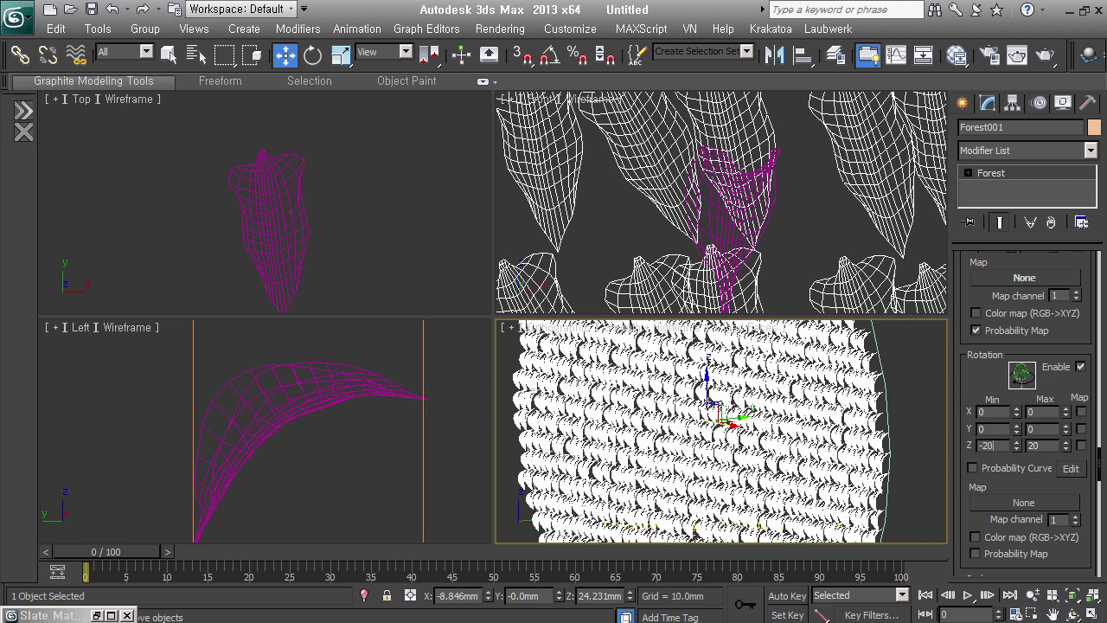
key(Return)
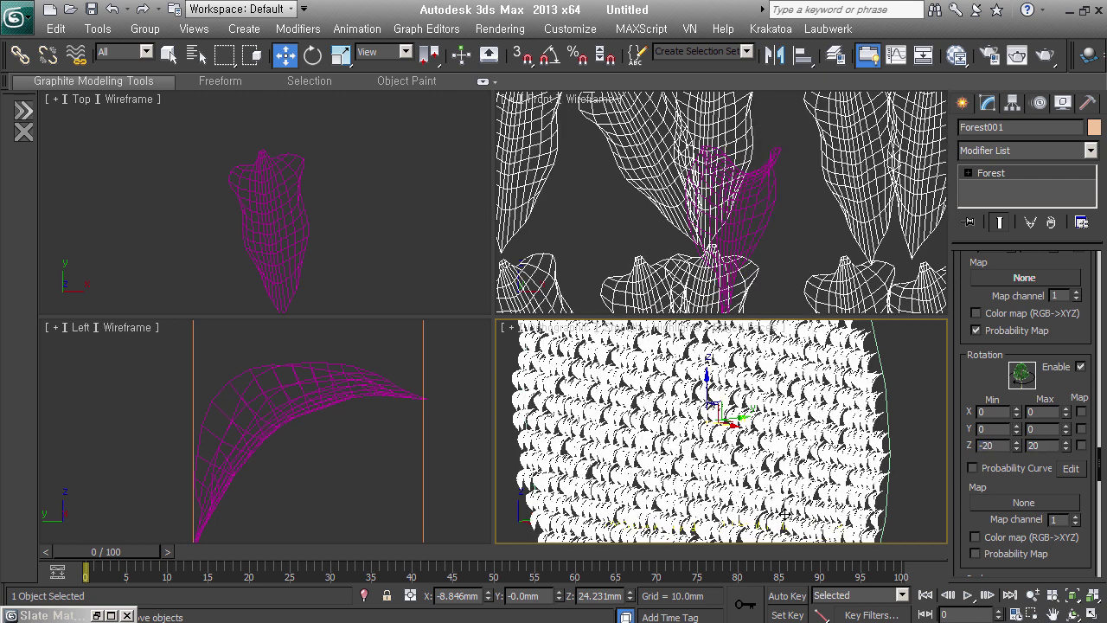
alt+middle_drag(785, 511, 865, 515)
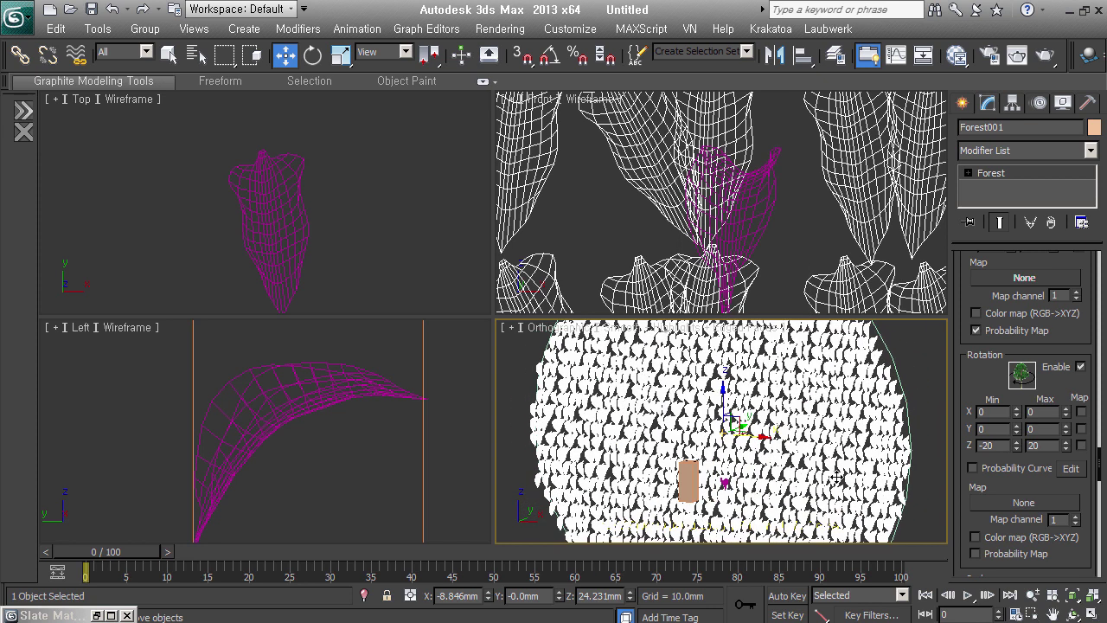
alt+middle_drag(836, 477, 833, 468)
scroll(833, 468, up, 2)
scroll(833, 449, up, 2)
scroll(832, 418, up, 2)
scroll(832, 418, down, 2)
scroll(834, 422, down, 1)
scroll(839, 433, down, 1)
scroll(843, 439, down, 2)
mouse_move(843, 440)
alt+middle_down()
mouse_move(855, 484)
mouse_move(927, 483)
alt+middle_up()
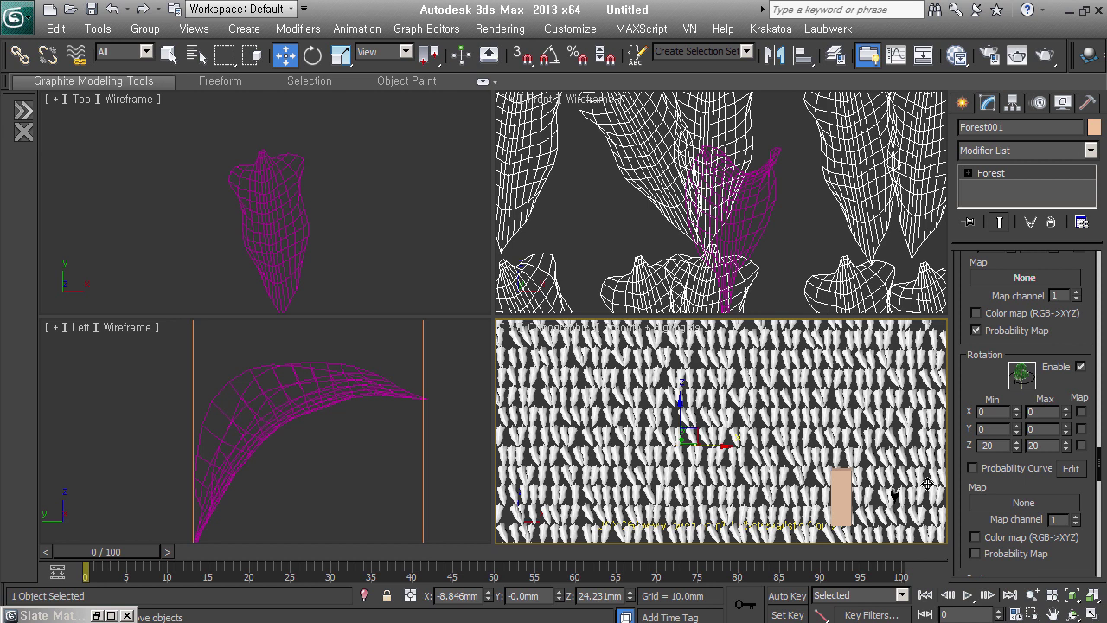
drag(987, 502, 994, 306)
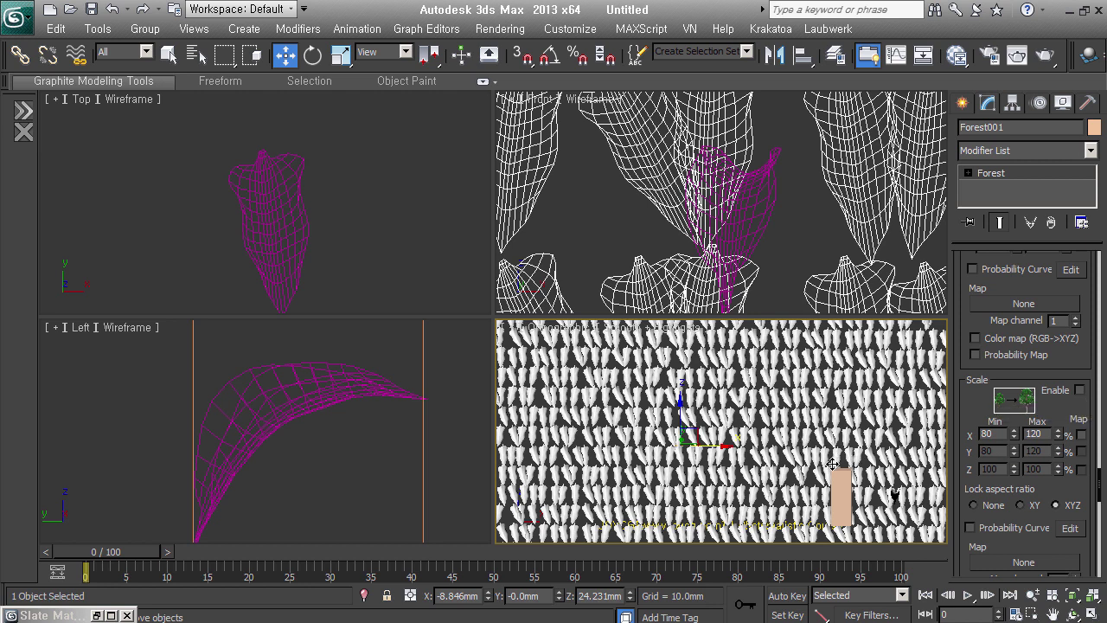
Step: Enable random scaling with X scale from 50% to 120%
scroll(835, 438, down, 3)
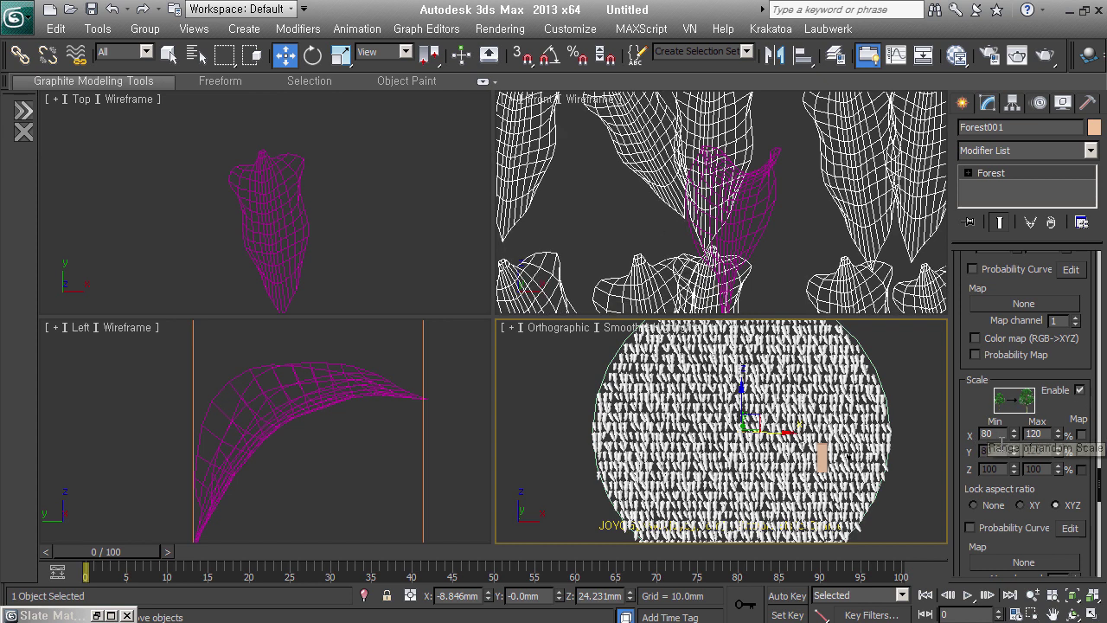
scroll(852, 446, up, 3)
scroll(852, 447, up, 3)
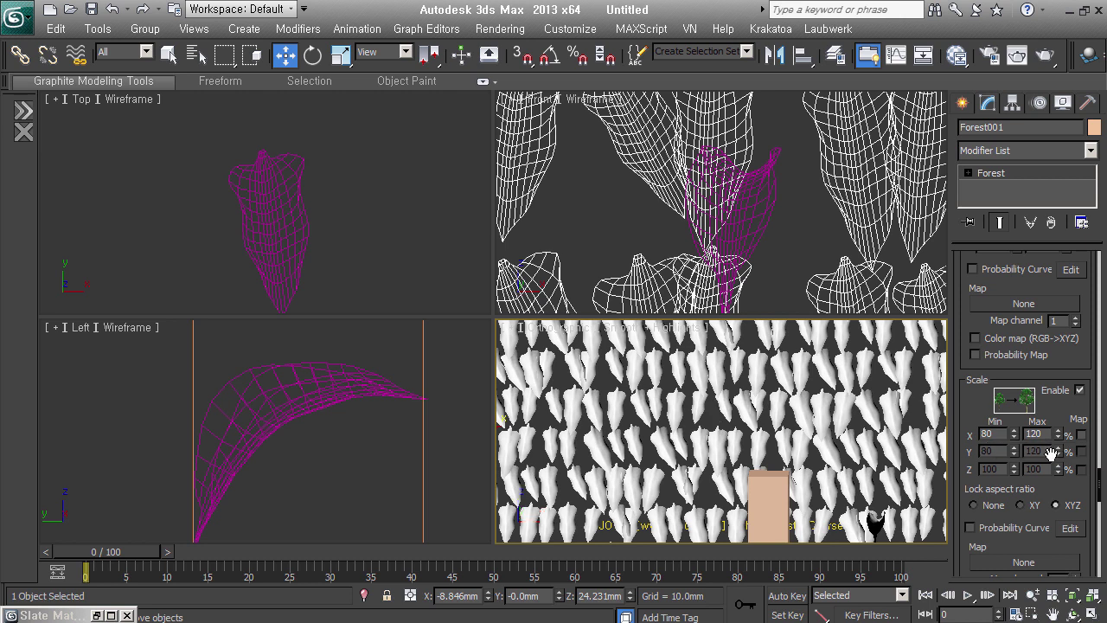
double_click(987, 433)
text(50)
key(Return)
double_click(1035, 434)
text(15)
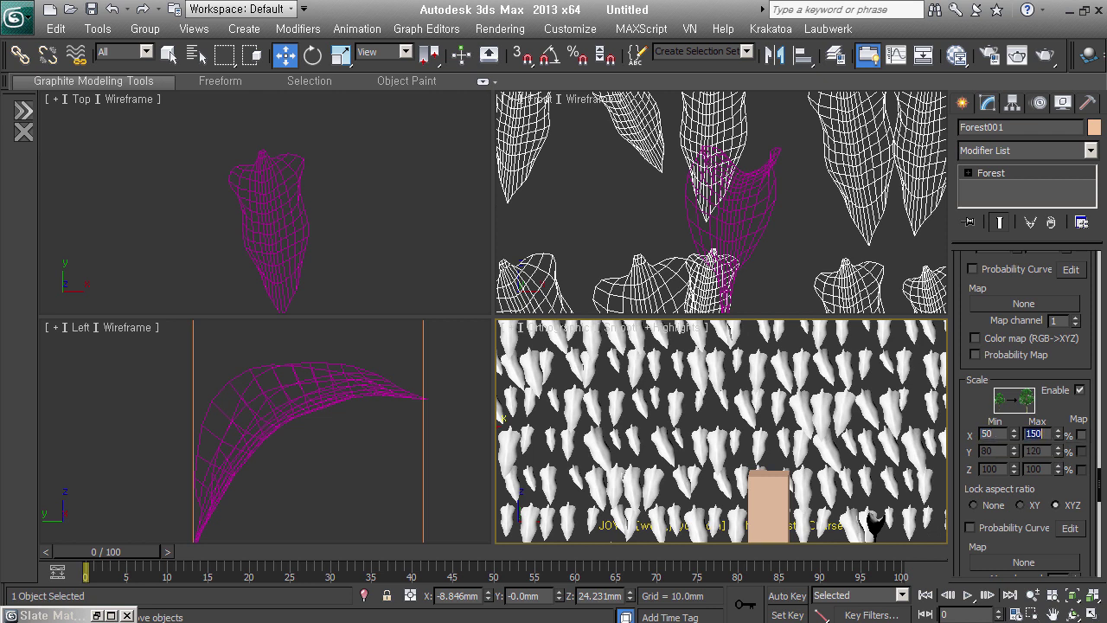
key(Return)
Step: Pan and orbit around the round forest patch to check the scaled leaves
scroll(761, 441, down, 3)
scroll(792, 437, down, 2)
middle_drag(791, 437, 757, 450)
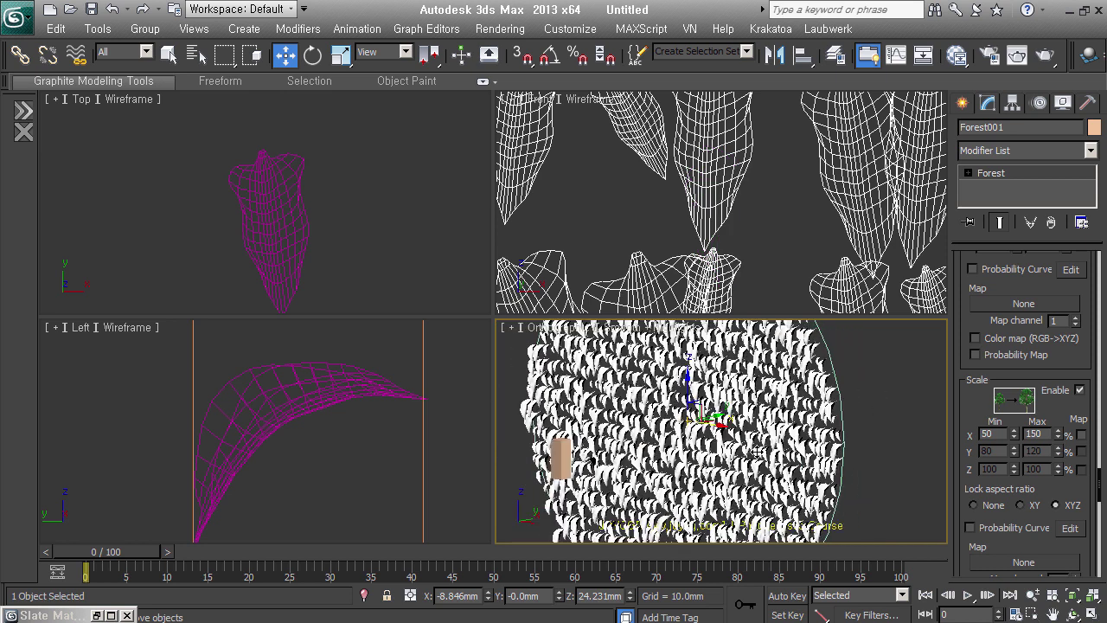
scroll(757, 450, up, 2)
scroll(757, 450, up, 2)
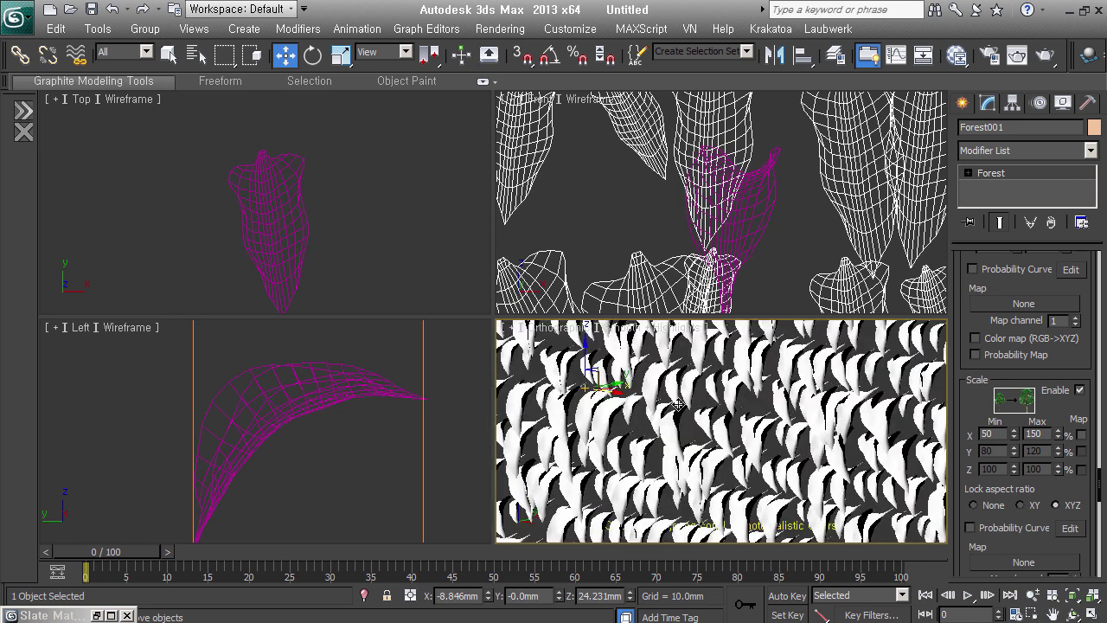
scroll(757, 441, down, 3)
mouse_move(756, 442)
alt+middle_down()
mouse_move(817, 433)
mouse_move(795, 435)
alt+middle_up()
text(1)
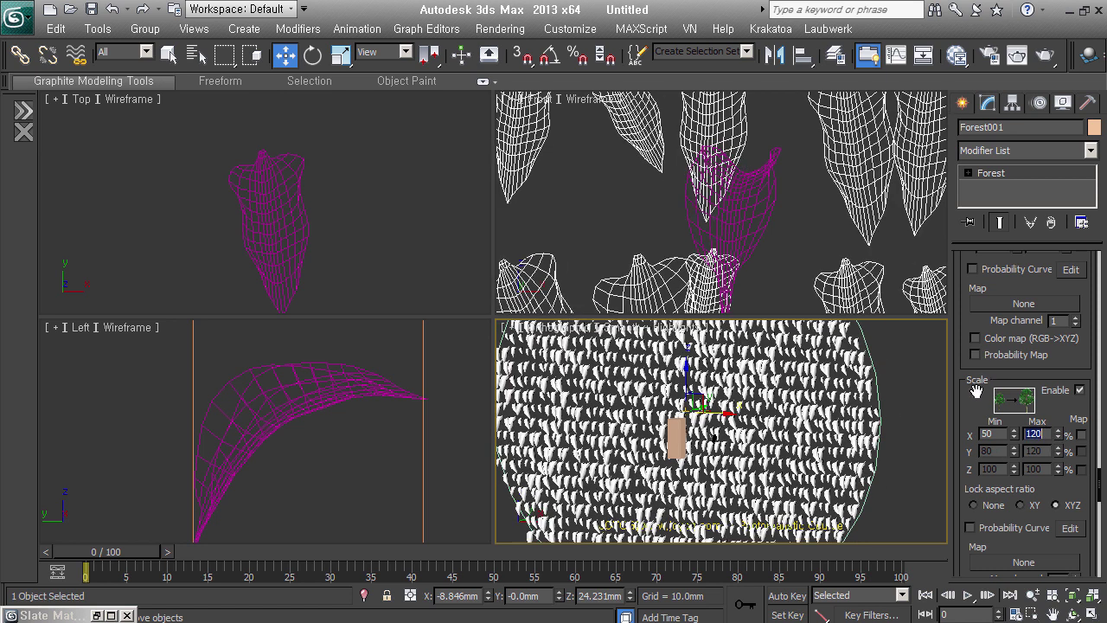
Step: Lower density units to about 2806.964 × 5900 mm and switch the view to orthographic
right_click(974, 396)
click(1016, 228)
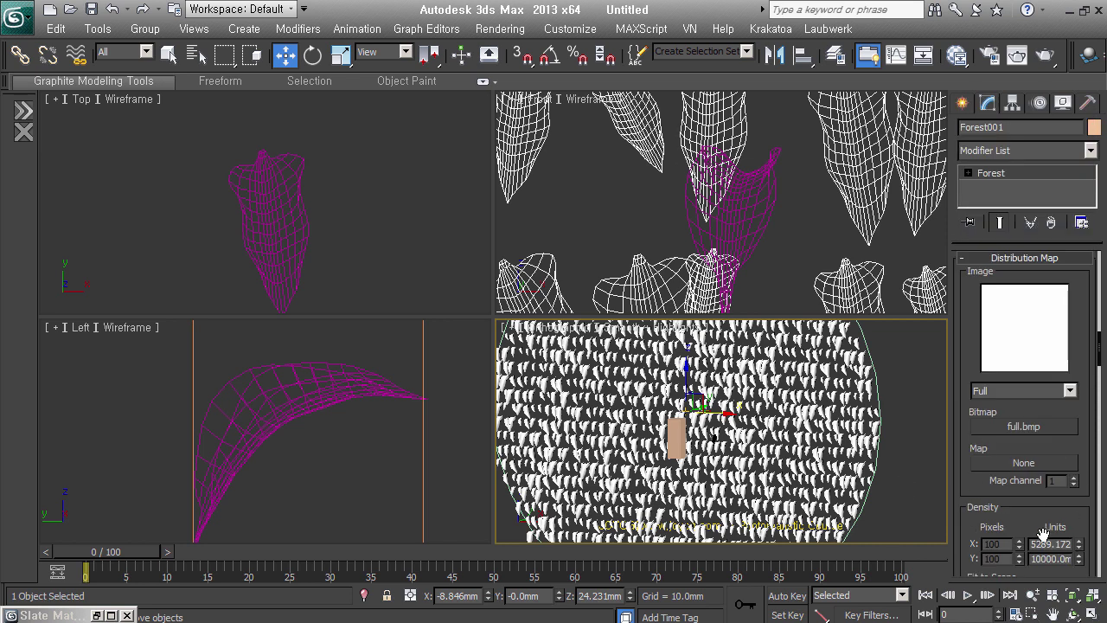
scroll(995, 525, down, 3)
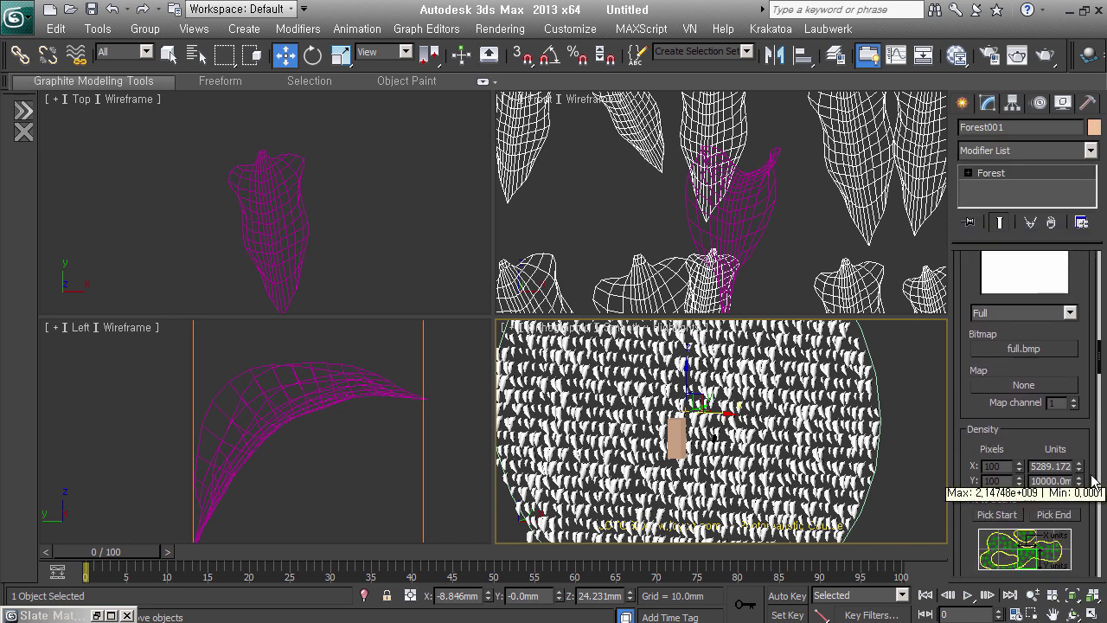
drag(1092, 477, 1091, 531)
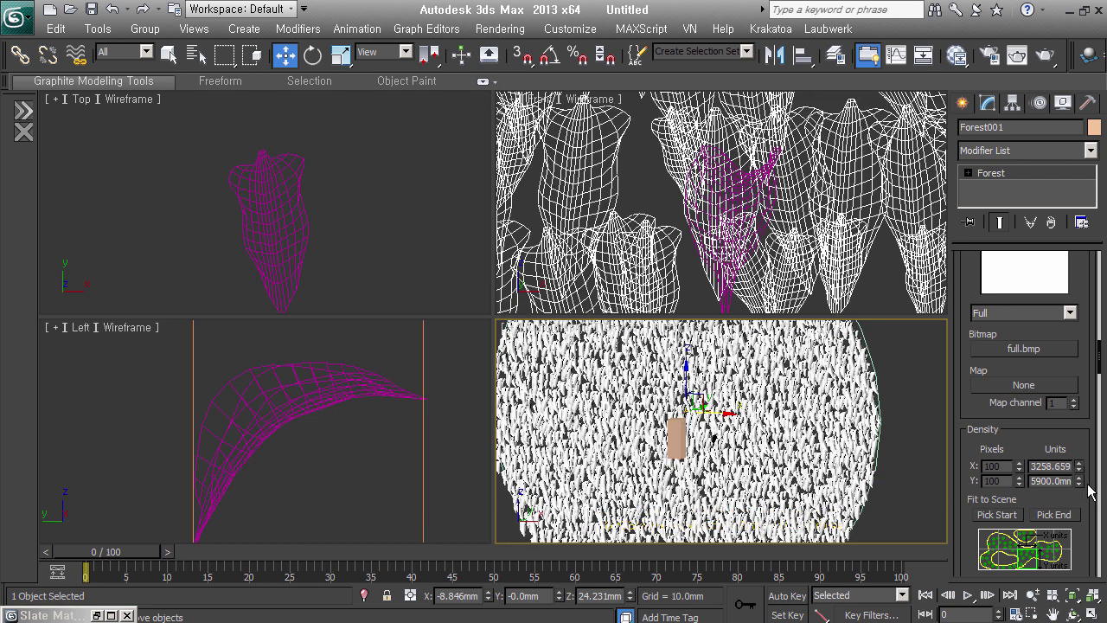
drag(1089, 491, 1092, 489)
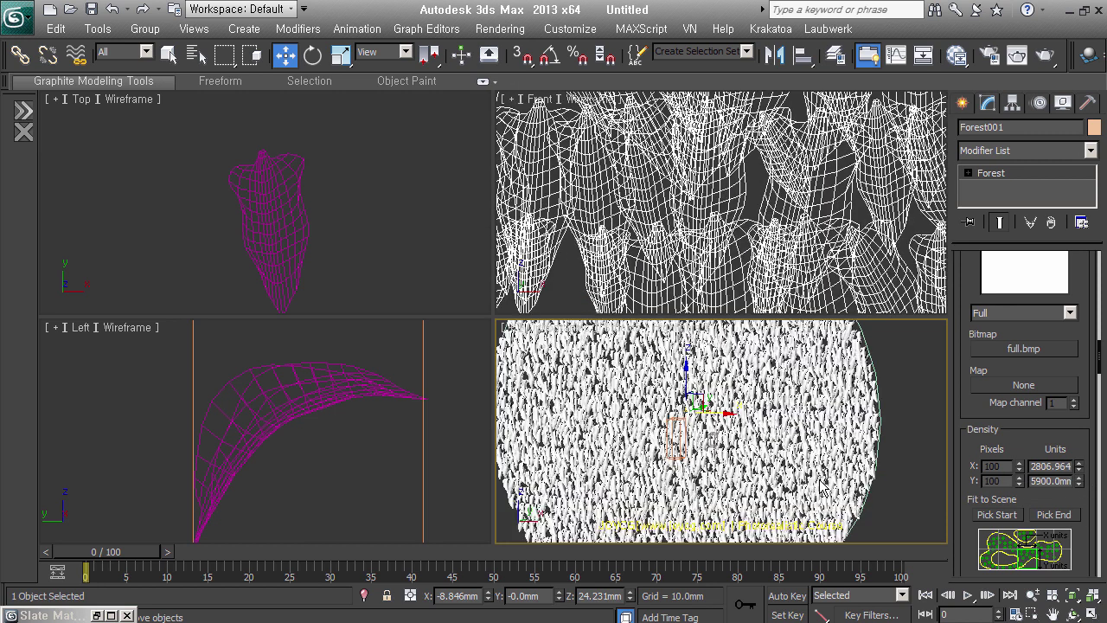
drag(894, 481, 727, 492)
key(u)
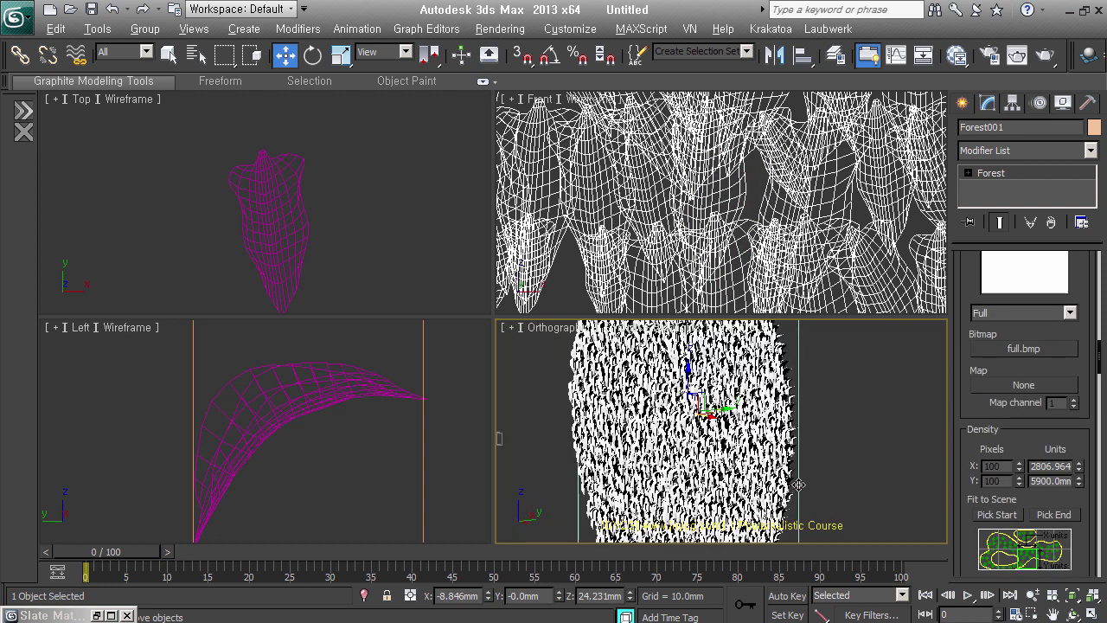
Step: Display Forest001's items as Box proxies and orbit to see the patch edge-on
right_click(985, 446)
click(1008, 403)
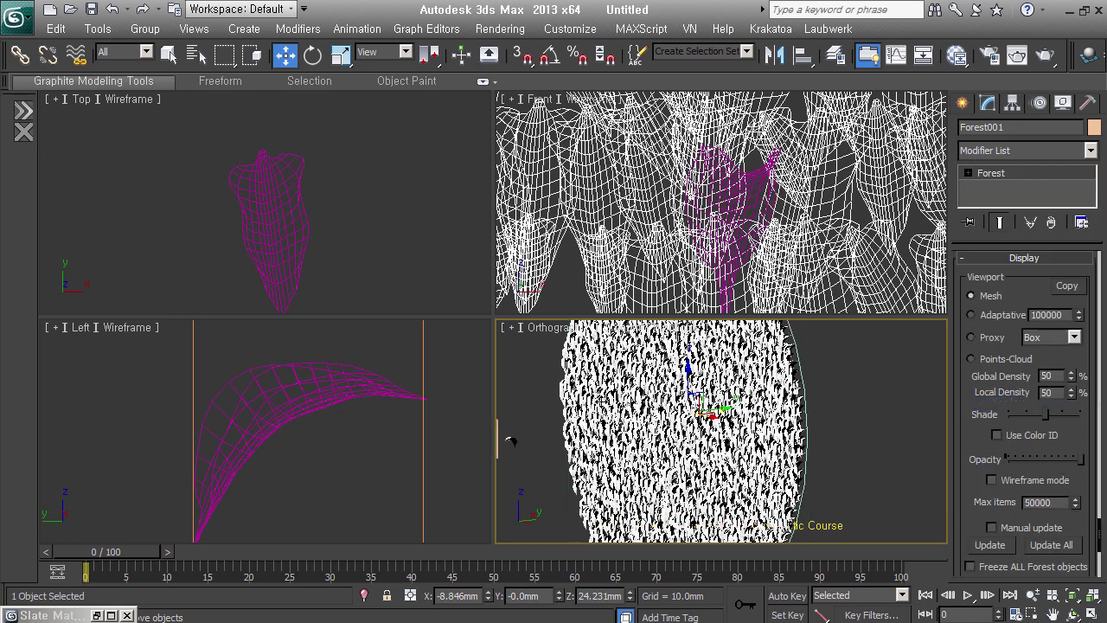
scroll(709, 441, up, 3)
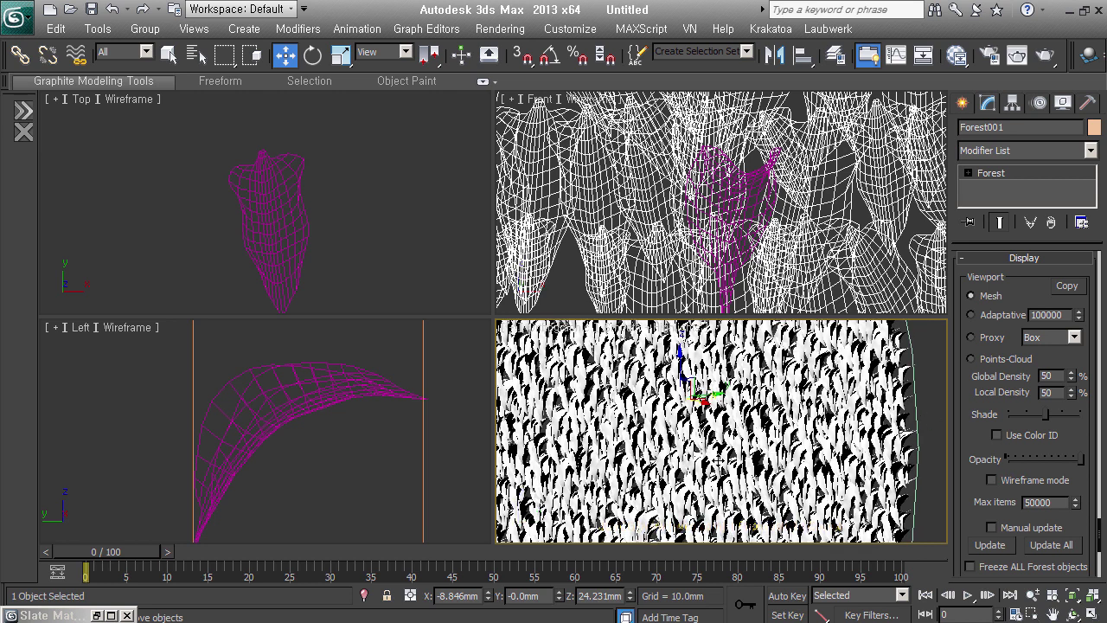
click(995, 343)
scroll(880, 437, down, 2)
scroll(817, 415, down, 3)
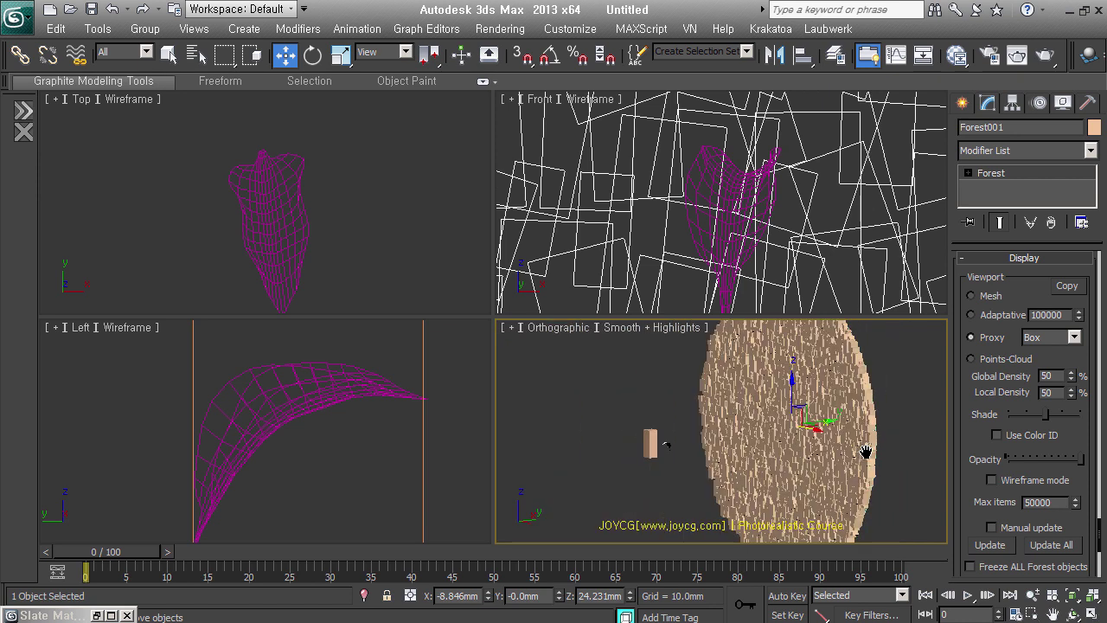
mouse_move(809, 426)
alt+middle_down()
mouse_move(806, 461)
mouse_move(737, 460)
alt+middle_up()
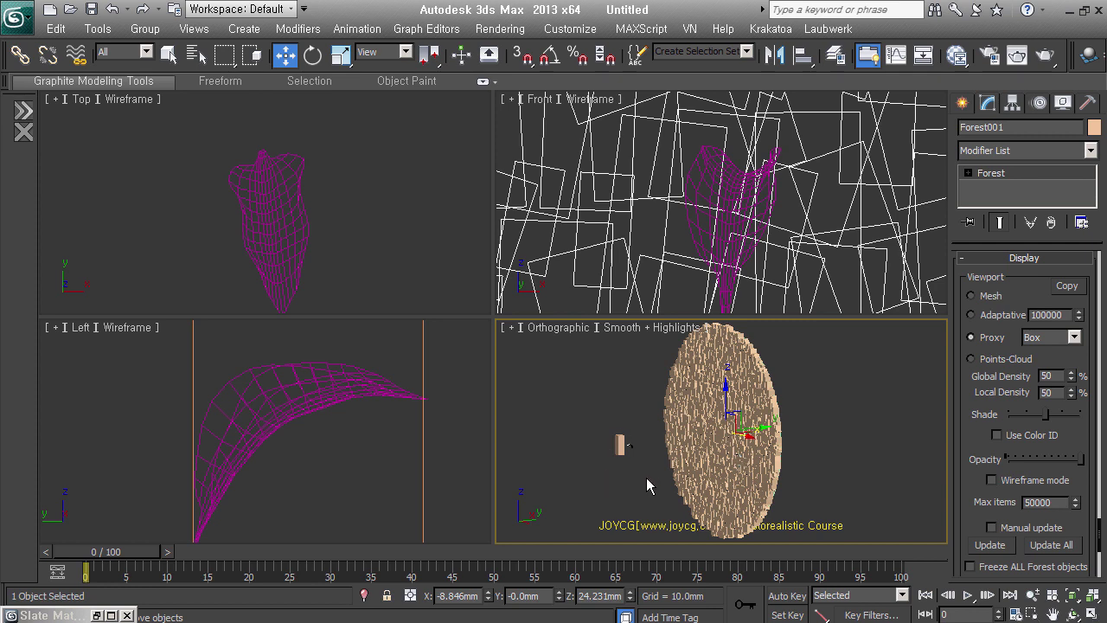
mouse_move(646, 477)
alt+middle_down()
mouse_move(862, 487)
mouse_move(842, 493)
alt+middle_up()
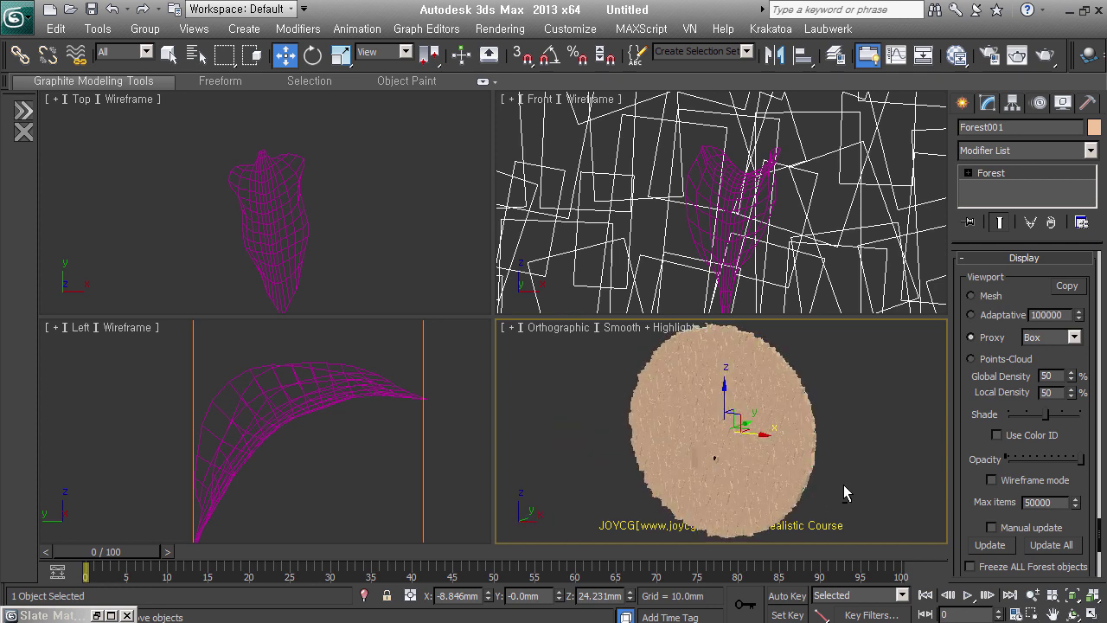
Step: Switch to wireframe, deselect Forest001, and pan the forest disc up
key(F3)
scroll(909, 442, down, 3)
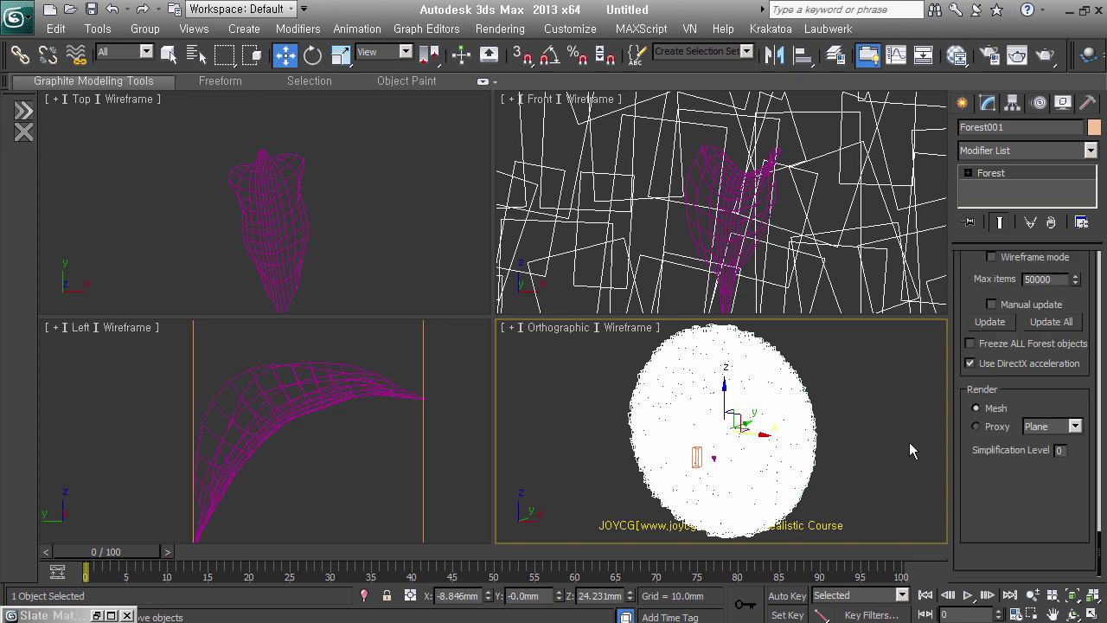
click(909, 442)
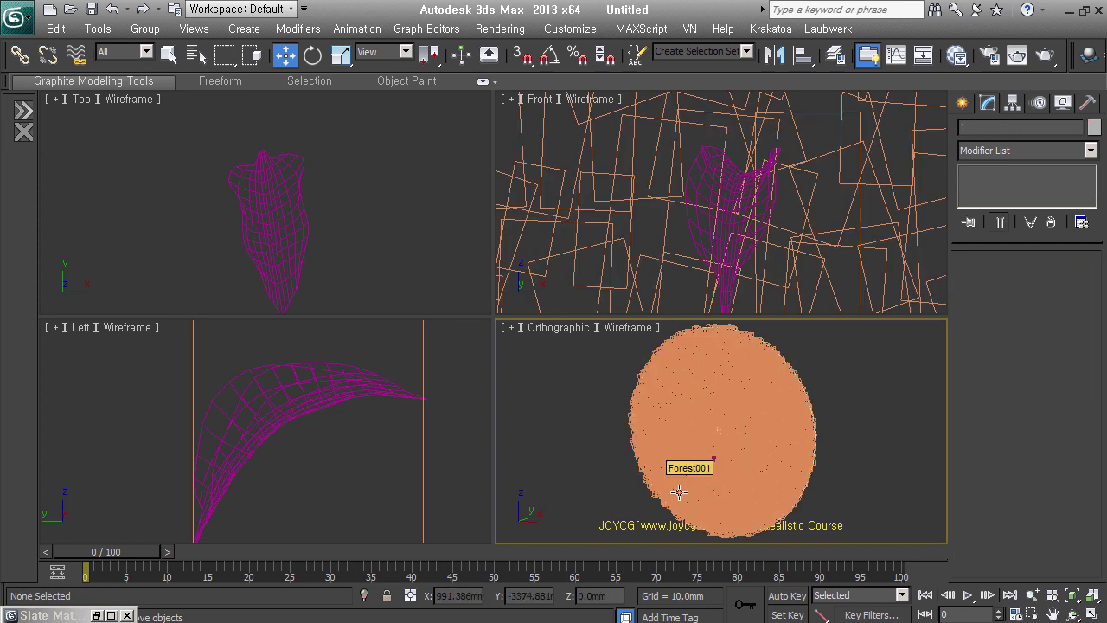
middle_drag(680, 491, 709, 415)
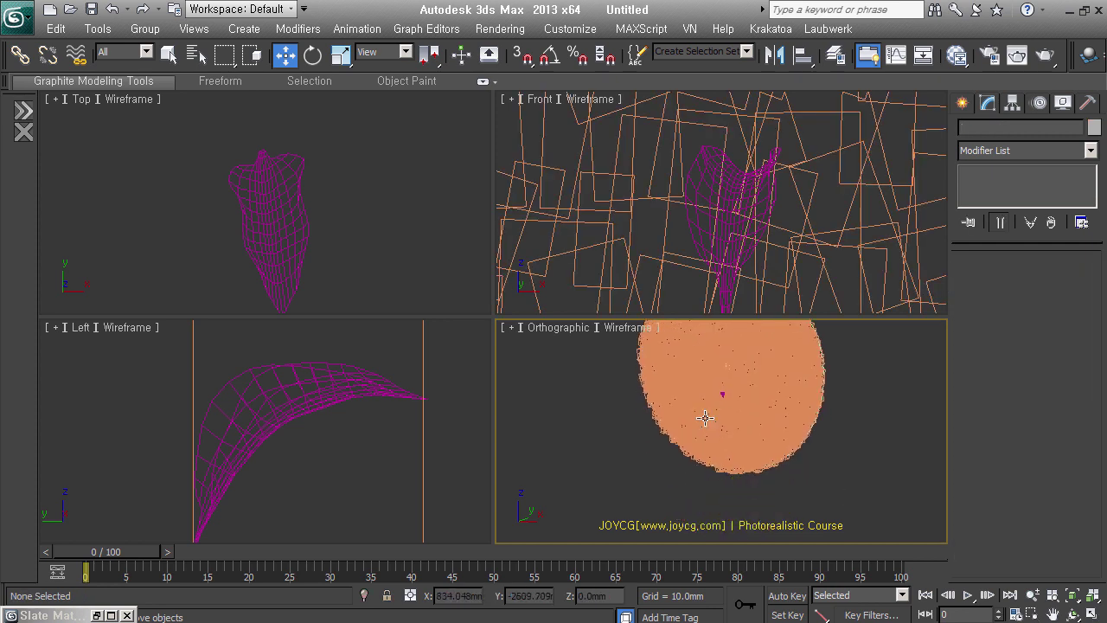
Step: Draw a Standard Primitives plane in the Top view
click(963, 104)
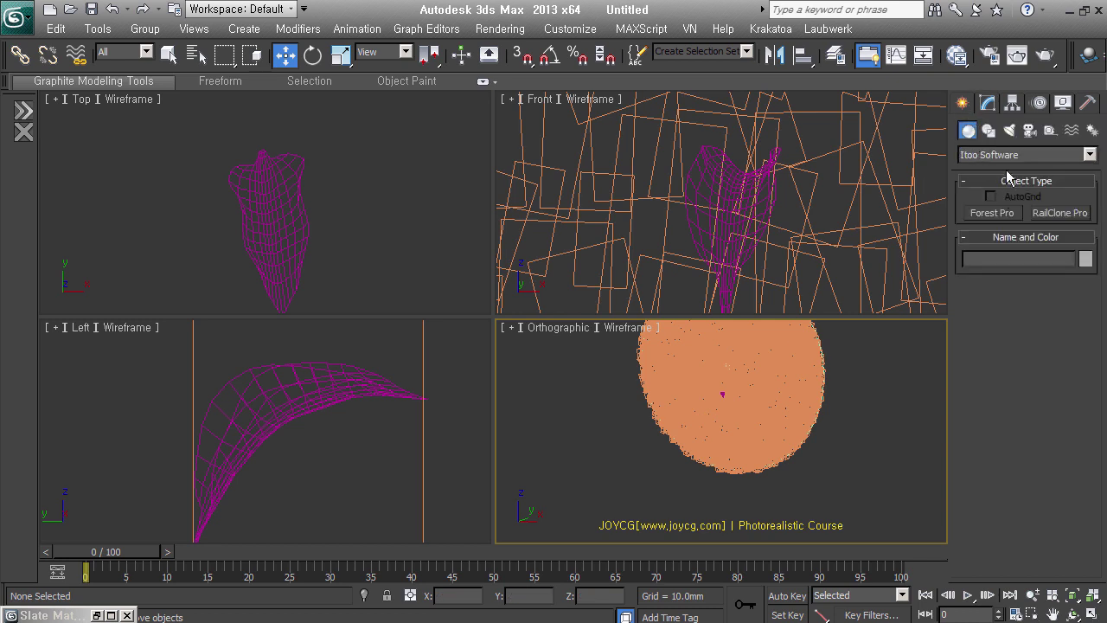
scroll(662, 208, down, 4)
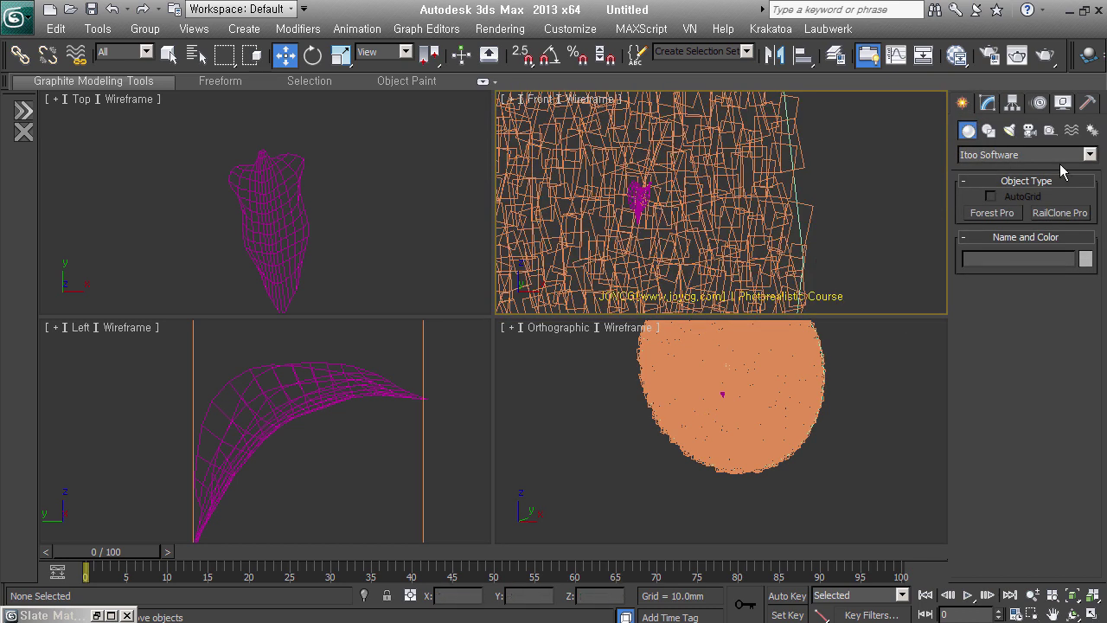
click(1016, 156)
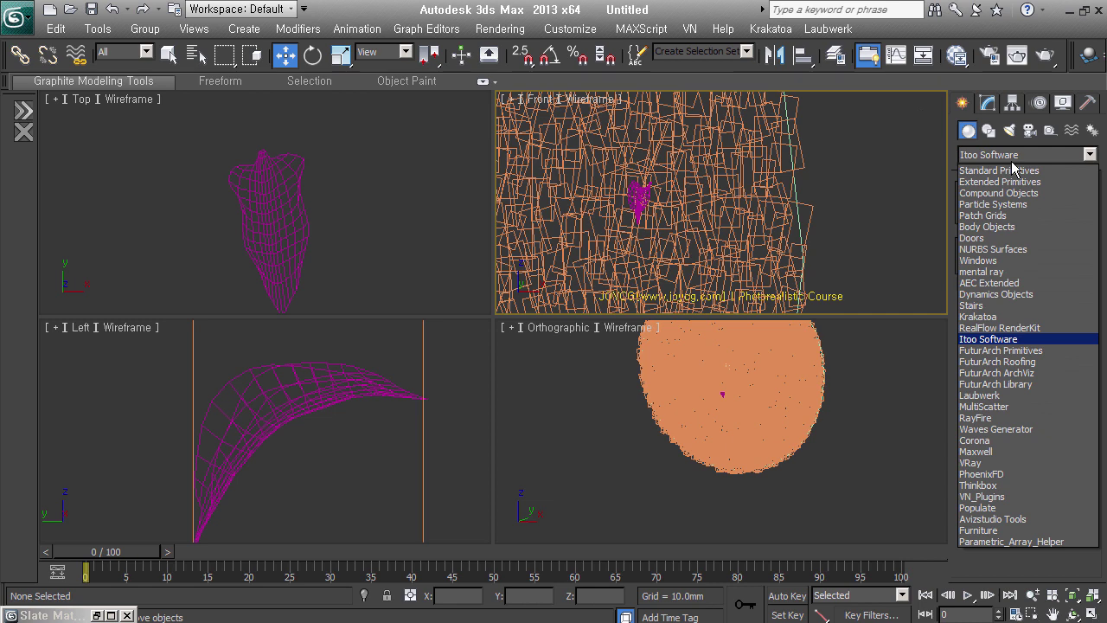
click(1014, 171)
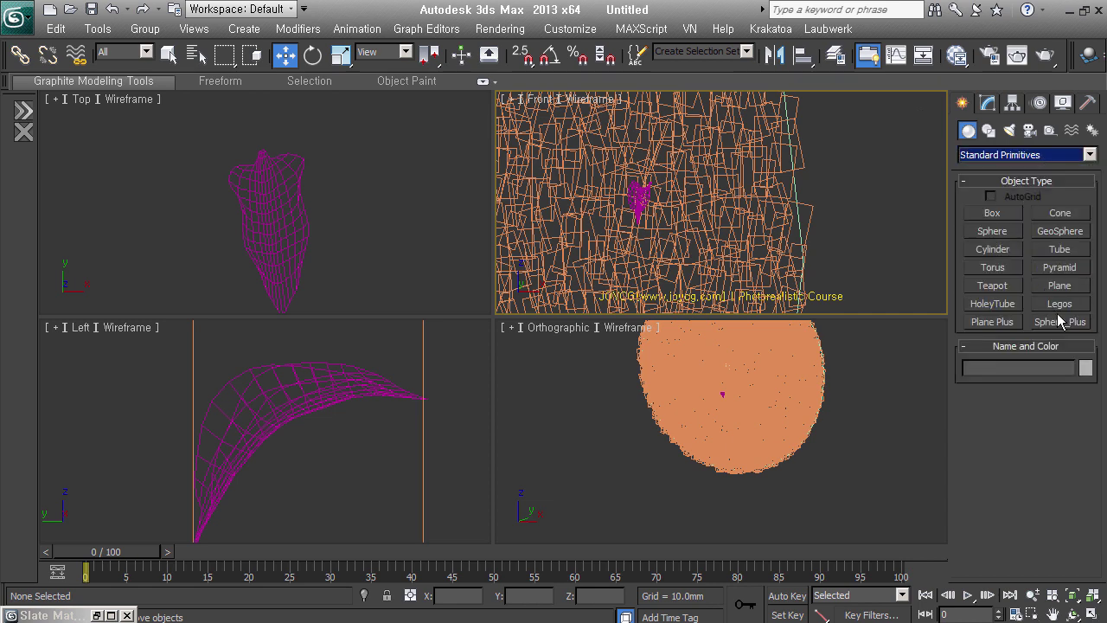
click(1060, 285)
middle_drag(421, 280, 298, 229)
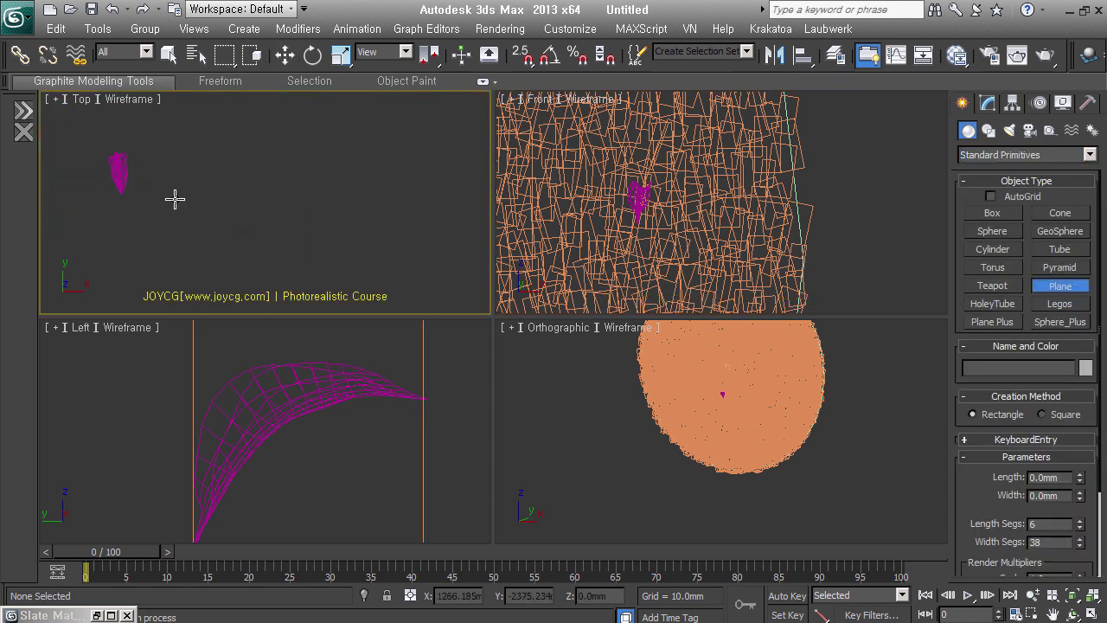
mouse_move(139, 173)
mouse_down()
mouse_move(491, 235)
mouse_move(490, 218)
mouse_up()
Step: Give the plane 1 length and width segment, about 296 mm wide and 39 mm long
drag(993, 514, 991, 419)
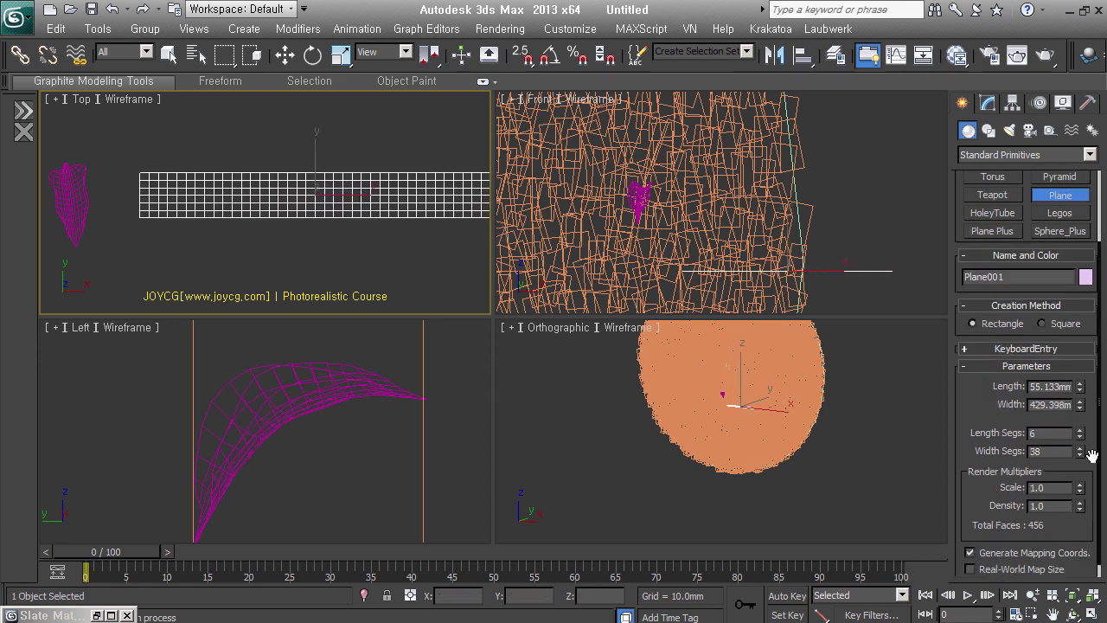
right_click(1080, 452)
right_click(1080, 434)
drag(1090, 420, 1092, 426)
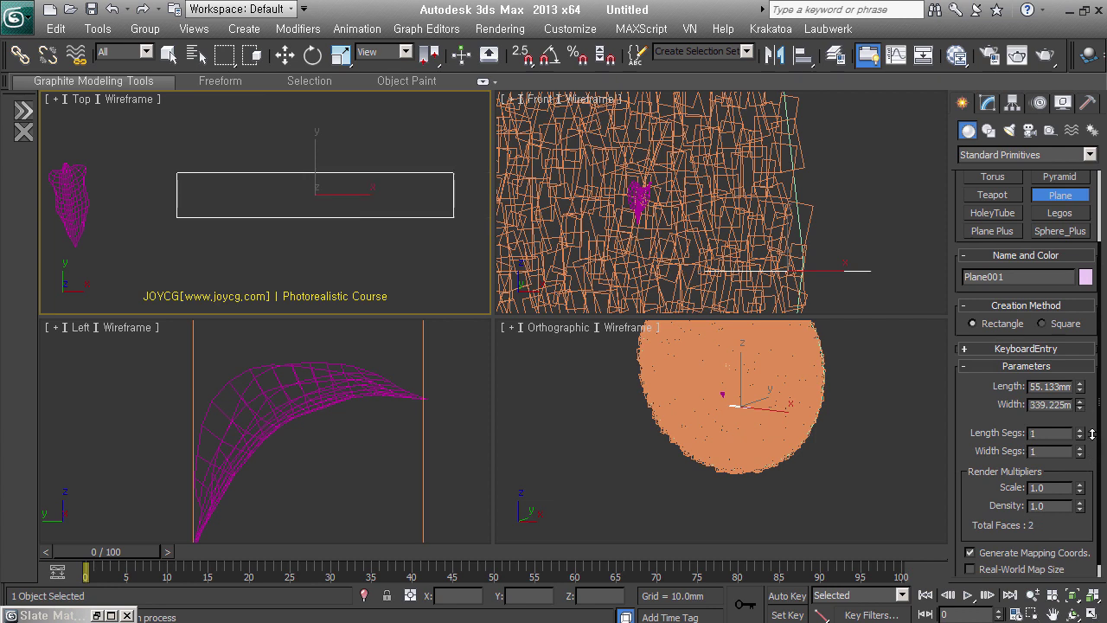
drag(1080, 387, 1092, 432)
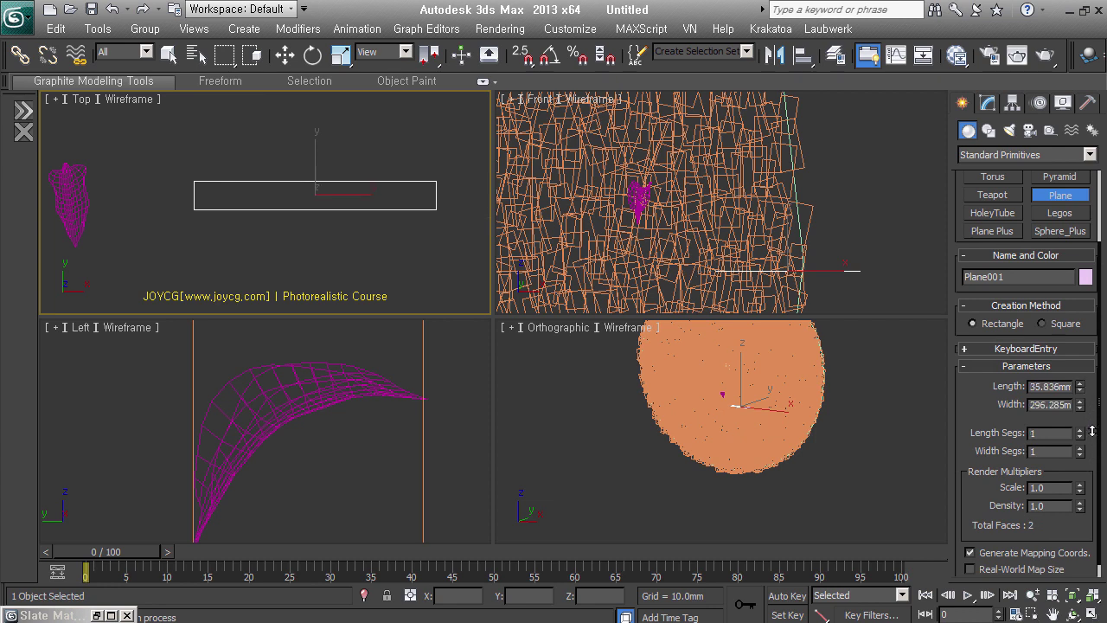
Step: Convert the plane to Editable Poly and move it right along X
middle_drag(324, 225, 317, 237)
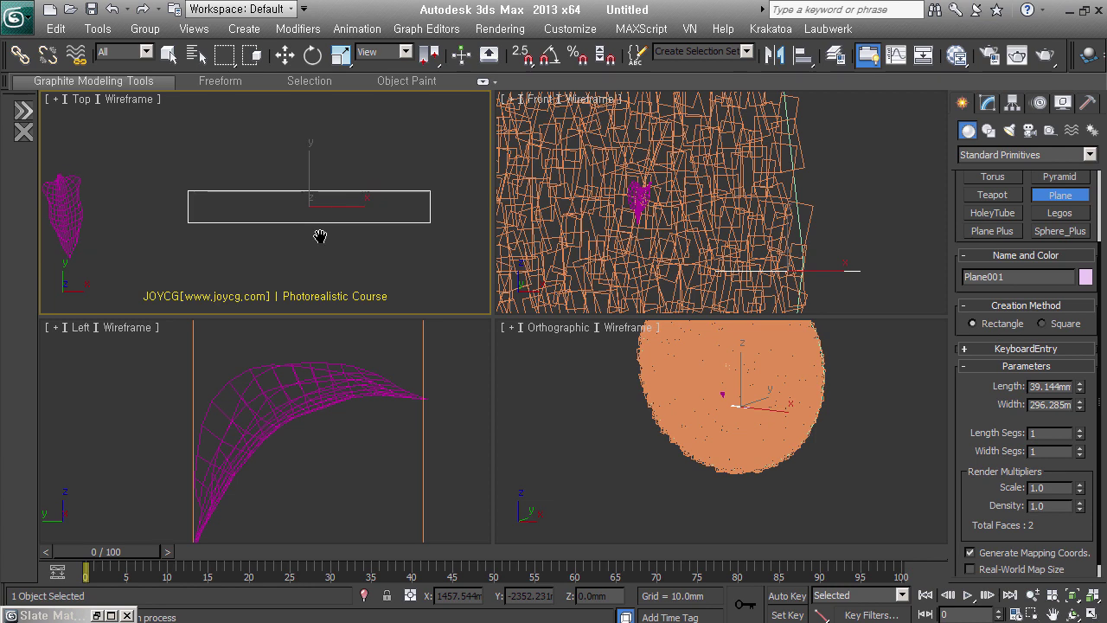
right_click(319, 239)
key(w)
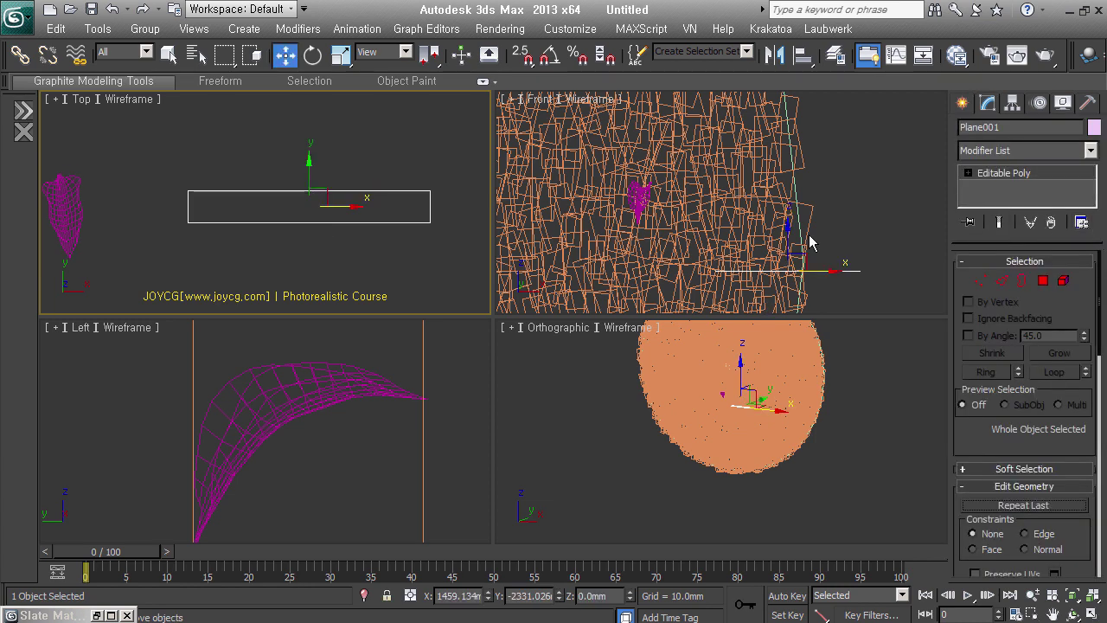
middle_drag(808, 240, 765, 215)
drag(779, 251, 878, 249)
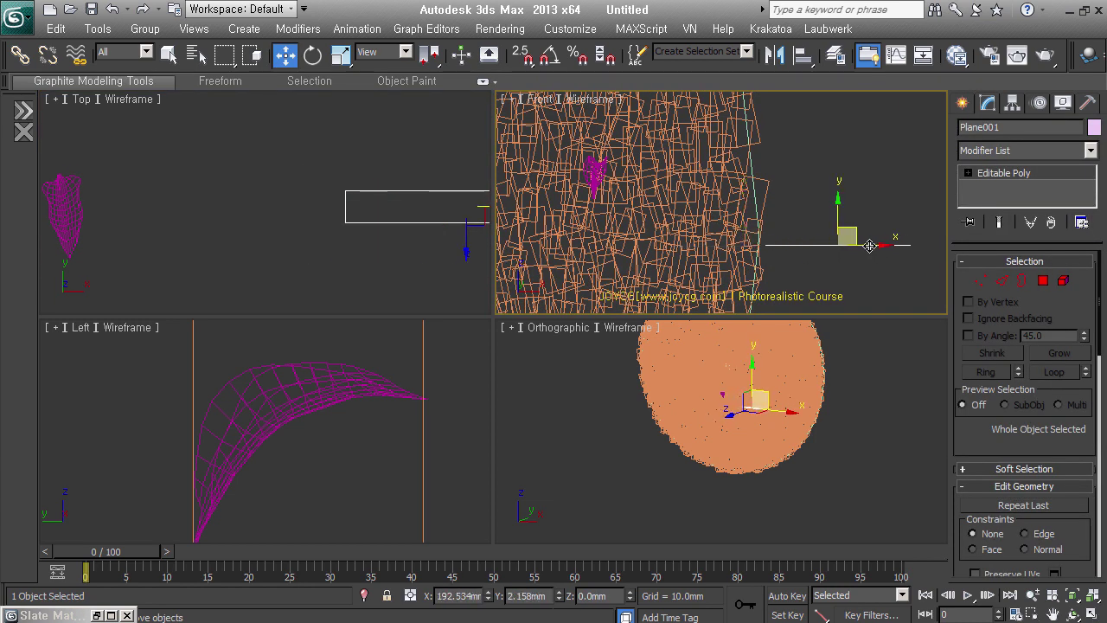
Step: Draw a vertical Line in the Front view
click(969, 109)
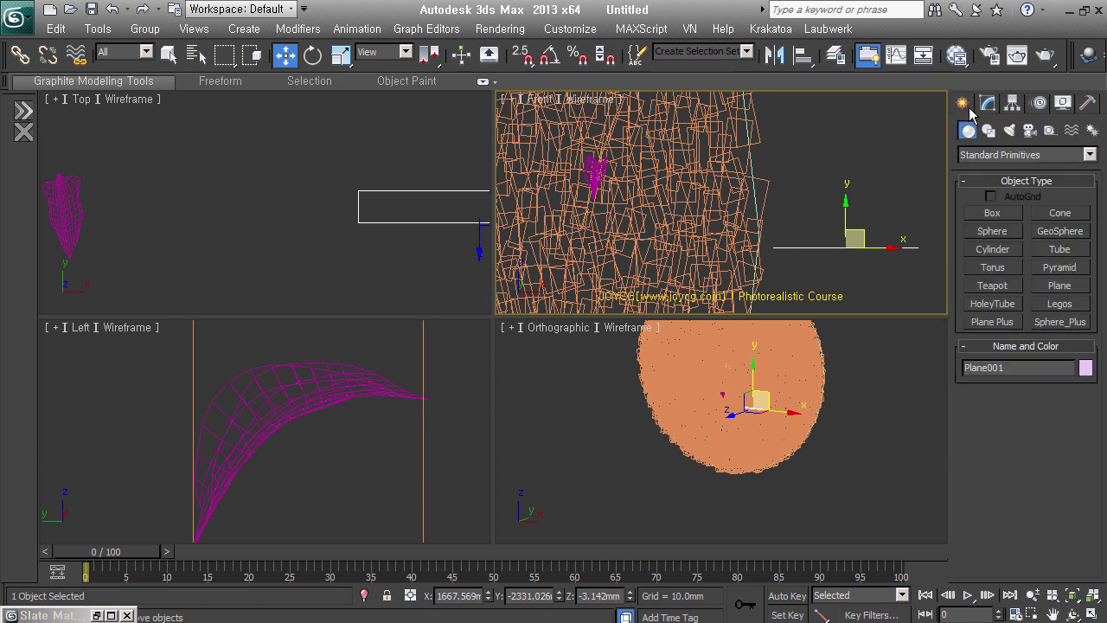
click(989, 130)
click(995, 227)
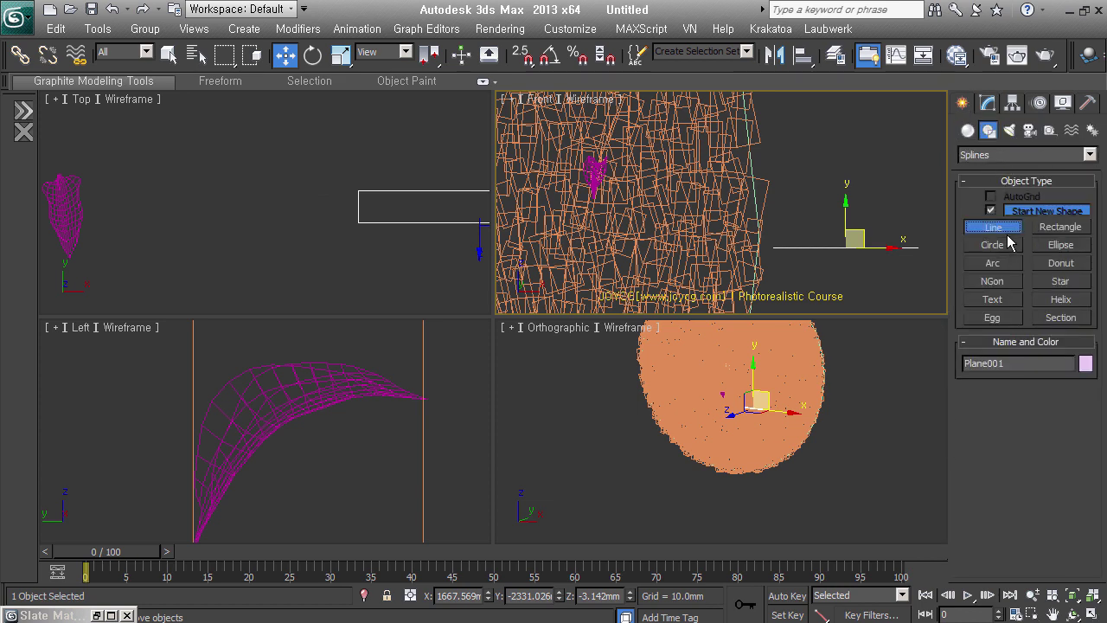
middle_drag(814, 263, 788, 264)
scroll(788, 263, up, 5)
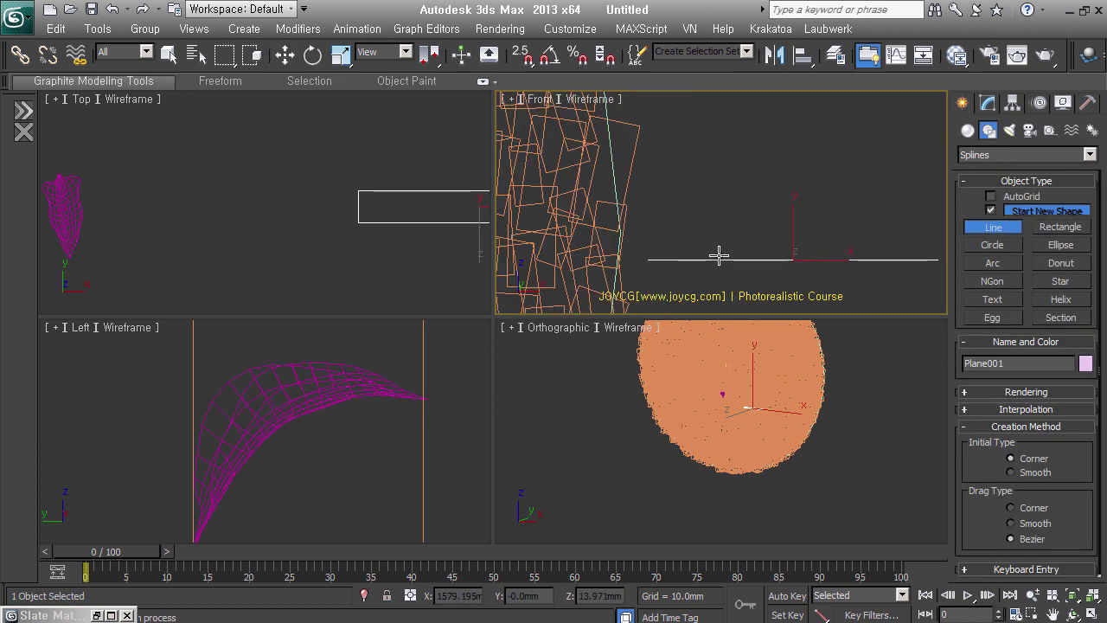
click(648, 212)
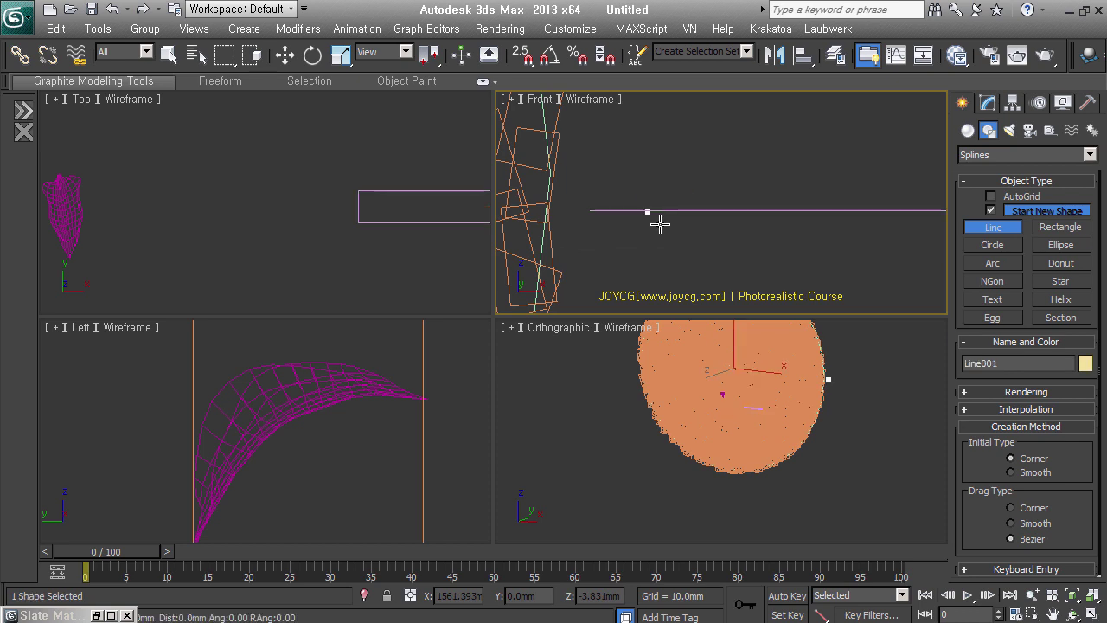
right_click(667, 279)
key(w)
Step: Give the plane a 1.5 mm outer Shell
click(755, 222)
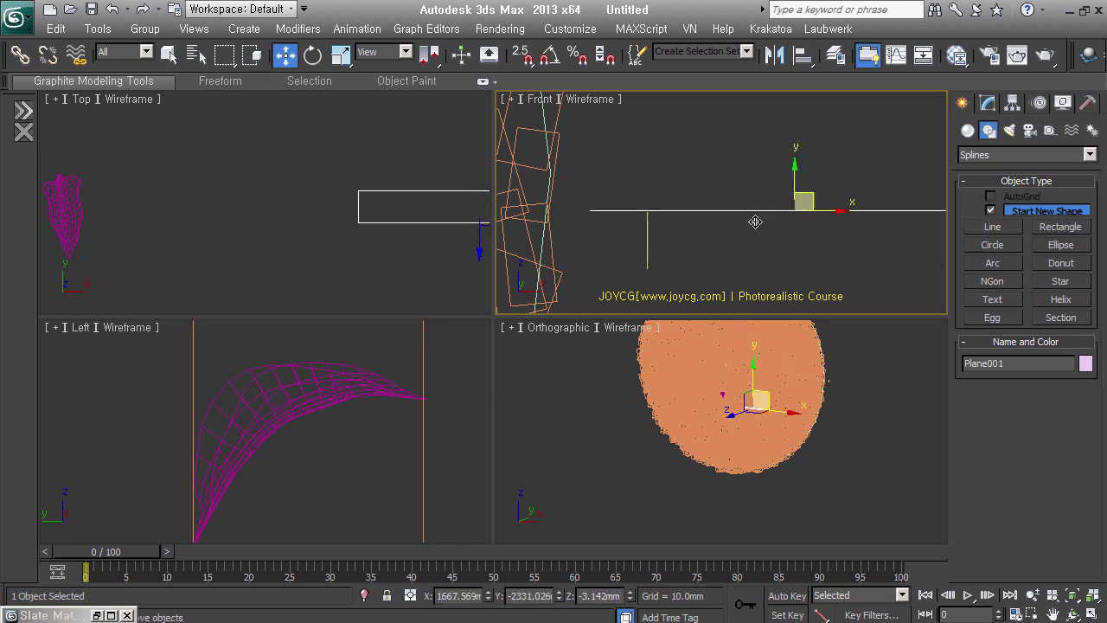
middle_drag(845, 250, 838, 253)
drag(1081, 302, 1095, 307)
scroll(654, 218, up, 3)
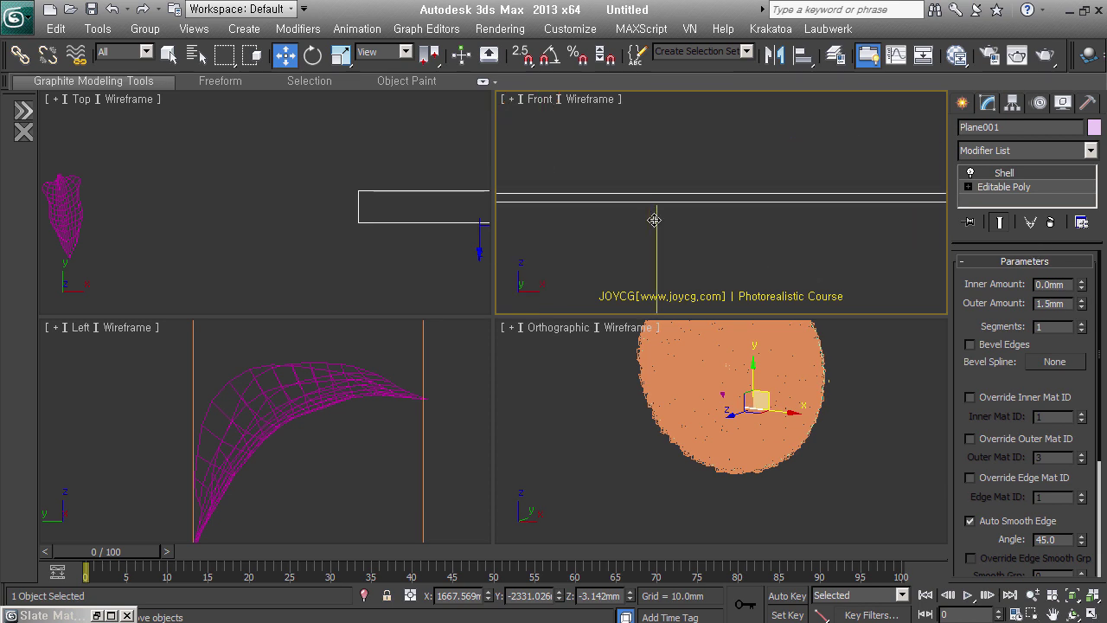
Step: Make Line001 renderable in renderer and viewport as a 1 mm tube
click(658, 229)
middle_drag(675, 263, 779, 210)
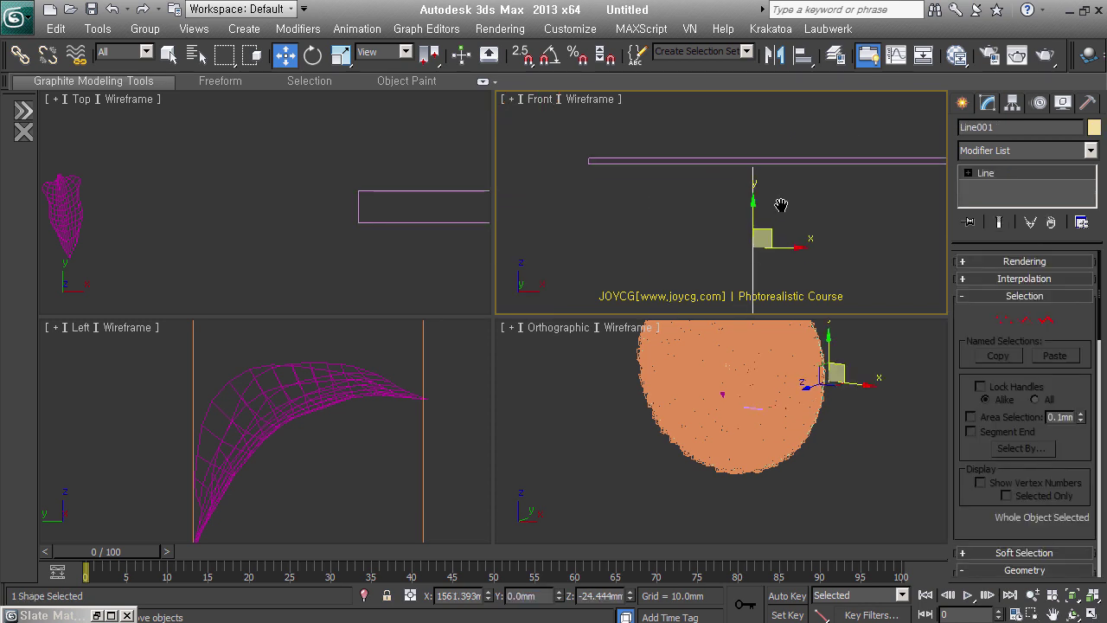
scroll(772, 207, up, 2)
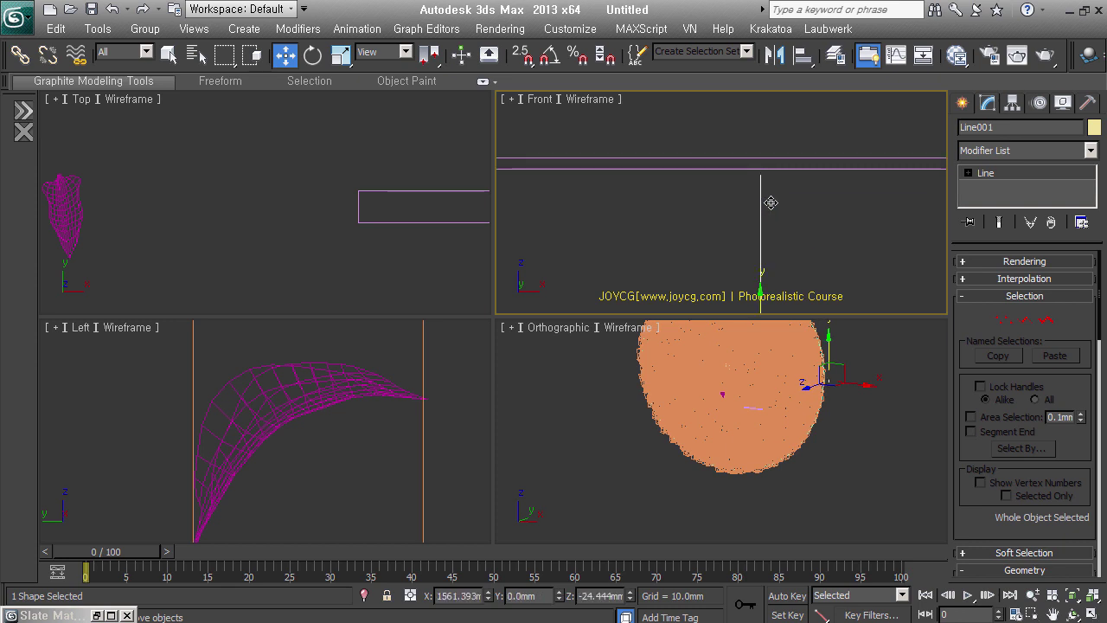
key(s)
scroll(795, 179, down, 3)
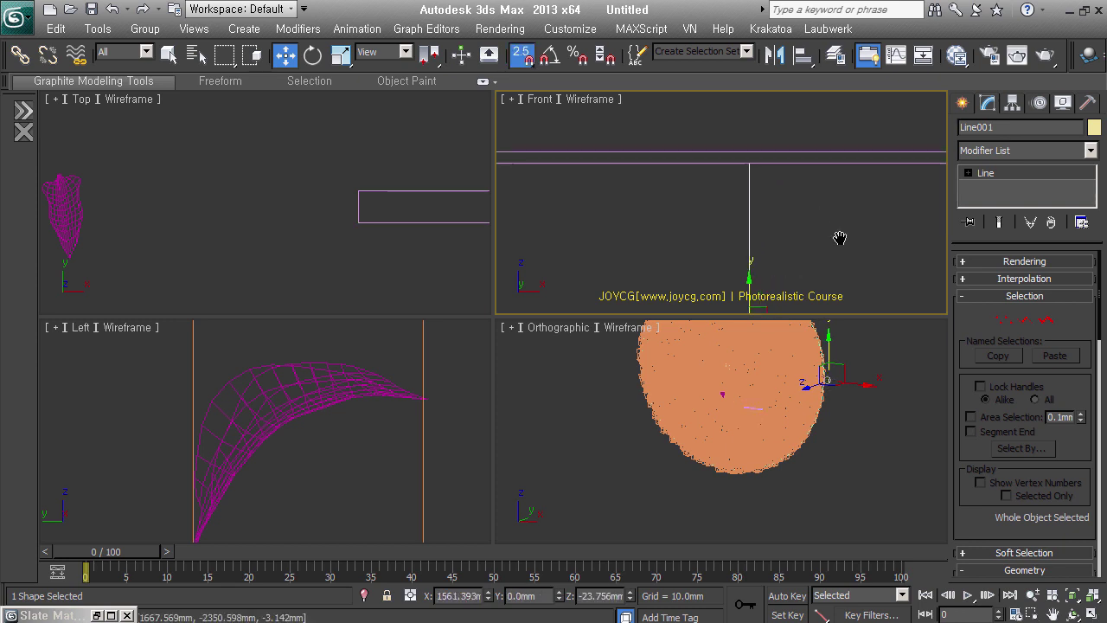
click(1004, 261)
click(1041, 277)
click(968, 291)
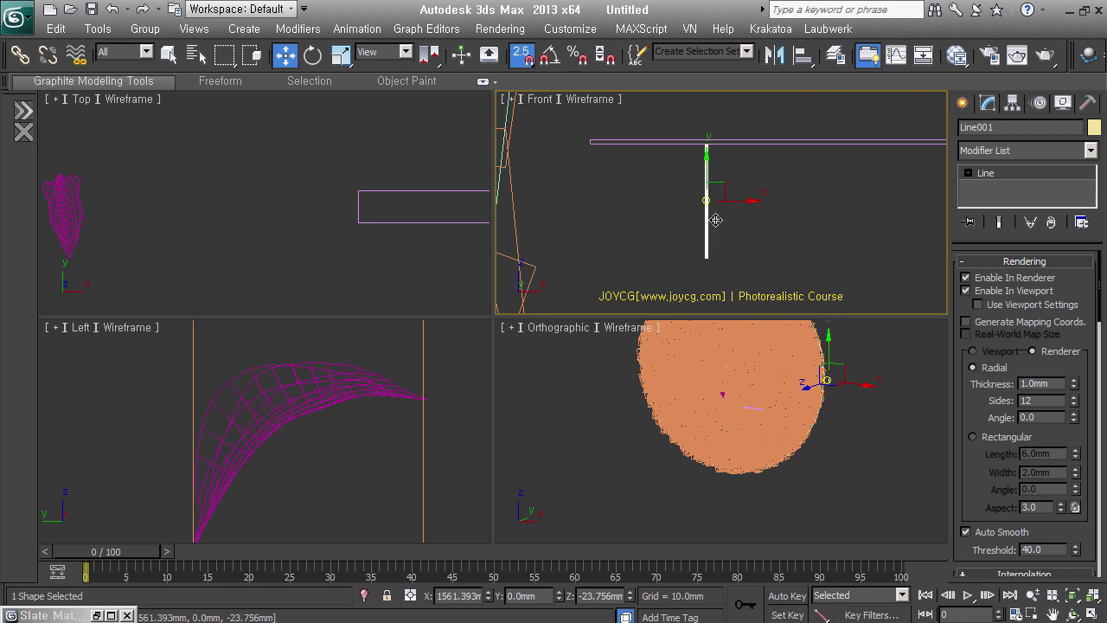
Step: At Spline level, select the vertical spline and align it to the plane, X alignment off
click(970, 173)
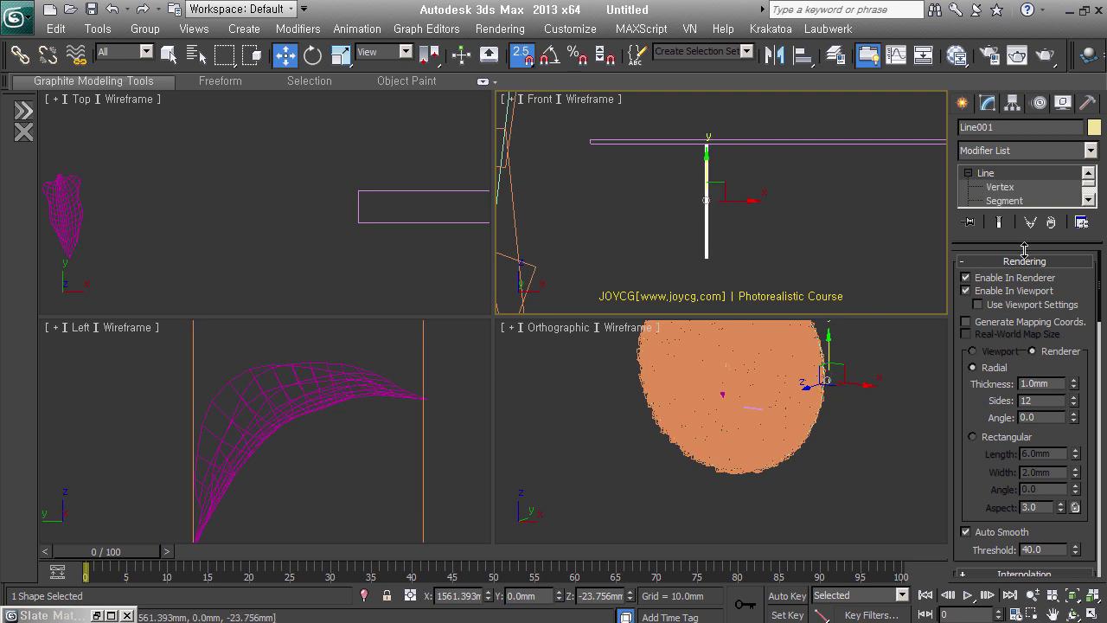
drag(1028, 248, 1031, 309)
click(998, 215)
drag(794, 237, 712, 191)
scroll(406, 245, down, 3)
middle_drag(406, 245, 239, 242)
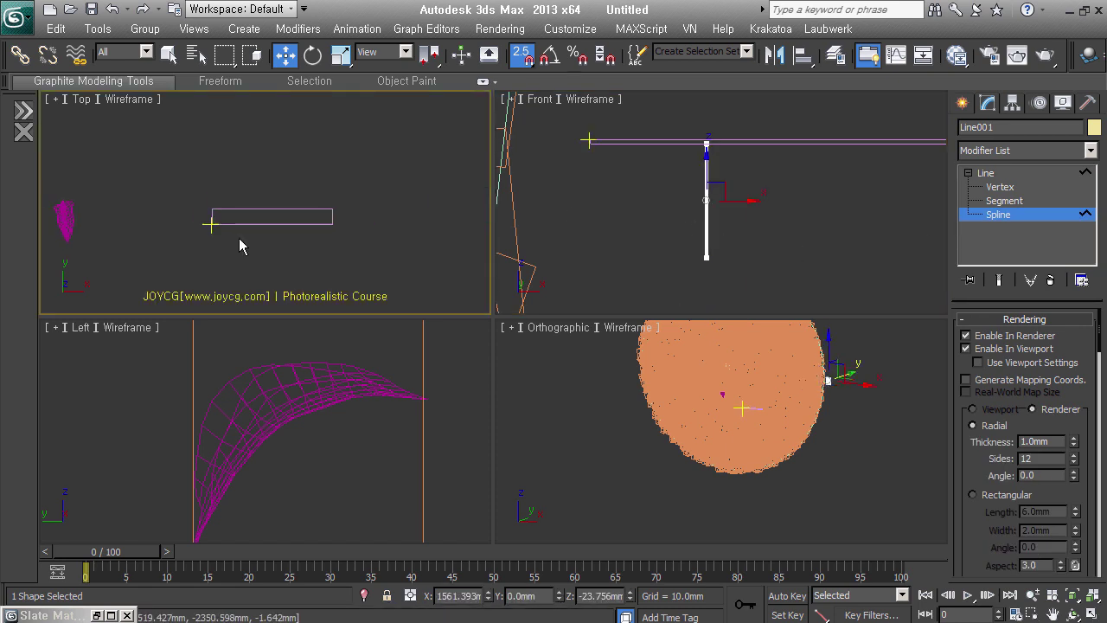
click(273, 223)
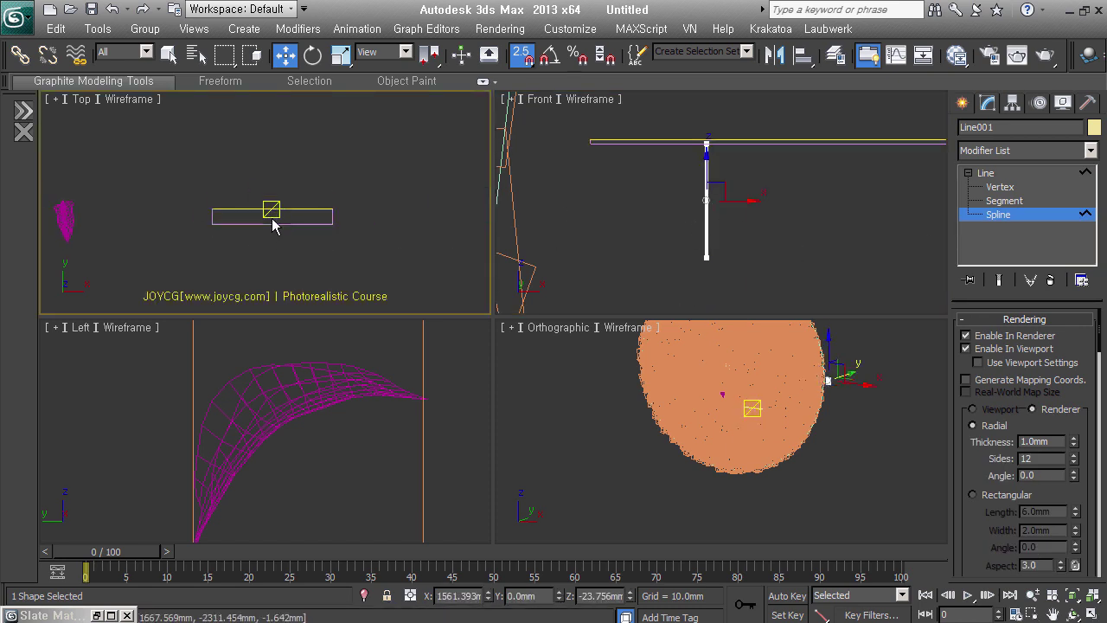
click(665, 152)
key(alt+a)
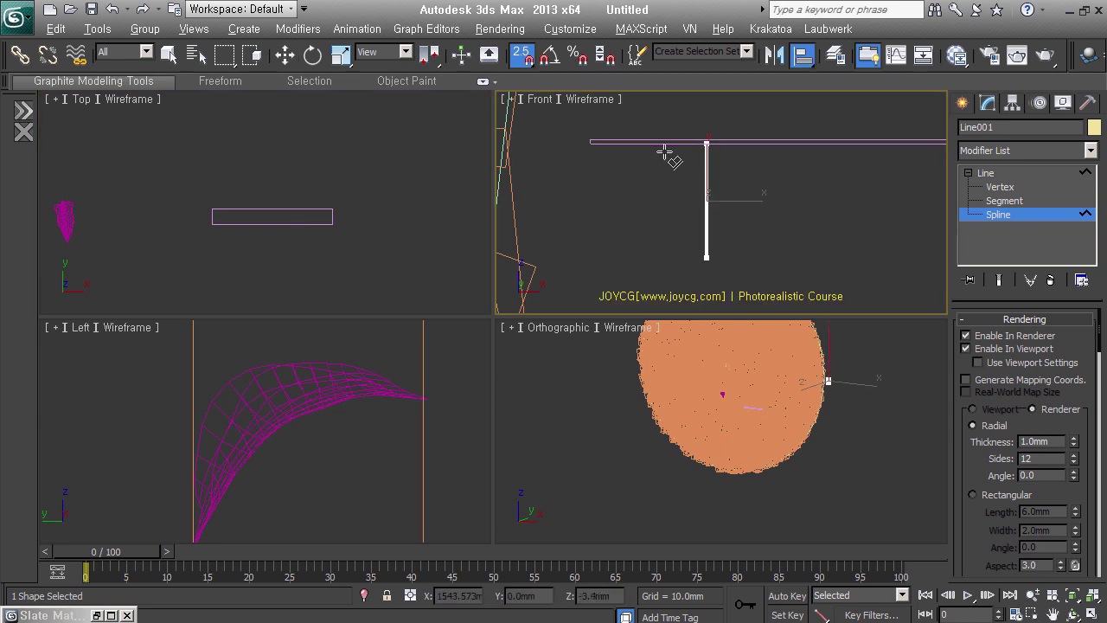
click(665, 143)
click(538, 209)
Step: Align the post's Z to the plane's centre, then Shift-copy posts out to the plane's corners
click(499, 208)
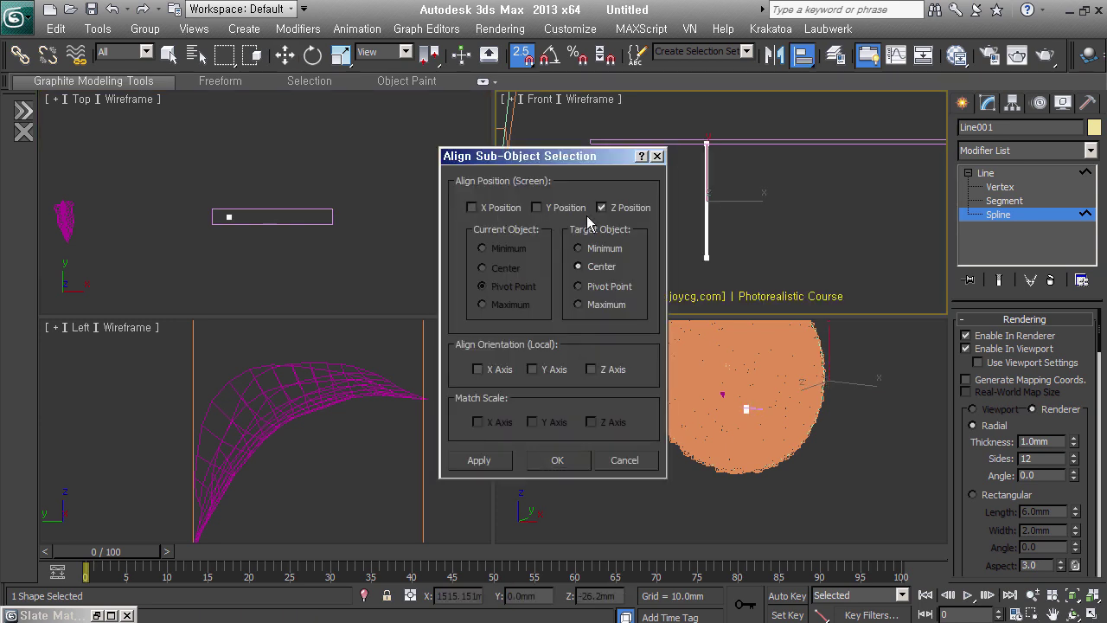
click(558, 459)
click(216, 216)
scroll(334, 260, up, 2)
scroll(259, 178, up, 1)
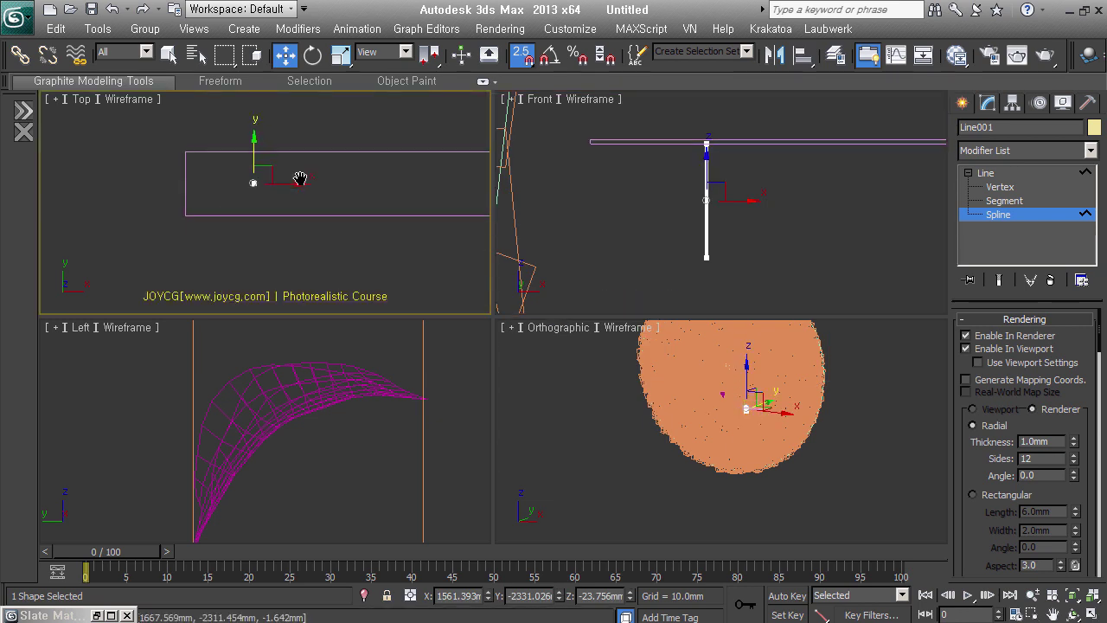
key(s)
middle_drag(297, 181, 209, 179)
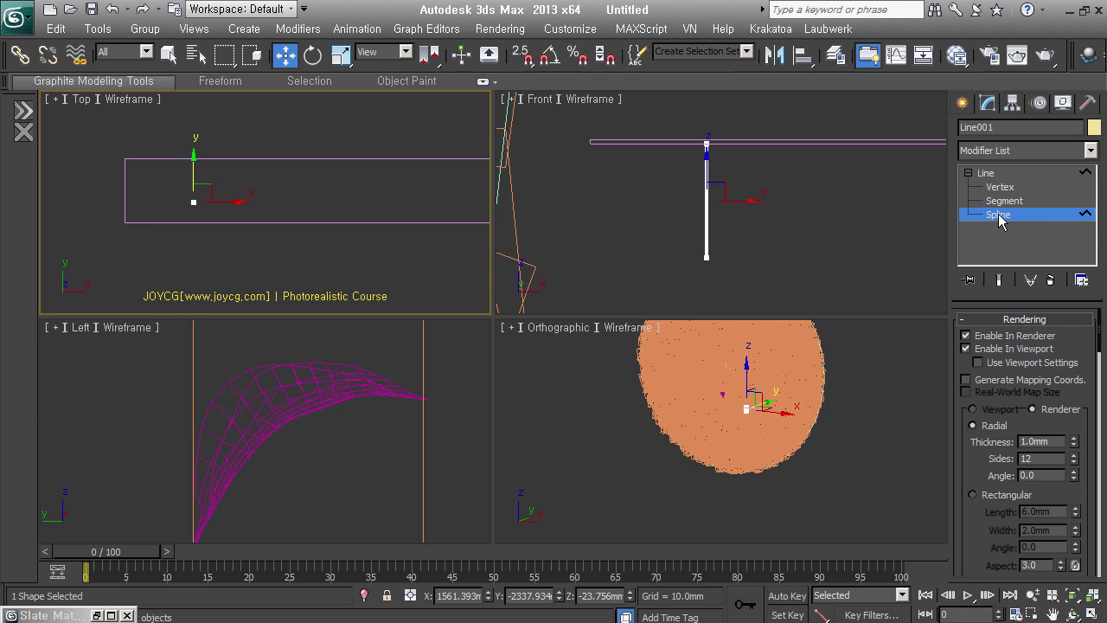
shift+drag(208, 186, 213, 155)
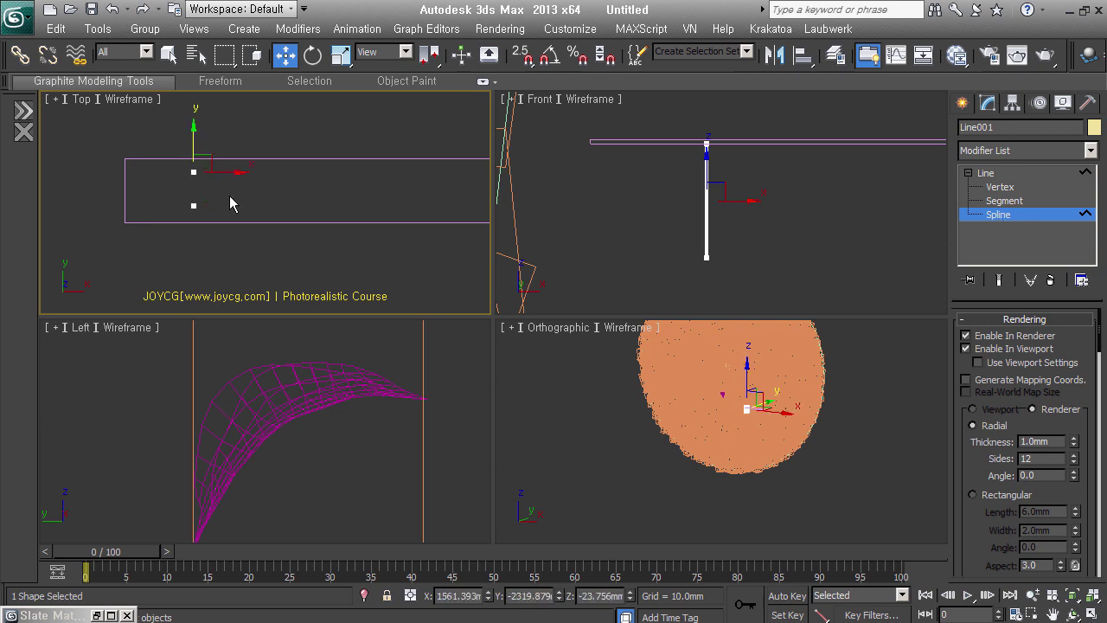
drag(206, 216, 205, 221)
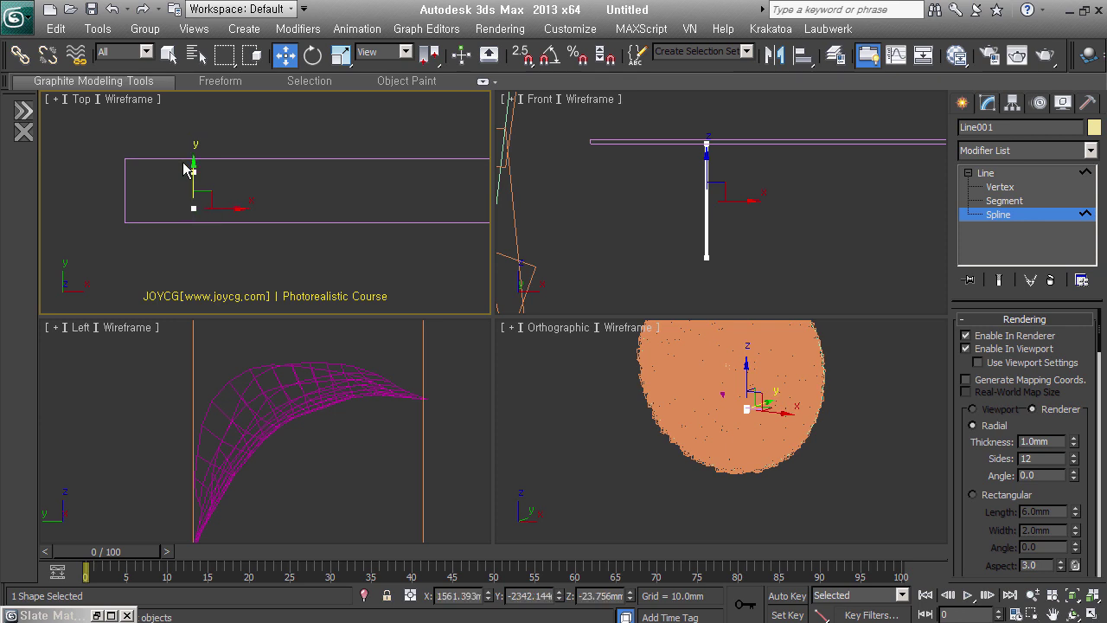
drag(209, 228, 168, 222)
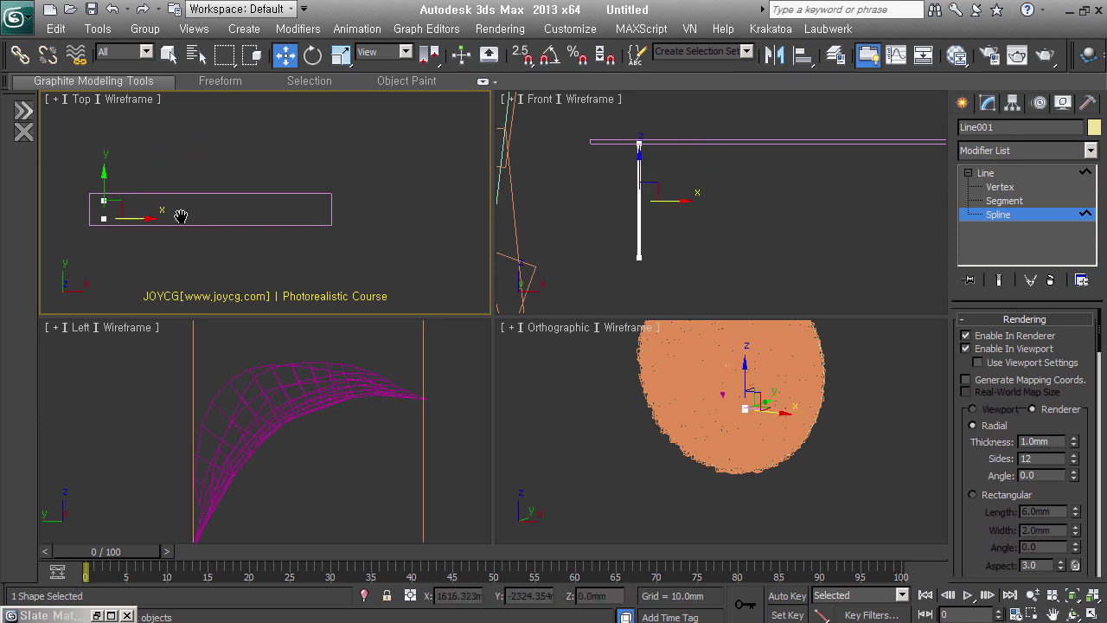
Step: Centre Line001 on Plane001 along X using centre-to-centre alignment
click(314, 227)
key(ctrl+b)
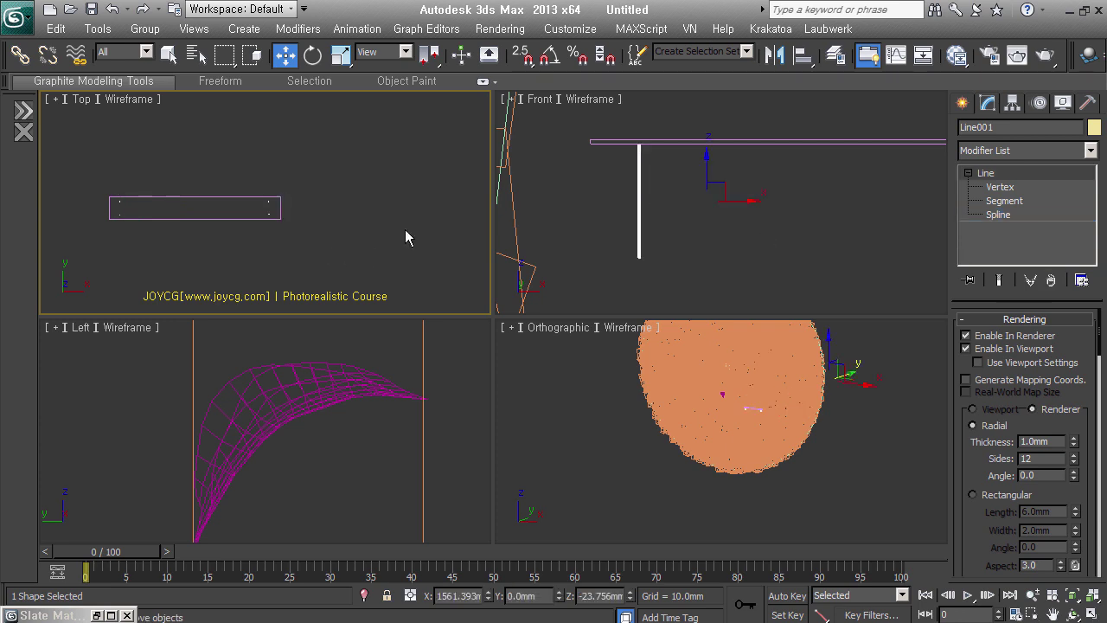
key(alt+a)
click(259, 227)
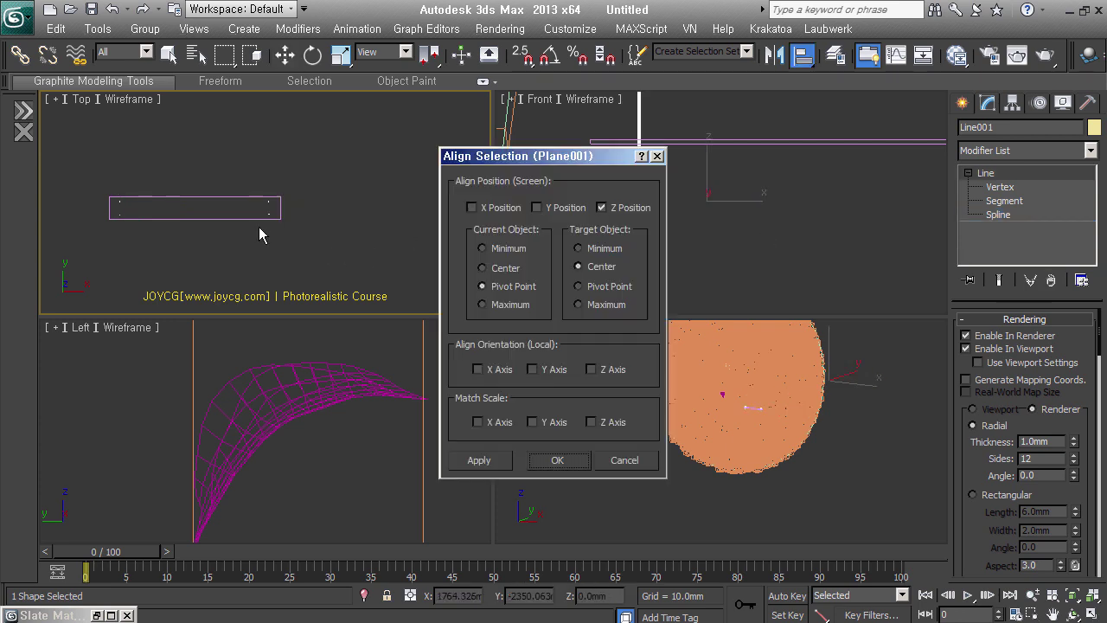
click(472, 208)
click(482, 267)
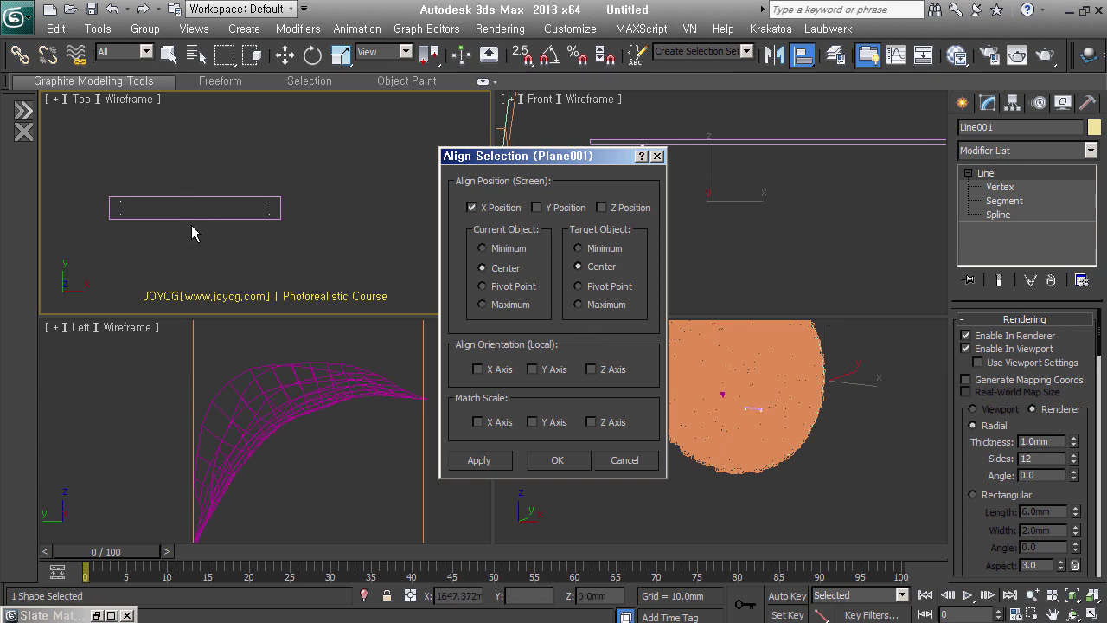
click(575, 465)
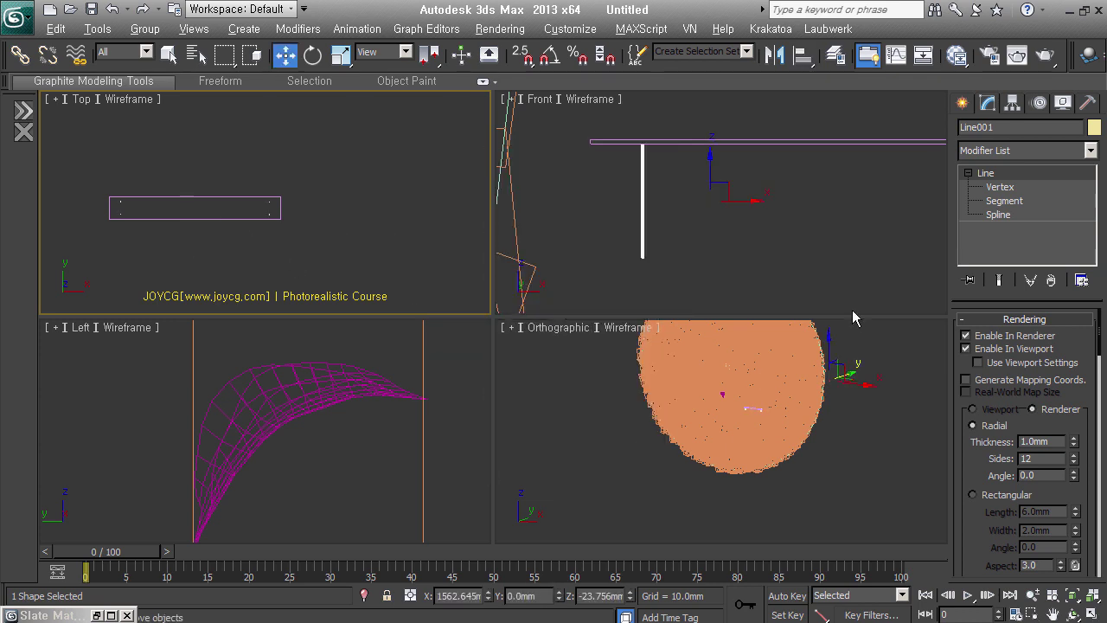
right_click(852, 312)
Step: Select Plane001 and delete its Shell modifier
middle_drag(830, 265, 663, 248)
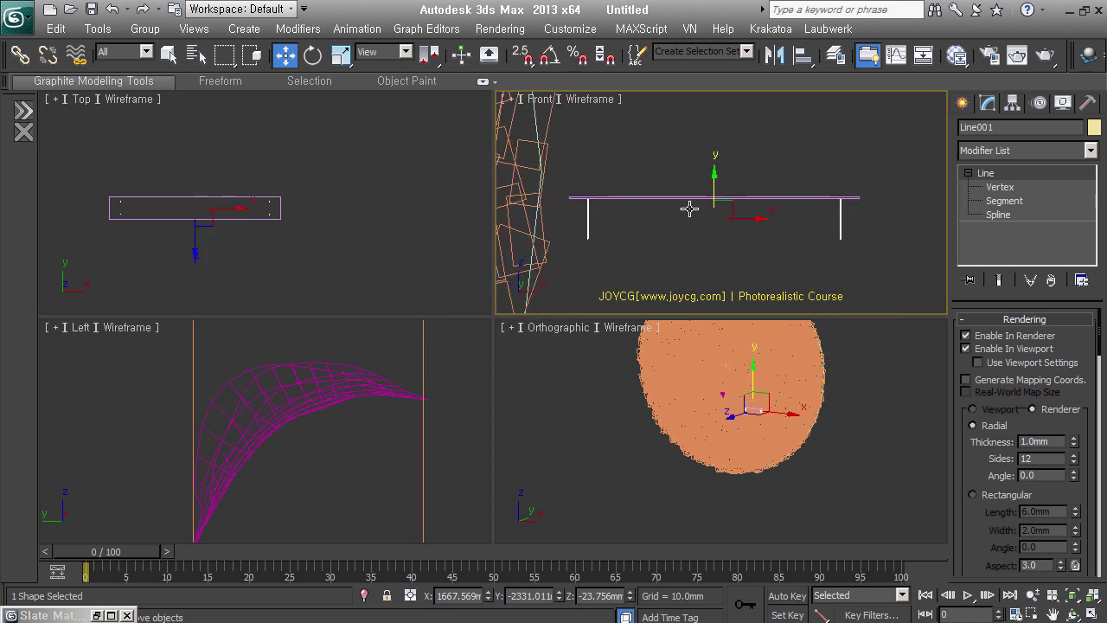
click(701, 198)
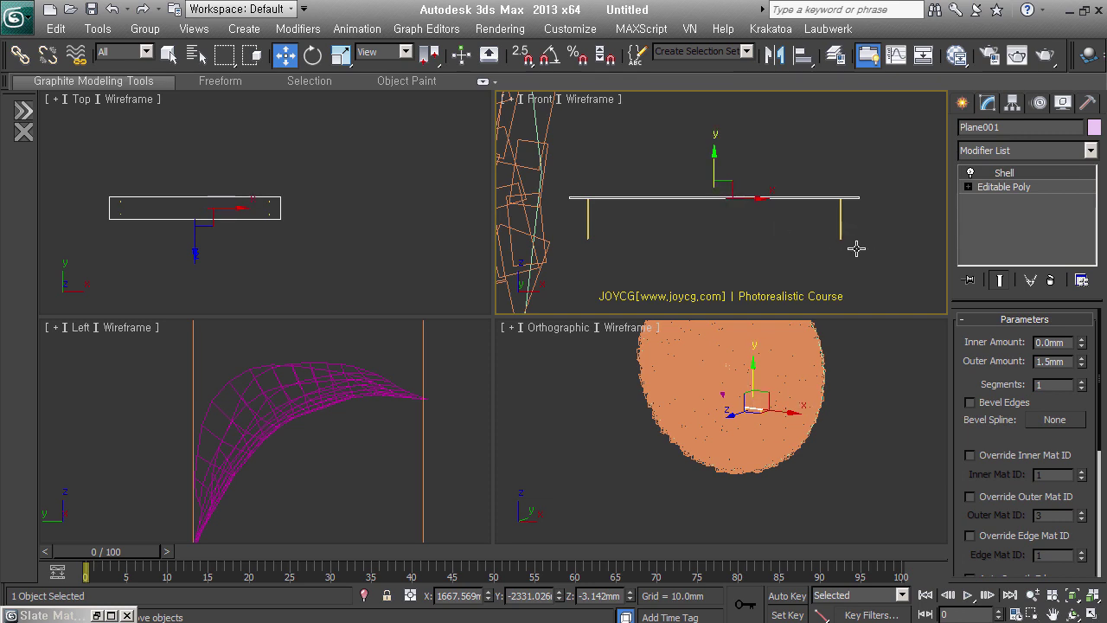
click(1050, 279)
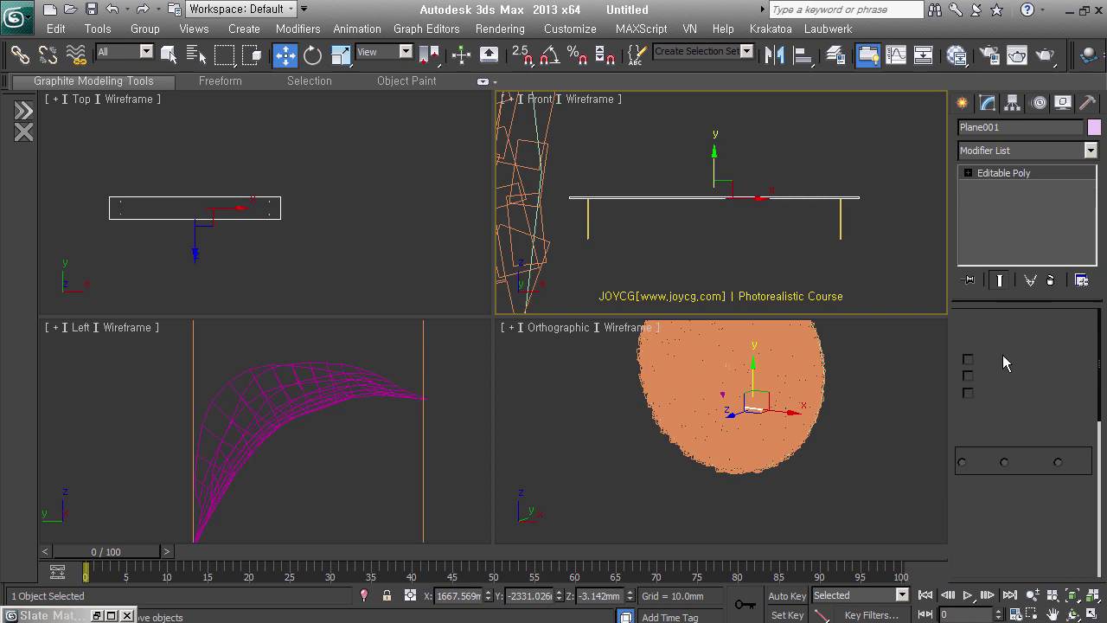
drag(992, 508, 991, 355)
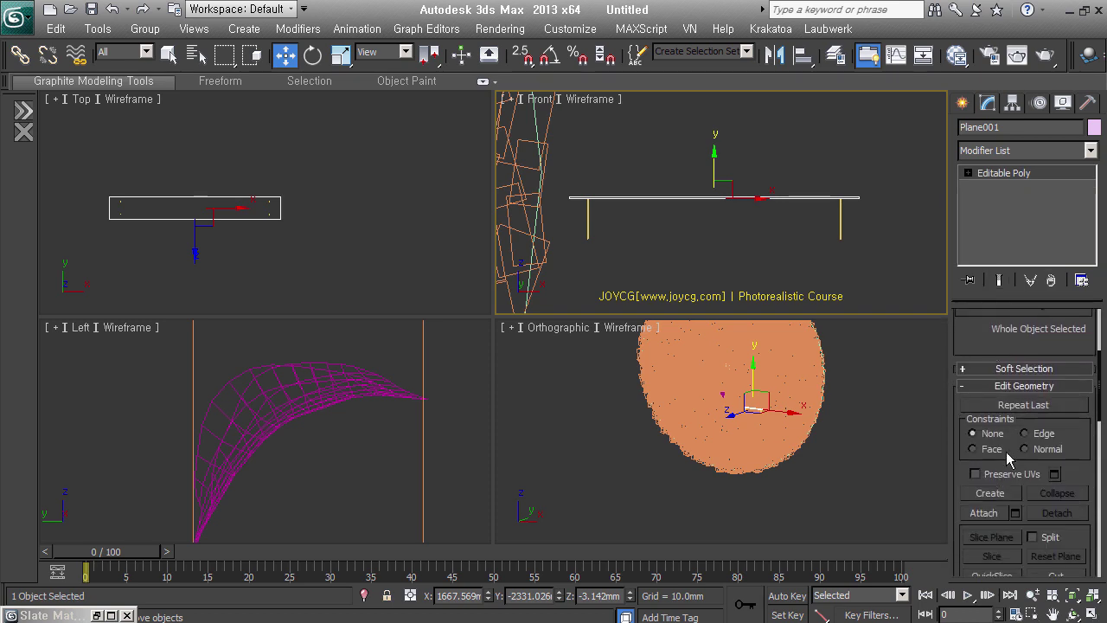
Step: Attach the yellow leg lines to Plane001 so they form one editable poly
click(1004, 515)
click(841, 235)
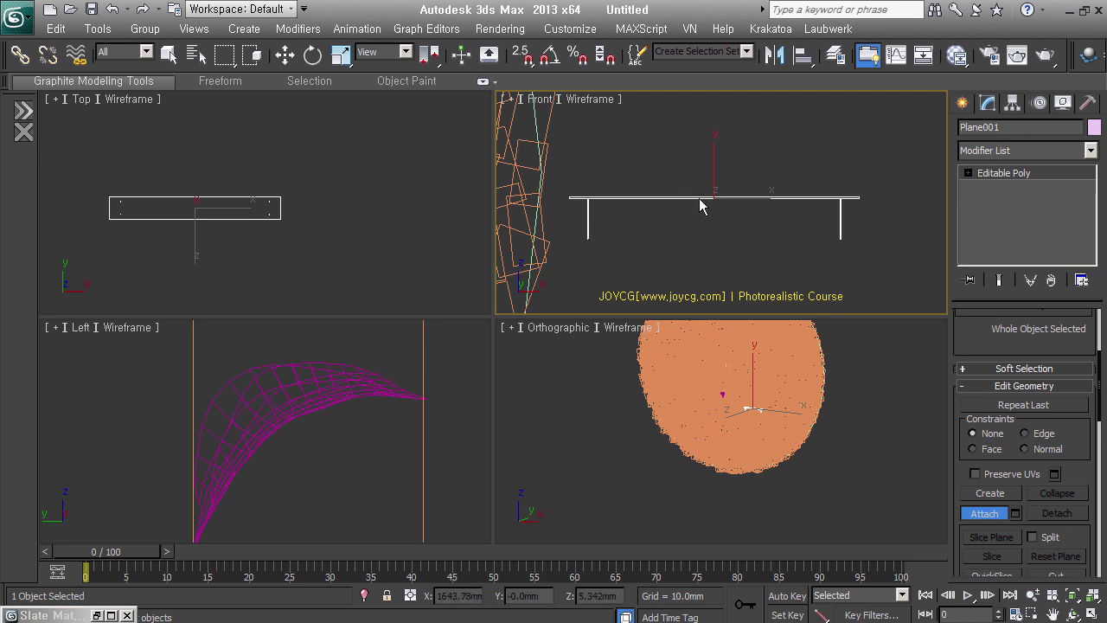
click(272, 223)
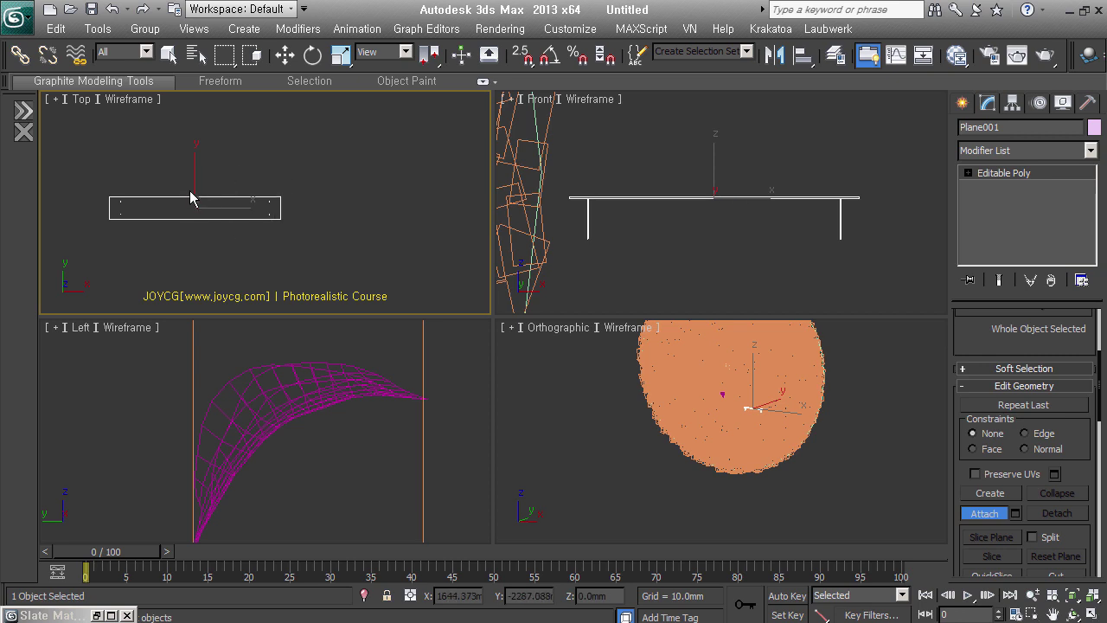
click(612, 256)
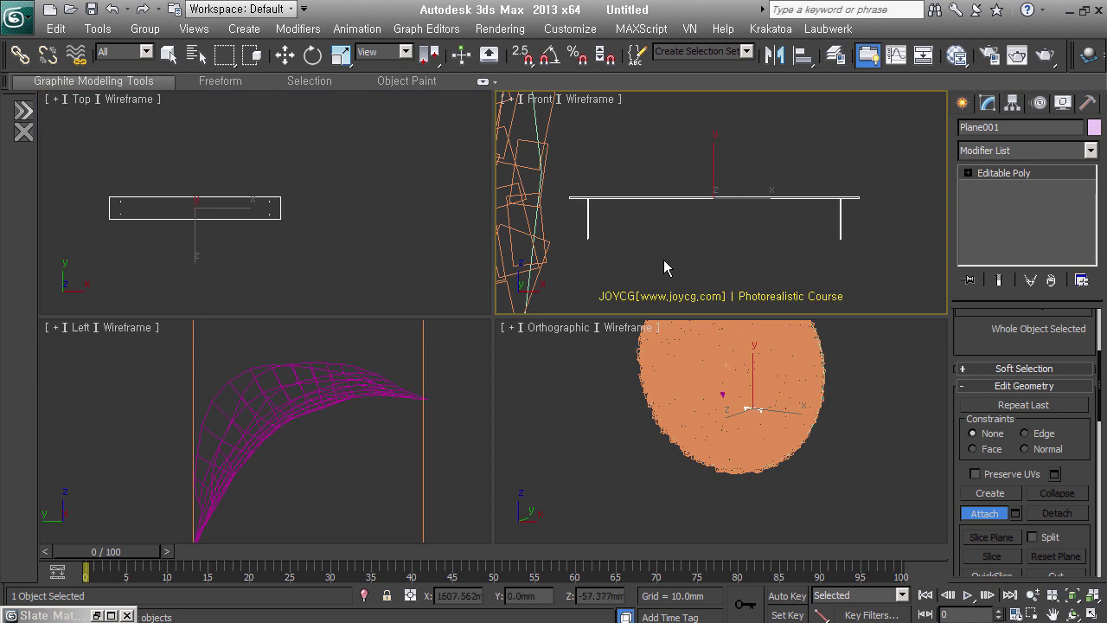
key(w)
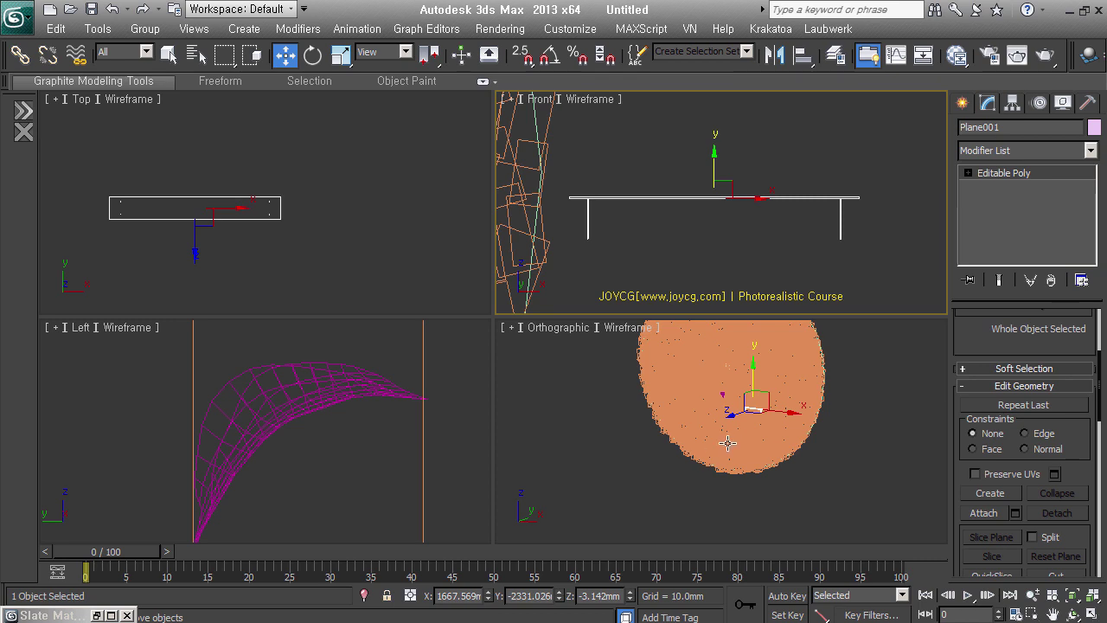
click(669, 418)
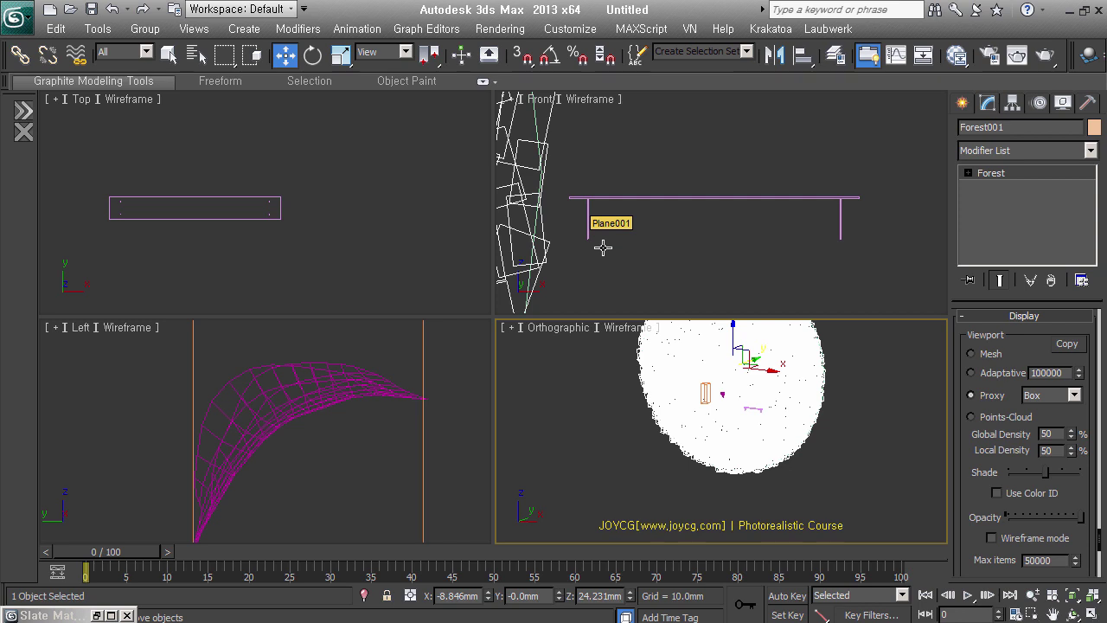
Step: Move Plane001's bottom leg vertices down to lengthen the legs
click(603, 248)
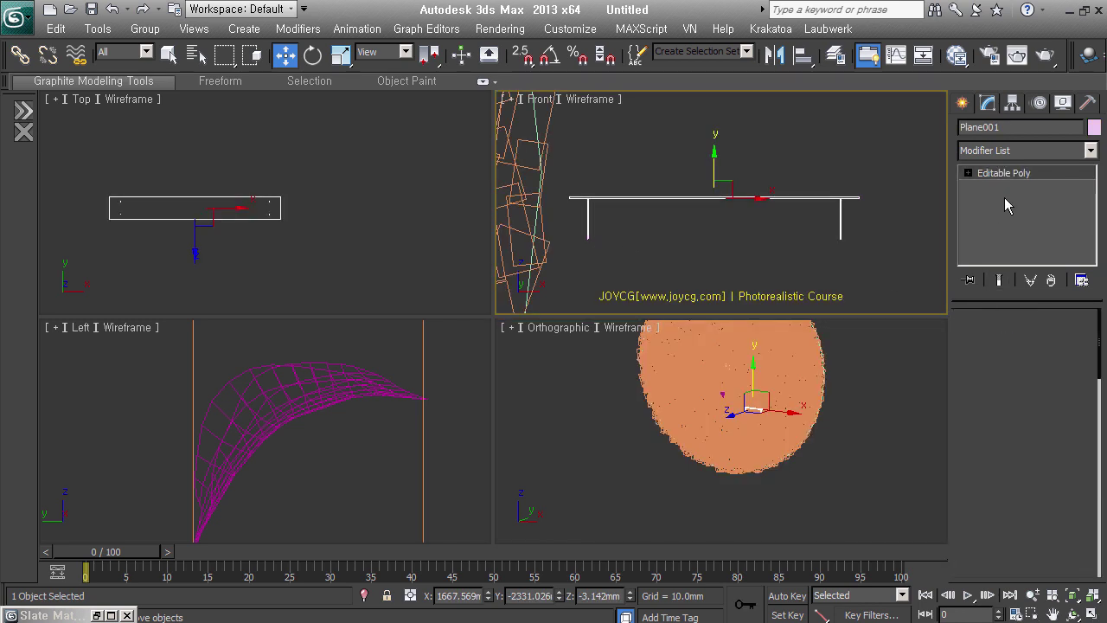
key(1)
drag(571, 233, 952, 295)
drag(717, 224, 847, 291)
click(991, 341)
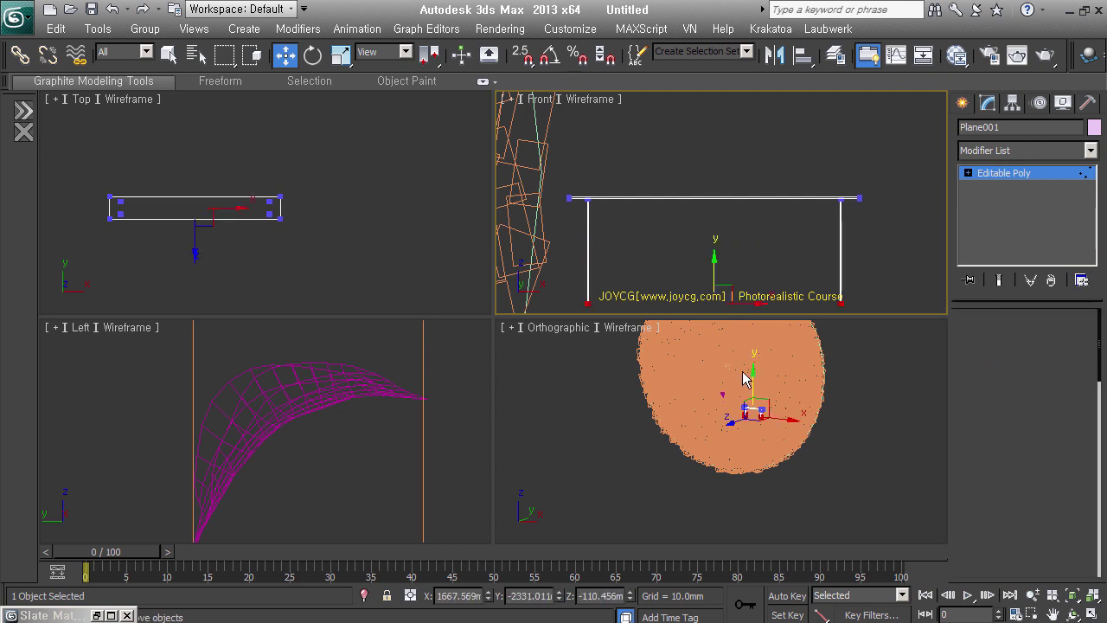
Step: Set Plane001 as Forest001's custom object in the Geometry rollout
click(748, 380)
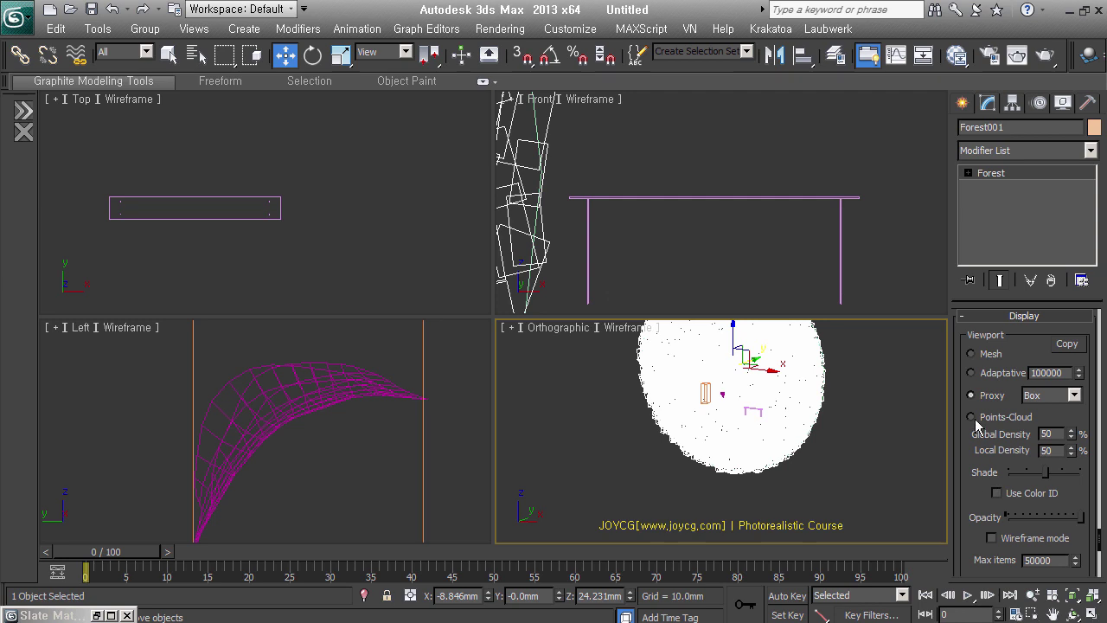
scroll(977, 459, down, 5)
scroll(980, 511, up, 5)
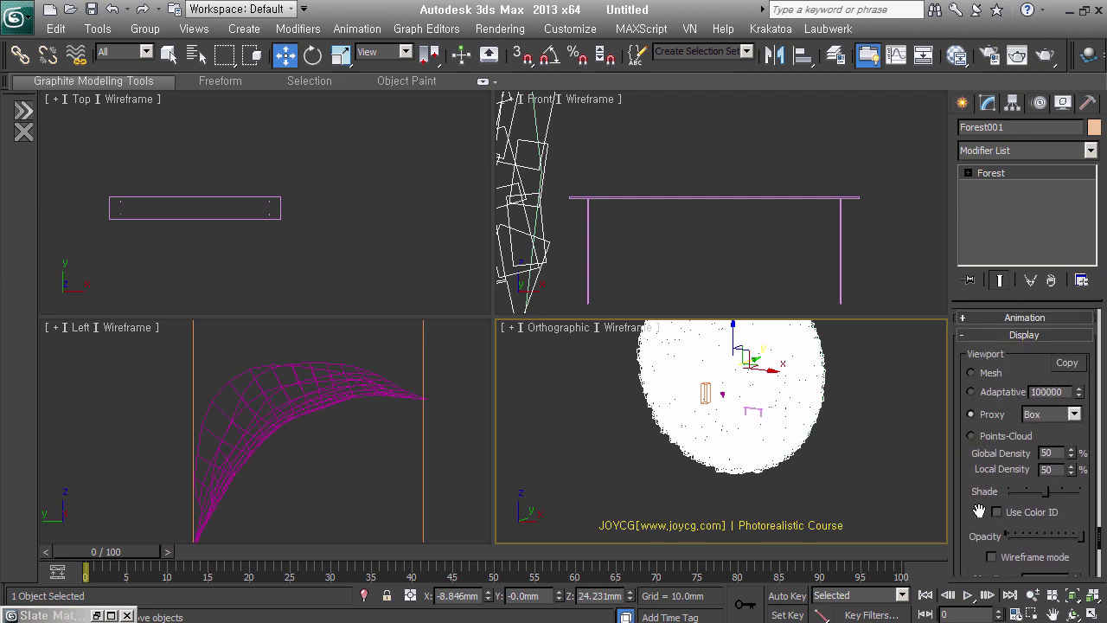
drag(979, 511, 981, 394)
right_click(977, 421)
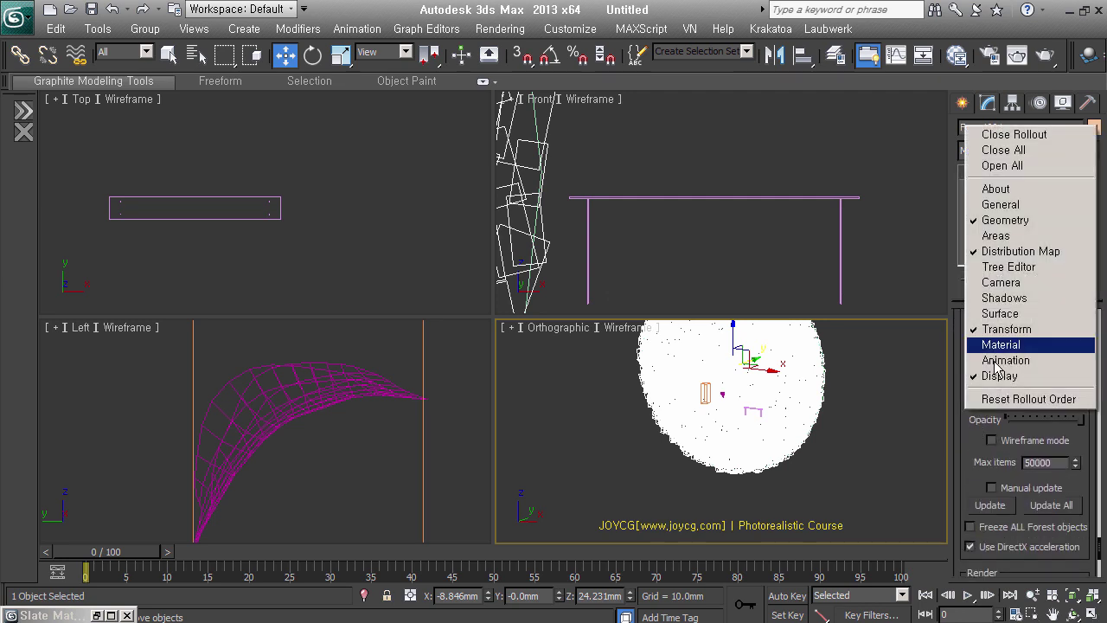
click(1017, 220)
scroll(994, 501, down, 5)
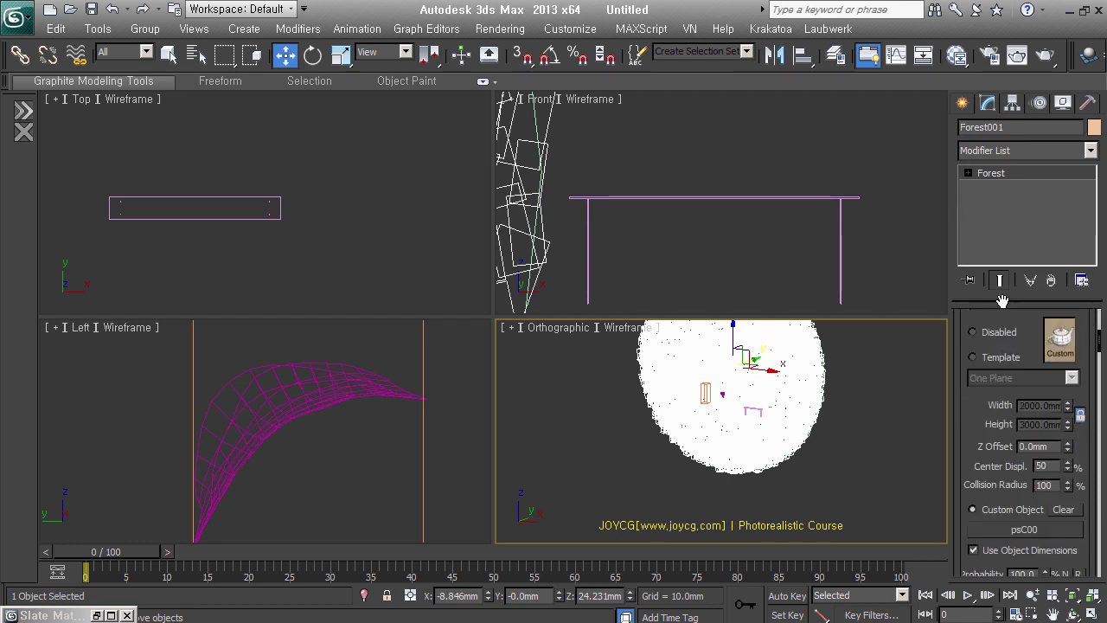
click(1025, 458)
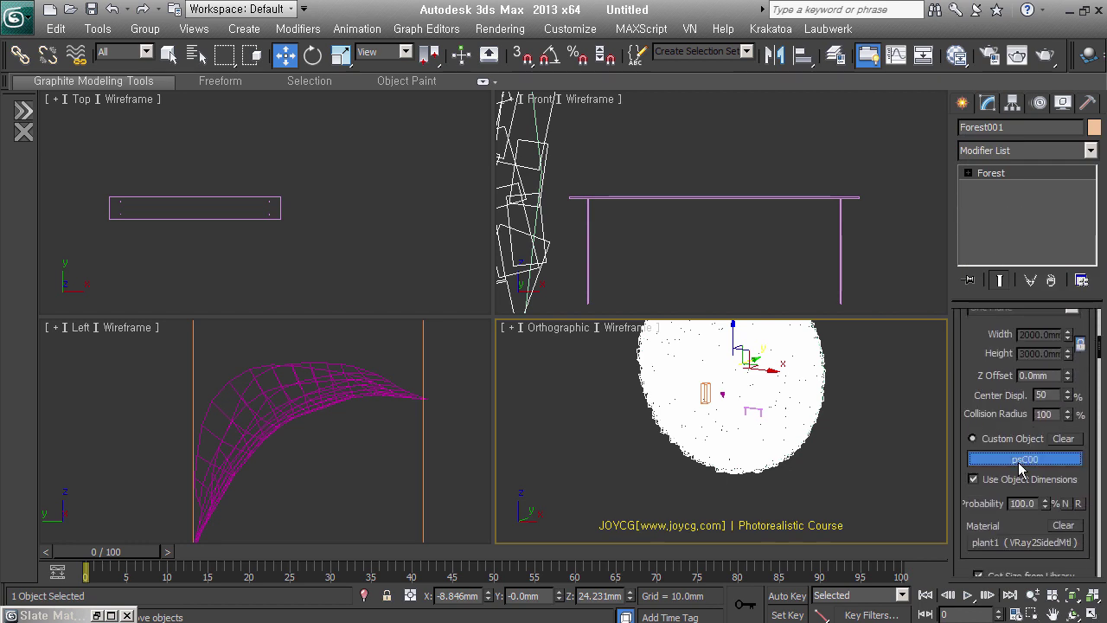
click(739, 204)
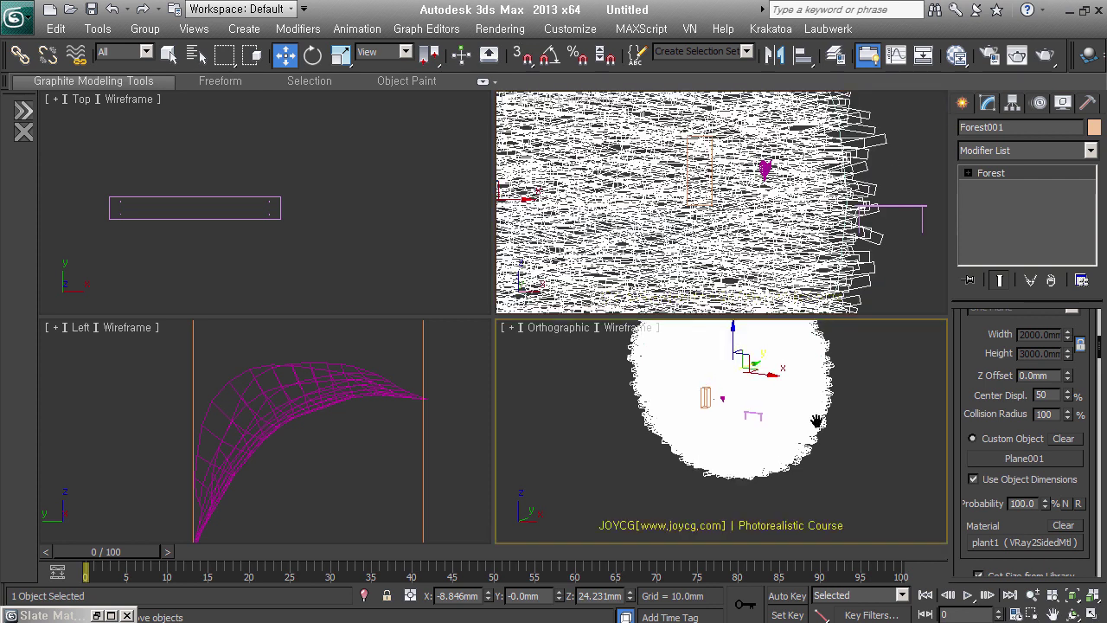
alt+middle_drag(817, 423, 810, 470)
right_click(982, 420)
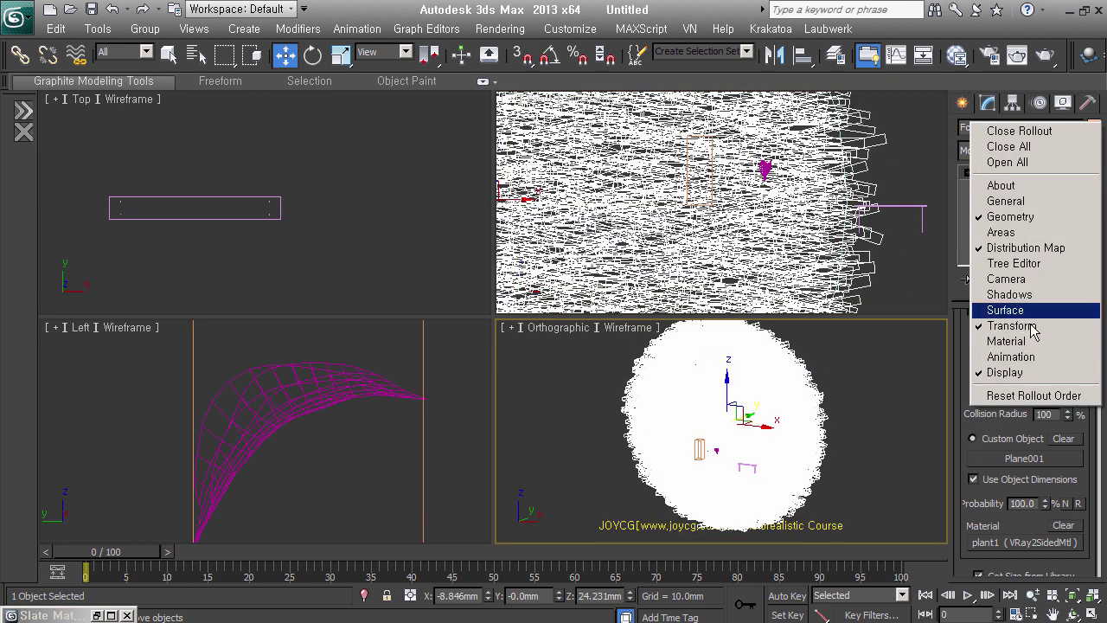
Step: Switch Forest001's distribution map to Grid 2 and lock its aspect ratio
click(1050, 257)
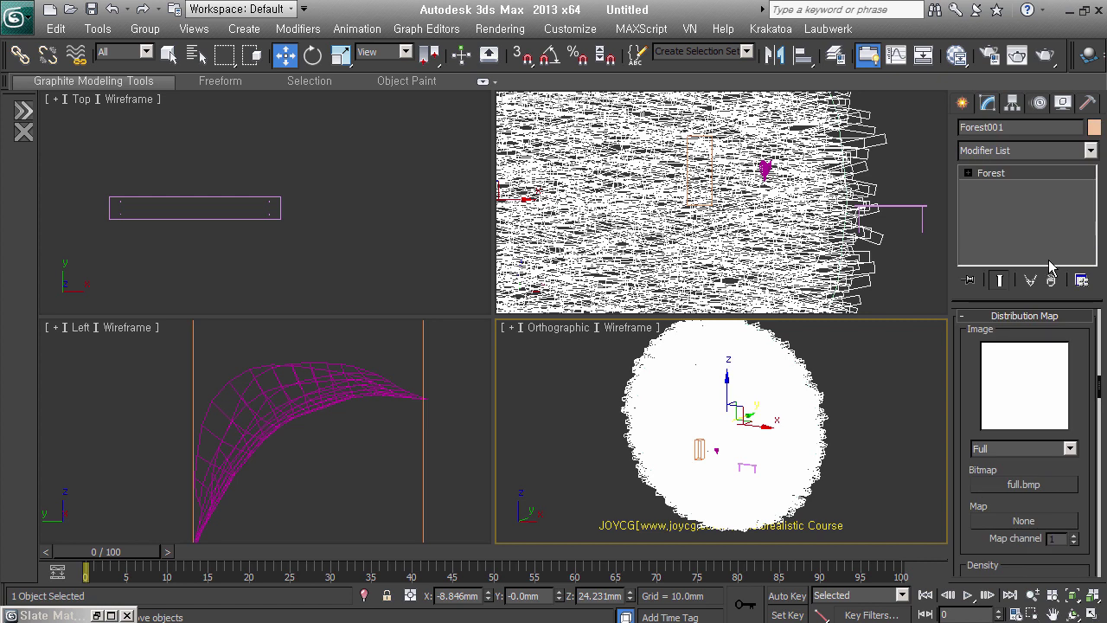
click(1046, 457)
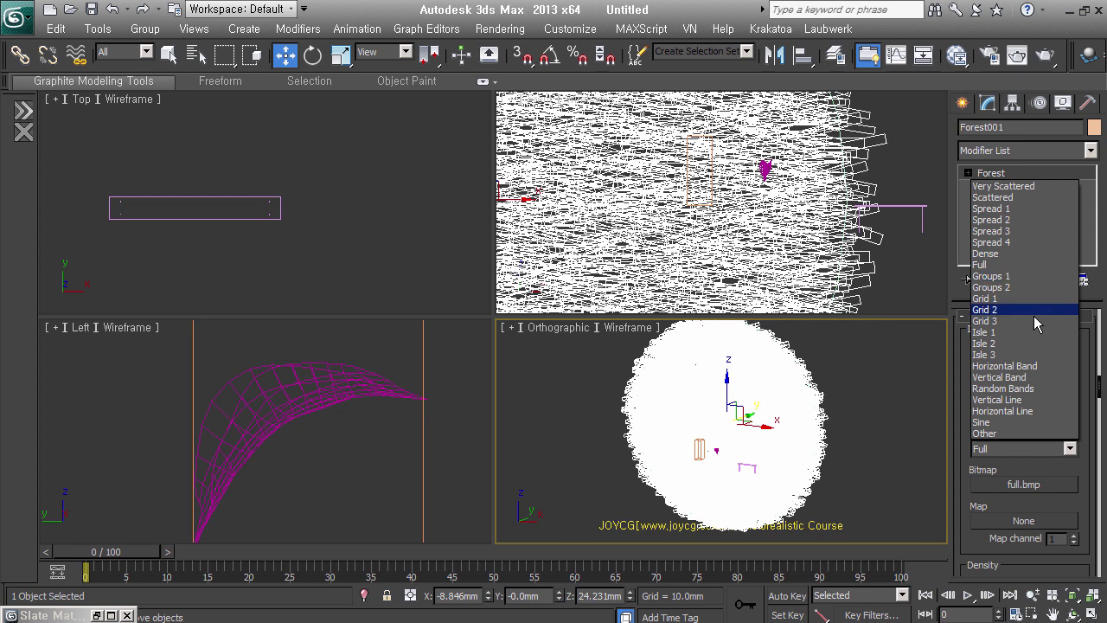
click(1036, 310)
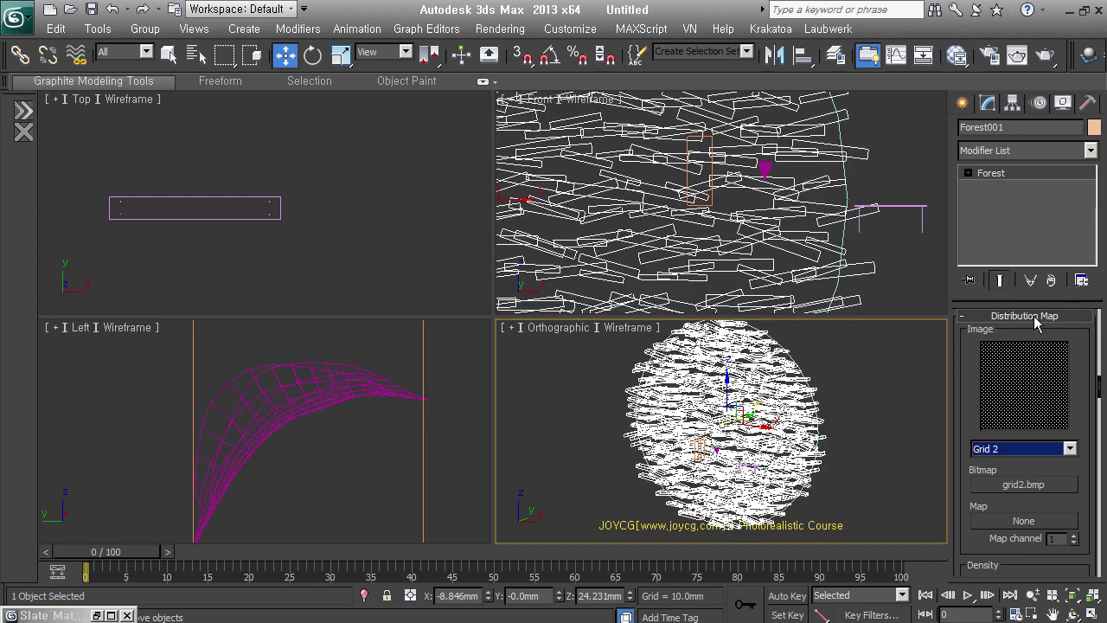
drag(1037, 522, 1019, 296)
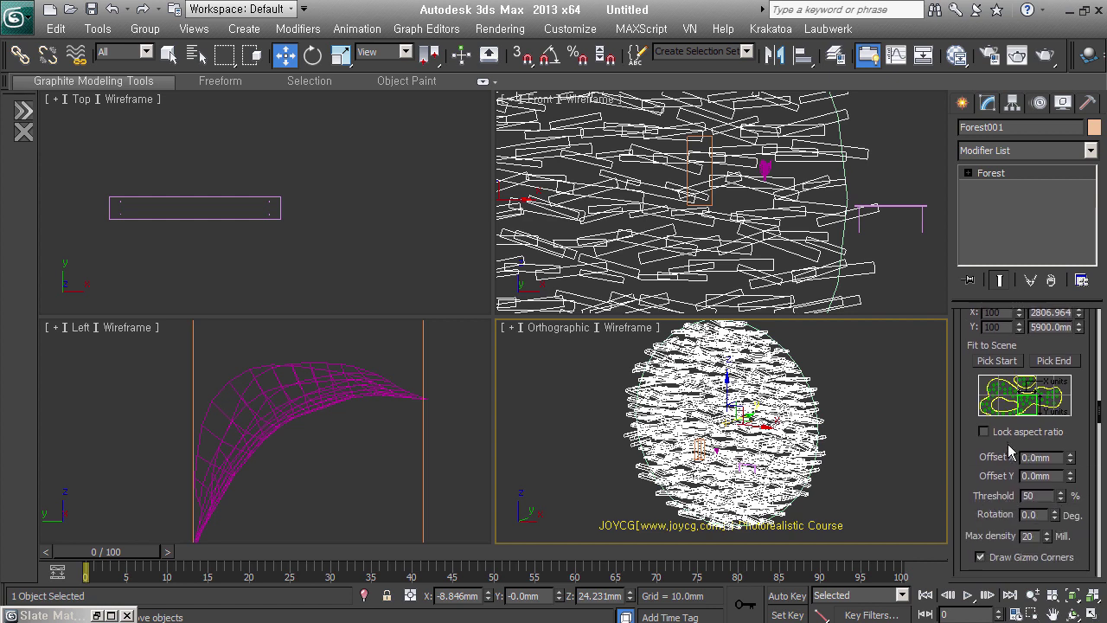
click(1007, 436)
mouse_move(985, 362)
mouse_down()
mouse_move(976, 370)
mouse_move(1051, 419)
mouse_up()
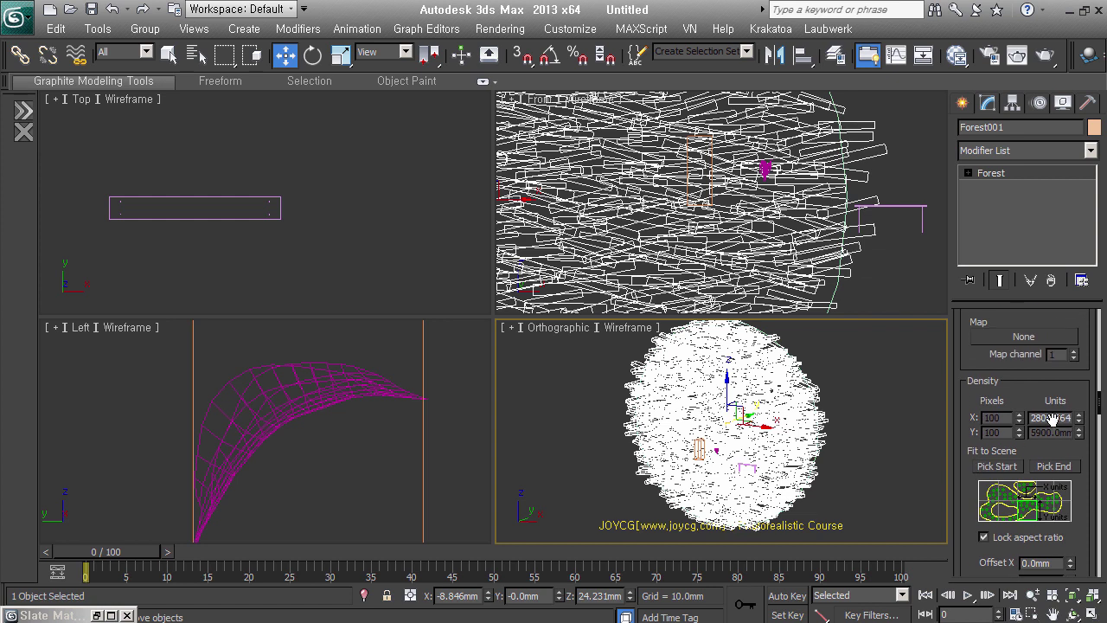
Step: Turn off random translation, rotation and scale for the scattered boards
right_click(973, 536)
click(1027, 438)
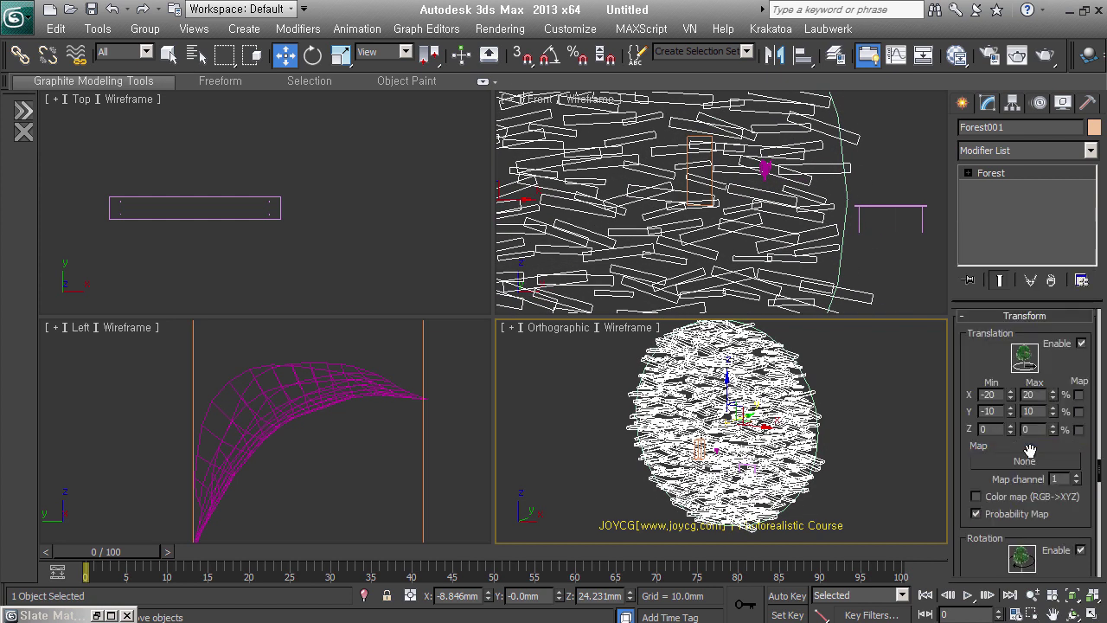
click(1081, 343)
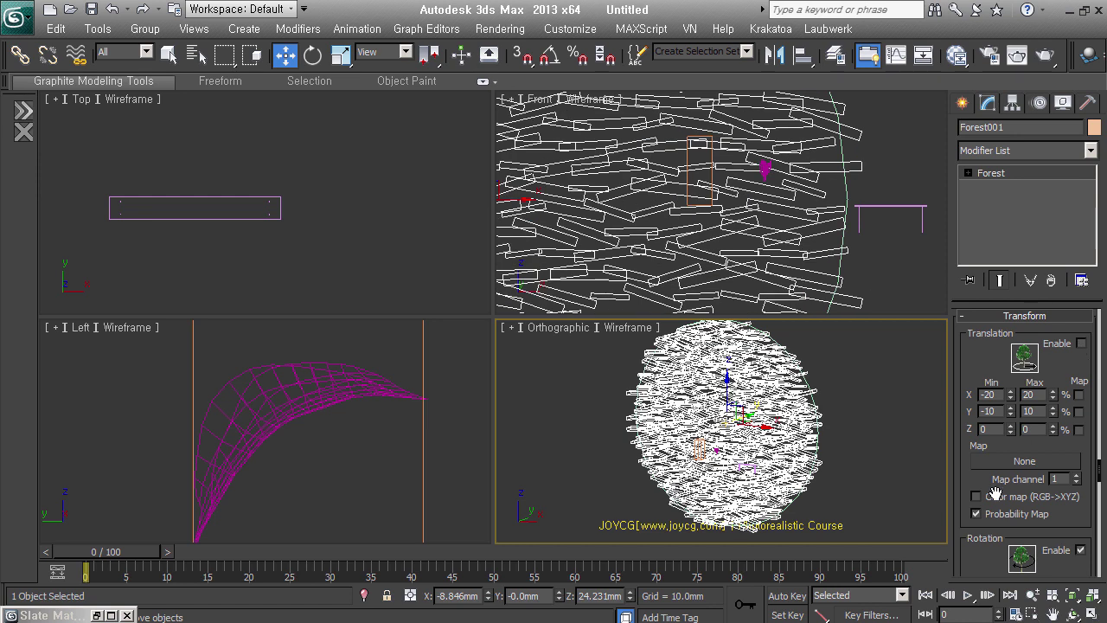
drag(996, 493, 1000, 378)
click(1082, 434)
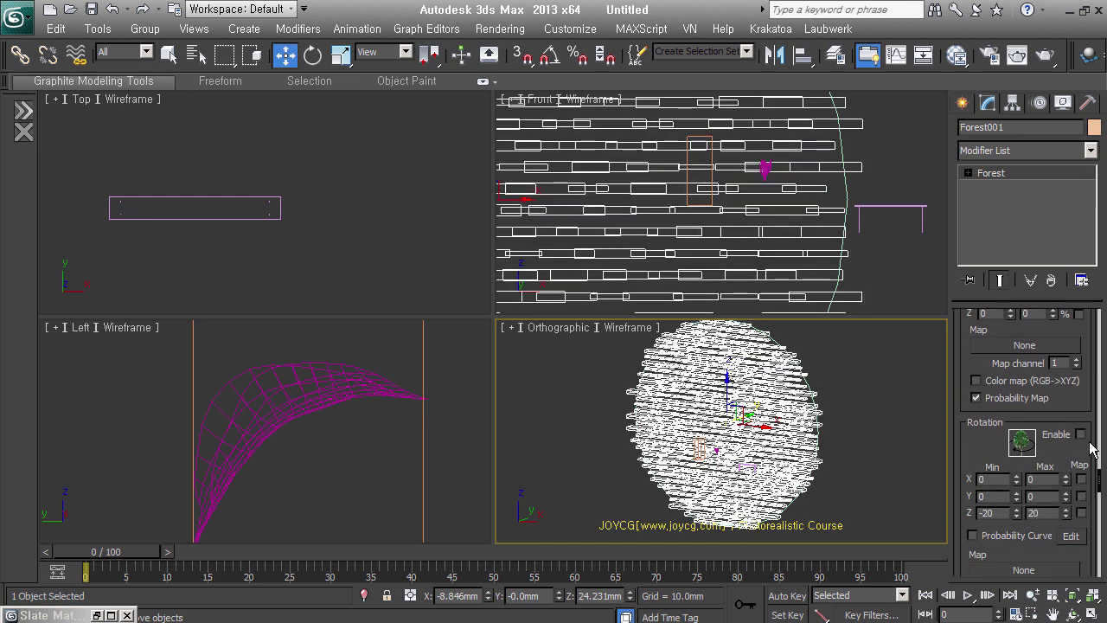
drag(996, 467, 1002, 362)
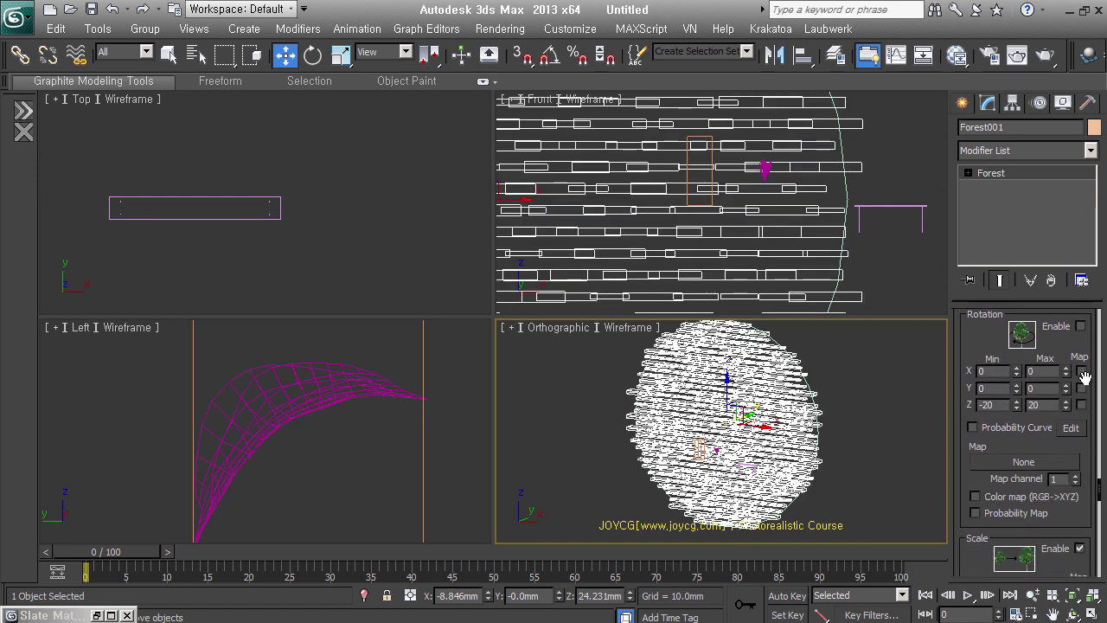
click(1081, 549)
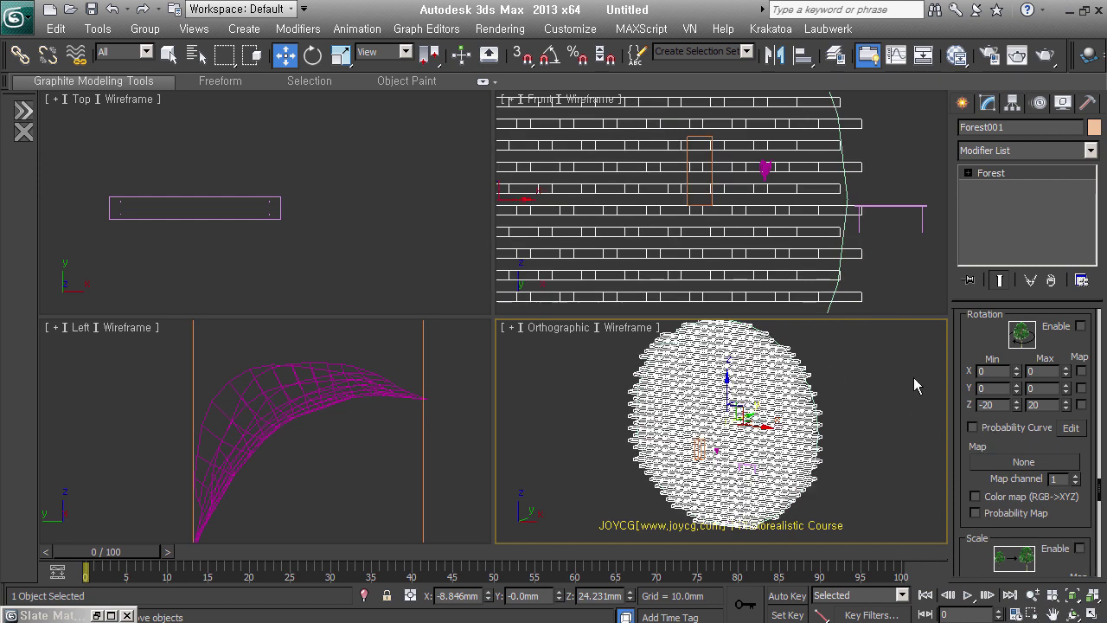
Step: Switch the distribution map preset to Spread 3 and inspect the scatter
right_click(975, 348)
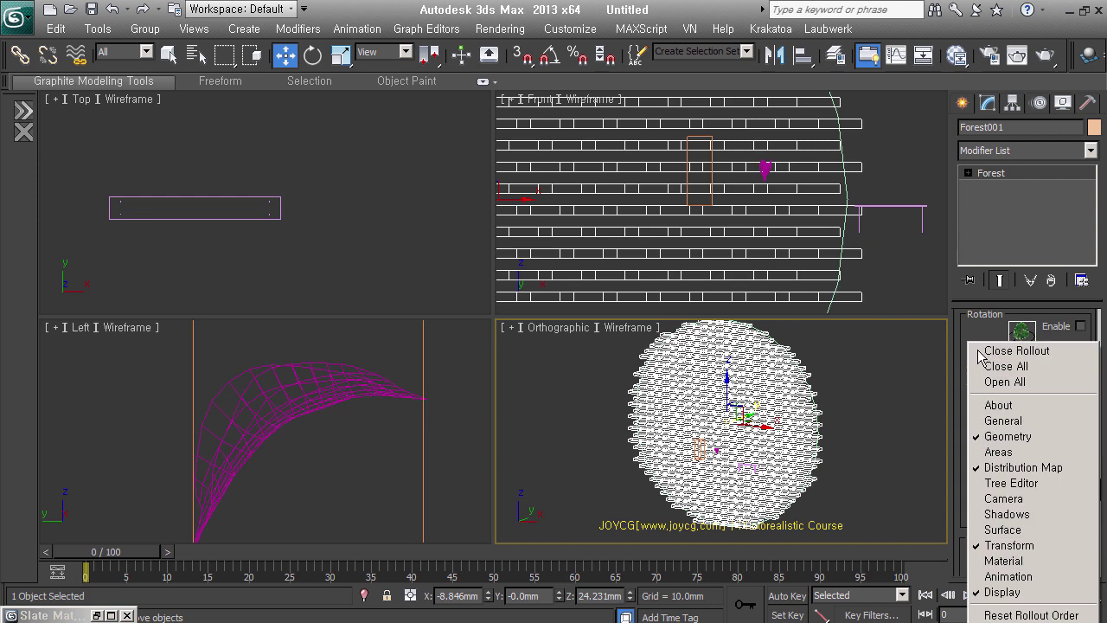
click(1024, 466)
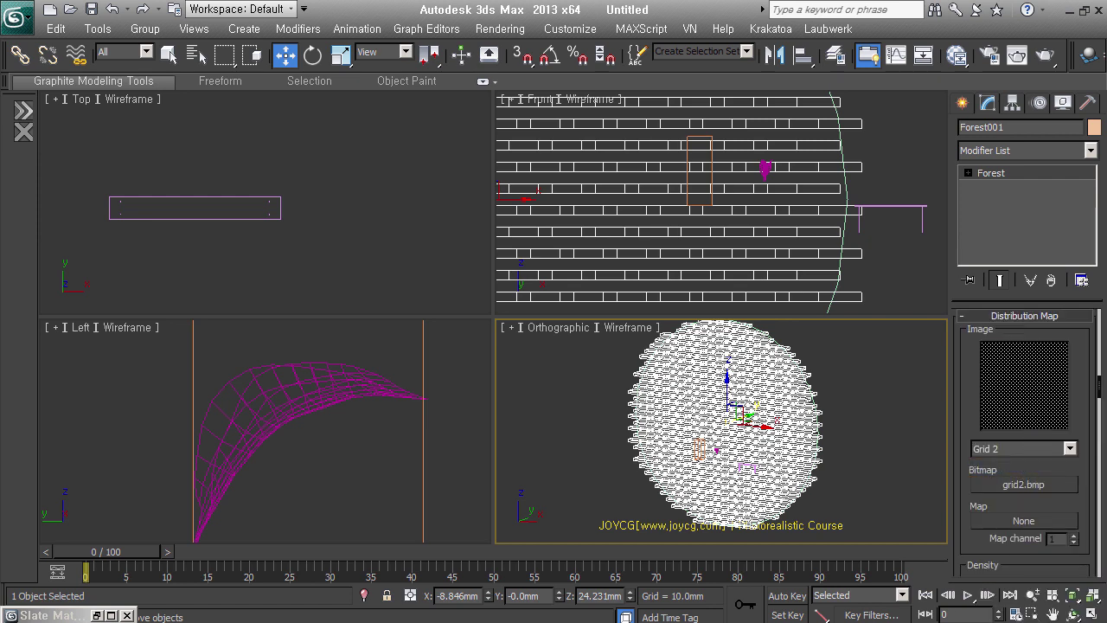
click(1055, 451)
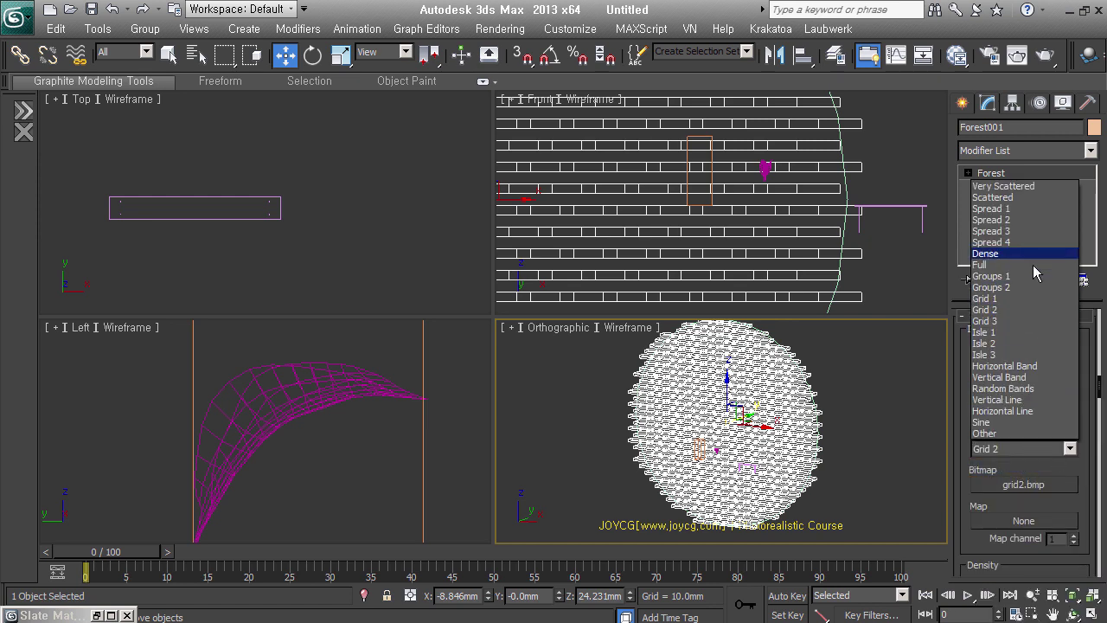
click(1036, 233)
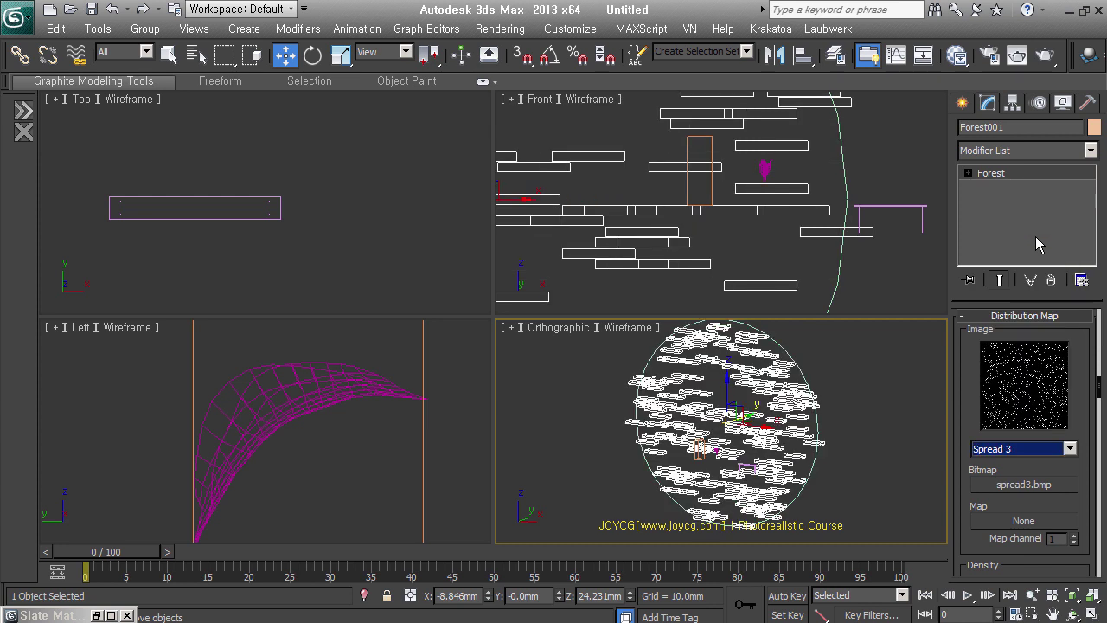
scroll(1045, 461, down, 1)
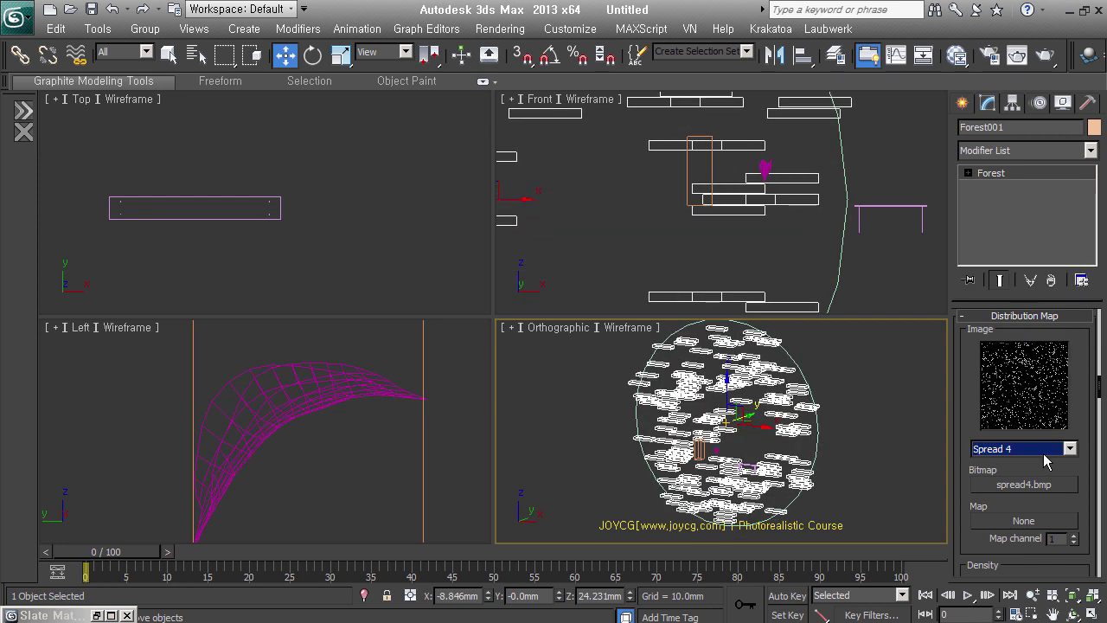
scroll(1045, 461, down, 1)
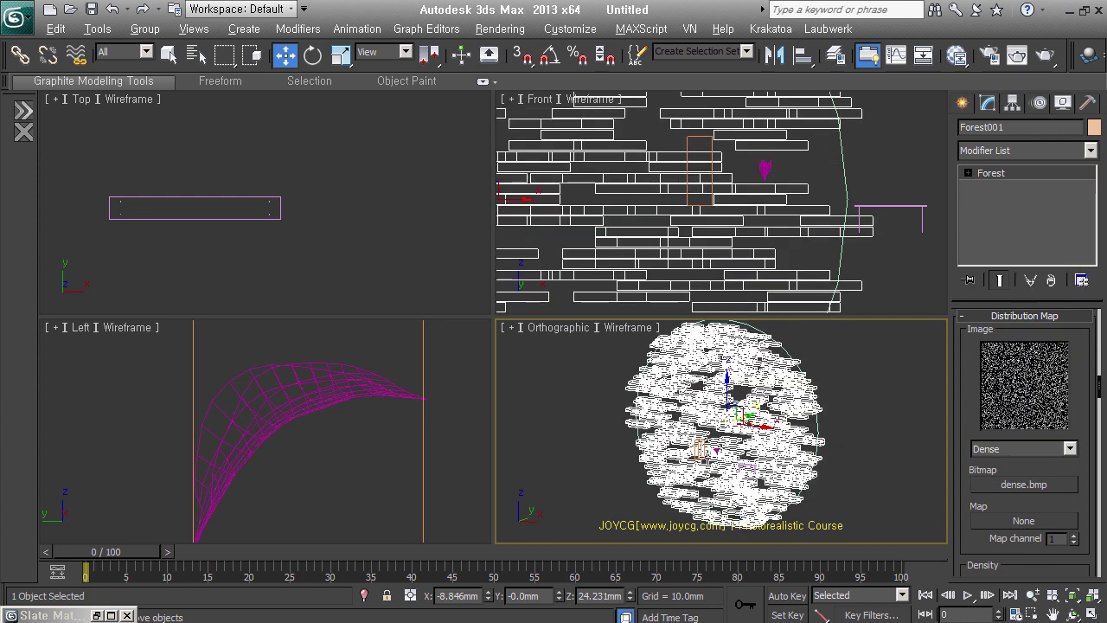
alt+middle_drag(743, 460, 715, 432)
scroll(715, 429, up, 2)
scroll(705, 435, up, 3)
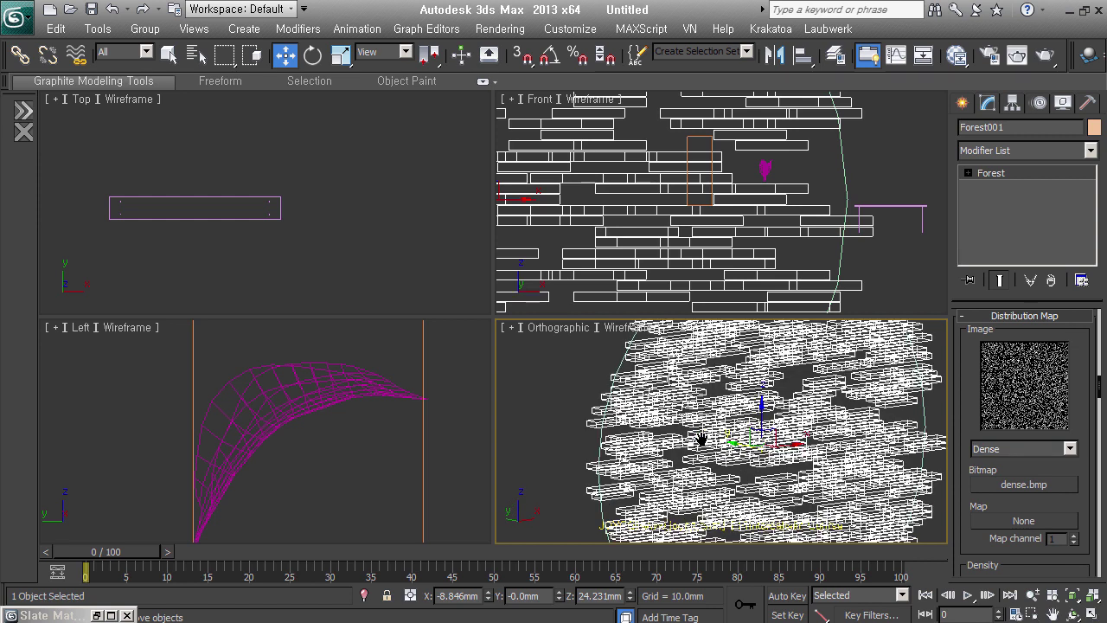
right_click(982, 510)
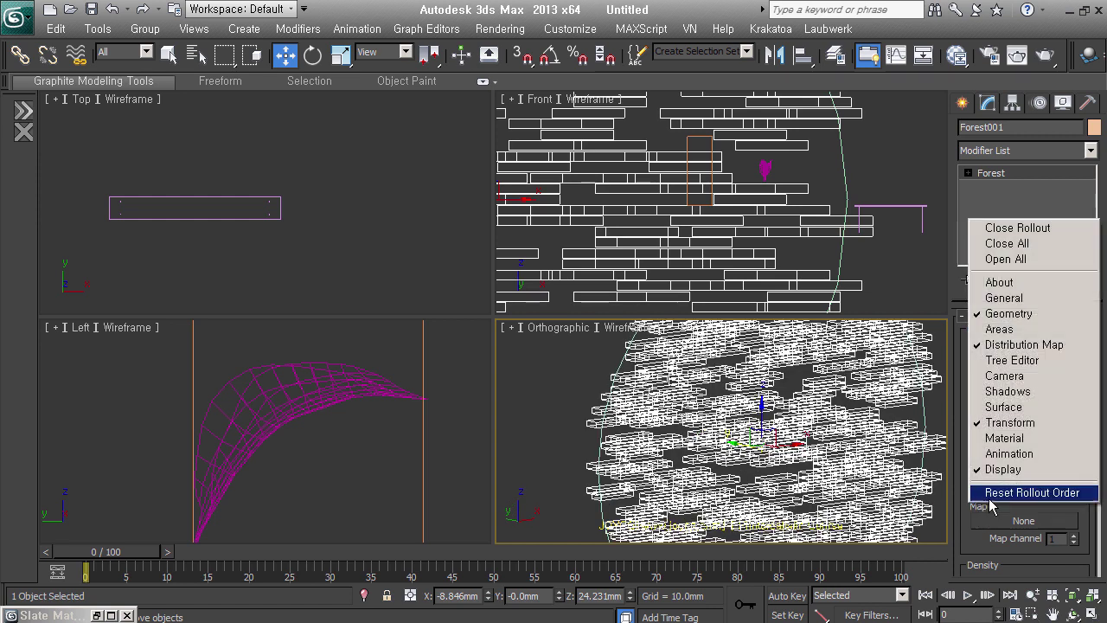
Step: Switch the viewport to Smooth + Highlights shading facing the scatter
click(1006, 482)
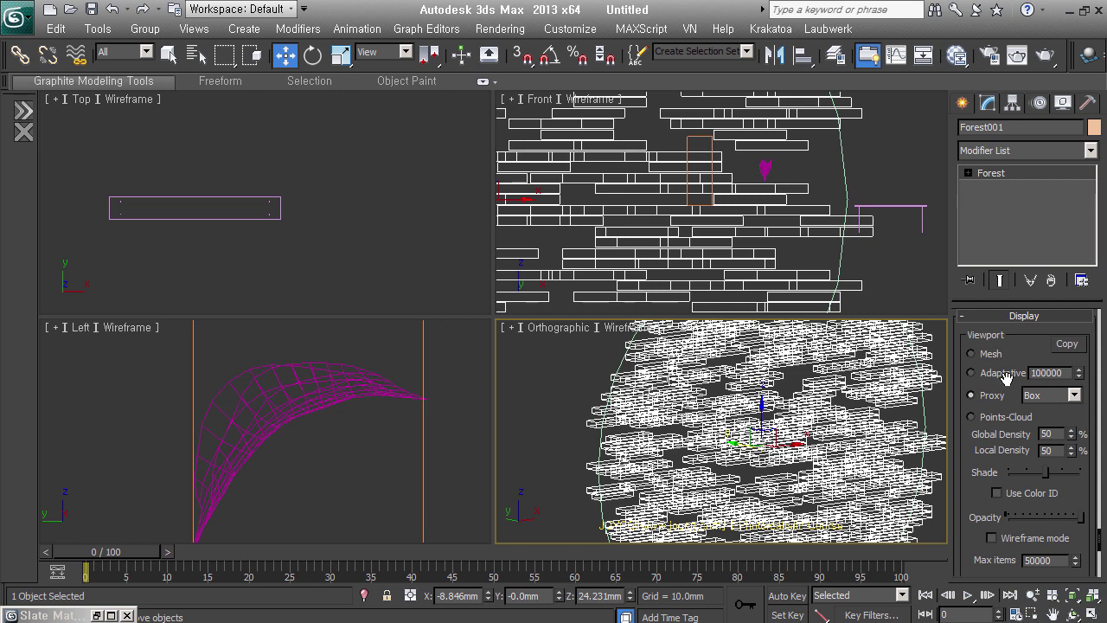
mouse_move(900, 428)
alt+middle_down()
mouse_move(811, 449)
mouse_move(867, 449)
mouse_move(873, 428)
alt+middle_up()
key(F3)
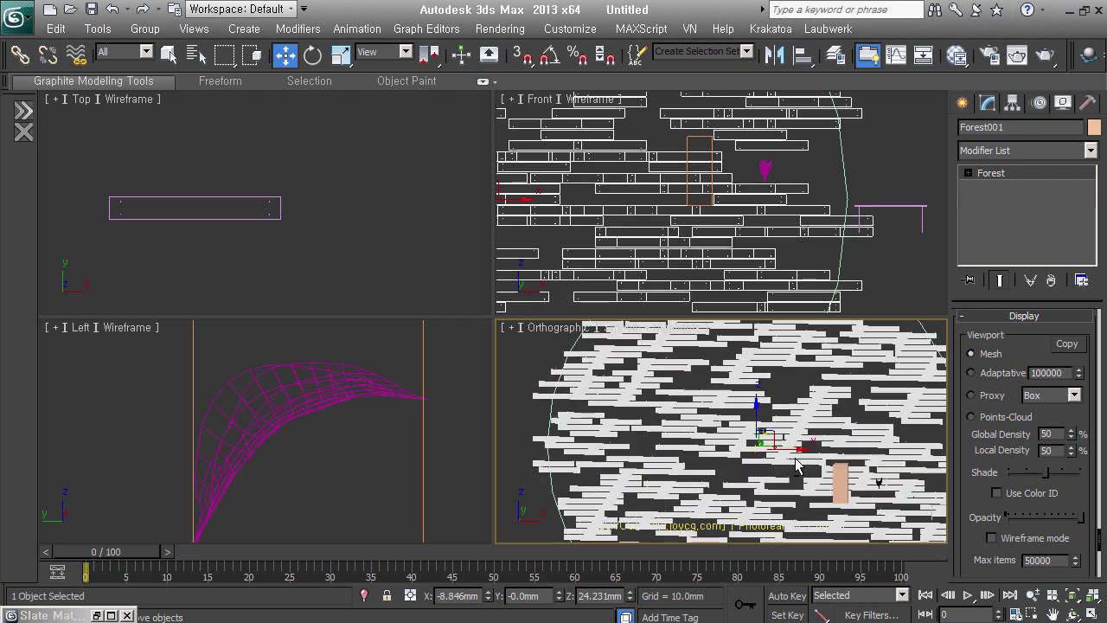
scroll(873, 428, up, 3)
scroll(876, 427, up, 2)
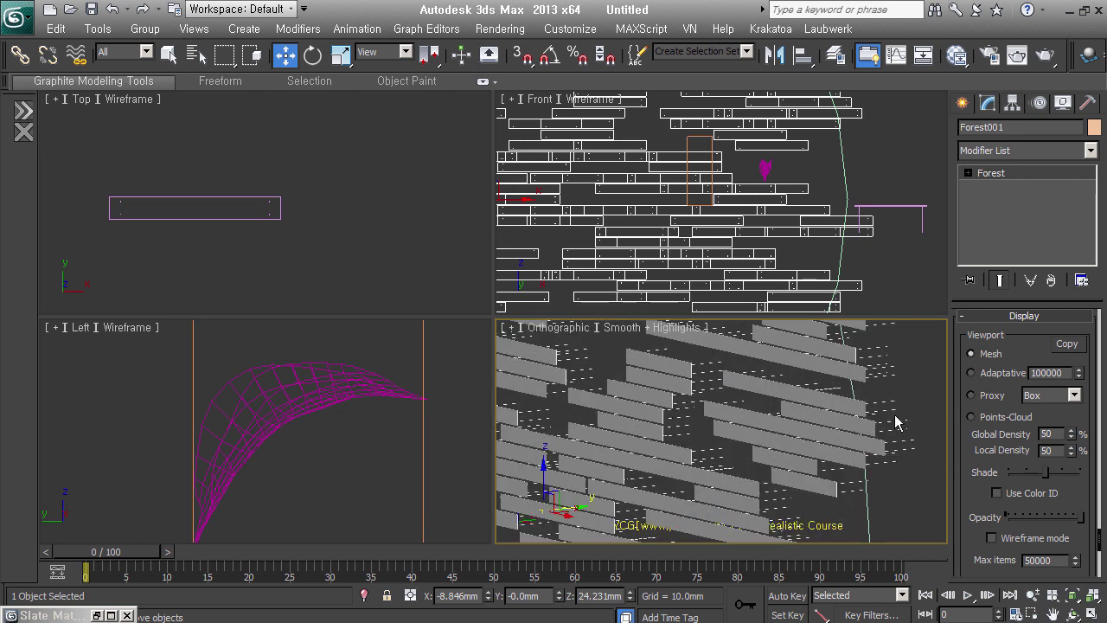
Step: Enable random translation with Min X and Y at 0 and Max Z raised to 100%
right_click(982, 468)
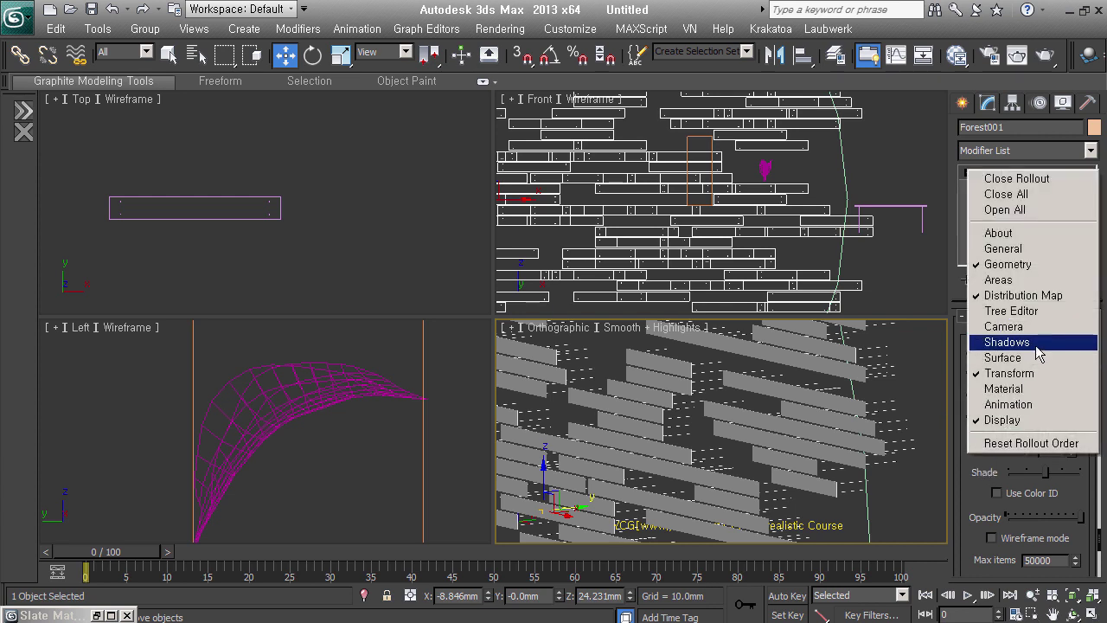
click(1038, 378)
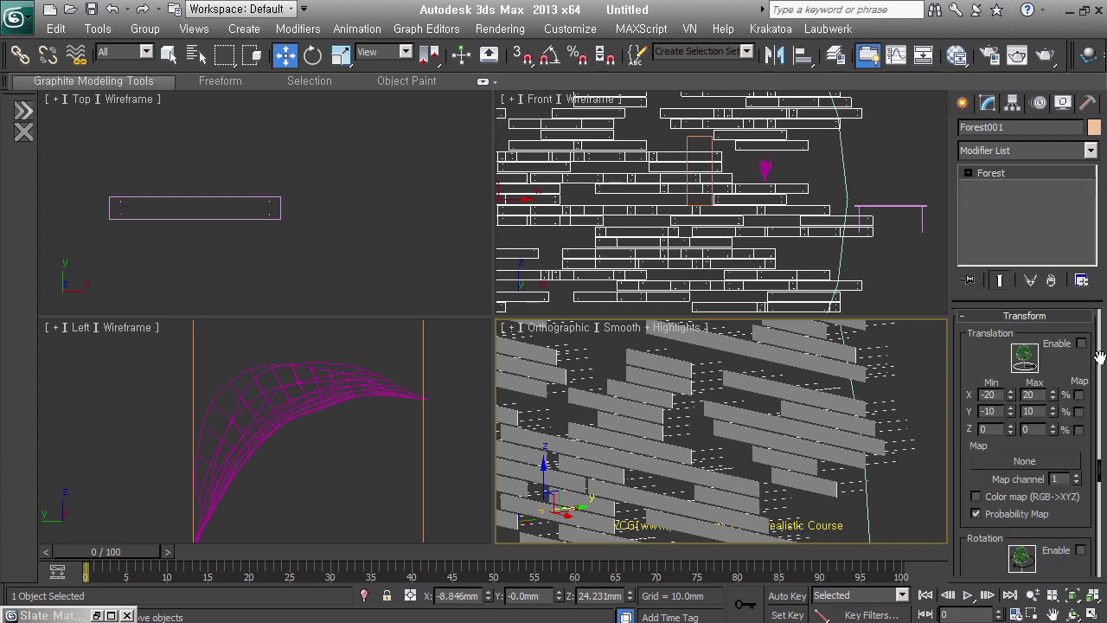
click(1081, 344)
right_click(1010, 395)
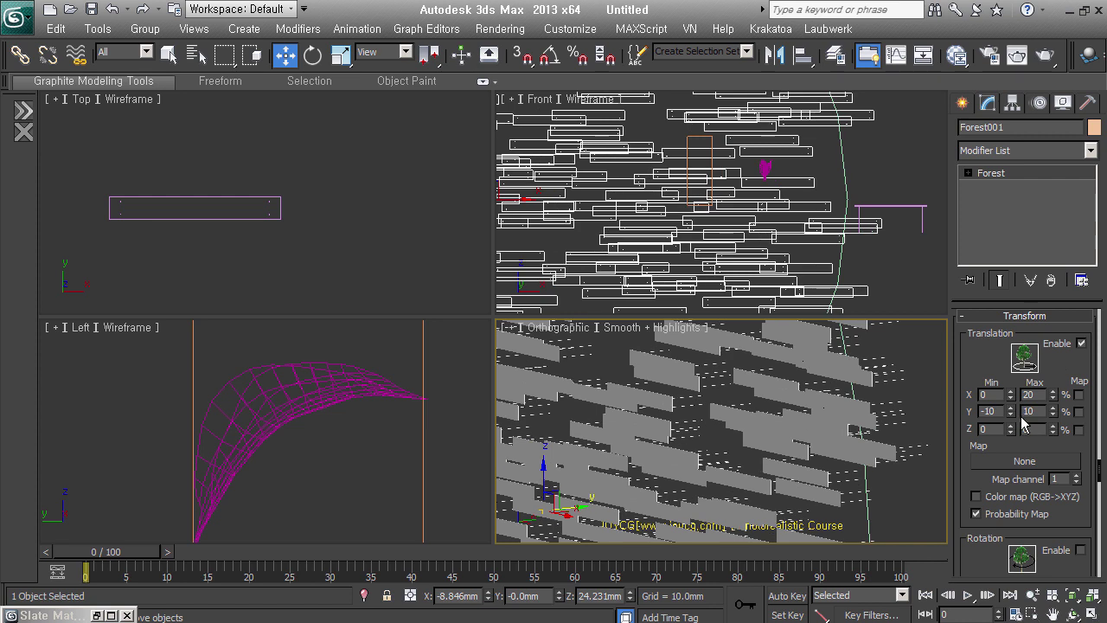
right_click(1011, 412)
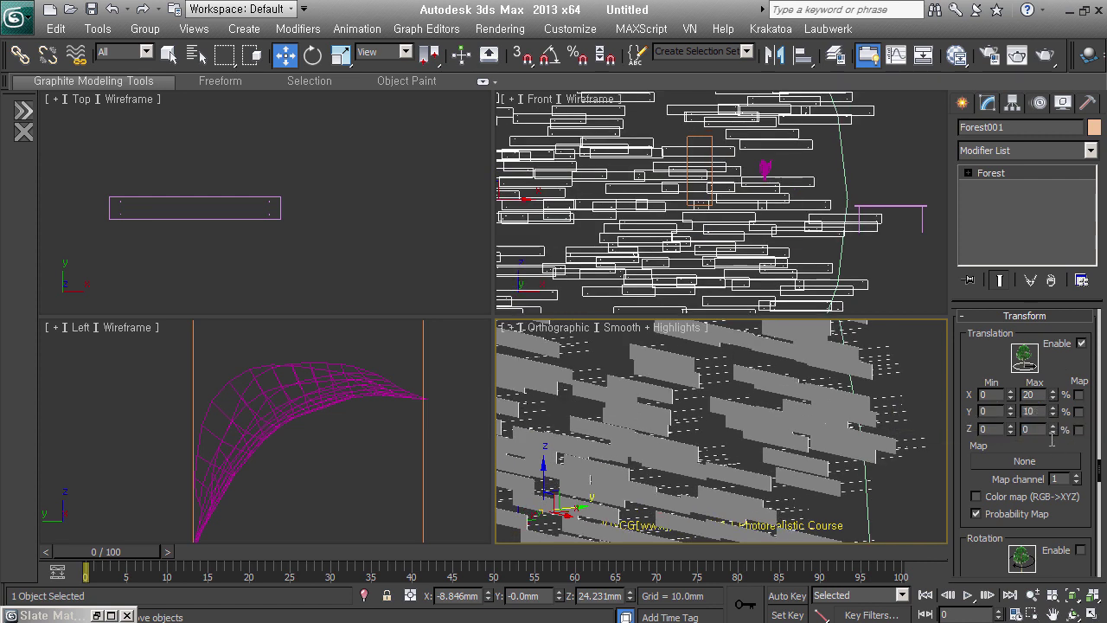
drag(1052, 430, 1069, 410)
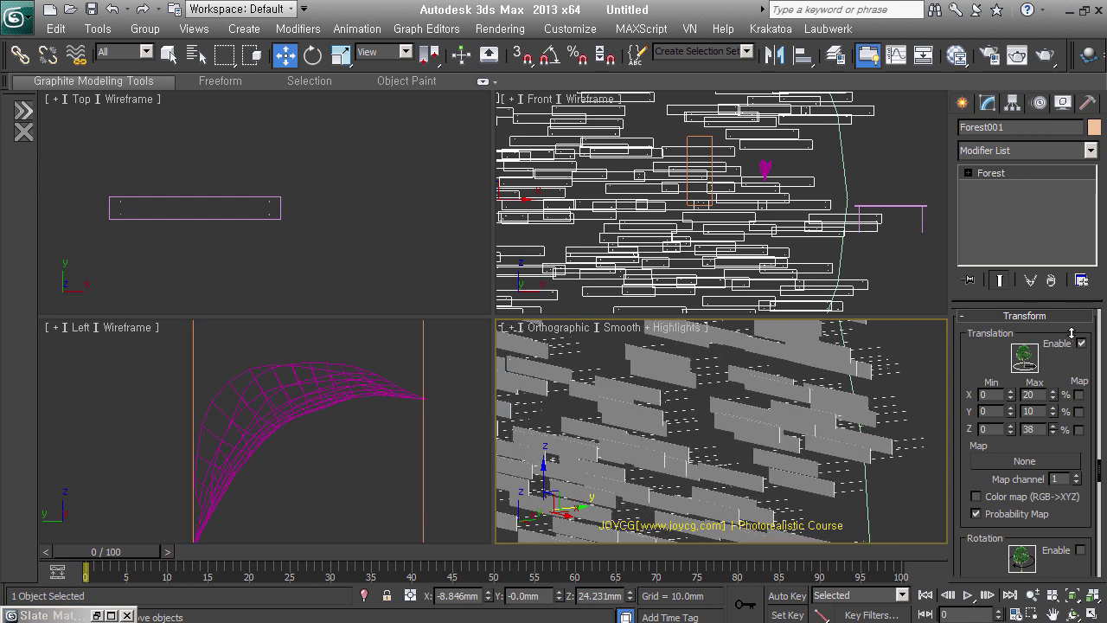
drag(1068, 409, 1068, 403)
Step: Turn on Edged Faces and orbit to view the boards at an angle
mouse_move(885, 464)
alt+middle_down()
mouse_move(818, 462)
mouse_move(833, 465)
alt+middle_up()
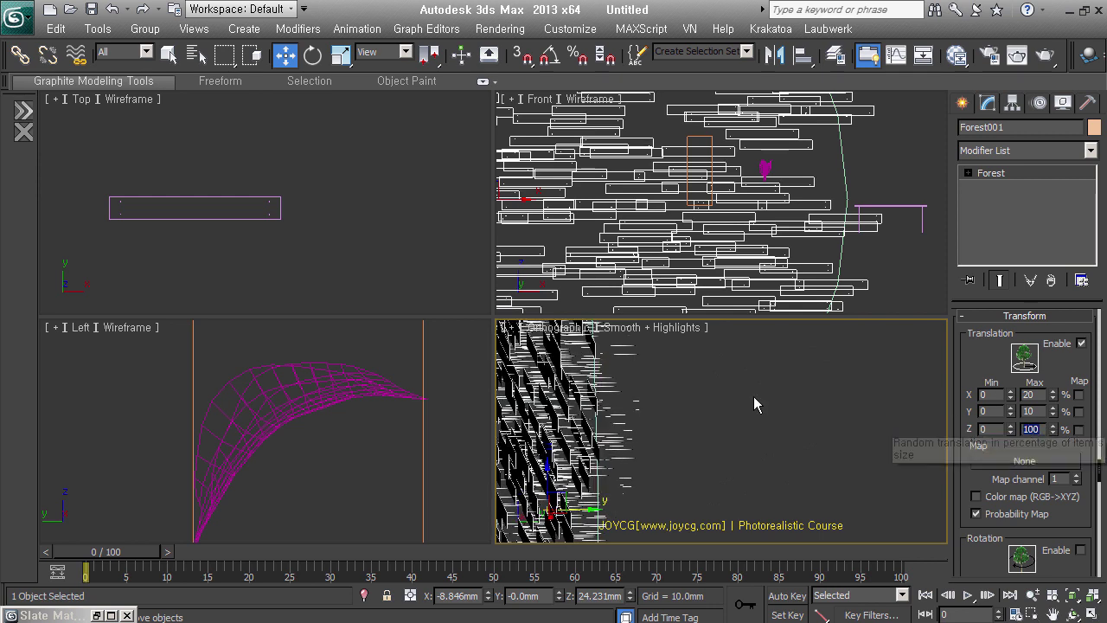
middle_drag(717, 425, 757, 458)
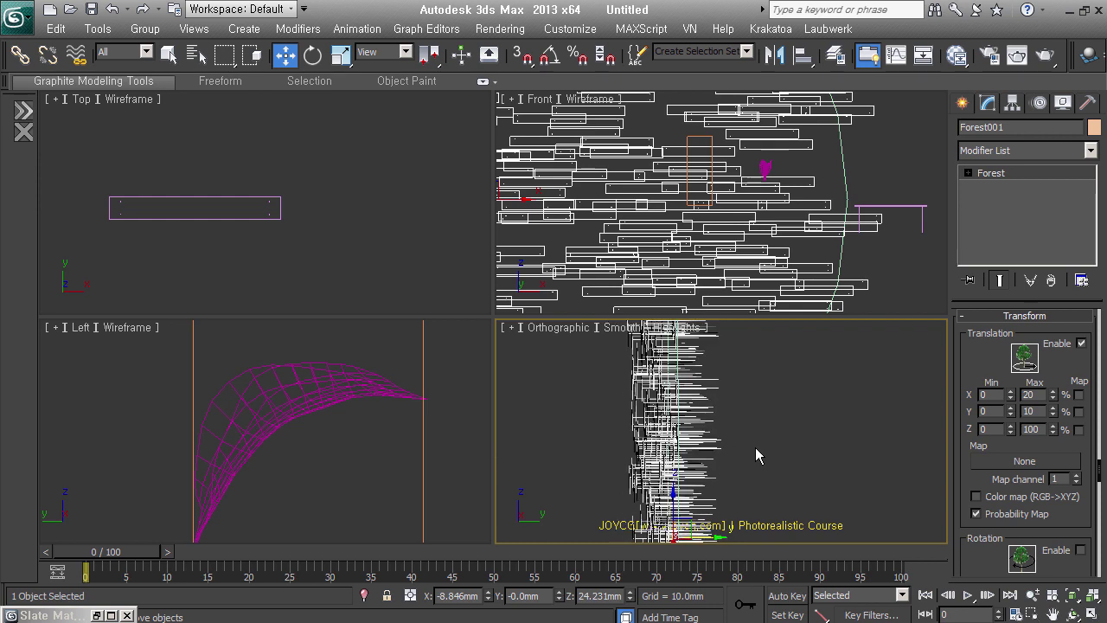
alt+middle_drag(674, 430, 925, 432)
key(F4)
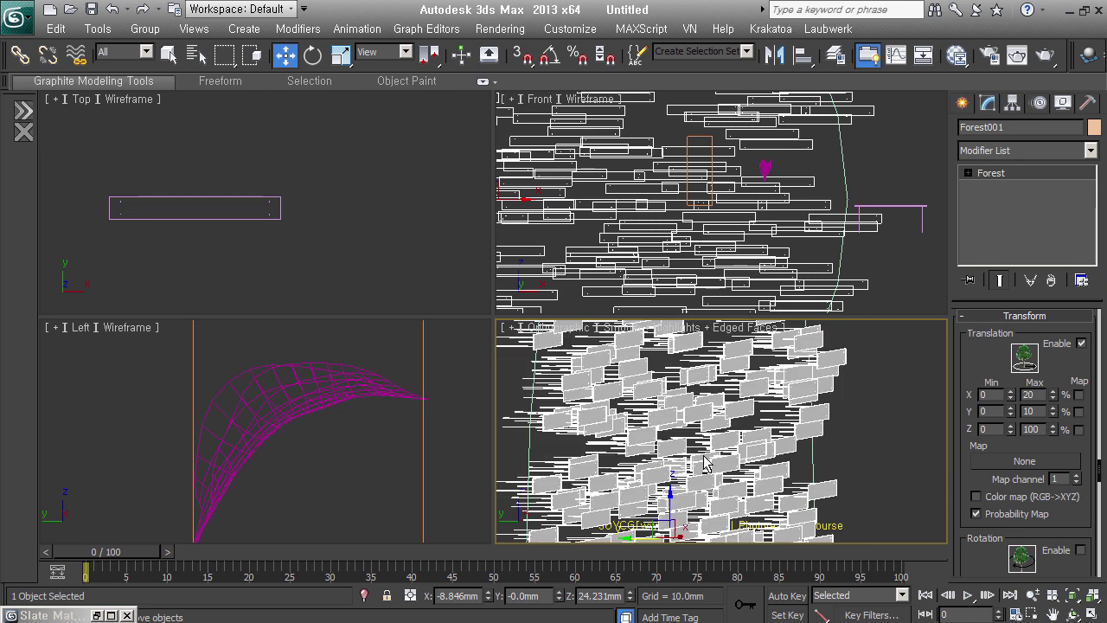
scroll(709, 381, up, 5)
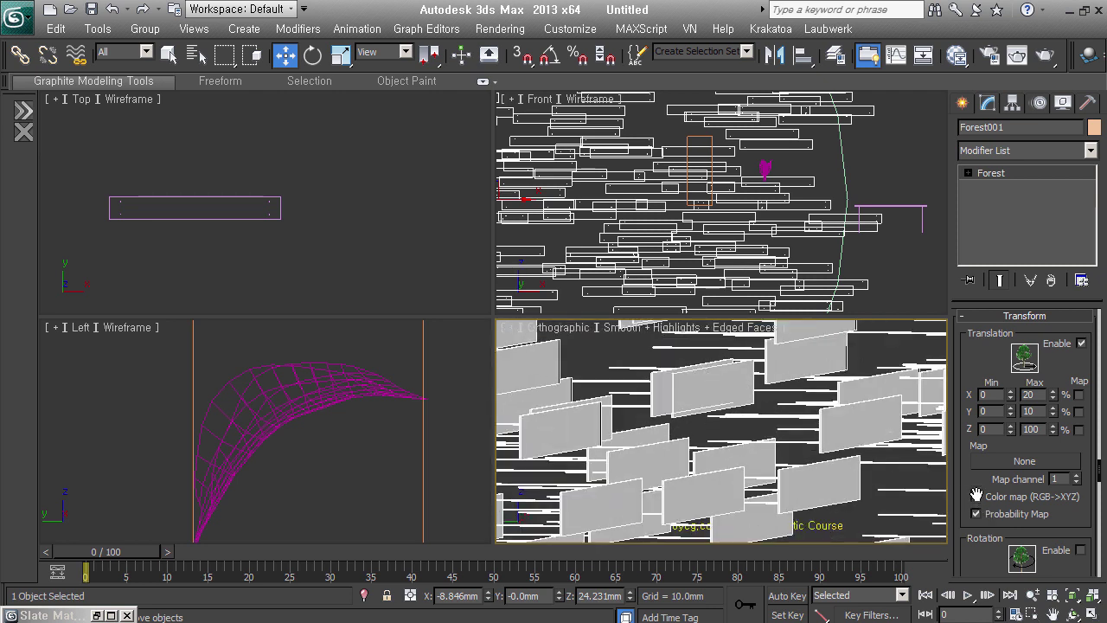
drag(977, 495, 980, 460)
right_click(980, 462)
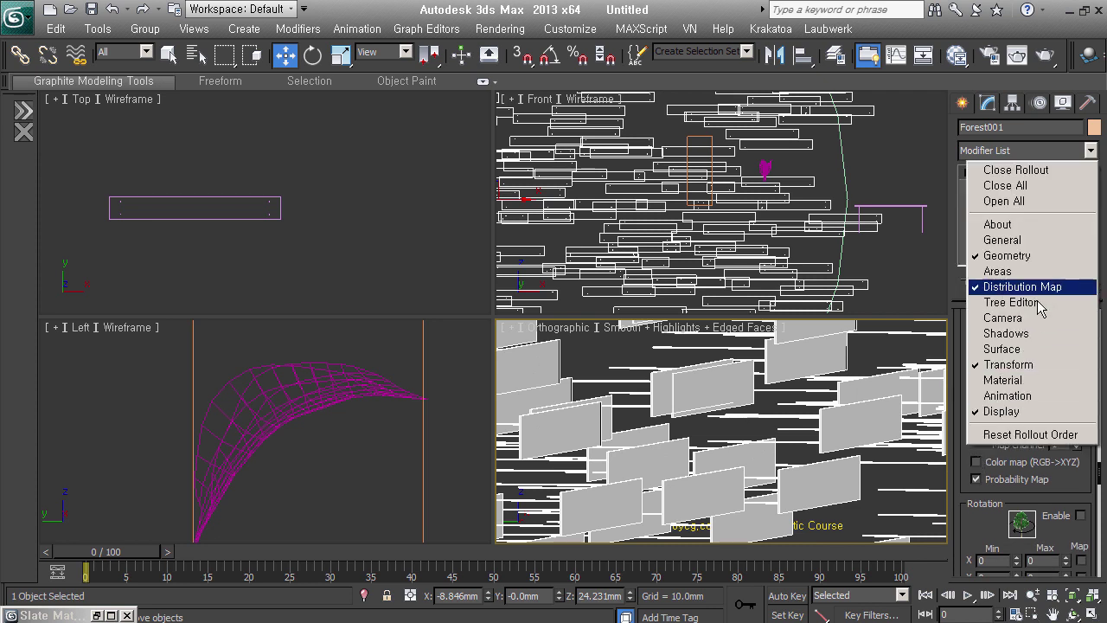
Step: Enable board collisions with Preview on Viewport in the Collisions rollout
click(1004, 287)
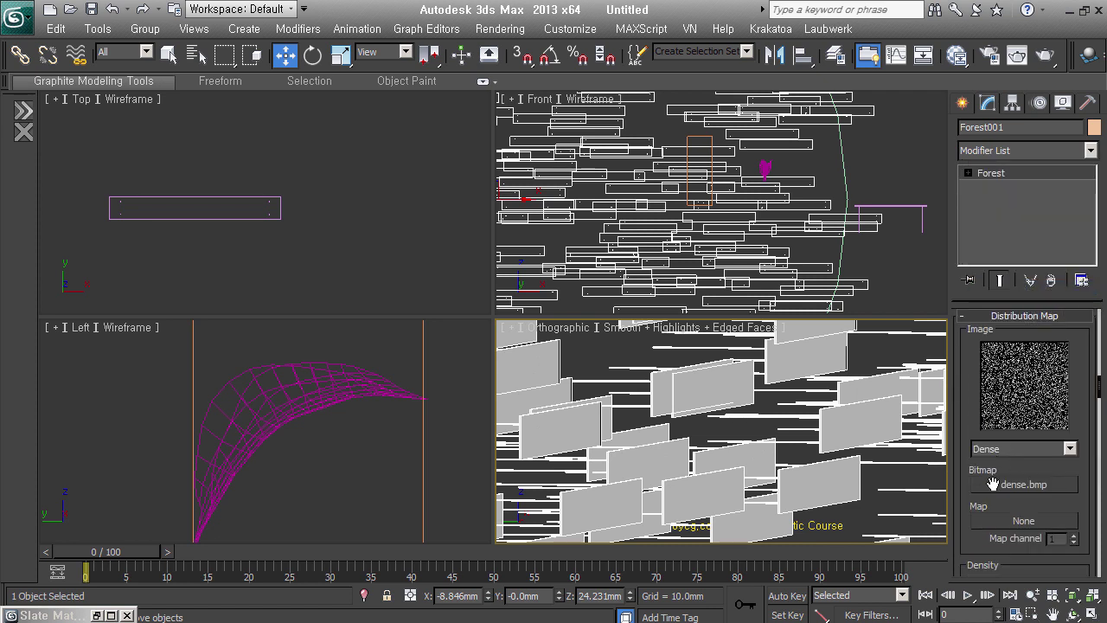
drag(976, 536, 993, 294)
scroll(994, 389, down, 3)
scroll(997, 450, down, 3)
scroll(997, 485, down, 2)
scroll(997, 490, down, 1)
scroll(998, 491, down, 3)
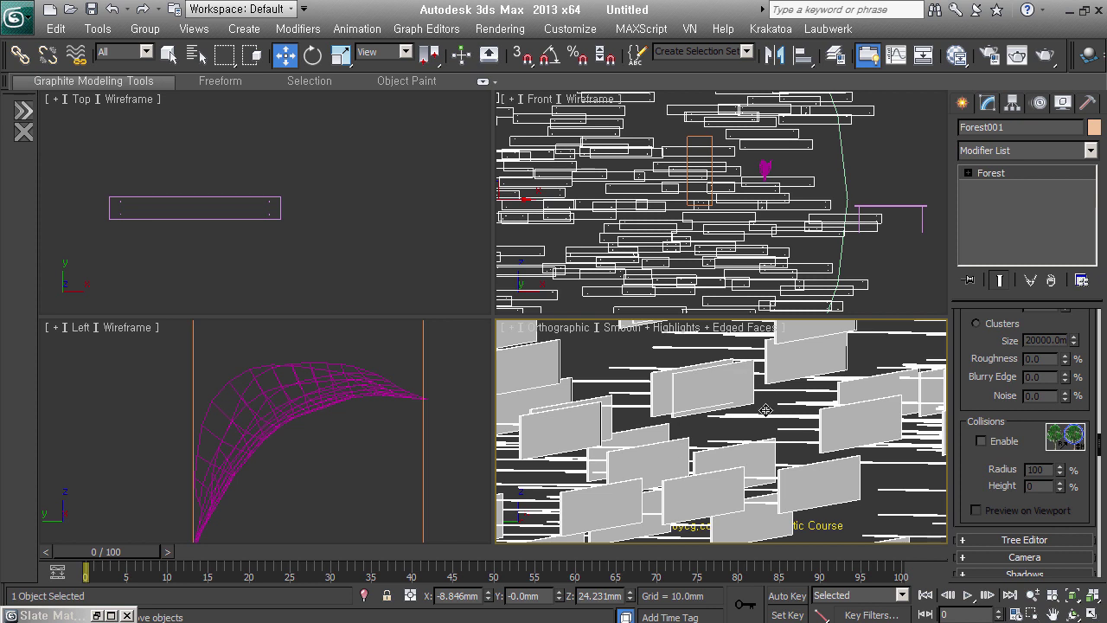
click(1003, 442)
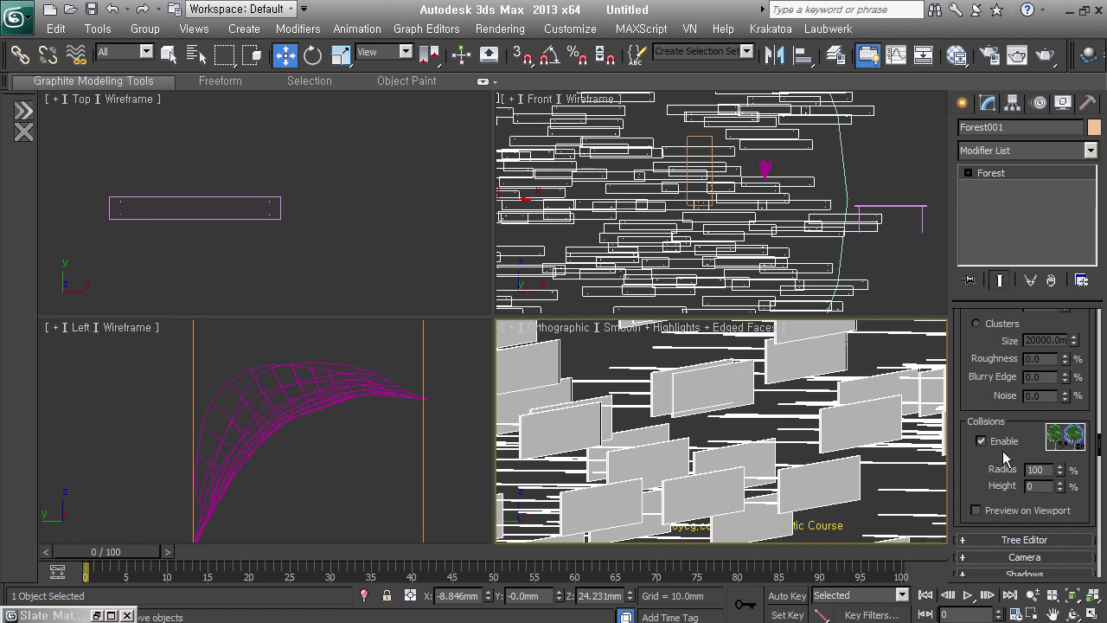
click(1009, 528)
Step: Lower the collision radius to 34% so the boards pack closer
scroll(701, 454, down, 2)
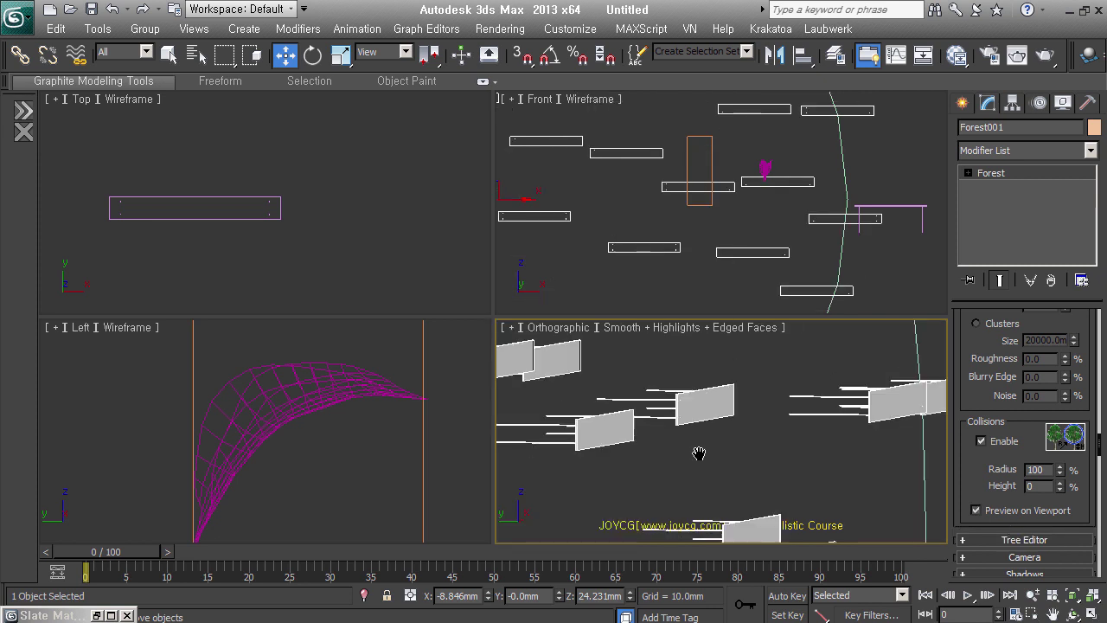
scroll(700, 454, down, 2)
mouse_move(797, 465)
alt+middle_down()
mouse_move(815, 457)
mouse_move(781, 457)
mouse_move(804, 477)
alt+middle_up()
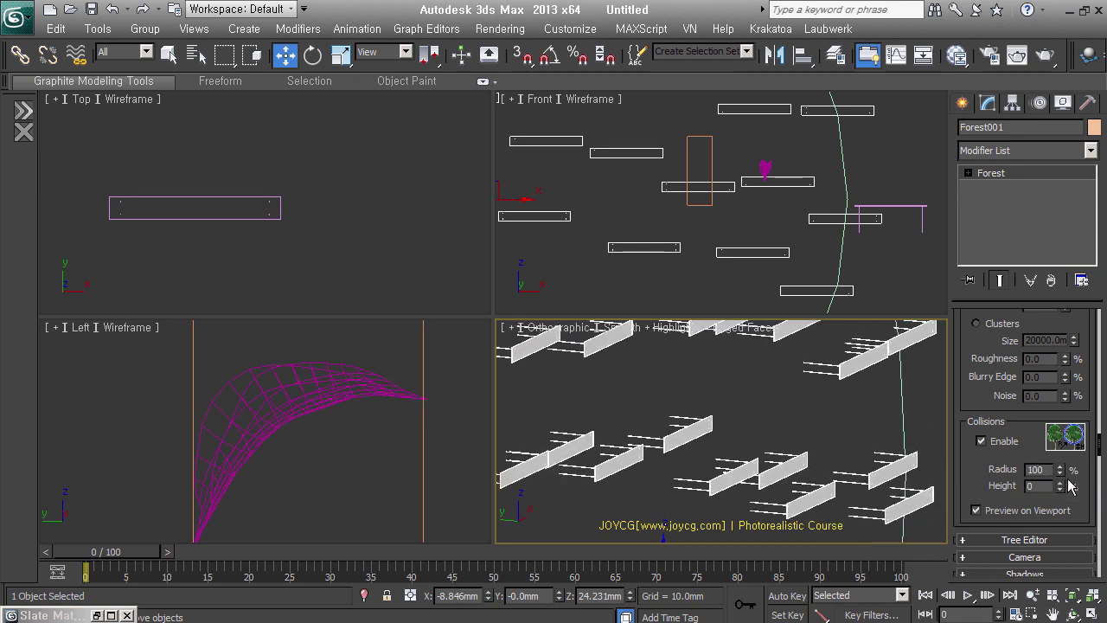
mouse_move(1060, 472)
mouse_down()
mouse_move(1075, 491)
mouse_move(1076, 471)
mouse_up()
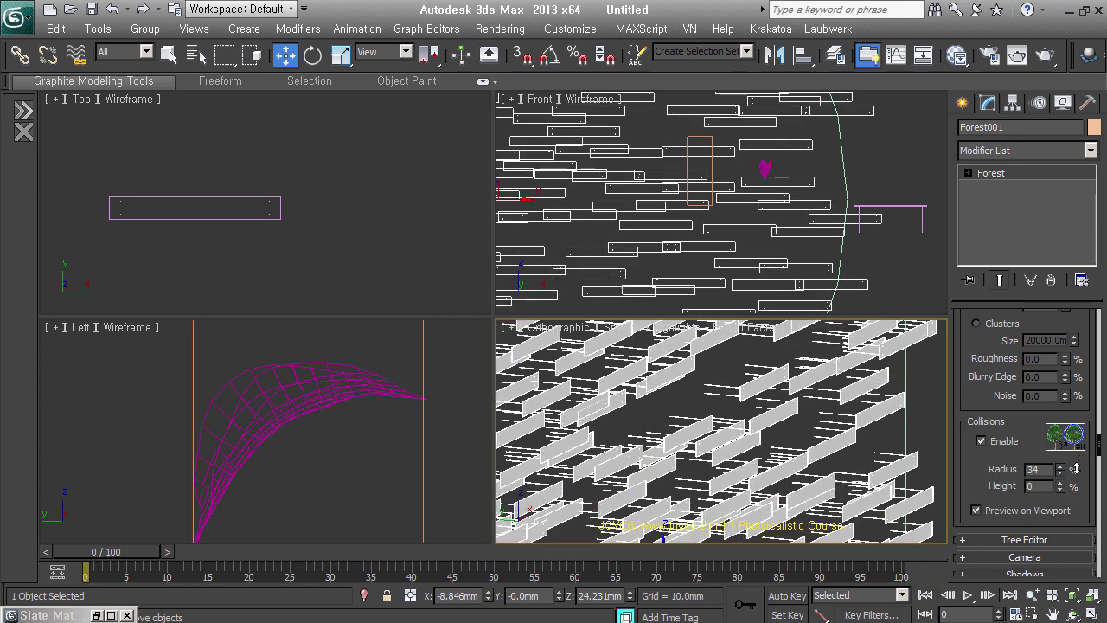
mouse_move(711, 435)
alt+middle_down()
mouse_move(651, 459)
mouse_move(741, 467)
alt+middle_up()
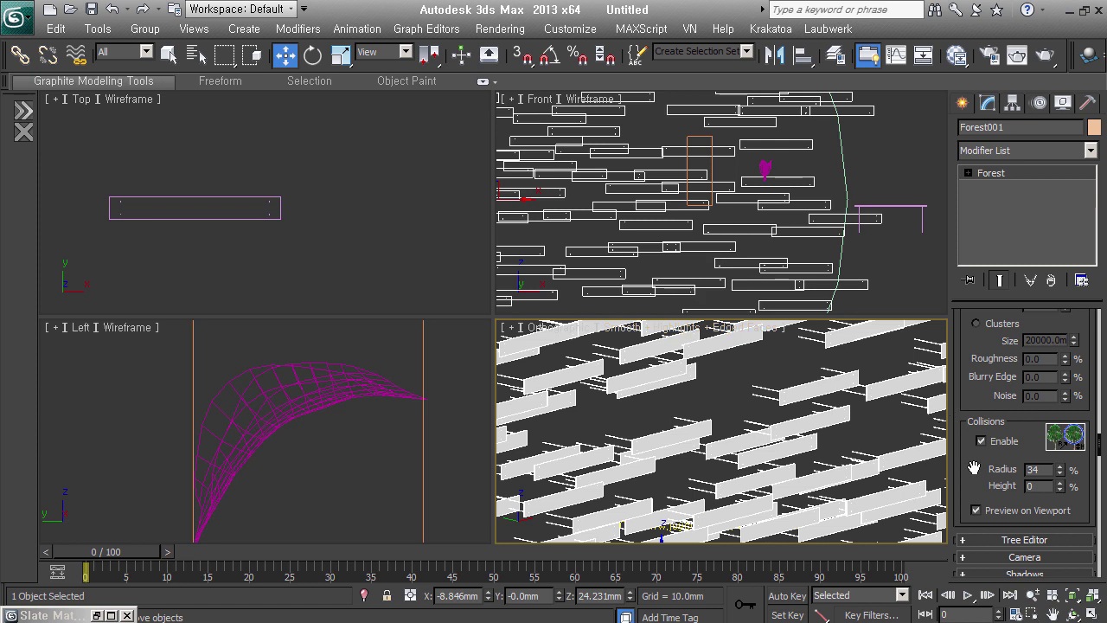
right_click(974, 467)
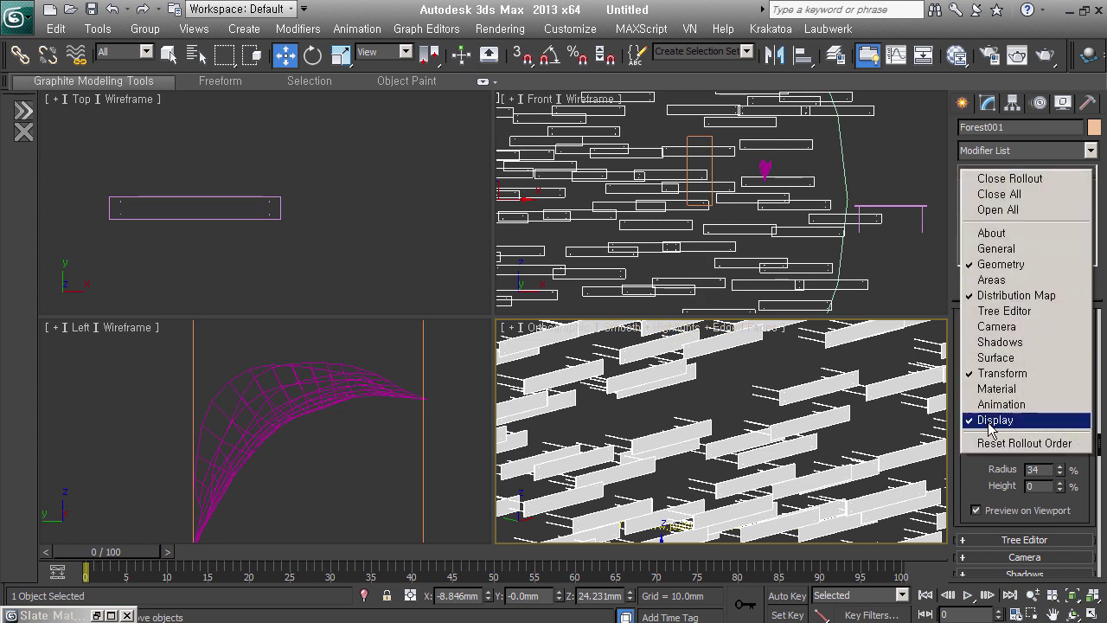
Step: Unlock the density aspect ratio, set Y density units to 1888mm, then switch to the 5week-wall folder
click(986, 495)
scroll(986, 485, up, 5)
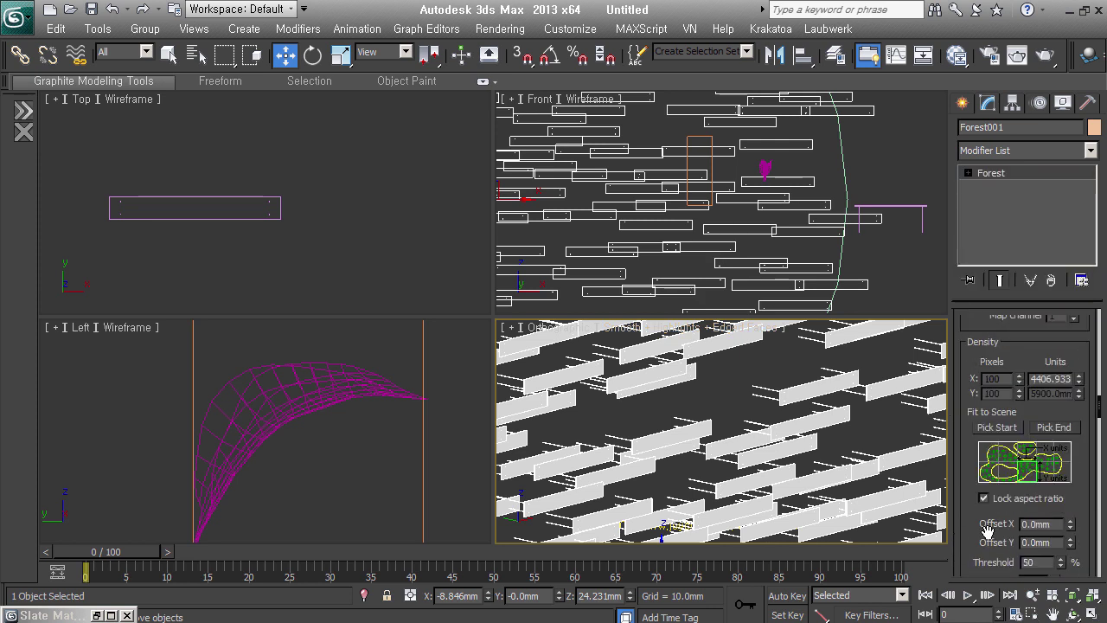
scroll(987, 530, up, 1)
click(1029, 516)
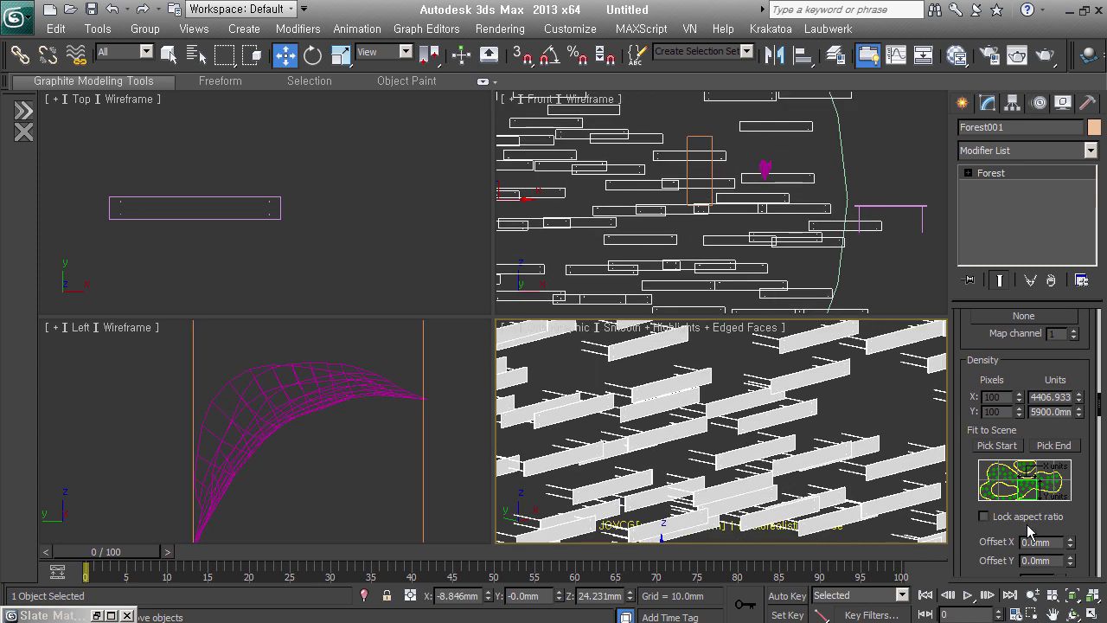
mouse_move(1079, 412)
mouse_down()
mouse_move(1092, 405)
mouse_move(1092, 463)
mouse_move(1093, 407)
mouse_move(1094, 416)
mouse_up()
scroll(792, 428, down, 3)
middle_drag(794, 428, 819, 410)
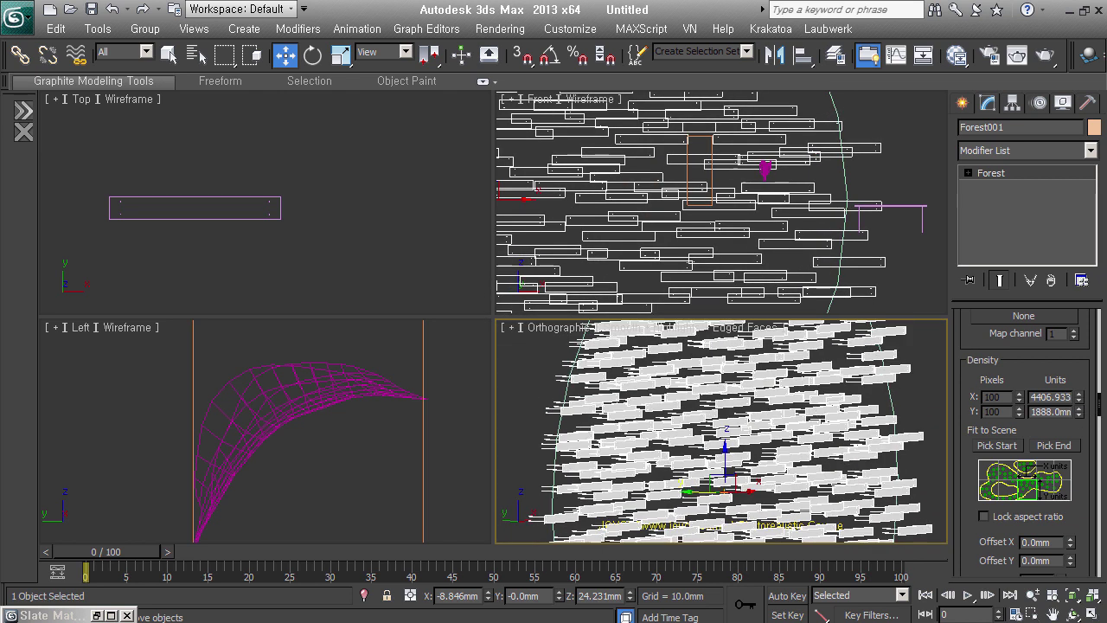
key(alt+Tab)
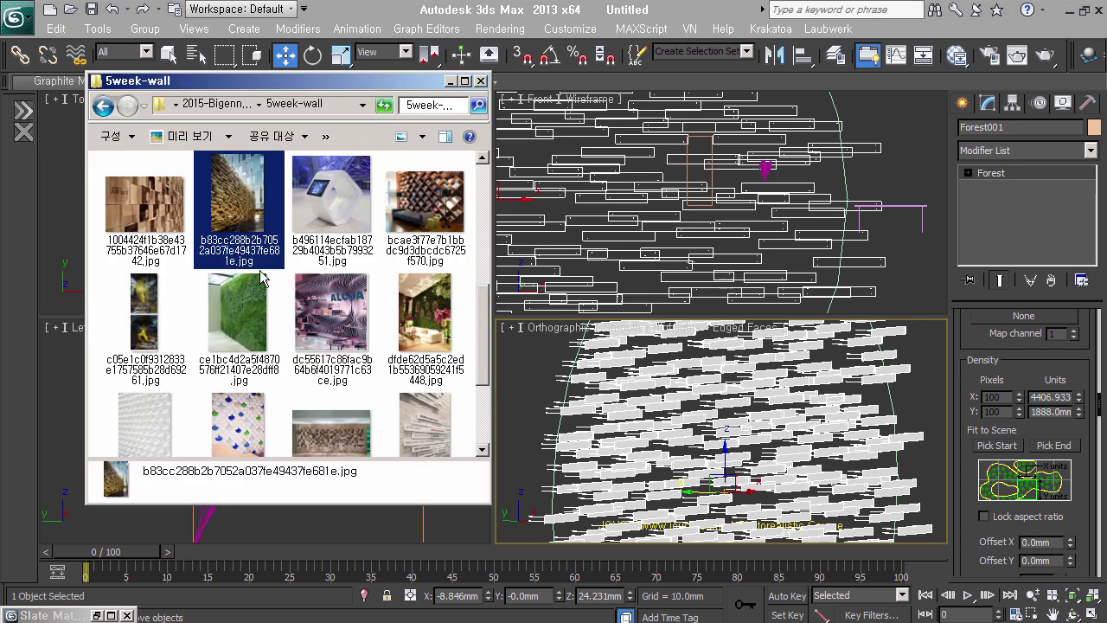
Step: View the wooden-board wall photo in Picasa Photo Viewer, then close it
double_click(256, 236)
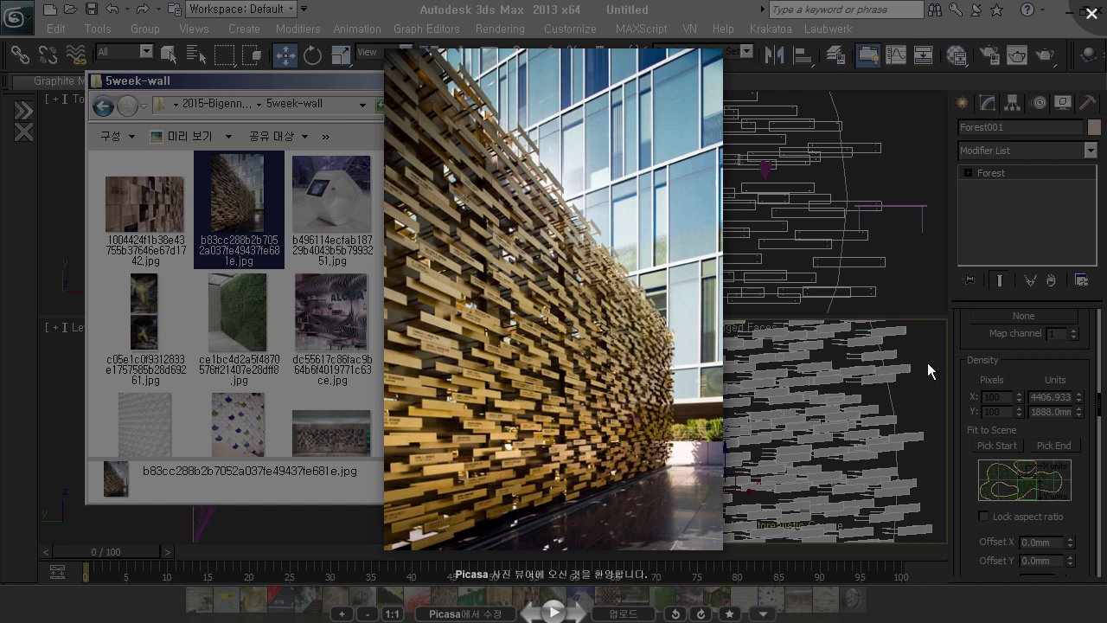
click(979, 350)
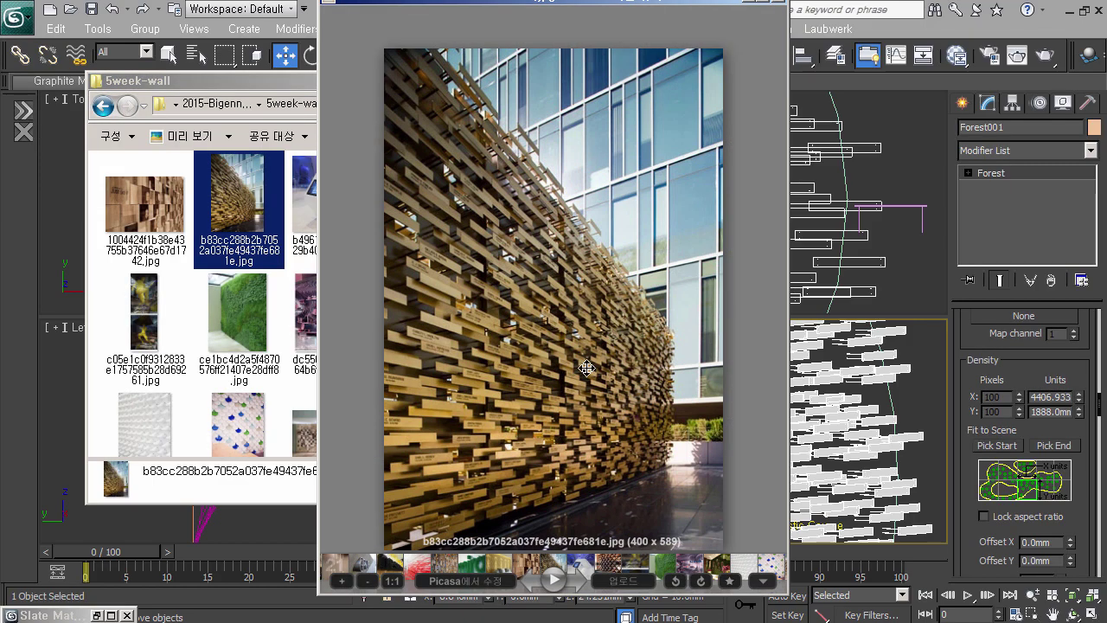
click(756, 492)
mouse_move(756, 492)
alt+middle_down()
mouse_move(719, 424)
mouse_move(727, 388)
alt+middle_up()
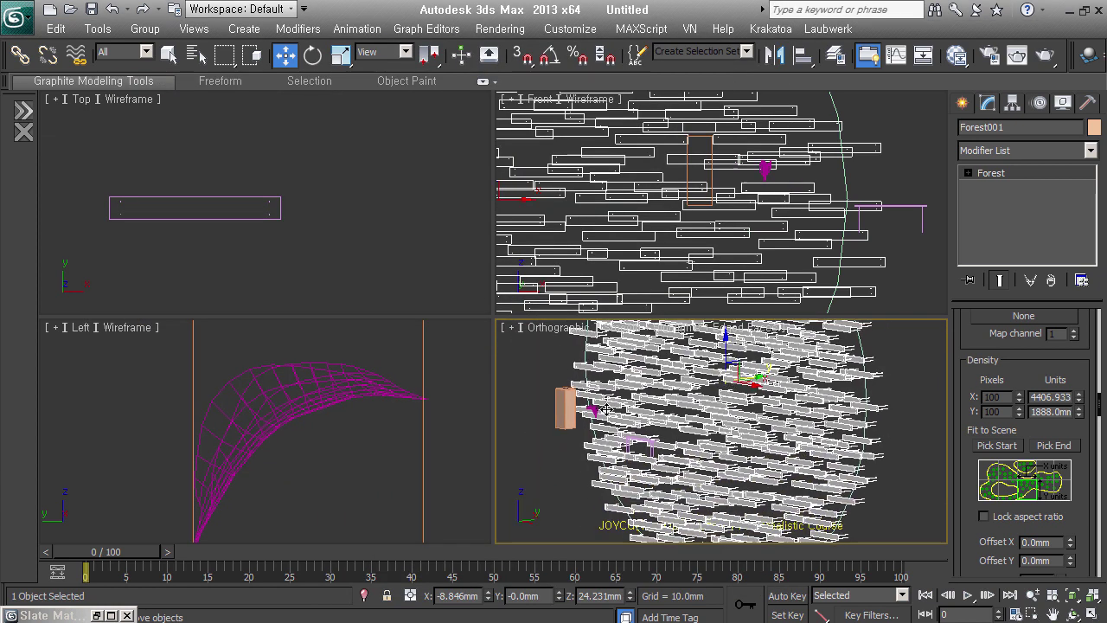
Step: Zoom out on the round scatter and pick Plane from the Create panel's Standard Primitives
scroll(606, 409, up, 4)
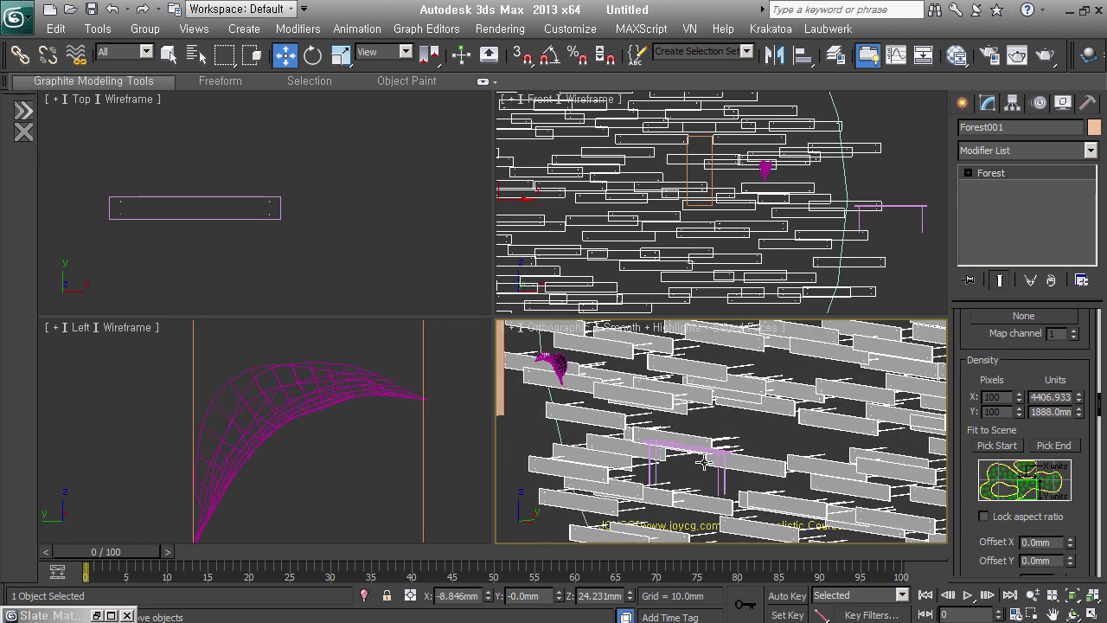
scroll(705, 463, down, 3)
scroll(705, 463, down, 2)
scroll(704, 462, down, 3)
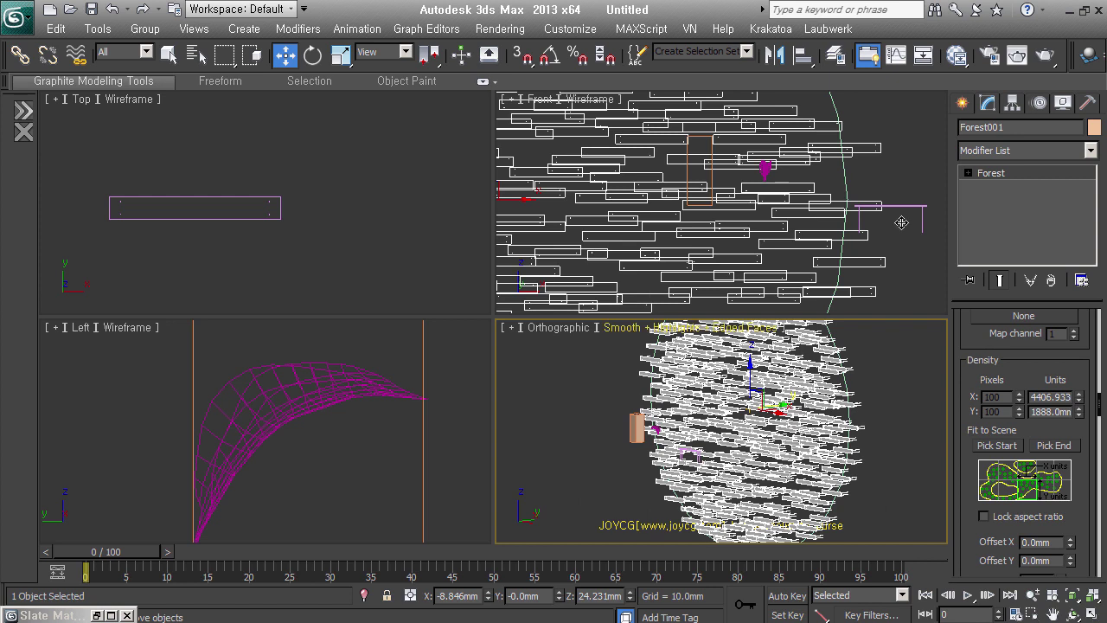
click(972, 110)
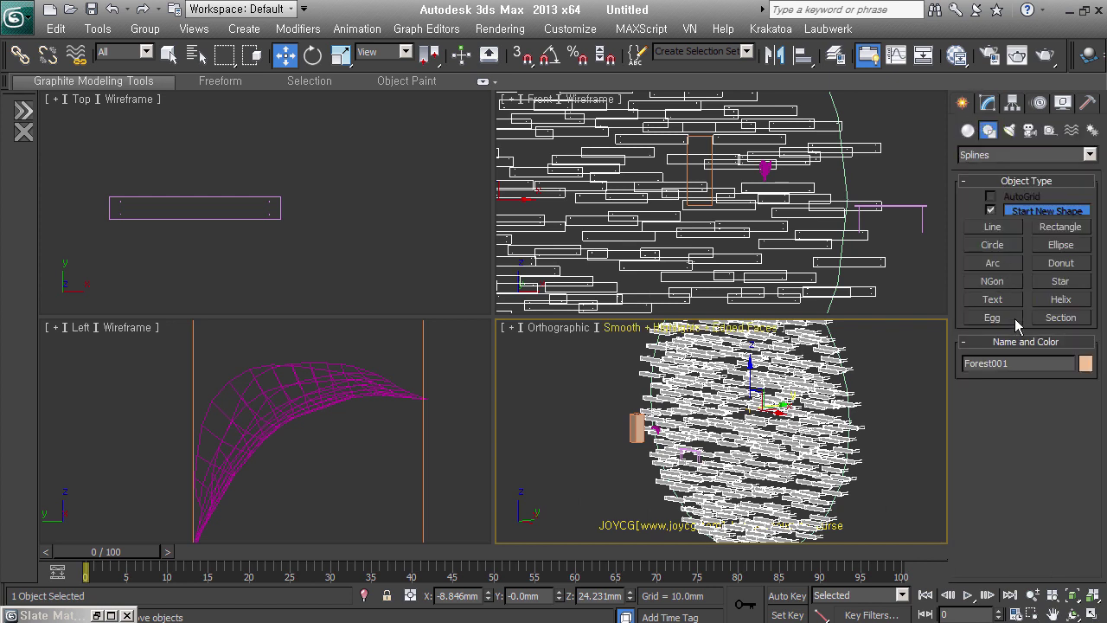
click(994, 155)
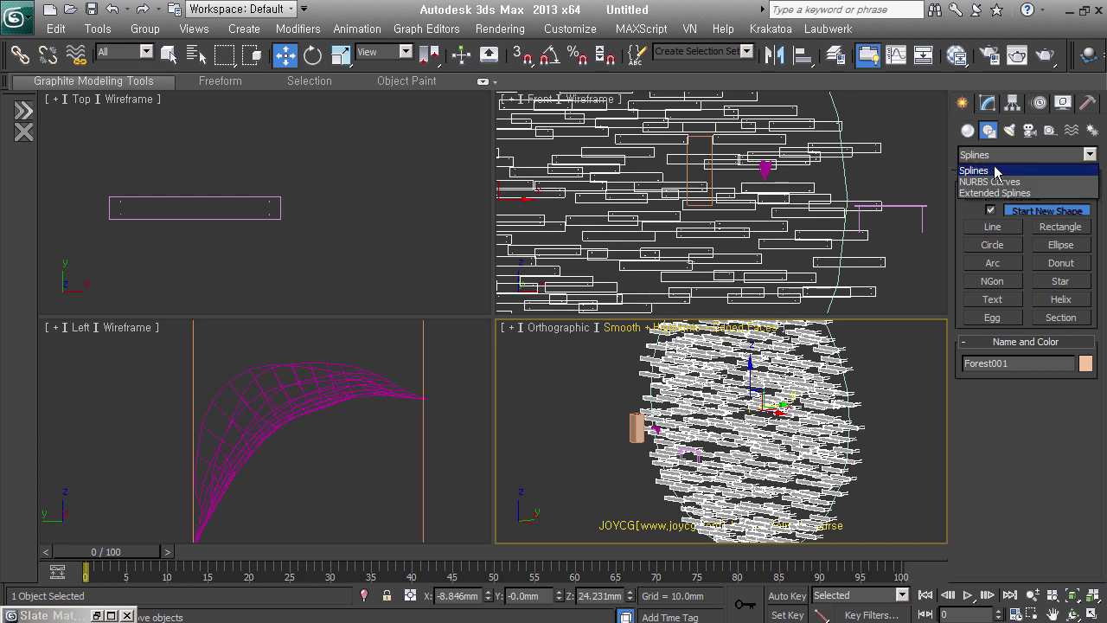
click(981, 154)
click(968, 130)
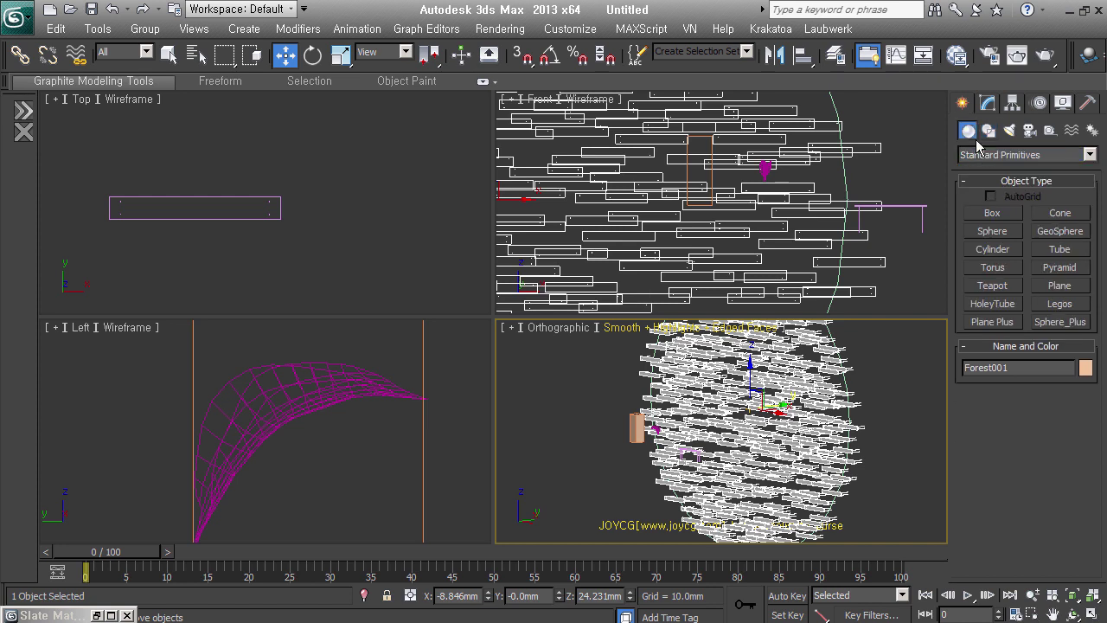
click(986, 155)
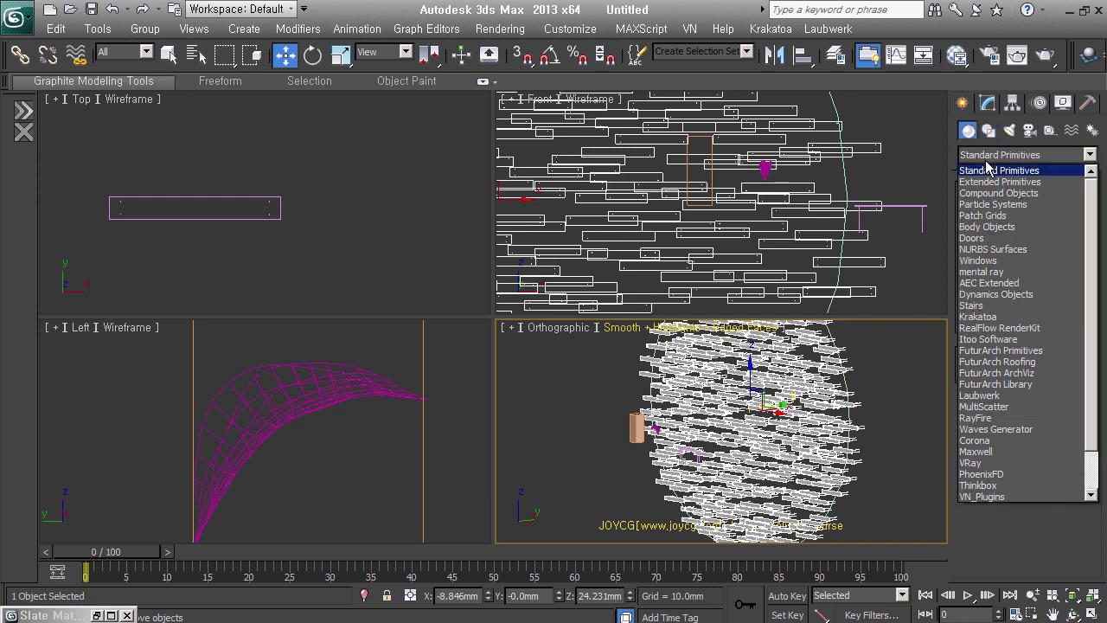
click(1030, 171)
click(1059, 286)
scroll(683, 210, down, 5)
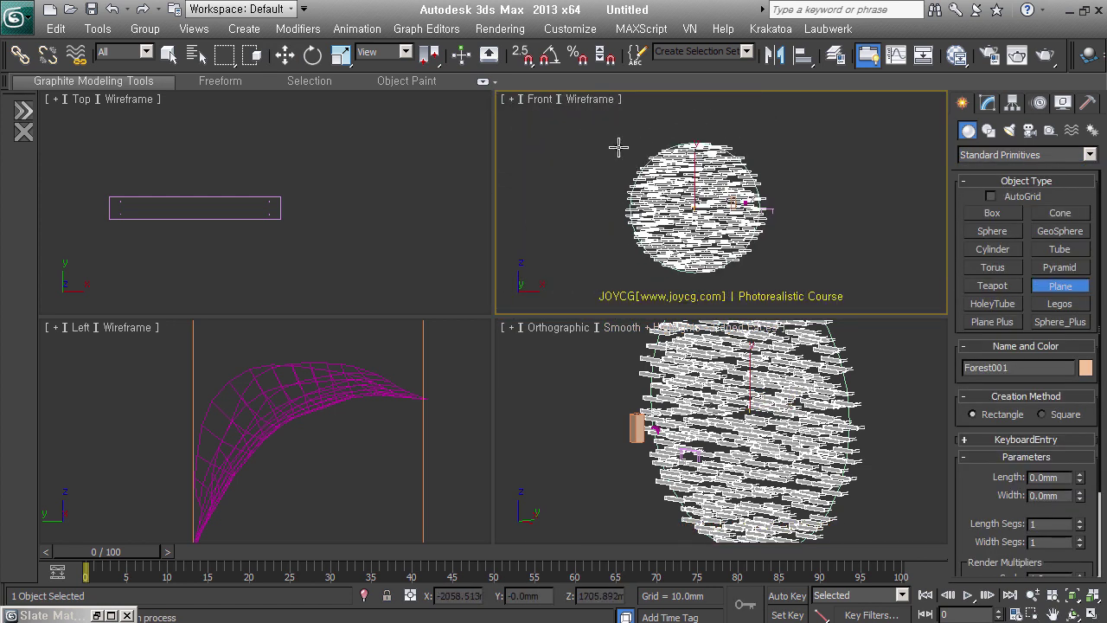
Step: Draw a plane covering the circular scatter with 5 length and 6 width segments
drag(606, 134, 798, 283)
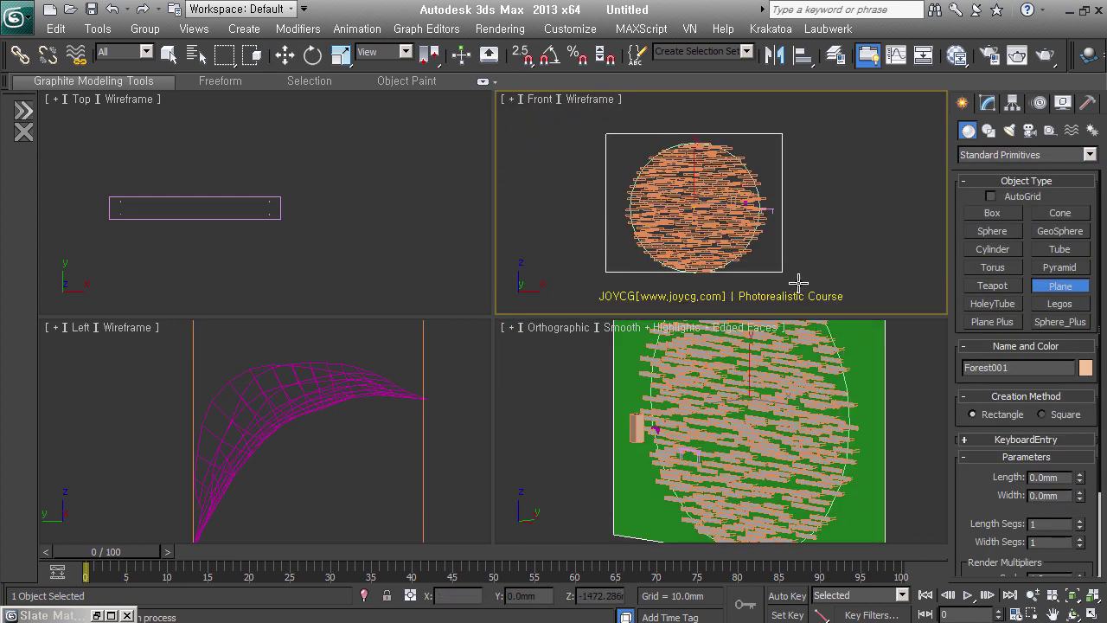
click(1079, 520)
click(1079, 520)
click(1080, 520)
click(1079, 520)
text(6)
key(Return)
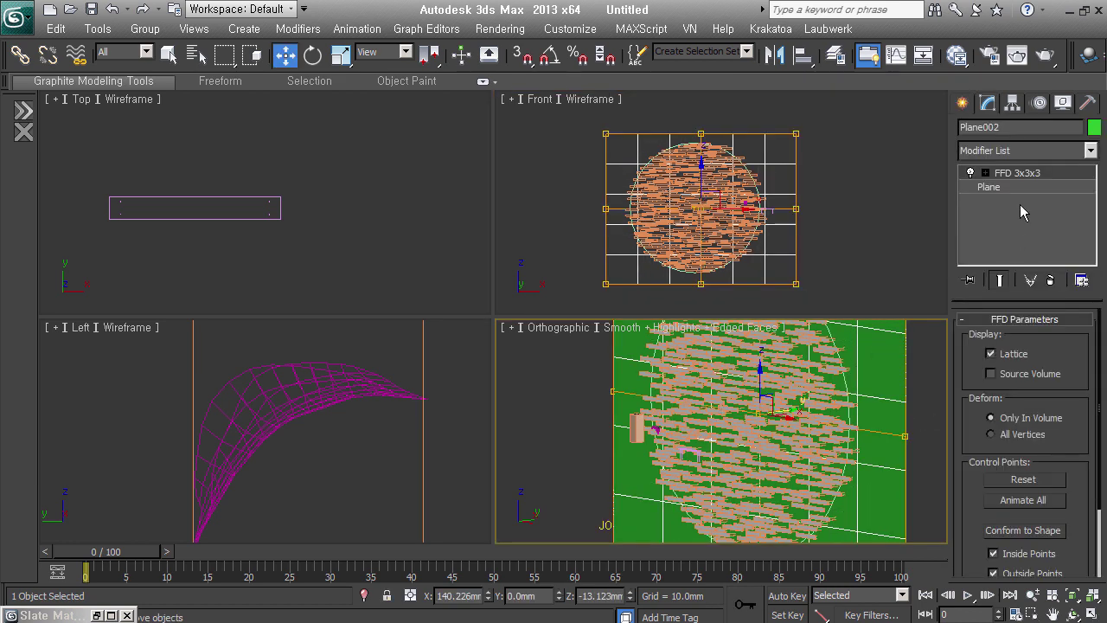
Step: Bend the plane into an arc by pushing the middle FFD 3x3x3 lattice points
middle_click(220, 197)
middle_drag(221, 197, 286, 237)
key(ctrl+shift+z)
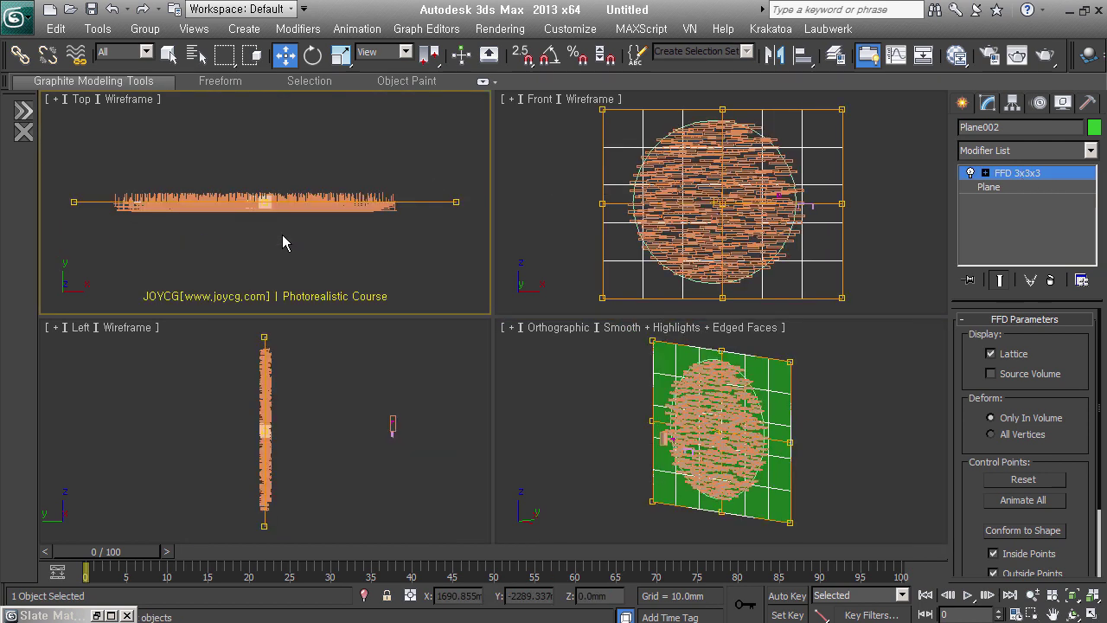
click(294, 199)
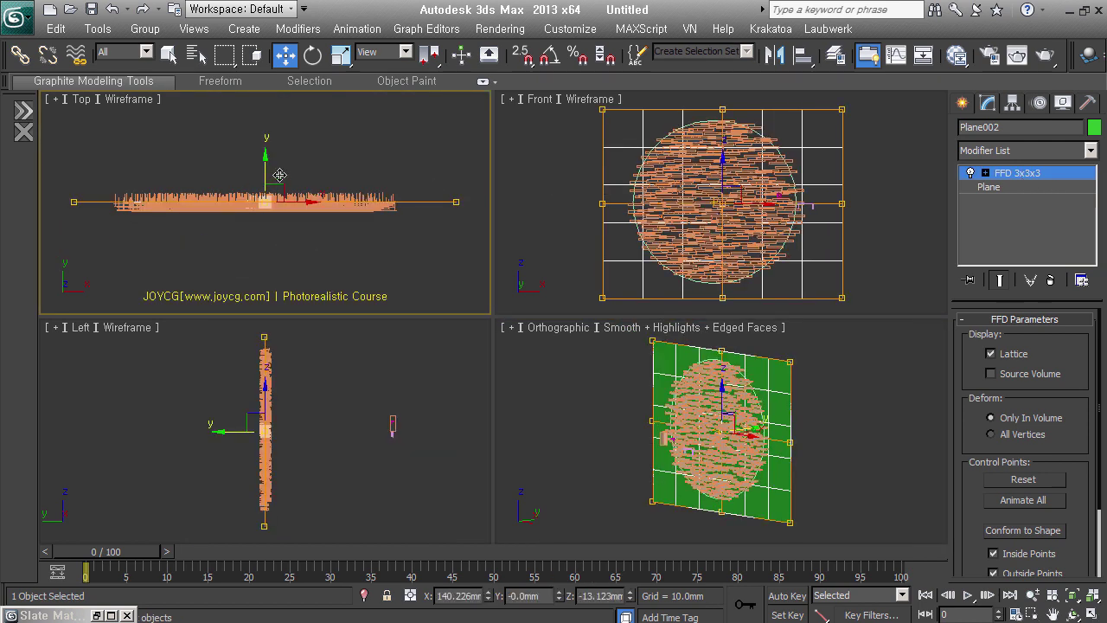
drag(280, 175, 288, 57)
click(346, 169)
mouse_move(725, 442)
alt+middle_down()
mouse_move(879, 443)
mouse_move(858, 443)
alt+middle_up()
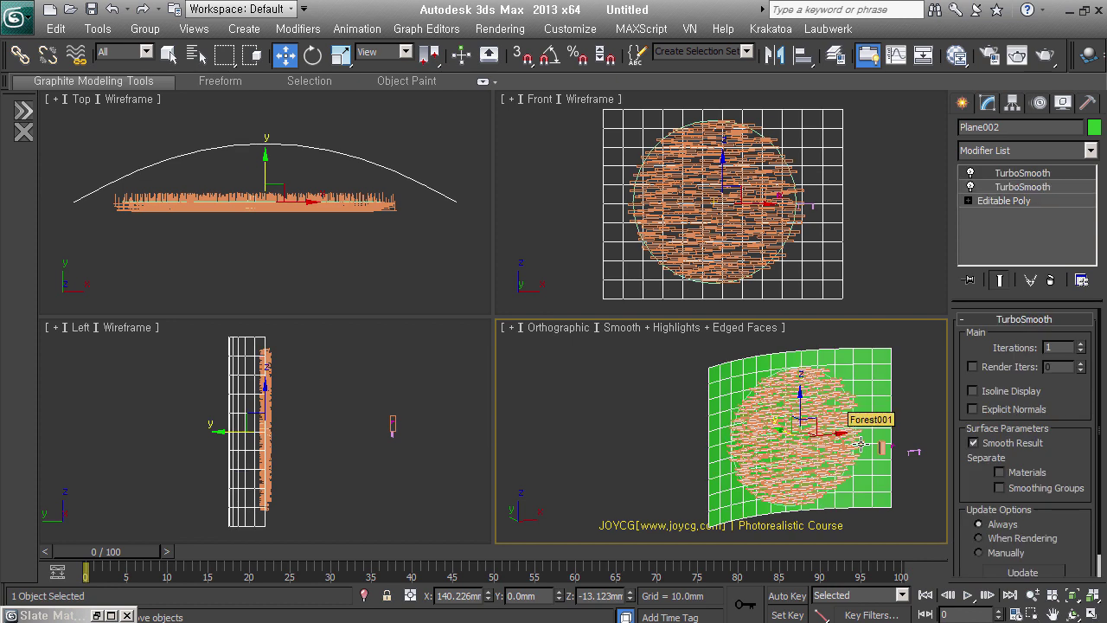
alt+middle_drag(815, 486, 818, 490)
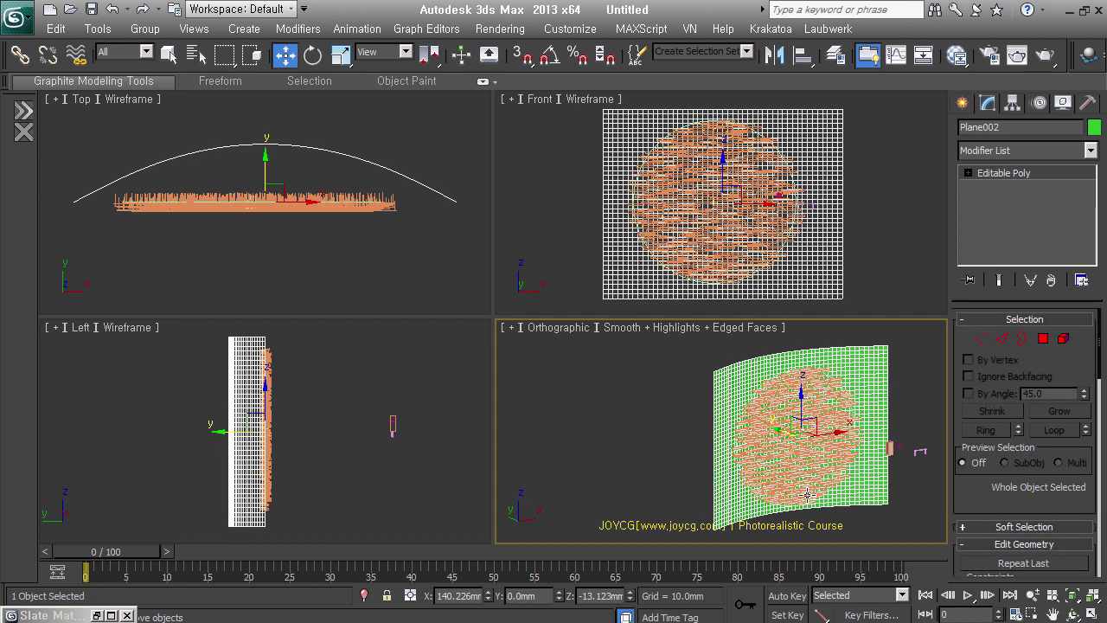
Step: Change the plane's object colour from green to gray
click(1095, 127)
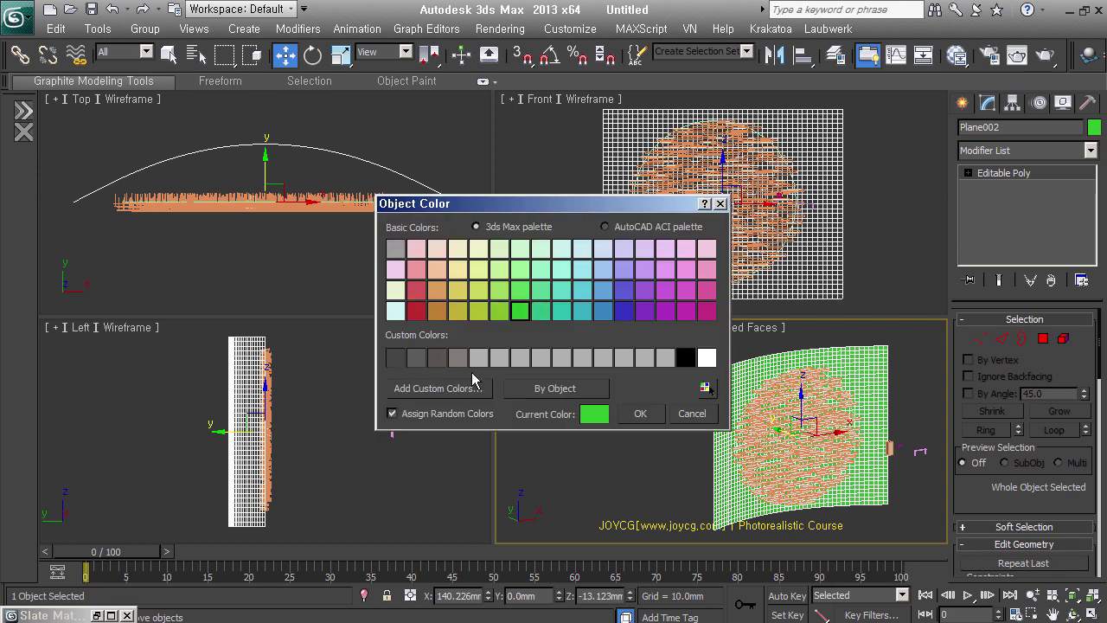
click(457, 357)
click(647, 416)
scroll(865, 453, up, 2)
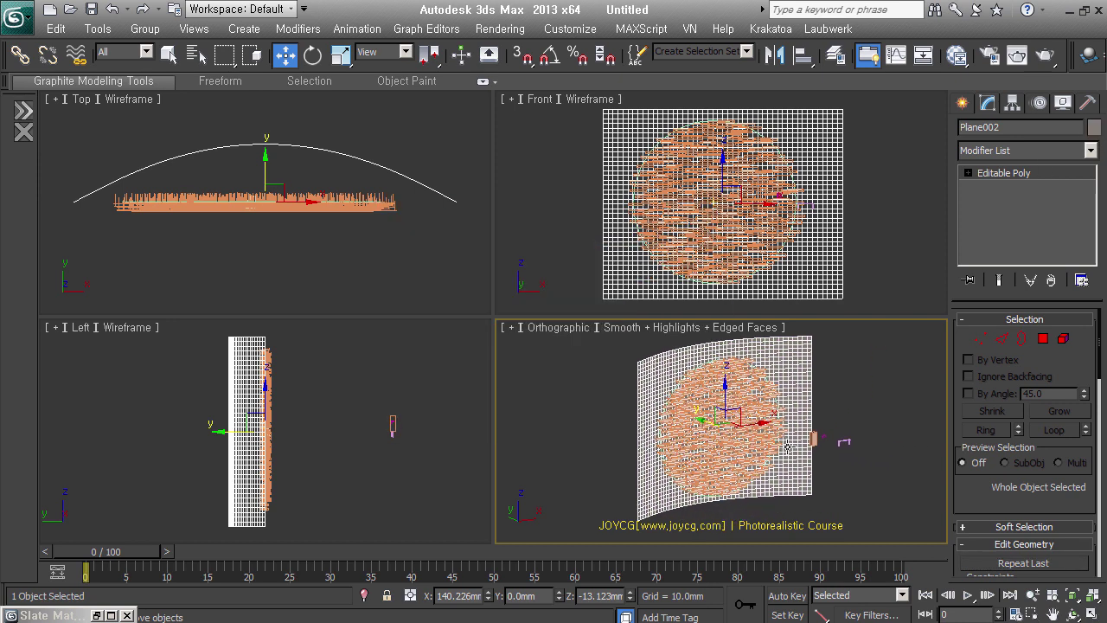
scroll(853, 443, up, 2)
scroll(843, 448, up, 2)
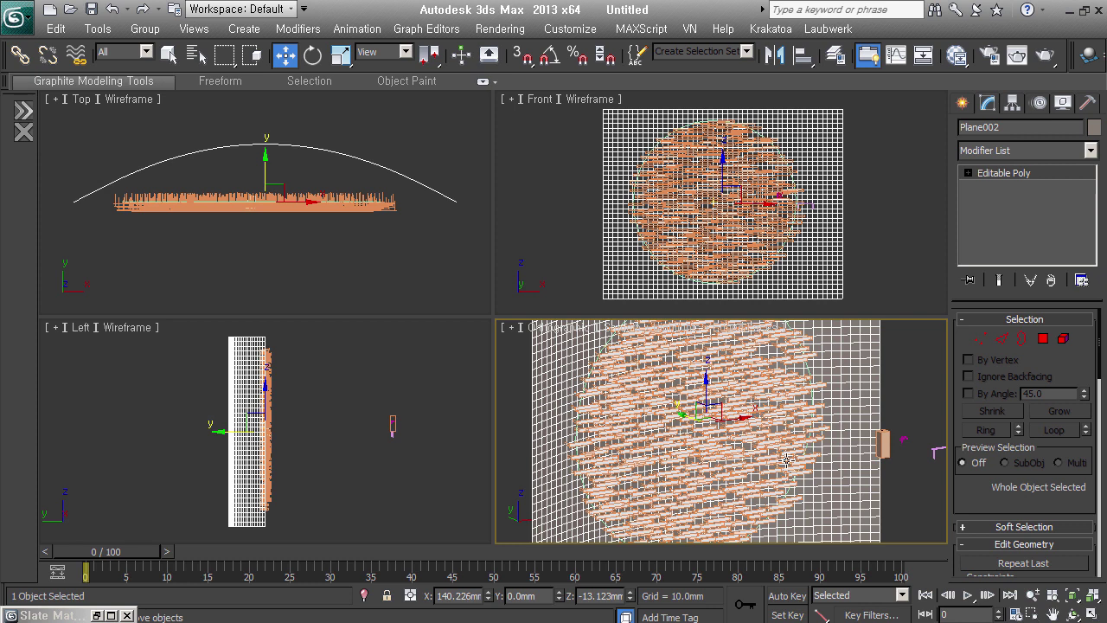
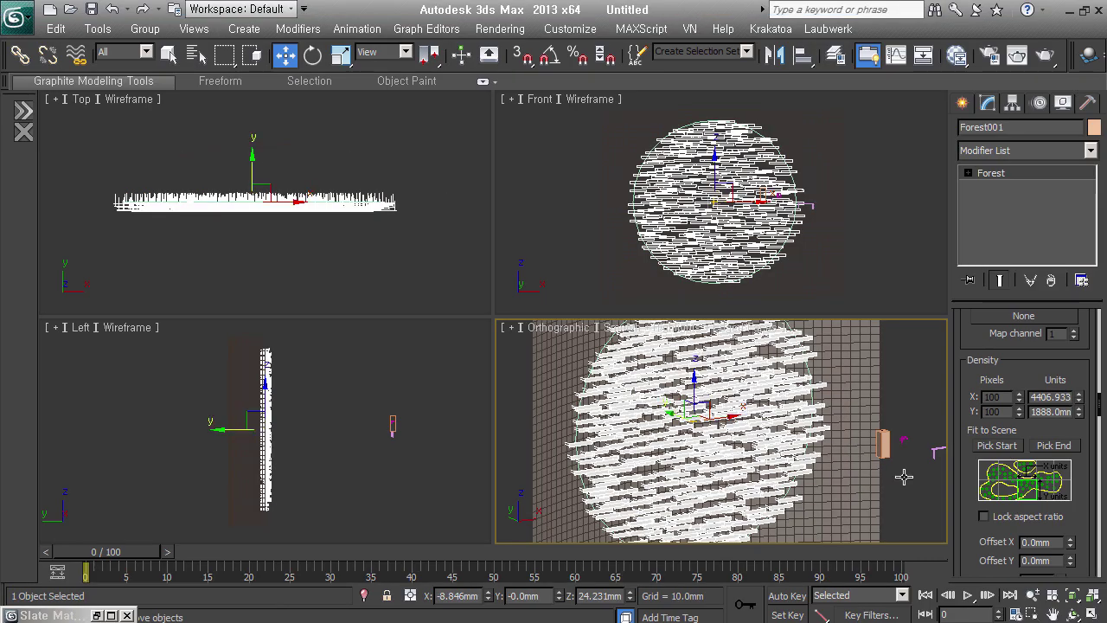
Step: Add Plane002 as Forest001's surface so the grass scatters along the curved arc
right_click(986, 552)
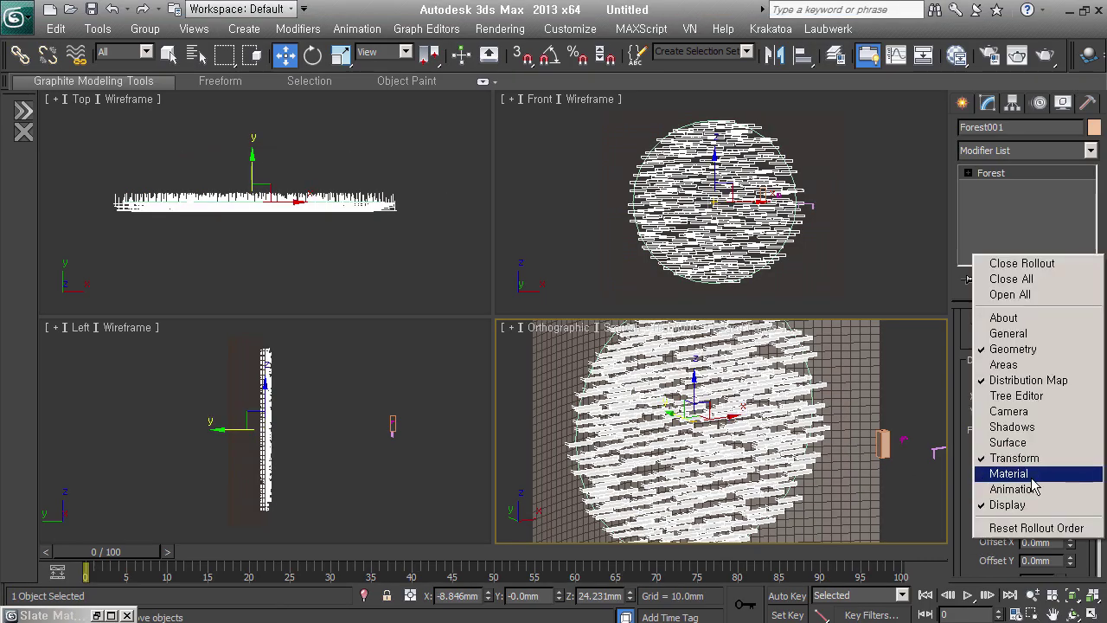
click(1038, 446)
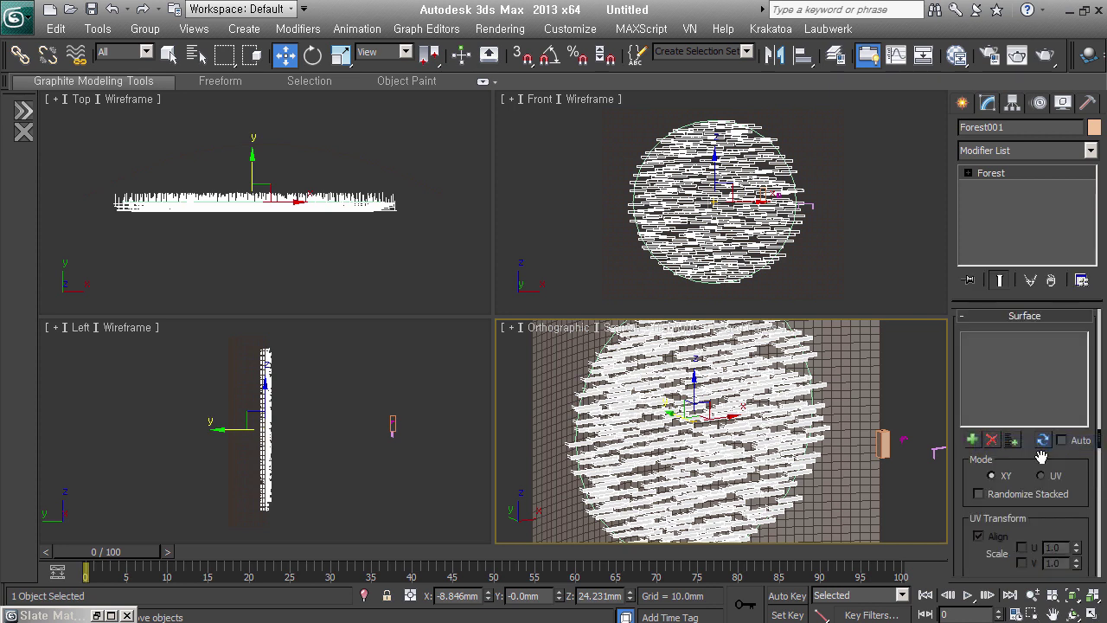
click(980, 443)
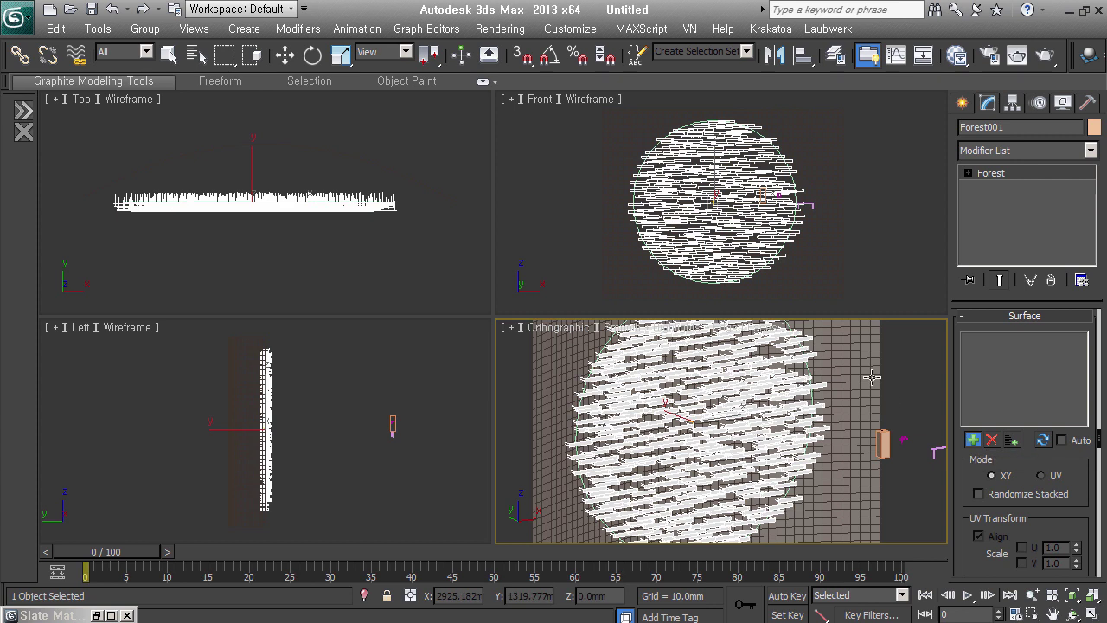
click(859, 510)
click(153, 180)
scroll(138, 186, up, 2)
scroll(108, 208, up, 2)
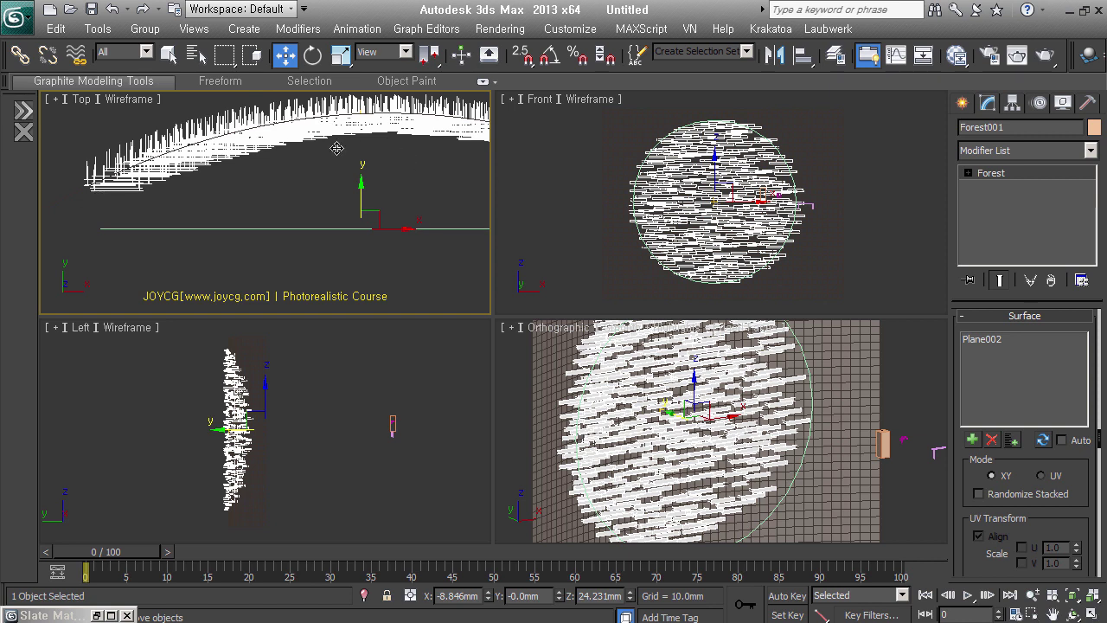
drag(997, 578, 1010, 388)
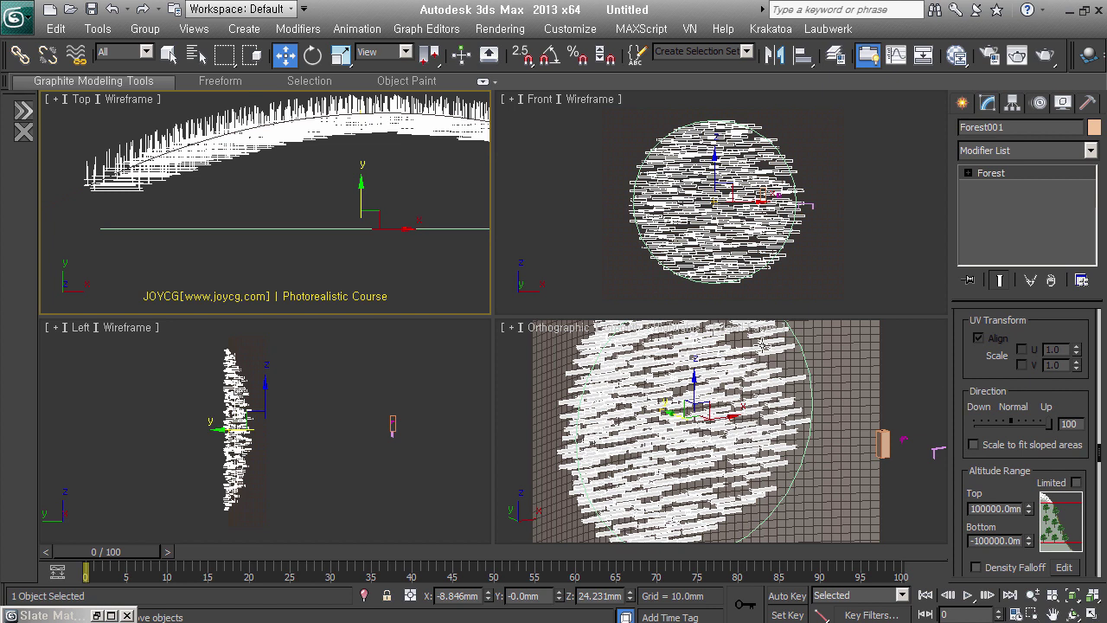
Step: Lower Forest001's Direction slider from 100 to about -4 so the grass grows off the surface
scroll(727, 226, up, 2)
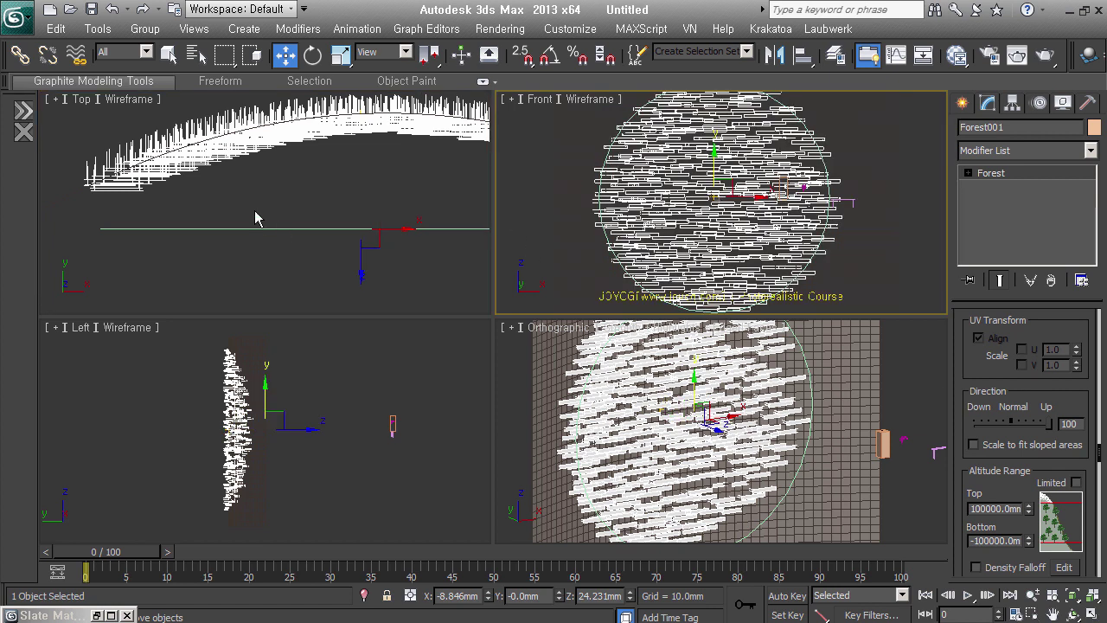
scroll(217, 223, up, 2)
middle_drag(405, 196, 270, 210)
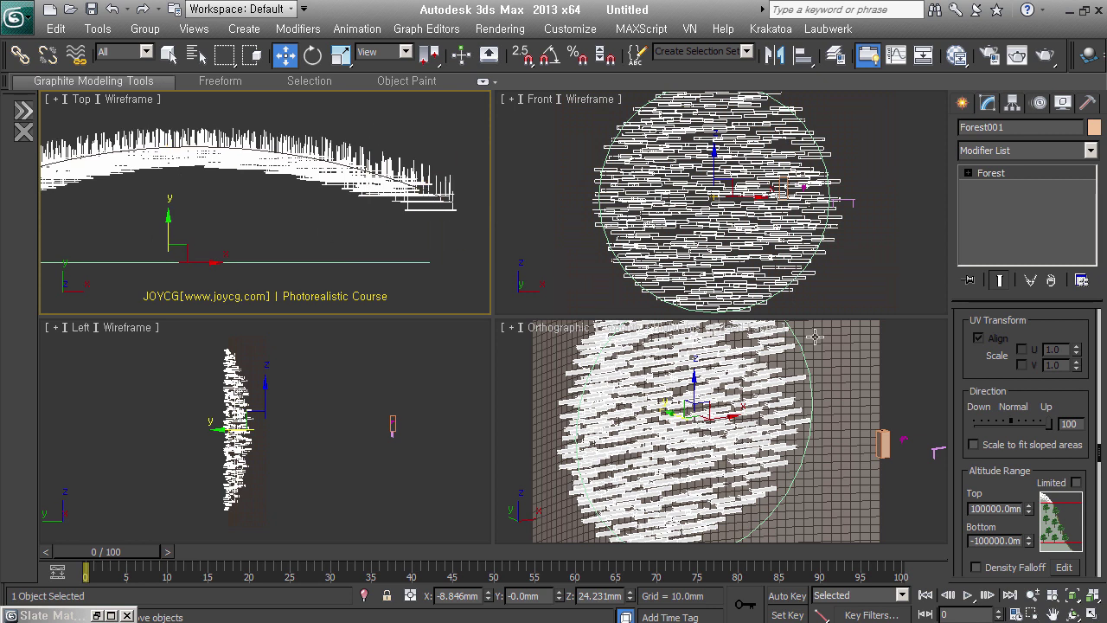
drag(1050, 423, 1024, 444)
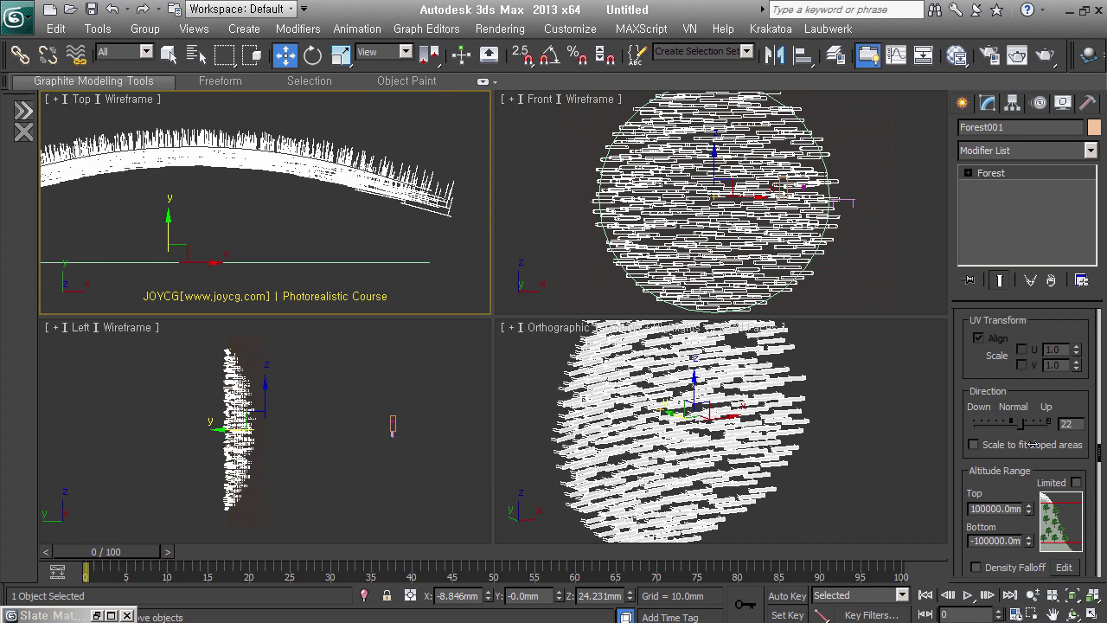
drag(1023, 444, 1019, 444)
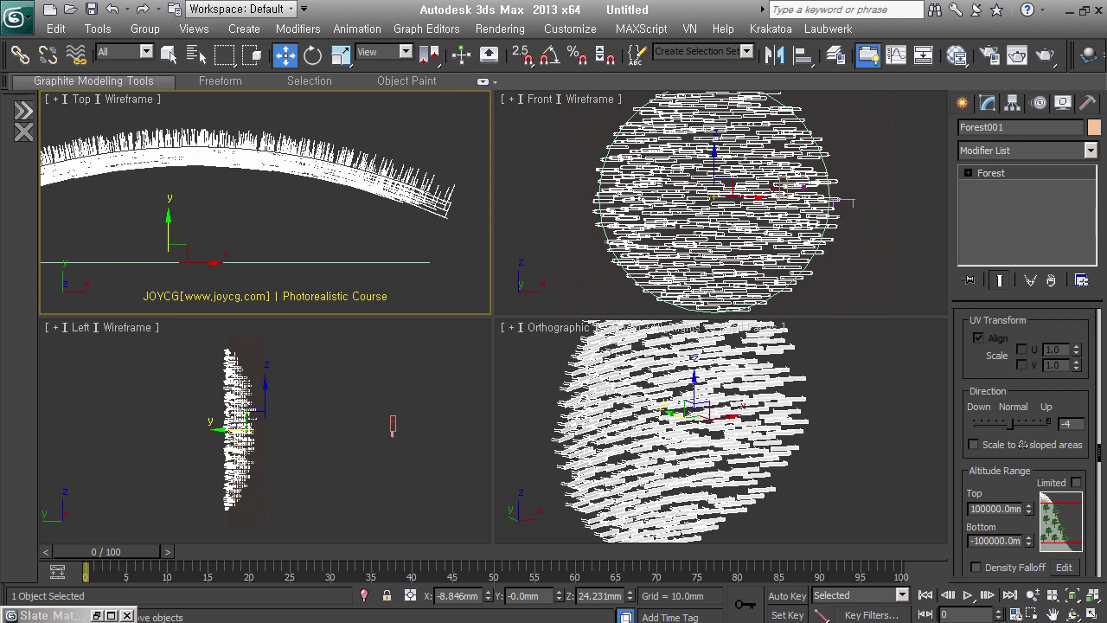
scroll(277, 207, down, 2)
mouse_move(276, 208)
middle_down()
mouse_move(366, 208)
mouse_move(335, 218)
middle_up()
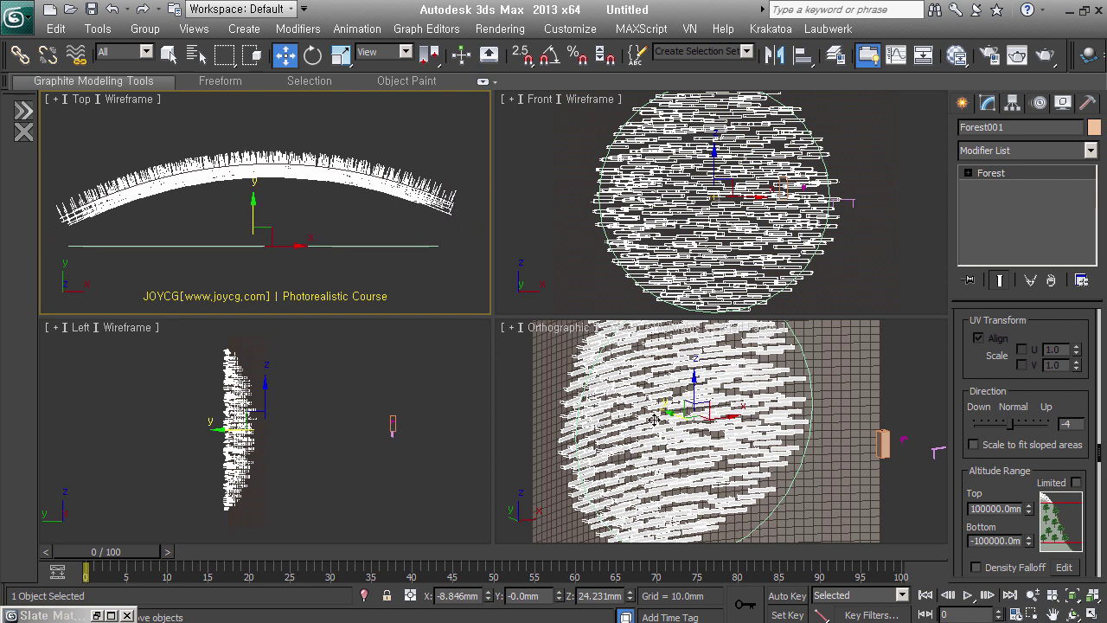
scroll(656, 422, up, 2)
mouse_move(658, 420)
middle_down()
mouse_move(784, 459)
mouse_move(674, 473)
mouse_move(833, 421)
middle_up()
scroll(833, 422, down, 3)
Step: Add an FFD 3x3x3 modifier to Plane002
click(842, 414)
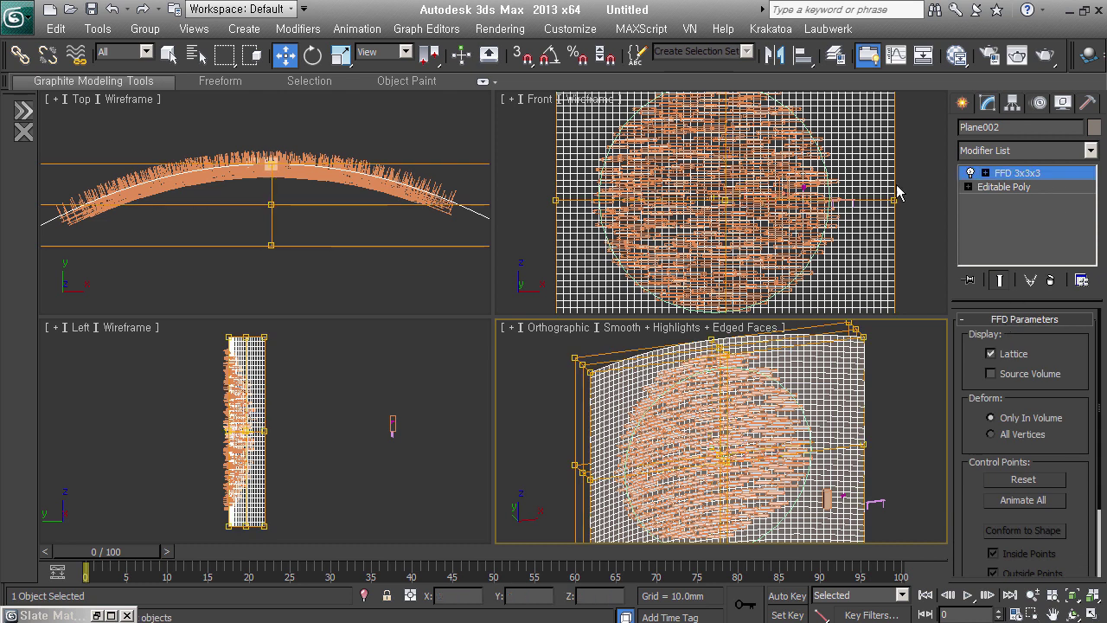
middle_drag(407, 210, 362, 206)
scroll(361, 205, down, 2)
Step: Move the FFD's right-side control points up to bend Plane002 further
drag(312, 147, 436, 273)
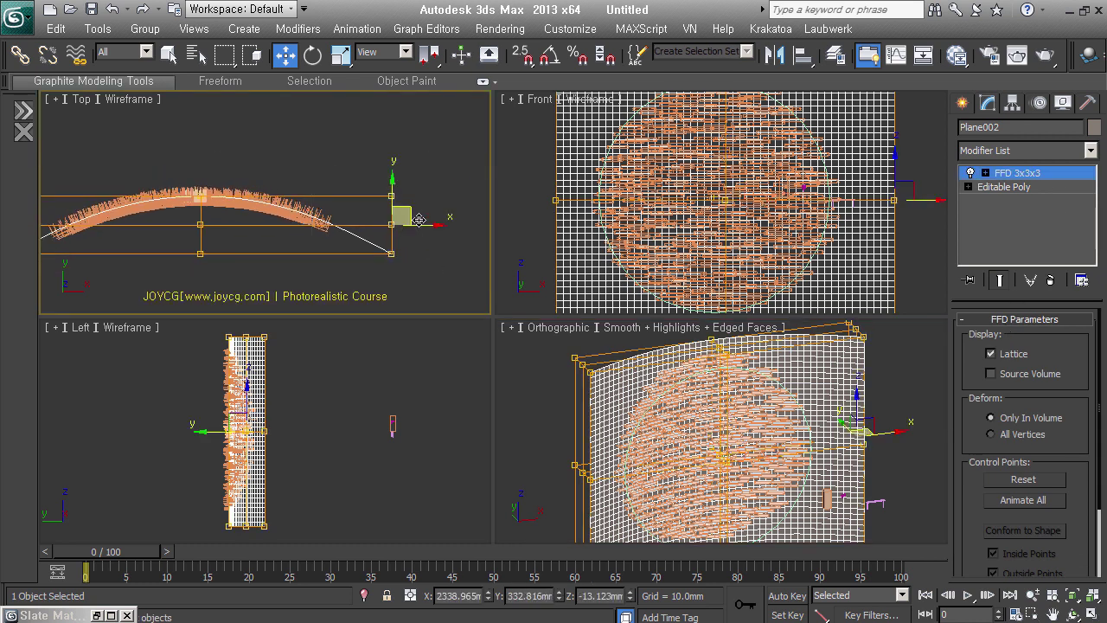
drag(406, 196, 405, 90)
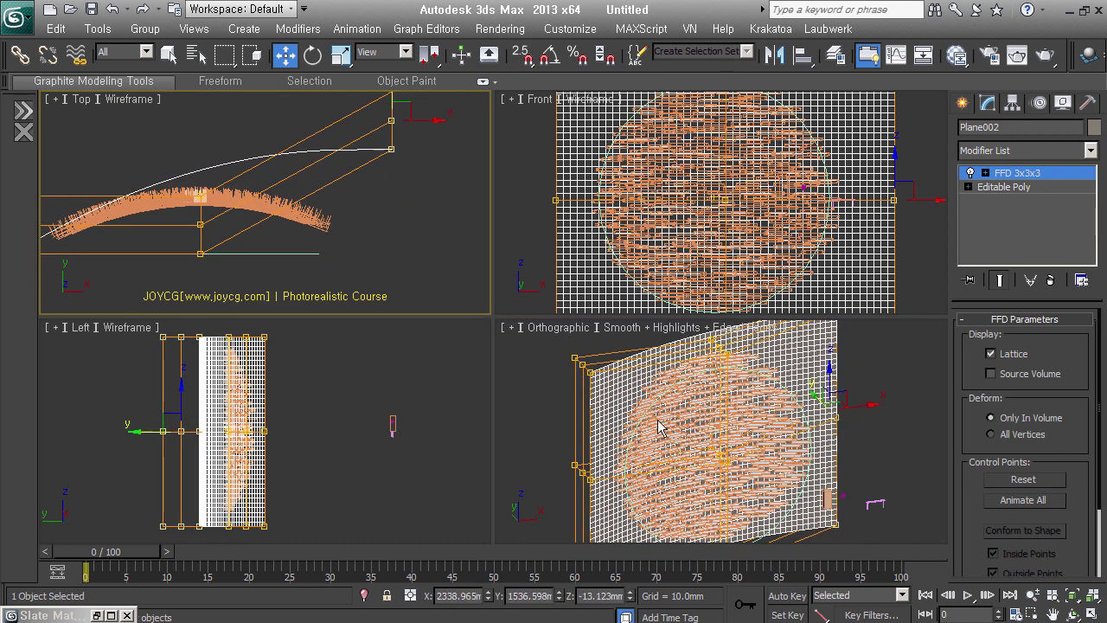
alt+middle_drag(739, 461, 662, 437)
alt+middle_drag(795, 459, 902, 437)
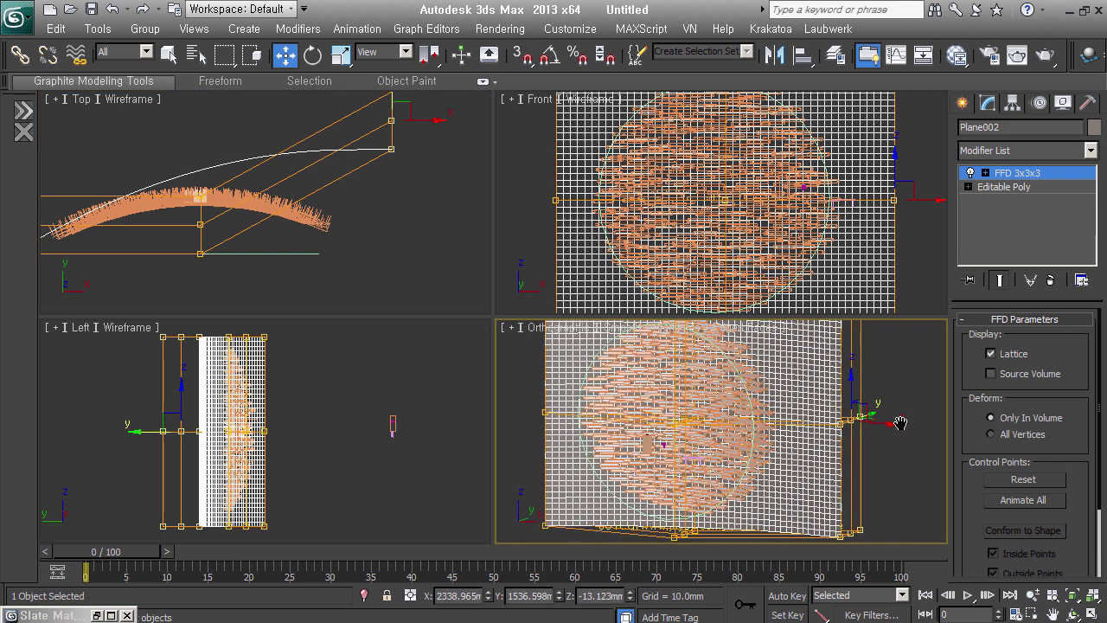
click(903, 437)
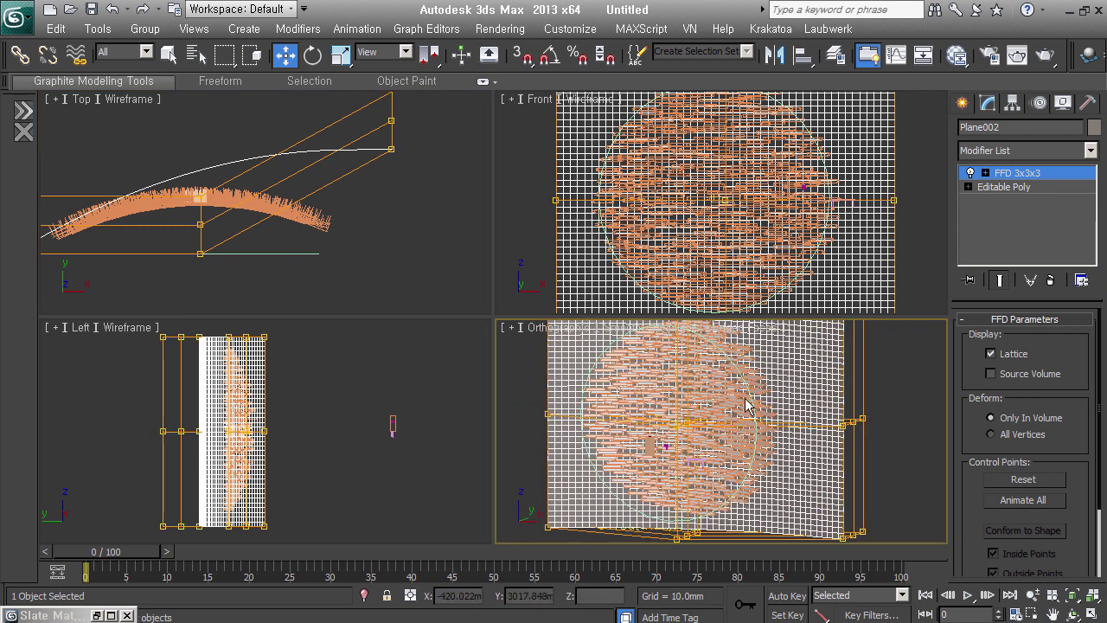
click(913, 440)
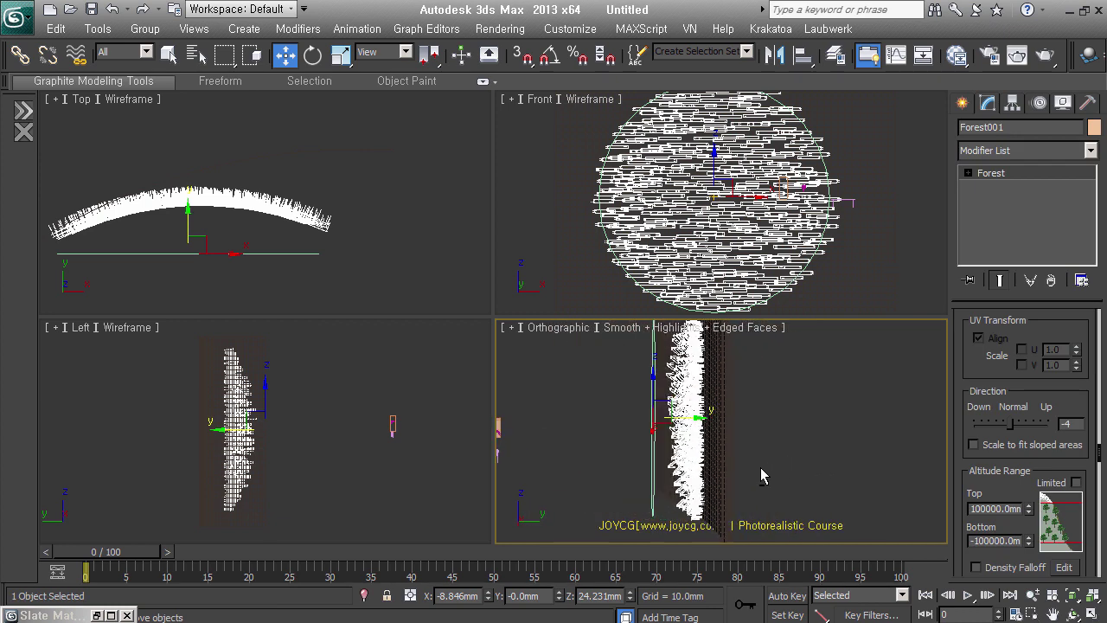
Step: Update Forest001's surface data so the grass follows the newly bent Plane002
right_click(970, 420)
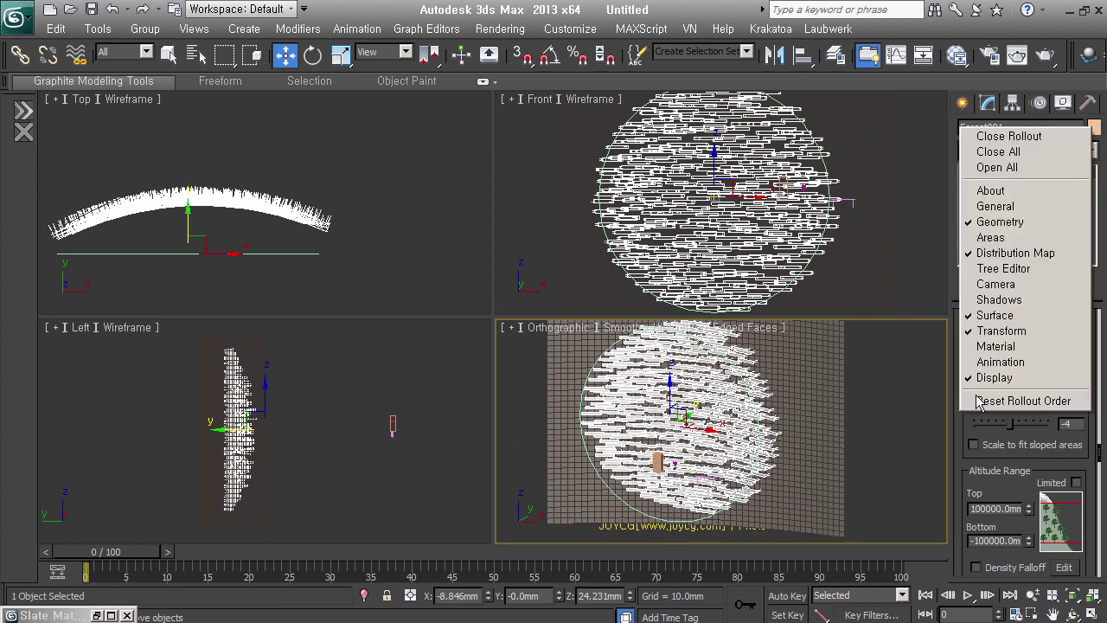
click(1049, 322)
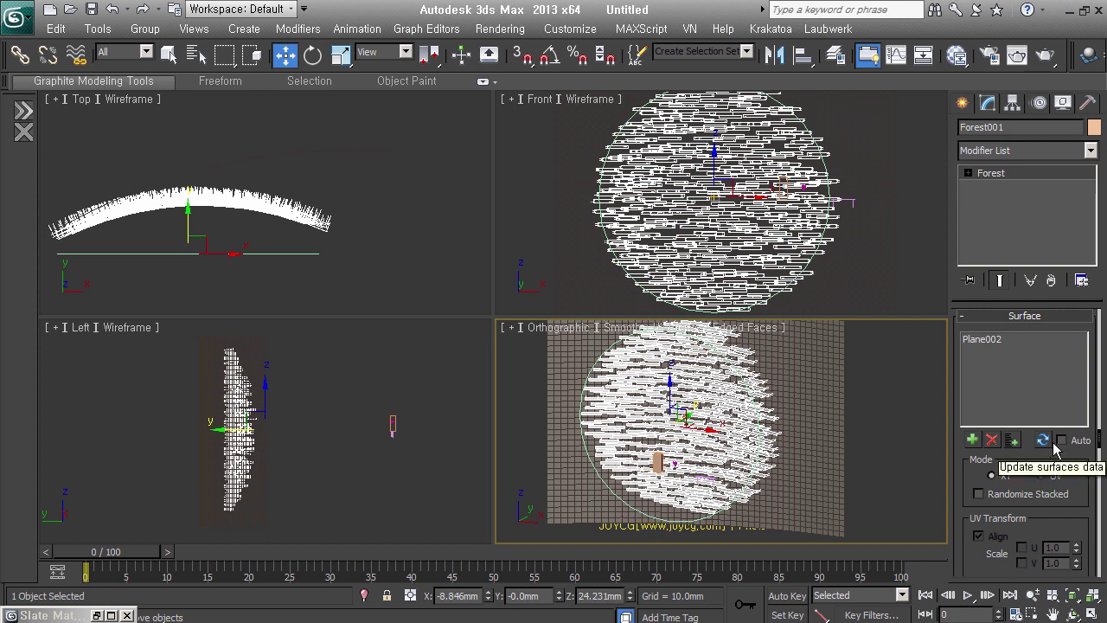
click(1053, 451)
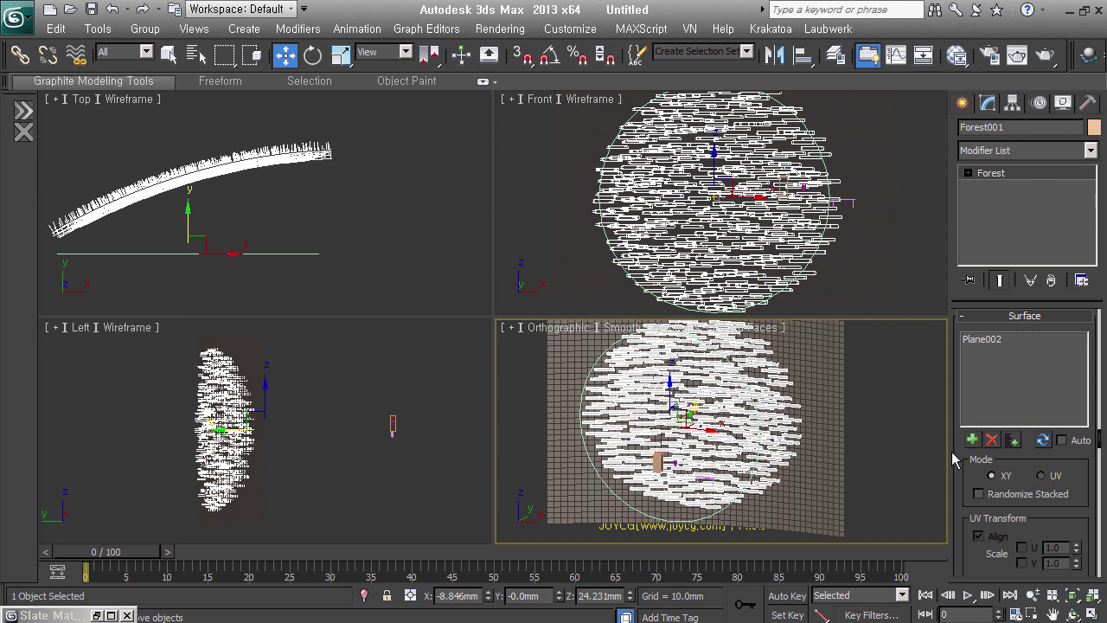
mouse_move(874, 467)
alt+middle_down()
mouse_move(806, 486)
mouse_move(816, 495)
alt+middle_up()
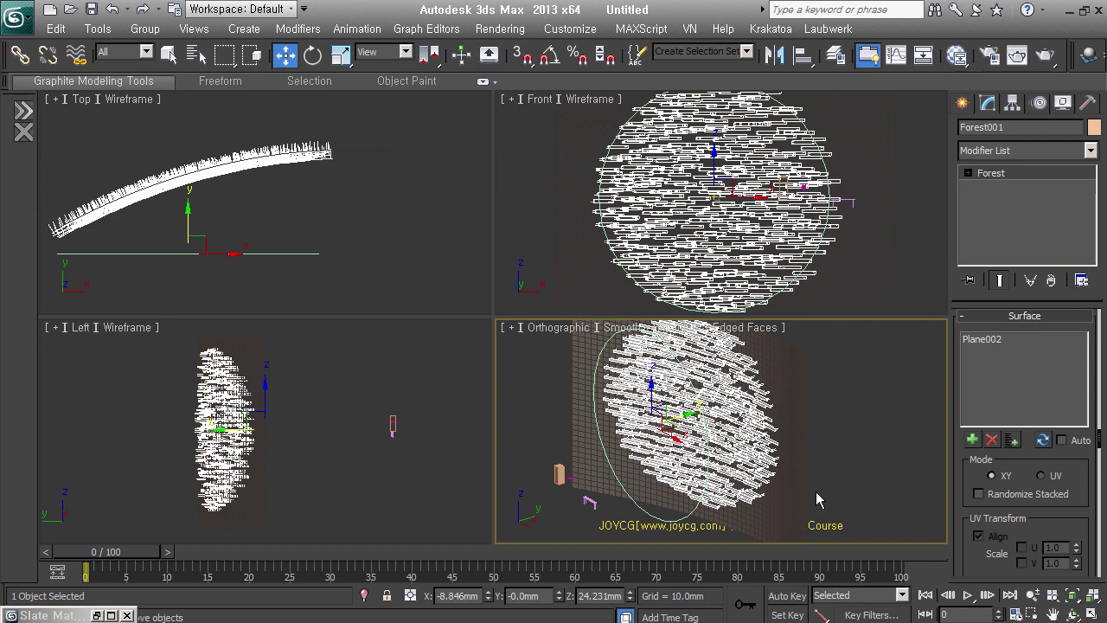
mouse_move(817, 499)
alt+middle_down()
mouse_move(800, 593)
mouse_move(776, 548)
alt+middle_up()
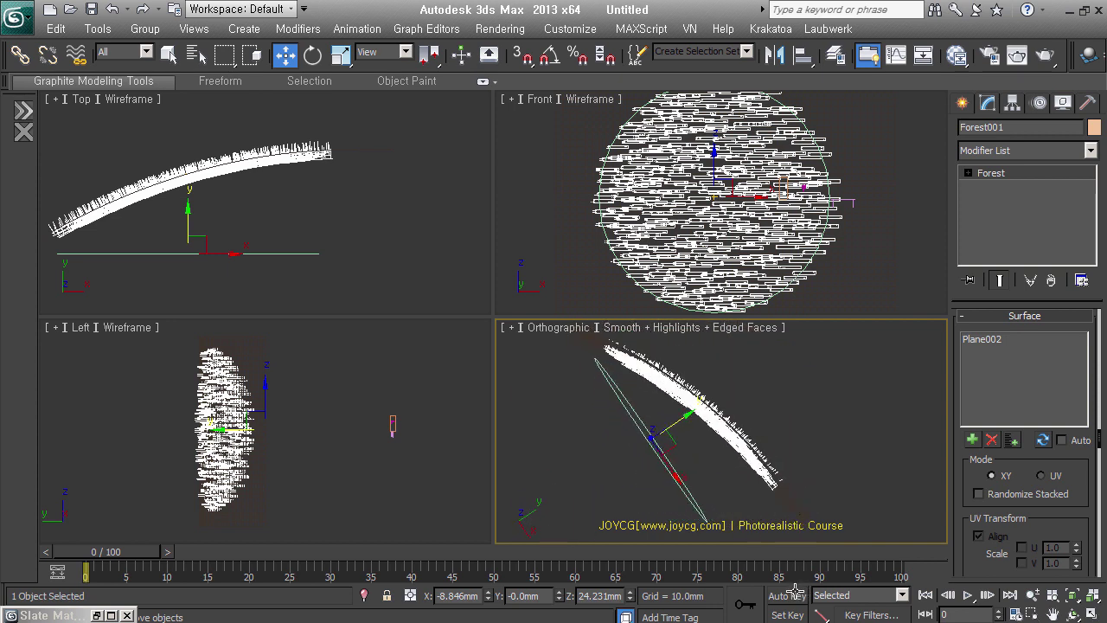
scroll(727, 442, up, 1)
scroll(729, 434, up, 2)
scroll(733, 428, up, 2)
scroll(737, 420, up, 2)
scroll(737, 419, up, 2)
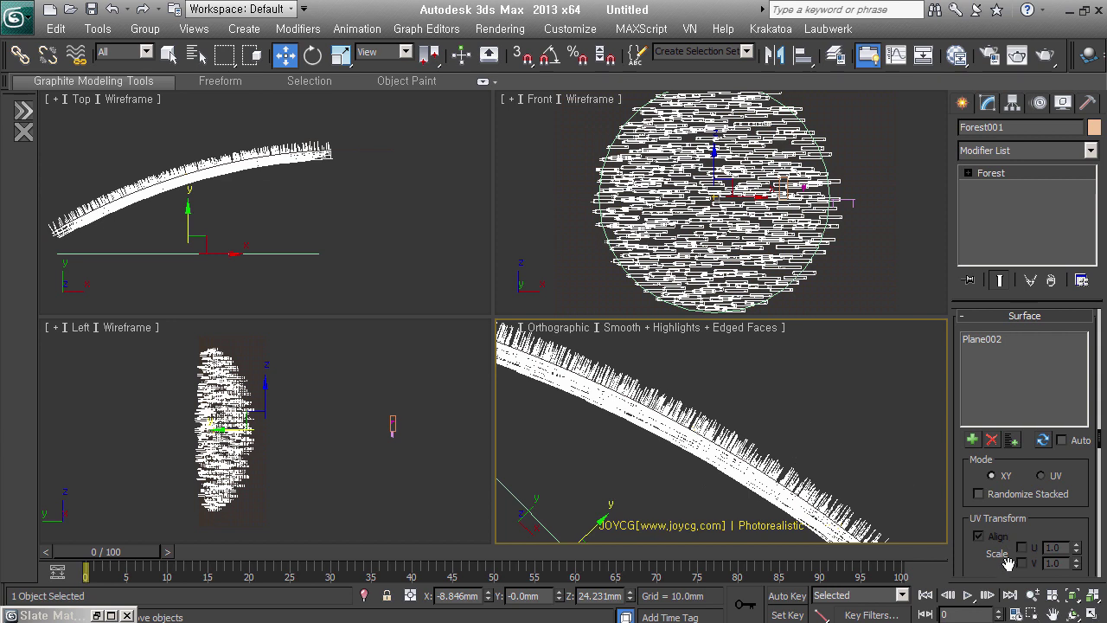
Step: Set Forest001's Transform Z translation maximum to 198%
drag(994, 584, 984, 416)
right_click(983, 416)
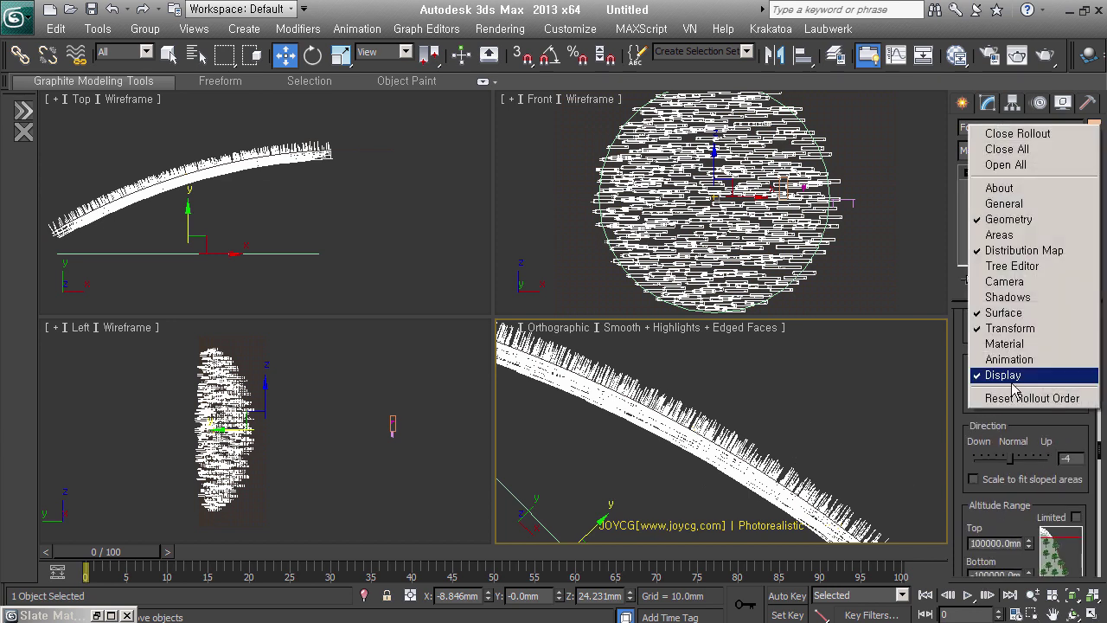
click(991, 327)
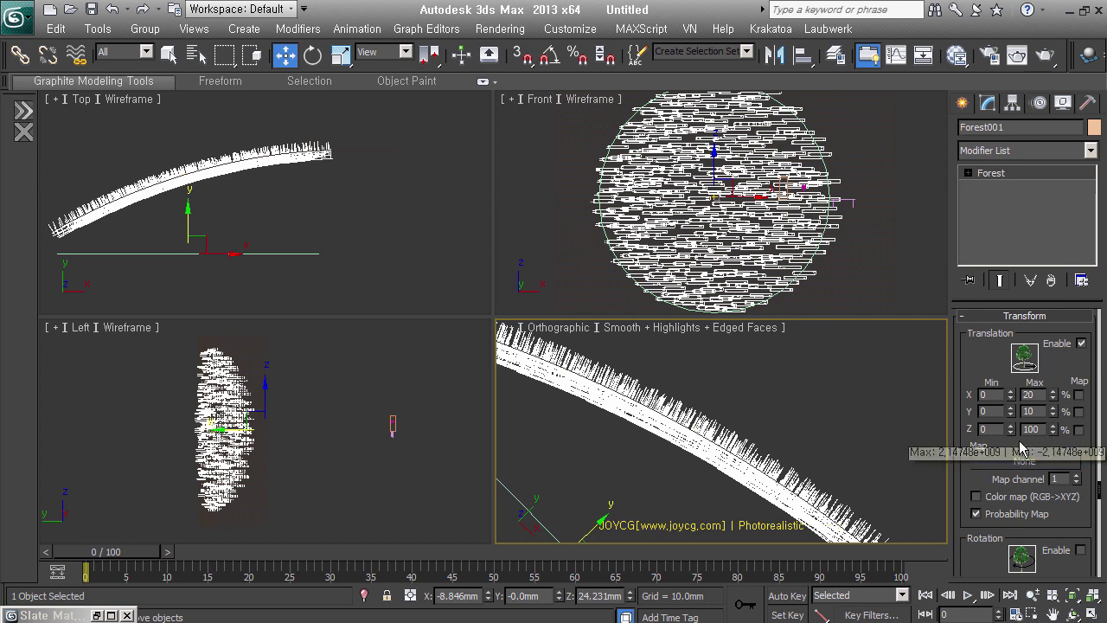
mouse_move(1010, 429)
mouse_down()
mouse_move(1024, 463)
mouse_move(1008, 446)
mouse_up()
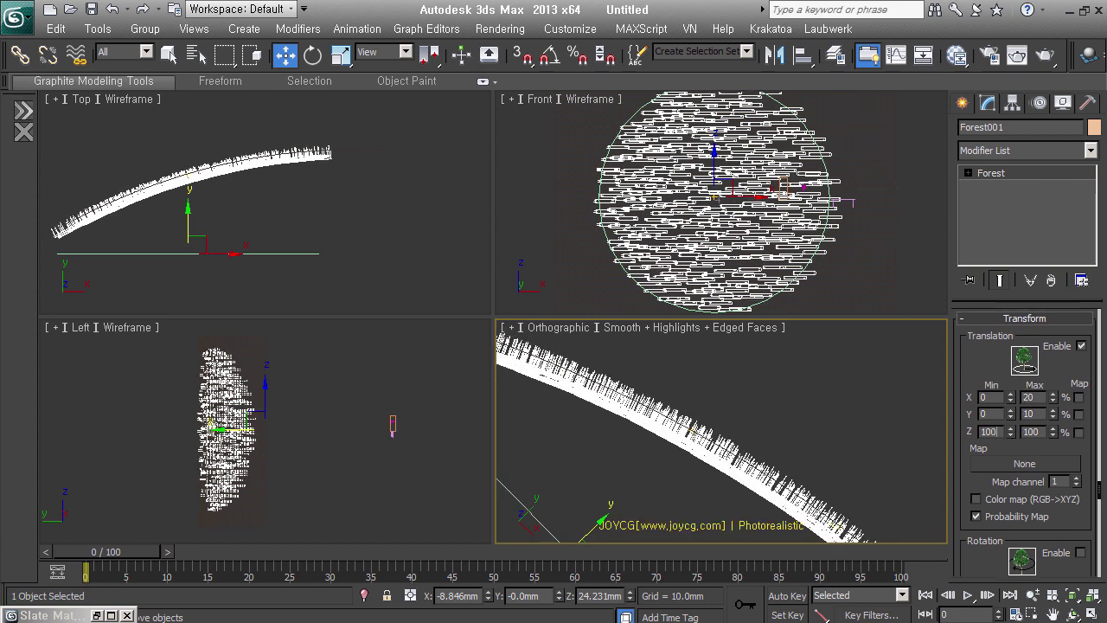
key(Return)
key(Tab)
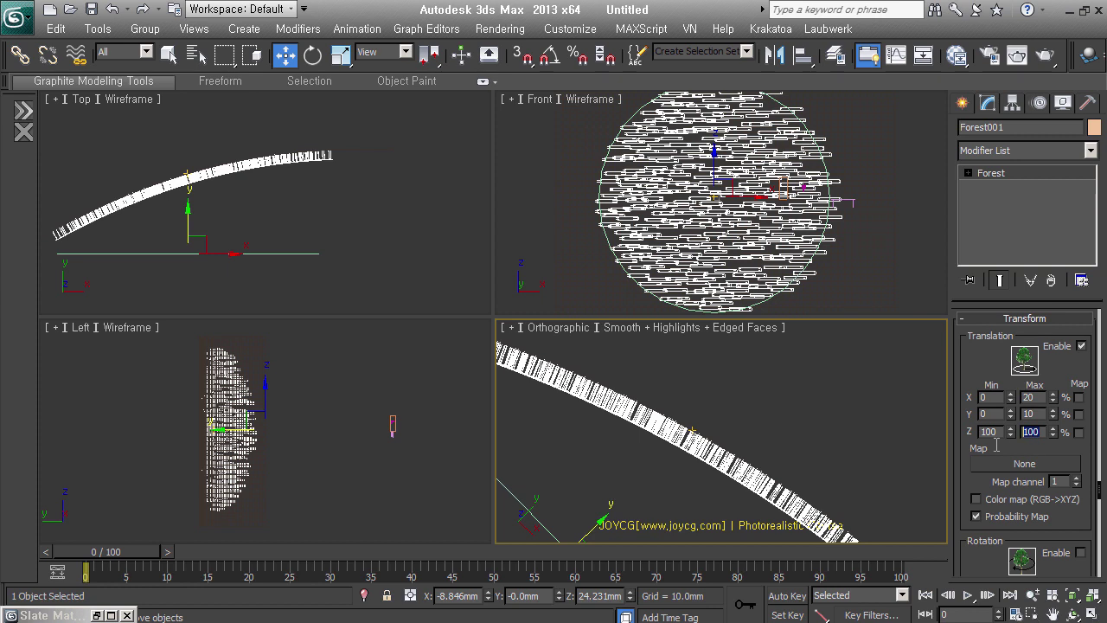
text(20)
key(Return)
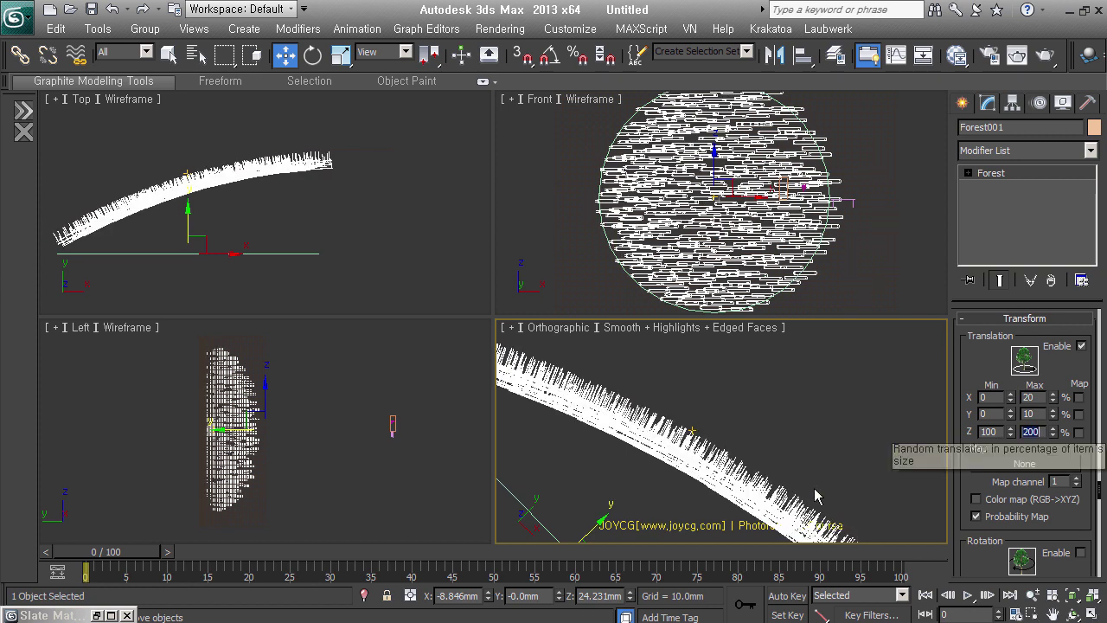
scroll(822, 485, up, 2)
scroll(852, 461, up, 3)
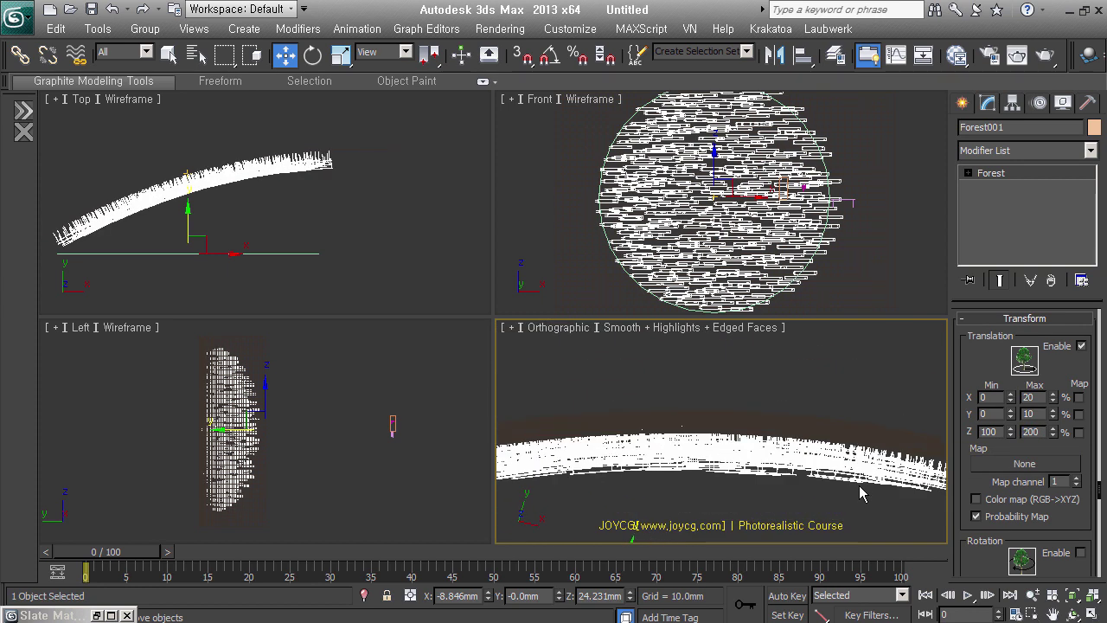
scroll(851, 461, up, 3)
scroll(830, 454, down, 2)
scroll(822, 450, down, 1)
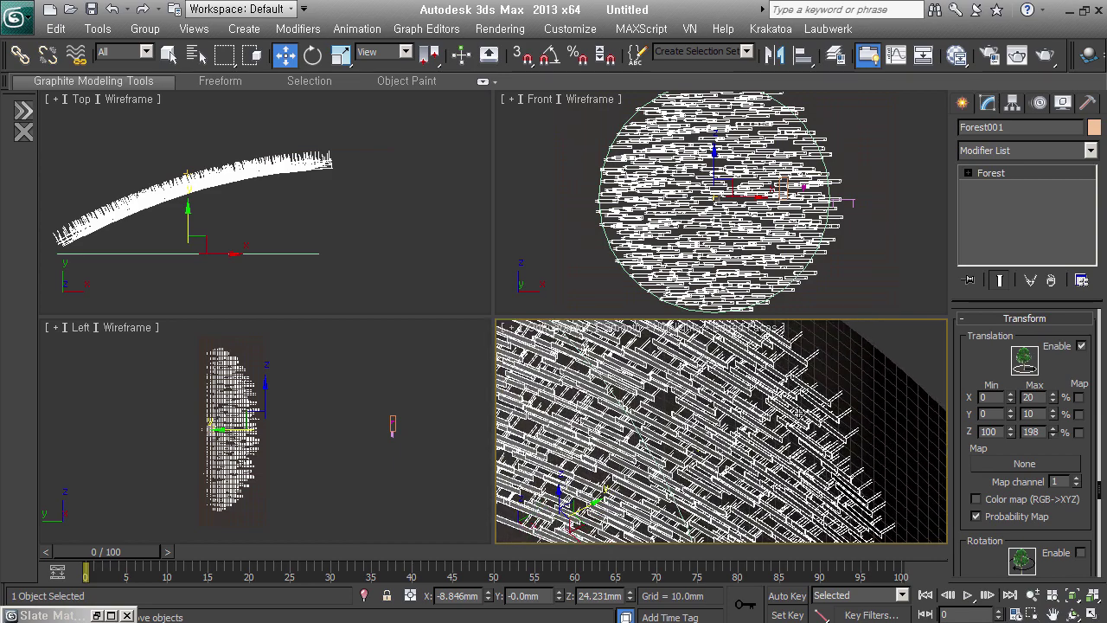
scroll(814, 449, down, 2)
scroll(814, 448, down, 2)
scroll(814, 448, up, 2)
scroll(822, 441, up, 2)
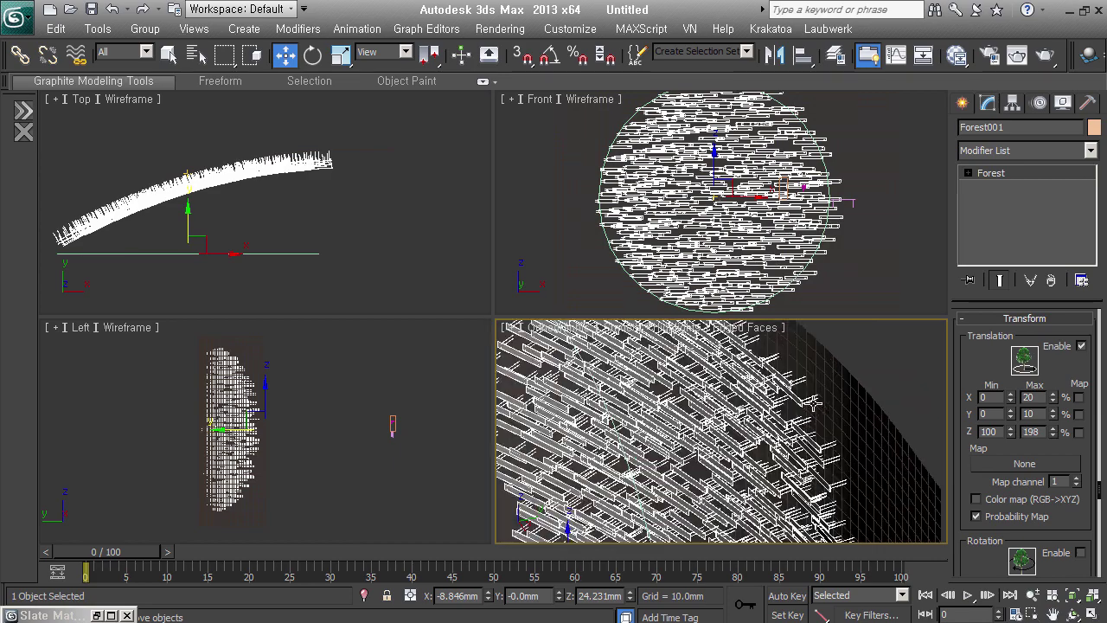
scroll(835, 428, up, 2)
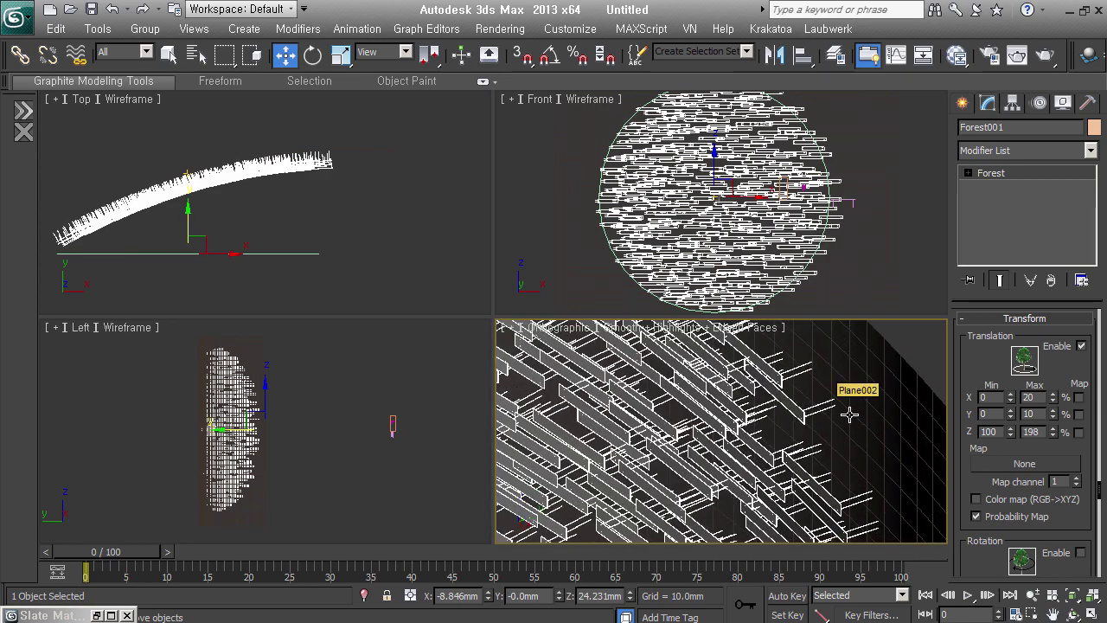
Step: Set the Z translation minimum to 60% and inspect the more varied planks
mouse_move(895, 491)
alt+middle_down()
mouse_move(795, 425)
mouse_move(779, 441)
mouse_move(799, 391)
mouse_move(823, 428)
alt+middle_up()
double_click(988, 431)
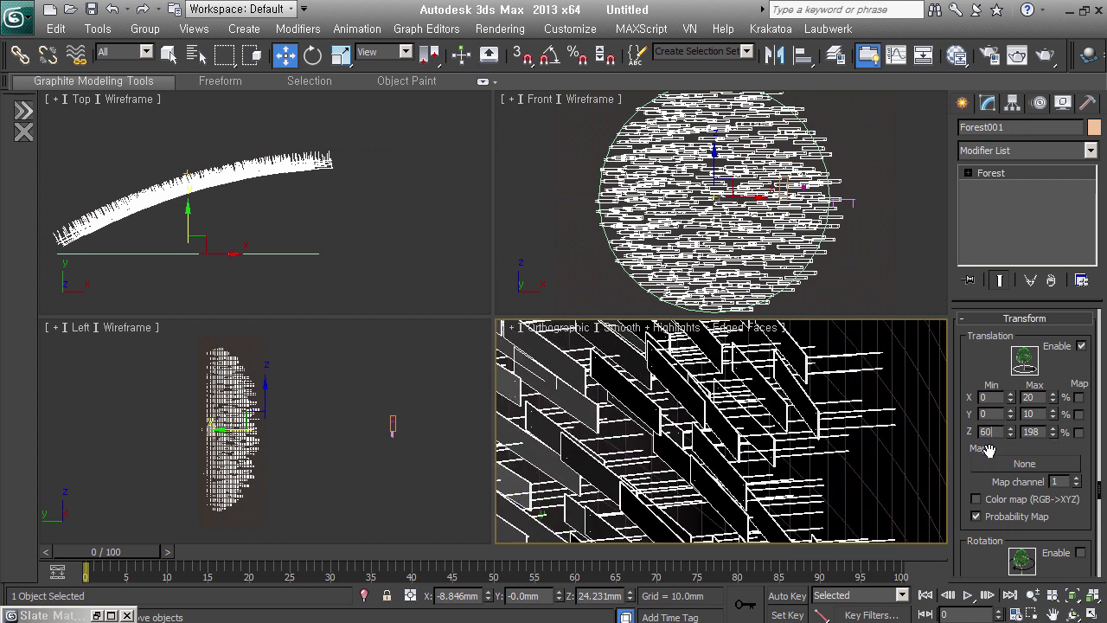
key(Return)
mouse_move(915, 433)
alt+middle_down()
mouse_move(902, 458)
mouse_move(971, 479)
alt+middle_up()
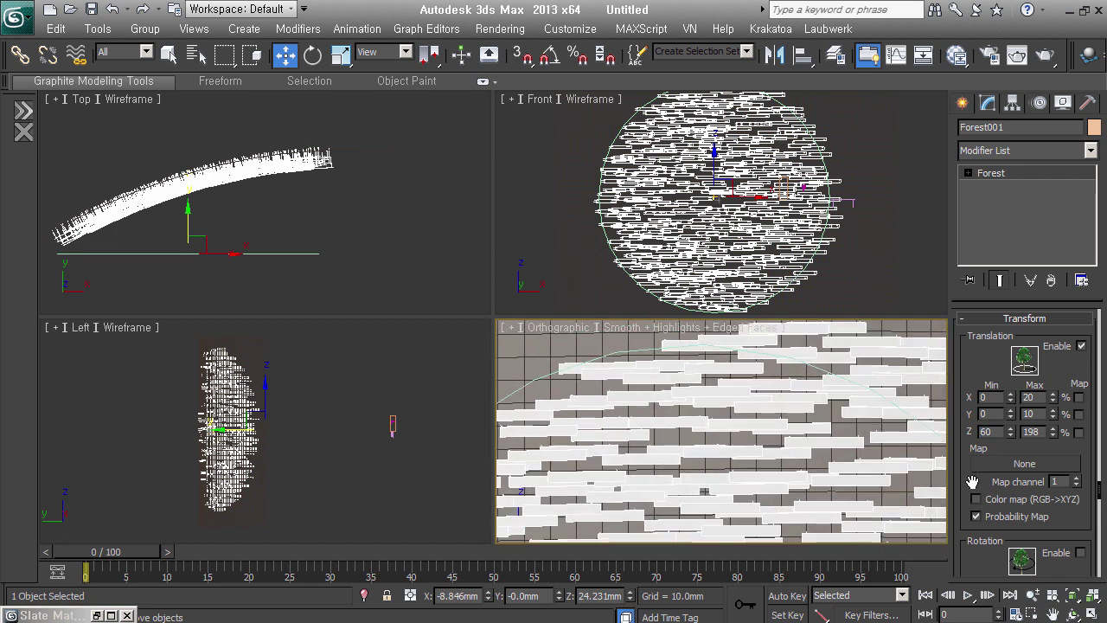
alt+middle_drag(847, 462, 888, 469)
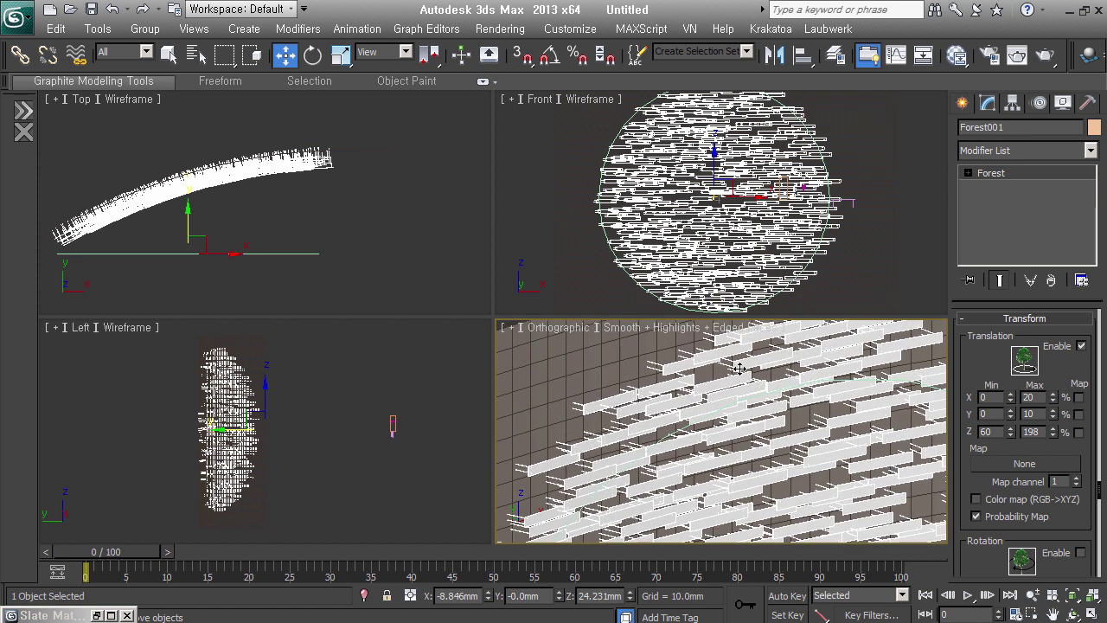
Step: Set the Distribution Map collision radius to 50
right_click(972, 369)
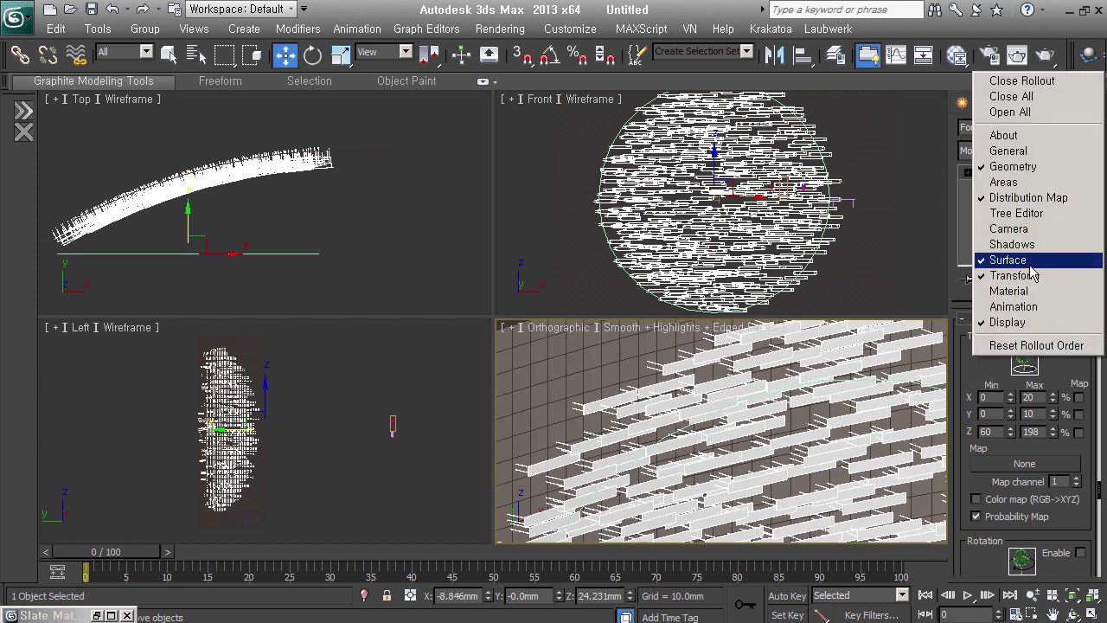
click(1051, 208)
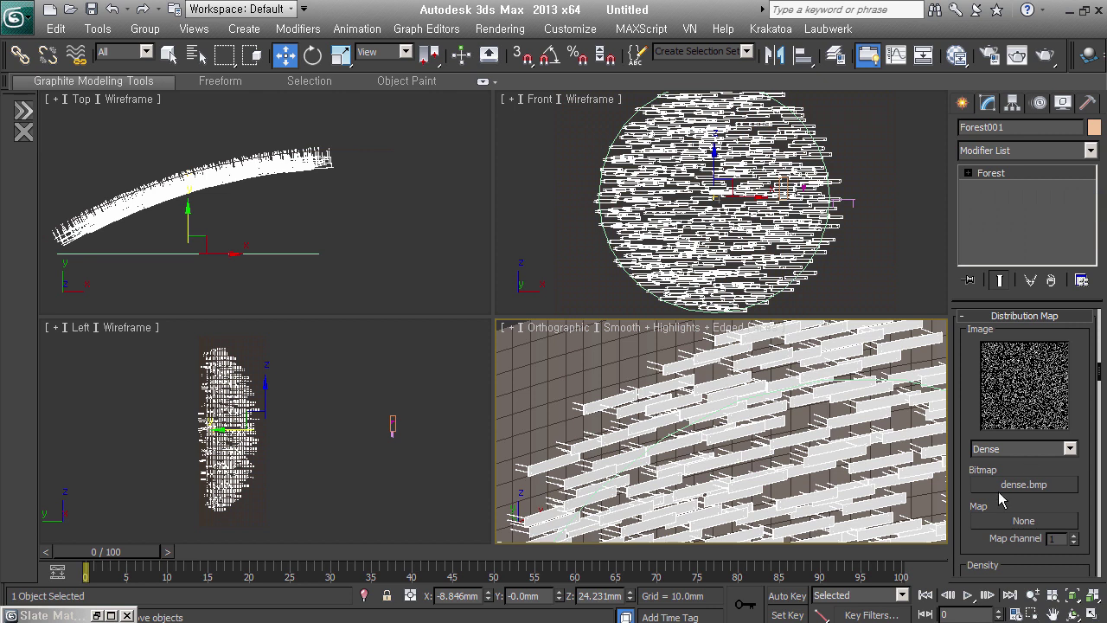
scroll(983, 517, down, 5)
scroll(986, 540, down, 3)
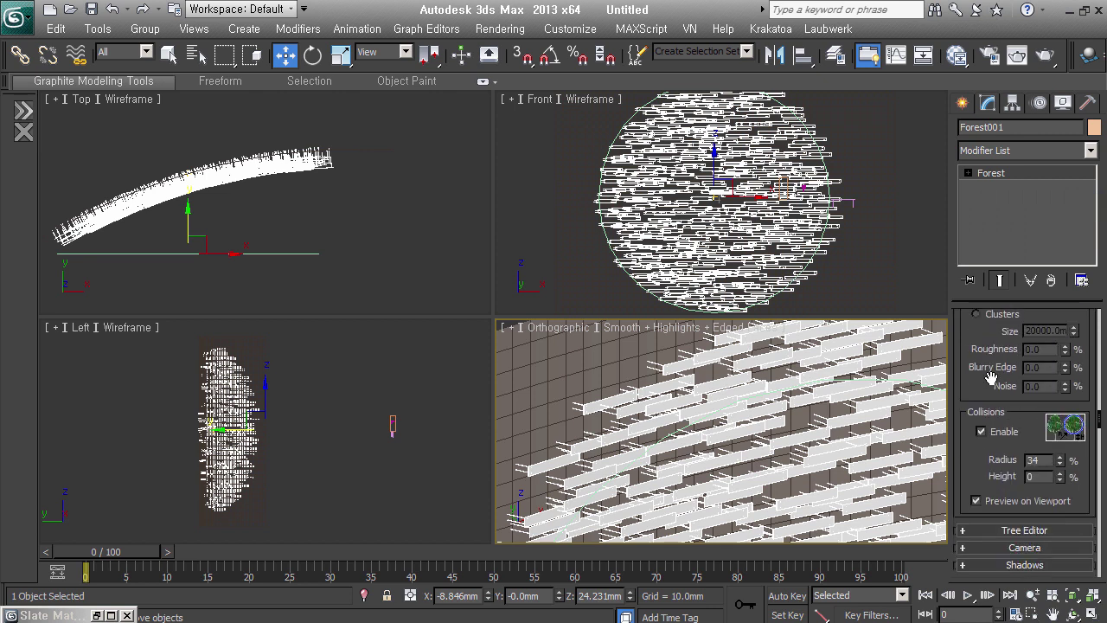
scroll(1038, 441, down, 1)
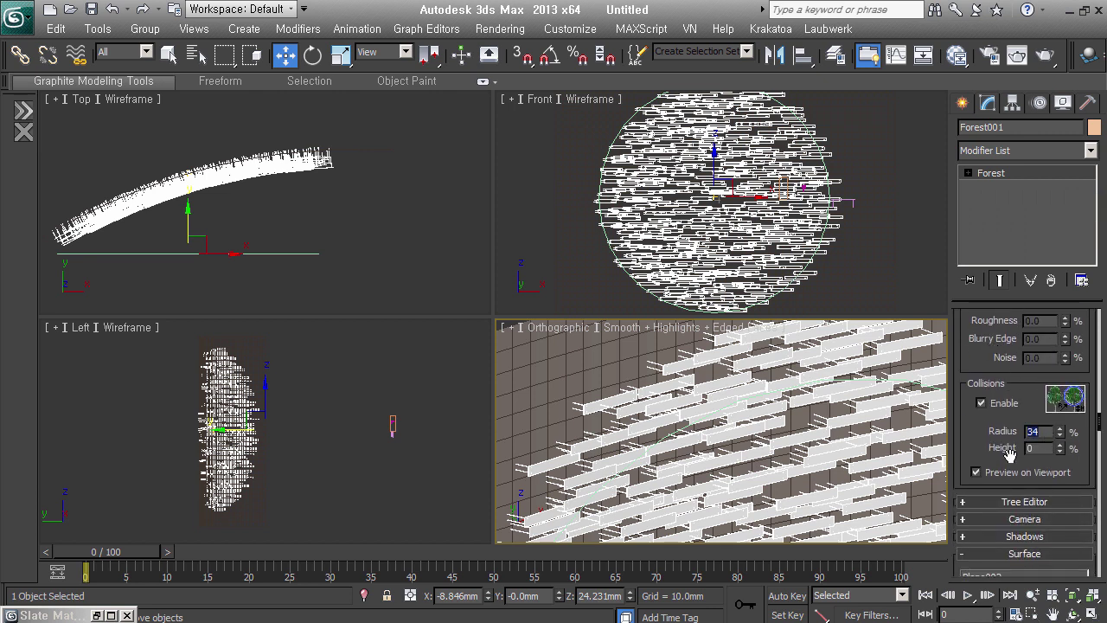
text(50)
key(Return)
Step: Lower the collision radius to 30 for denser planks and bring up the 5week-wall folder
mouse_move(782, 460)
alt+middle_down()
mouse_move(776, 440)
mouse_move(837, 447)
mouse_move(826, 445)
alt+middle_up()
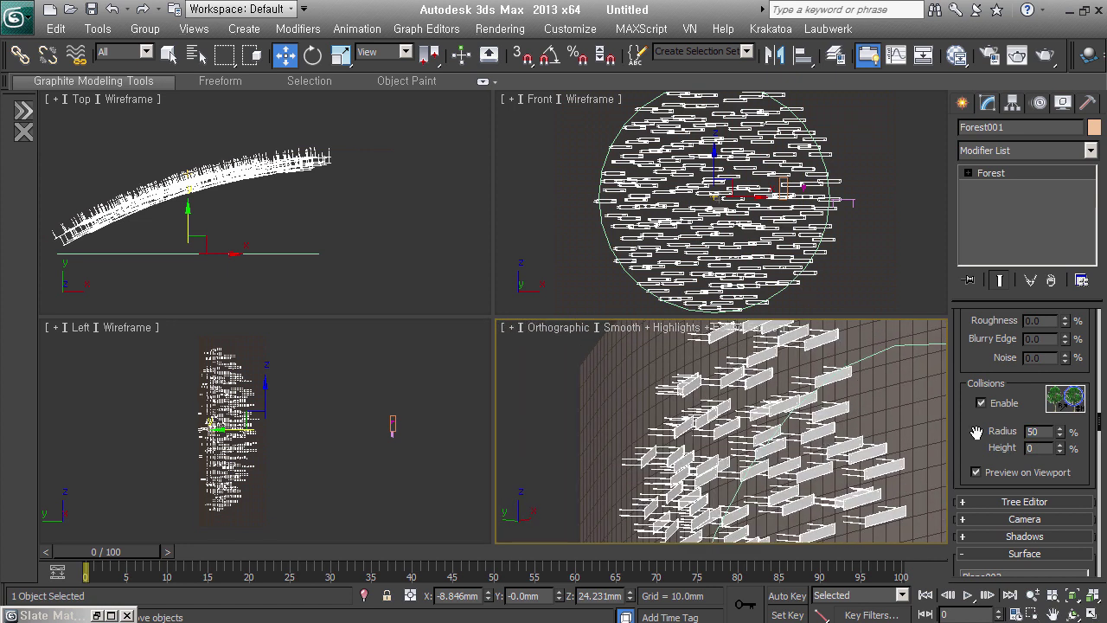
drag(1073, 440, 1071, 472)
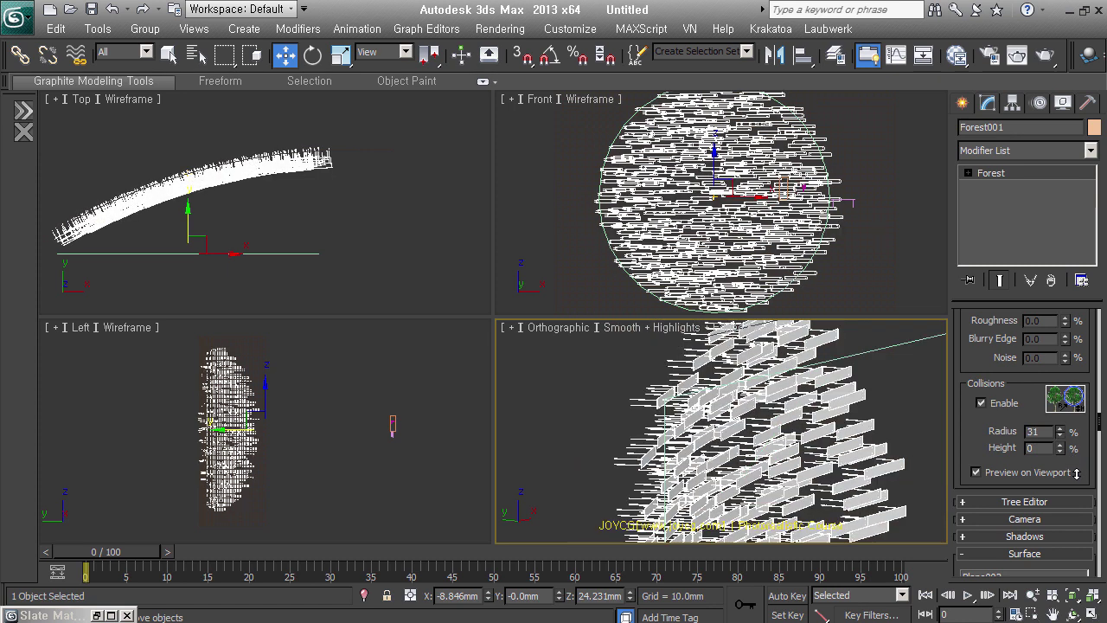
mouse_move(793, 500)
alt+middle_down()
mouse_move(685, 430)
mouse_move(767, 449)
alt+middle_up()
scroll(685, 430, down, 5)
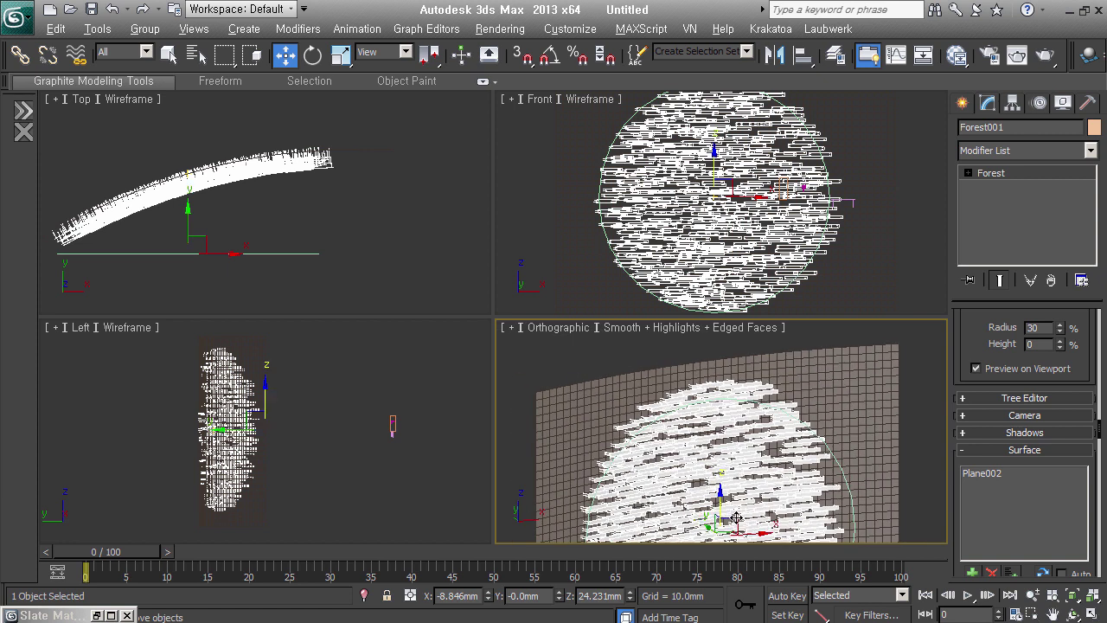
scroll(767, 450, up, 2)
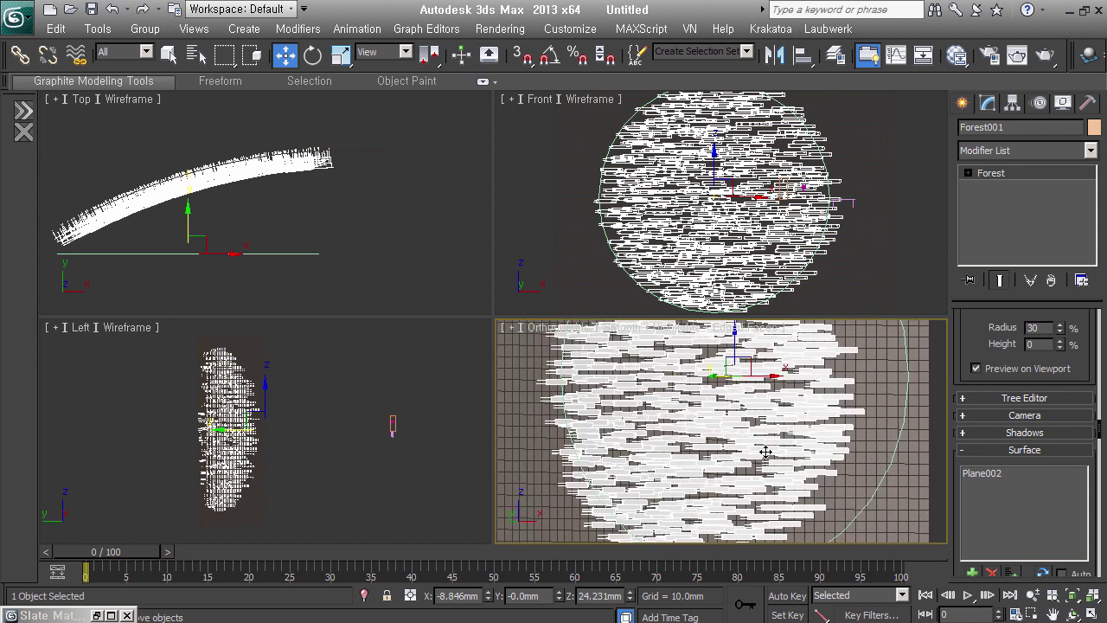
key(alt+Tab)
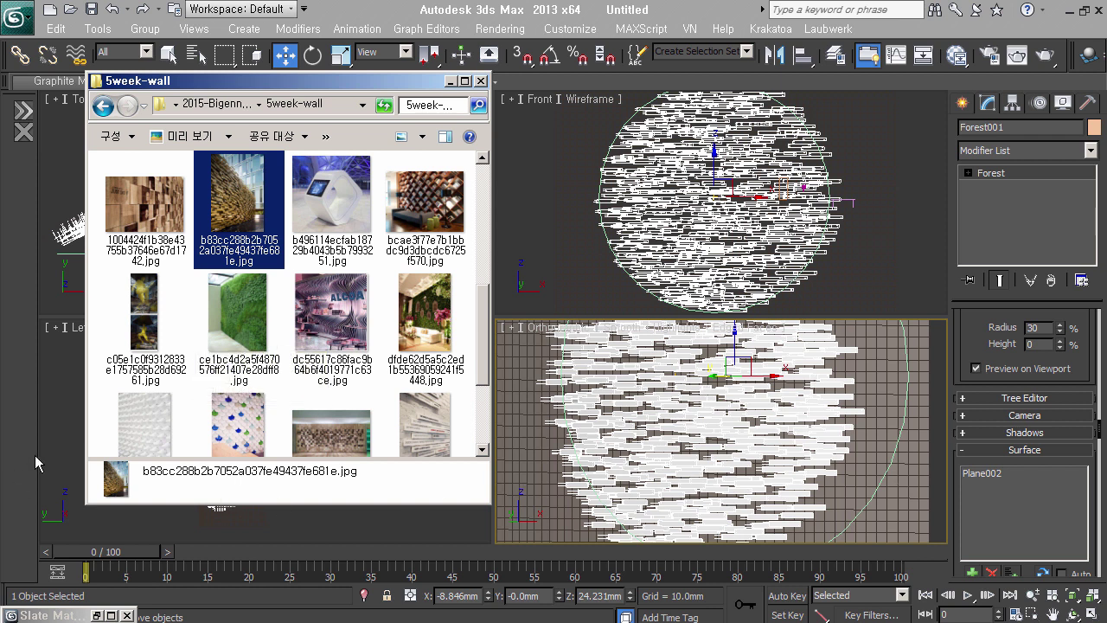
Step: Look through the white, colourful tiled and green plant wall references, then return to the scene
click(143, 437)
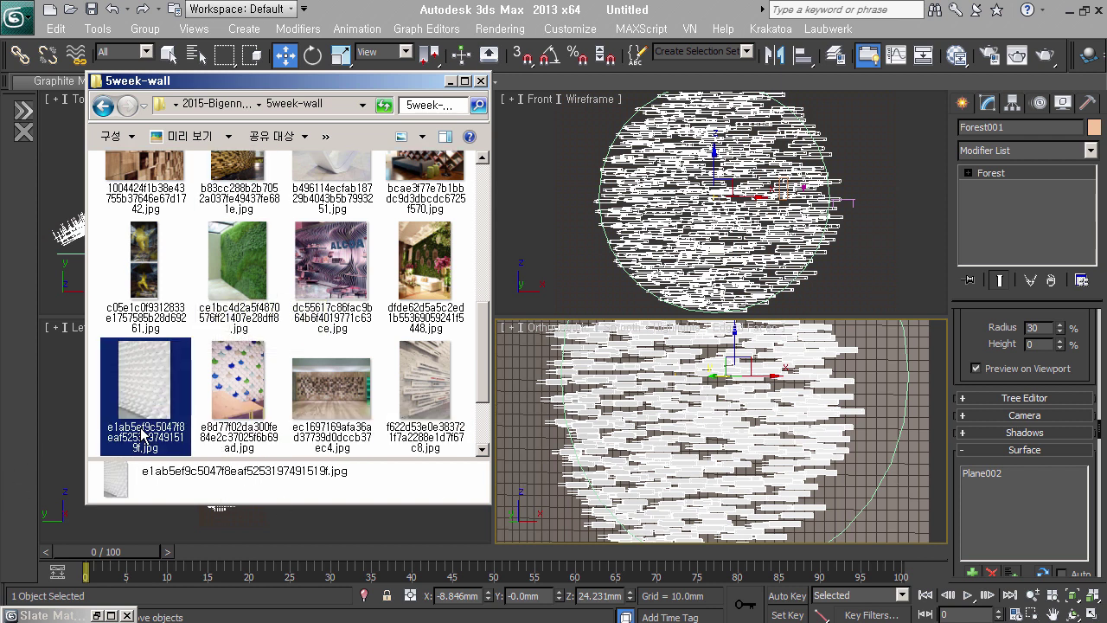
click(256, 387)
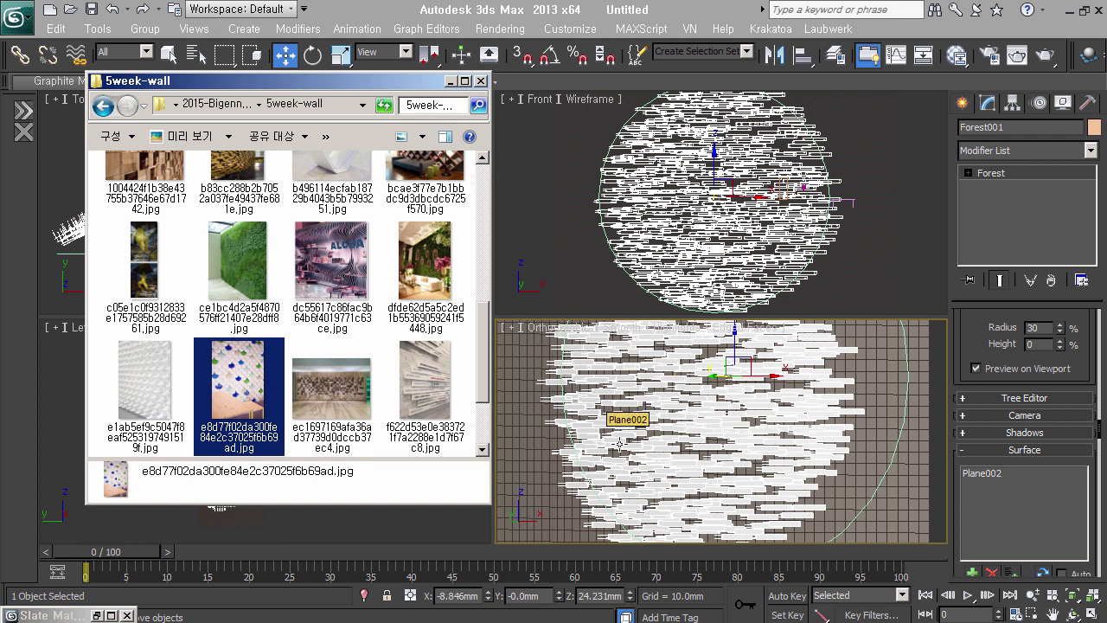
click(245, 296)
scroll(269, 356, up, 1)
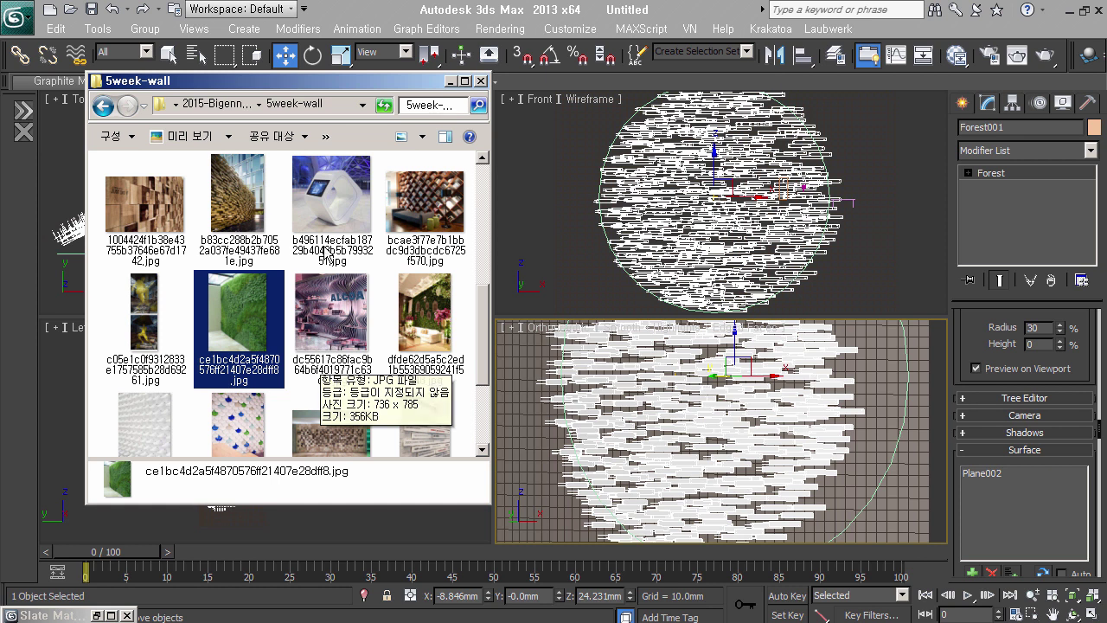
mouse_move(675, 450)
alt+middle_down()
mouse_move(711, 487)
mouse_move(740, 417)
alt+middle_up()
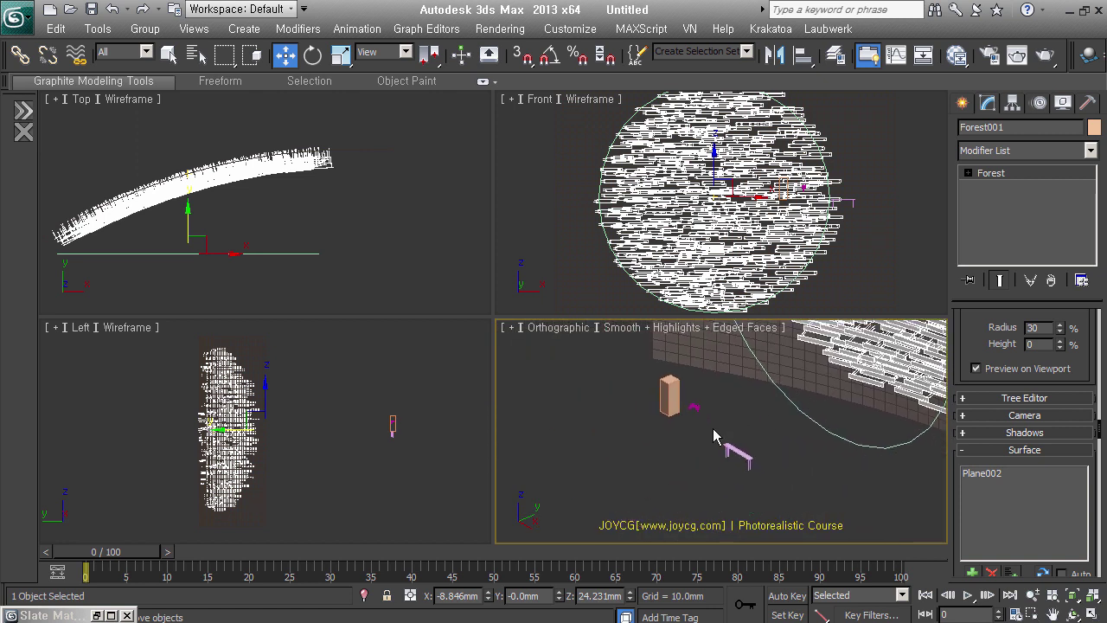
Step: Deselect the forest and frame the wall, box and bench
click(617, 355)
middle_drag(617, 355, 664, 361)
scroll(664, 362, up, 3)
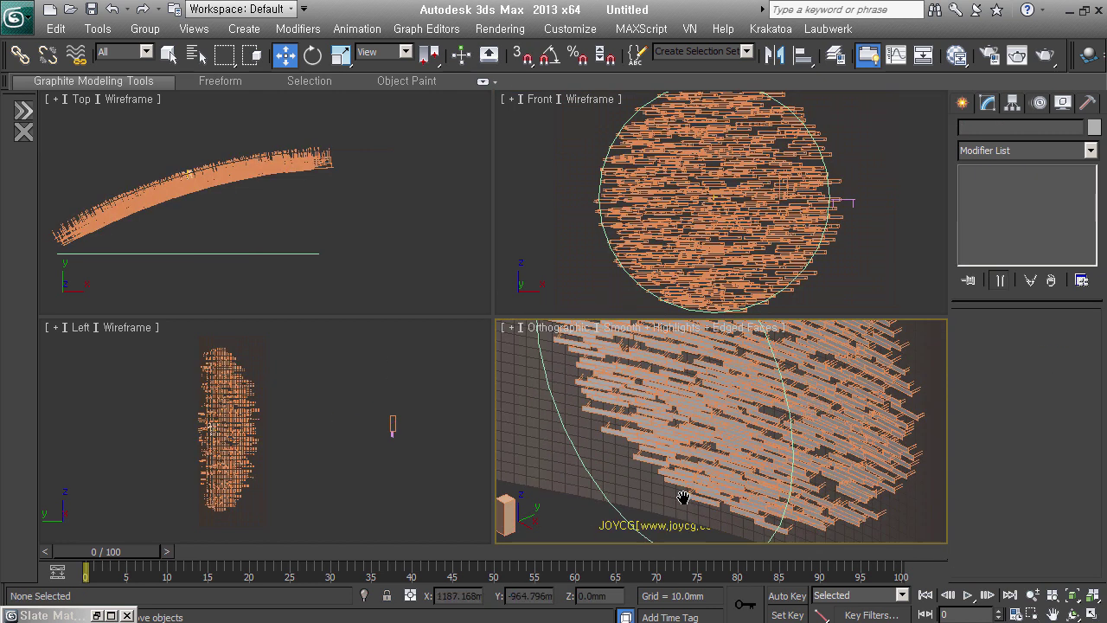
alt+middle_drag(734, 445, 684, 388)
Step: Merge objects psA00–psD02 from grass_unit.max, resolving the duplicate plant1 material
click(18, 16)
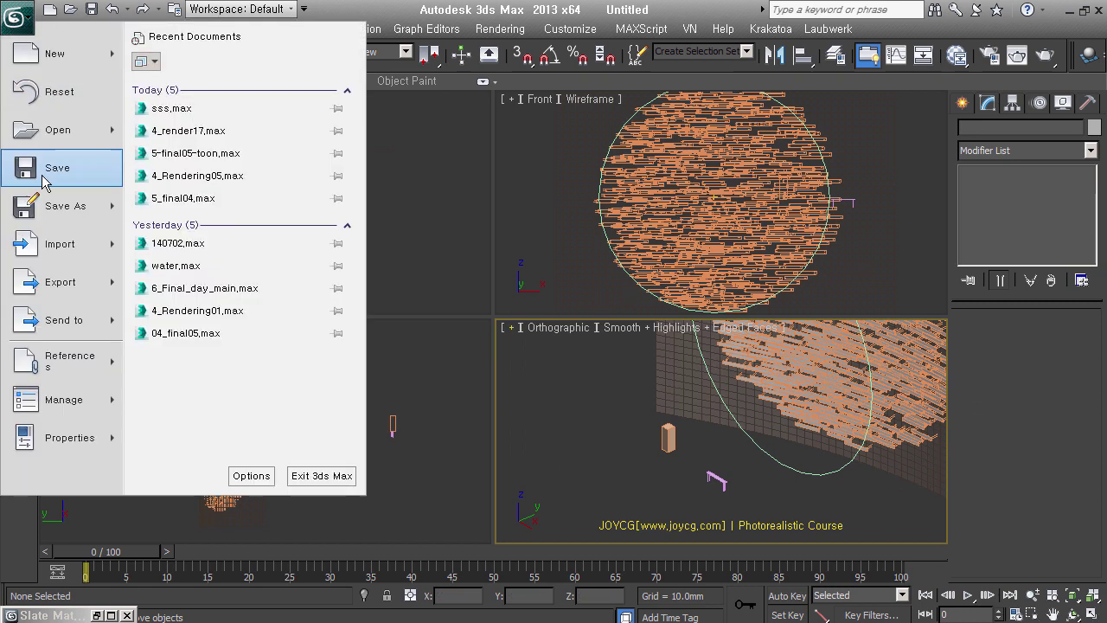
mouse_move(65, 206)
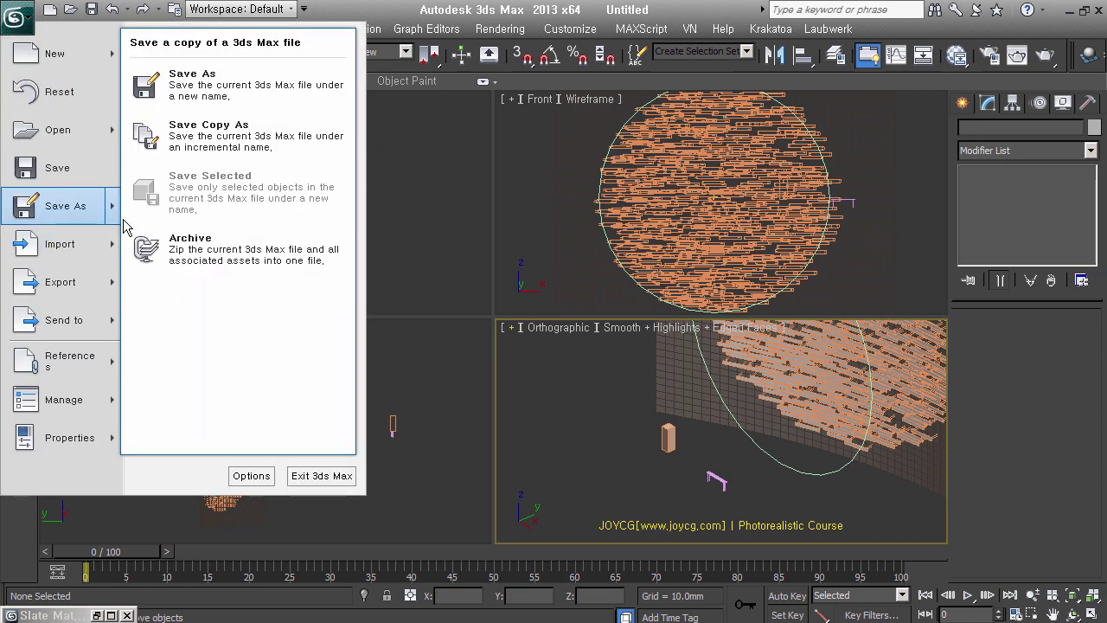
click(199, 132)
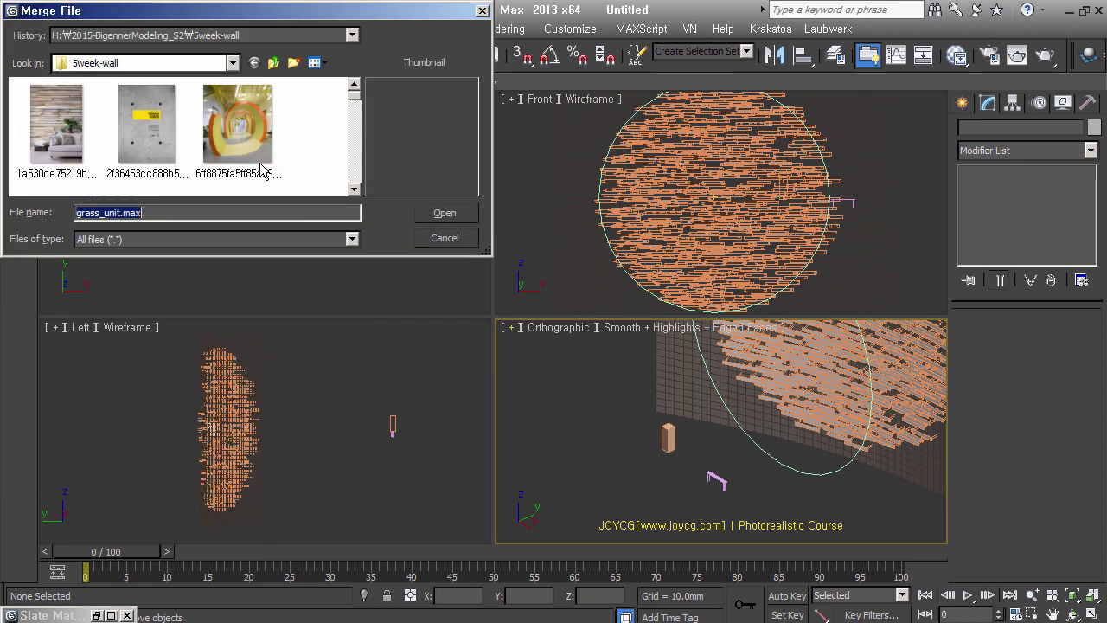
scroll(346, 160, down, 5)
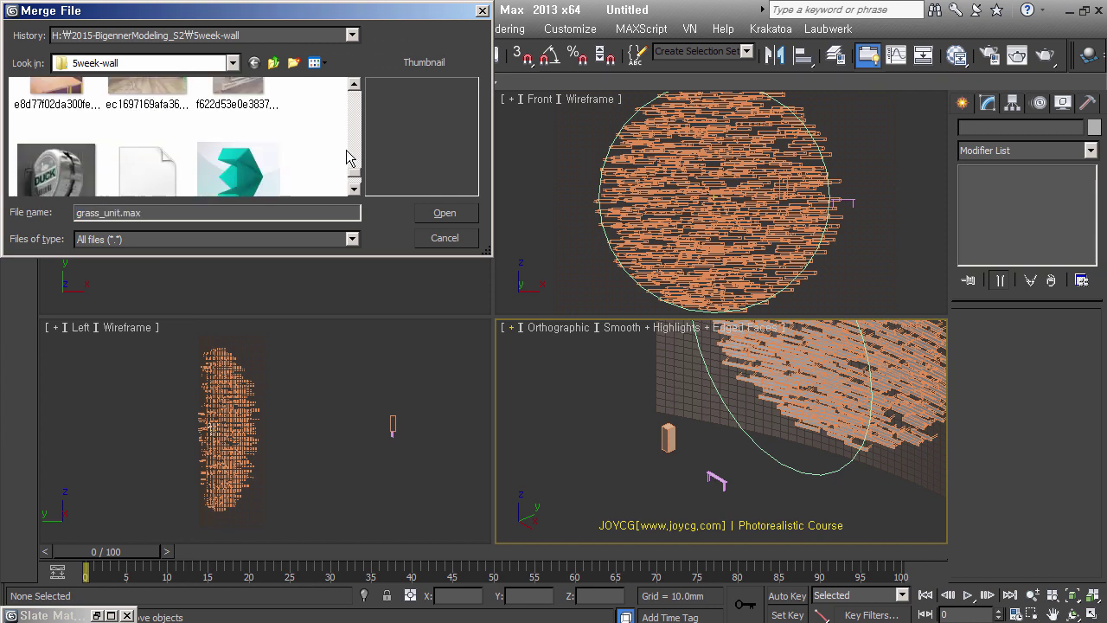
scroll(346, 157, down, 2)
double_click(158, 156)
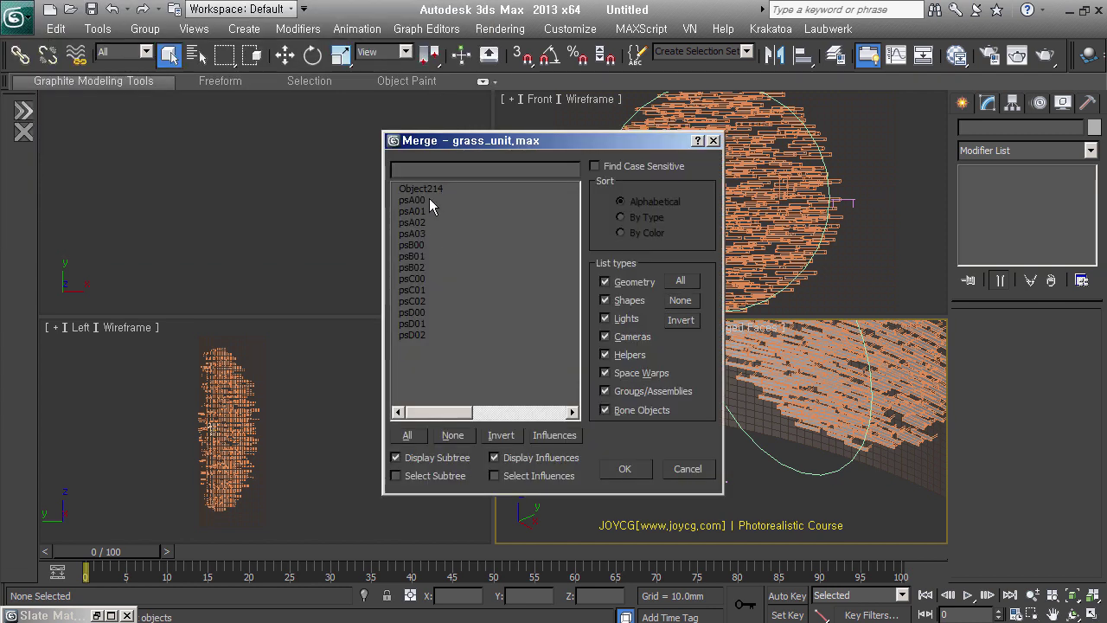
drag(449, 202, 463, 386)
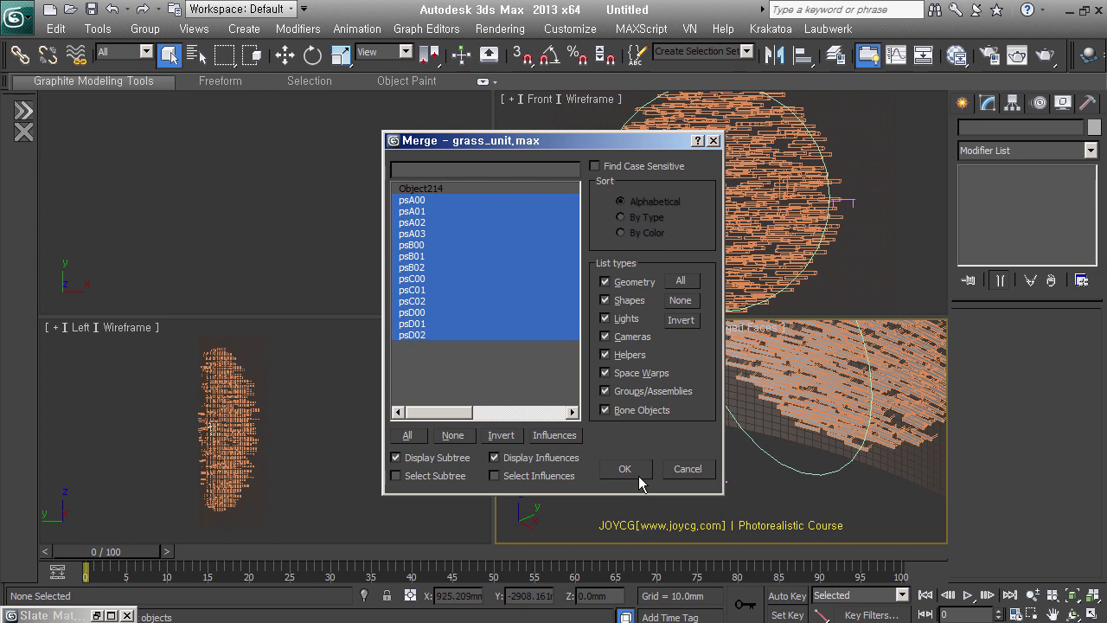
click(639, 476)
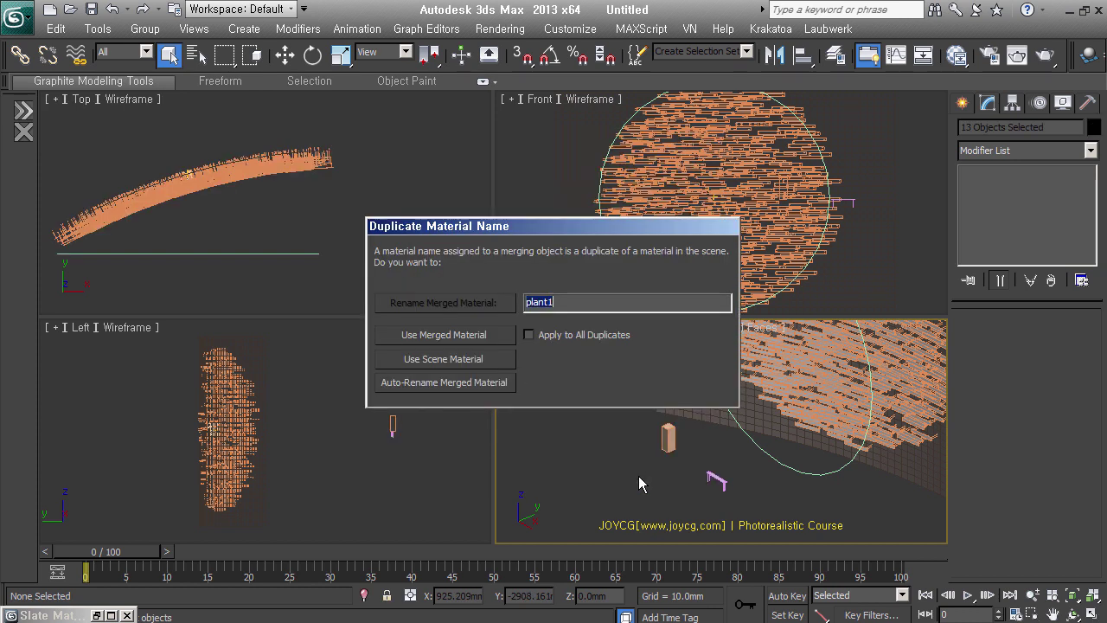
click(511, 367)
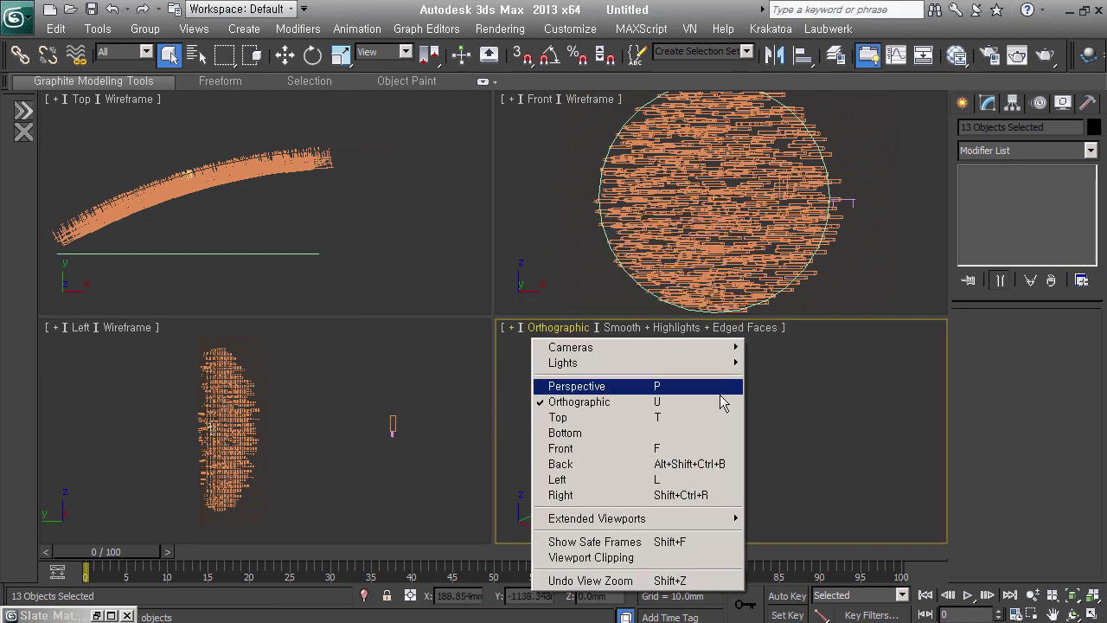
Step: Frame the wall and merged plants and switch to the Move tool
click(1030, 455)
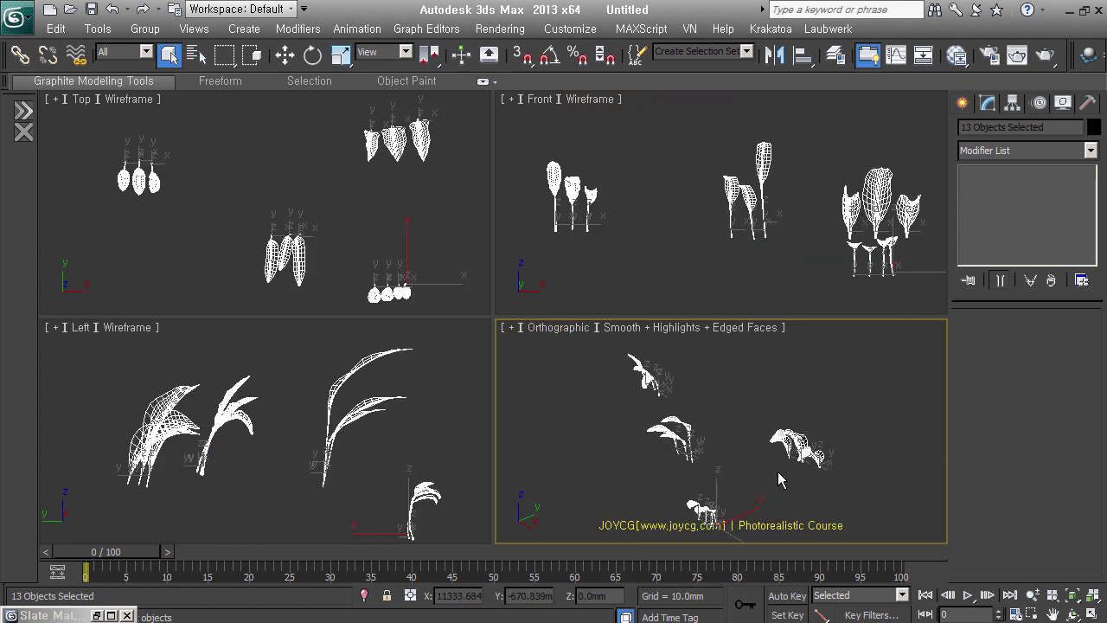
scroll(779, 480, down, 3)
scroll(780, 472, down, 2)
scroll(782, 466, down, 3)
alt+middle_drag(782, 461, 848, 452)
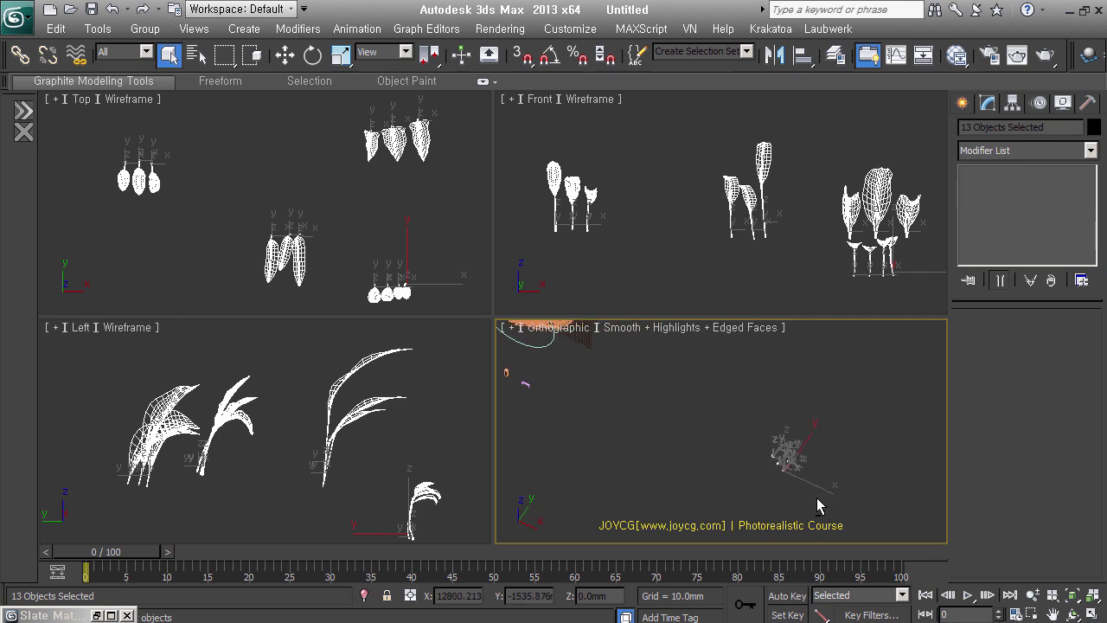
right_click(849, 461)
click(861, 368)
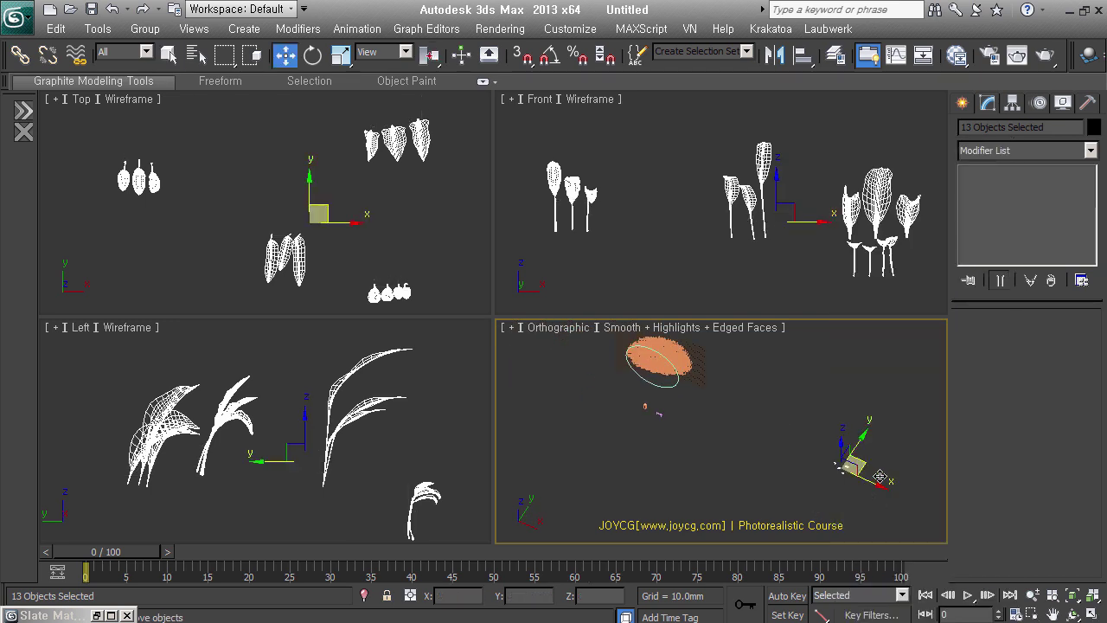
Step: Group the 13 plants as Group001 and centre it on Box001 in X, Y and Z
key(ctrl+g)
click(583, 351)
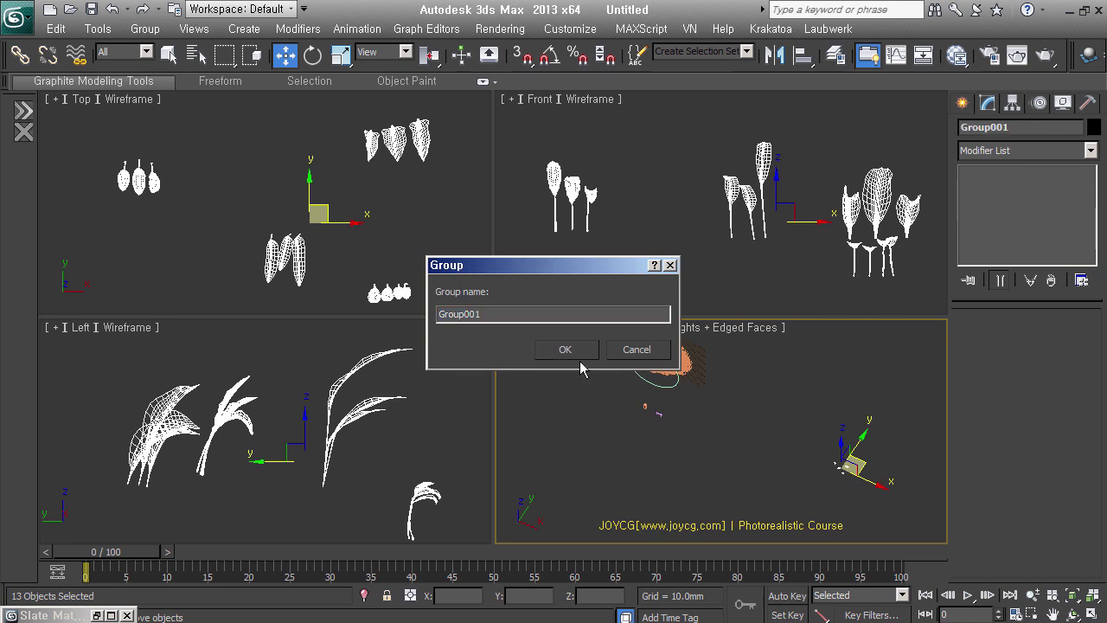
key(alt+a)
click(654, 414)
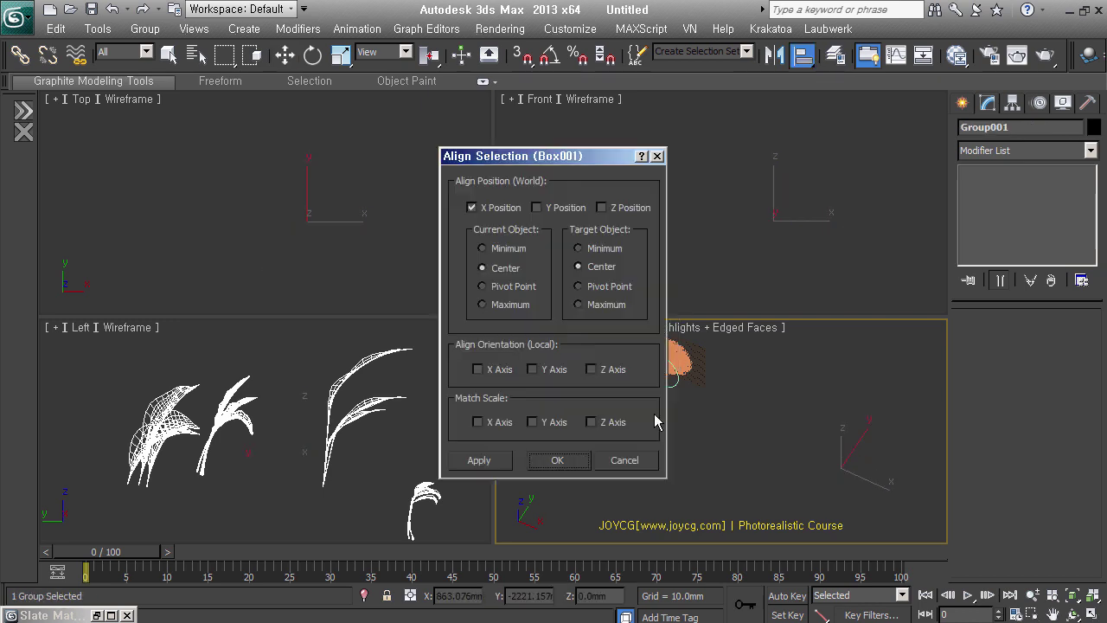
click(537, 207)
click(602, 208)
click(557, 461)
Step: Ungroup the plants back into 13 objects and select the Forest object
scroll(641, 415, down, 2)
scroll(641, 414, up, 3)
click(144, 28)
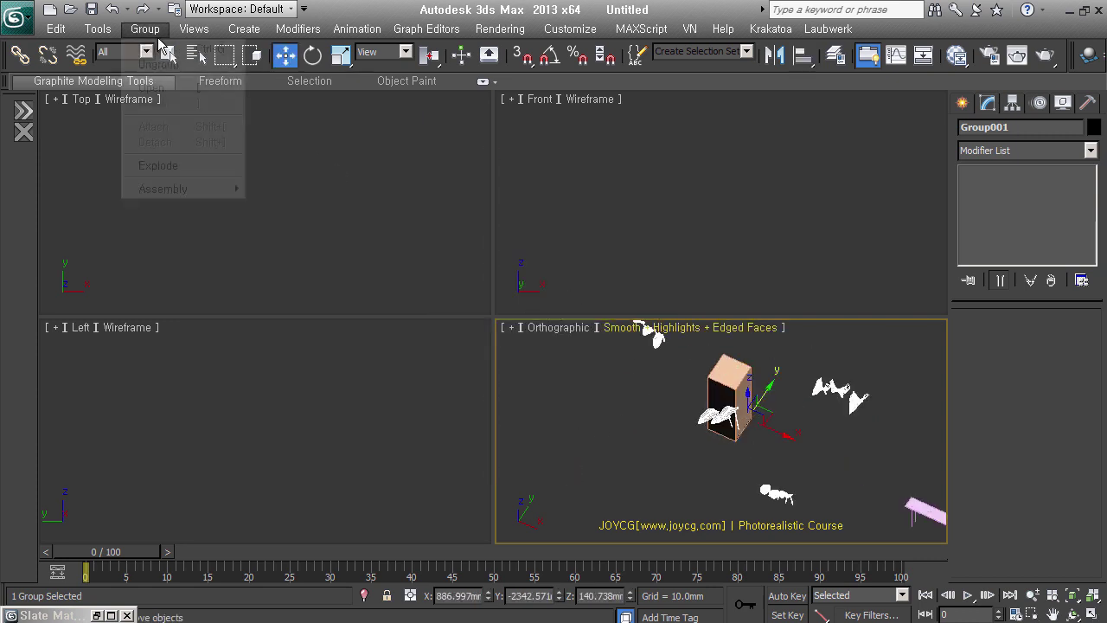
click(192, 64)
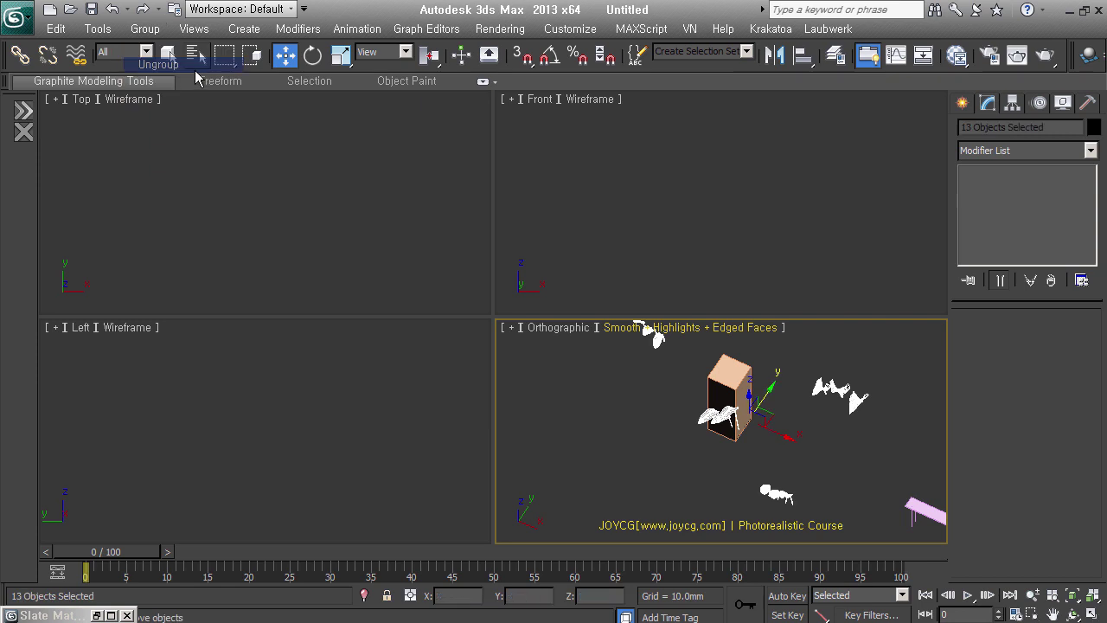
mouse_move(828, 453)
alt+middle_down()
mouse_move(791, 408)
mouse_move(813, 404)
mouse_move(729, 471)
mouse_move(738, 469)
alt+middle_up()
click(842, 402)
scroll(841, 402, down, 3)
middle_drag(842, 402, 708, 520)
click(748, 415)
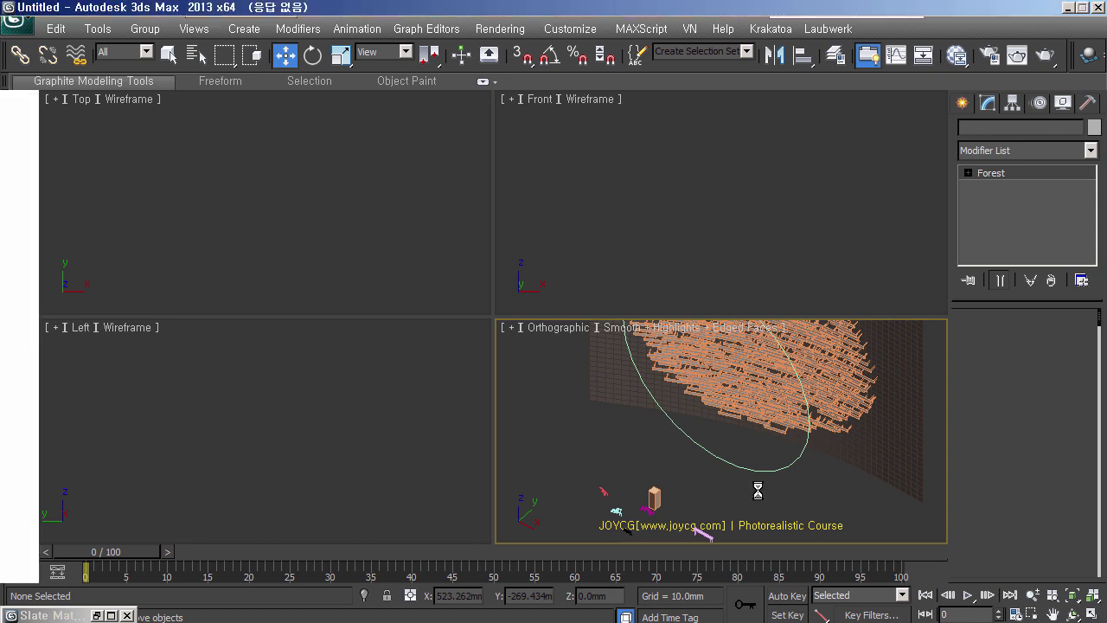
Step: Add plant models psD02 through psA00 to Forest001's geometry with point-cloud display enabled
right_click(987, 345)
click(1041, 433)
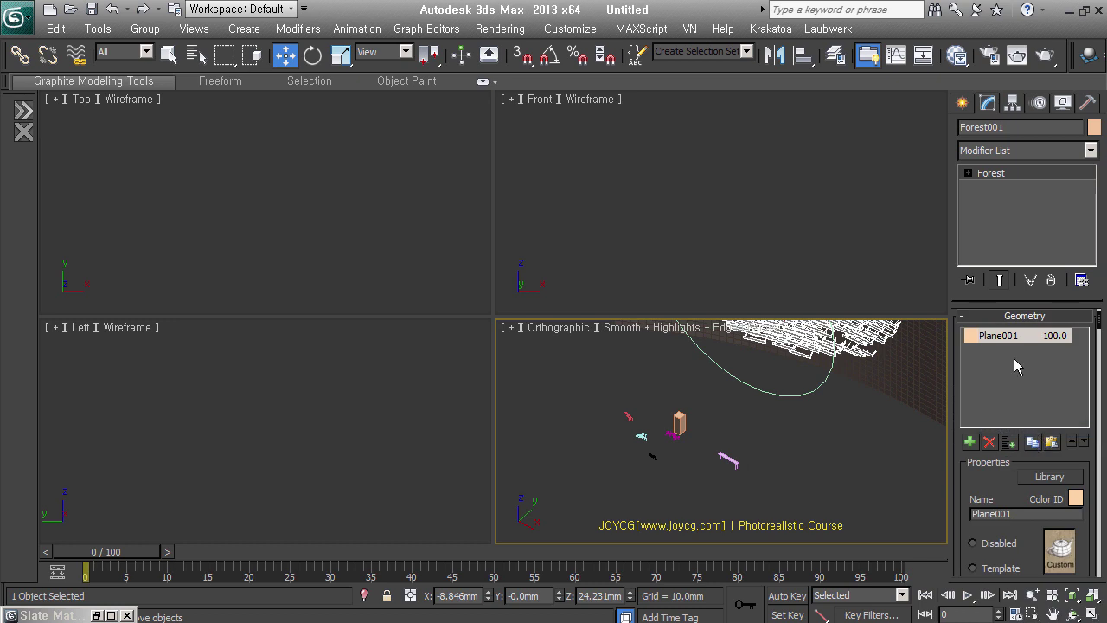
click(1010, 444)
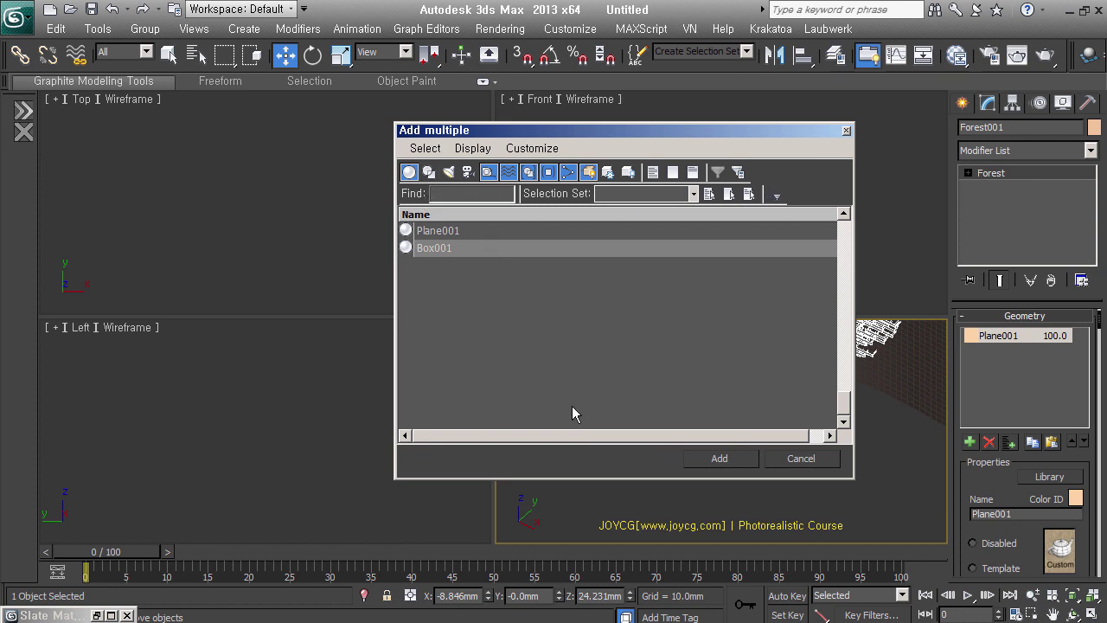
drag(848, 418, 852, 280)
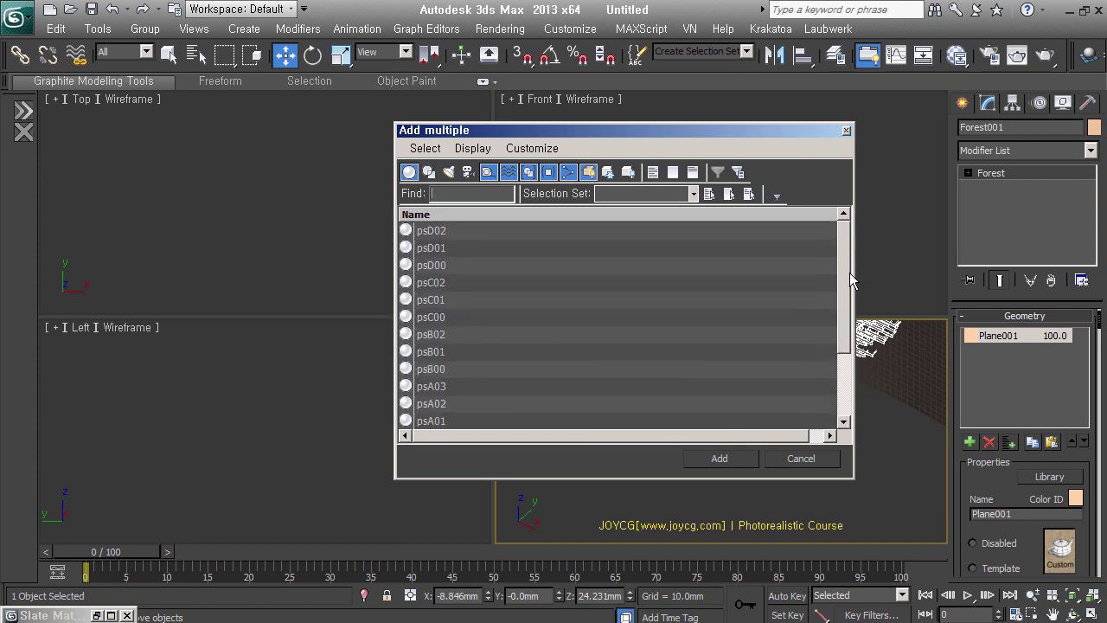
click(502, 230)
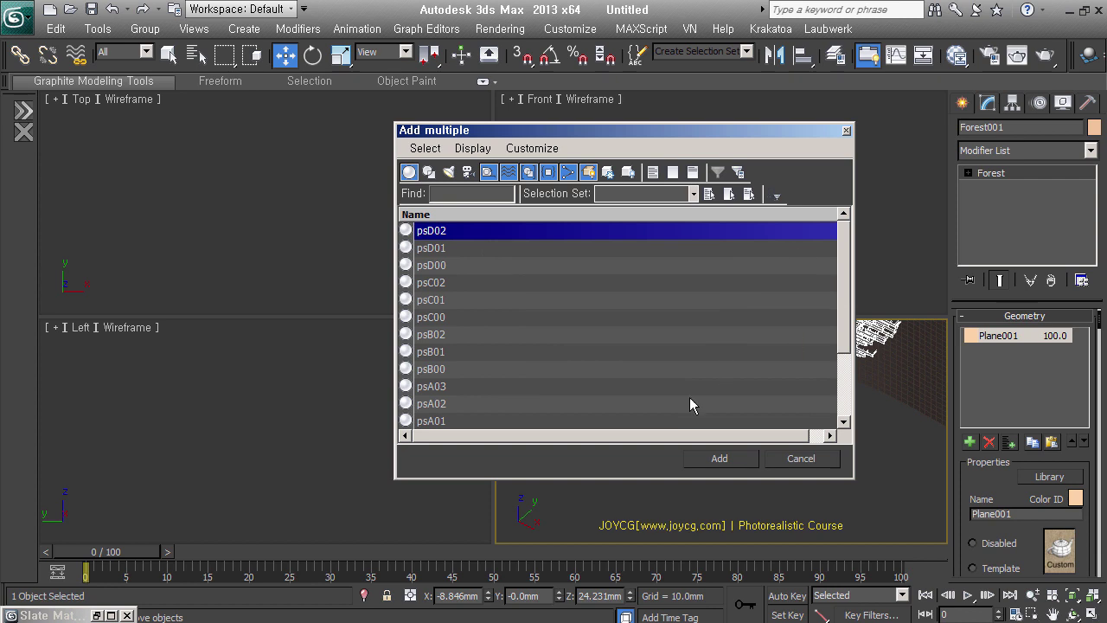
scroll(568, 400, down, 2)
shift+click(481, 353)
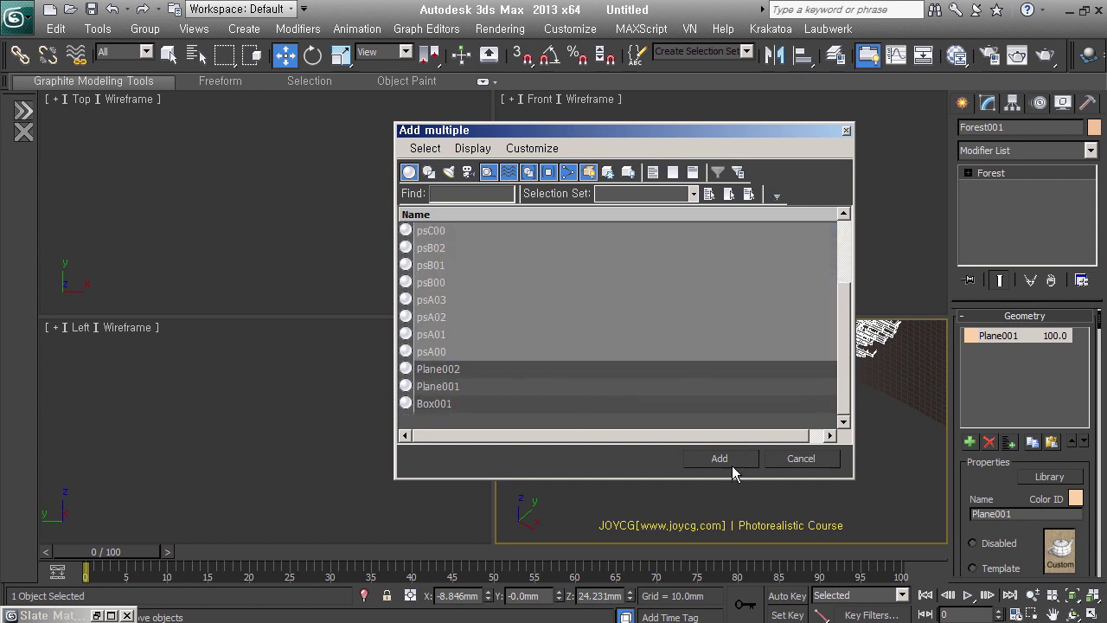
click(733, 466)
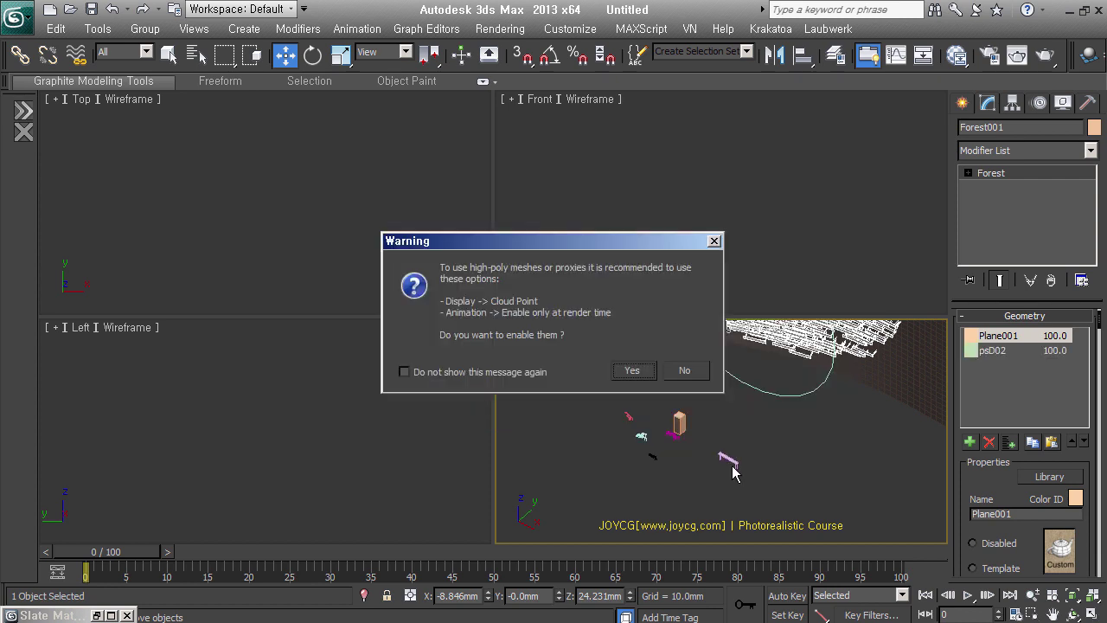
click(644, 376)
Step: Delete Plane001 from the Forest geometry list so only the plant models remain
middle_drag(860, 421, 858, 517)
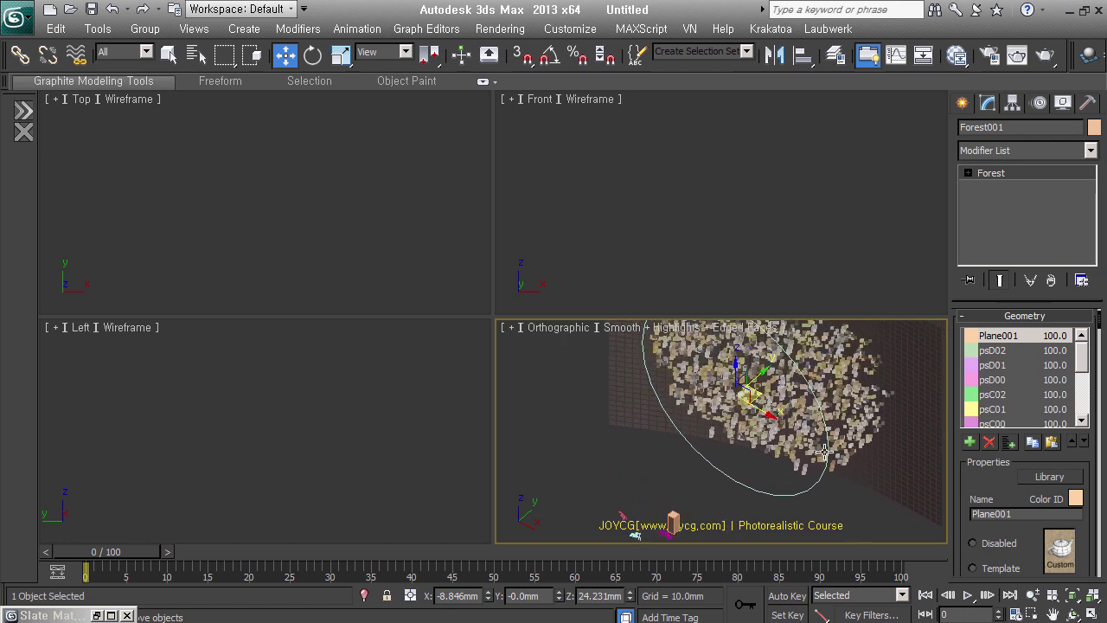
alt+middle_drag(824, 451, 800, 445)
alt+middle_drag(807, 391, 821, 435)
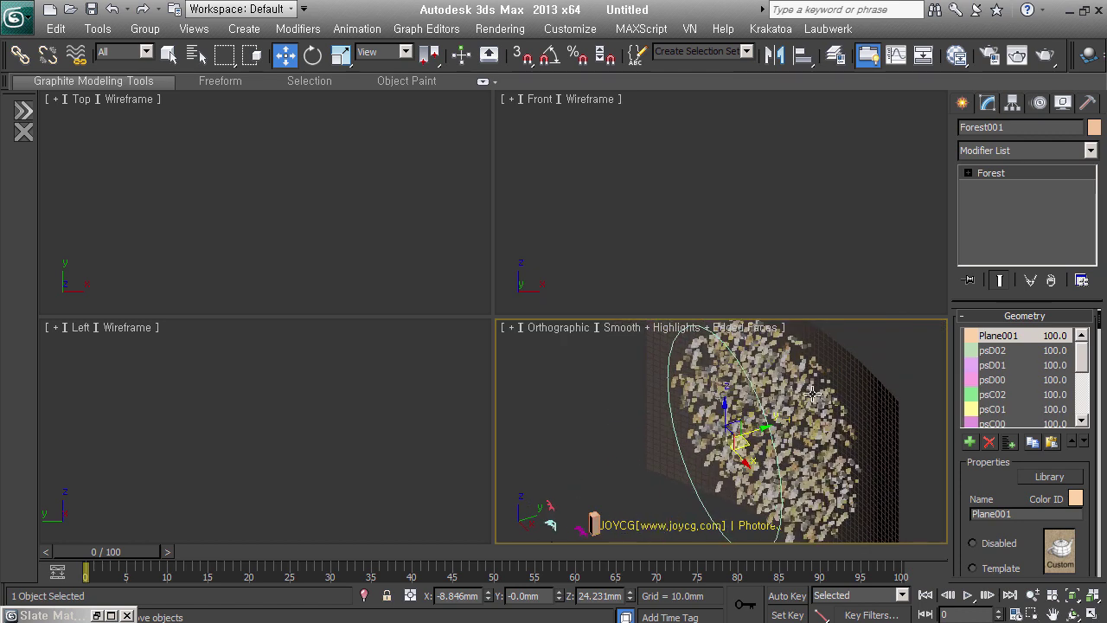
scroll(811, 393, up, 3)
mouse_move(812, 398)
alt+middle_down()
mouse_move(840, 469)
mouse_move(927, 514)
alt+middle_up()
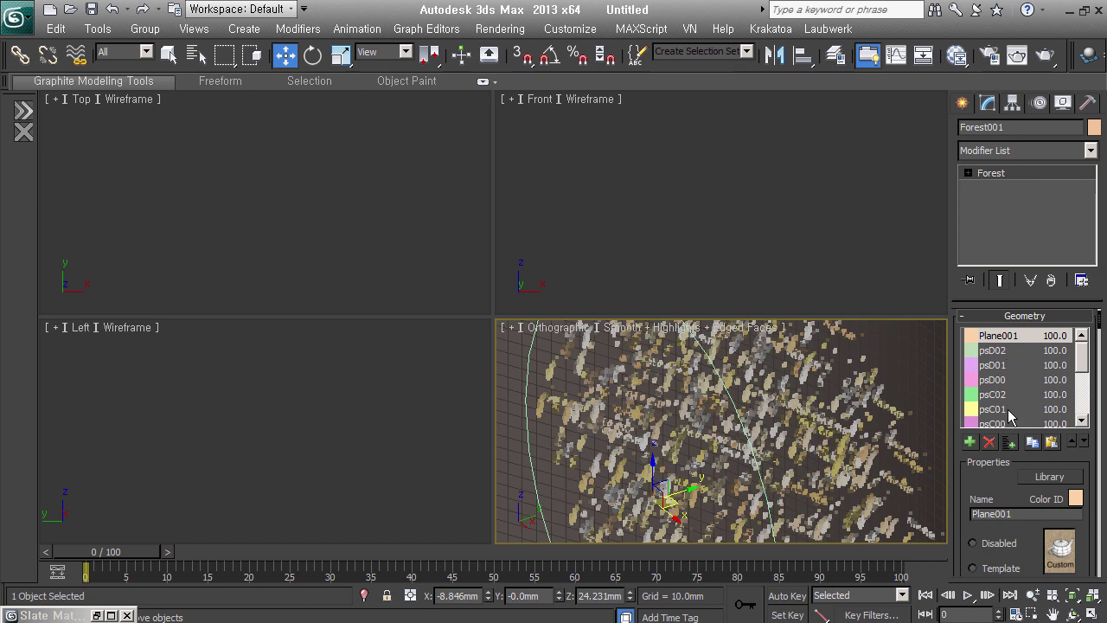
click(1031, 354)
click(1024, 338)
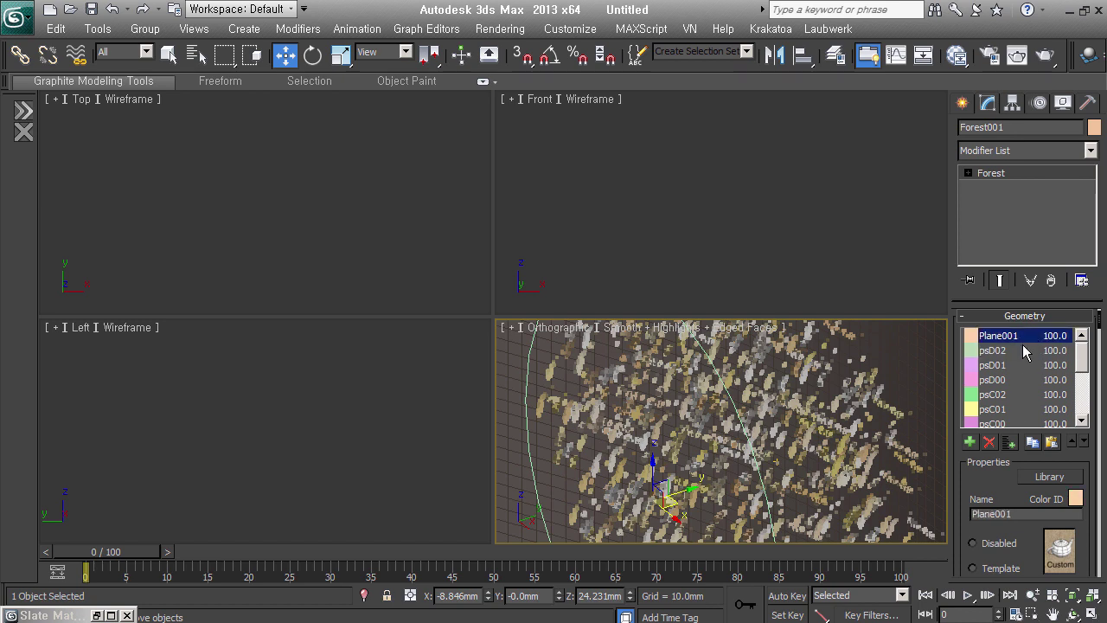
click(989, 442)
Step: Bring up the Forest Display settings rollout
middle_drag(780, 485, 768, 458)
scroll(768, 458, down, 3)
scroll(769, 458, down, 3)
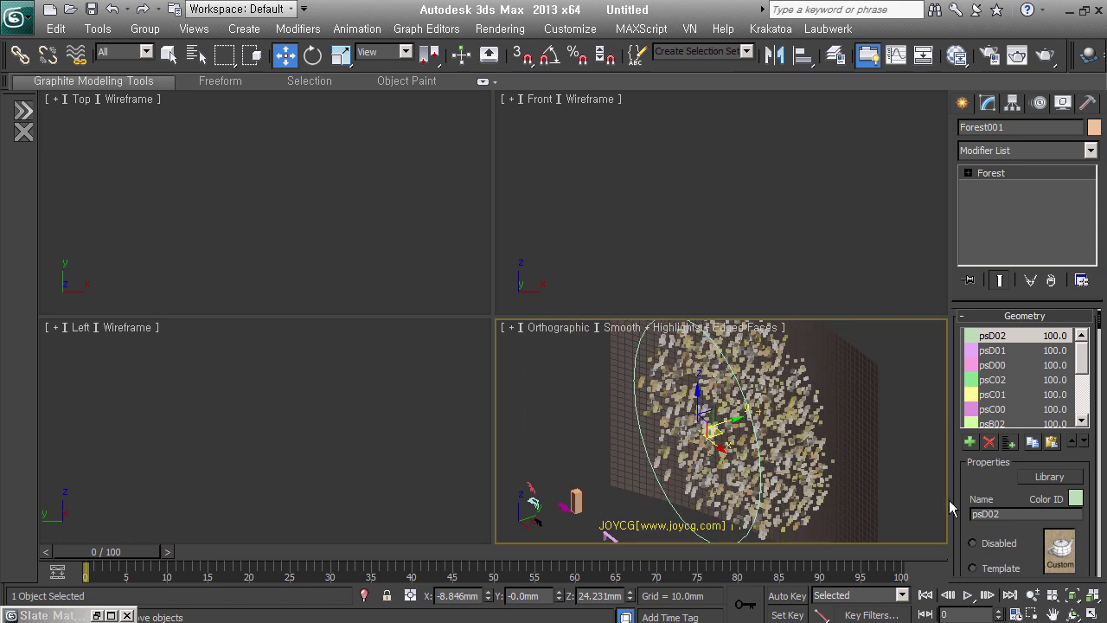
right_click(976, 491)
click(998, 441)
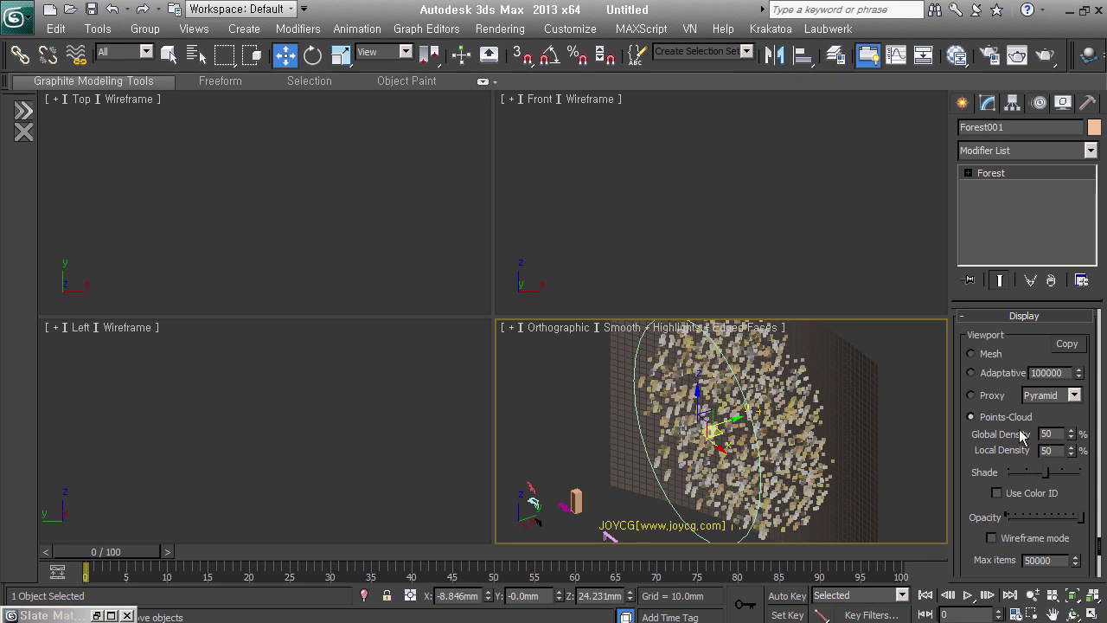
Step: Switch the grass viewport display from Proxy to full Mesh
click(992, 396)
click(990, 356)
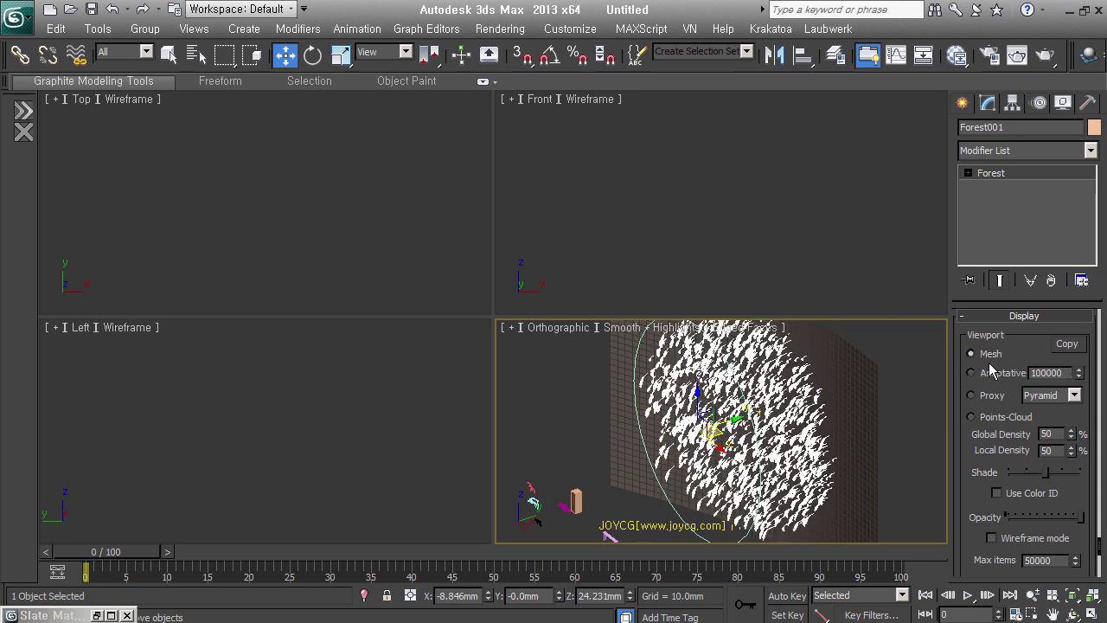
scroll(804, 485, up, 5)
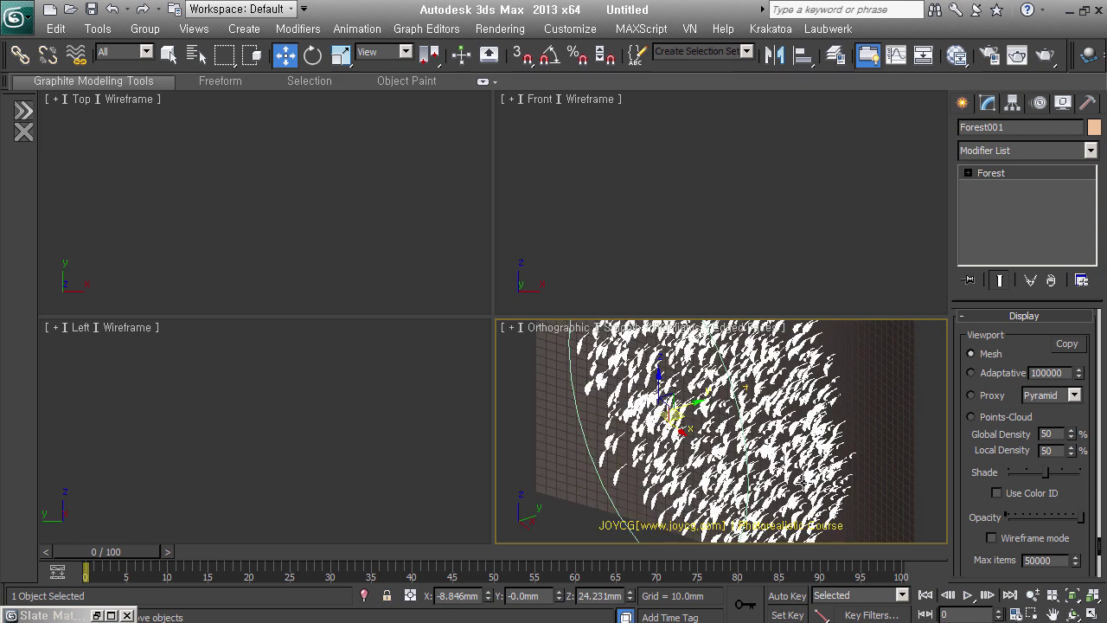
middle_drag(803, 485, 802, 483)
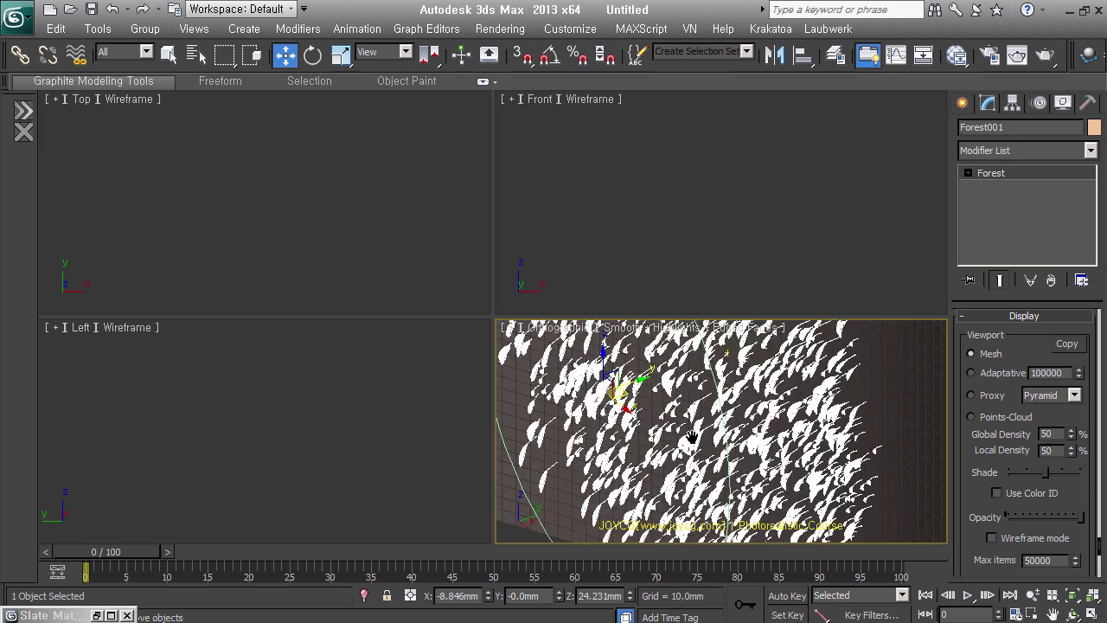
scroll(766, 412, up, 2)
scroll(767, 412, up, 2)
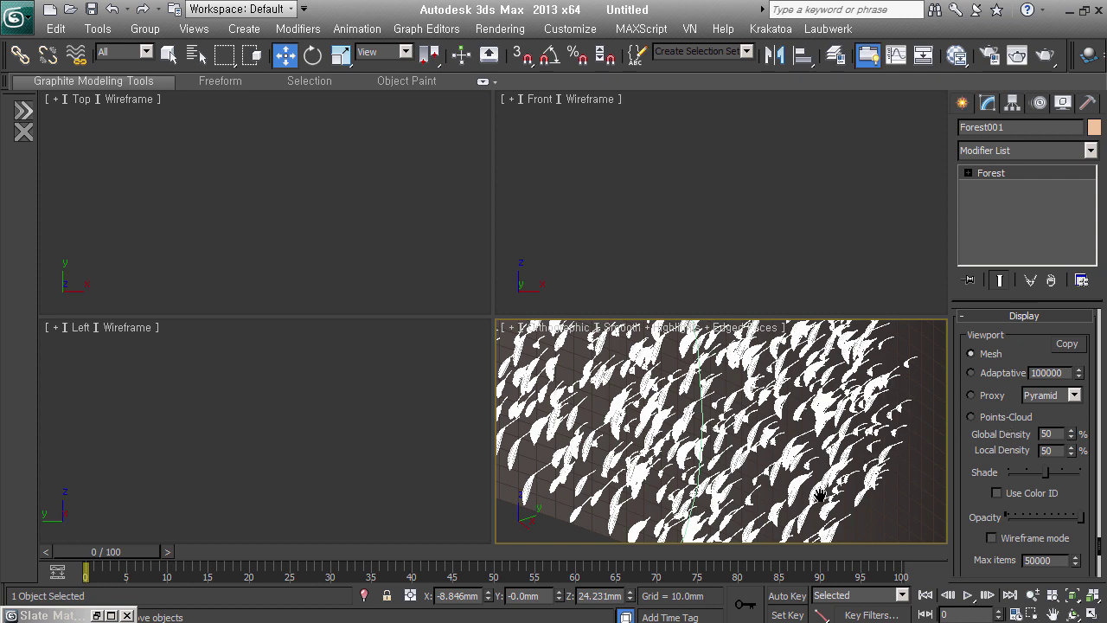
Step: Show the Forest Distribution Map settings with the dense.bmp preset
scroll(785, 507, down, 2)
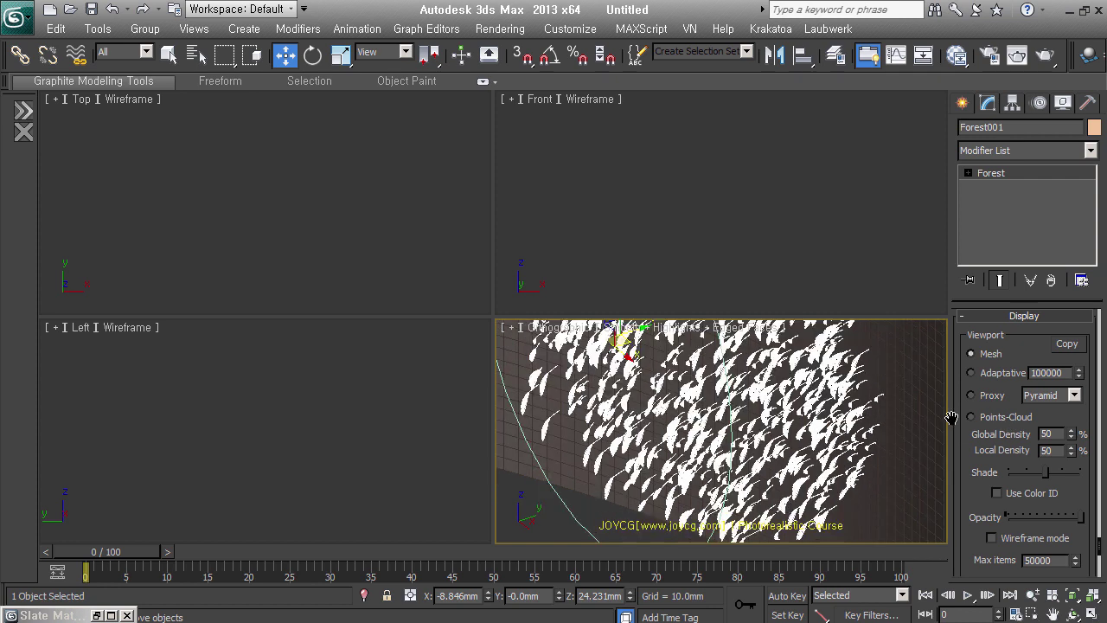
right_click(970, 429)
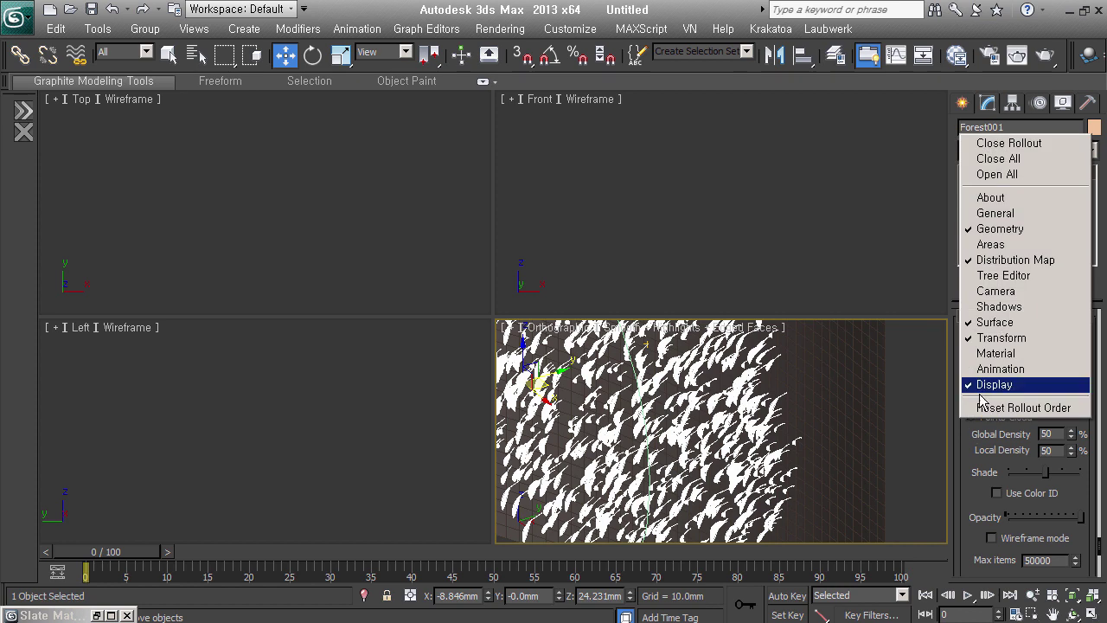
click(973, 258)
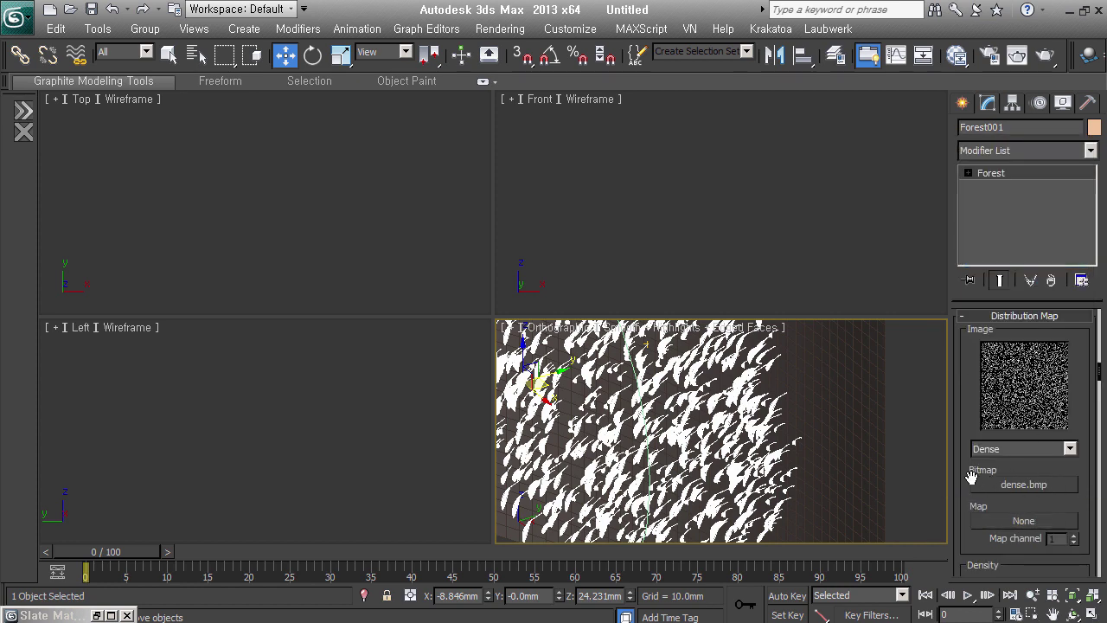
Step: Lower the density units to 3084.853 by 1076.16mm to pack the grass tighter
scroll(1003, 471, down, 3)
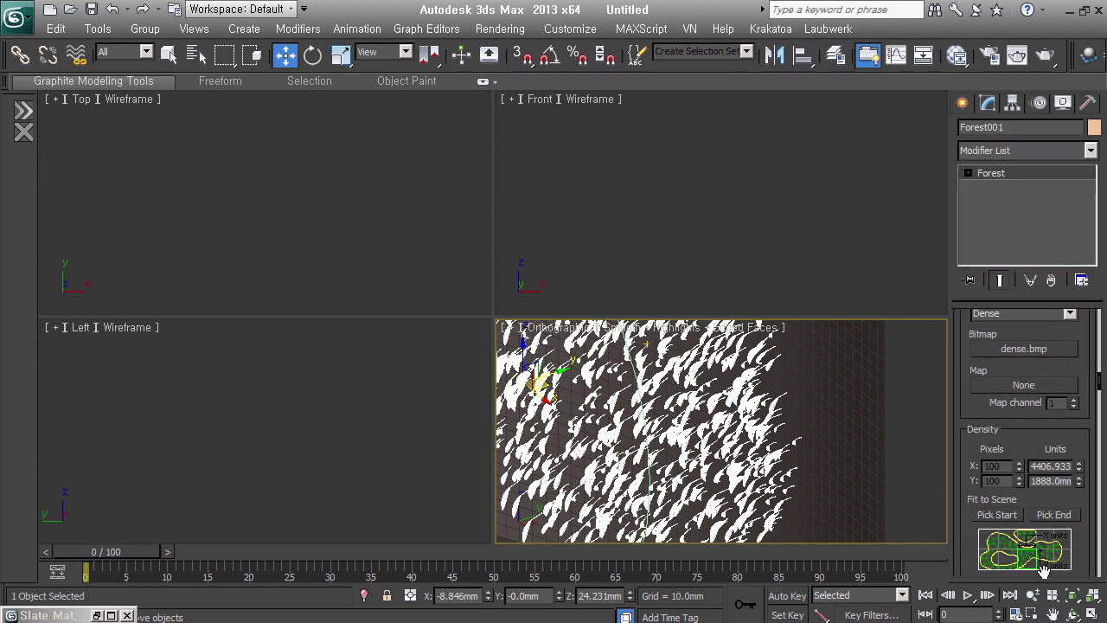
scroll(1044, 562, down, 2)
drag(1090, 414, 1094, 432)
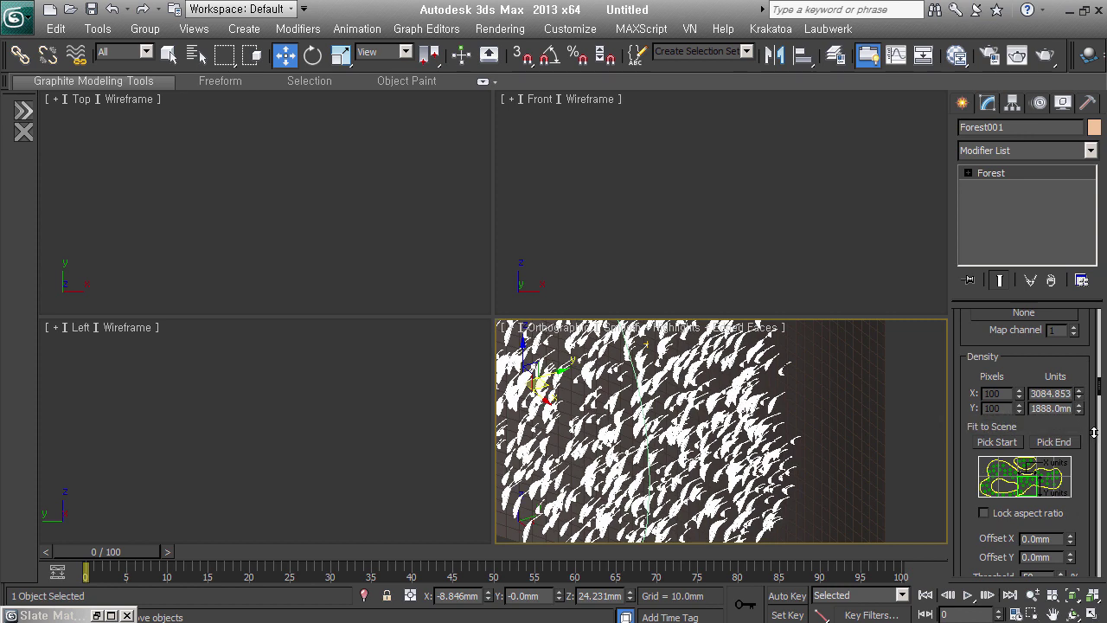
drag(1092, 435, 1094, 456)
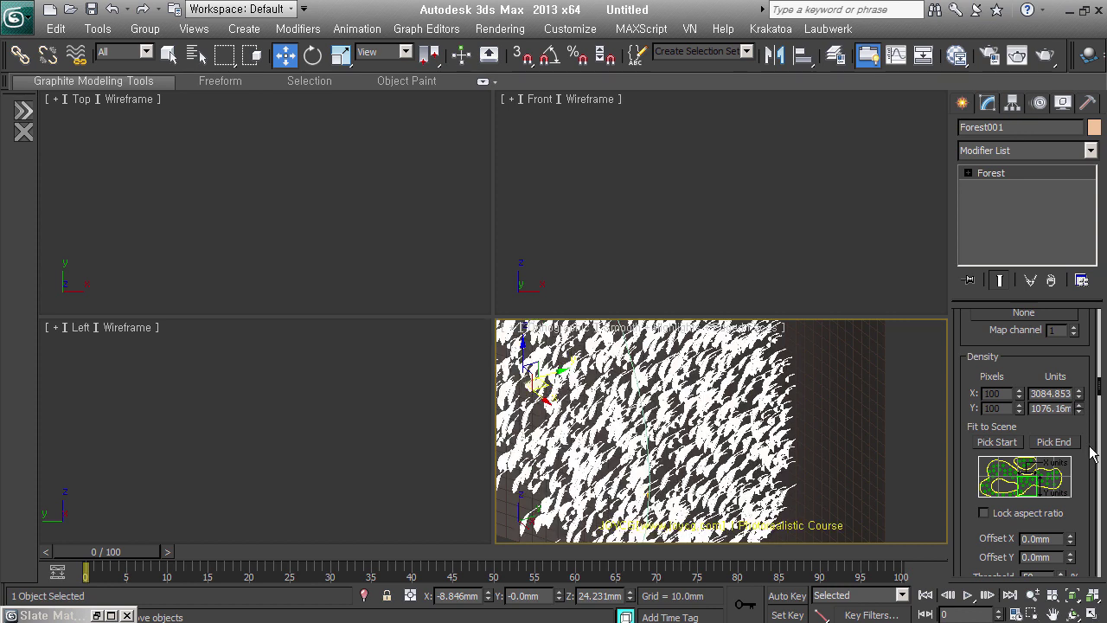
Step: Turn off random translation in the Forest Transform settings
right_click(979, 462)
click(1026, 373)
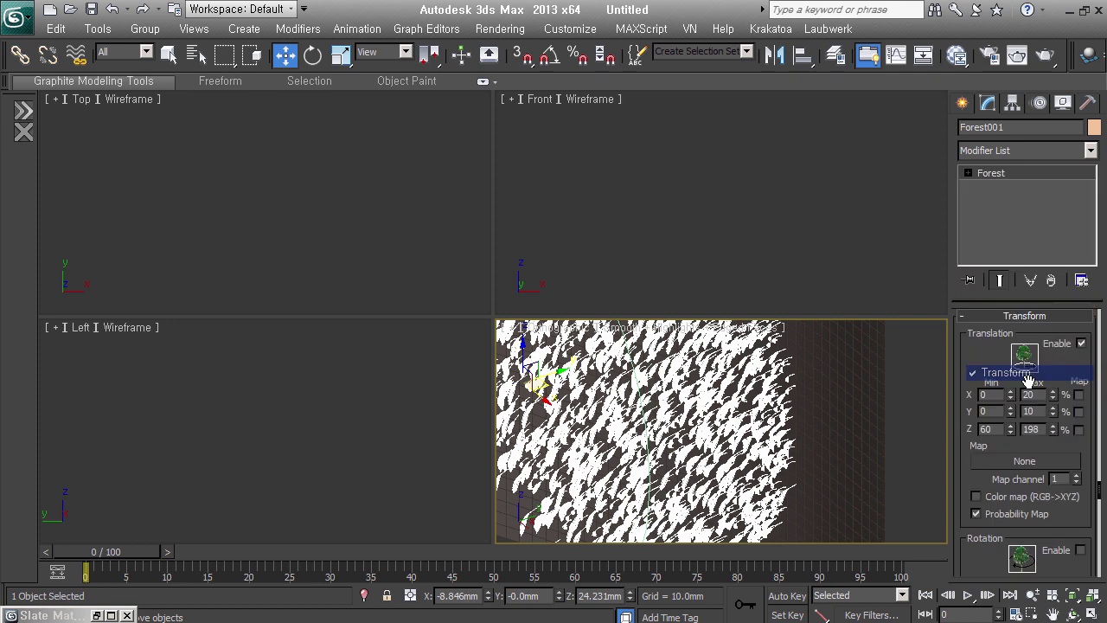
click(1081, 343)
click(975, 514)
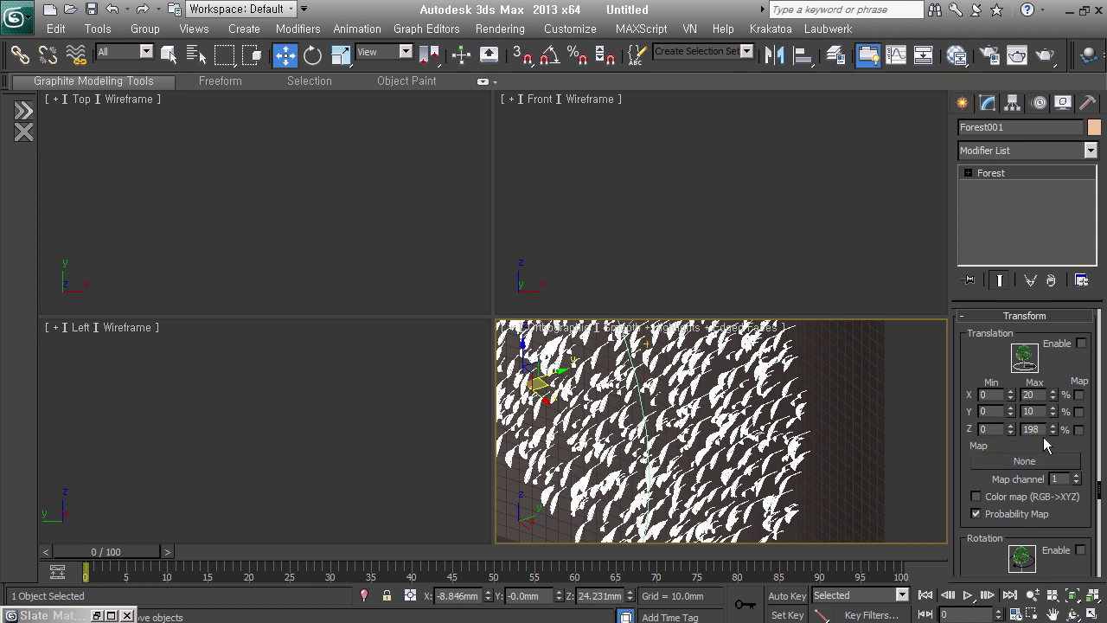
Step: Set the X and Y minimum rotation values to -5
right_click(1063, 445)
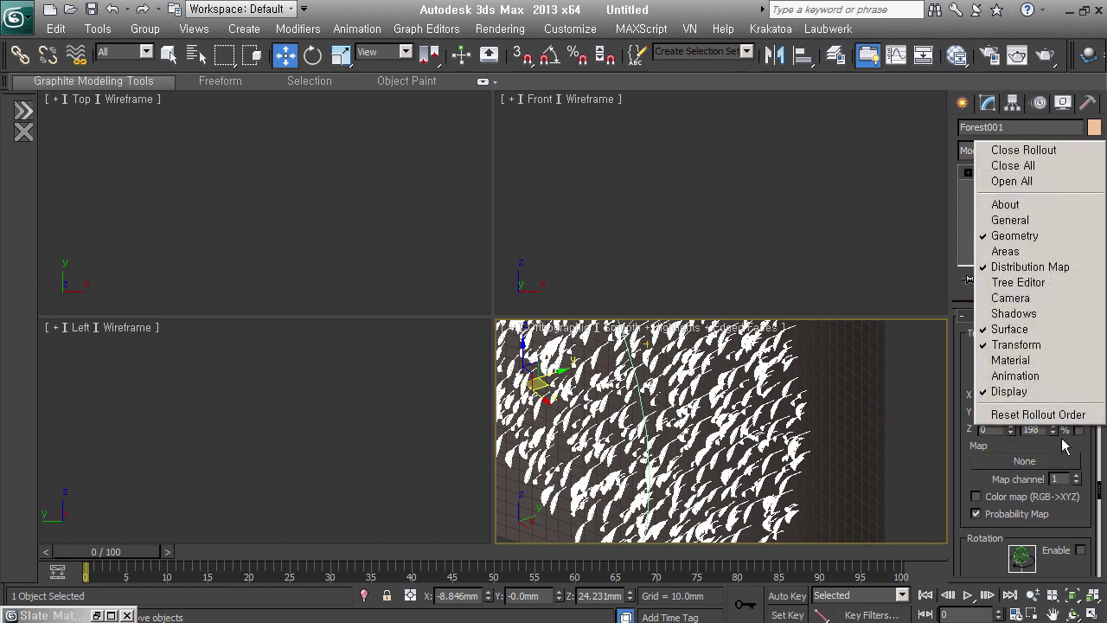
click(980, 493)
scroll(1029, 451, down, 5)
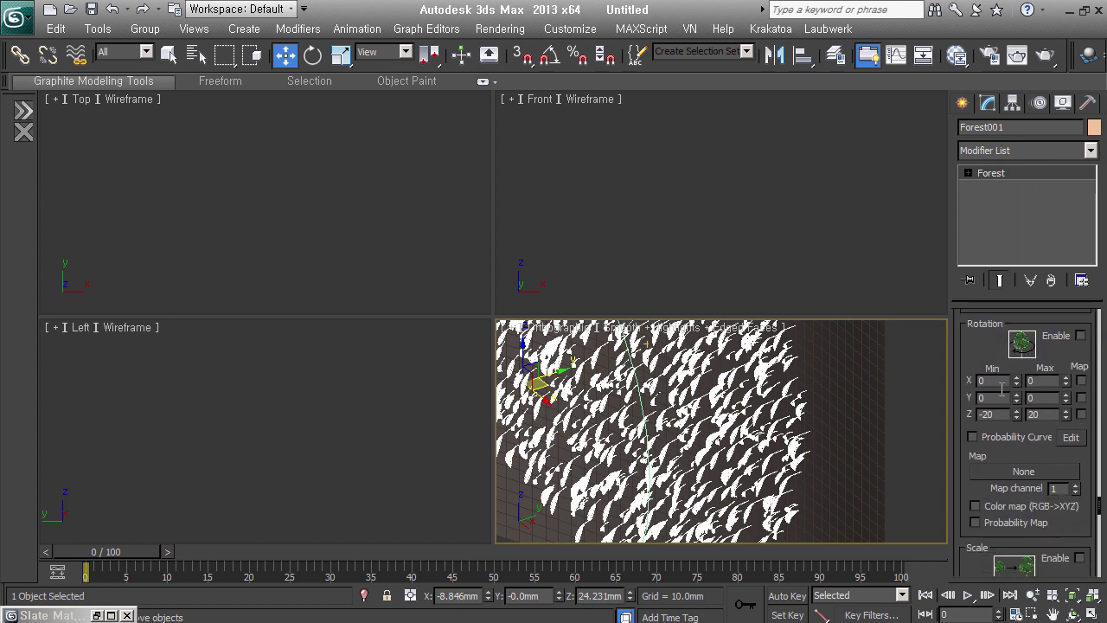
text(-5)
click(987, 401)
text(-)
right_click(1016, 415)
Step: Enable random rotation and set the Z rotation range from -15 to 15
key(Tab)
text(3)
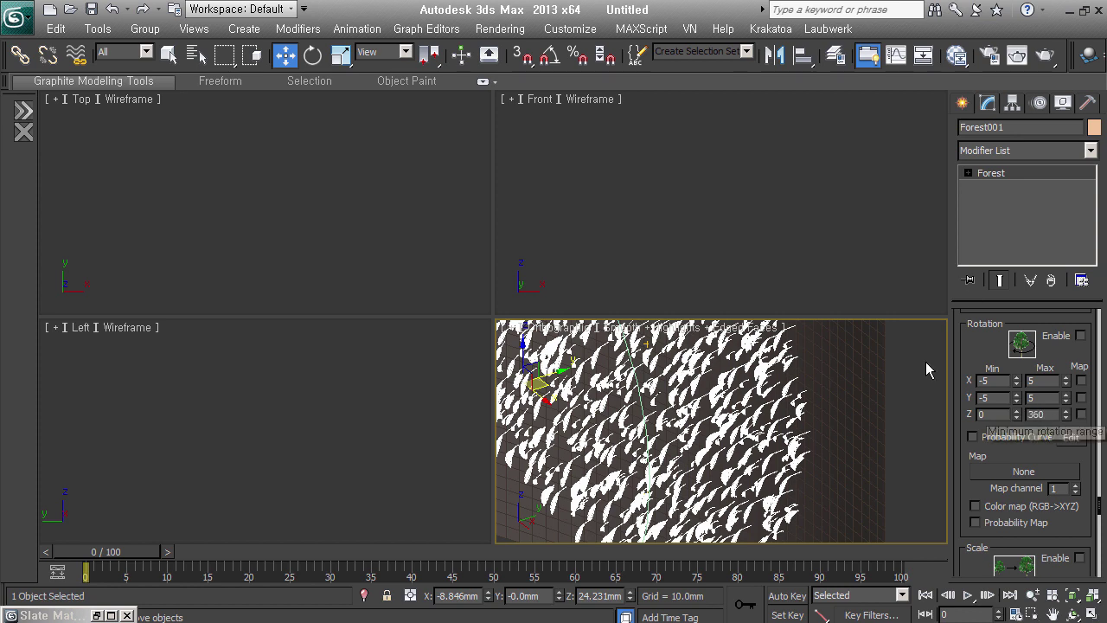
click(1080, 336)
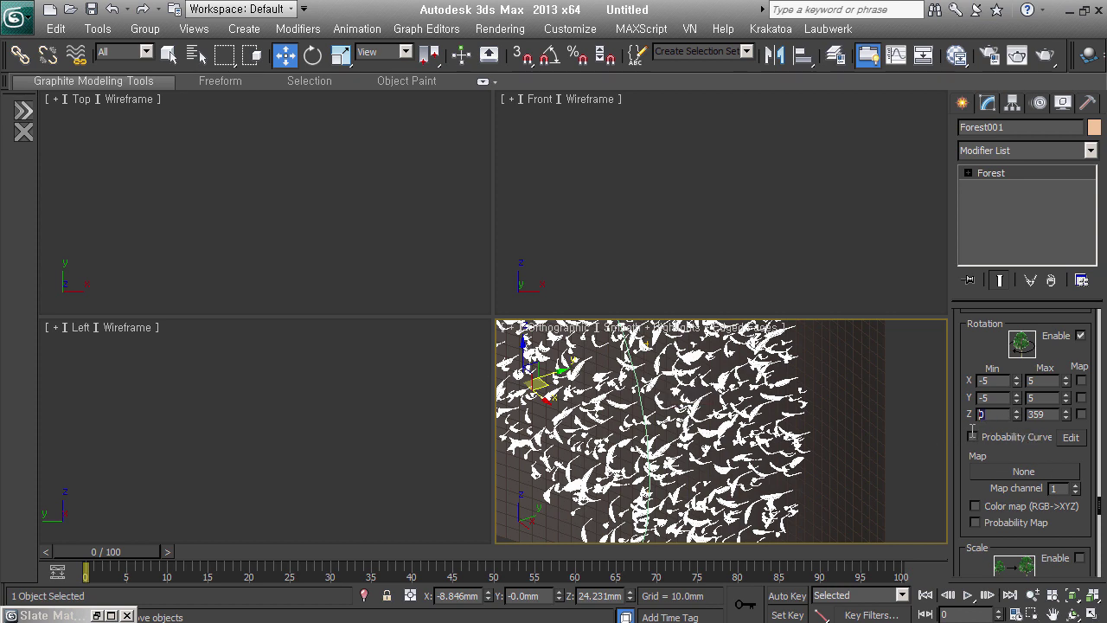
text(-)
text(15)
key(Return)
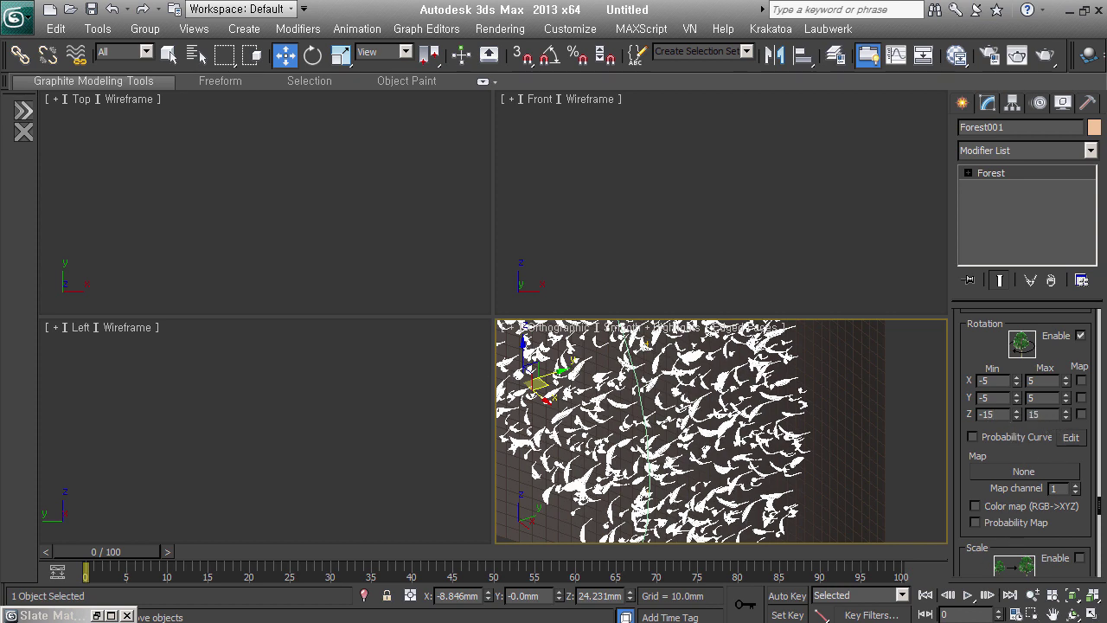
key(Return)
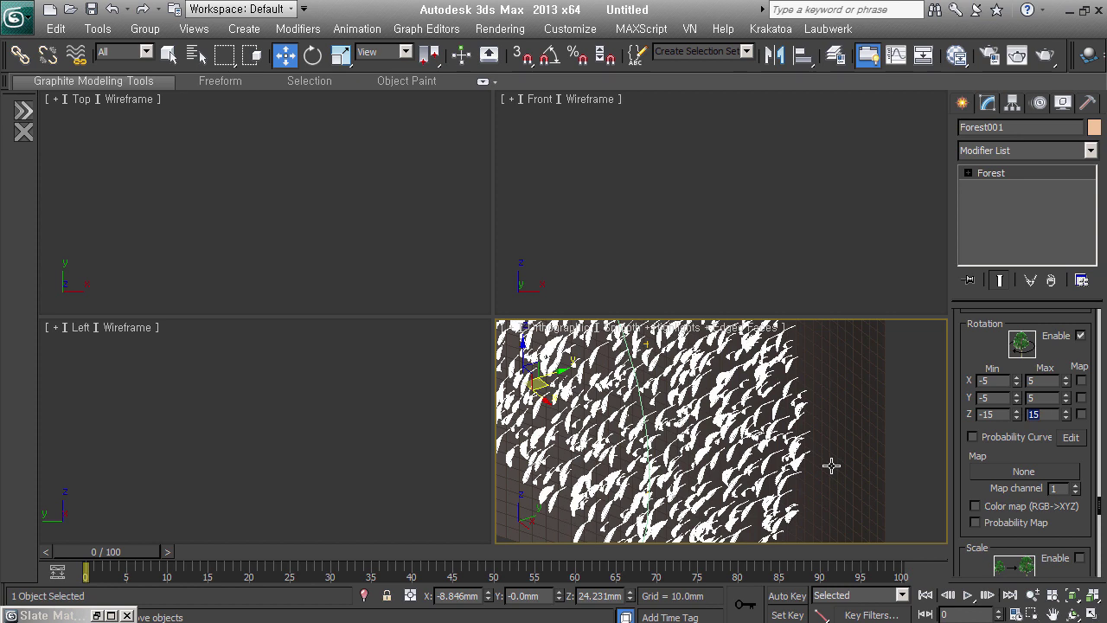
right_click(969, 460)
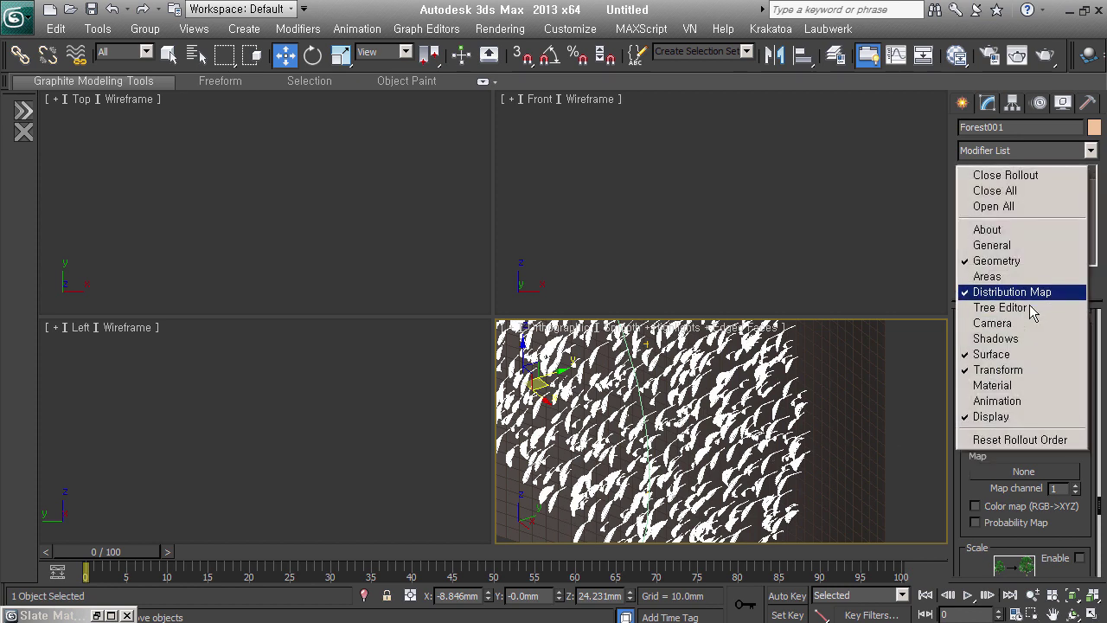
Step: Turn off Collisions in the Forest Distribution Map settings
click(1008, 291)
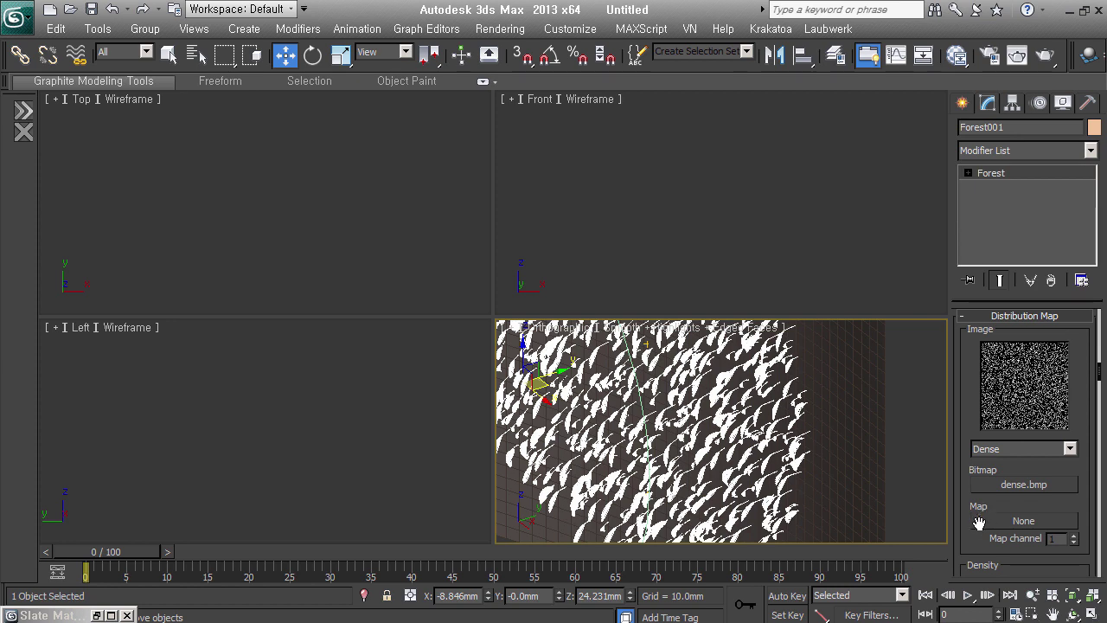
drag(982, 552, 983, 346)
scroll(983, 346, down, 5)
mouse_move(984, 563)
mouse_down()
mouse_move(994, 378)
mouse_move(1014, 346)
mouse_up()
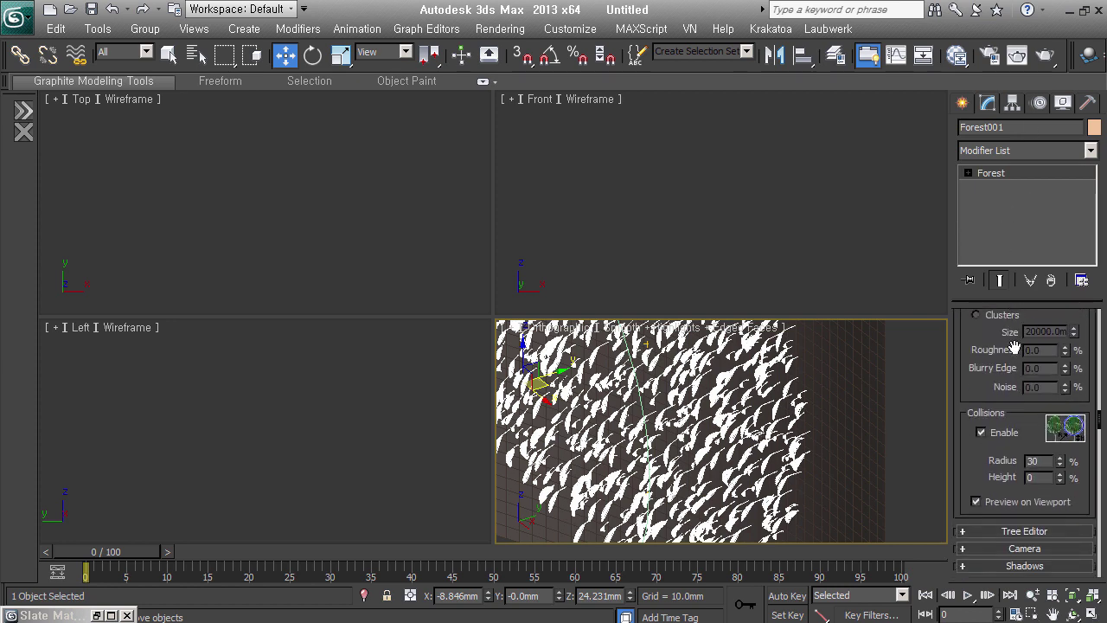
click(1005, 441)
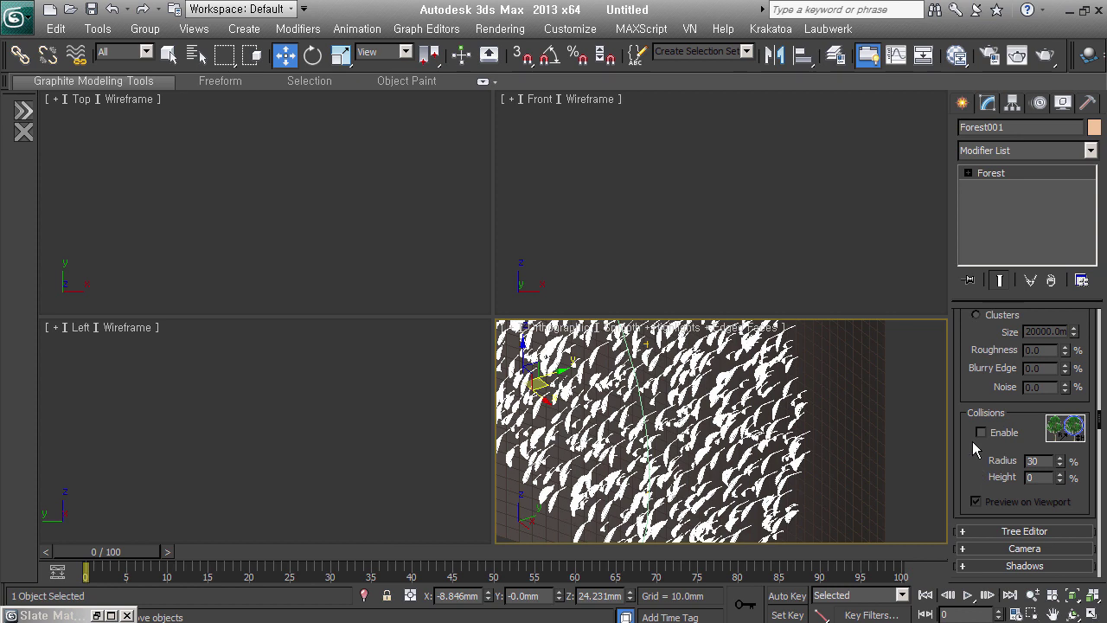
right_click(982, 469)
click(976, 481)
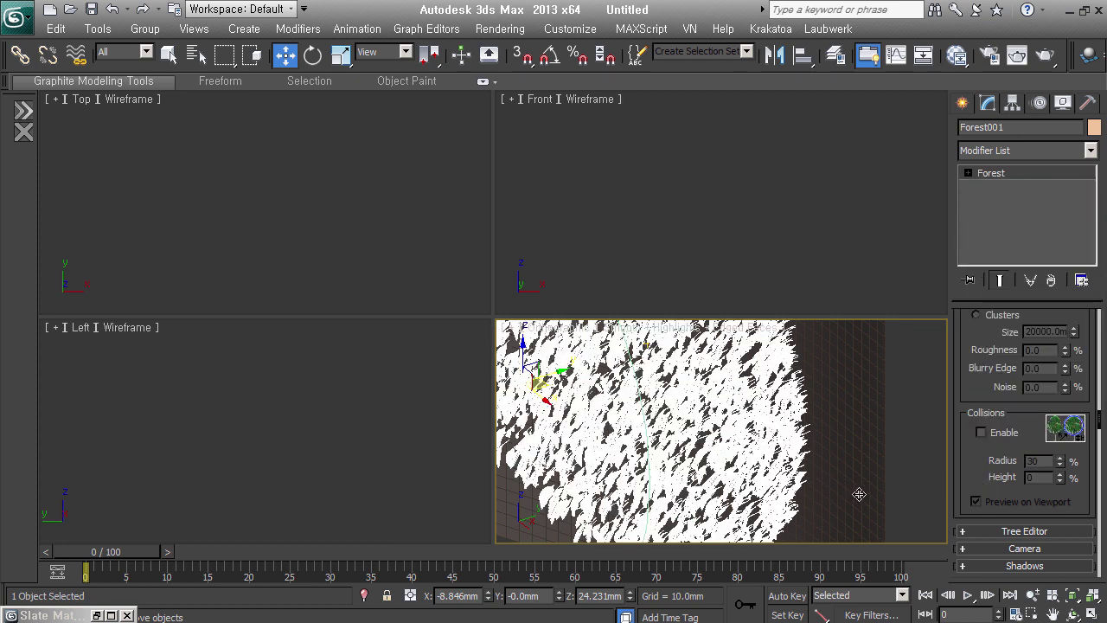
Step: Switch the viewport to orthographic and display the grass as Proxy
middle_drag(872, 495, 880, 497)
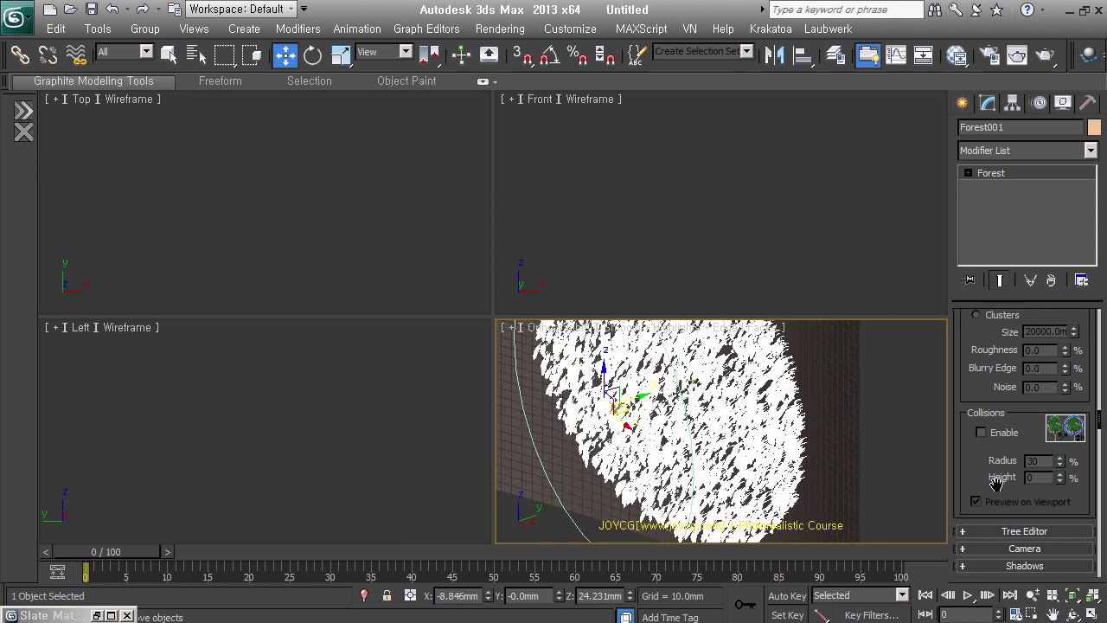
key(u)
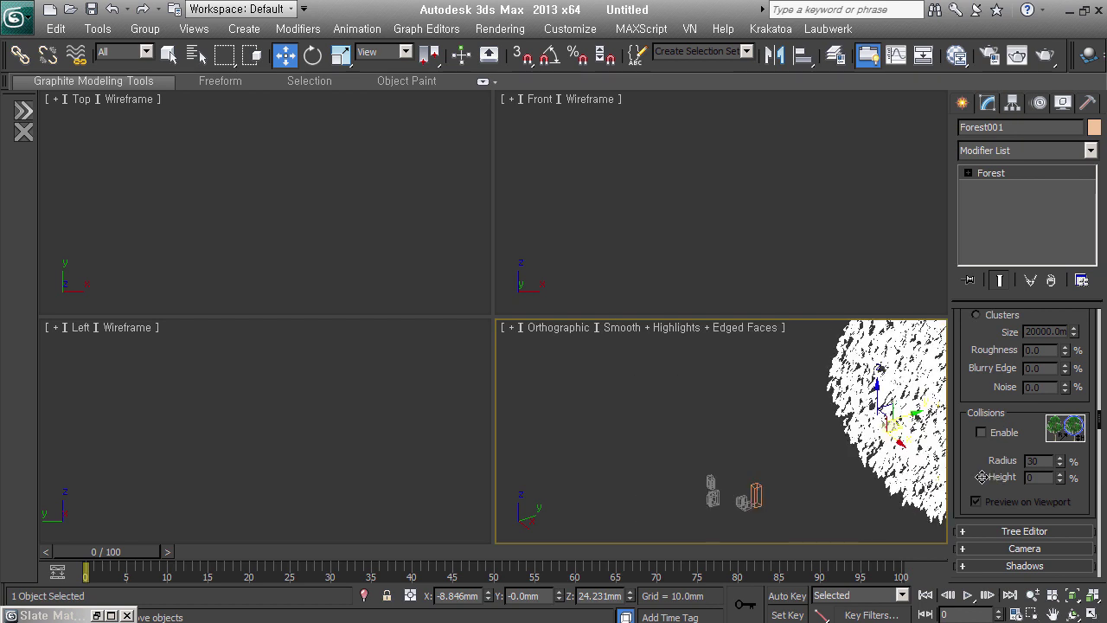
right_click(983, 476)
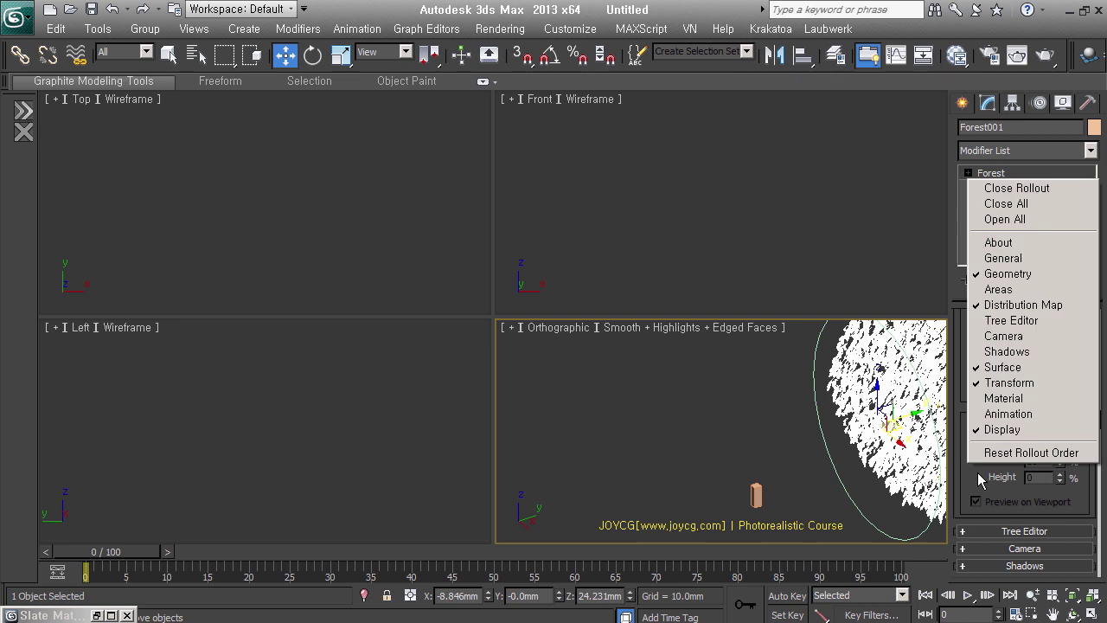
click(1027, 429)
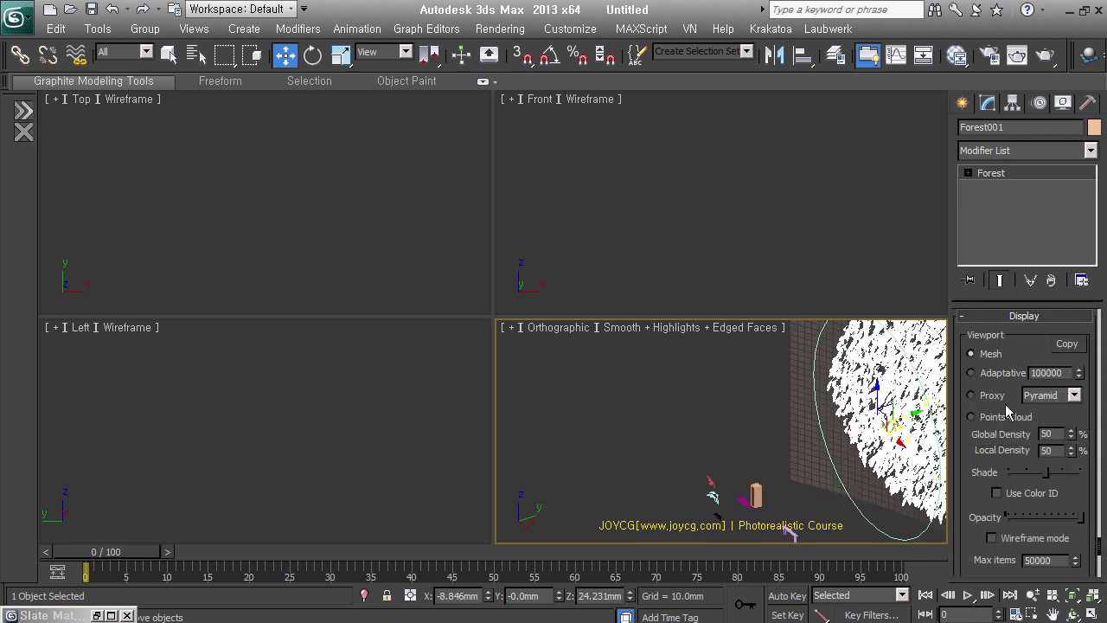
click(992, 400)
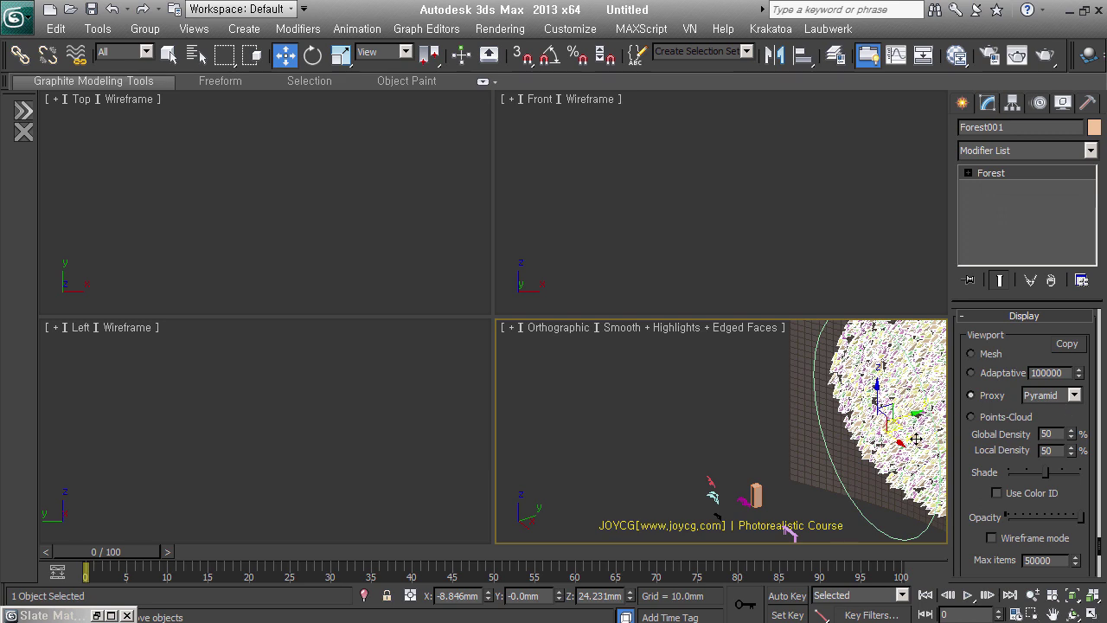
scroll(915, 439, up, 5)
scroll(865, 436, up, 5)
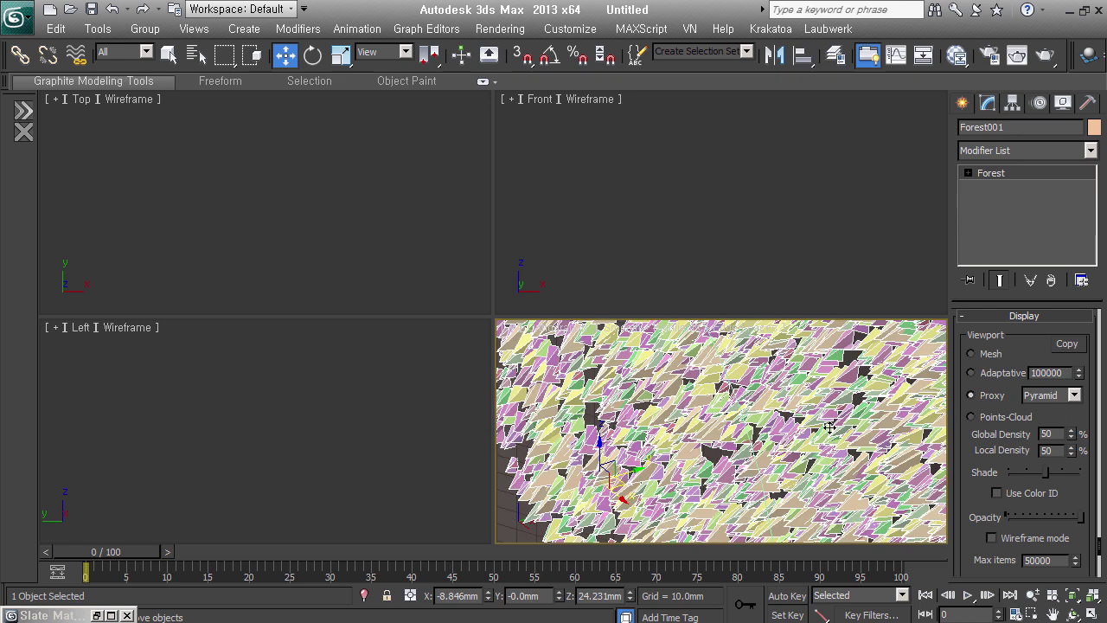
scroll(829, 427, down, 2)
scroll(829, 428, down, 2)
scroll(830, 427, down, 2)
scroll(830, 428, down, 1)
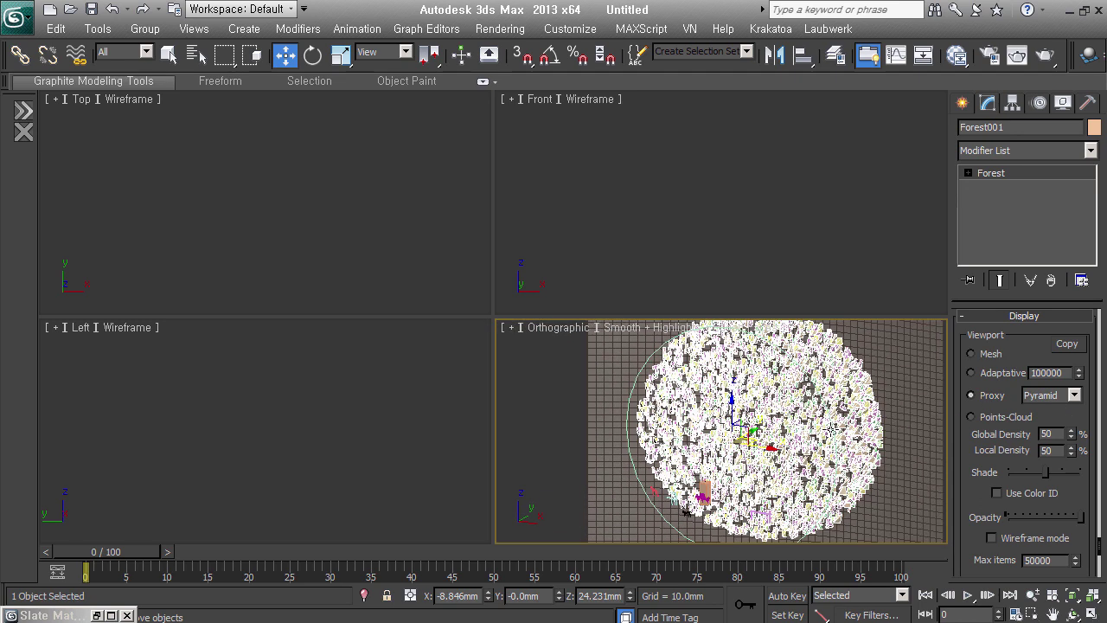
Step: View the wall at an angle and deselect the Forest object
alt+middle_drag(832, 429, 761, 430)
click(603, 439)
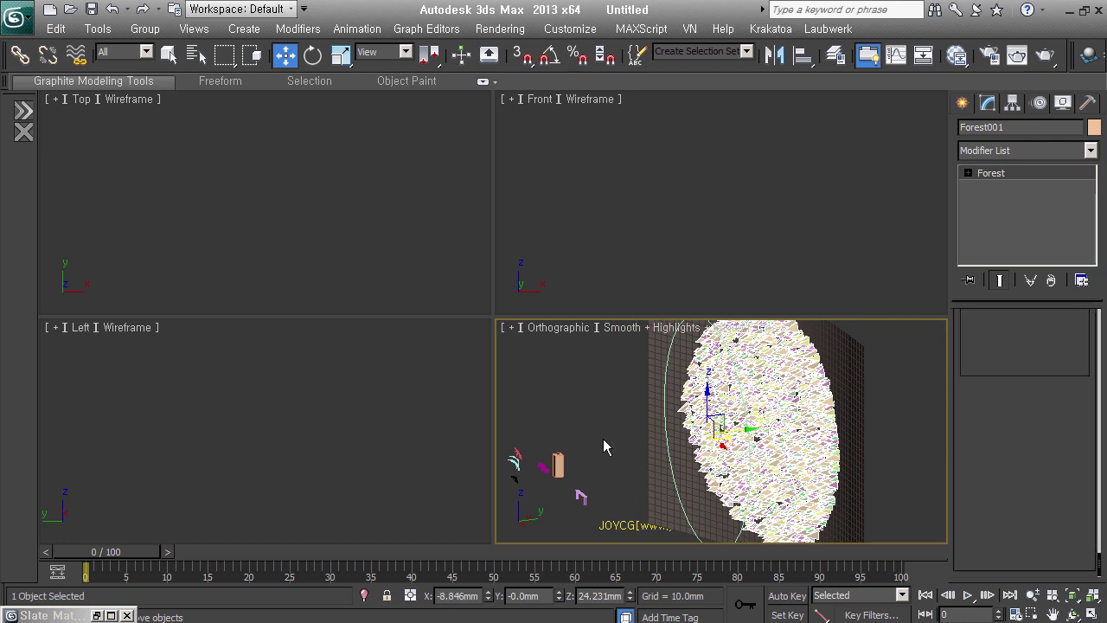
middle_drag(803, 481, 809, 500)
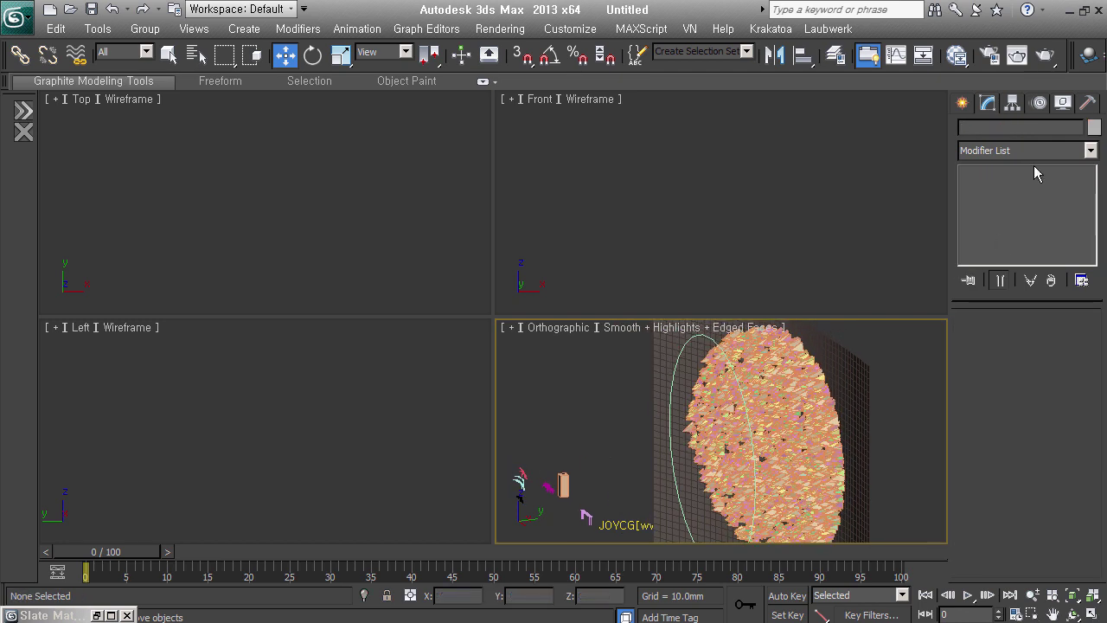
Step: Create a plane VRayLight in the Top view
click(962, 103)
click(1011, 130)
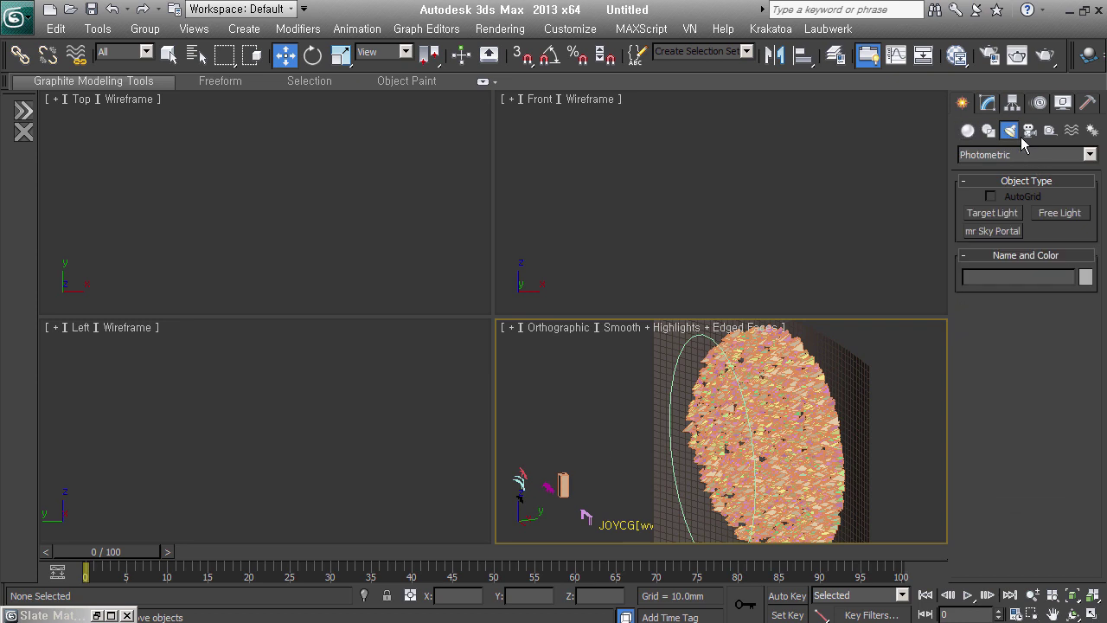
click(1021, 158)
click(1015, 216)
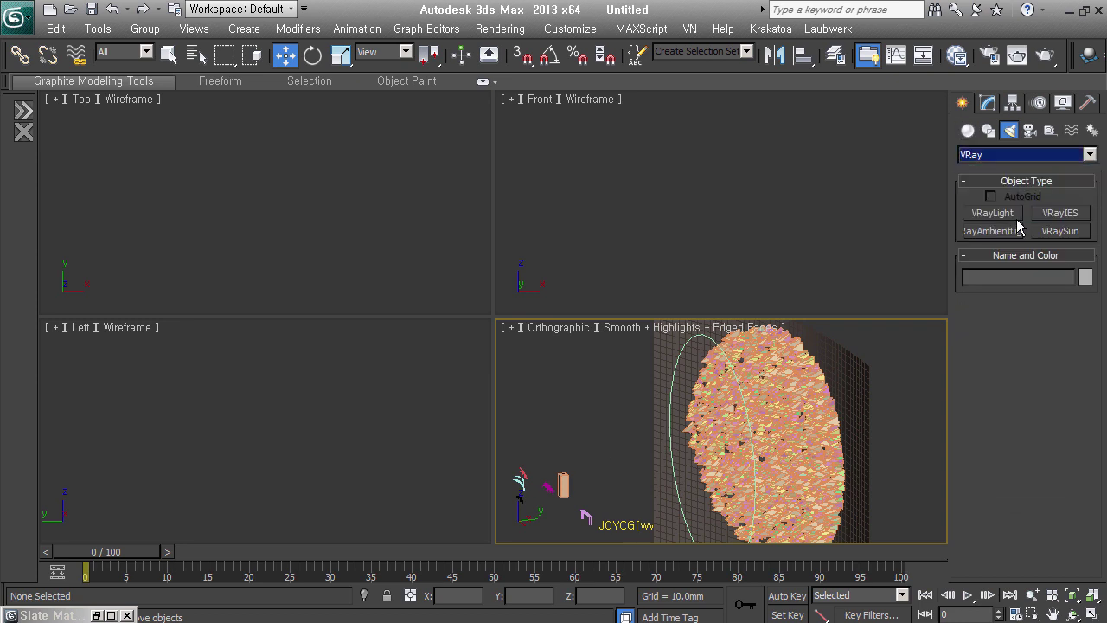
click(993, 213)
right_click(336, 230)
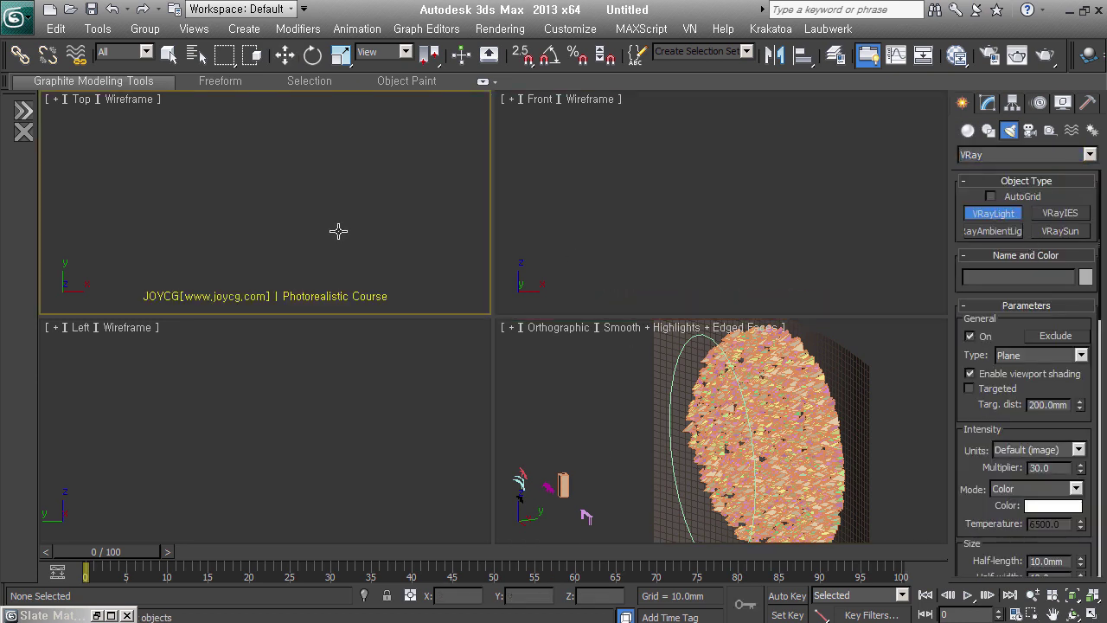
key(ctrl+shift+z)
scroll(294, 227, up, 5)
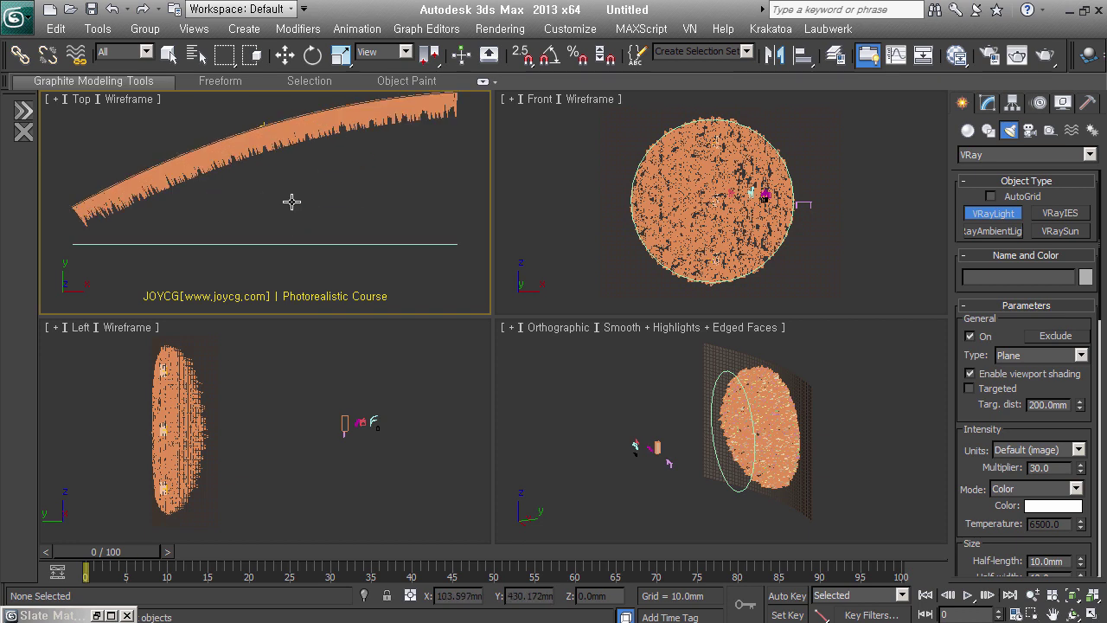
drag(291, 202, 304, 215)
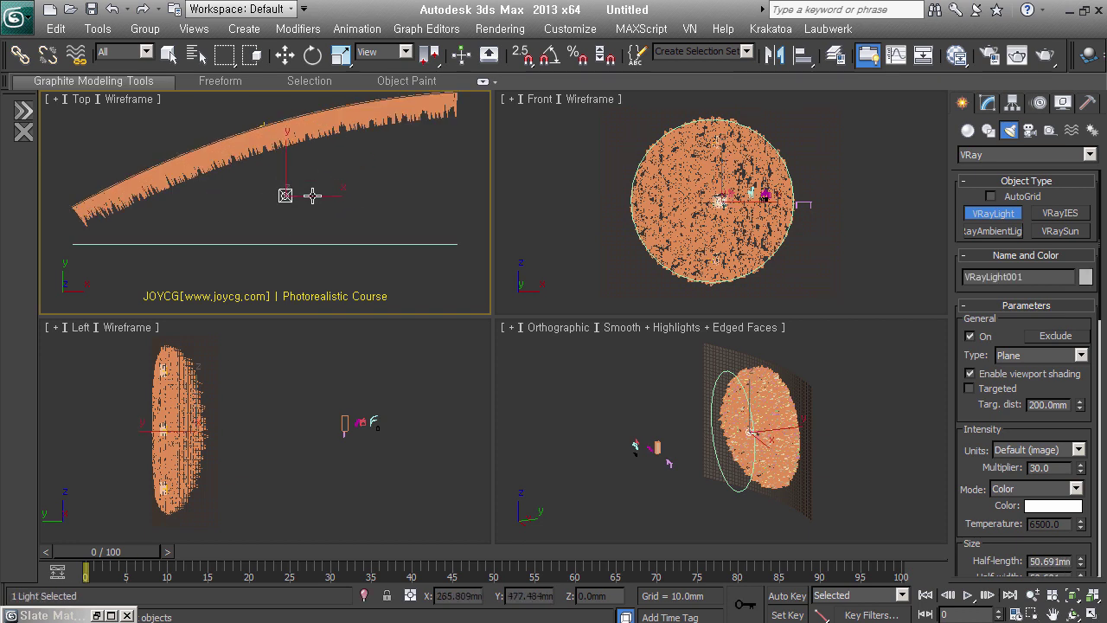
Step: Restrict selection to Lights and move the light target down onto the sphere
key(w)
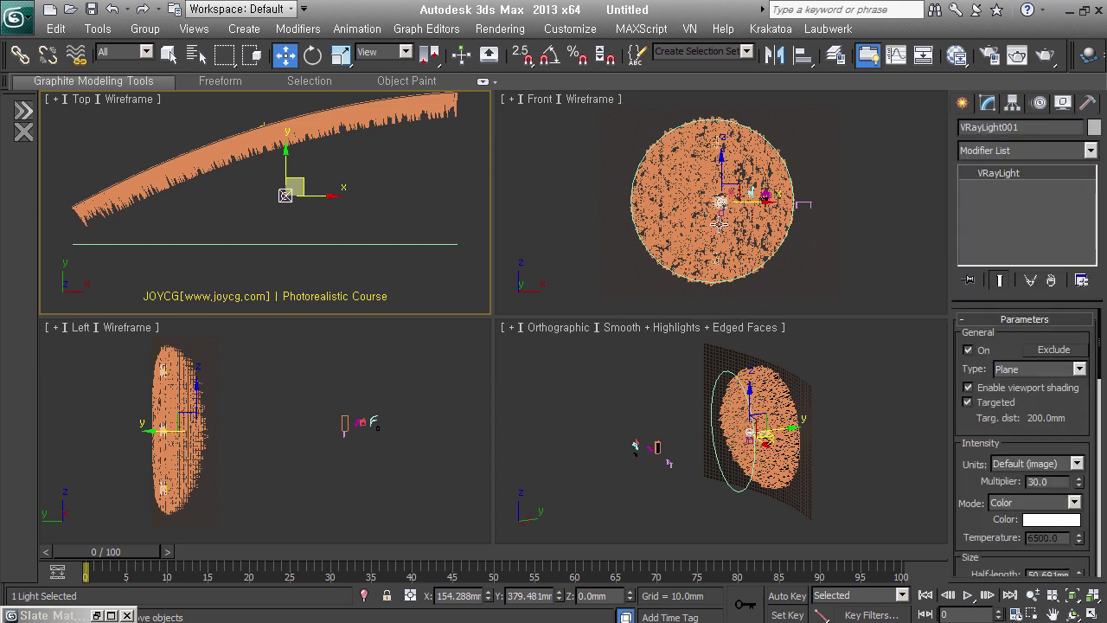
scroll(771, 204, up, 5)
click(145, 52)
click(134, 111)
click(759, 232)
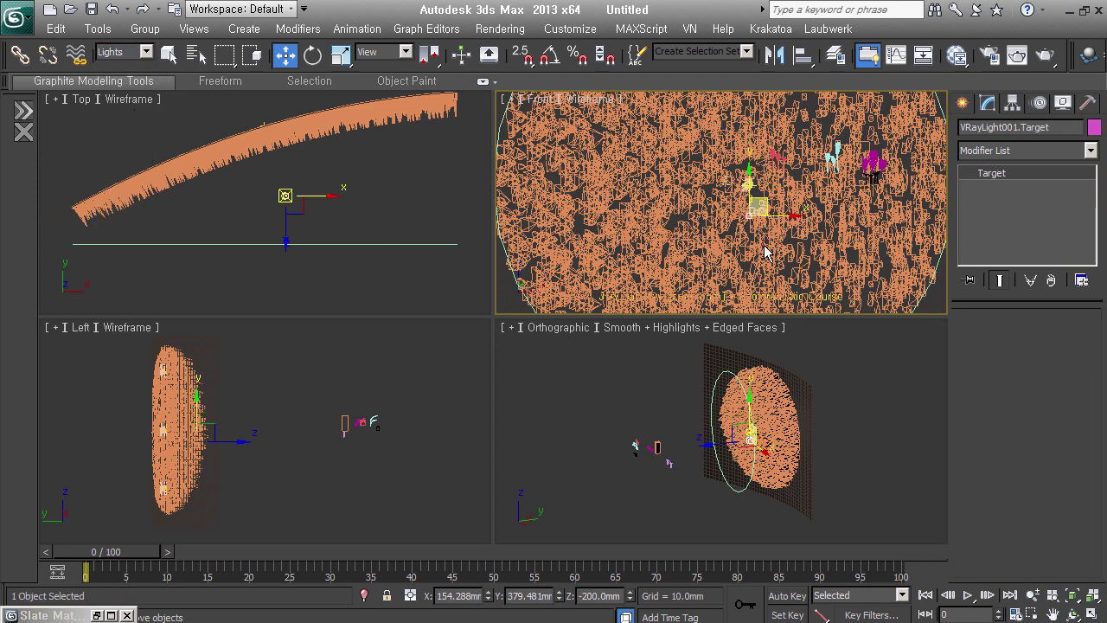
middle_click(311, 399)
drag(230, 441, 213, 458)
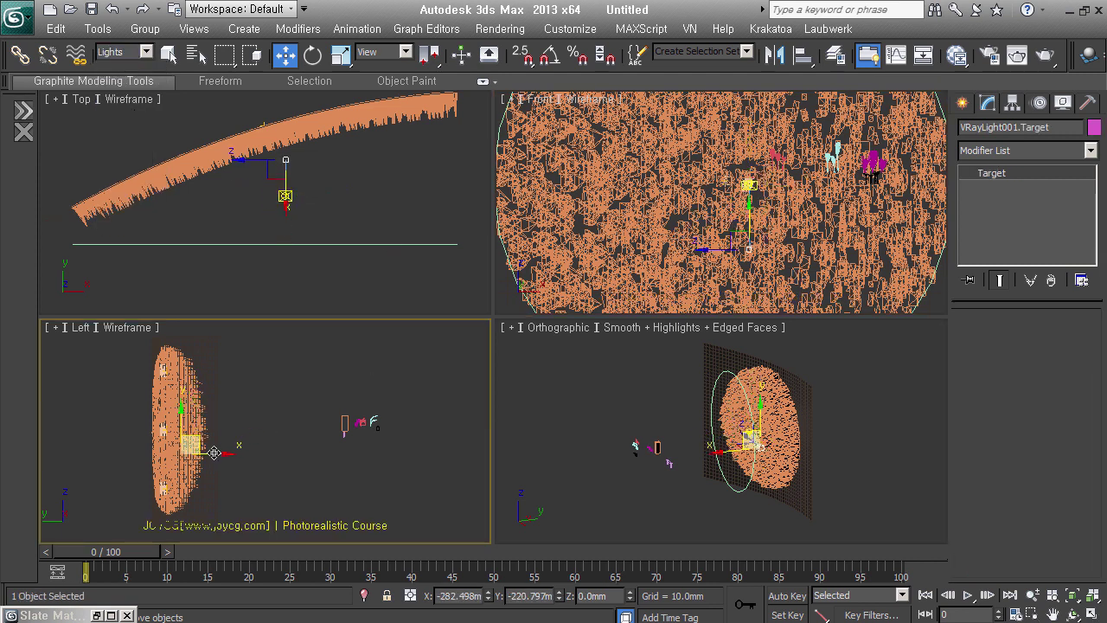
Step: Raise the VRayLight higher above the sphere in the Front view
middle_click(763, 197)
click(763, 197)
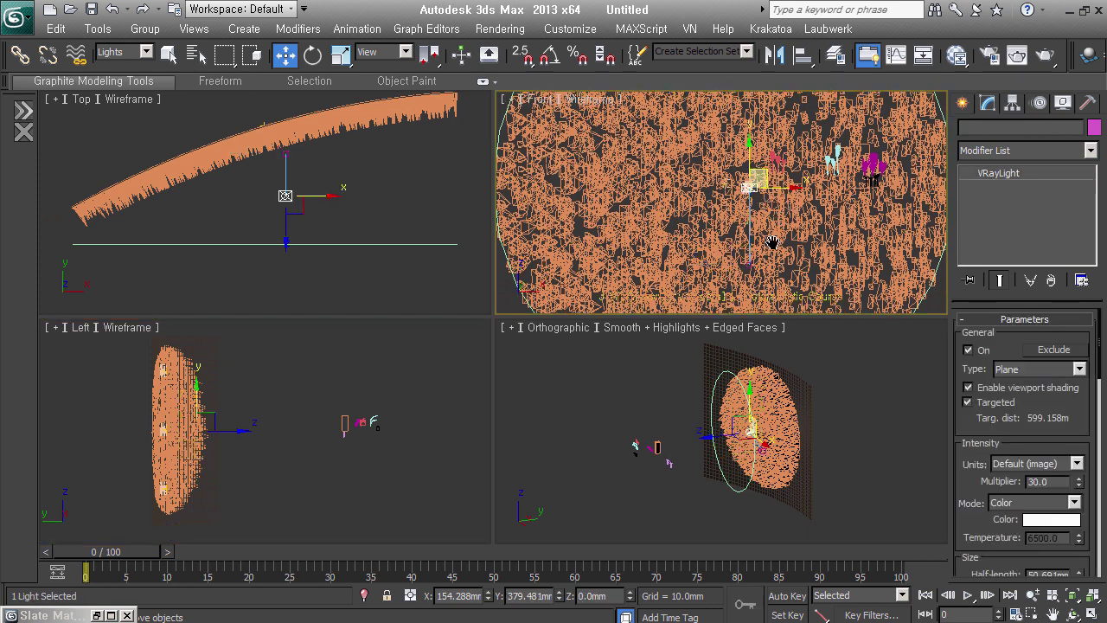
scroll(763, 197, down, 5)
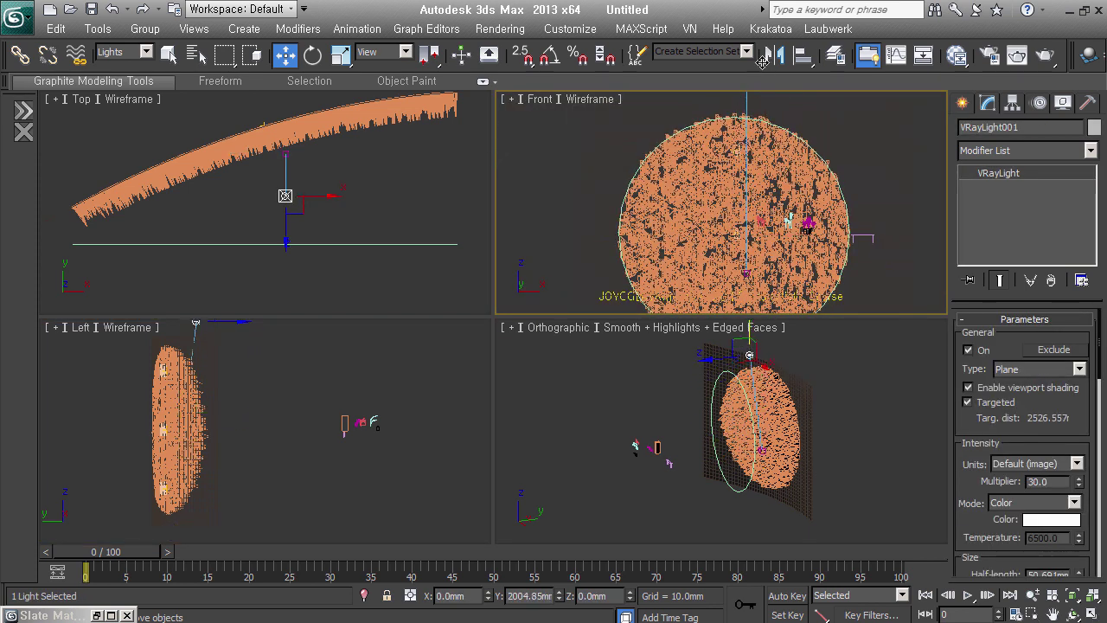
drag(764, 89, 764, 79)
Step: Make the light invisible, disable Affect reflections, and set Directional to 0.45
scroll(986, 523, down, 3)
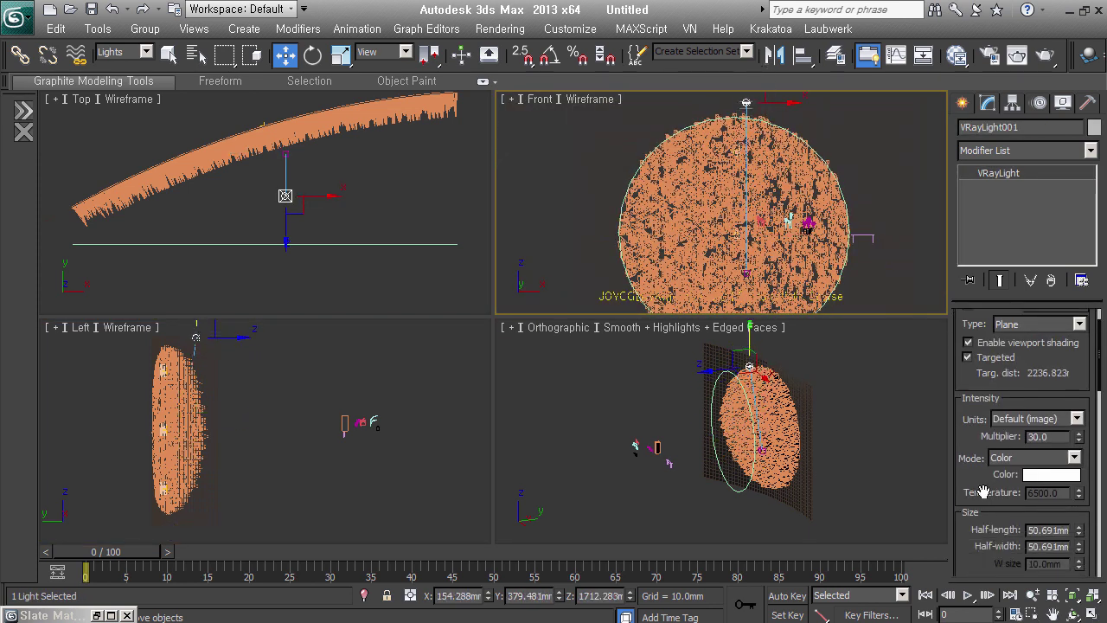
scroll(1040, 514, down, 3)
click(1071, 482)
scroll(1070, 485, down, 1)
click(1005, 337)
scroll(1081, 362, up, 1)
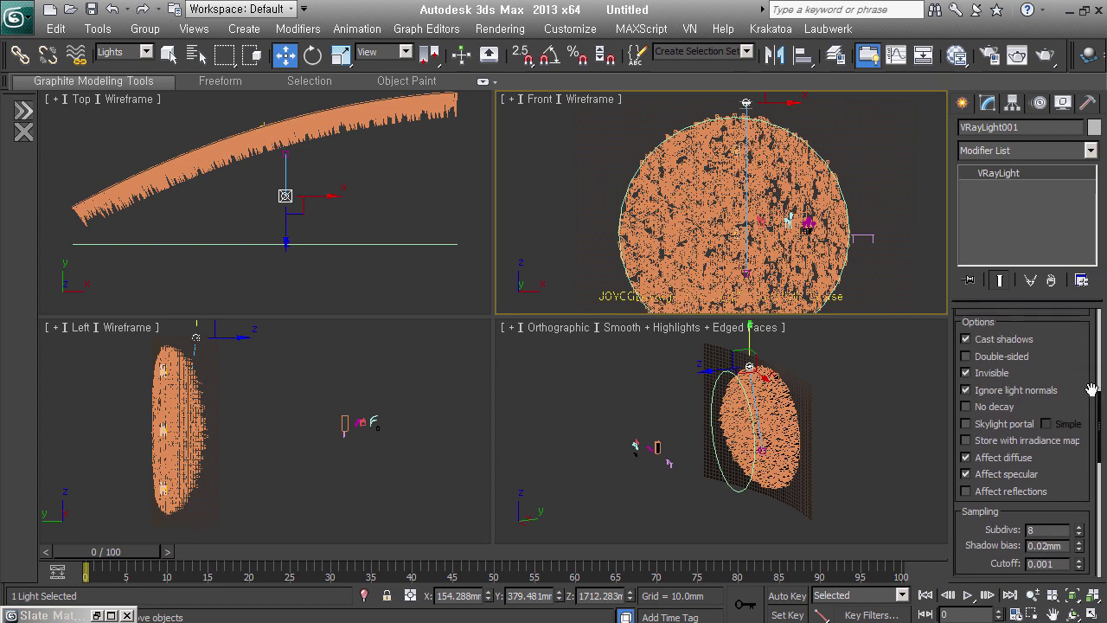
scroll(1087, 311, down, 3)
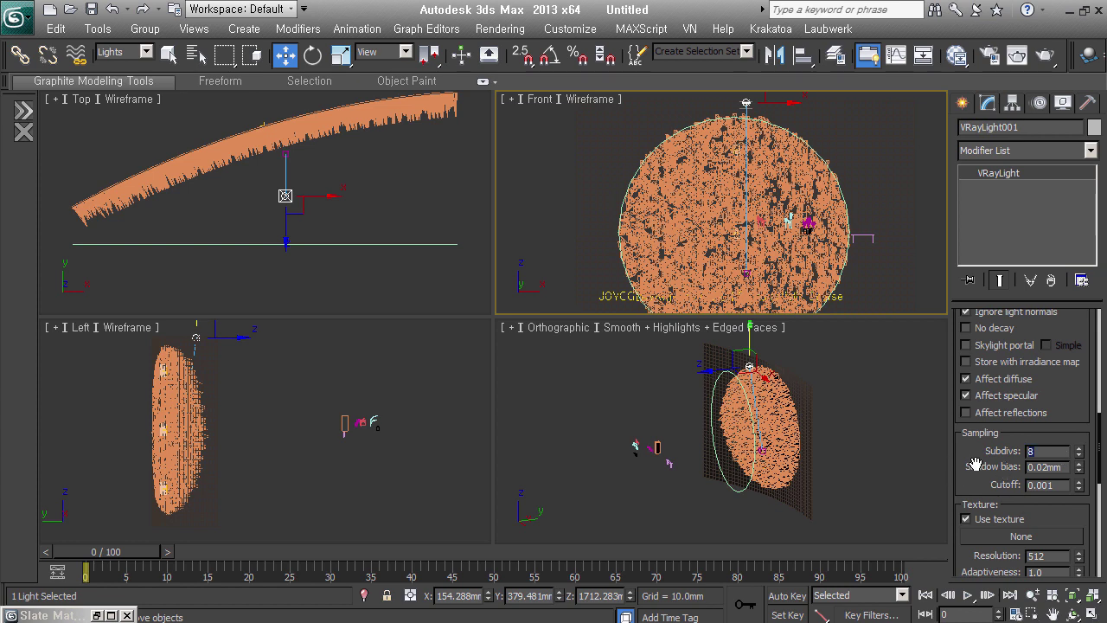
scroll(982, 460, down, 2)
scroll(1037, 426, down, 2)
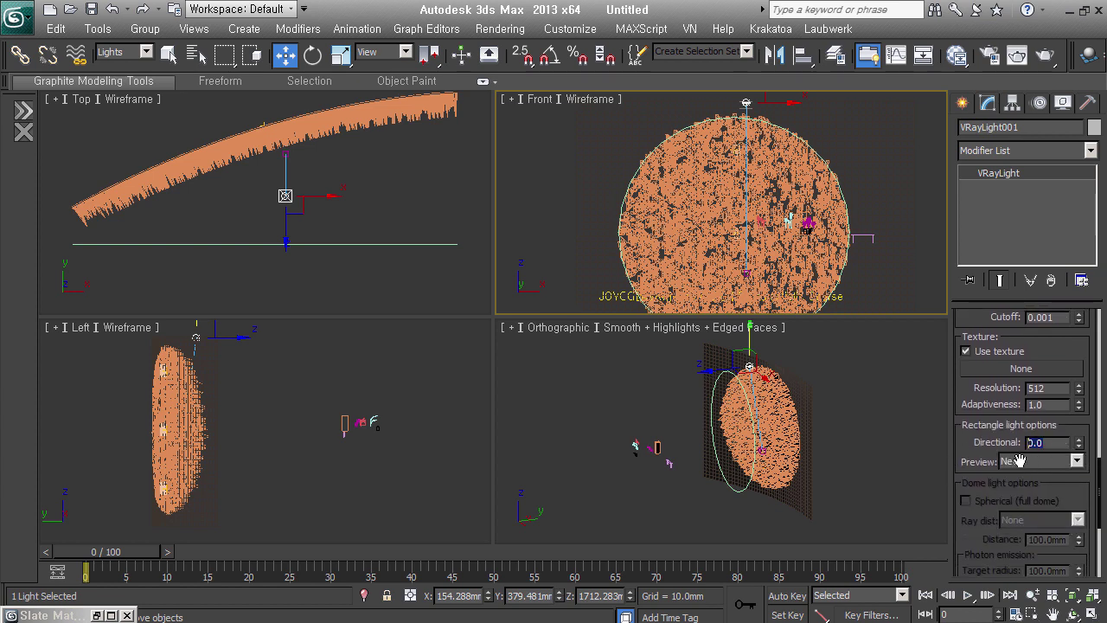
text(0.)
Step: Deselect the light and switch the fourth view to Perspective
click(913, 378)
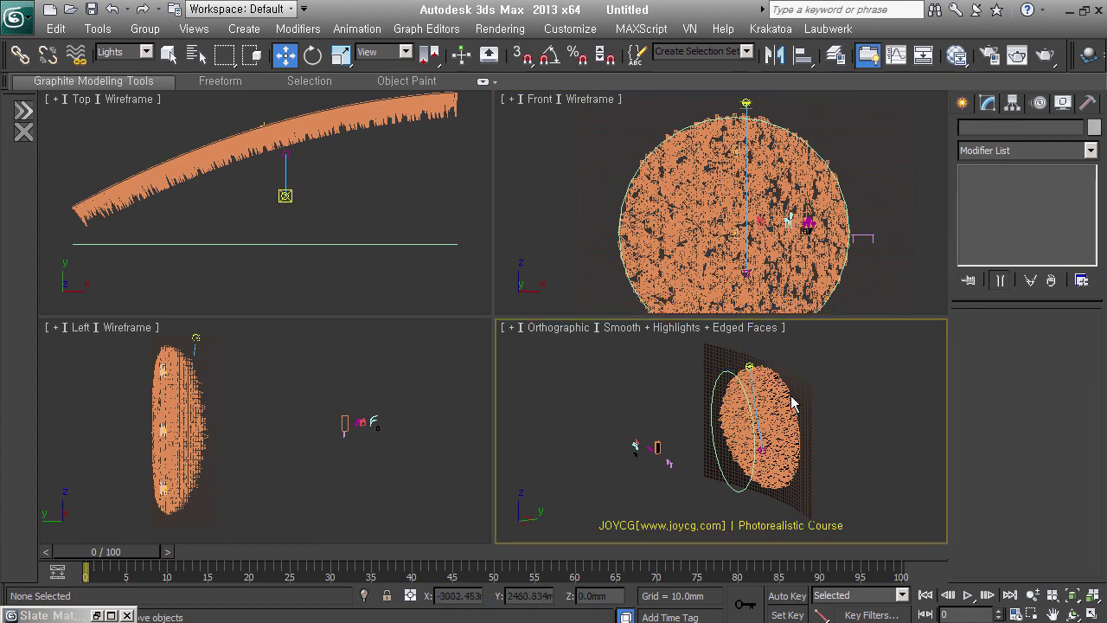
key(p)
scroll(793, 402, up, 2)
scroll(792, 405, up, 2)
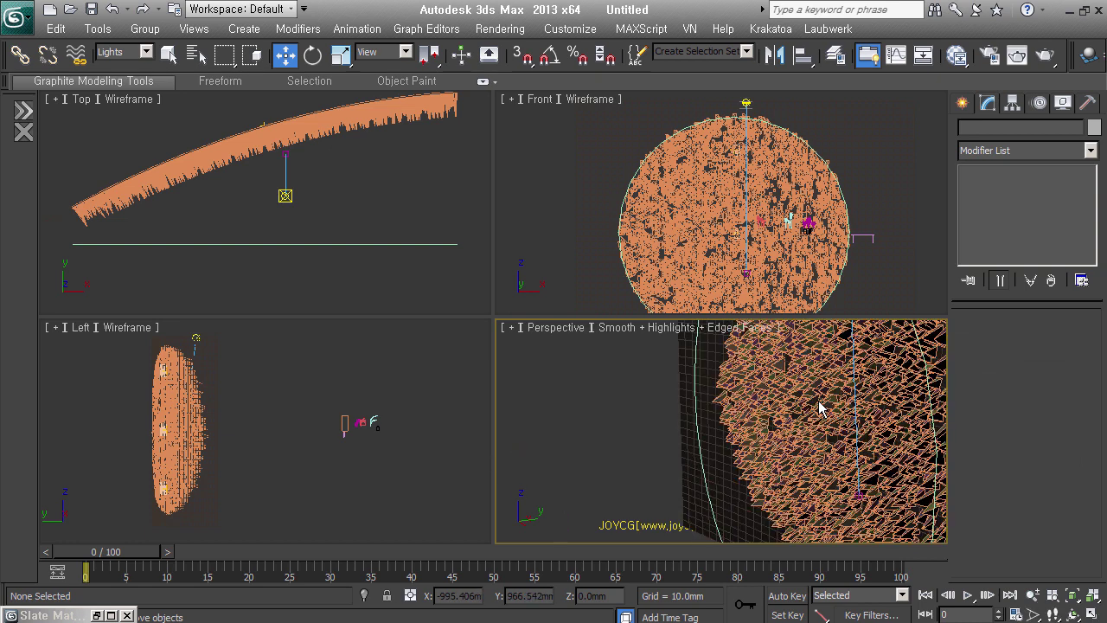
scroll(761, 423, up, 2)
scroll(718, 445, up, 2)
scroll(718, 441, down, 2)
scroll(725, 424, down, 2)
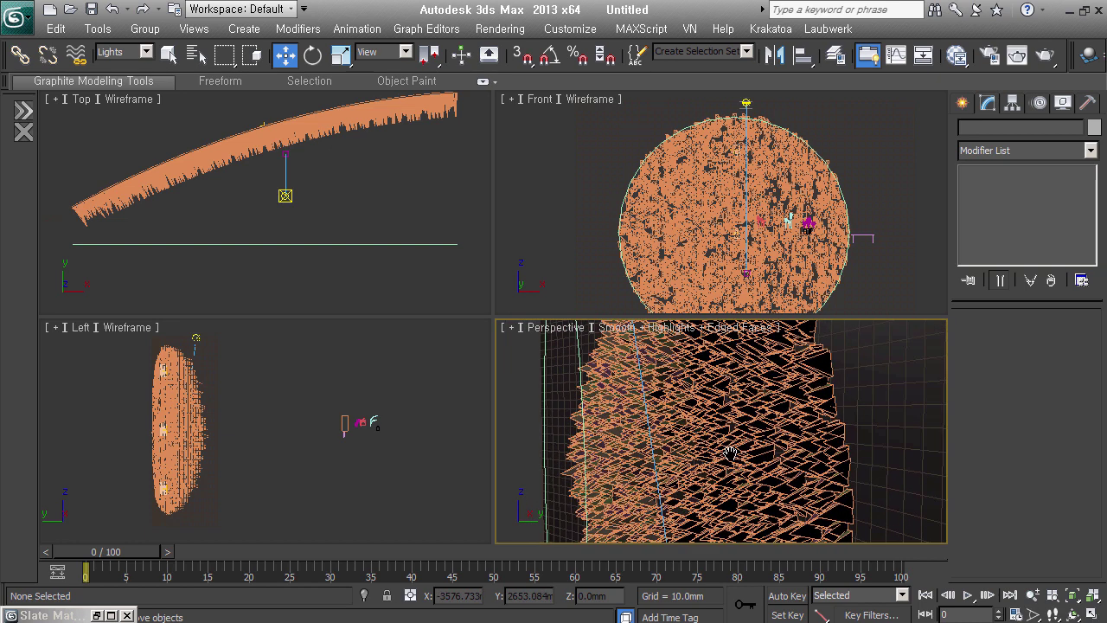
scroll(726, 437, down, 2)
scroll(730, 448, down, 2)
scroll(729, 445, up, 1)
scroll(729, 446, up, 2)
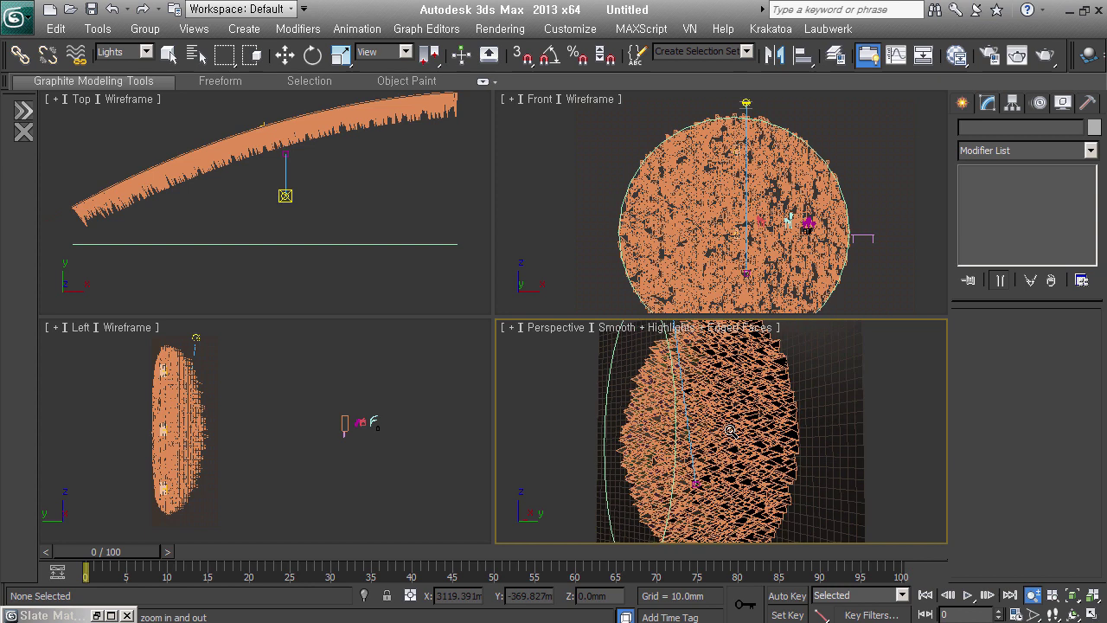
Step: Open Render Setup's V-Ray tab and review Frame buffer and Color mapping
click(1003, 64)
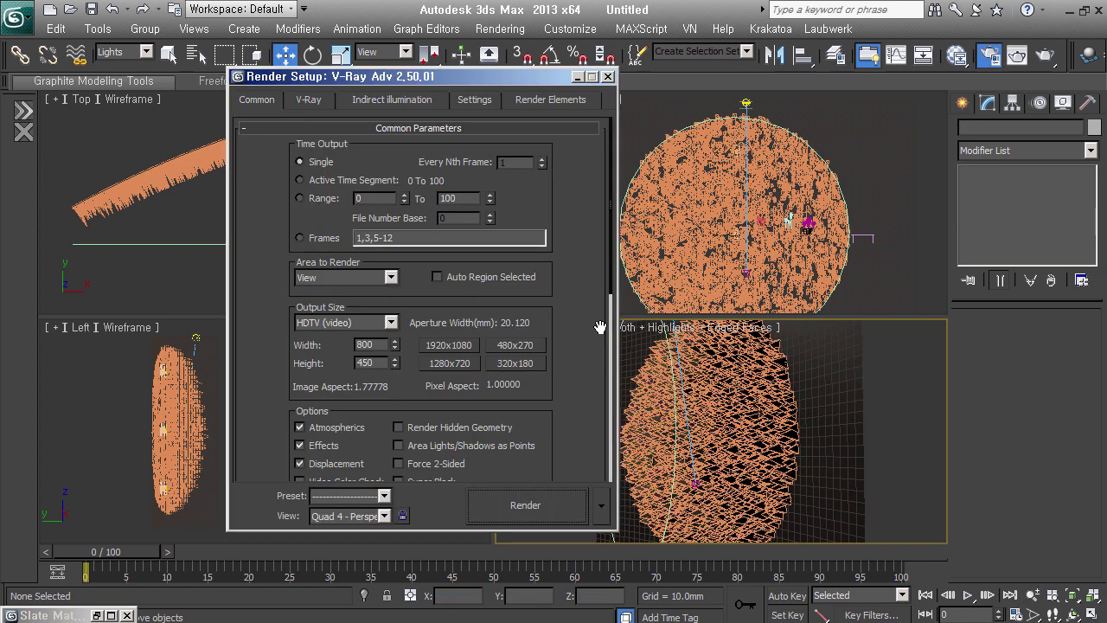
click(312, 102)
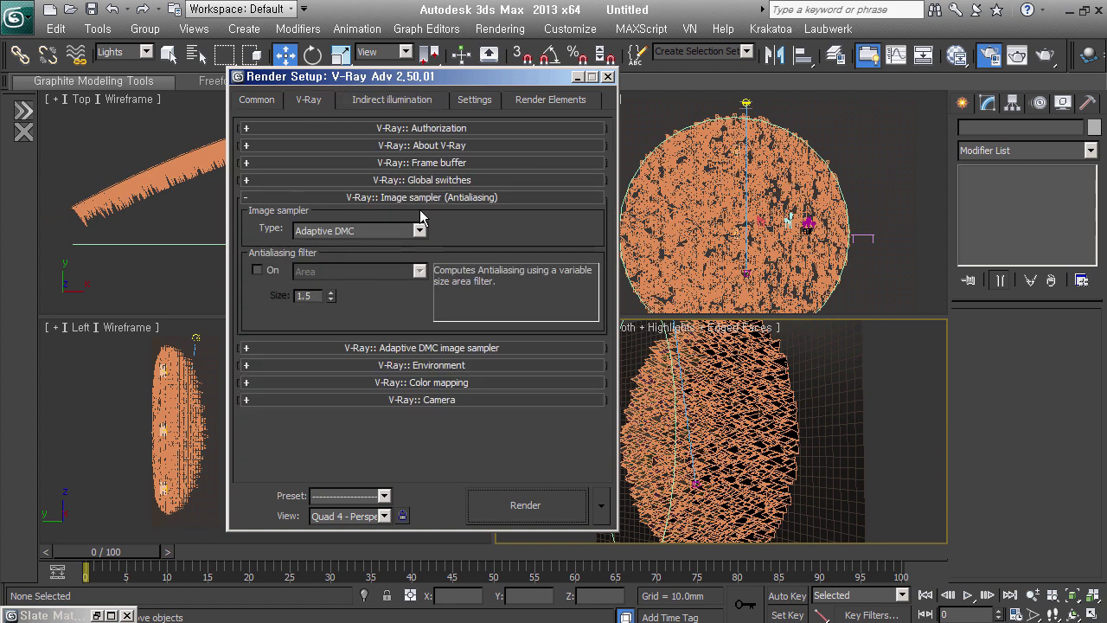
click(449, 163)
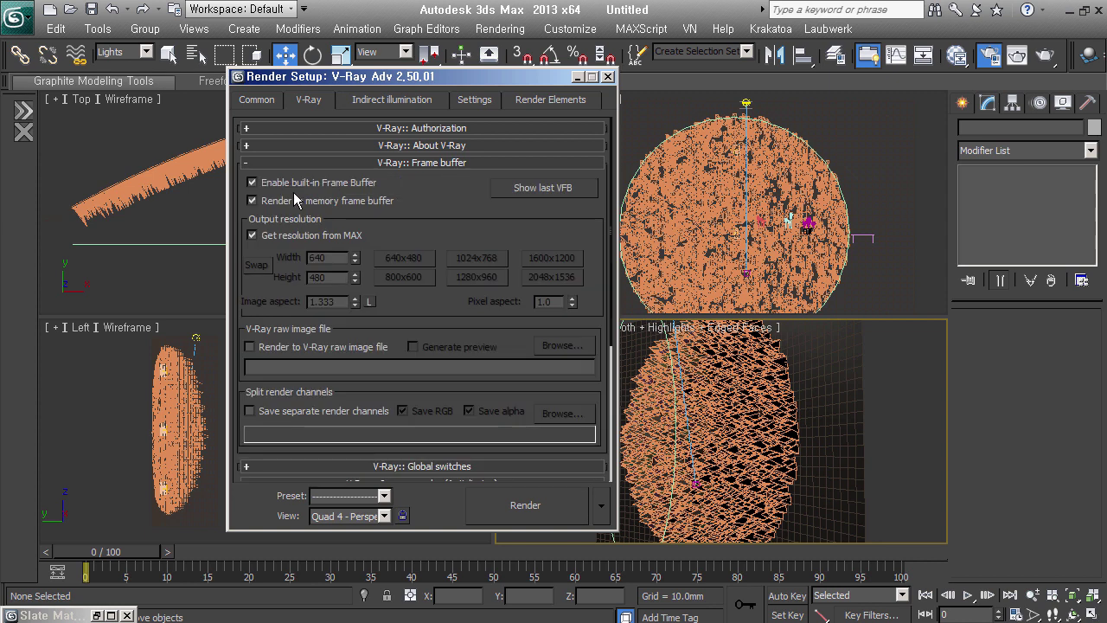
click(358, 163)
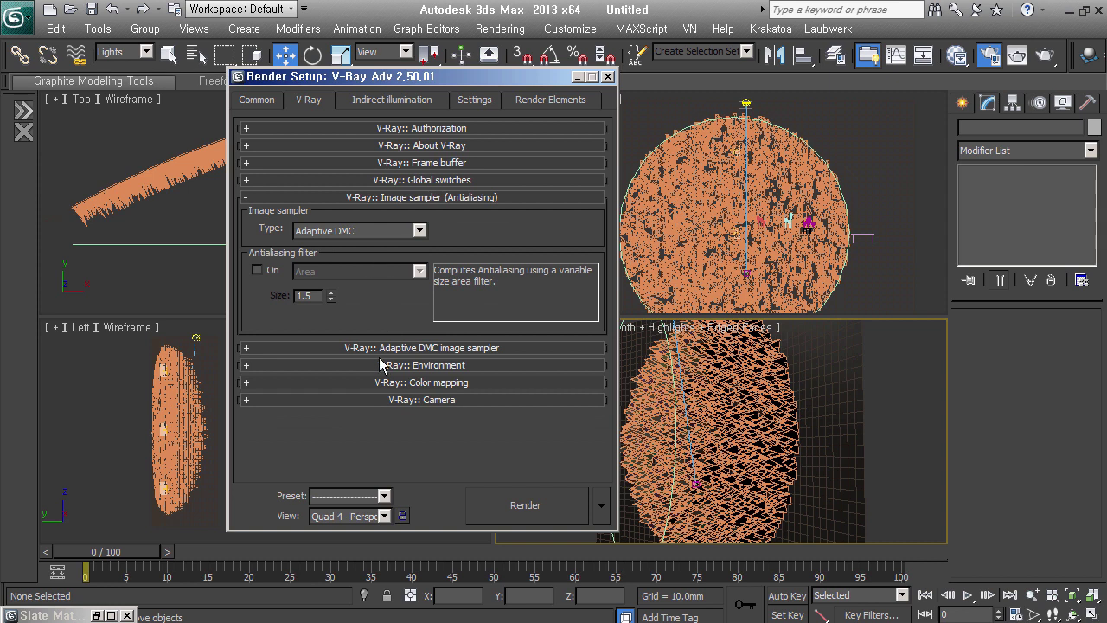
click(433, 383)
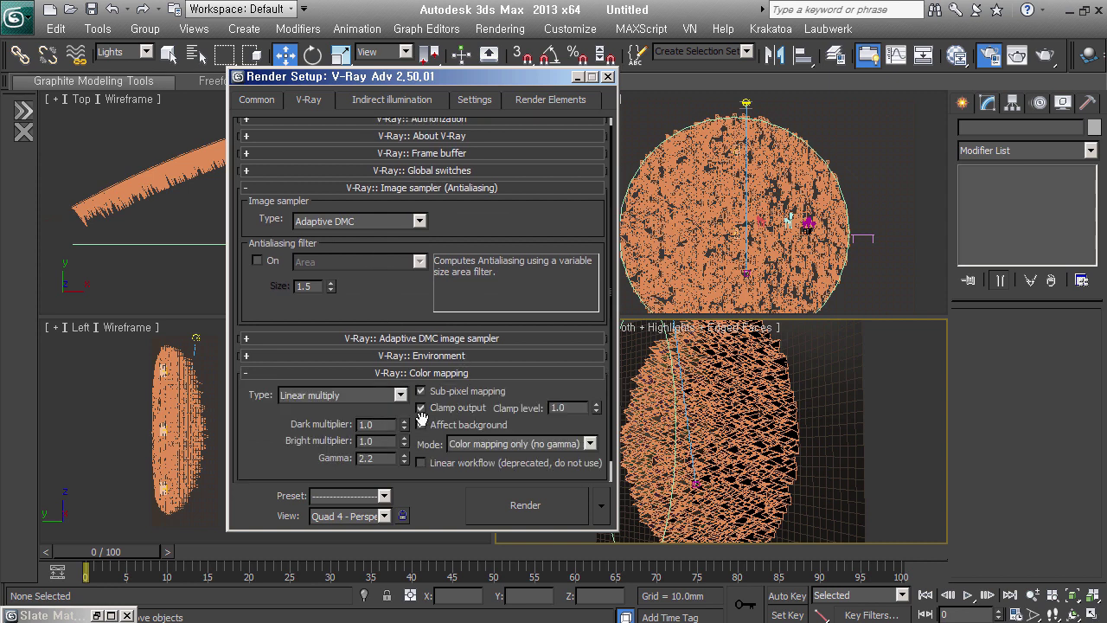
scroll(304, 459, down, 1)
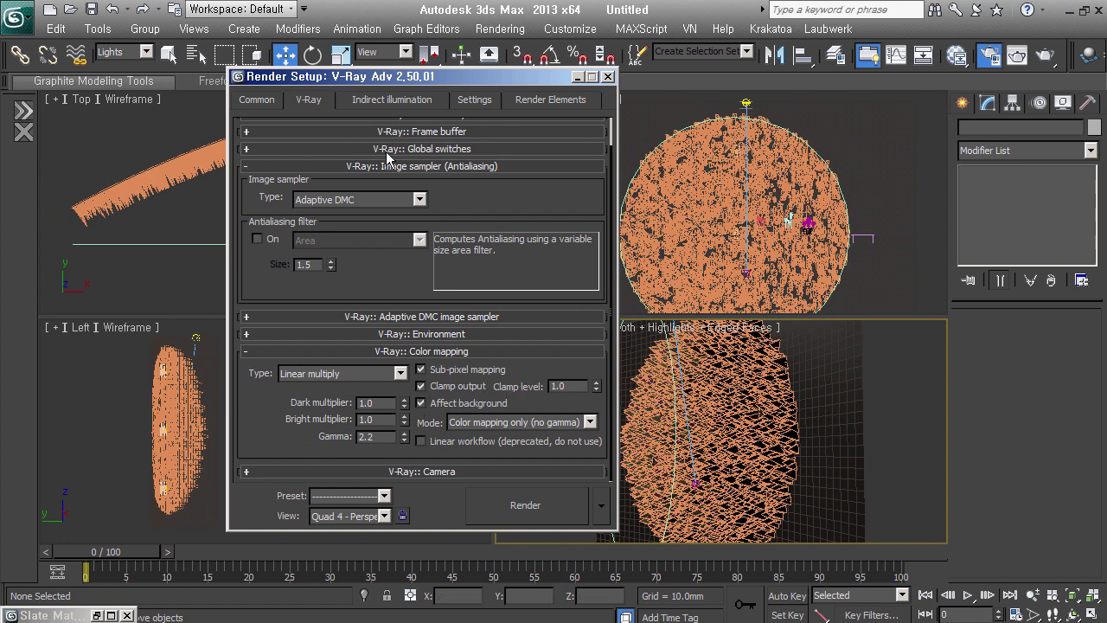
Step: Review the Irradiance map and Light cache settings, then DMC Sampler and System
click(398, 102)
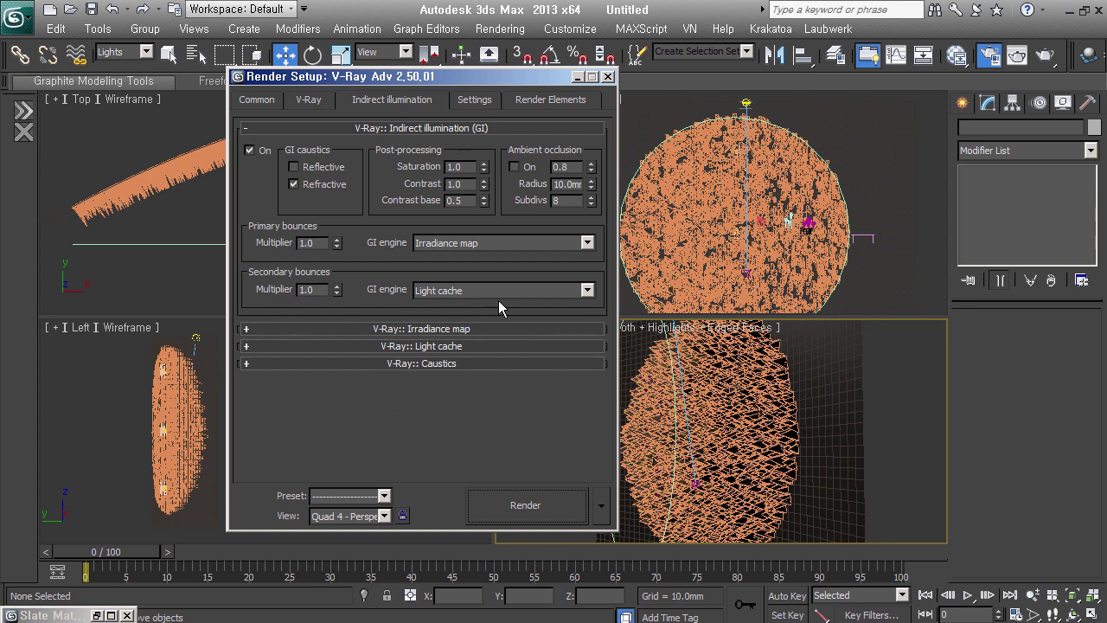
click(467, 331)
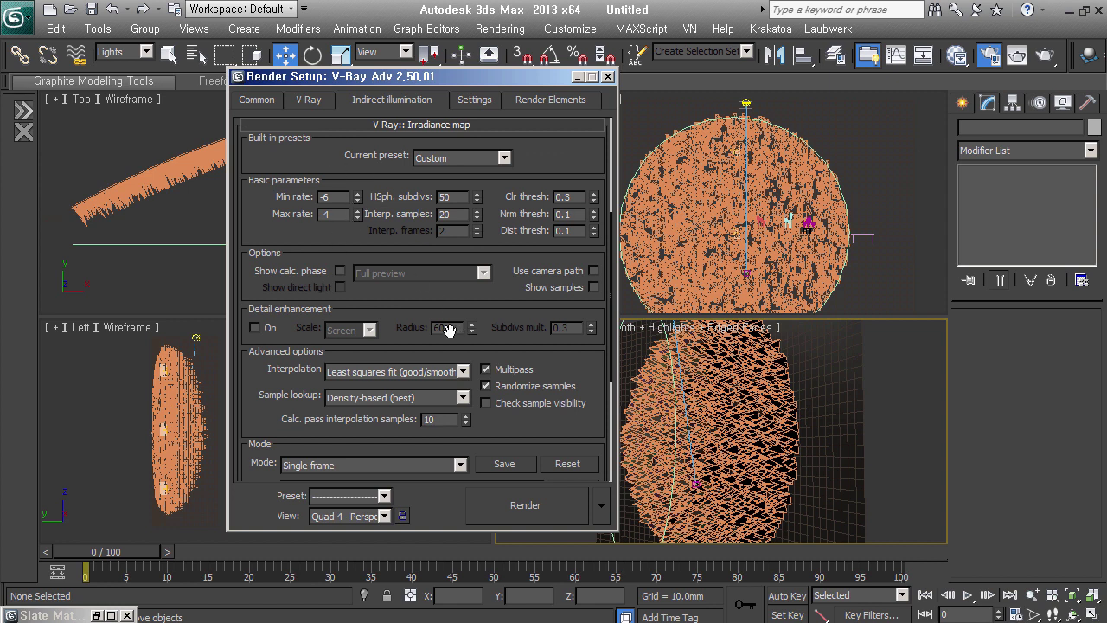
scroll(450, 337, down, 5)
click(465, 473)
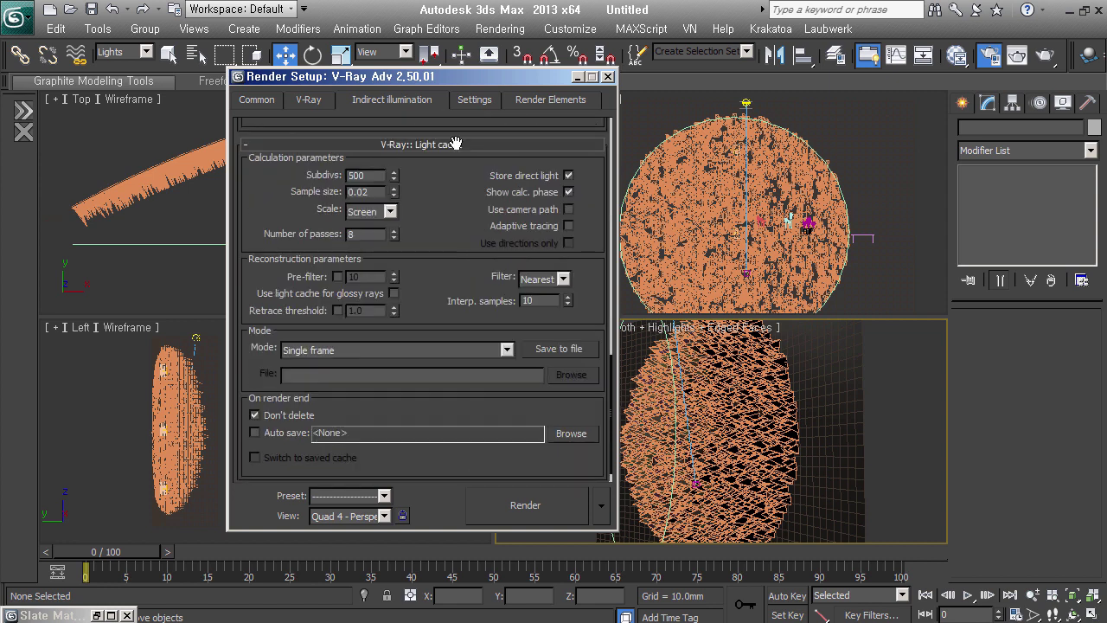
click(489, 108)
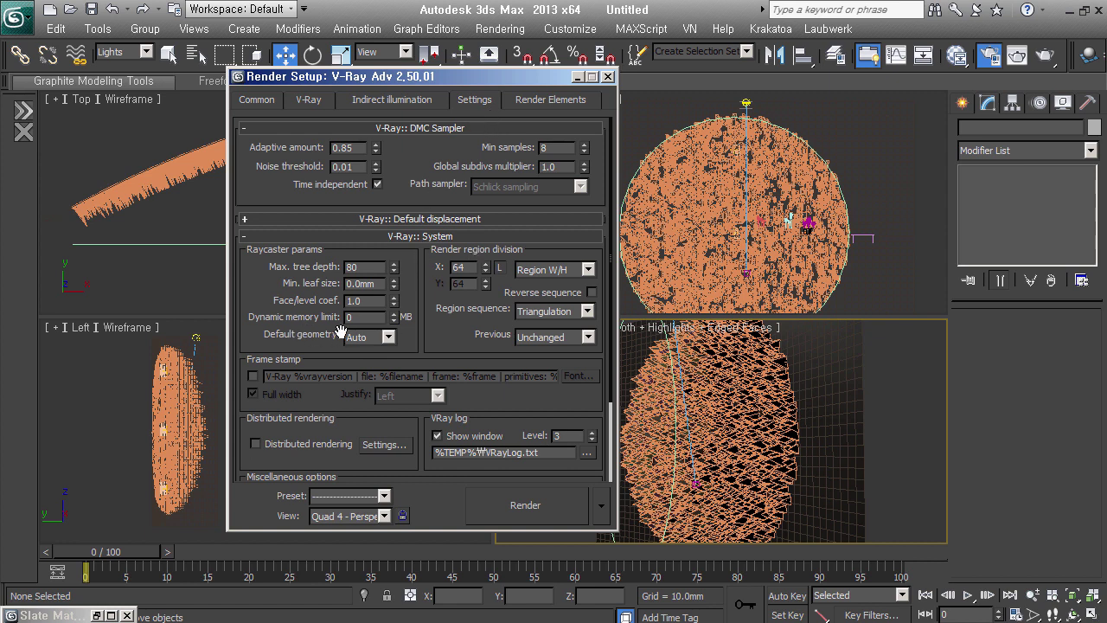
Step: Render the Perspective view at 800 x 450 and move the frame buffer aside
click(544, 515)
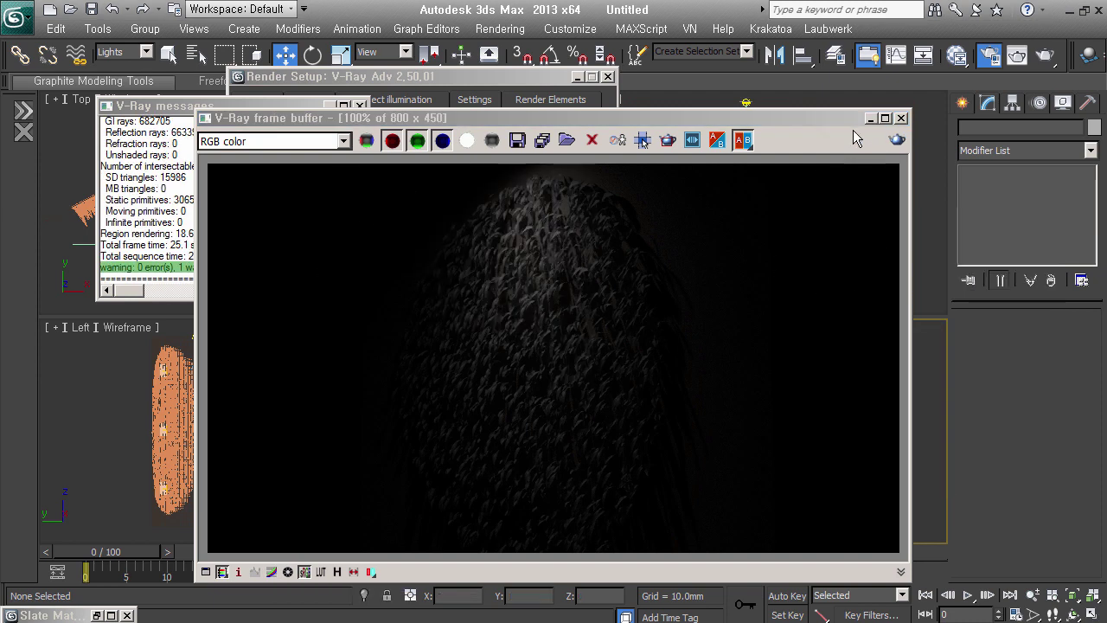
drag(853, 120, 631, 127)
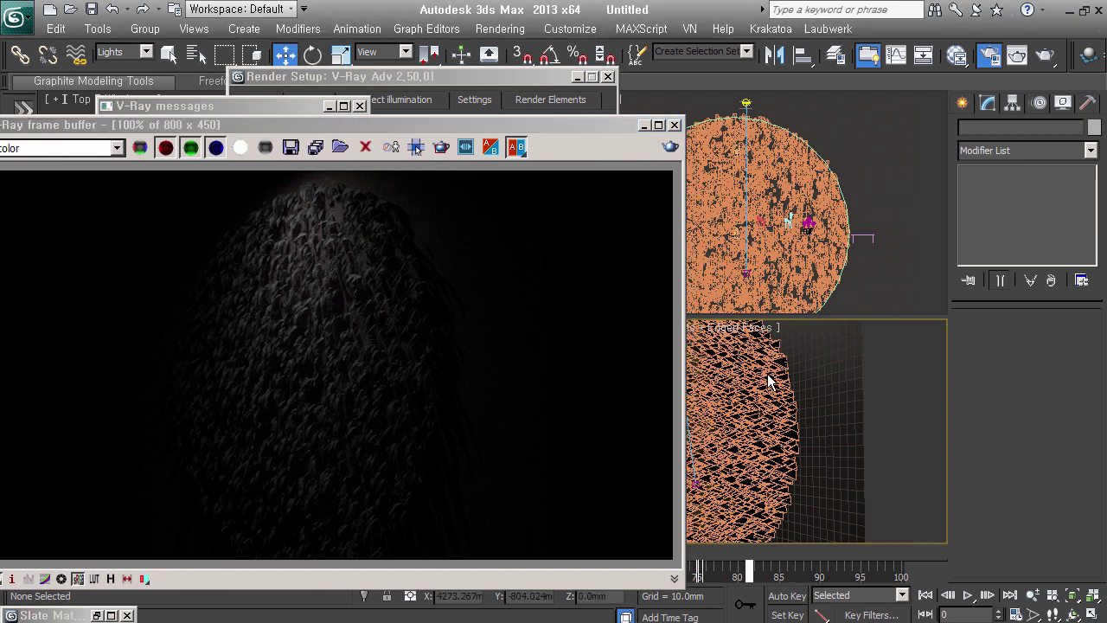
click(146, 52)
Step: Reset the selection filter to All, select Forest001 and show its Distribution Map settings
click(111, 65)
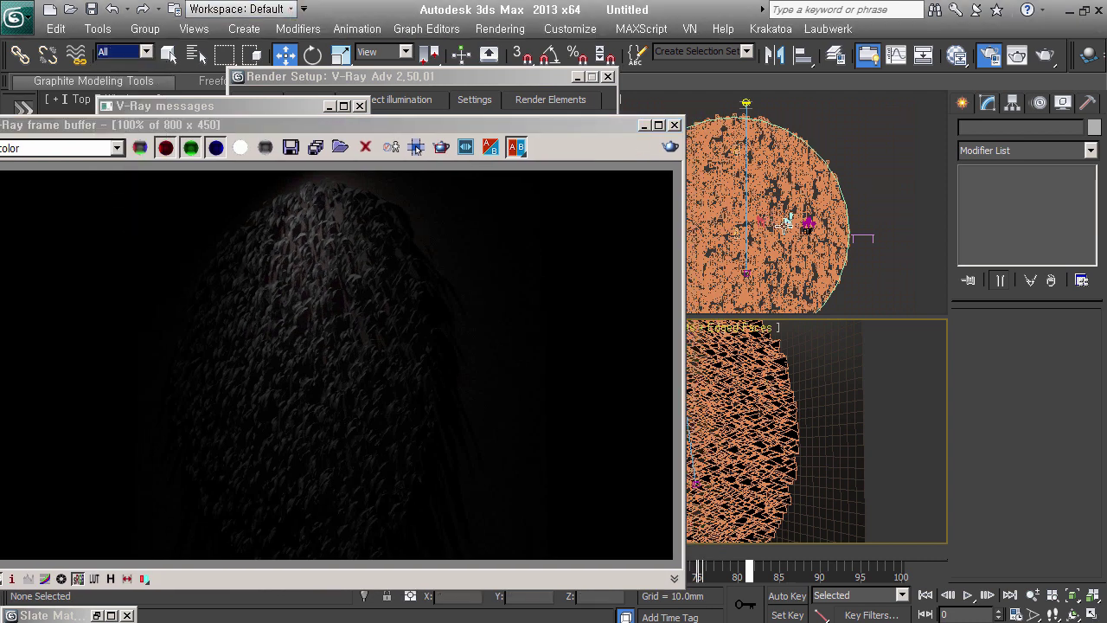
click(787, 224)
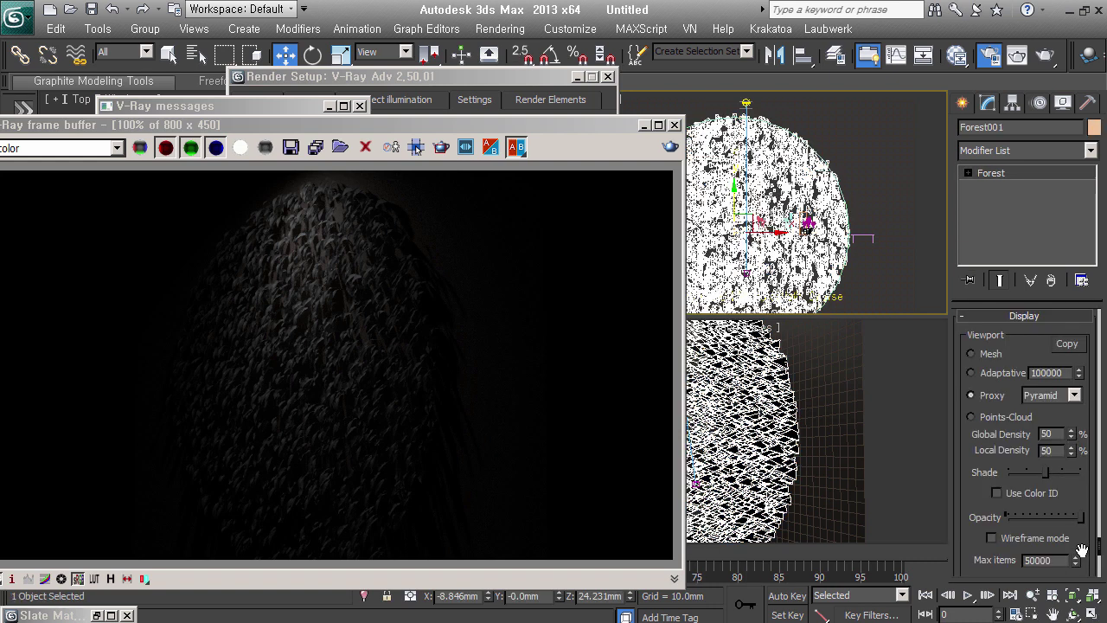
right_click(980, 482)
click(1038, 311)
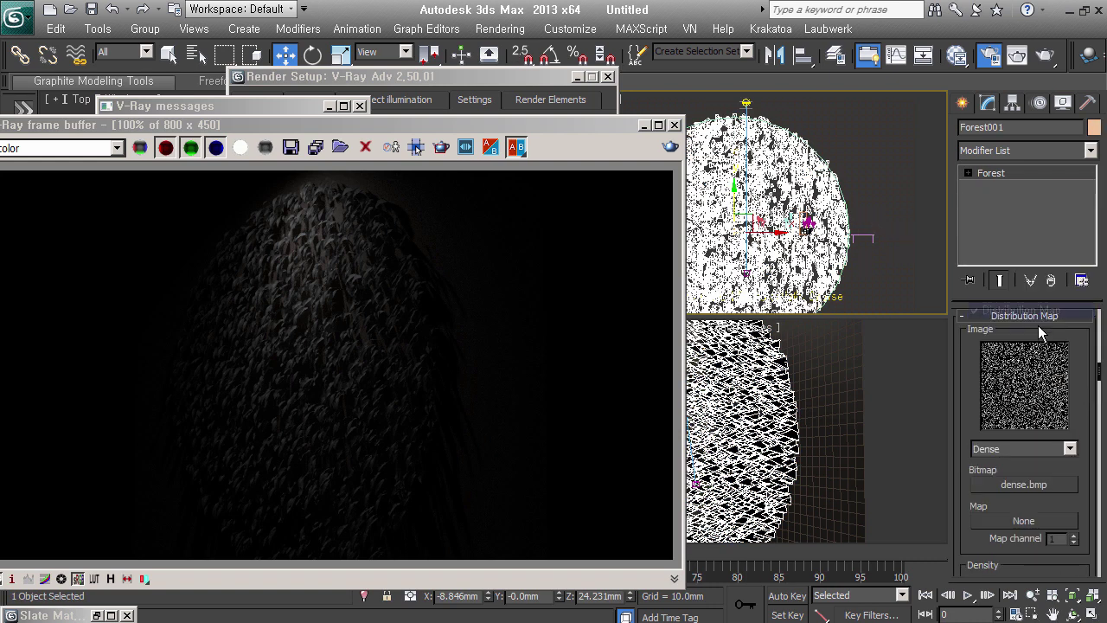
drag(983, 559, 983, 412)
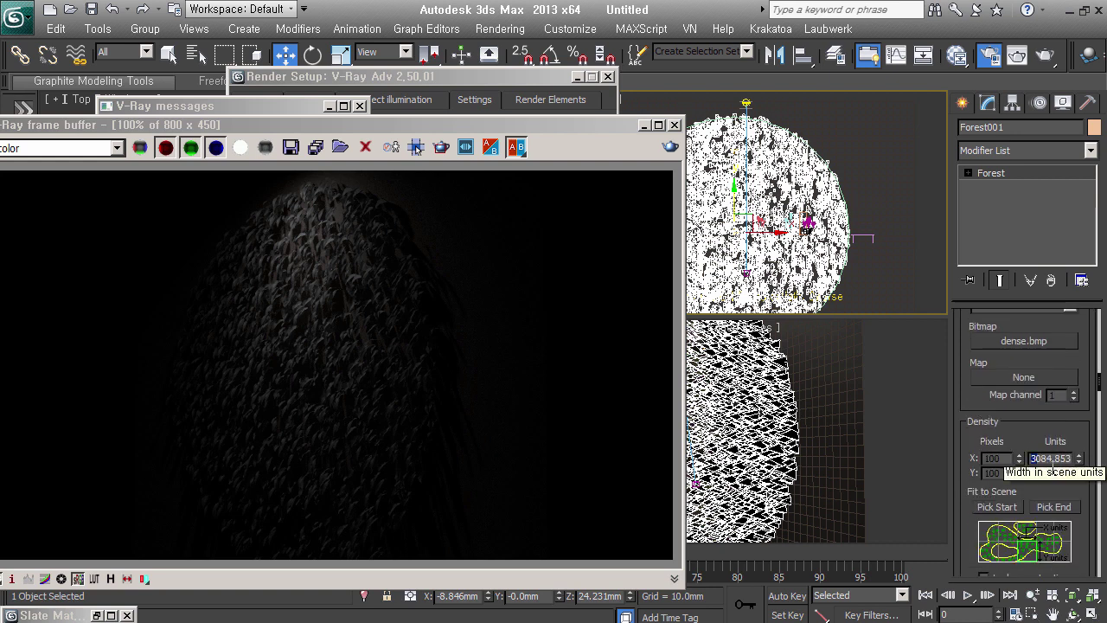
Step: Set the density units to 2084.853 by 876.16mm
text(2)
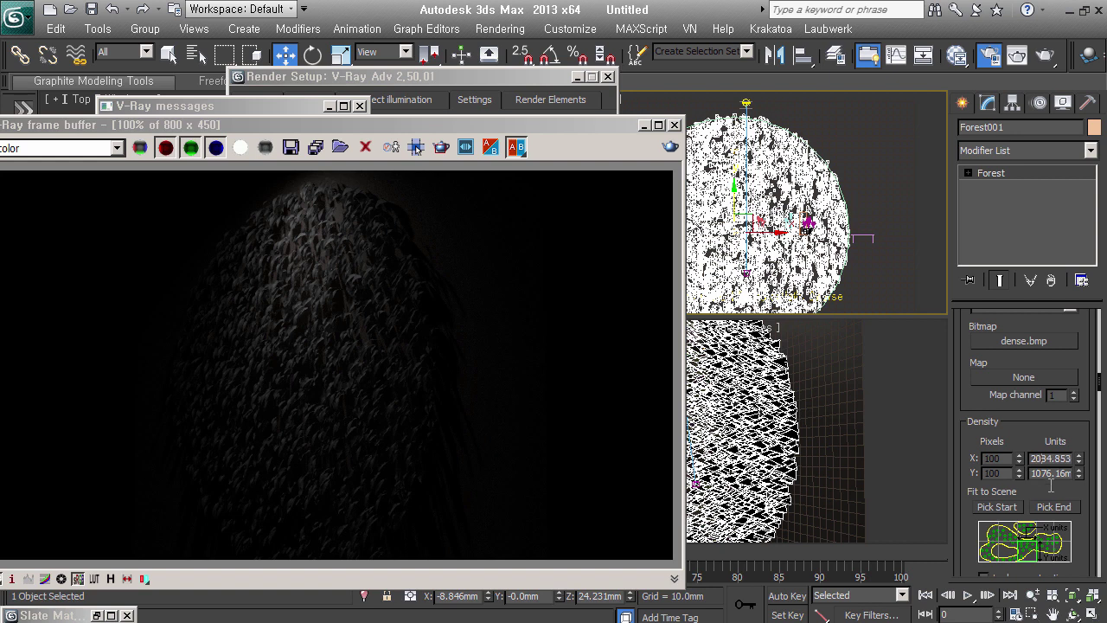
key(Tab)
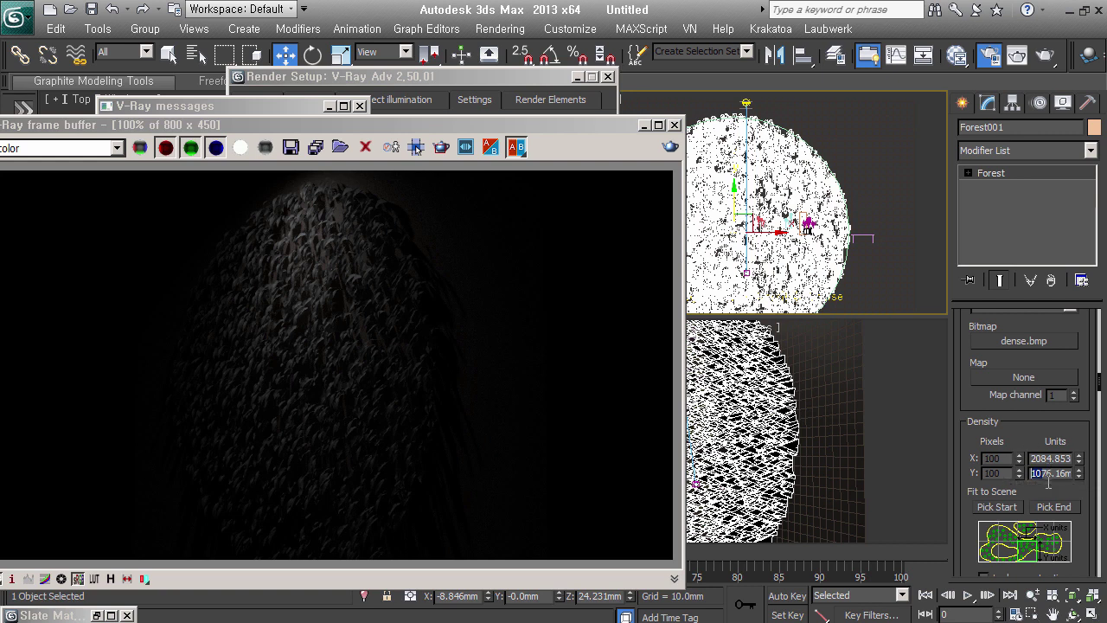
text(8)
key(Return)
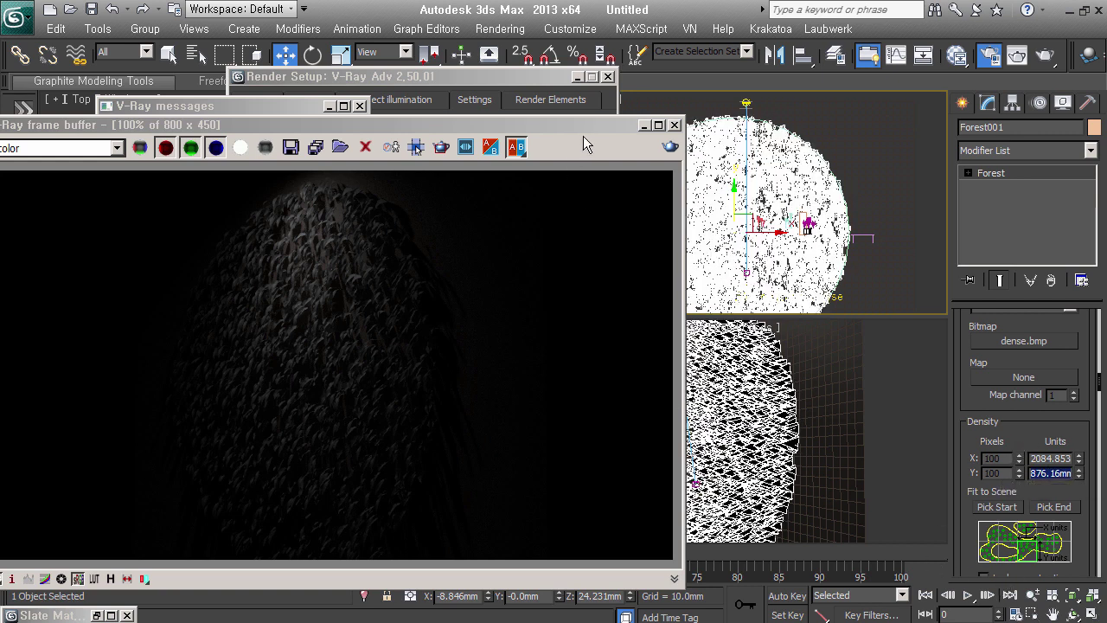
drag(583, 136, 618, 135)
click(813, 260)
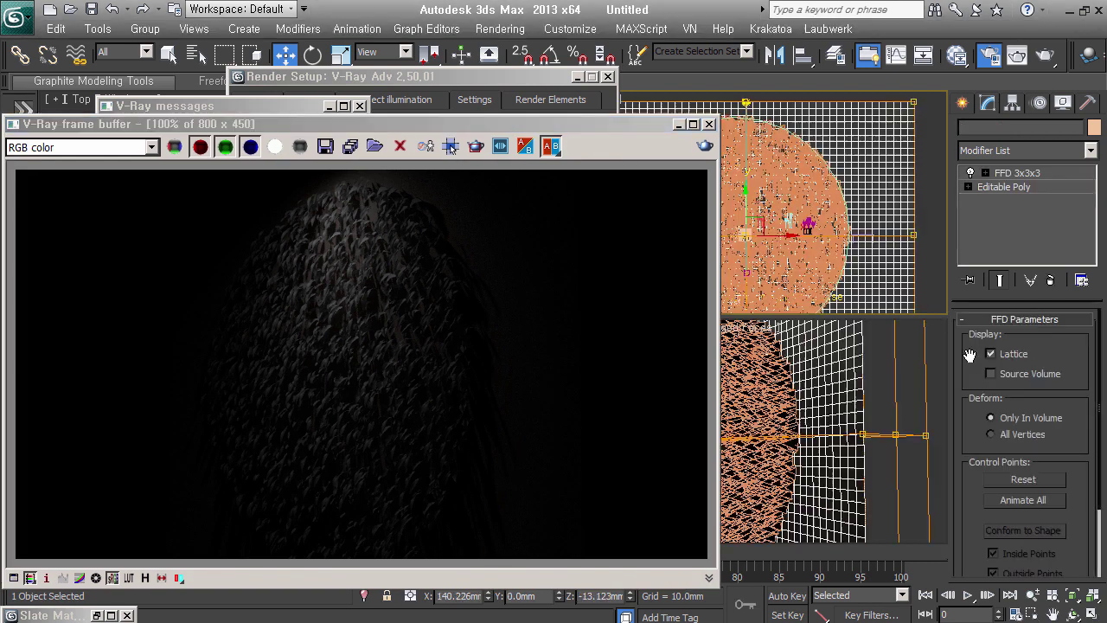
Step: Raise the VRayLight001 multiplier from 30 to 150 and re-render the scene
click(773, 105)
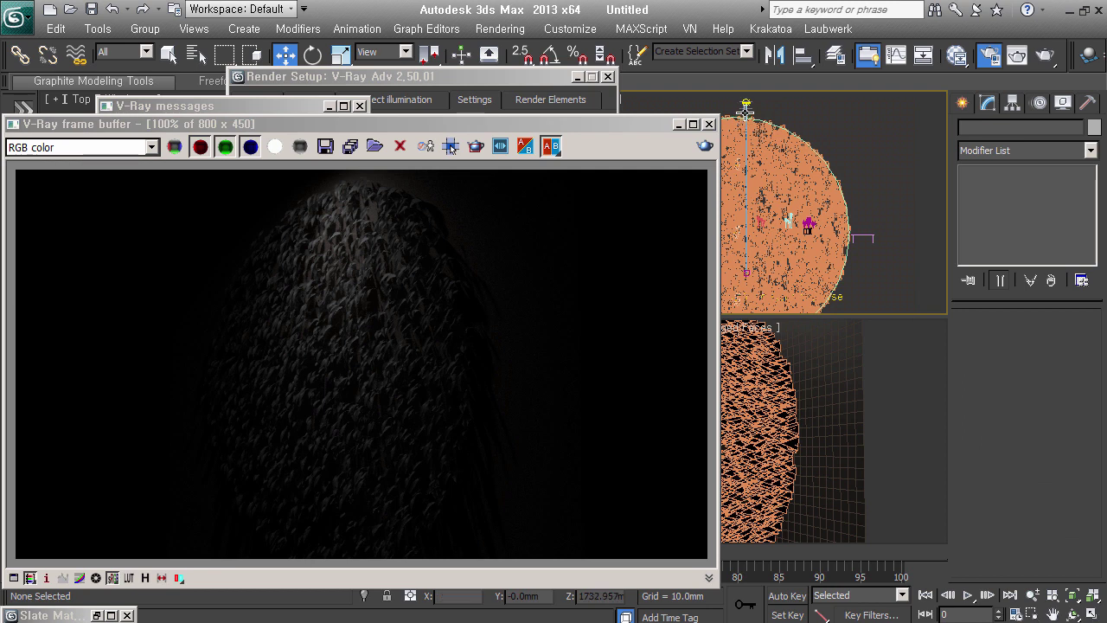
click(746, 107)
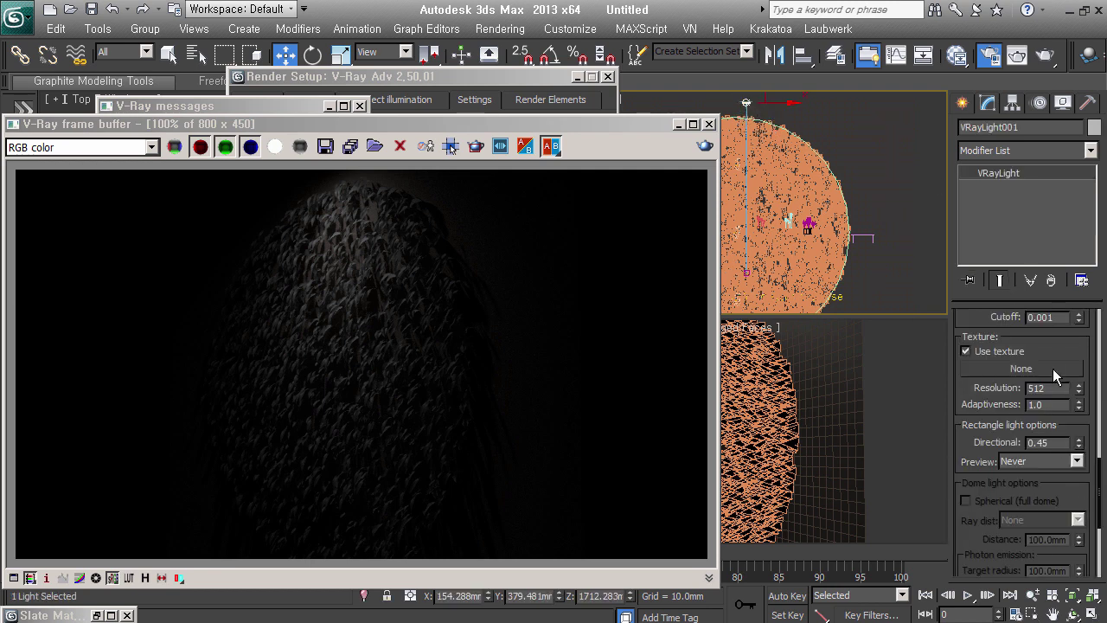
scroll(1056, 372, up, 5)
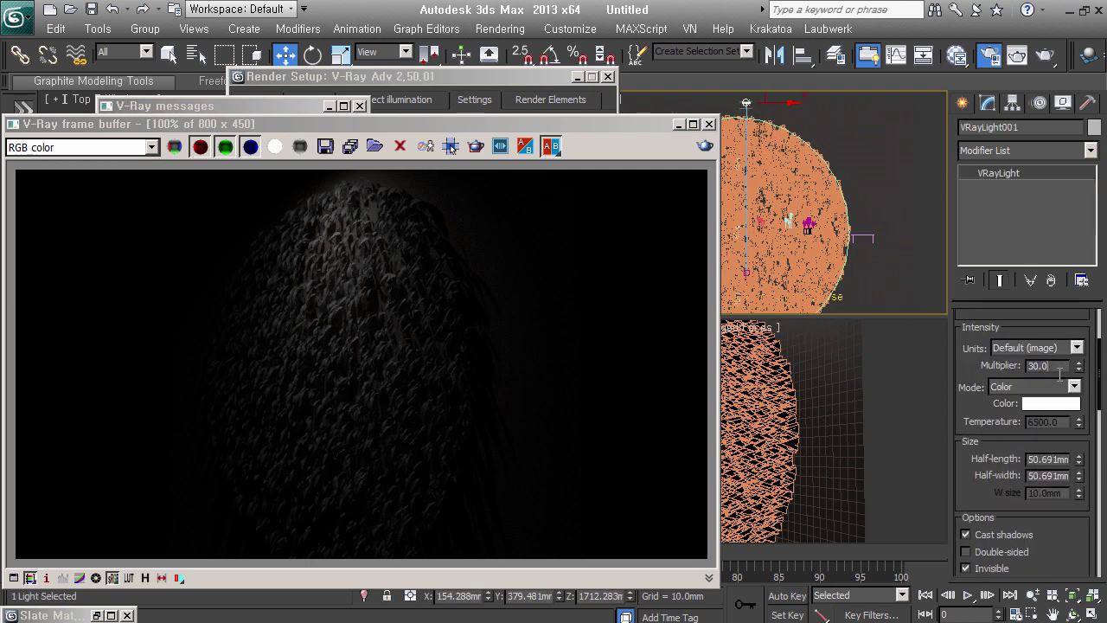
text(150)
key(Return)
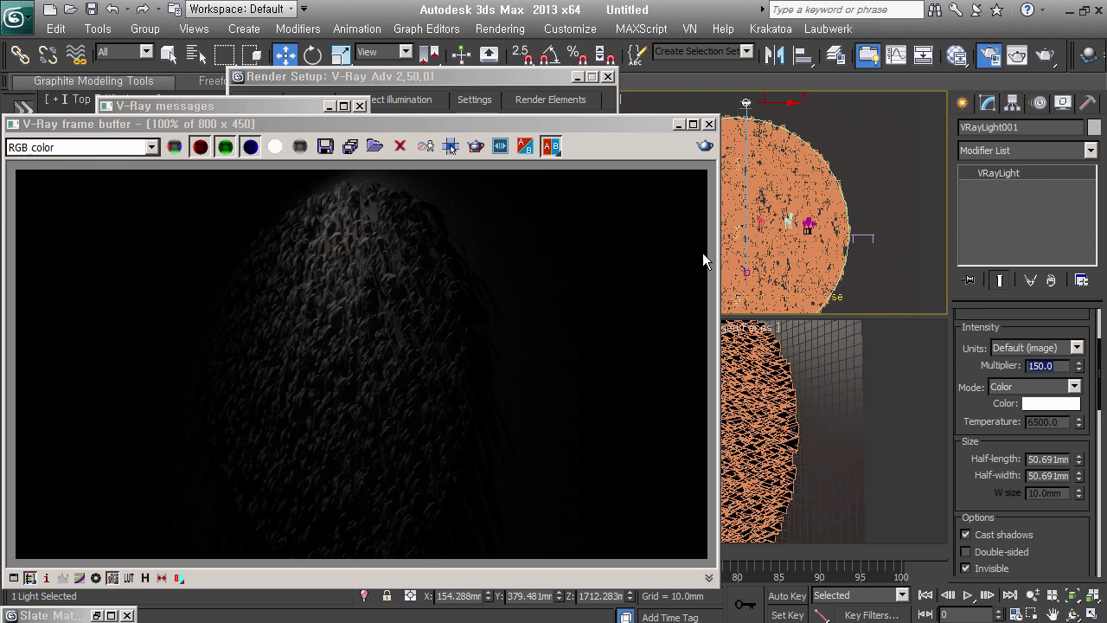
drag(615, 124, 803, 85)
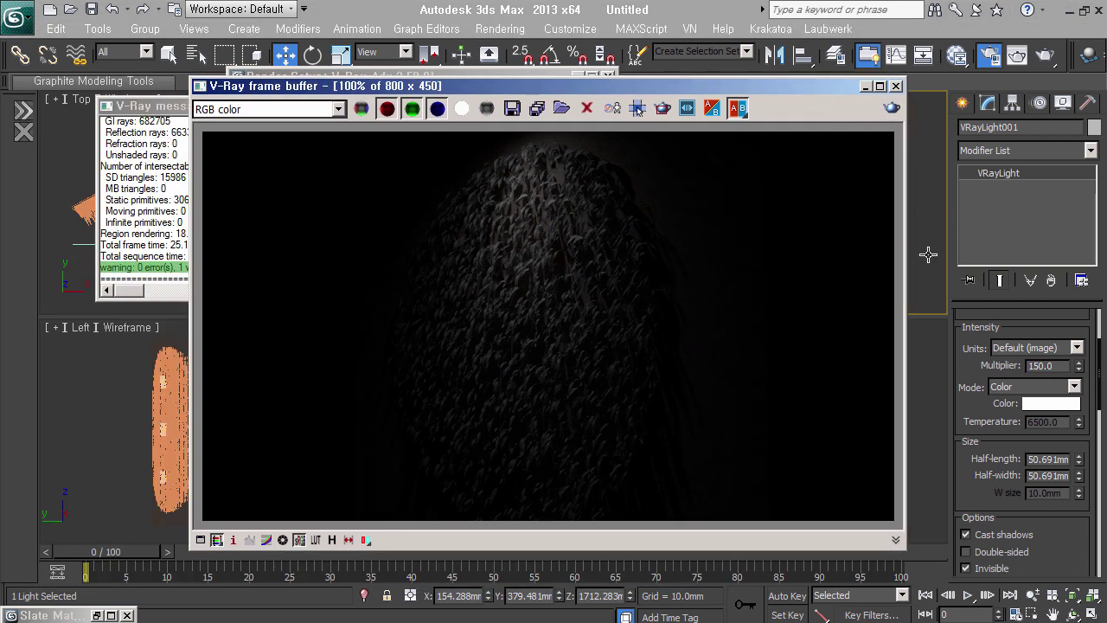
click(928, 253)
click(905, 124)
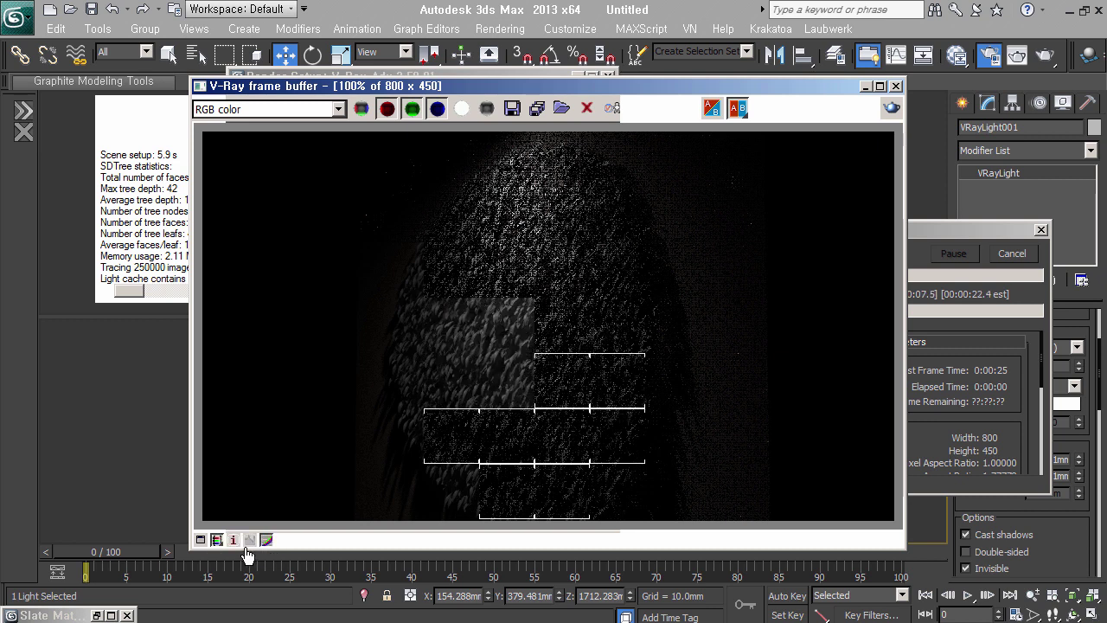
Step: Bend the color-correction curve upward to brighten the V-Ray render, then close Color corrections
click(249, 542)
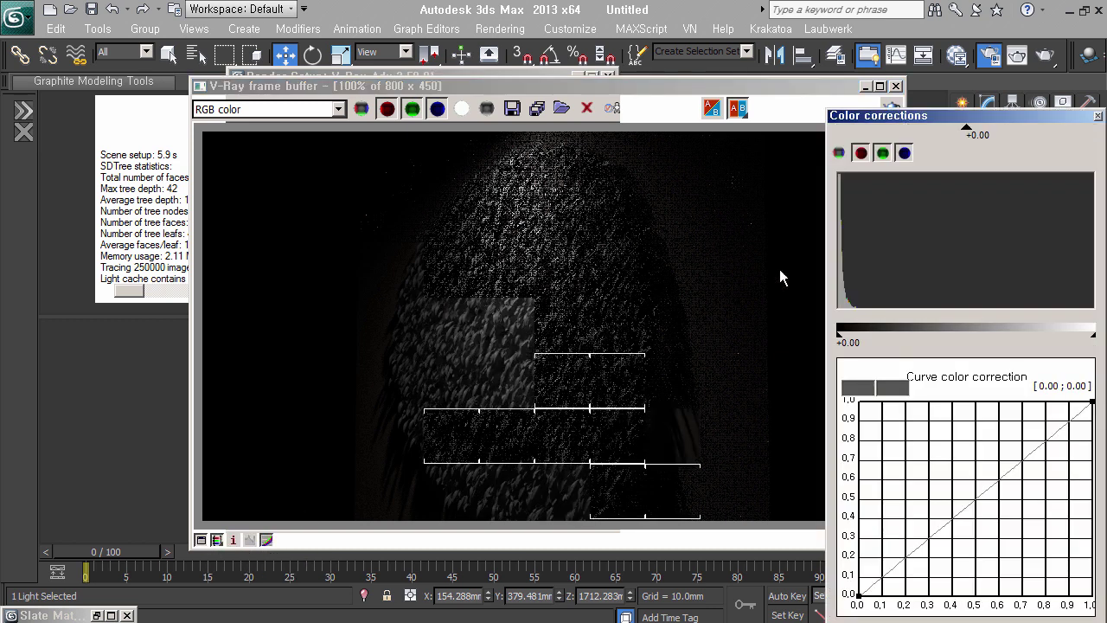
drag(865, 115, 865, 89)
drag(785, 85, 698, 82)
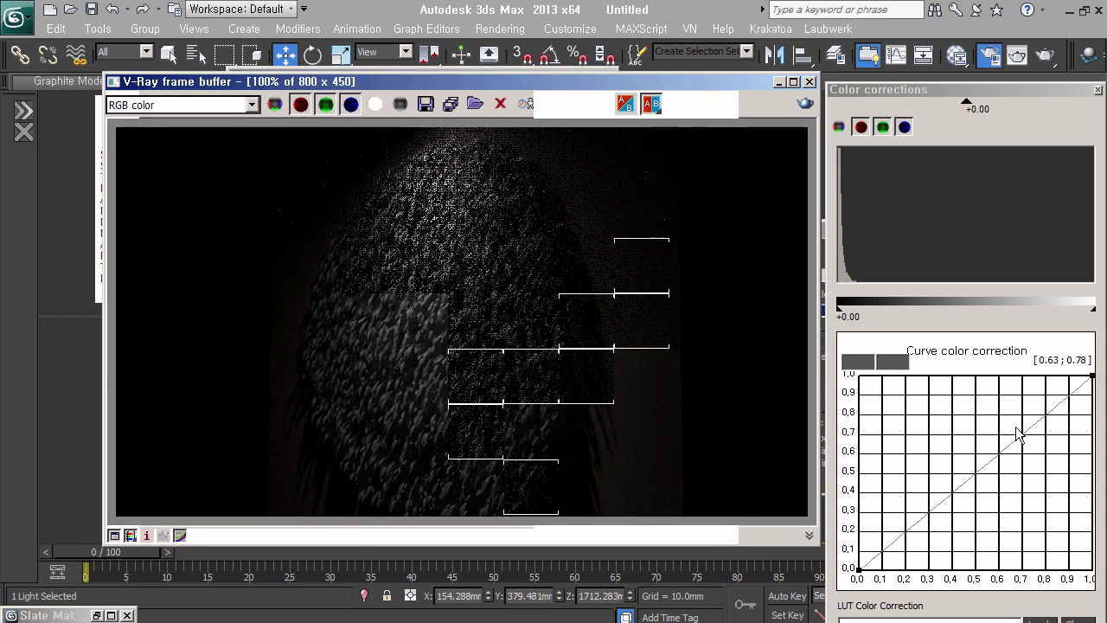
click(1092, 378)
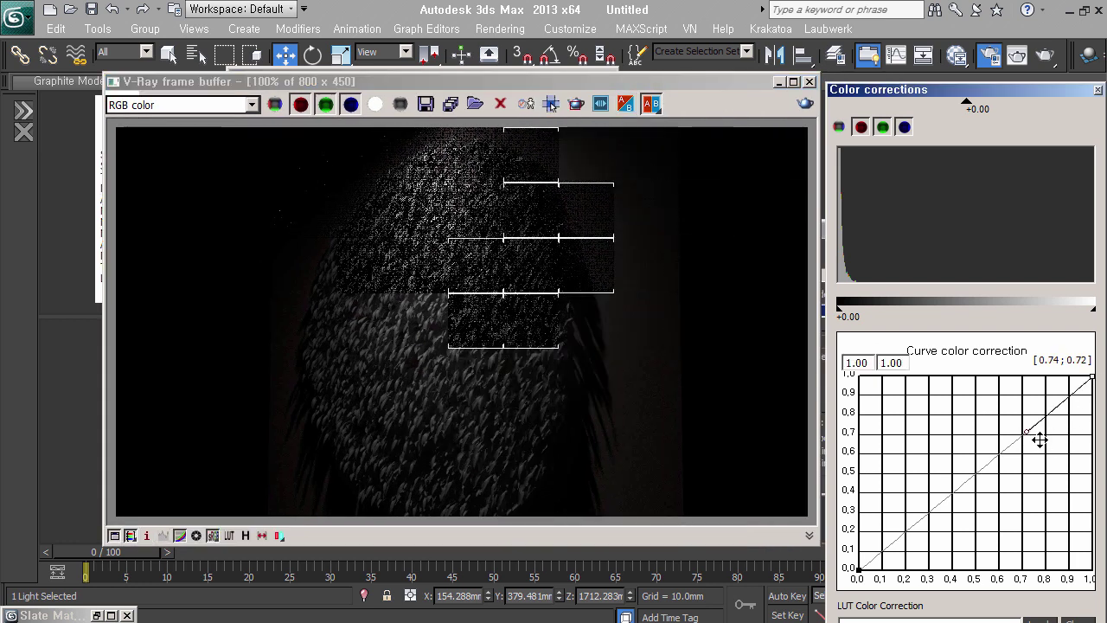
drag(1039, 439, 993, 385)
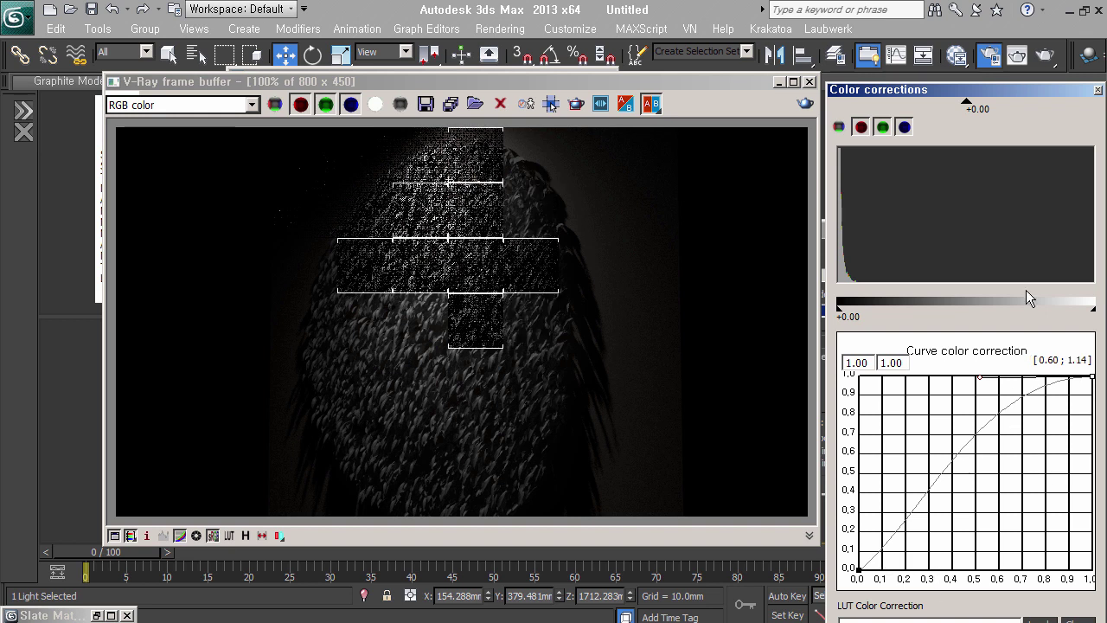
click(1097, 89)
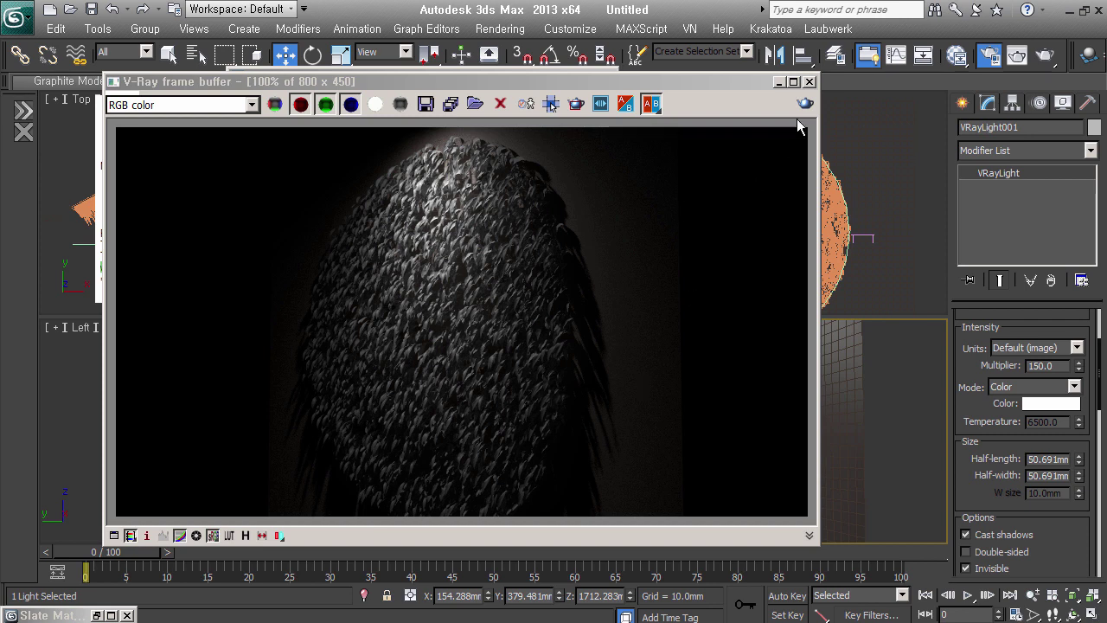
Step: Close Render Setup and return to the 5week-wall reference image folder
click(826, 97)
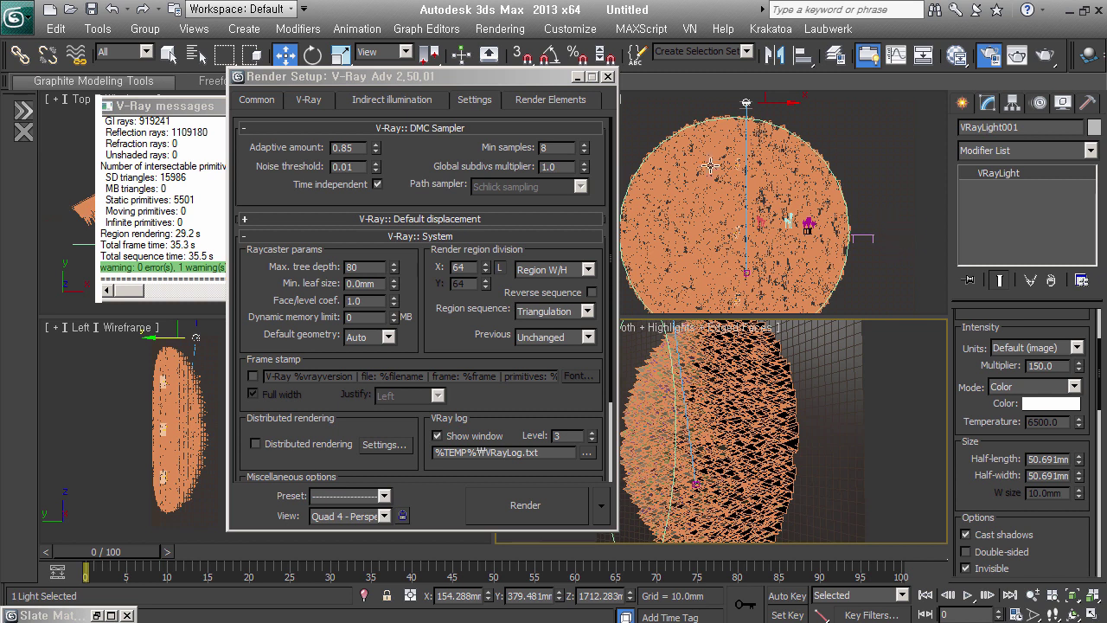
click(560, 84)
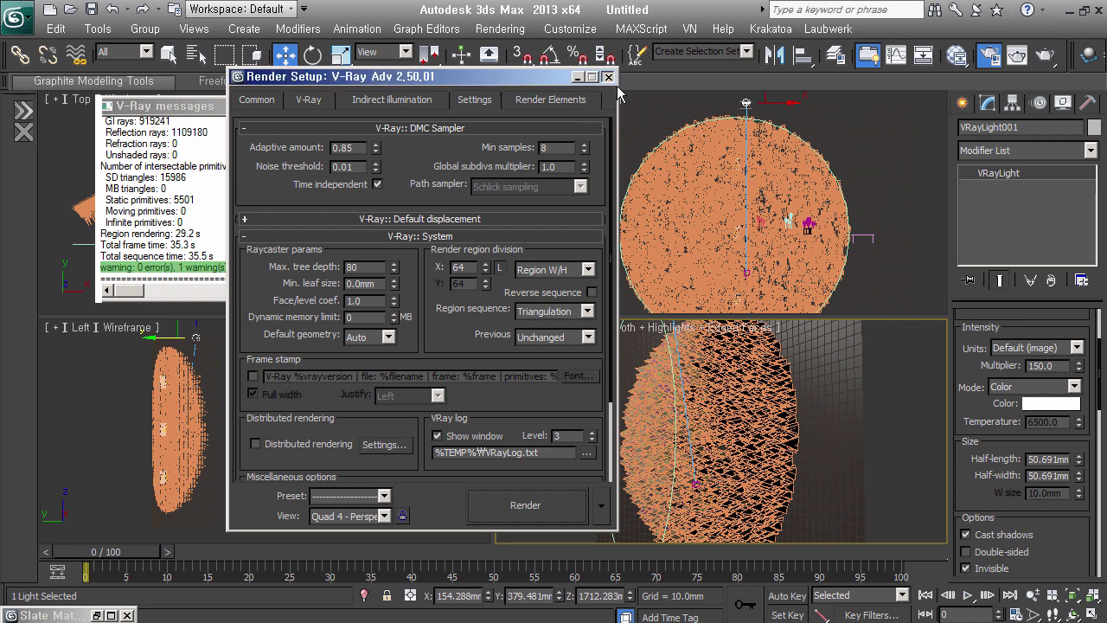
click(615, 83)
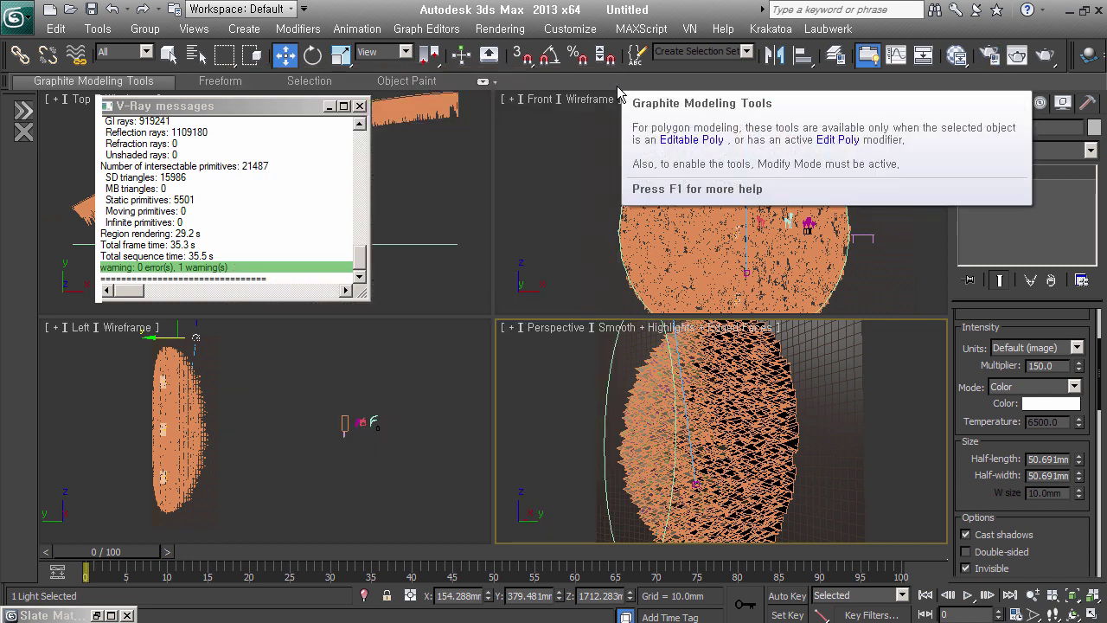
key(alt+Tab)
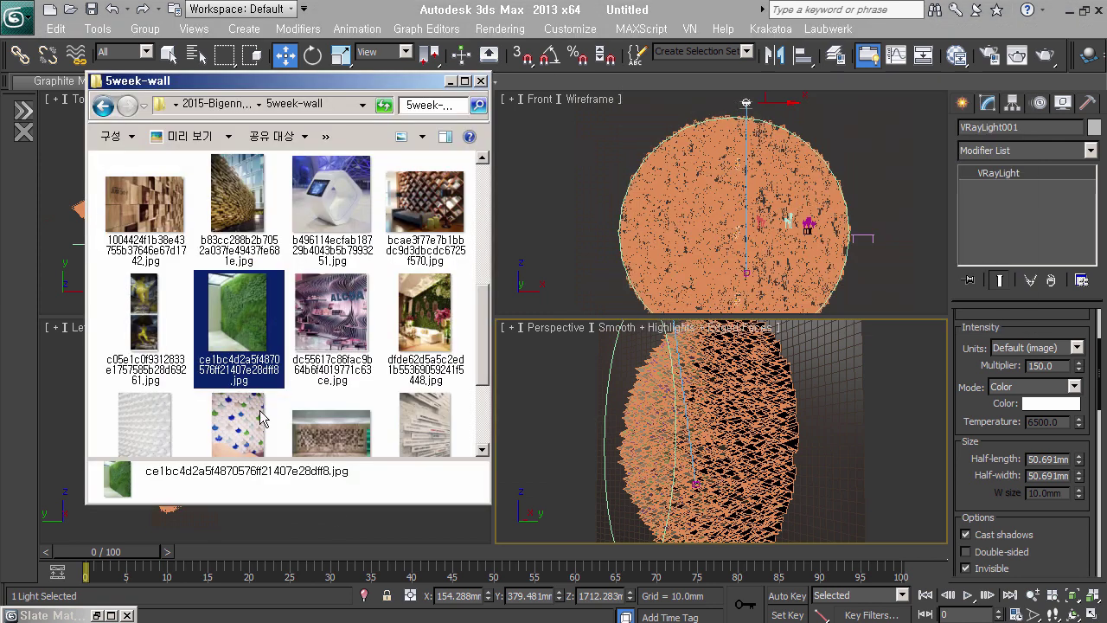
double_click(261, 418)
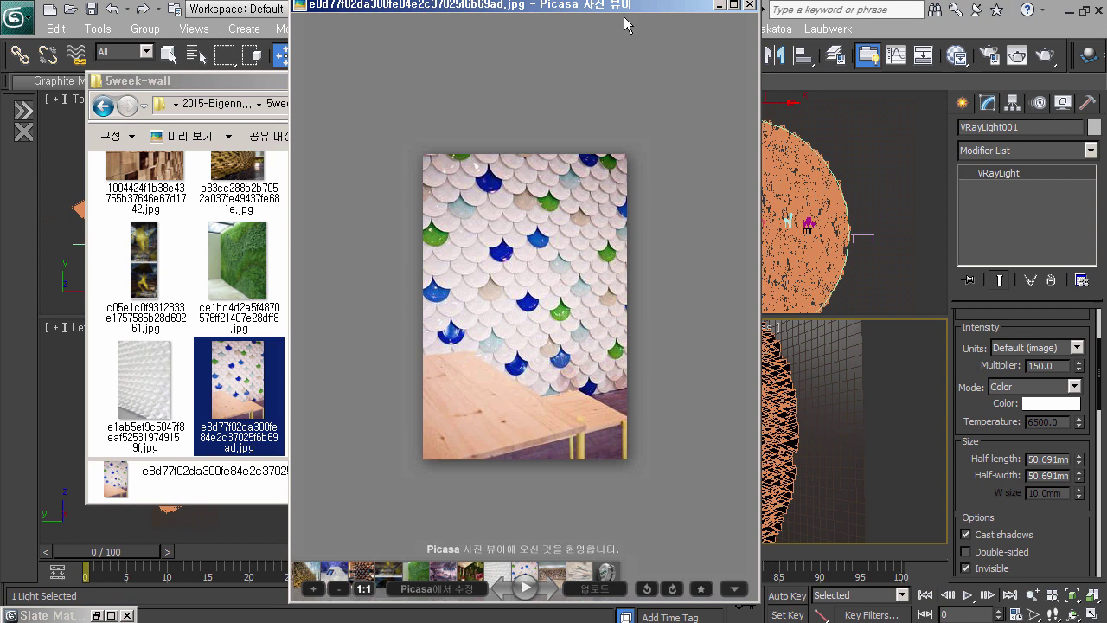
drag(624, 17, 598, 23)
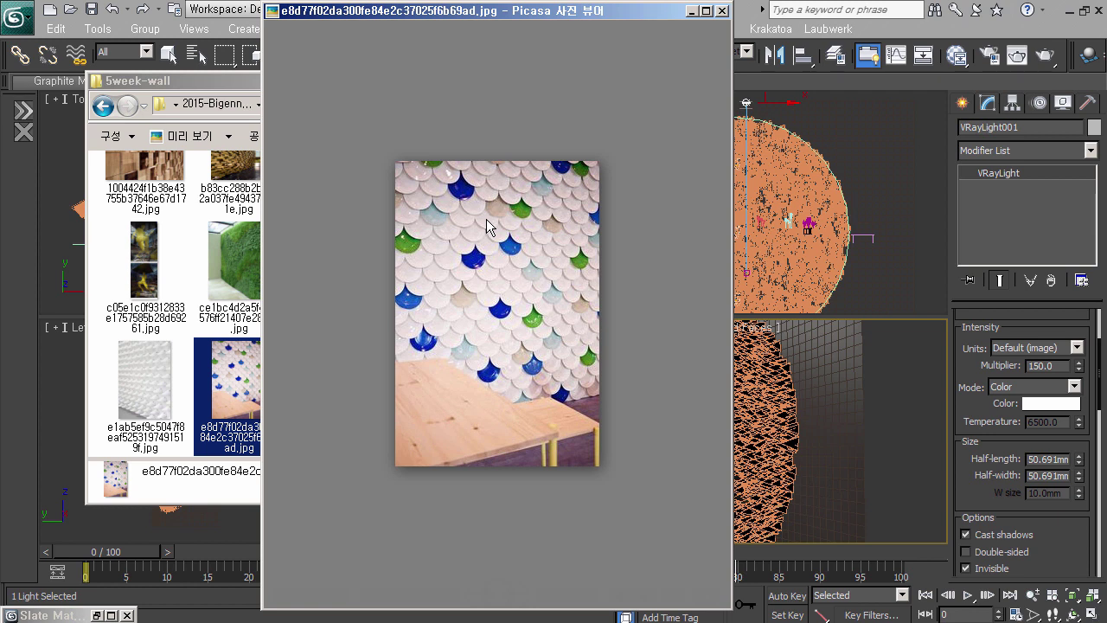
click(722, 10)
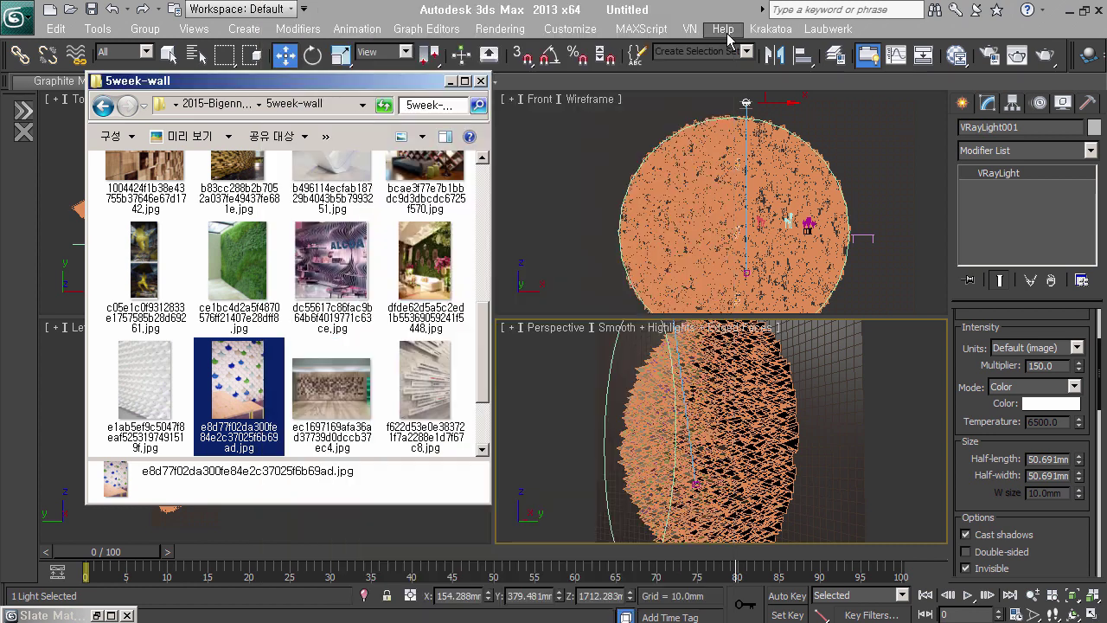